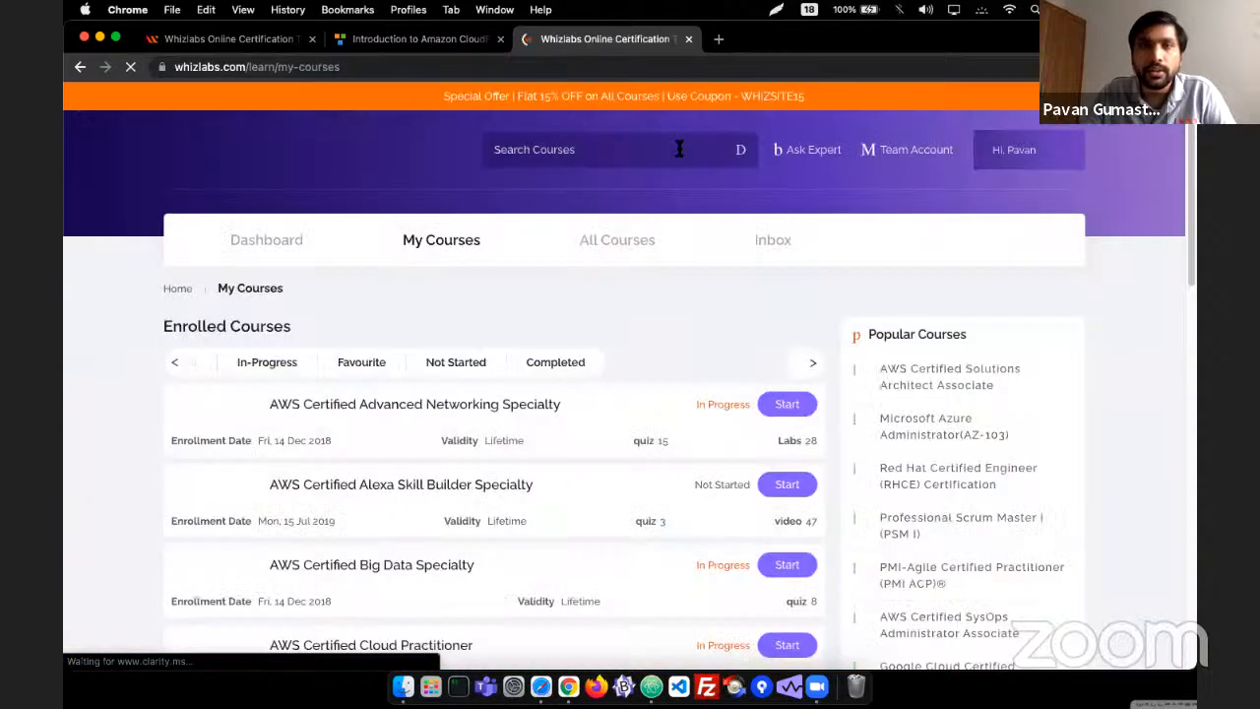
- Search the courses for "aws" and open the AWS Certified Solutions Architect Associate course
click(509, 152)
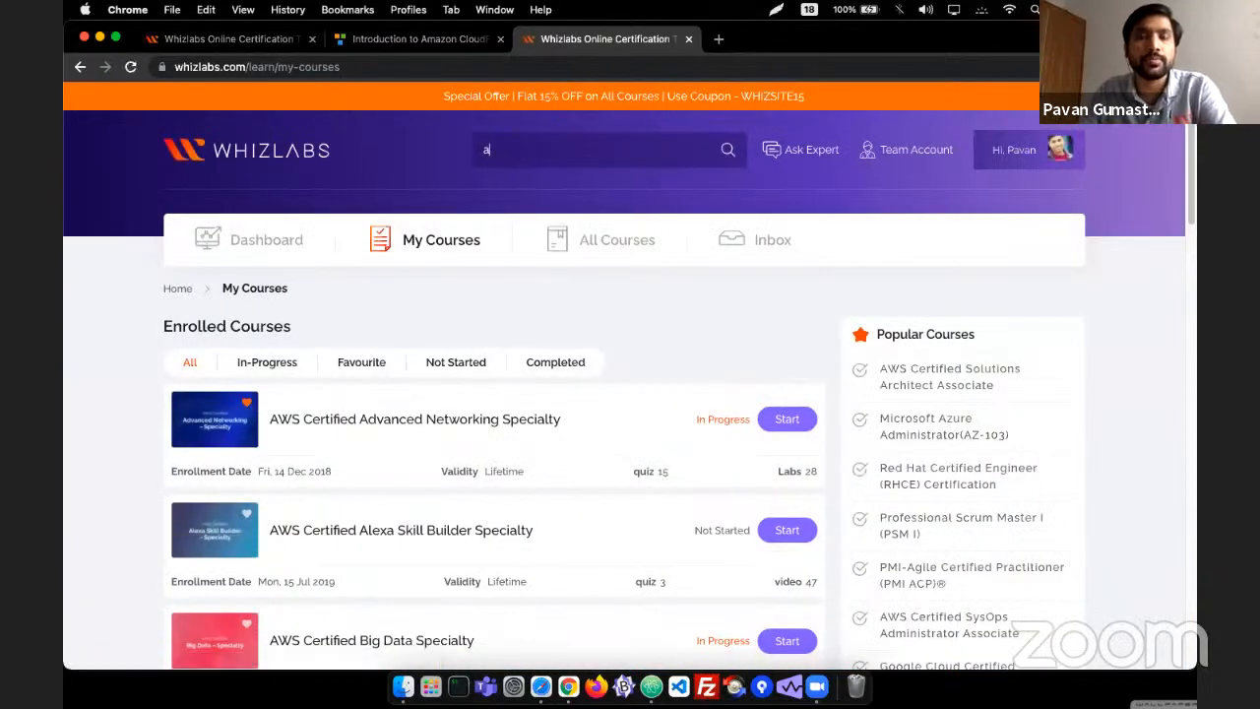
text(aws)
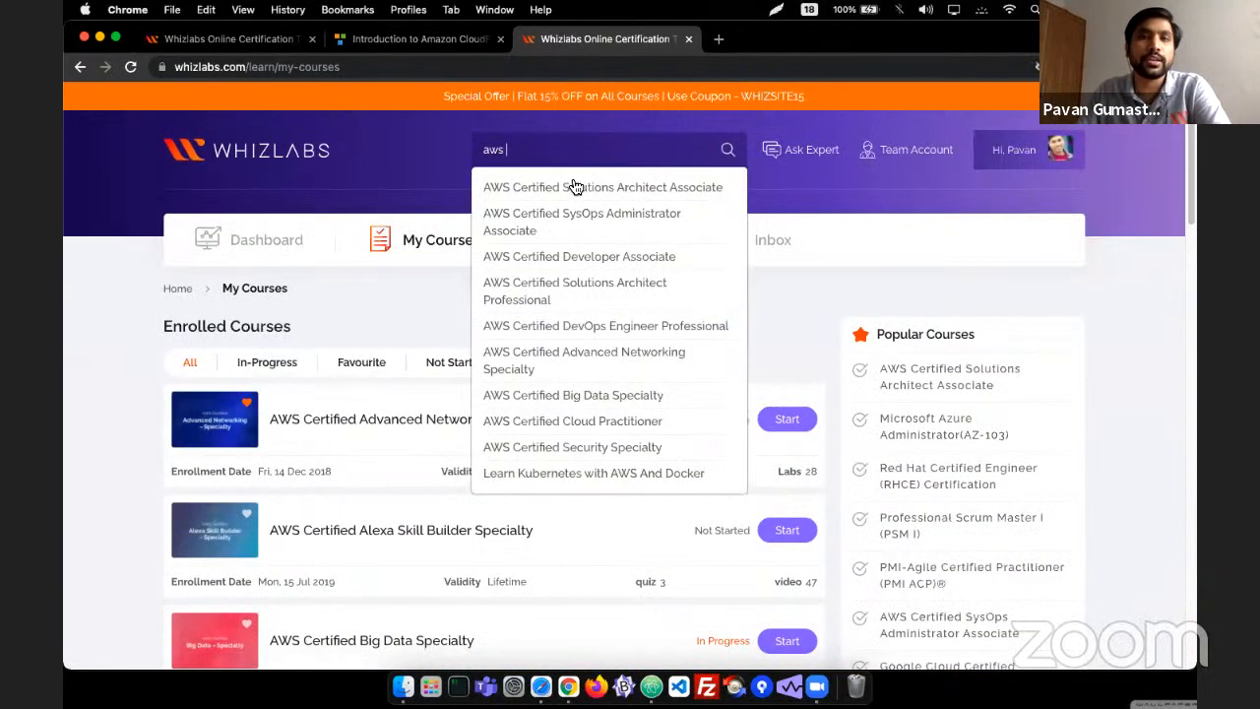
click(576, 189)
triple_click(538, 144)
text(a)
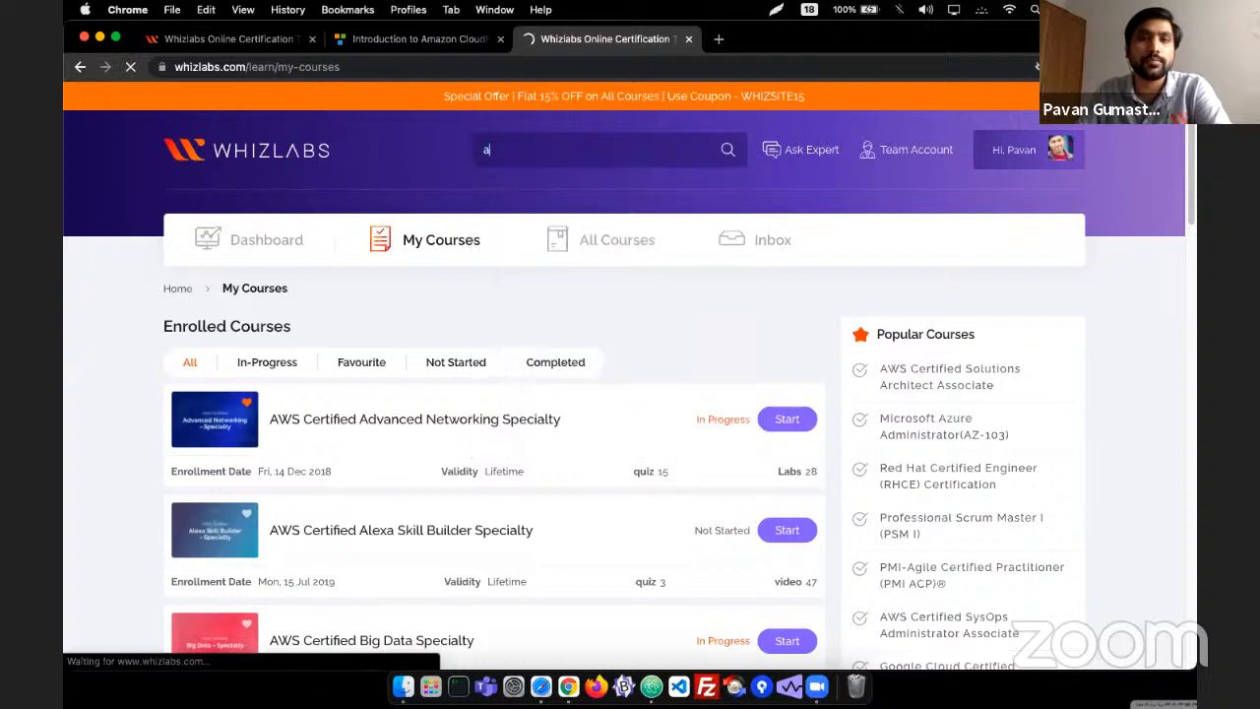
text(ws)
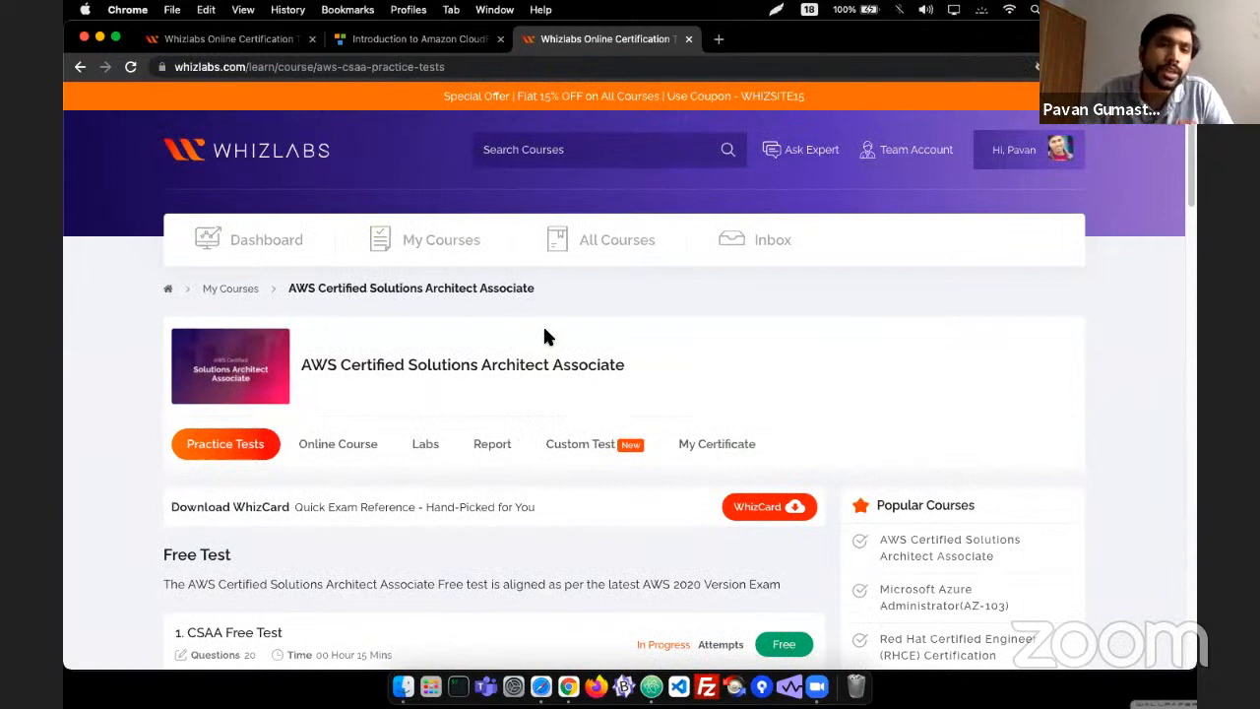
- View the online course content of the AWS Certified Solutions Architect Associate course
scroll(428, 369, down, 1)
click(345, 444)
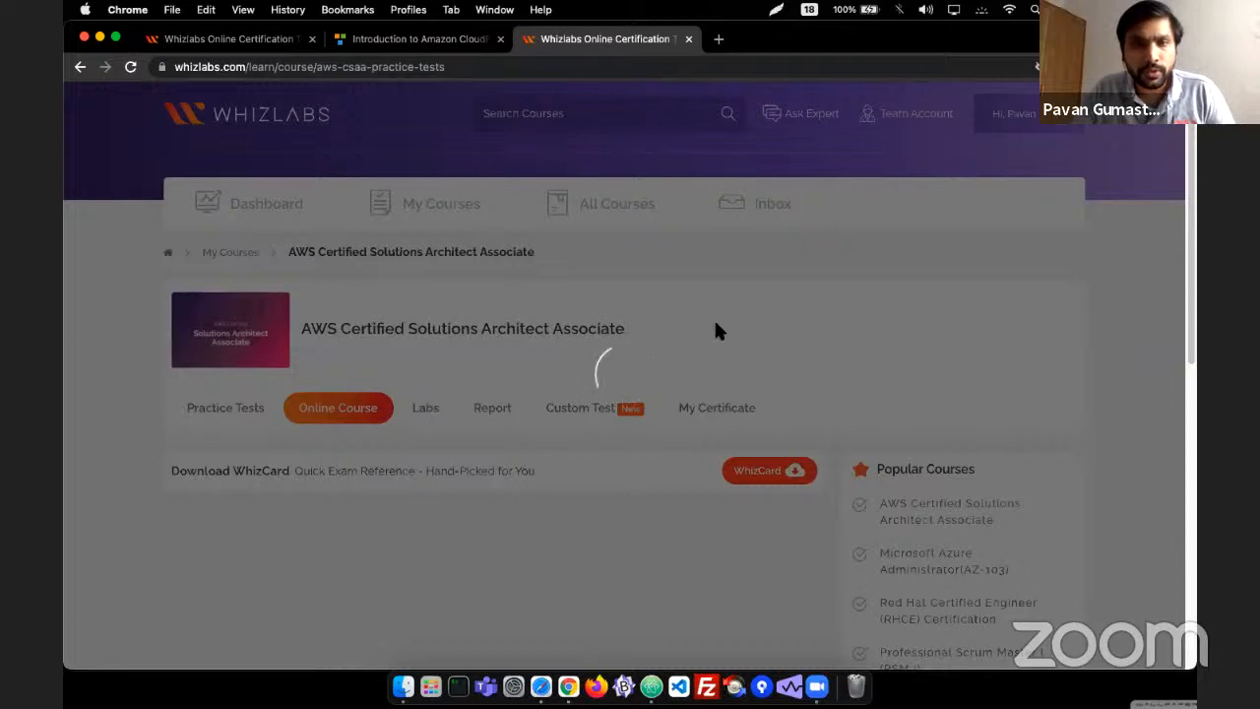
scroll(738, 561, down, 1)
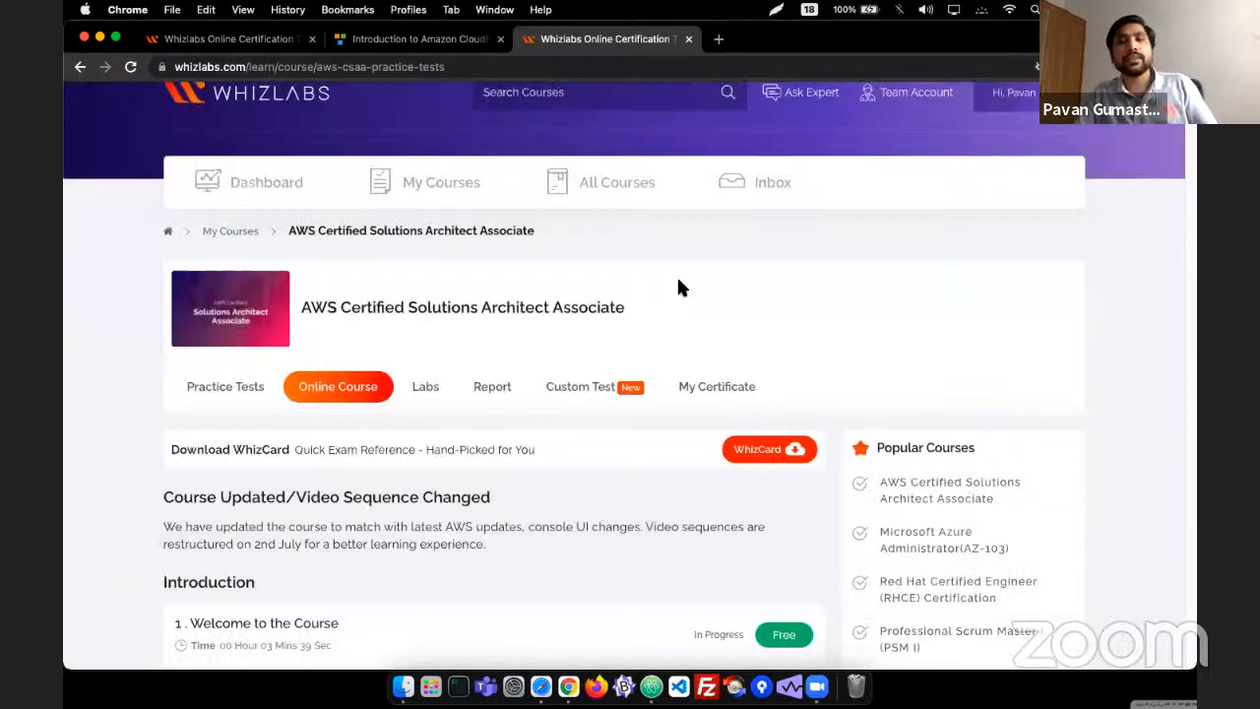
- Show the course's labs and open the Introduction to Amazon Elastic Compute Cloud (EC2) lab
click(421, 390)
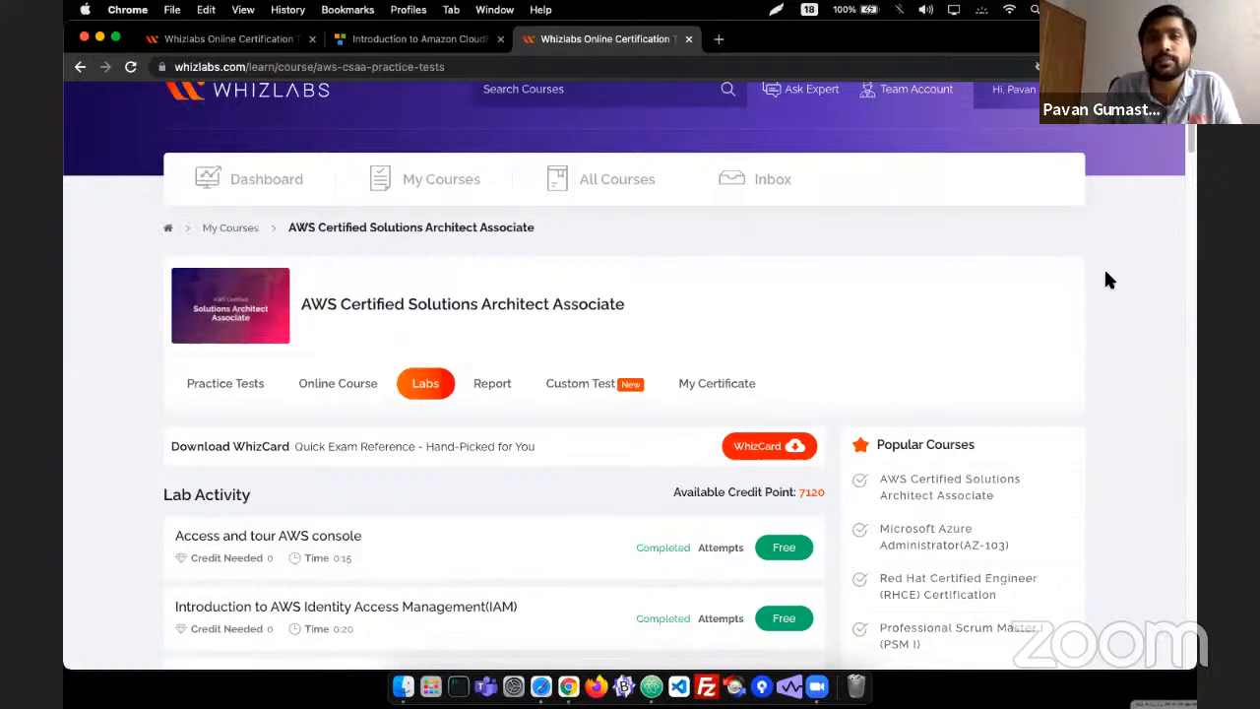
scroll(1106, 274, up, 1)
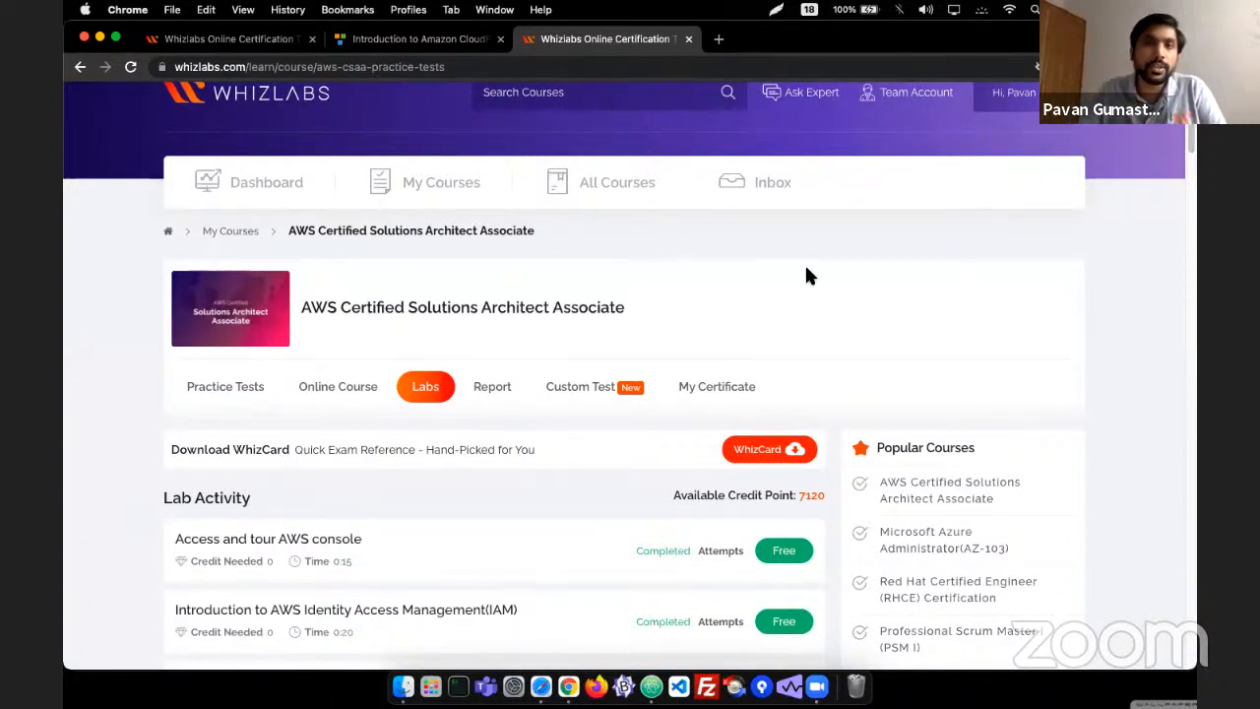
scroll(800, 268, down, 1)
scroll(798, 273, down, 5)
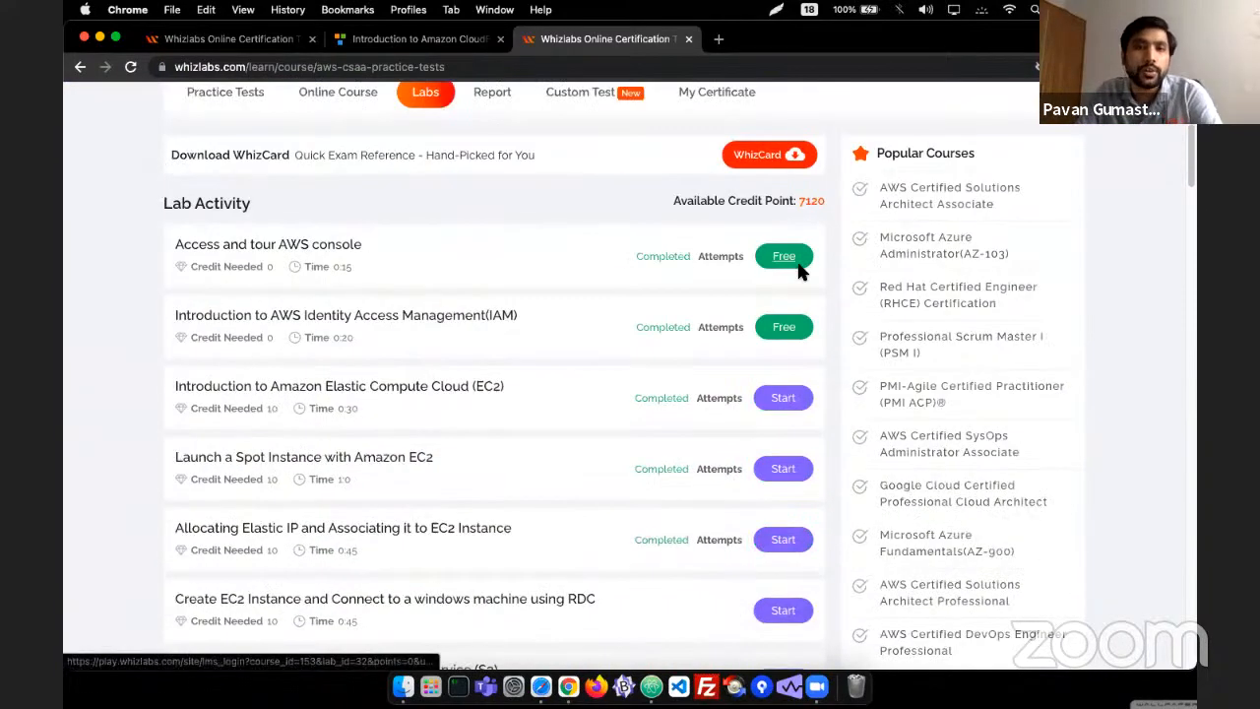
click(782, 398)
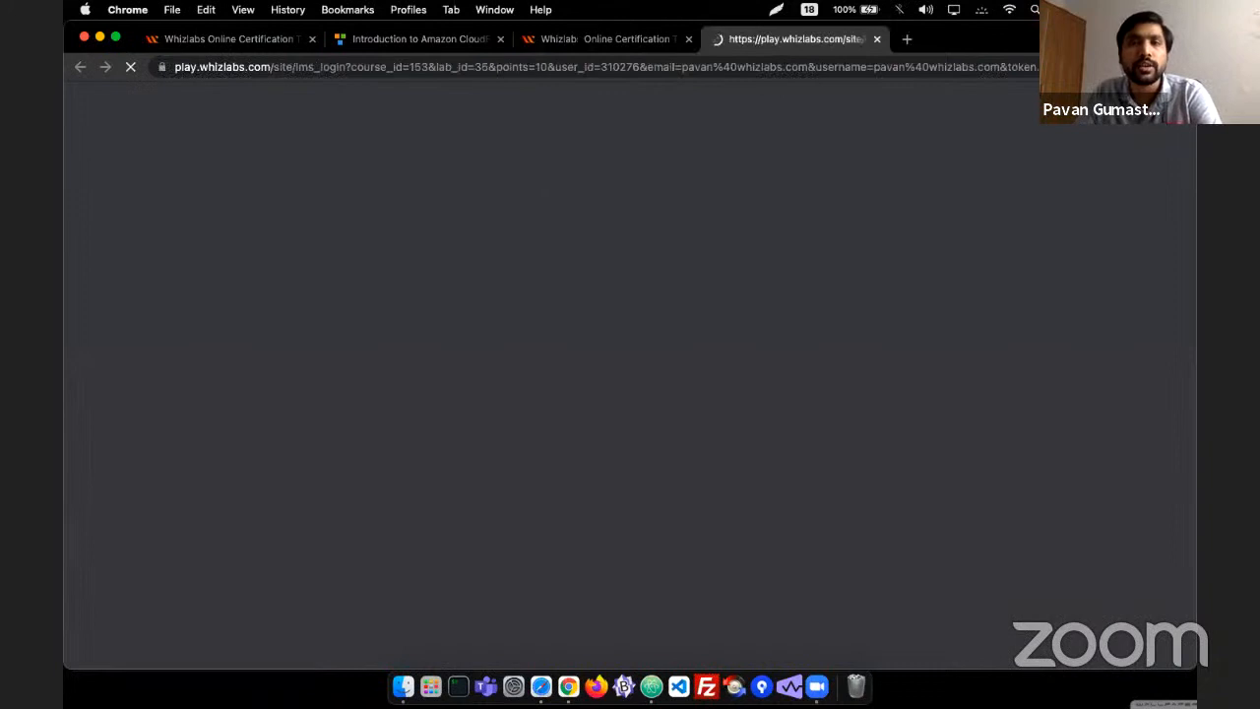
- Review the lab activity list on the course page, and return to the EC2 lab page
click(566, 39)
scroll(492, 314, up, 6)
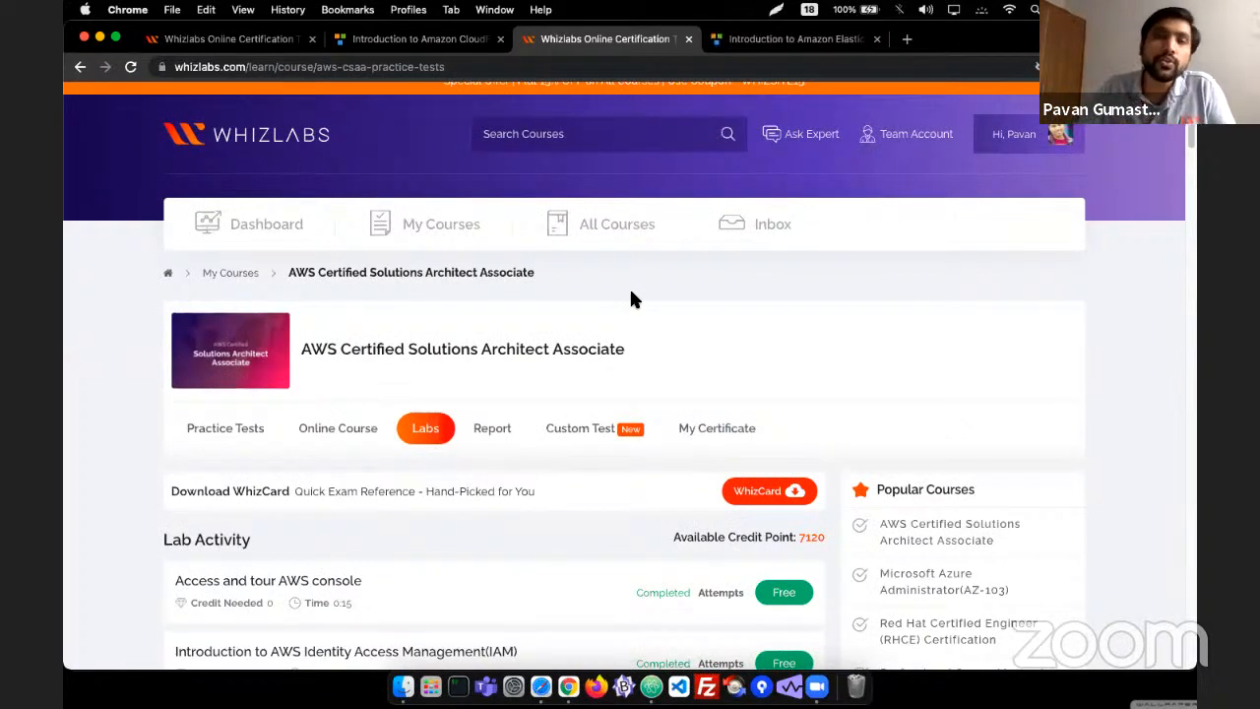
scroll(478, 443, down, 3)
scroll(483, 445, down, 3)
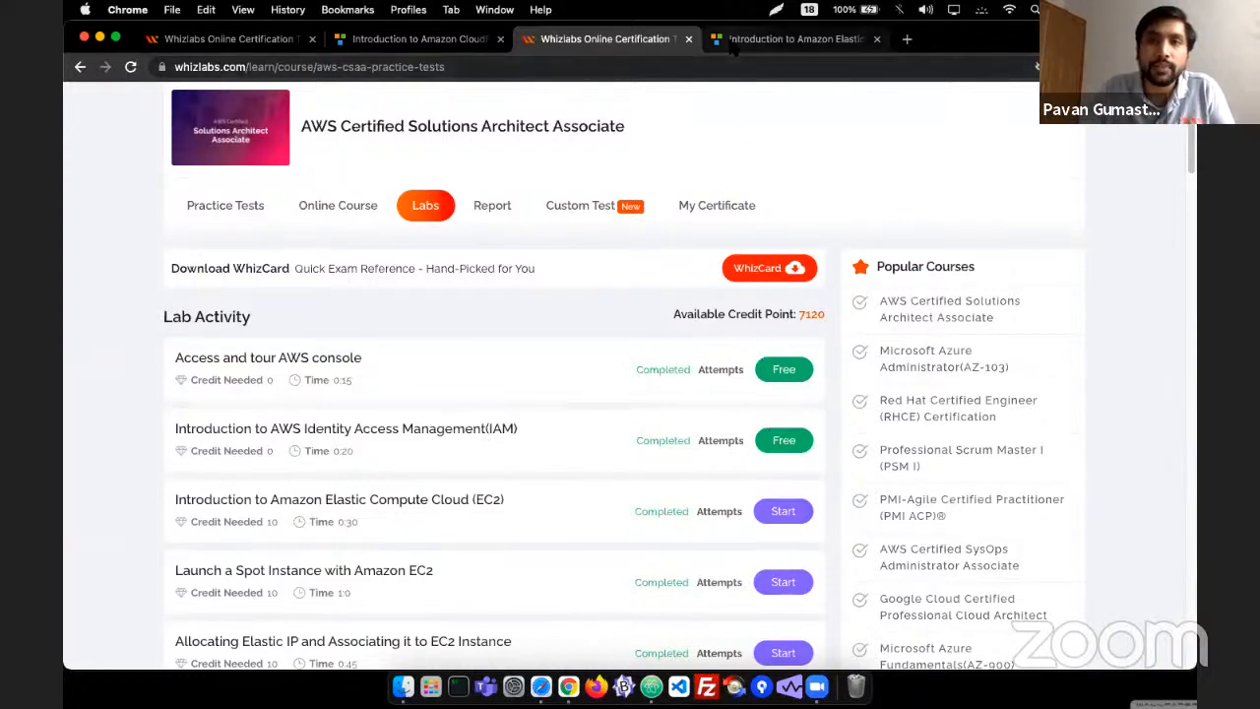
click(758, 40)
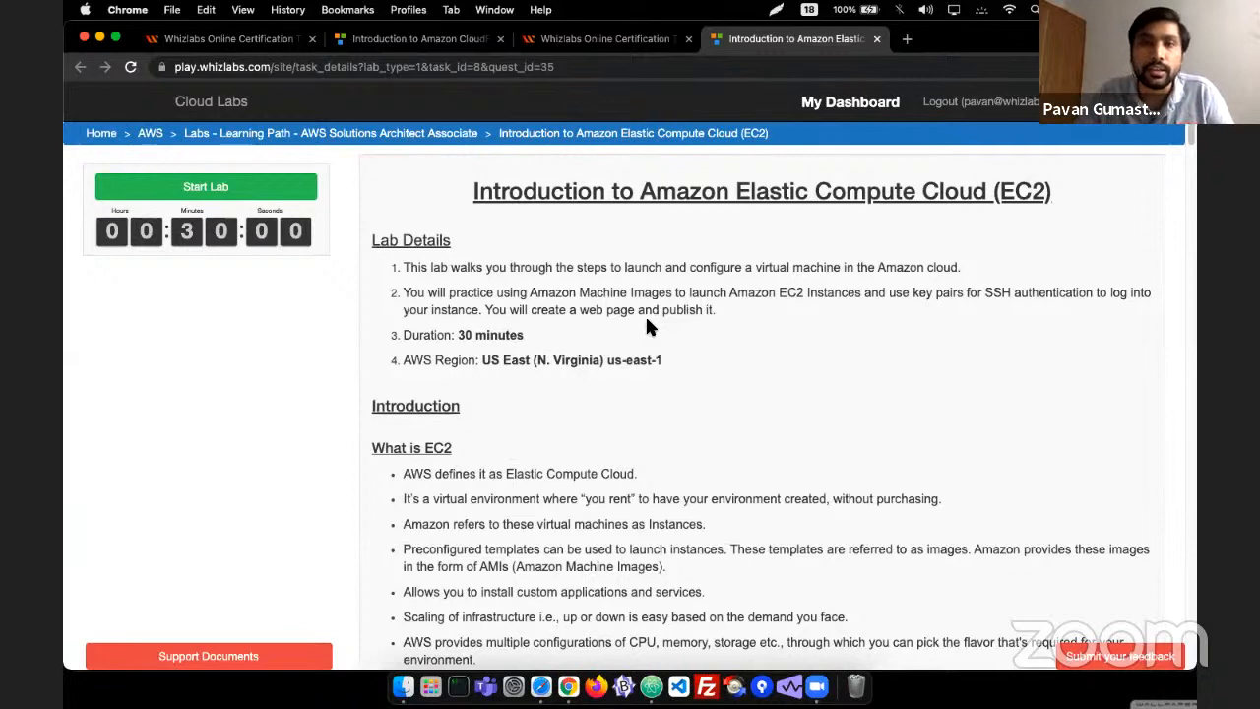
- Look through the EC2 lab guide, from its lab details and architecture diagram to the task steps for launching an instance
scroll(566, 338, down, 2)
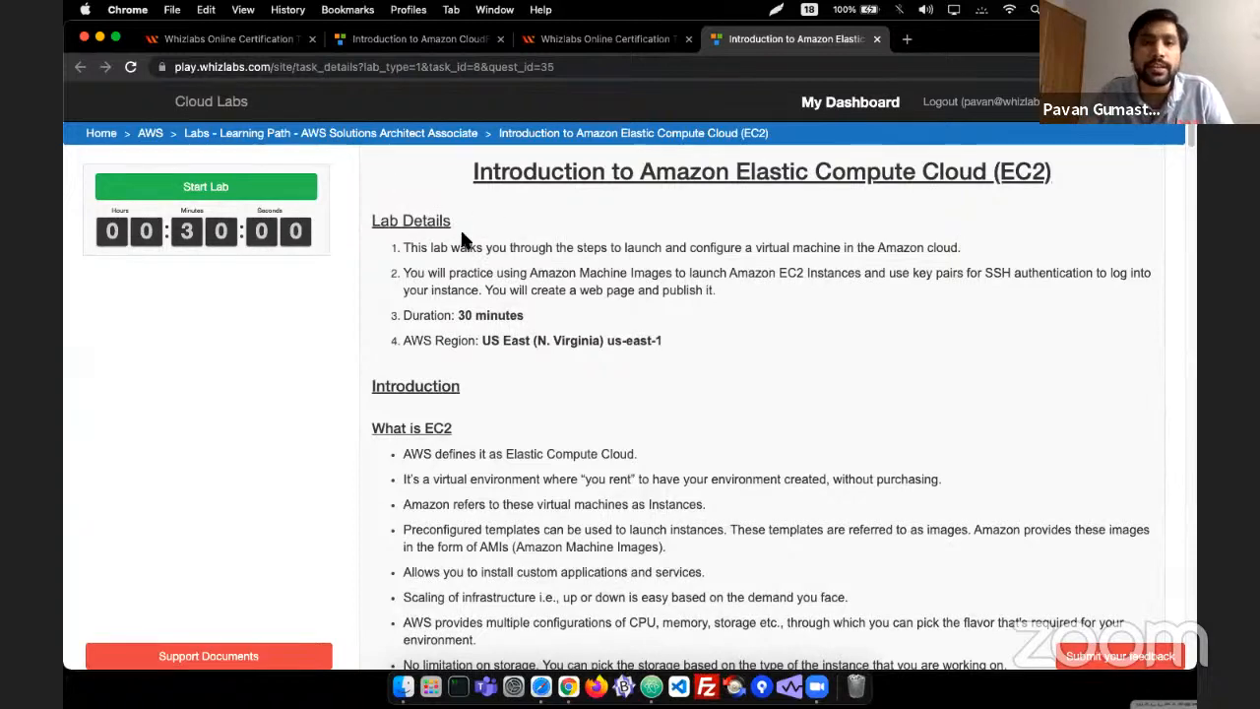
scroll(520, 350, down, 2)
scroll(520, 346, down, 10)
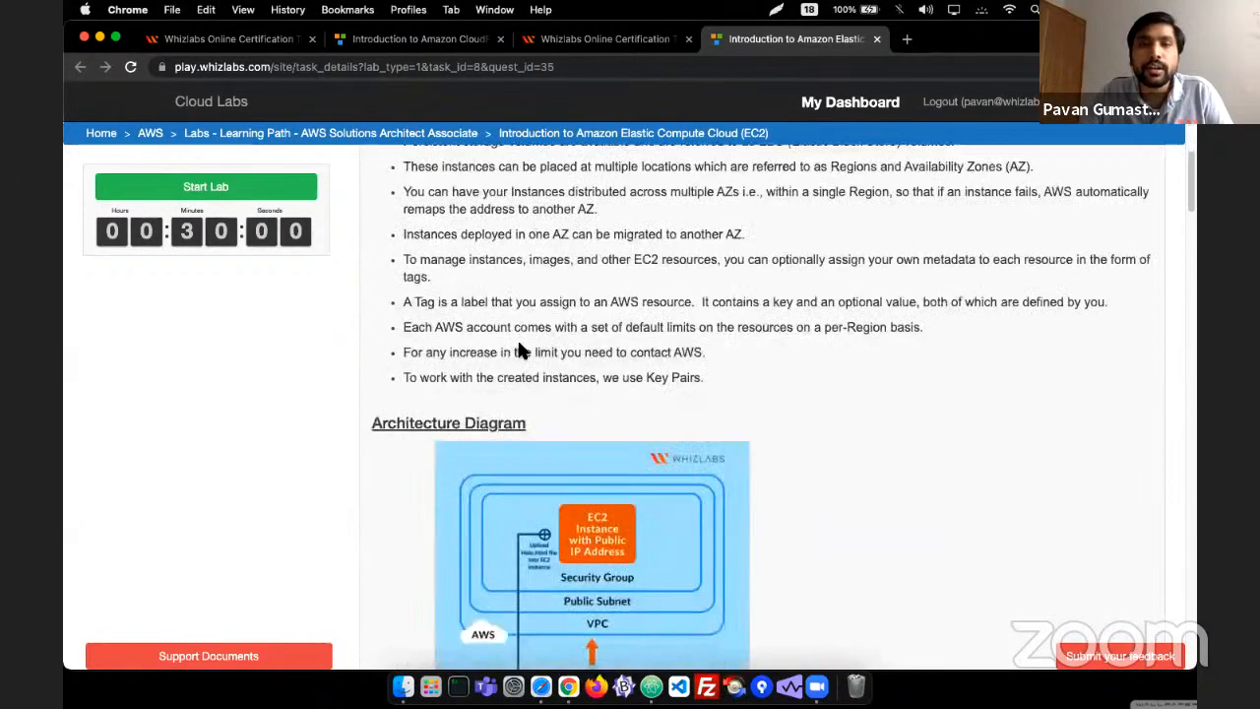
scroll(562, 407, down, 10)
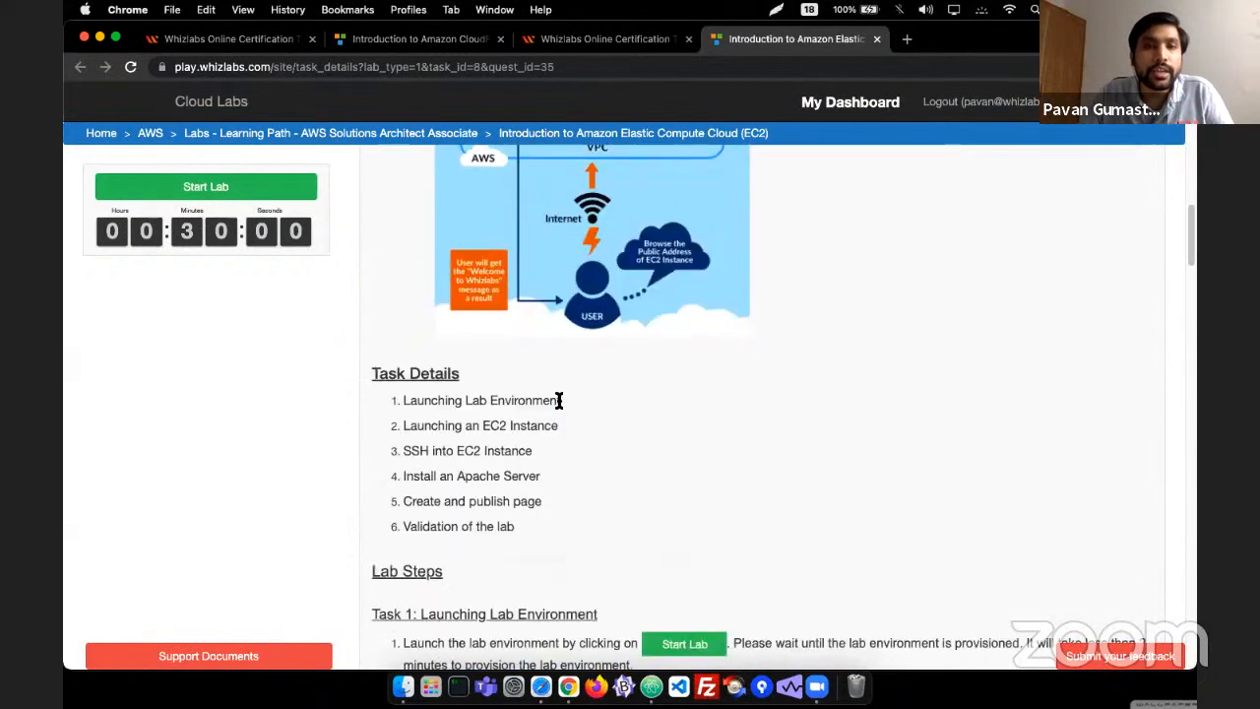
scroll(471, 374, down, 4)
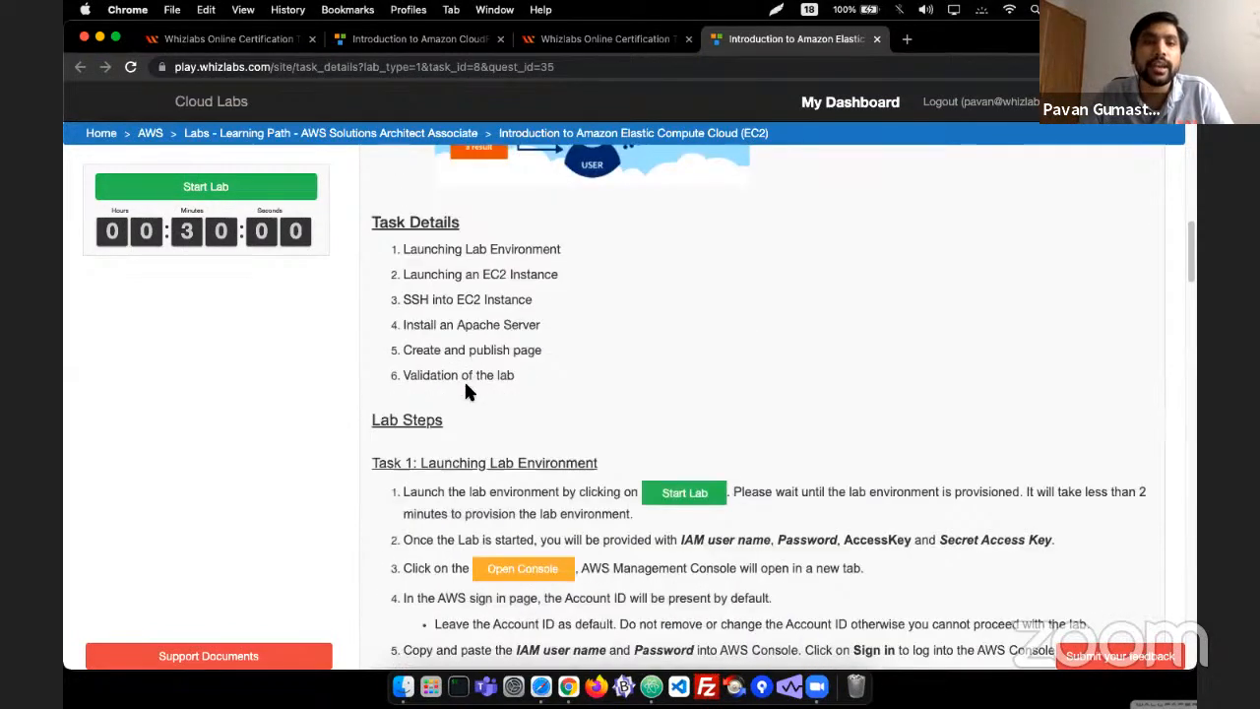
scroll(505, 387, down, 10)
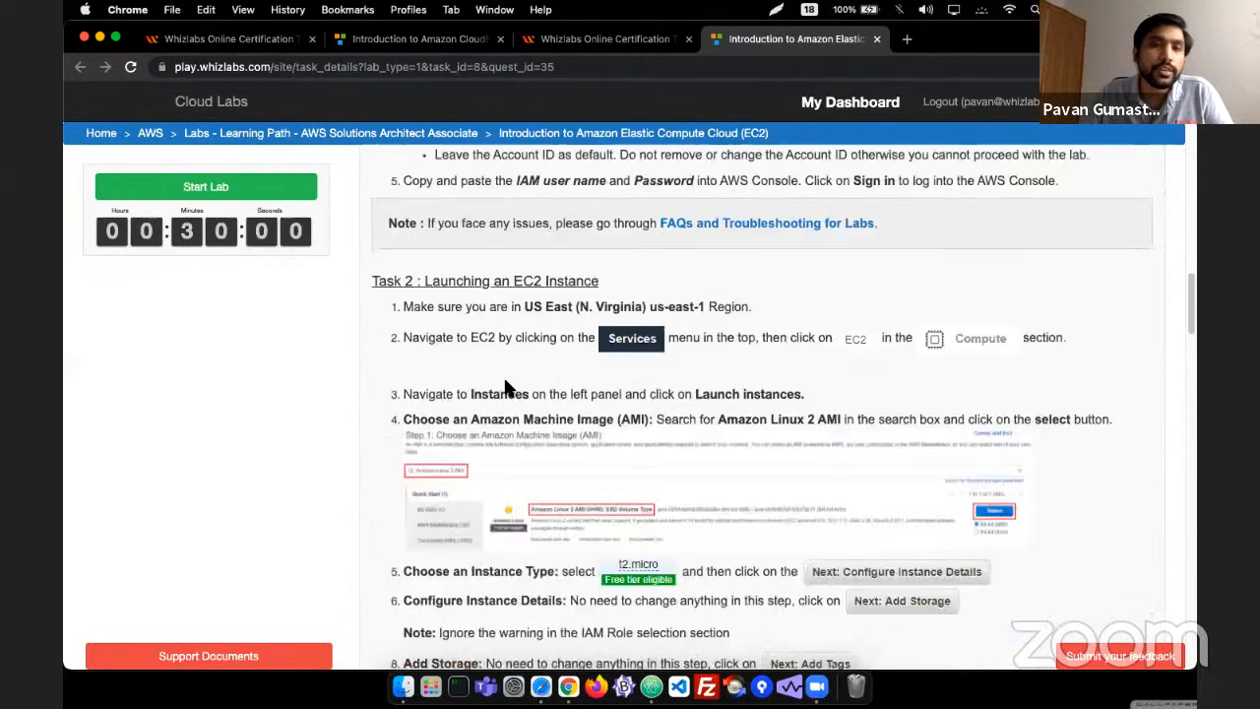
scroll(505, 387, down, 15)
scroll(506, 382, up, 13)
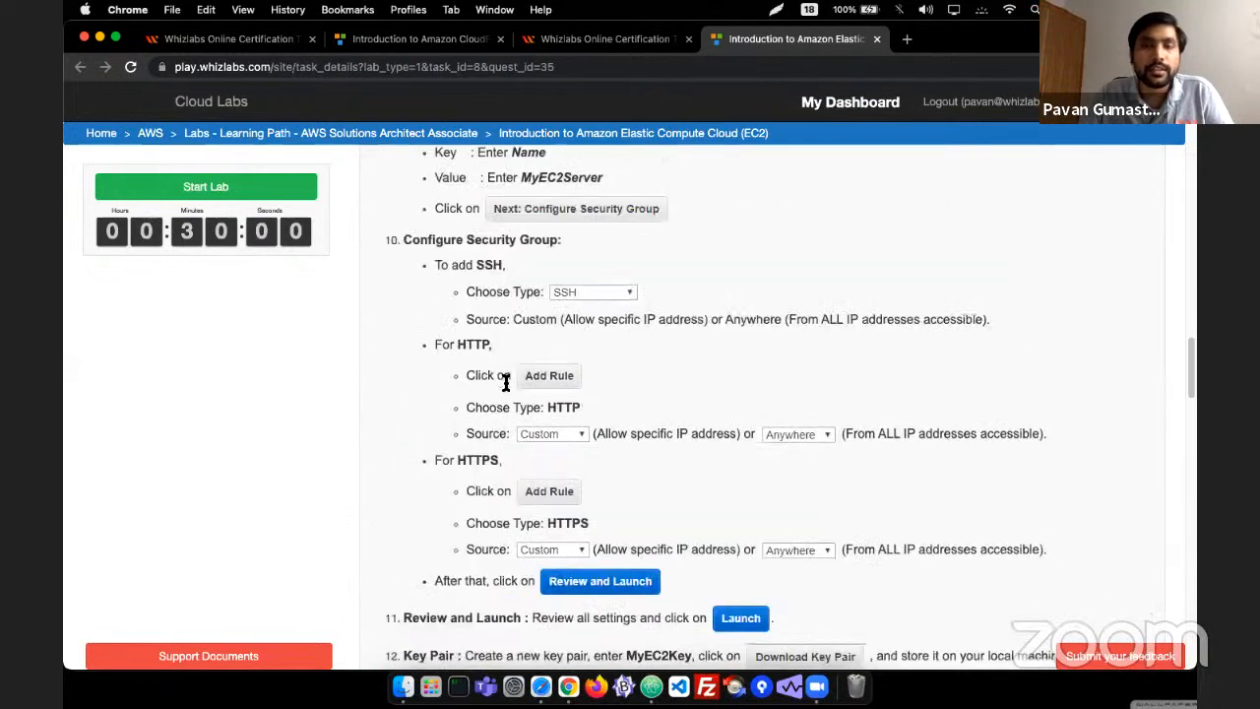
scroll(505, 383, up, 3)
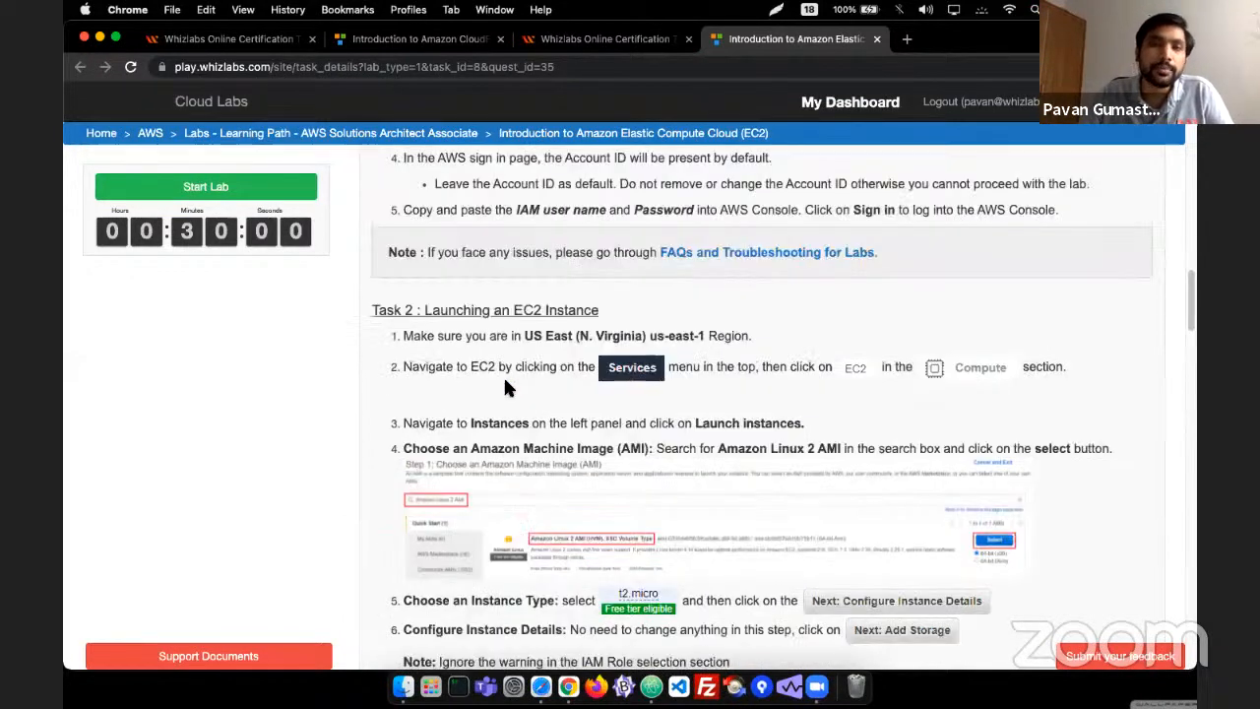
scroll(507, 384, up, 4)
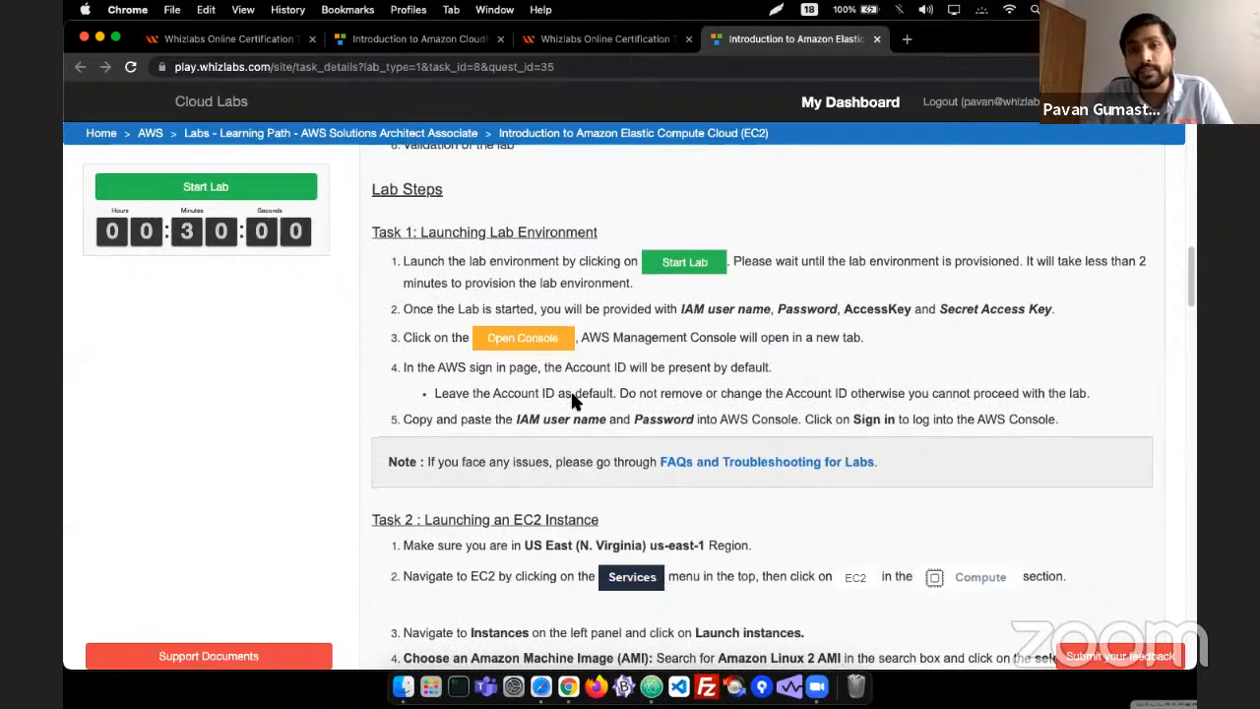
scroll(577, 399, down, 2)
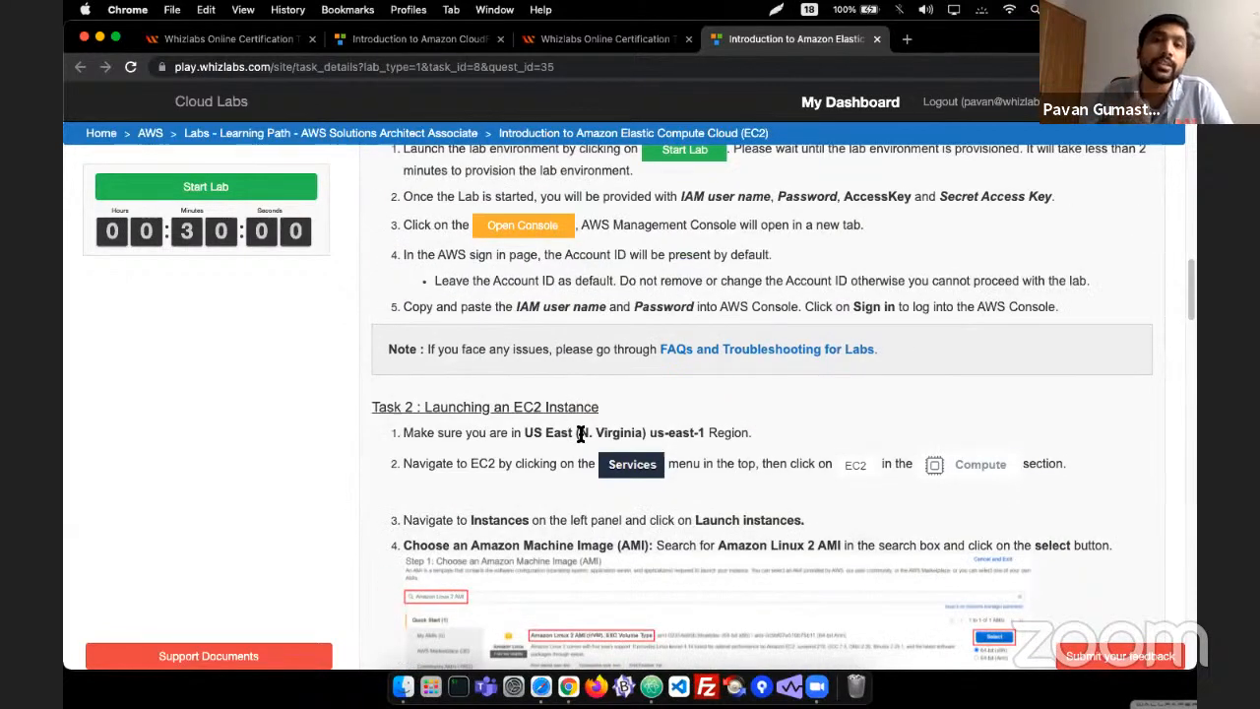
scroll(580, 433, up, 9)
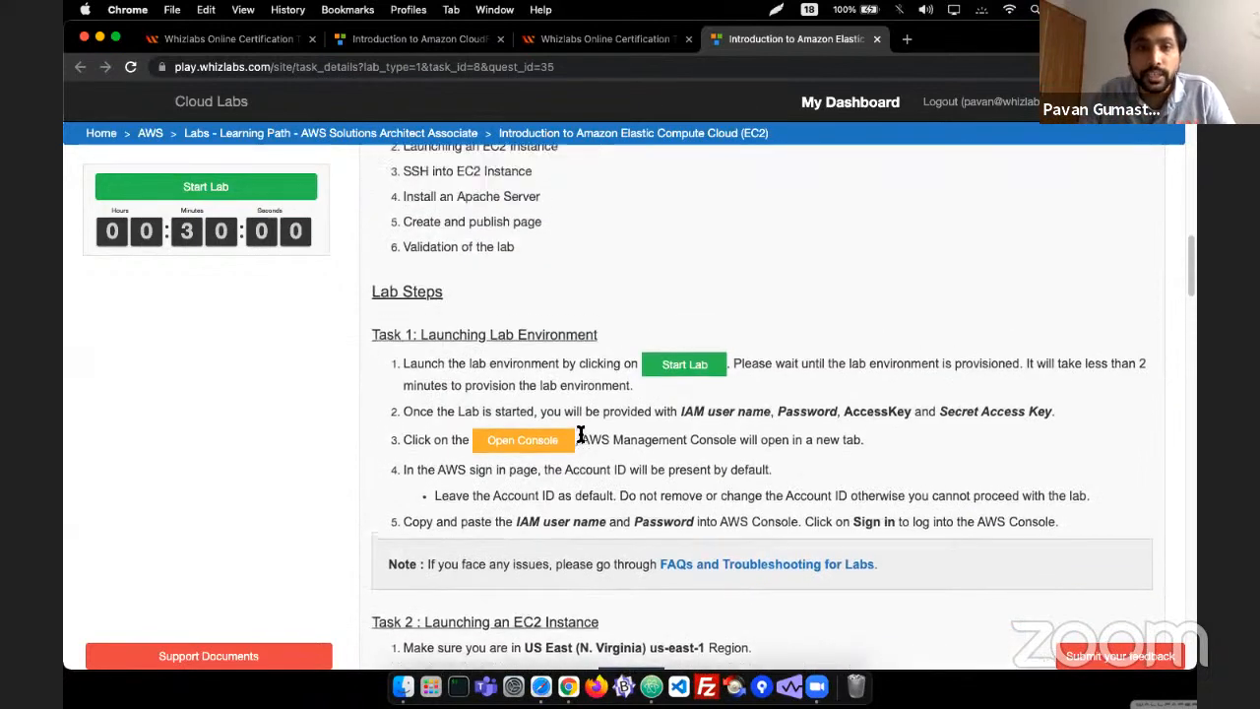
scroll(576, 426, up, 10)
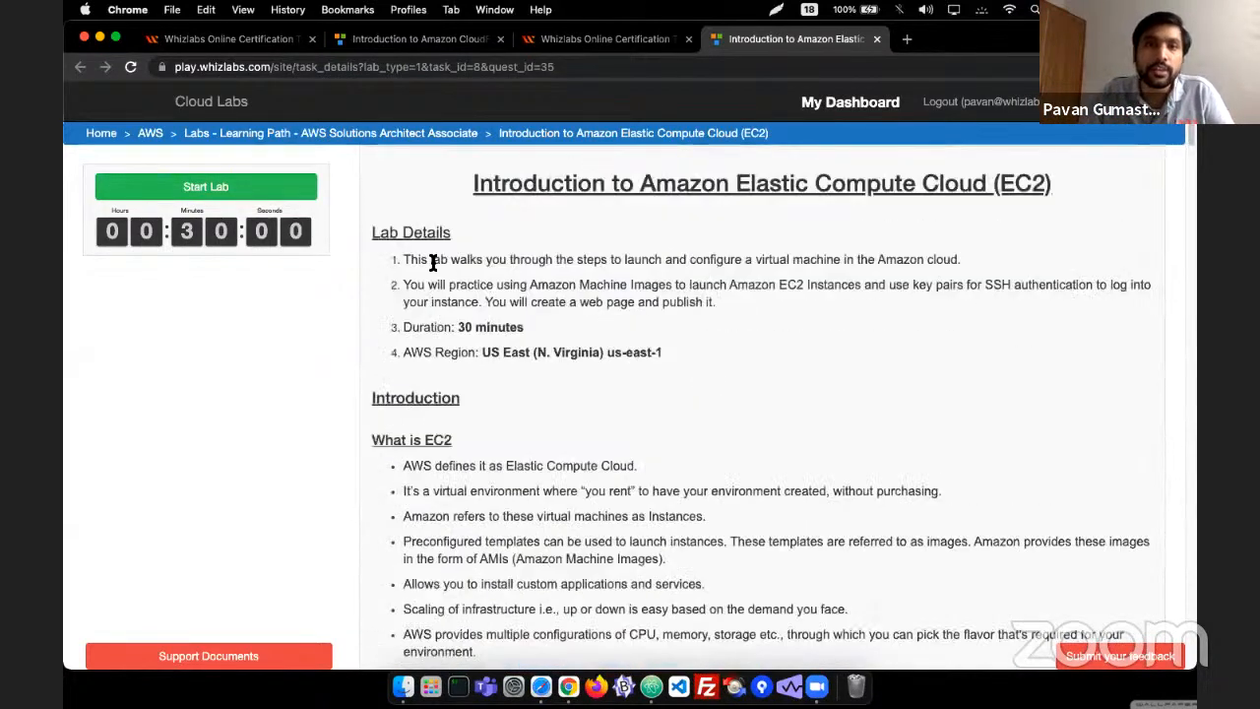
- Highlight and read the first two Lab Details points, on launching a virtual machine and on using AMIs and key pairs
drag(412, 257, 893, 259)
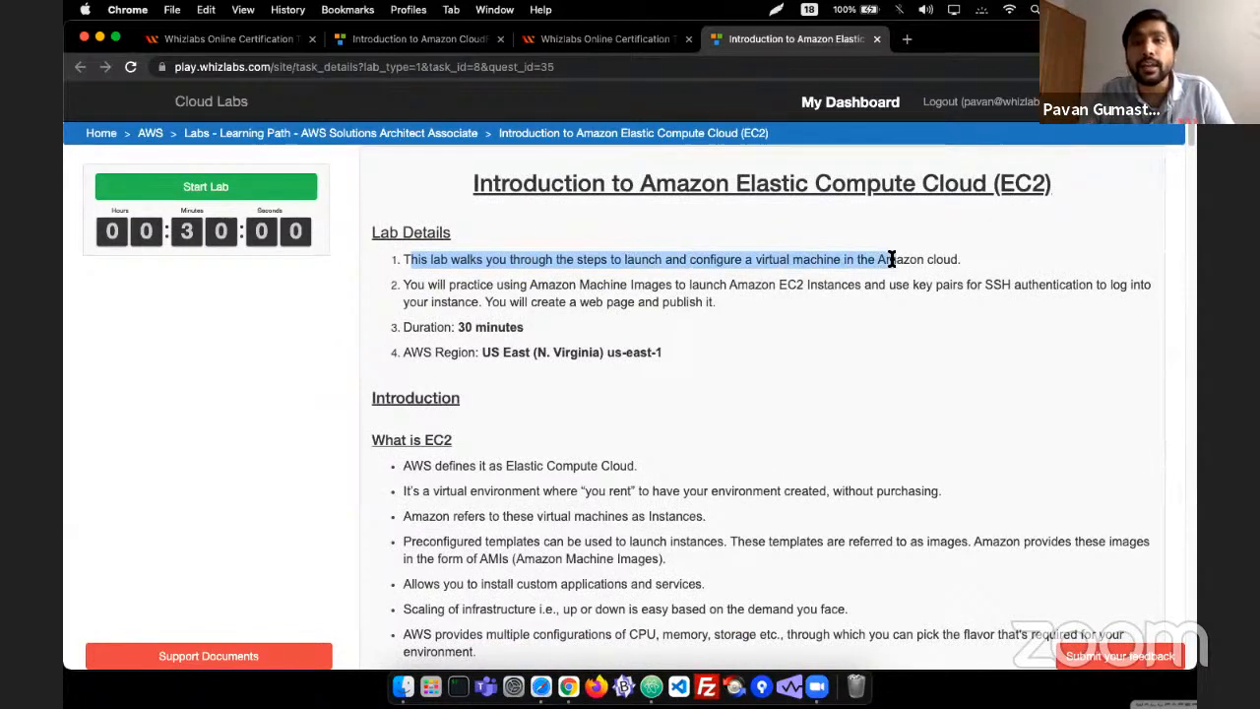
click(847, 268)
scroll(817, 272, down, 5)
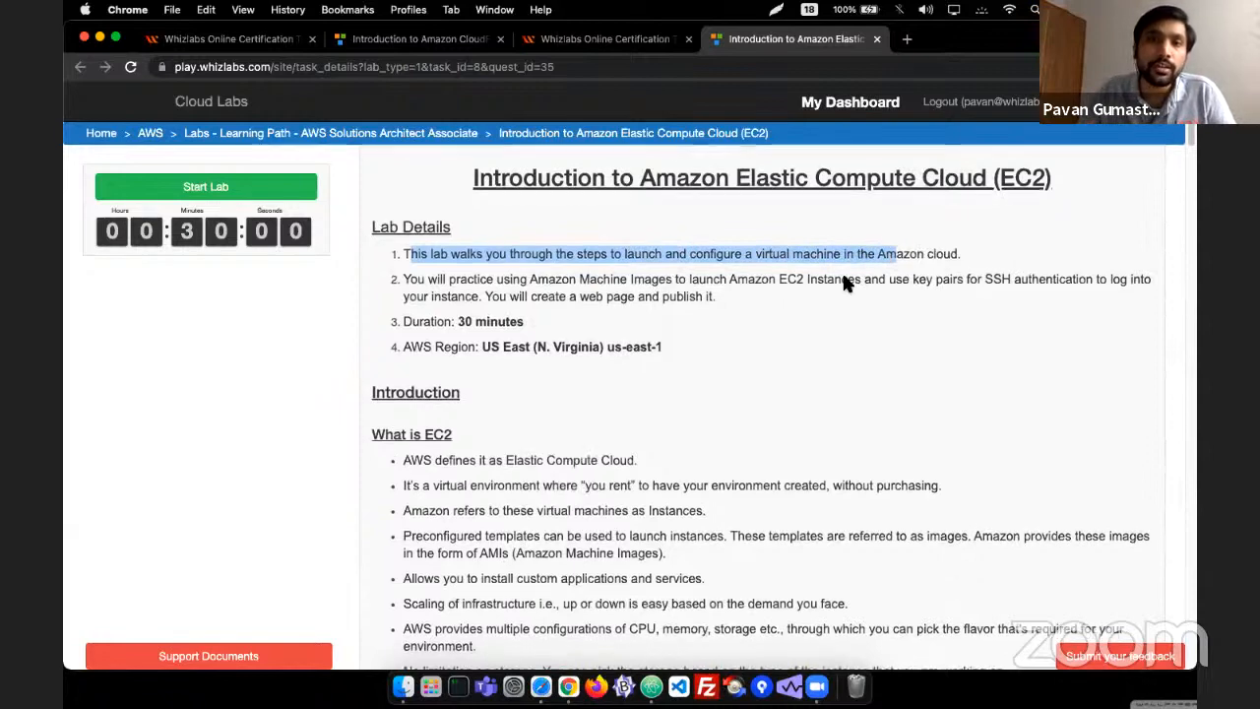
scroll(753, 284, down, 10)
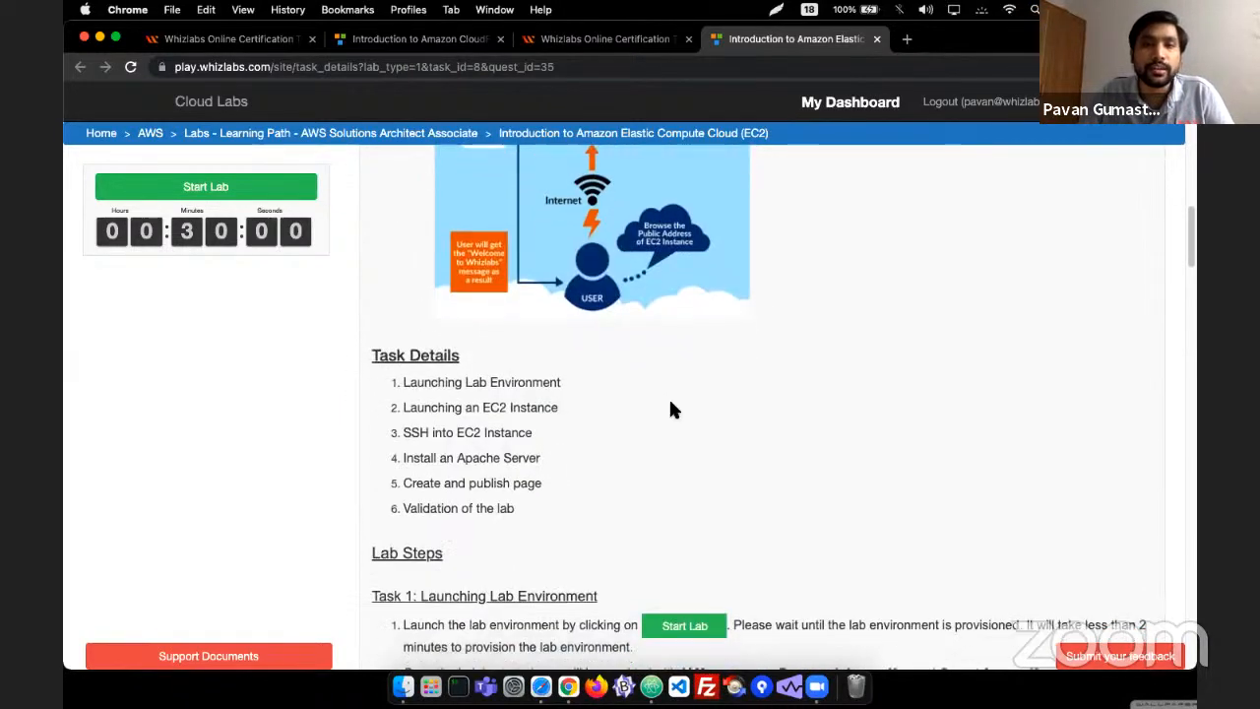
scroll(668, 370, up, 15)
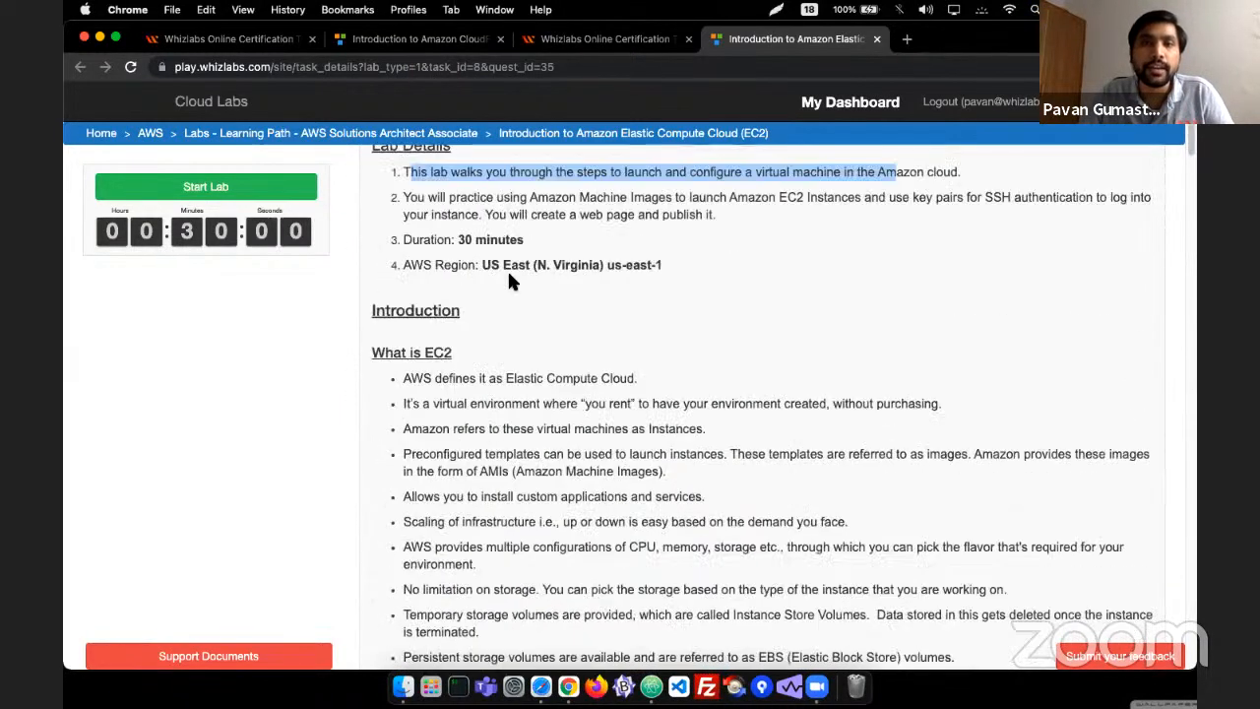
scroll(434, 264, up, 2)
click(424, 268)
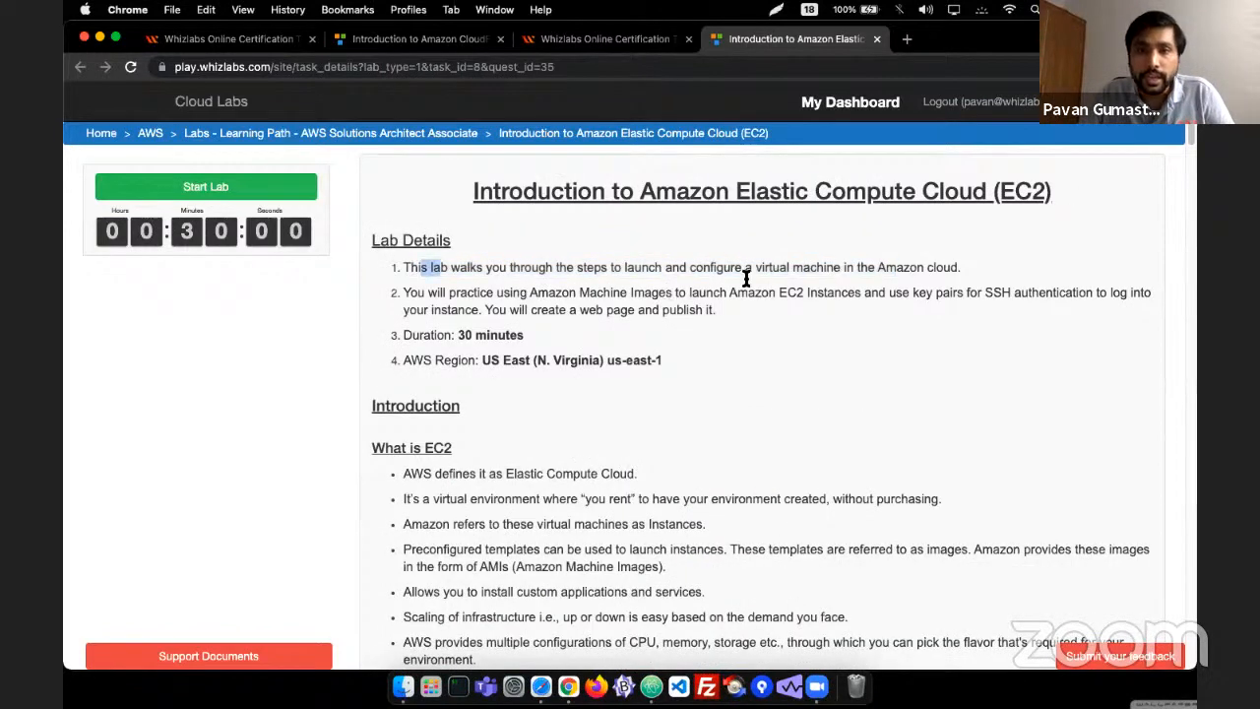
drag(423, 268, 943, 271)
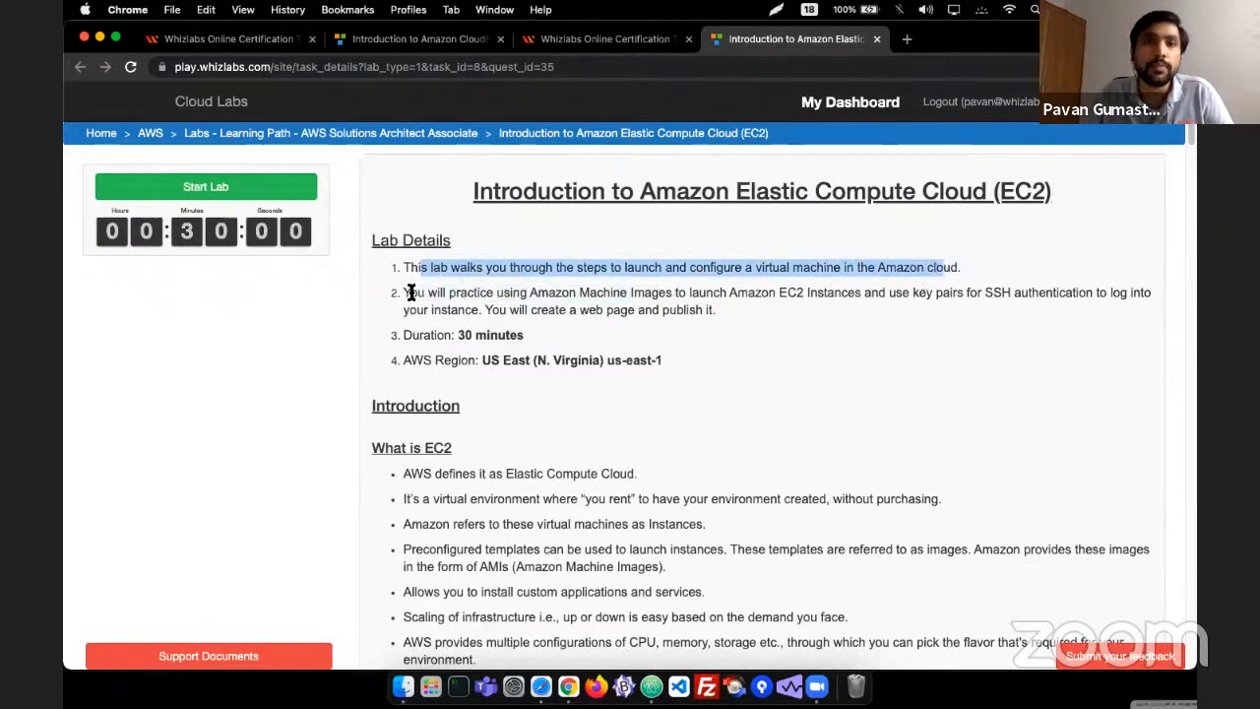
drag(411, 292, 690, 308)
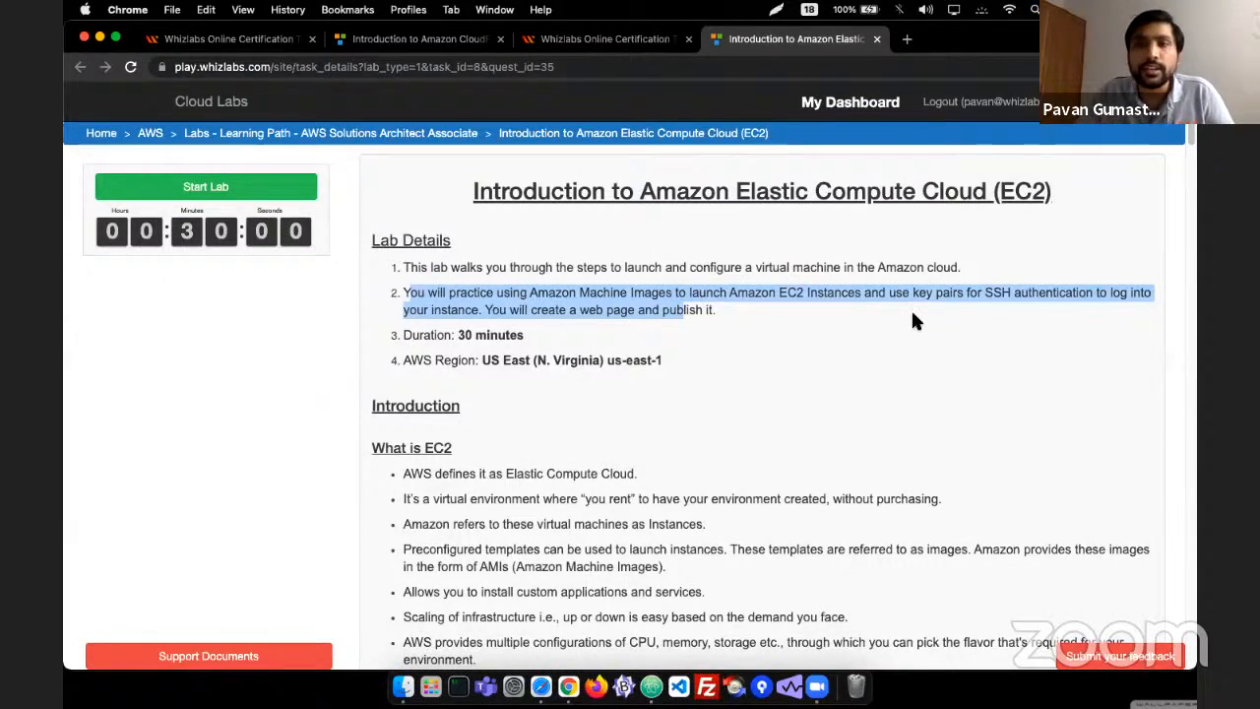
click(558, 326)
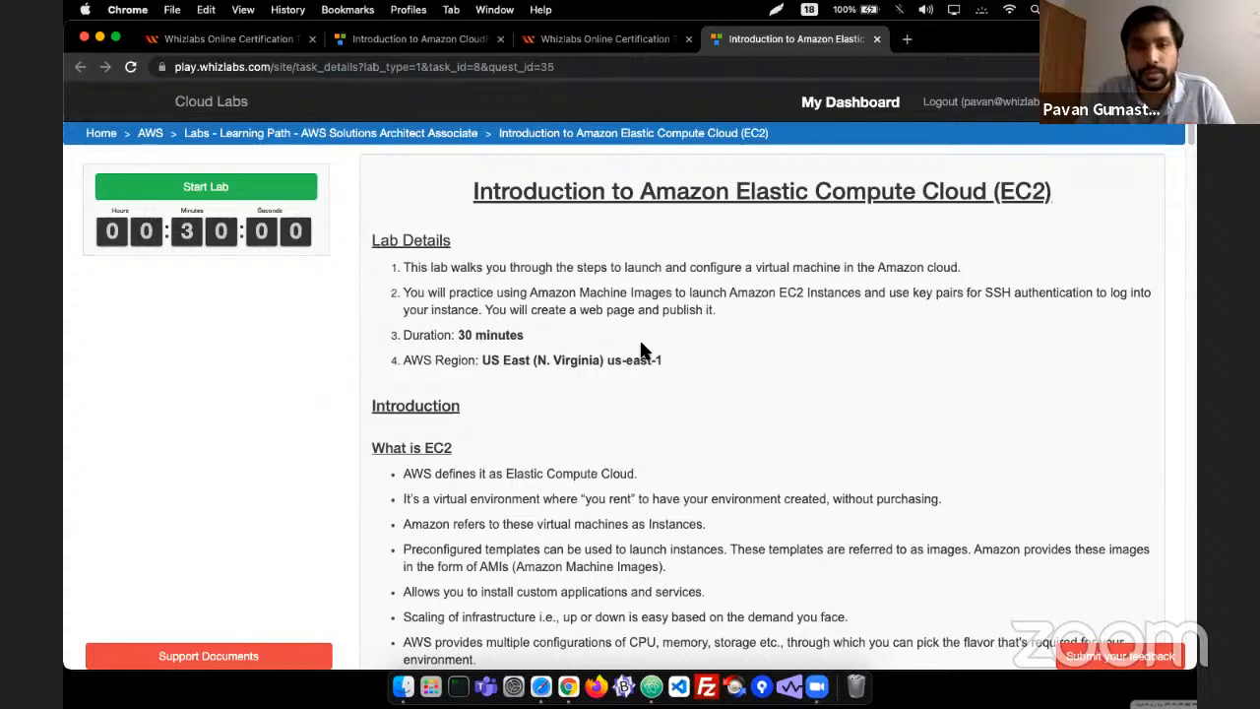
- Read the What is EC2 introduction, highlighting its first four points up to Amazon Machine Images
scroll(640, 349, down, 5)
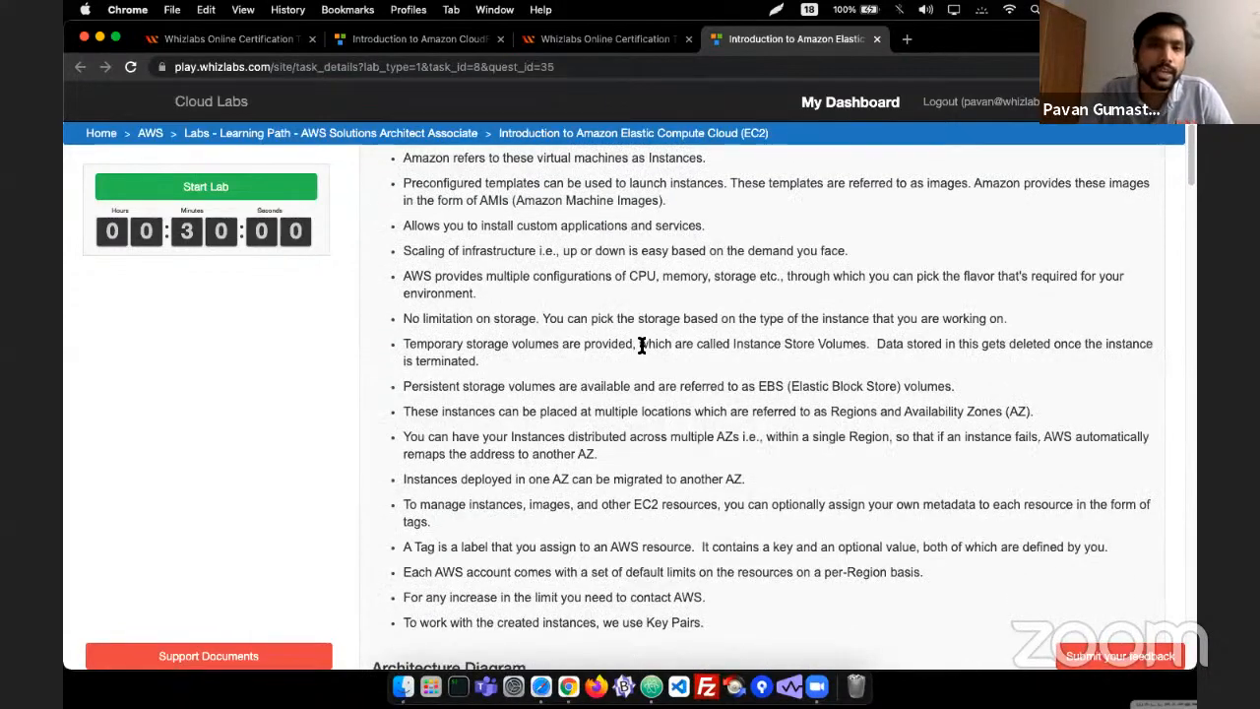
scroll(577, 349, up, 3)
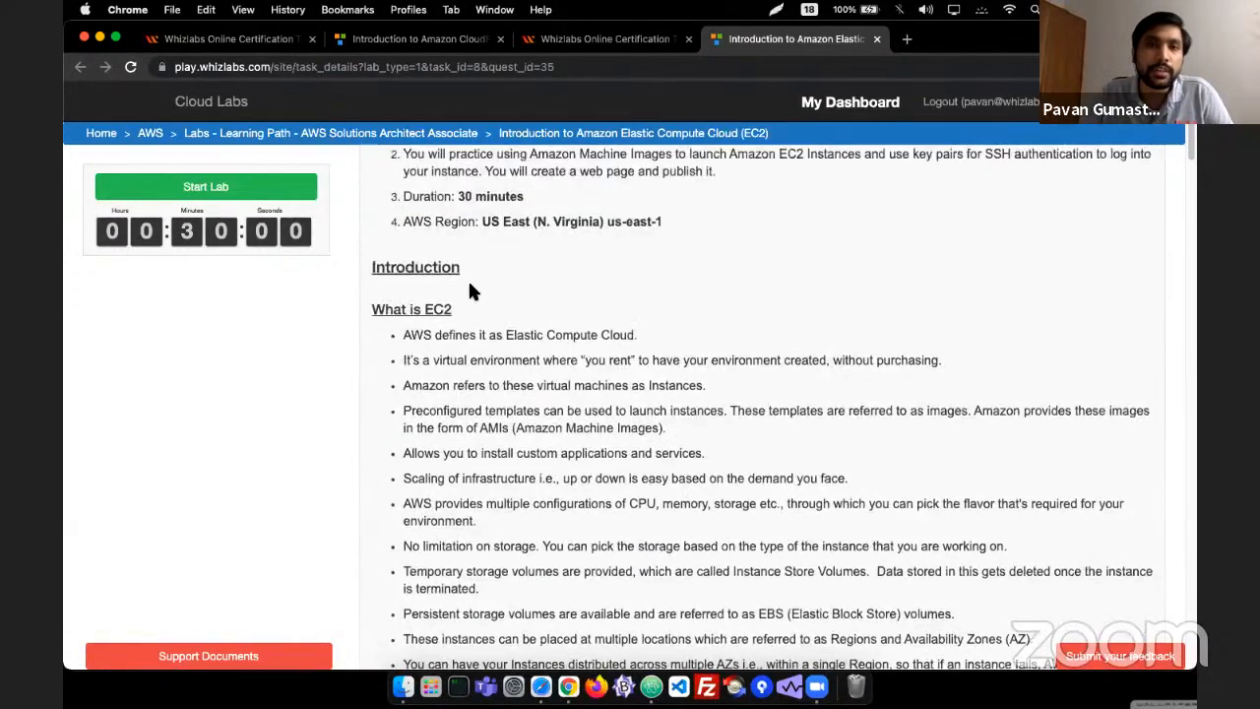
scroll(455, 327, down, 1)
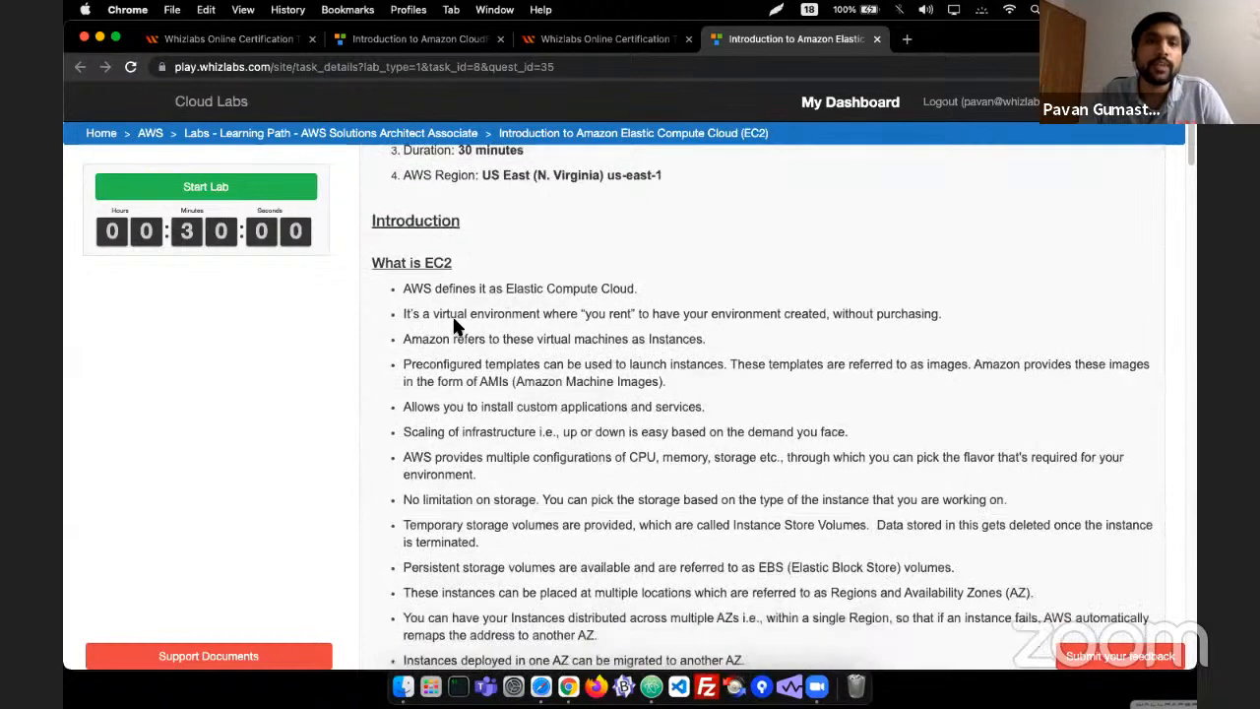
drag(402, 288, 628, 380)
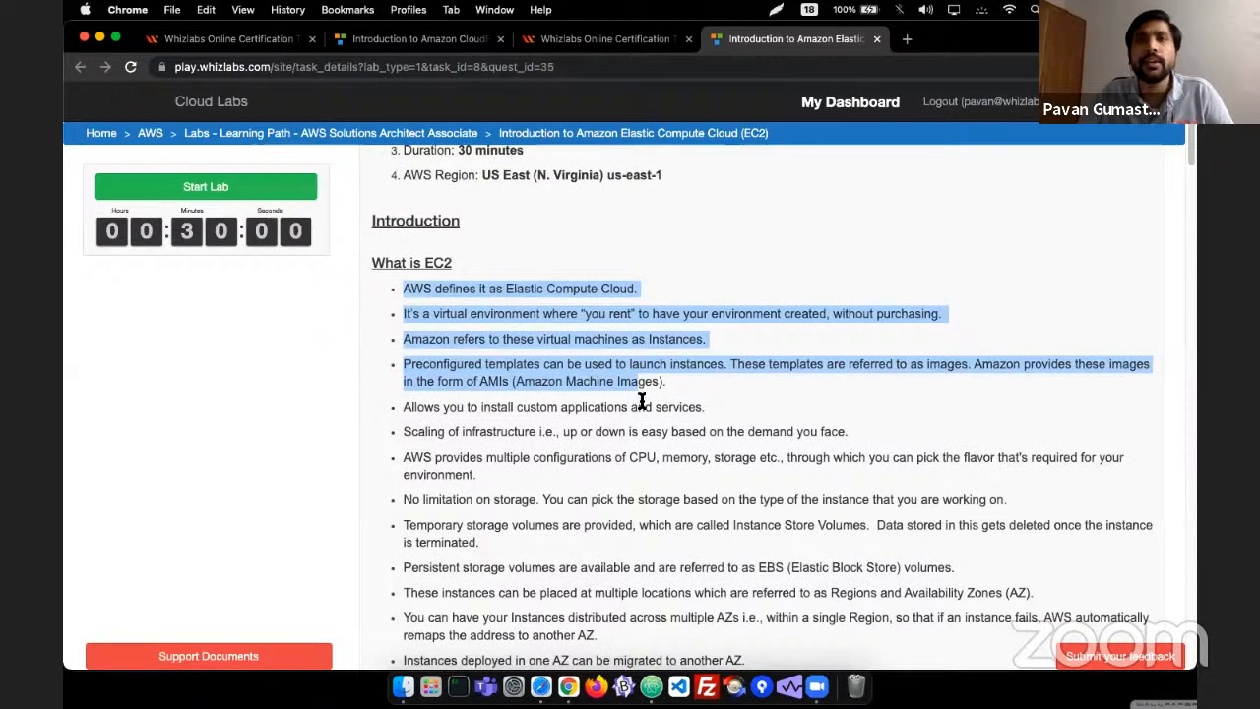
scroll(645, 401, down, 1)
scroll(645, 400, down, 1)
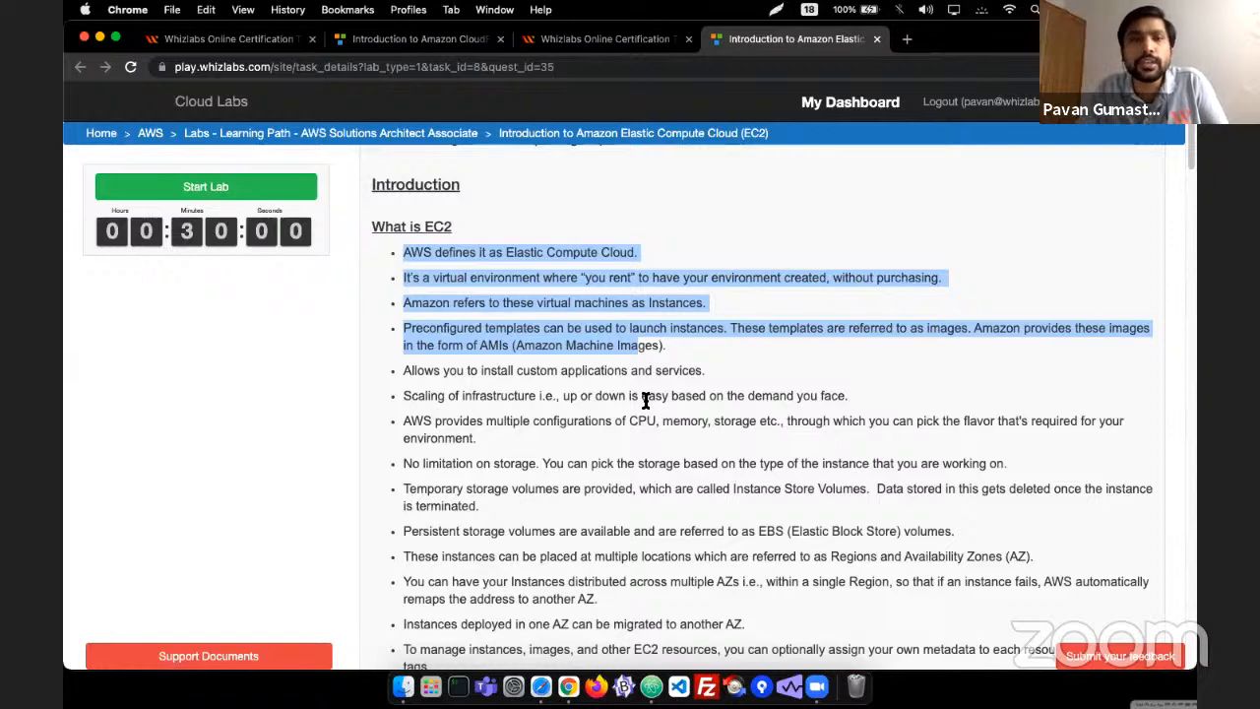
click(522, 343)
scroll(518, 338, down, 10)
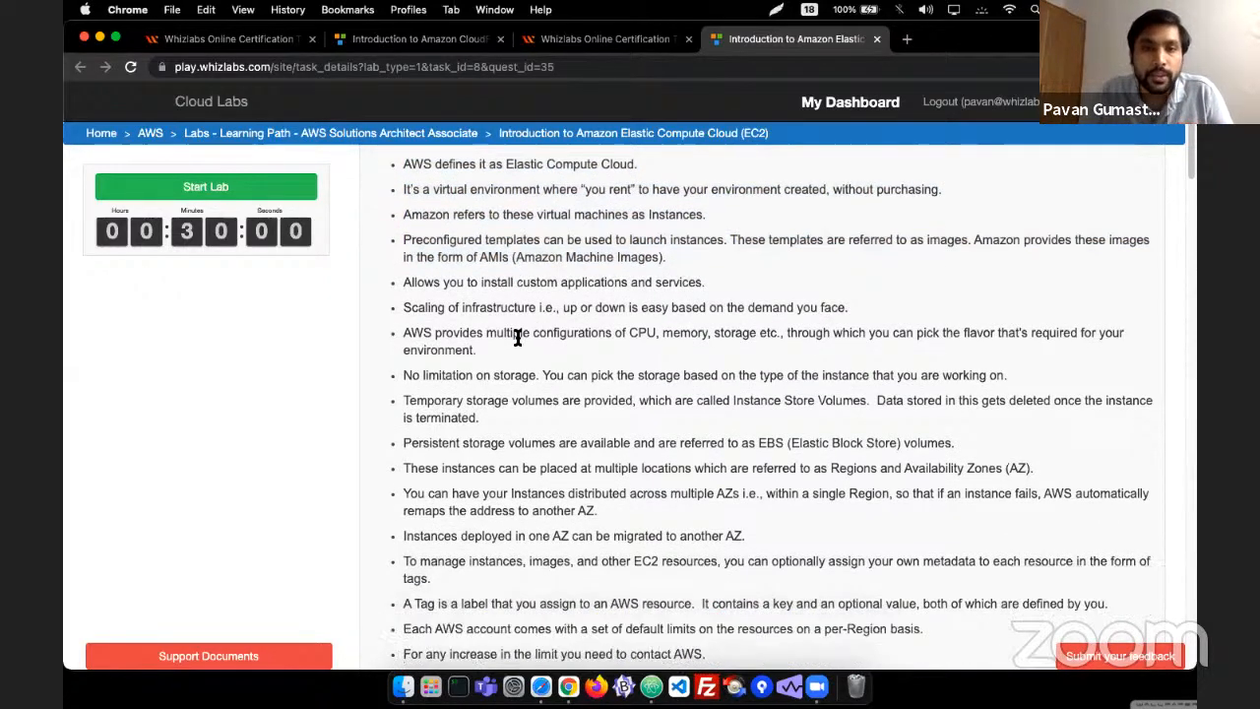
- Examine the architecture diagram and the Task Details list, highlighting the tasks on launching the lab environment and the EC2 instance
scroll(518, 338, down, 4)
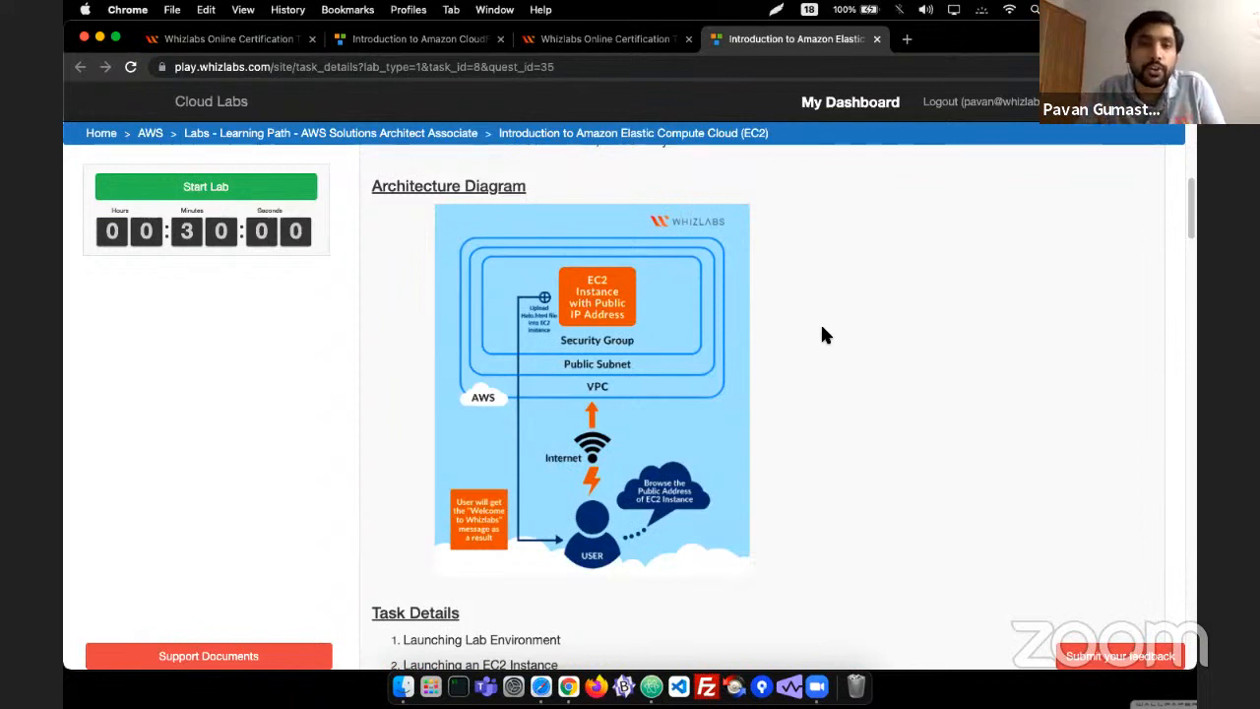
scroll(825, 335, down, 5)
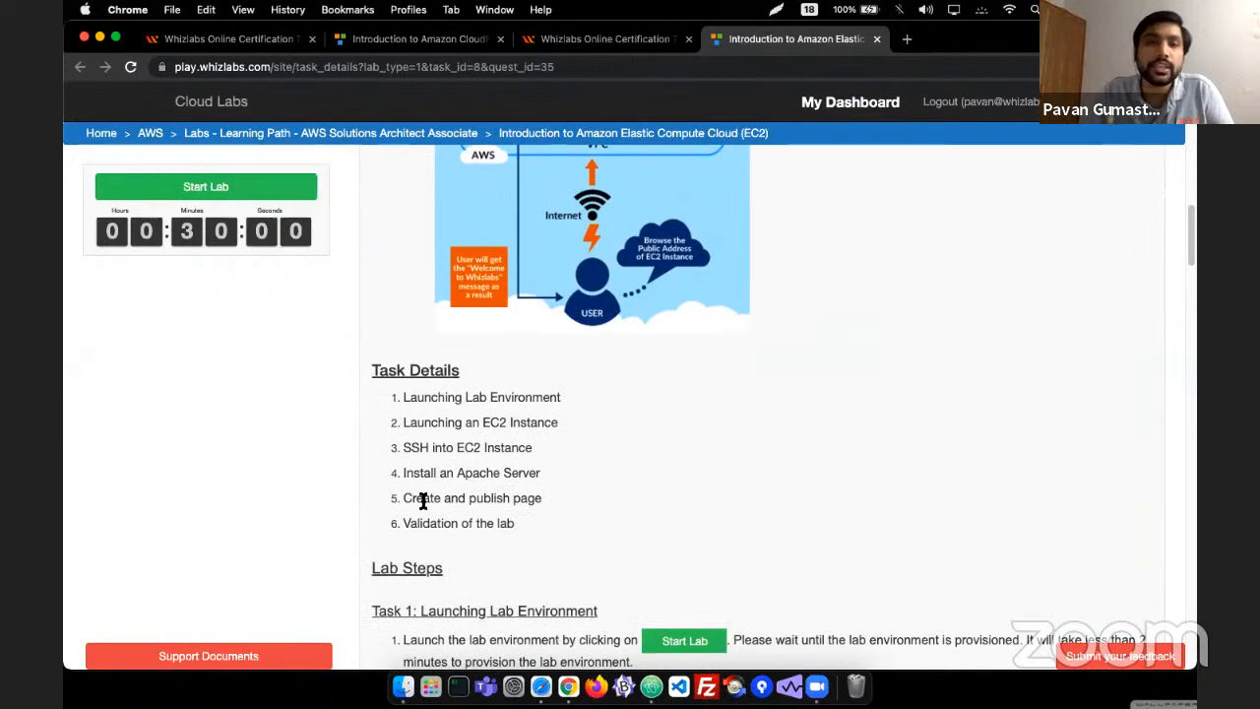
scroll(422, 500, down, 4)
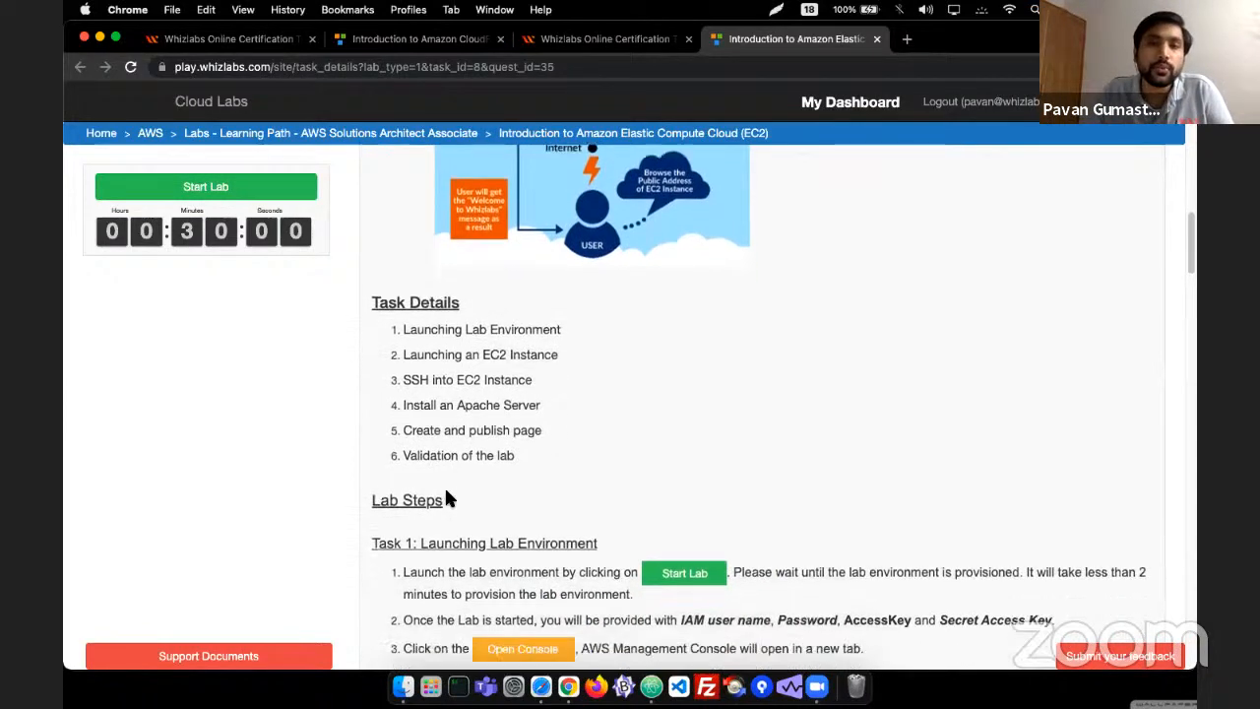
drag(417, 190, 522, 189)
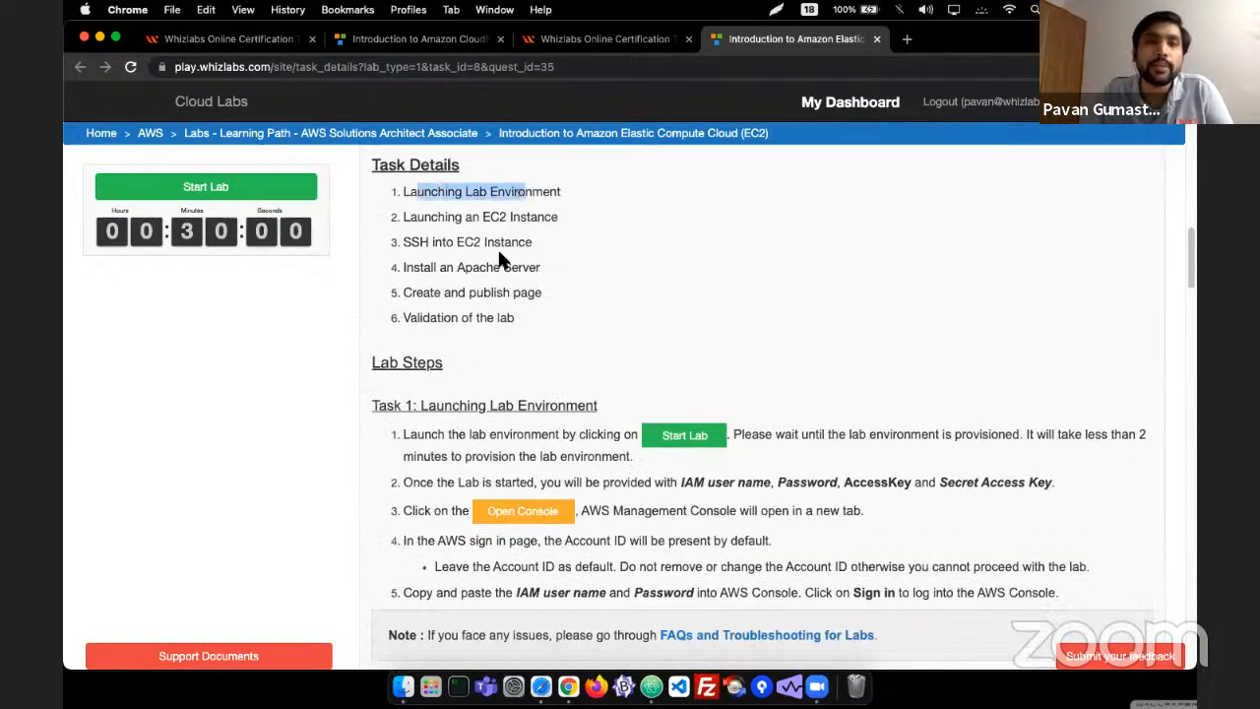
drag(424, 215, 532, 219)
drag(409, 191, 504, 191)
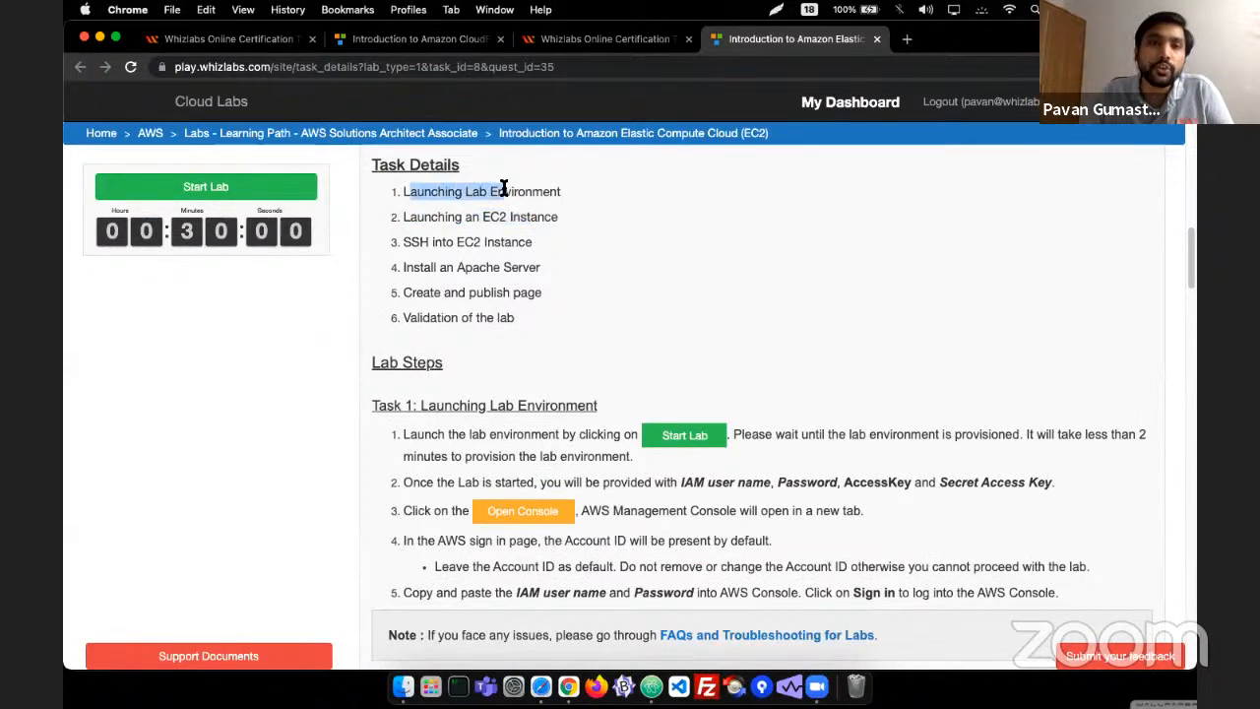
scroll(529, 363, down, 1)
drag(401, 356, 528, 356)
- Read the lab steps from launching the EC2 instance to creating the page, highlighting the yum -y update command in Task 4
scroll(505, 433, down, 12)
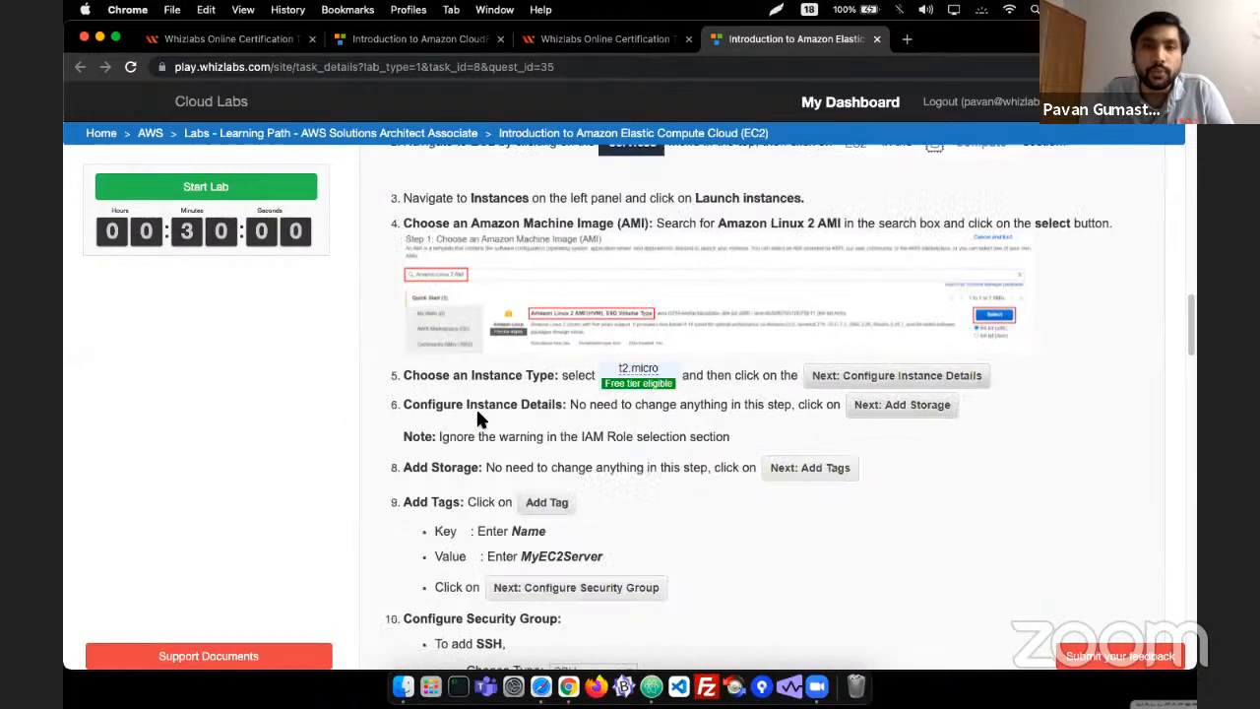
scroll(519, 385, up, 2)
scroll(519, 389, down, 8)
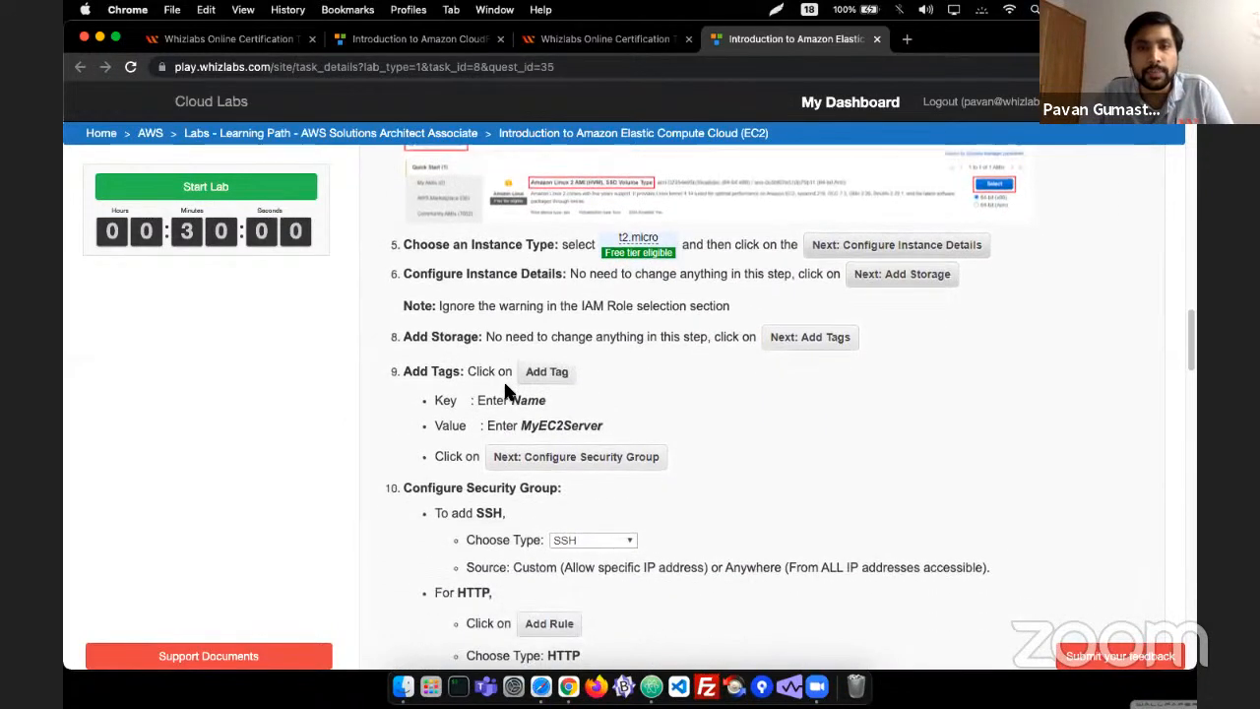
scroll(445, 382, down, 7)
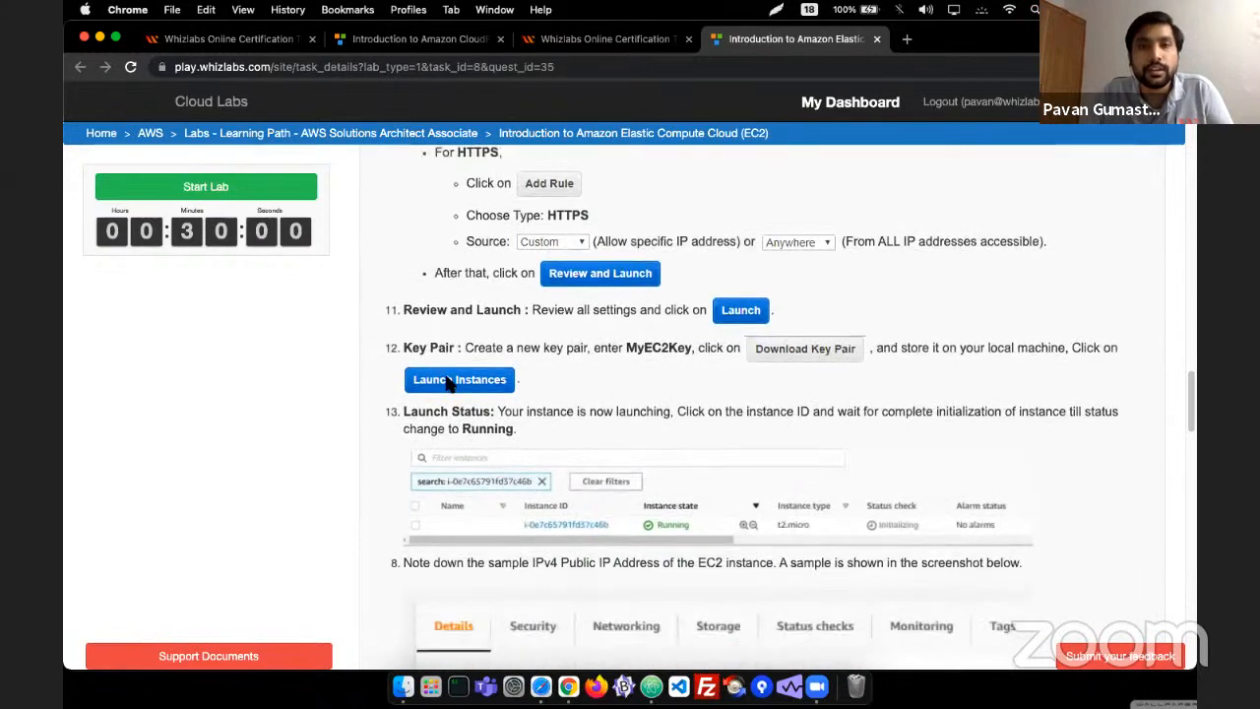
scroll(445, 382, down, 12)
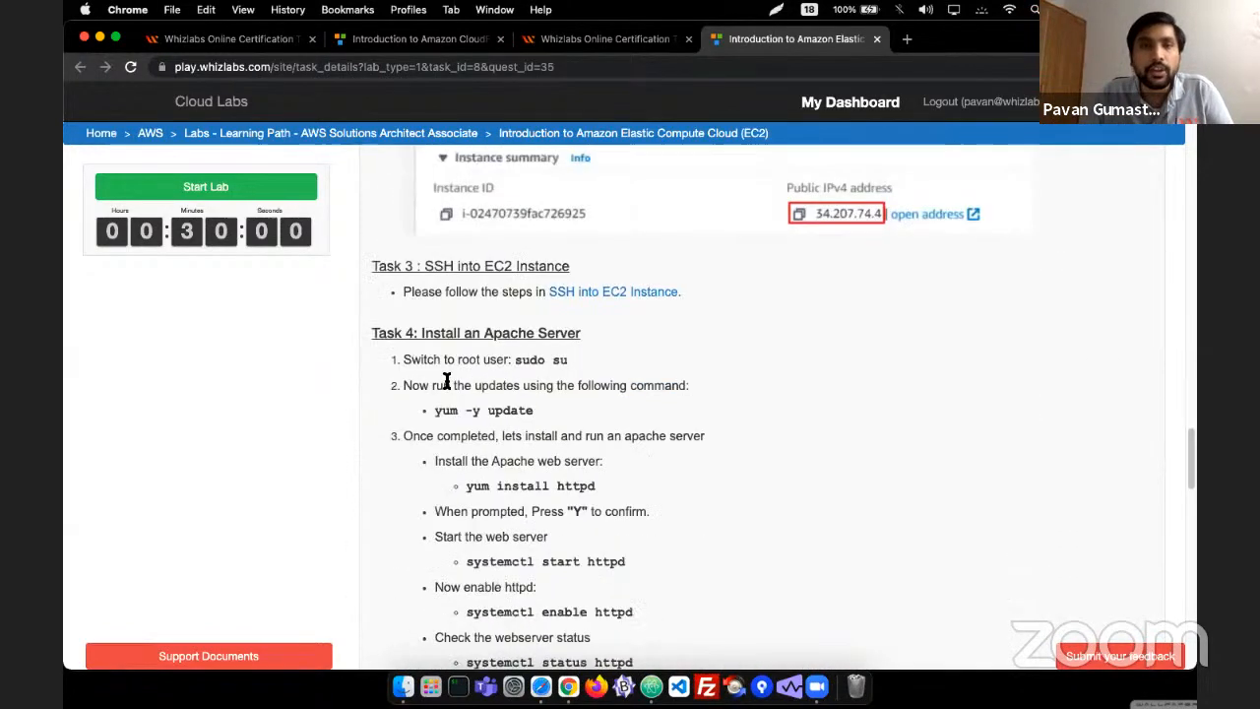
scroll(446, 381, down, 5)
scroll(507, 394, up, 4)
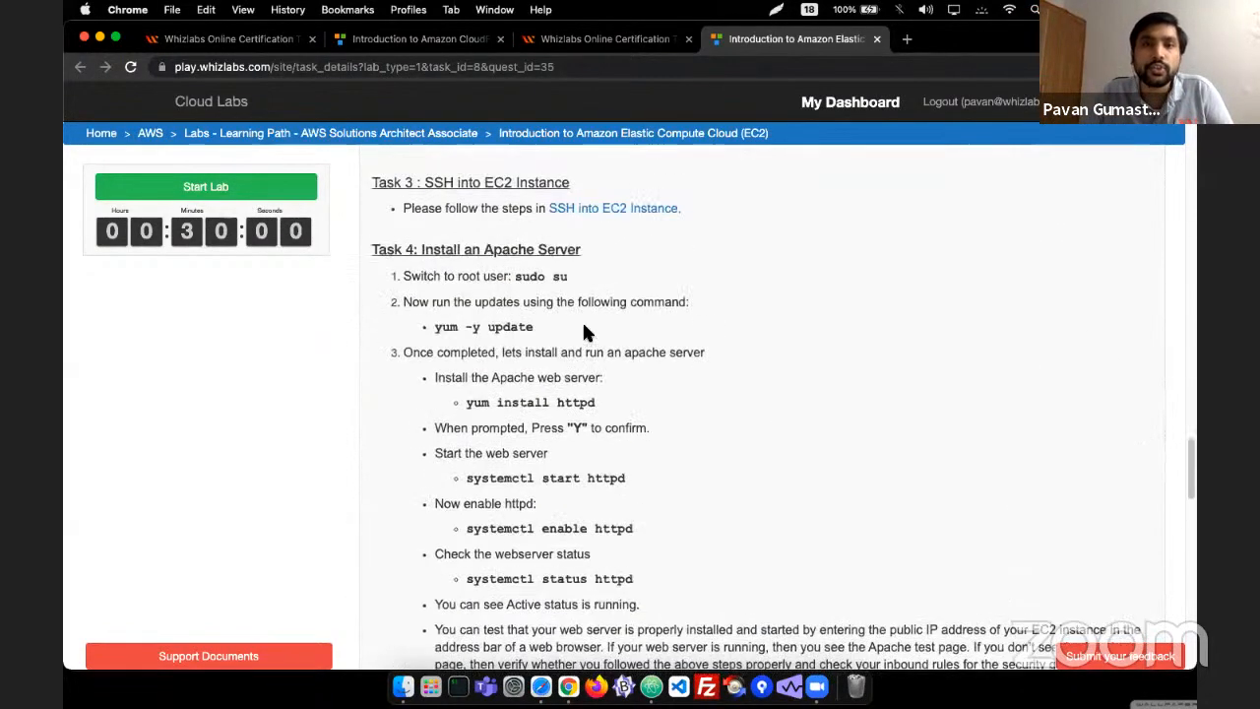
drag(534, 327, 413, 323)
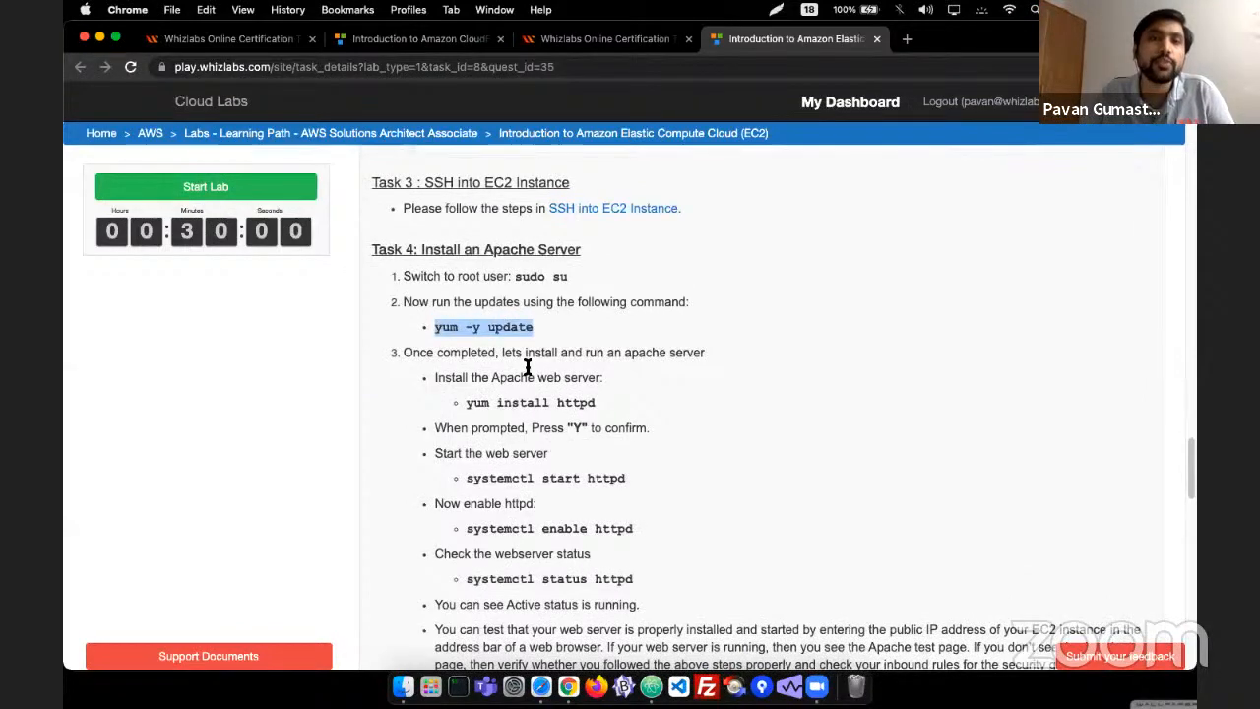
scroll(594, 403, down, 7)
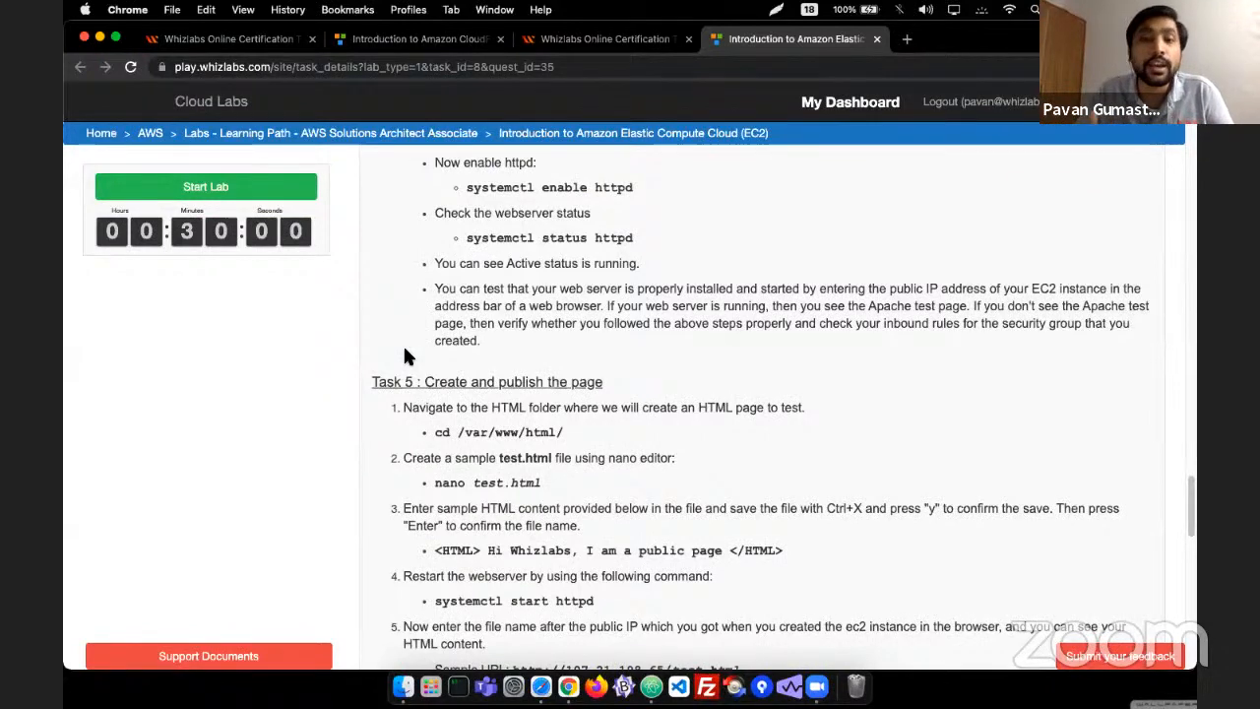
- Go back to Task 1, Launching Lab Environment, and review the lab steps through to the Task 6 validation test
scroll(408, 356, up, 20)
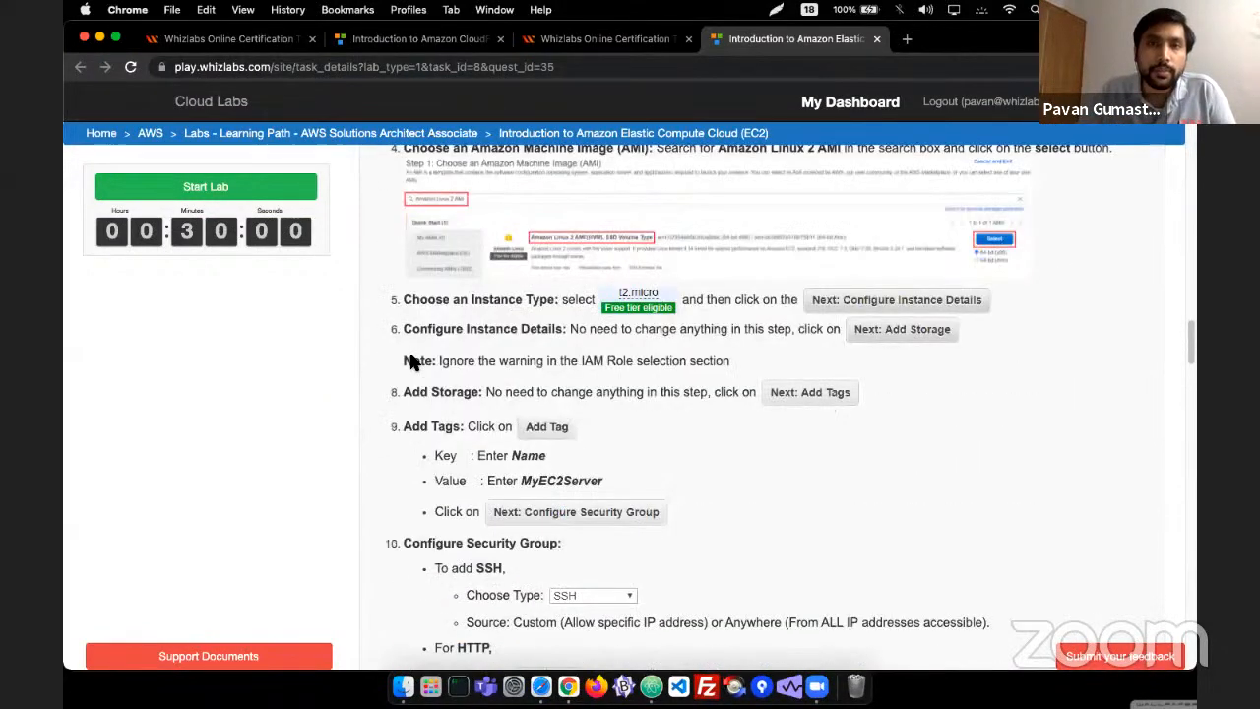
scroll(566, 377, up, 5)
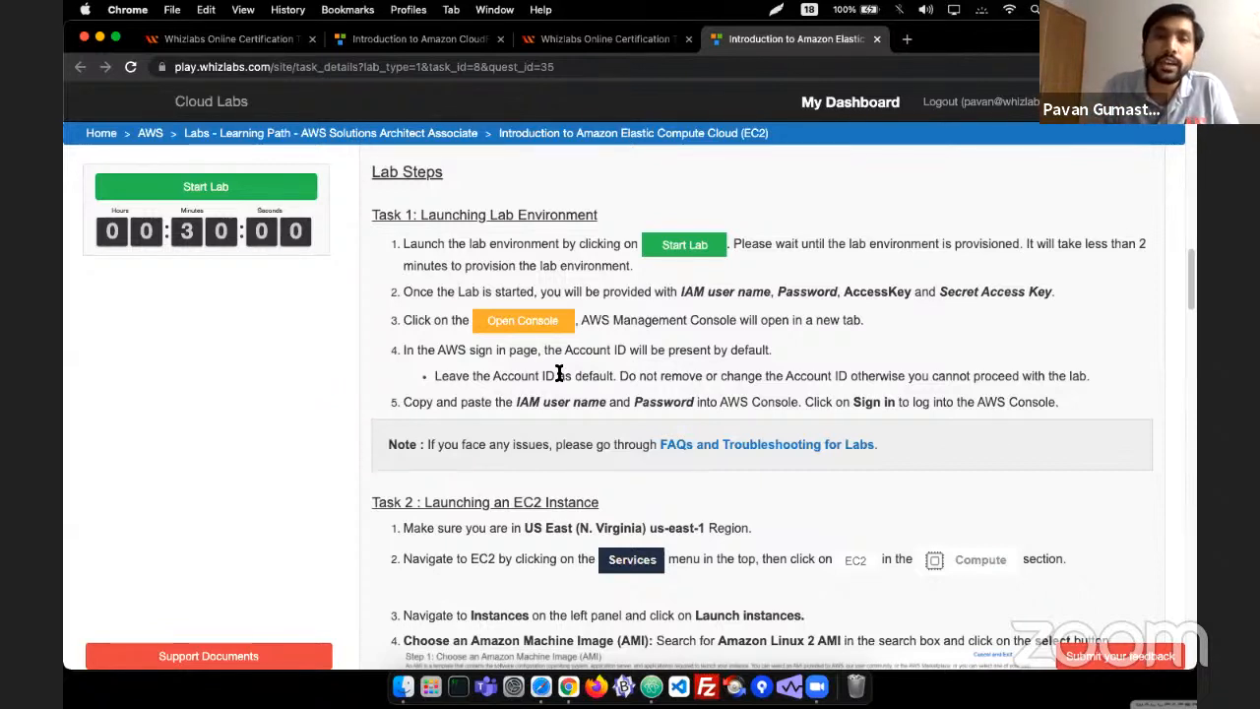
scroll(558, 374, down, 8)
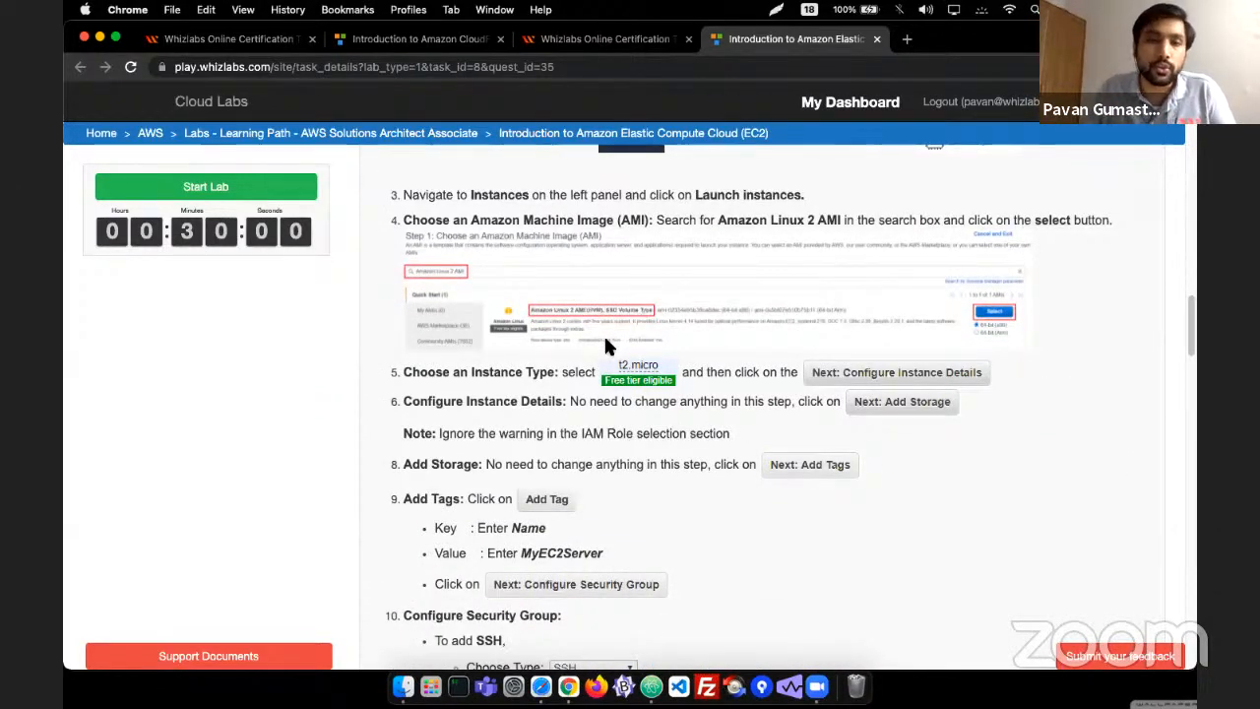
scroll(605, 339, down, 15)
scroll(604, 345, down, 5)
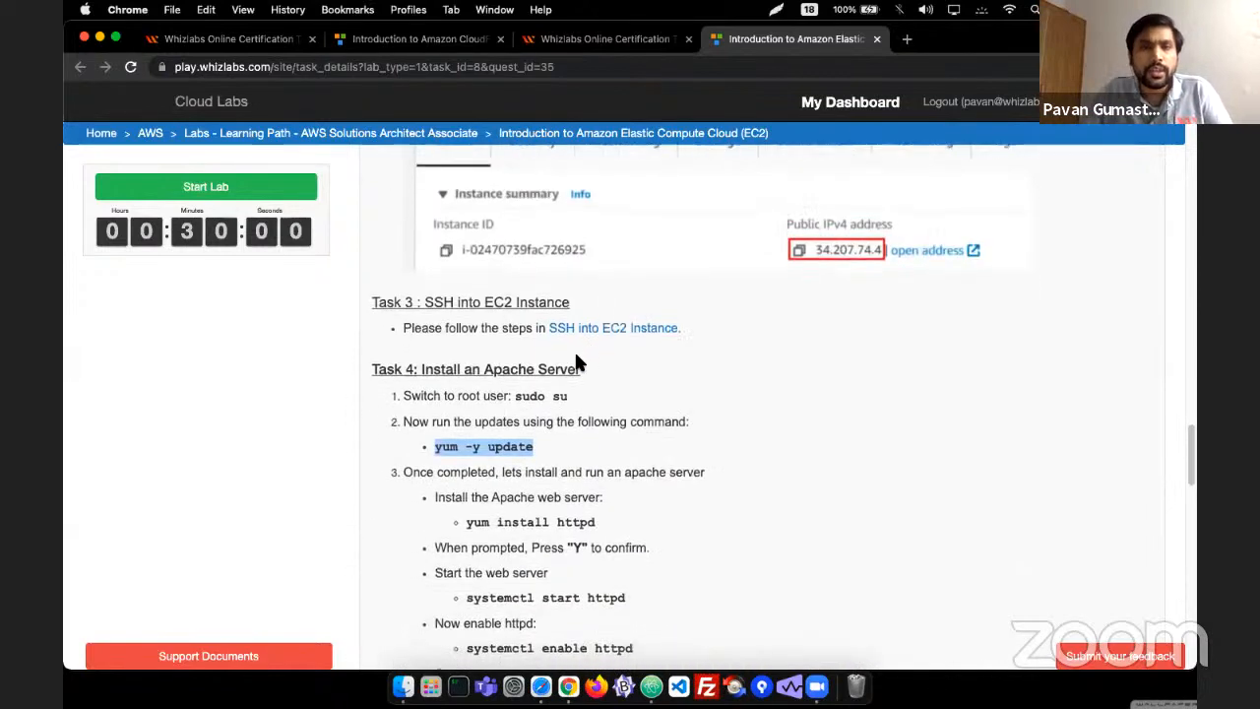
scroll(541, 354, down, 20)
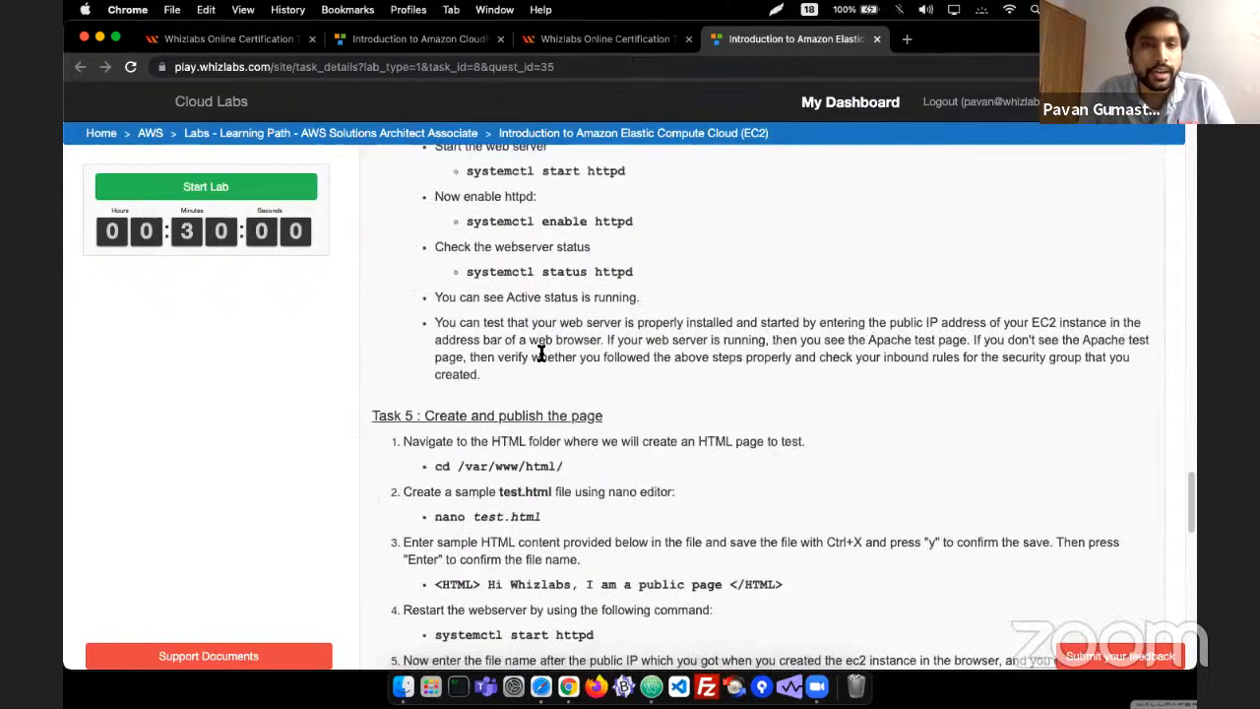
scroll(541, 352, up, 4)
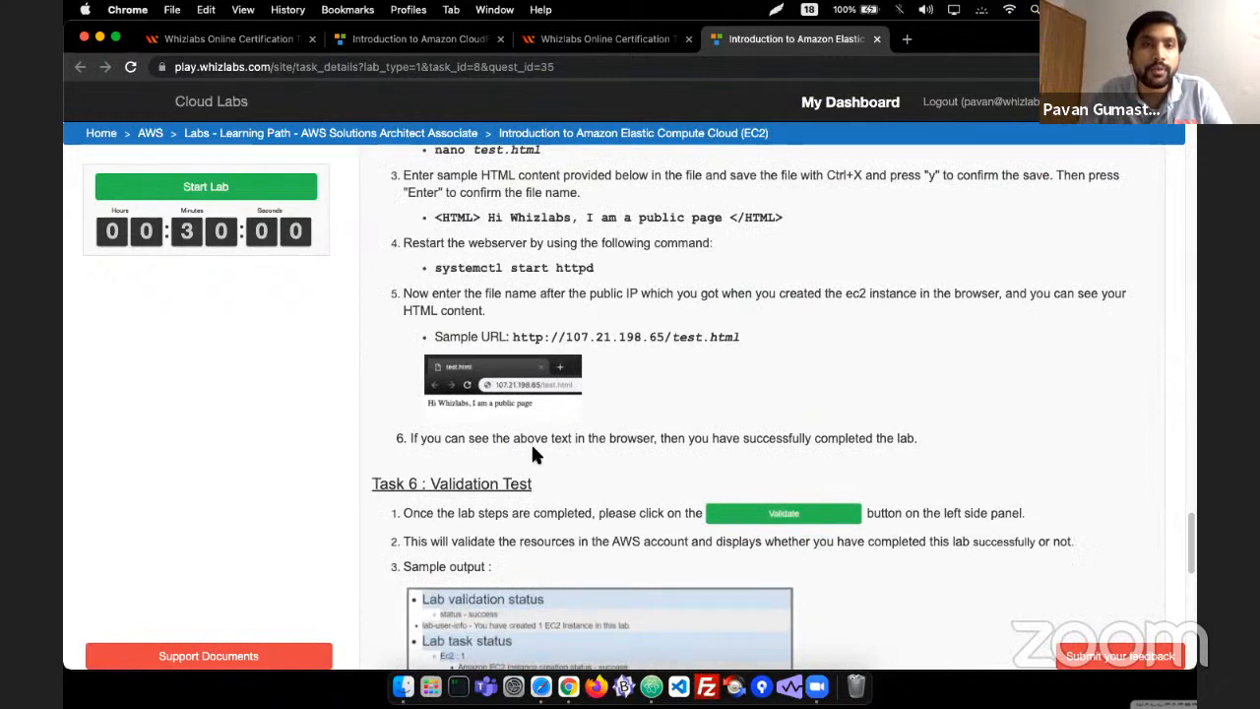
- Highlight the Task 6 Validation Test heading and reread the Task 5 steps for creating and publishing the page
drag(535, 481, 431, 481)
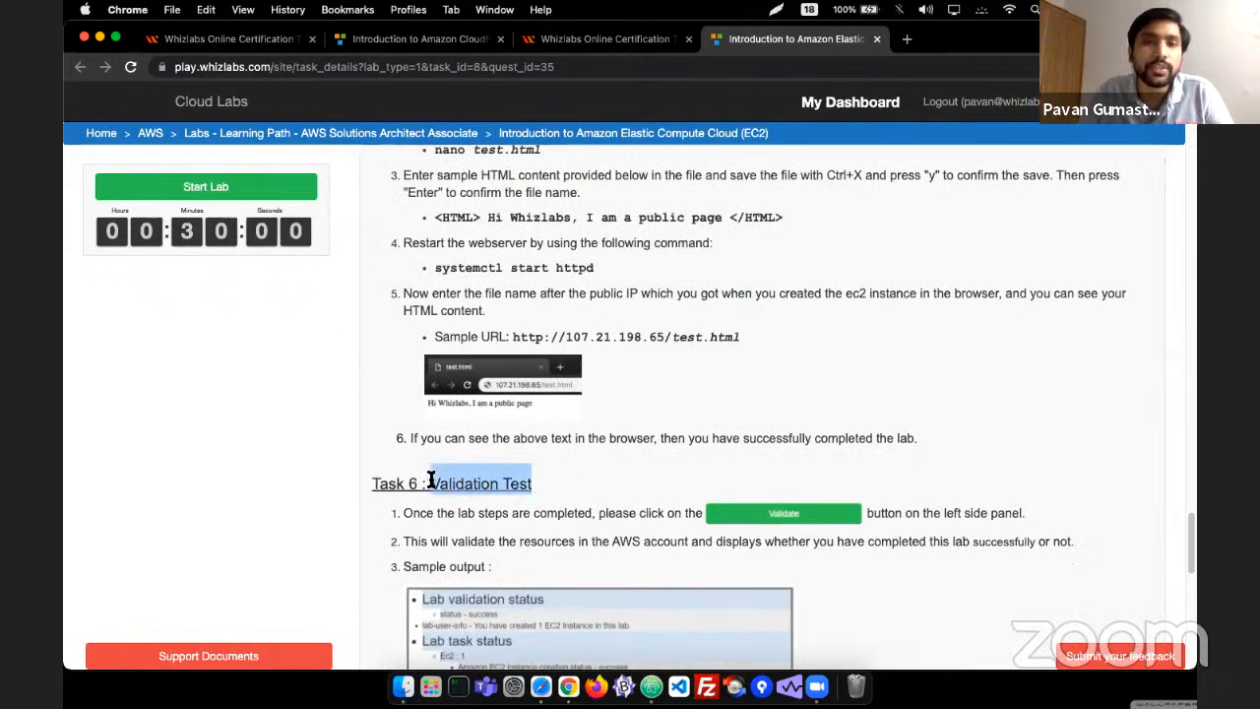
click(621, 451)
scroll(621, 451, down, 1)
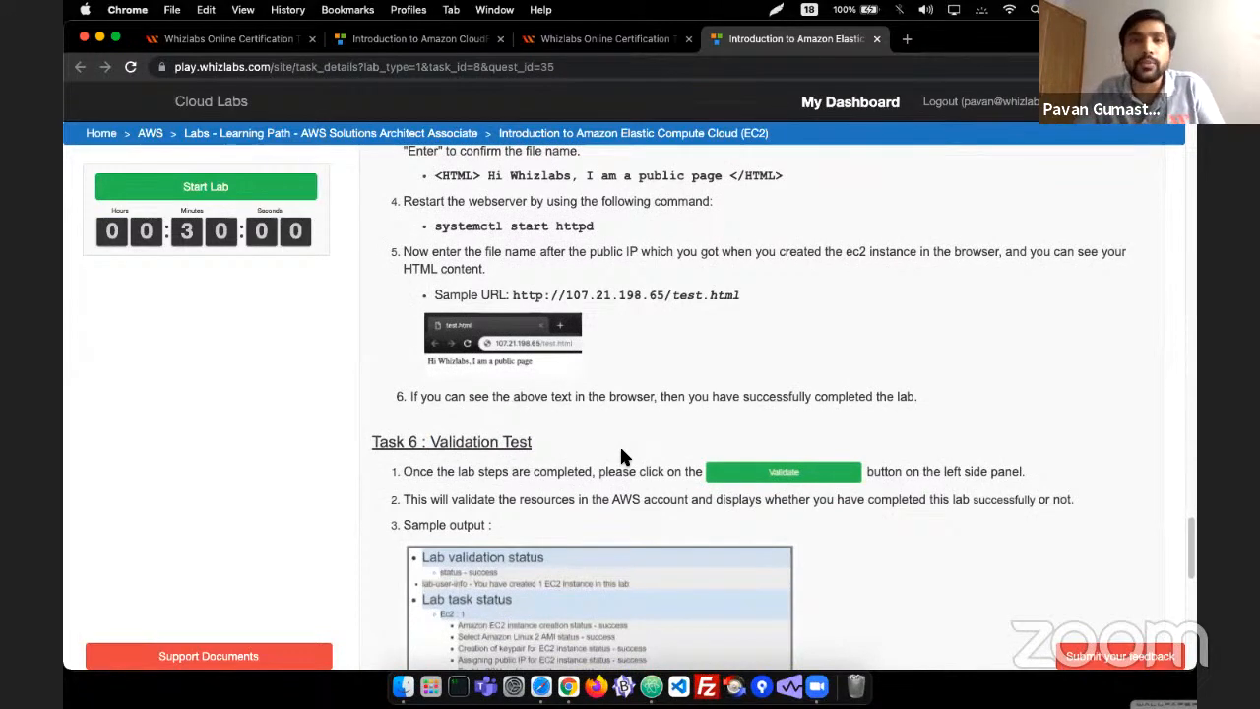
scroll(631, 453, up, 5)
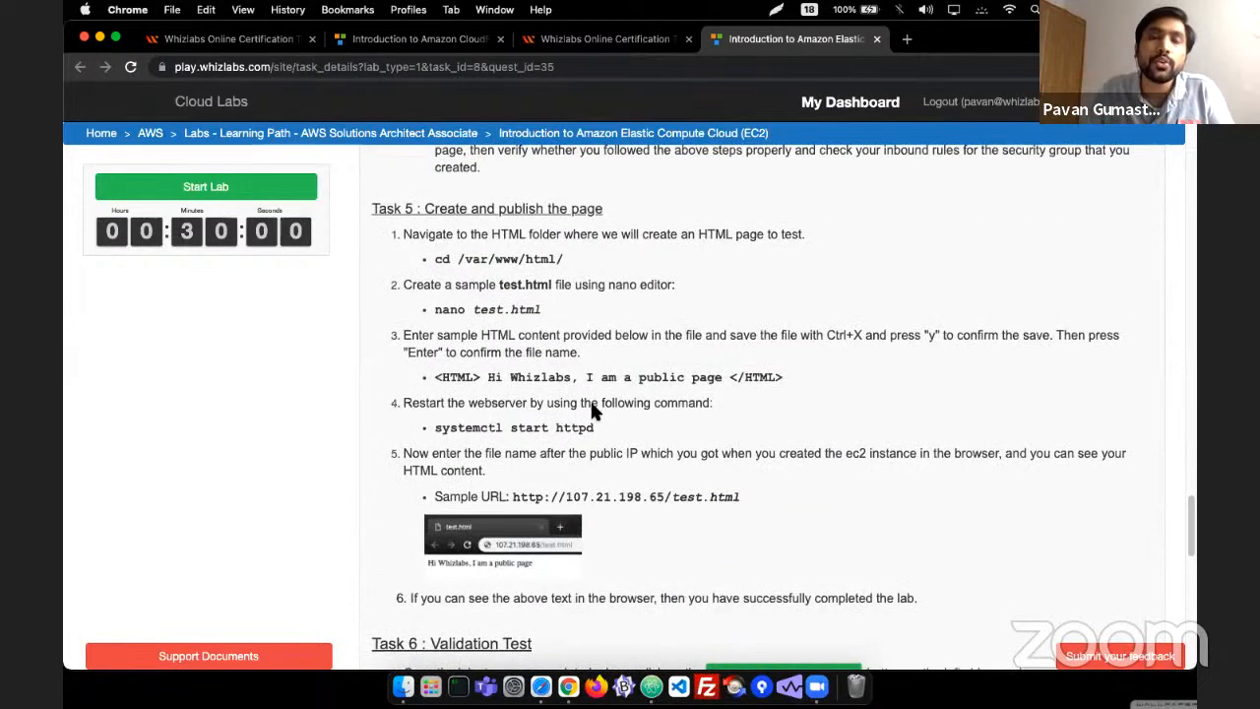
scroll(596, 337, down, 1)
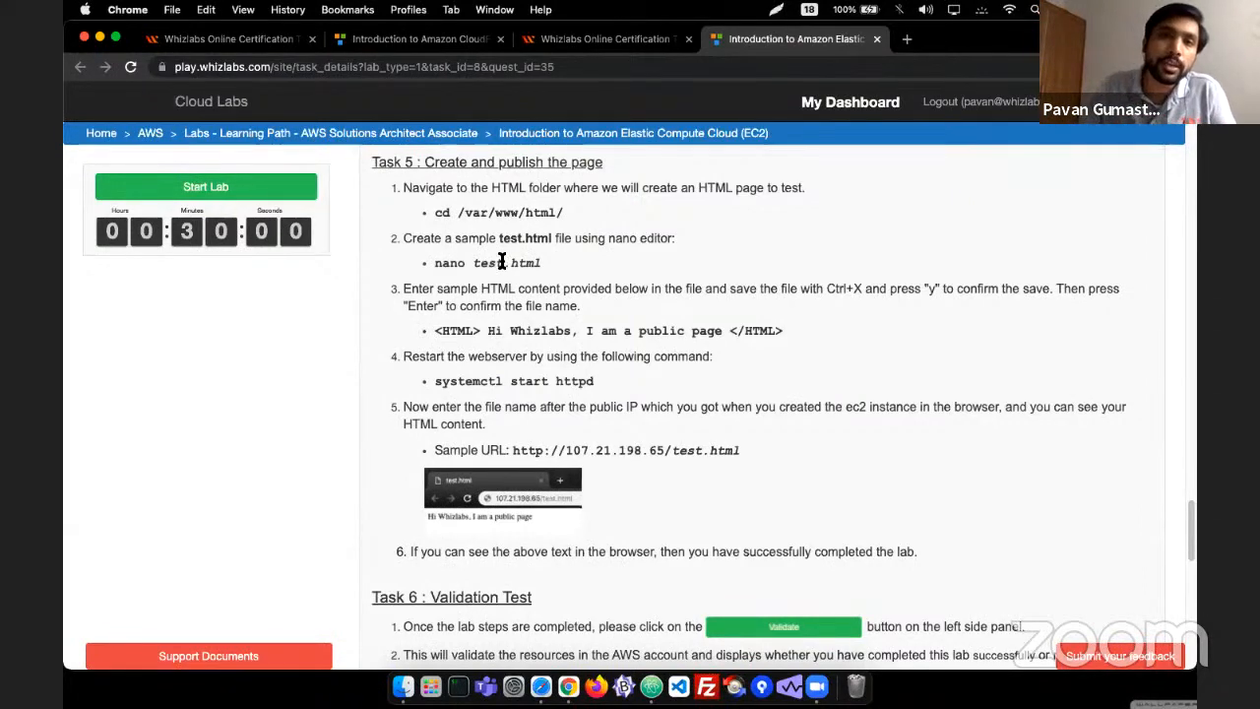
- Start the EC2 lab environment and open its AWS Management Console
scroll(492, 271, up, 3)
click(300, 192)
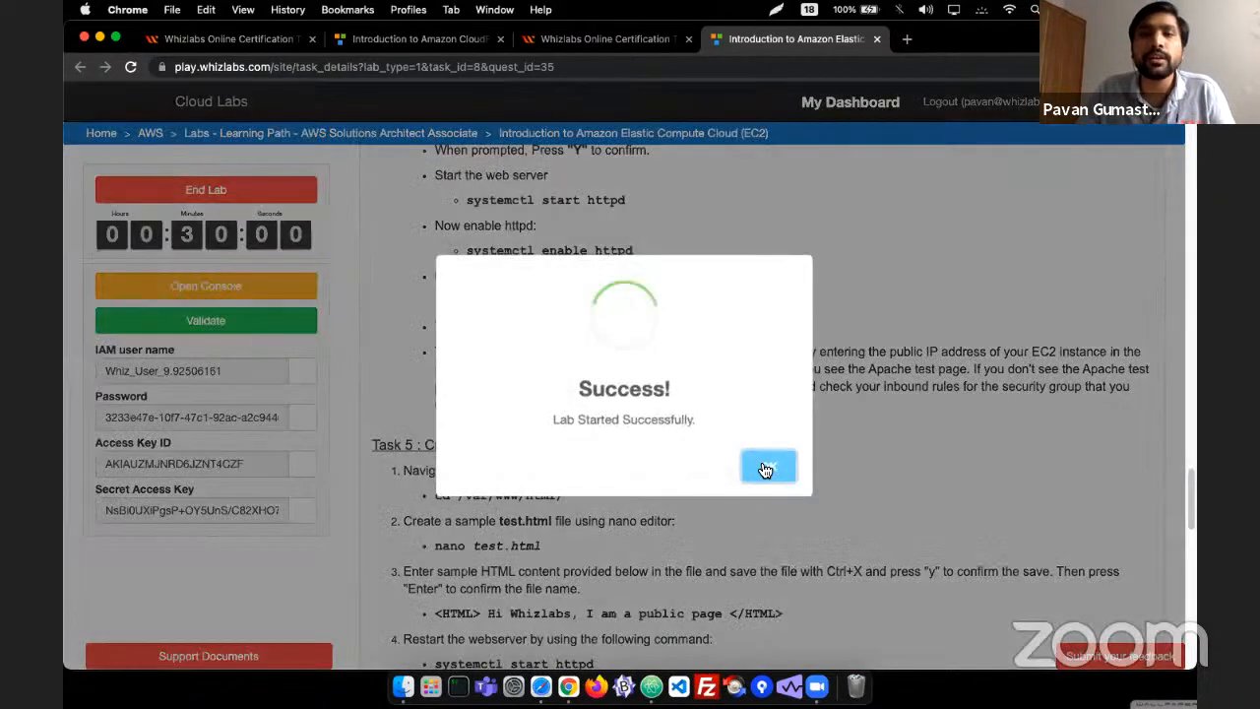
click(765, 543)
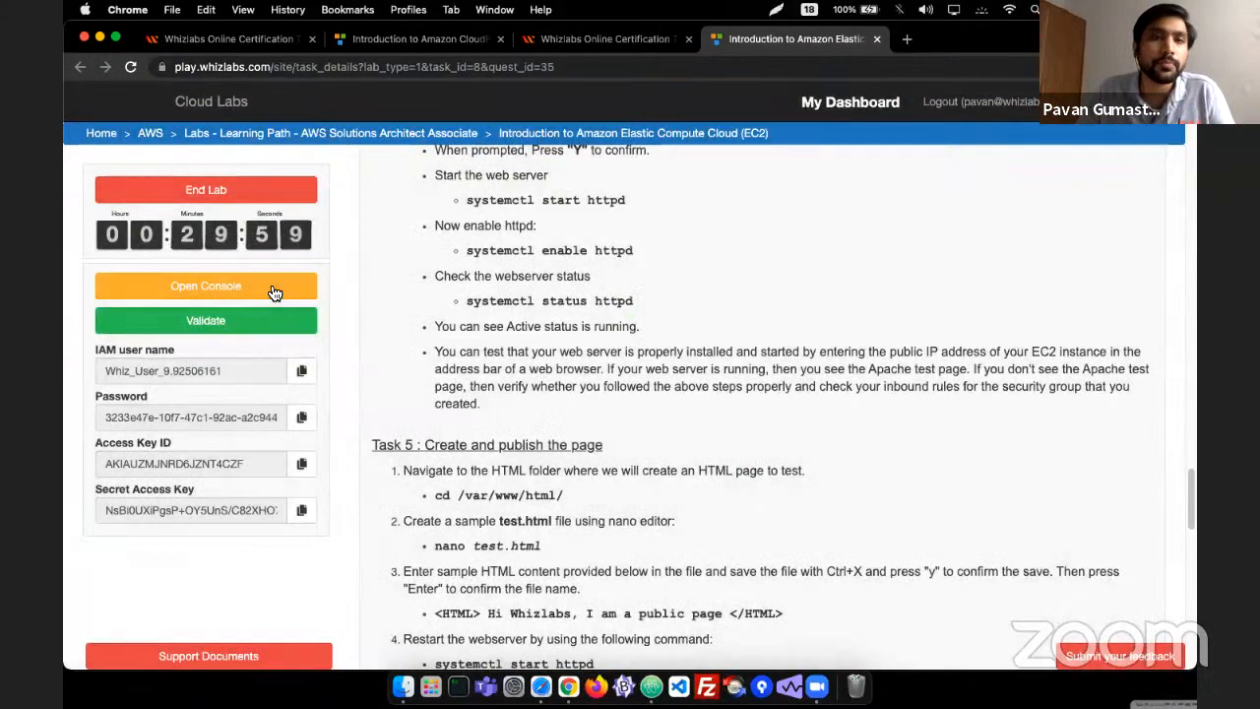
click(274, 290)
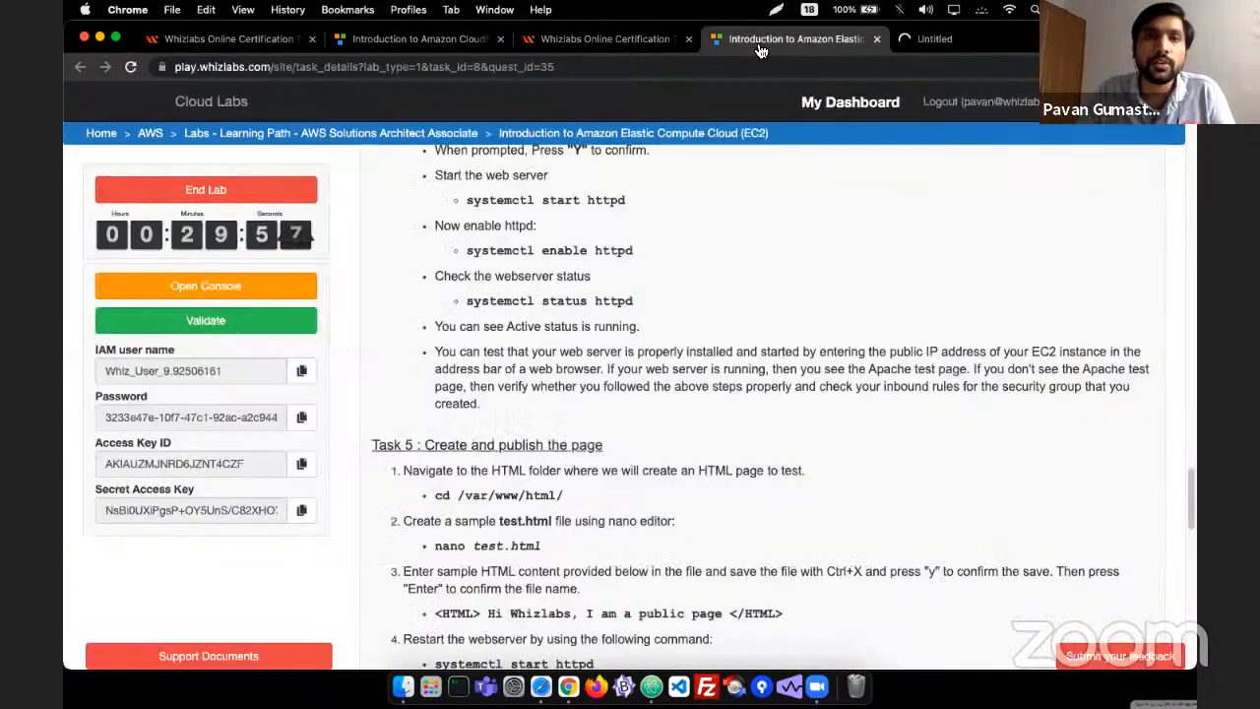
- Copy the IAM user name from the lab page into the IAM user name field of the AWS sign-in form
click(788, 39)
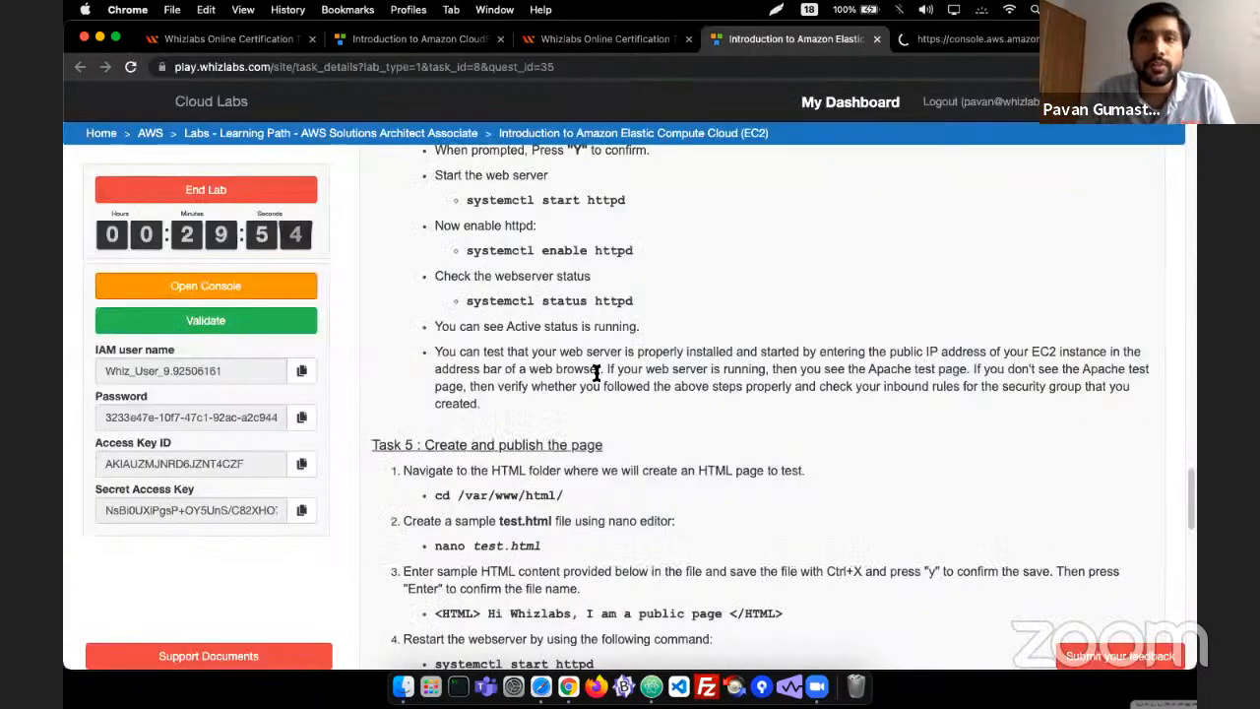
click(301, 370)
click(906, 44)
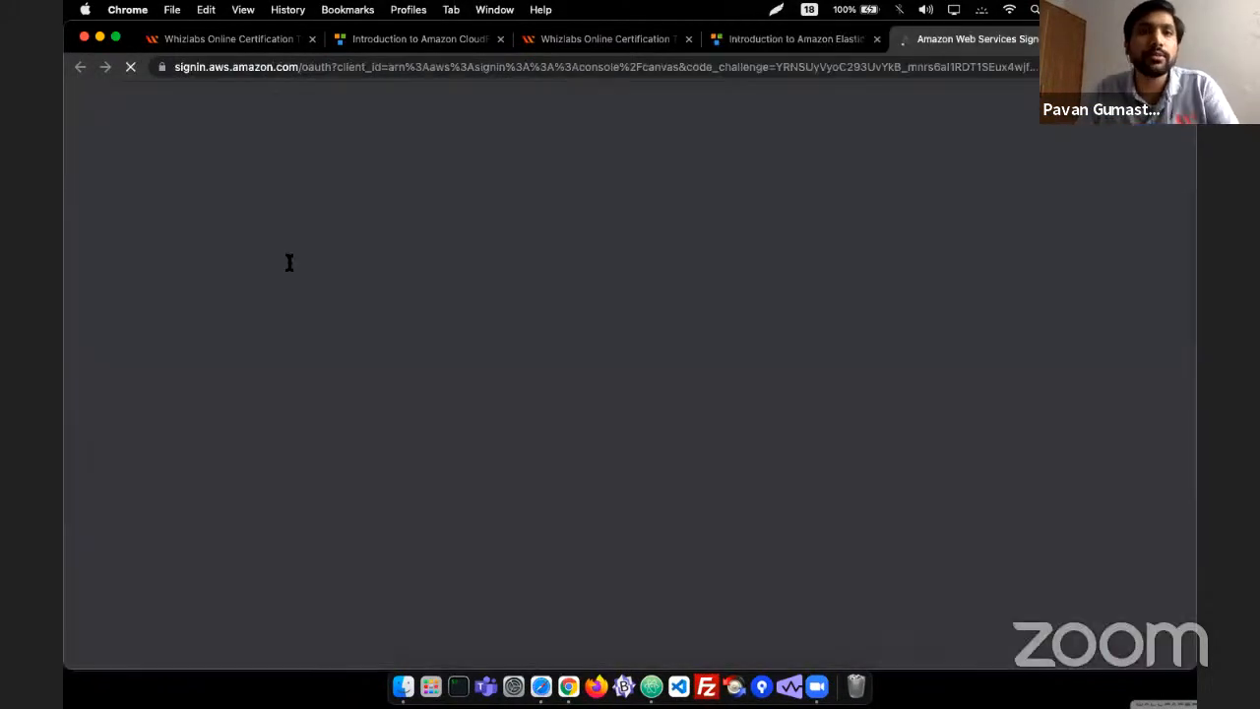
click(298, 315)
key(Escape)
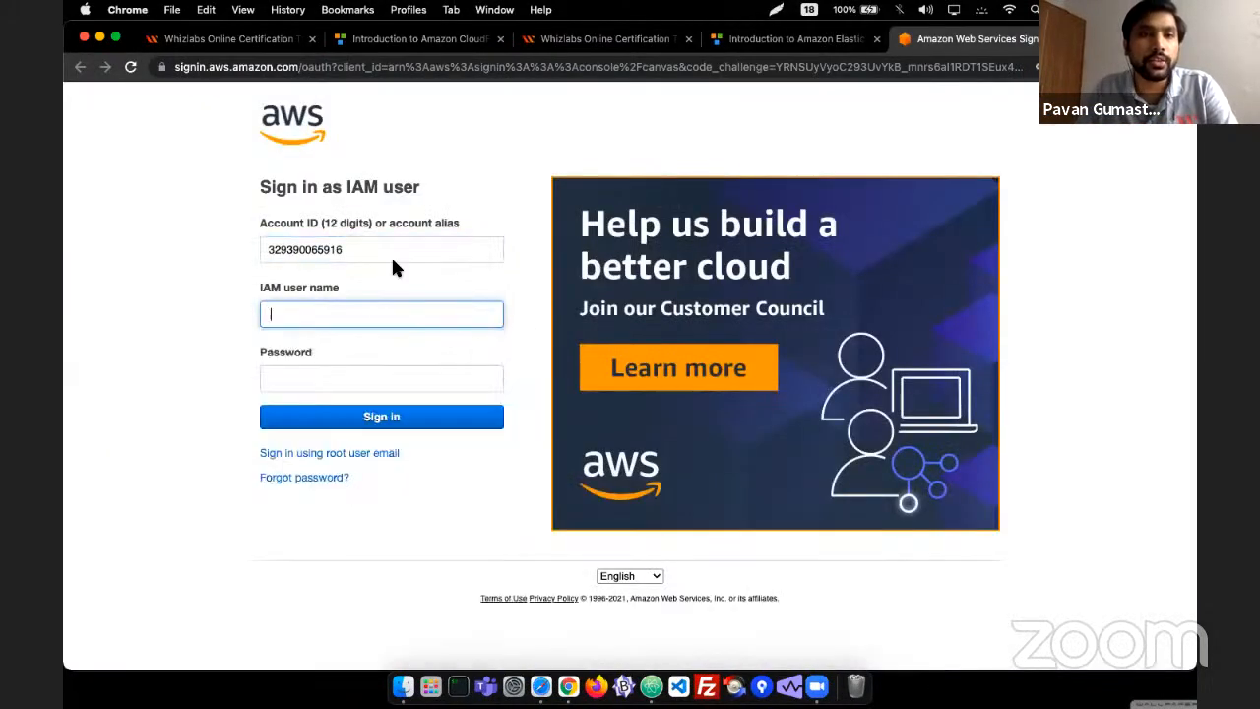
key(super+v)
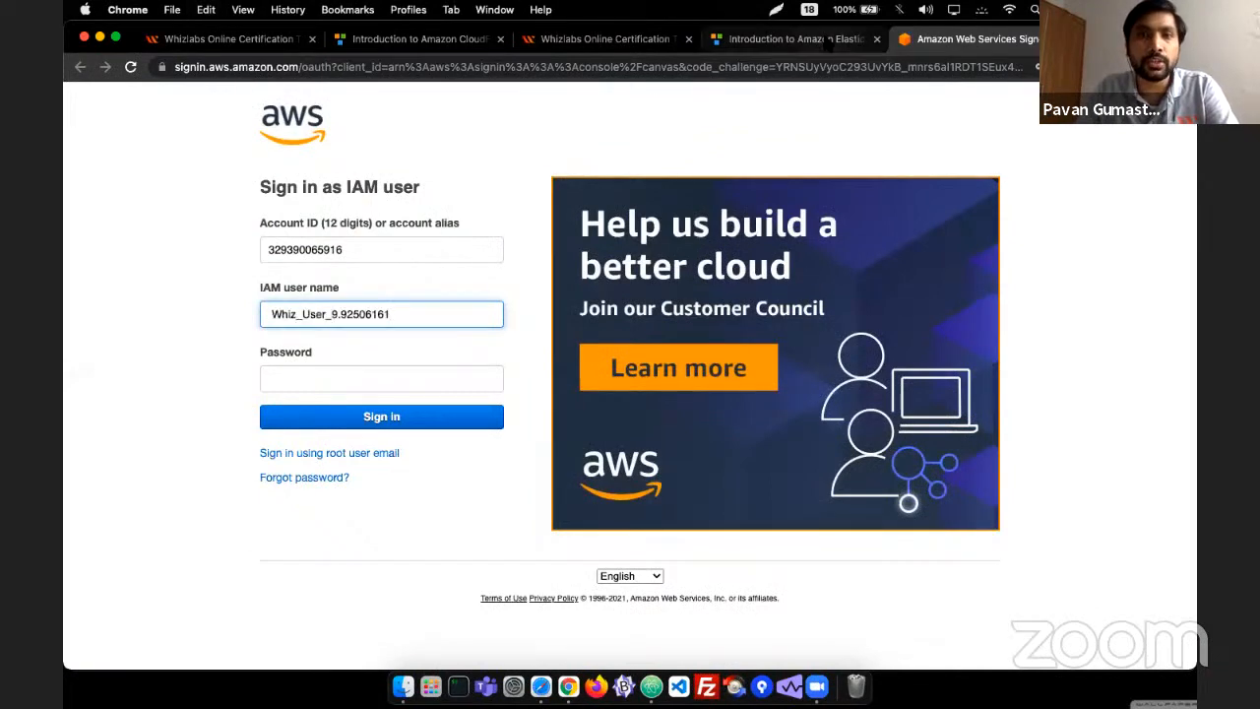
- Copy the lab page's password into the password field of the AWS sign-in form, sign in, and dismiss the new Services notice
key(ctrl+shift+Tab)
click(301, 416)
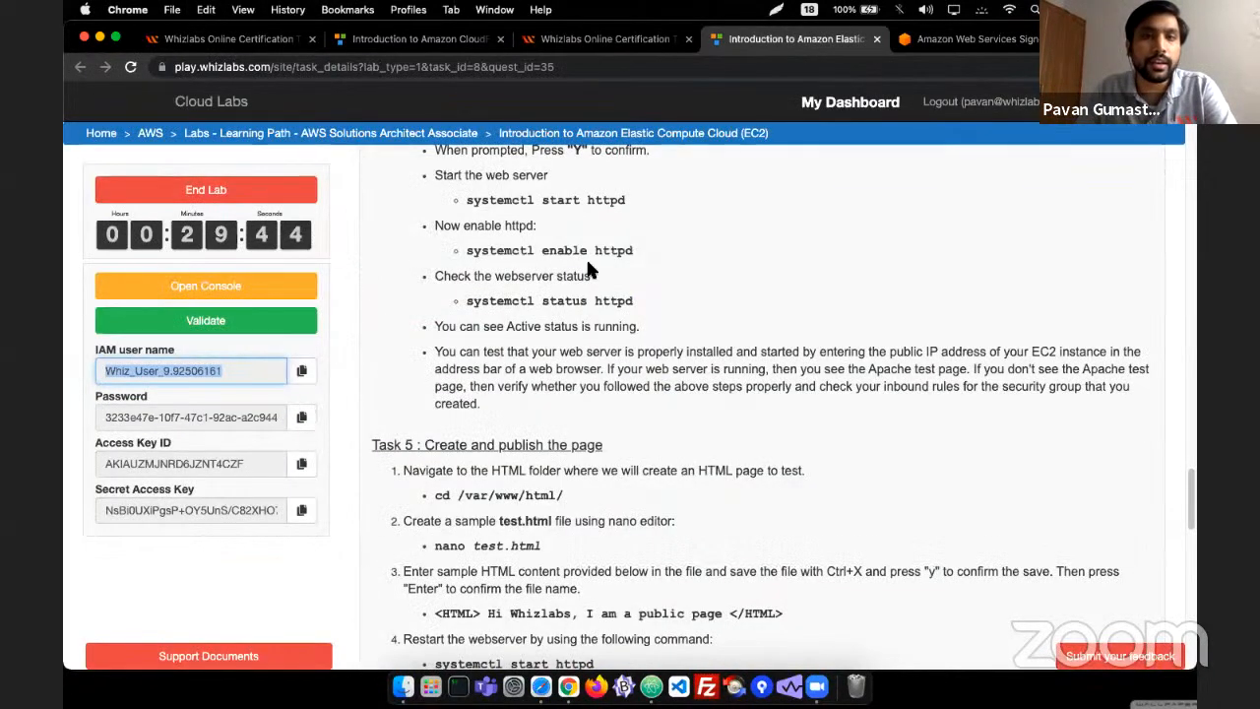
click(970, 39)
click(363, 384)
key(super+v)
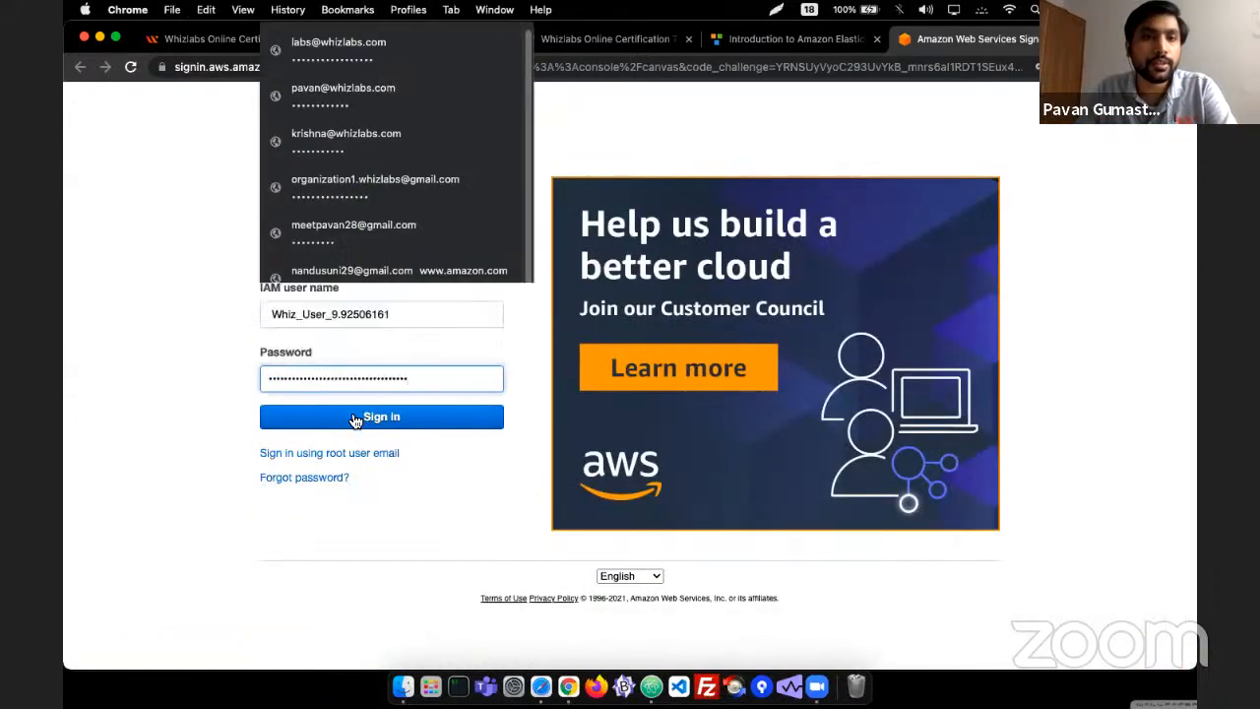
click(354, 416)
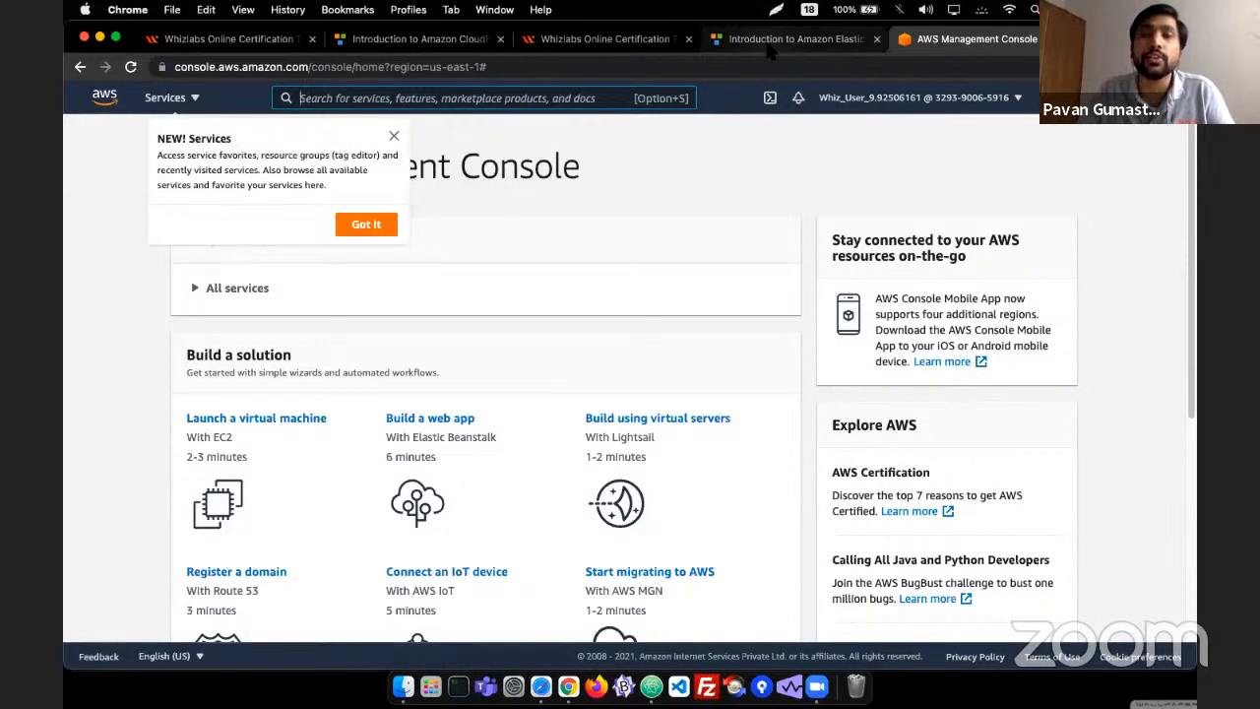
click(367, 224)
click(487, 237)
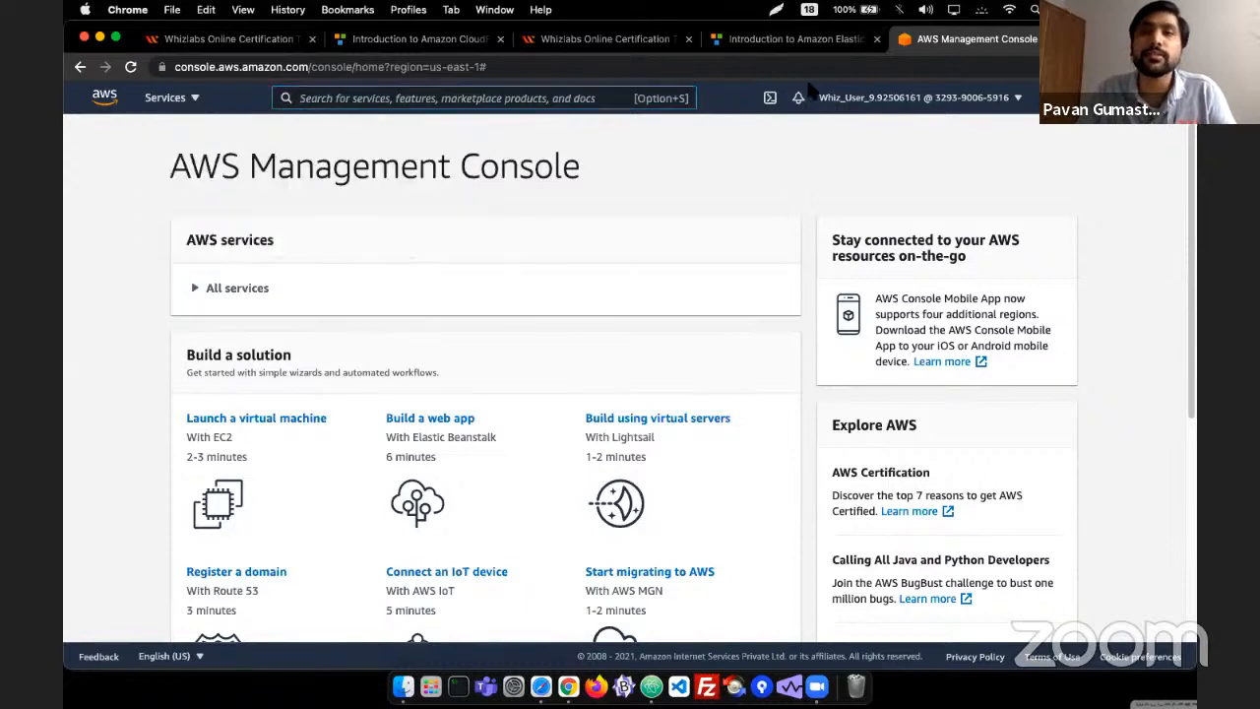
- Look back through the EC2 lab instructions from Task 5 up to the Lab Details, and return to the AWS Management Console
click(770, 42)
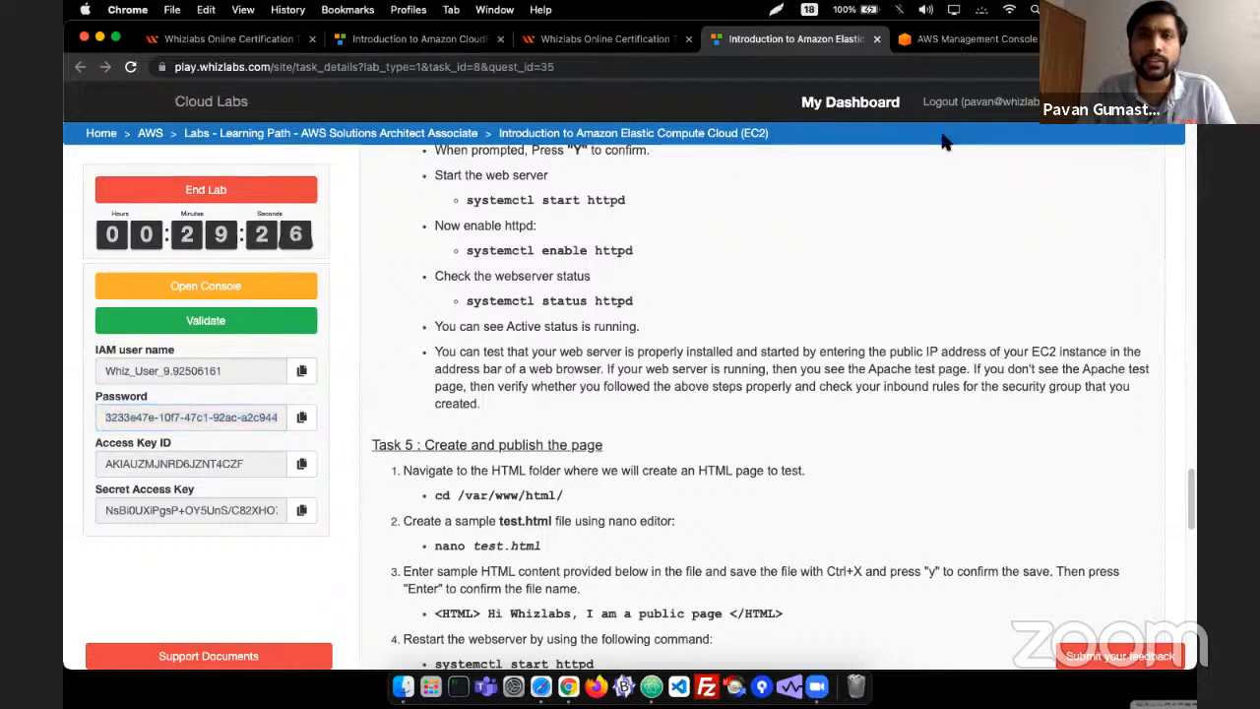
click(974, 39)
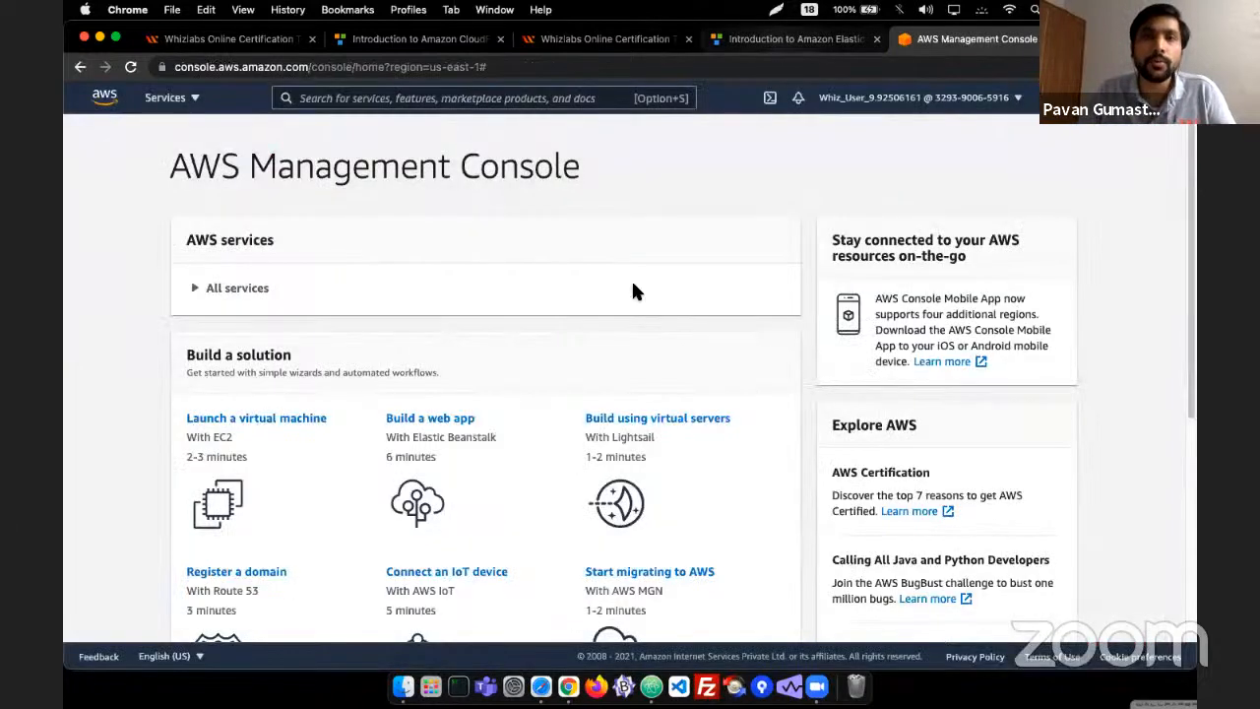
key(ctrl+shift+Tab)
scroll(572, 259, up, 5)
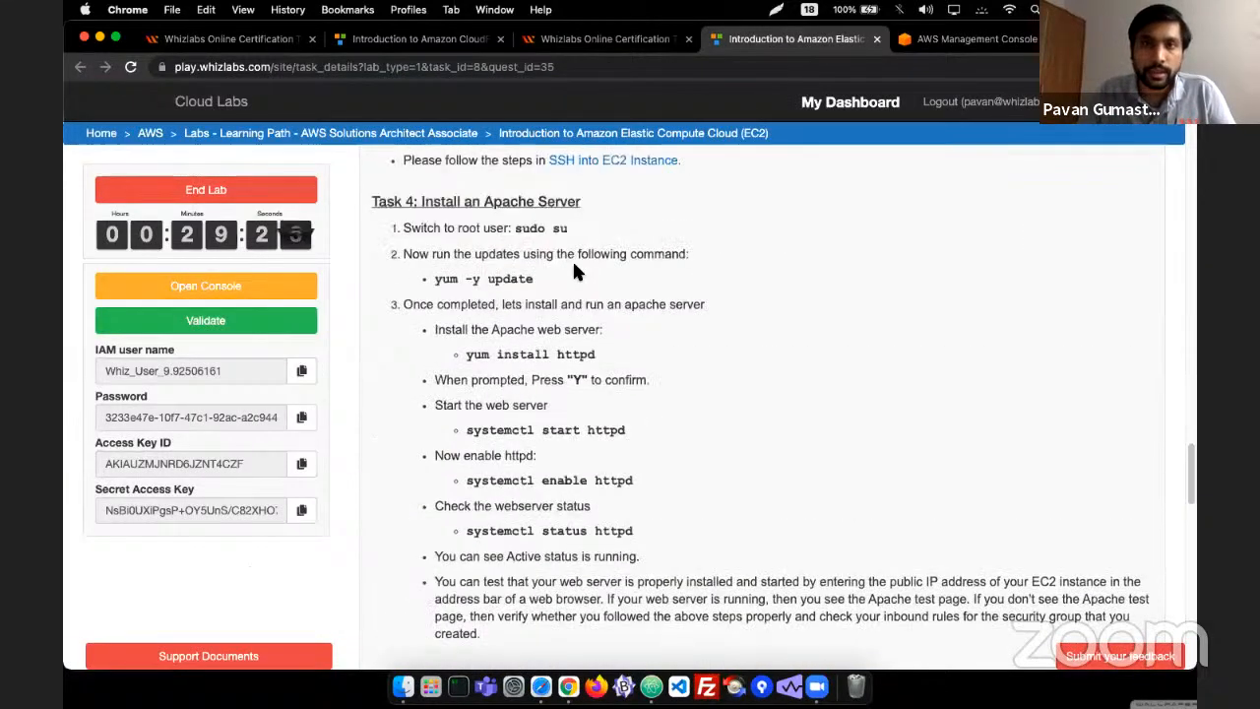
scroll(570, 259, up, 15)
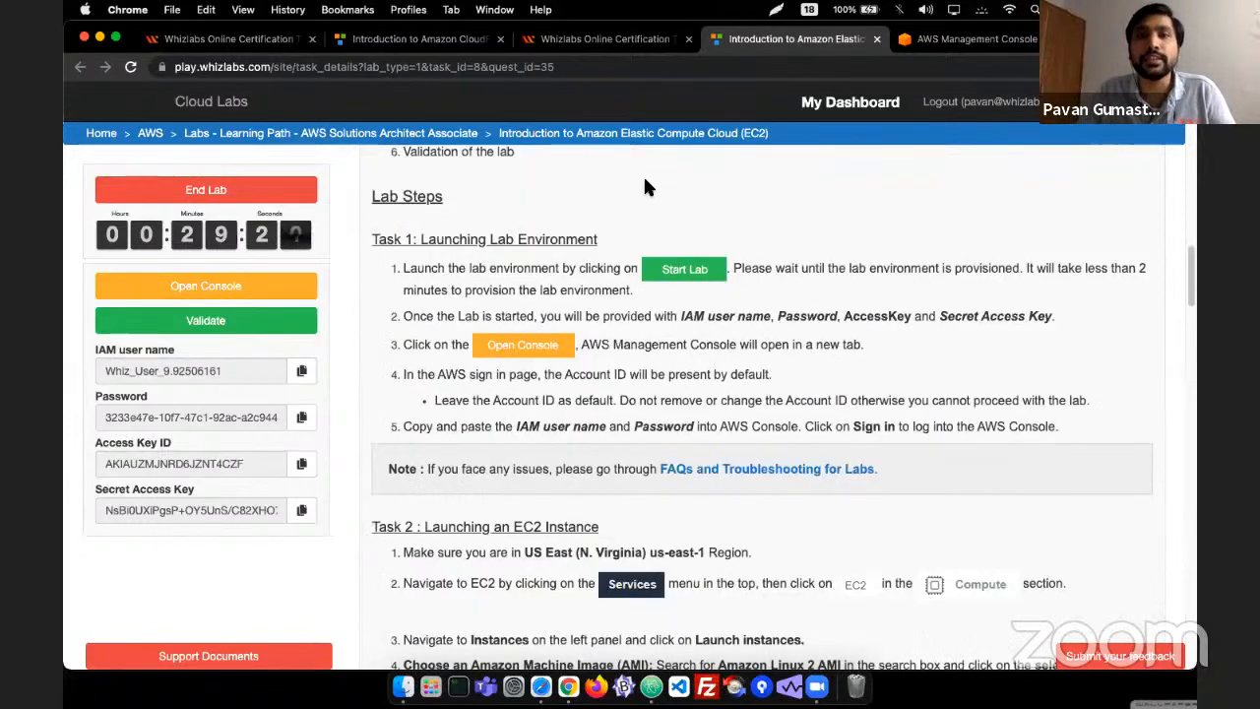
scroll(570, 259, up, 10)
key(ctrl+Tab)
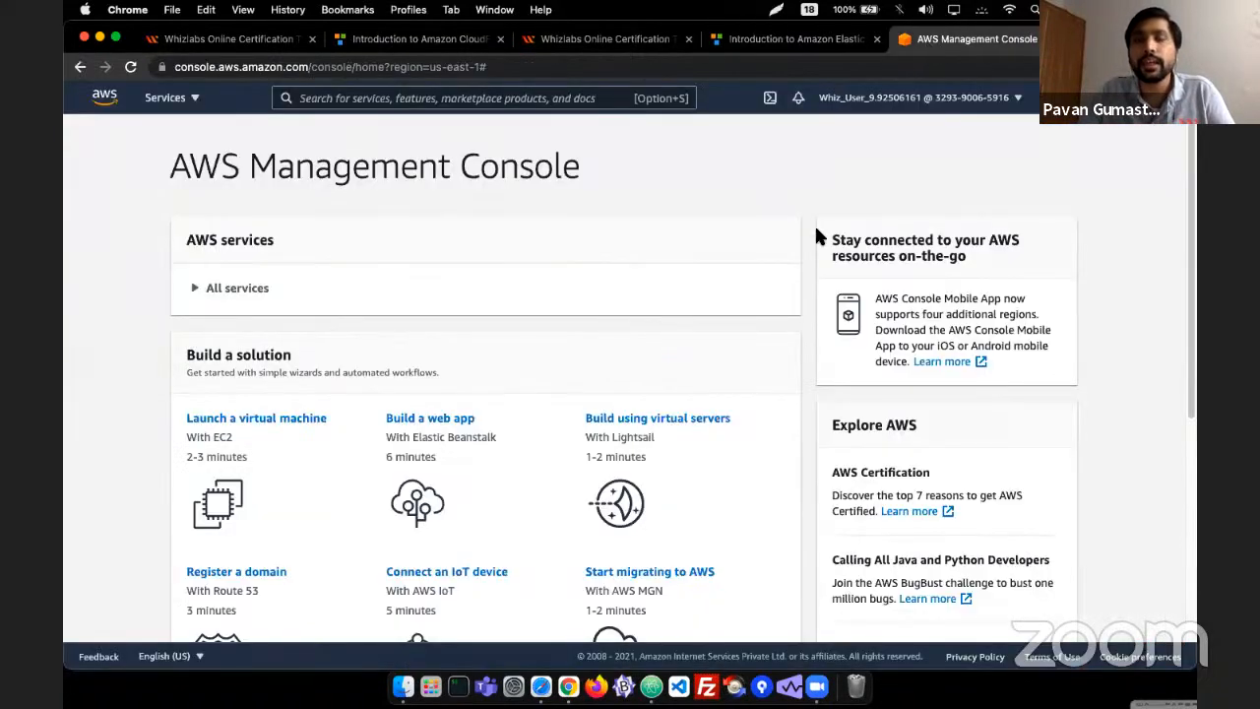
- Search the AWS console for ec2 and open the EC2 service
click(419, 98)
text(ec2)
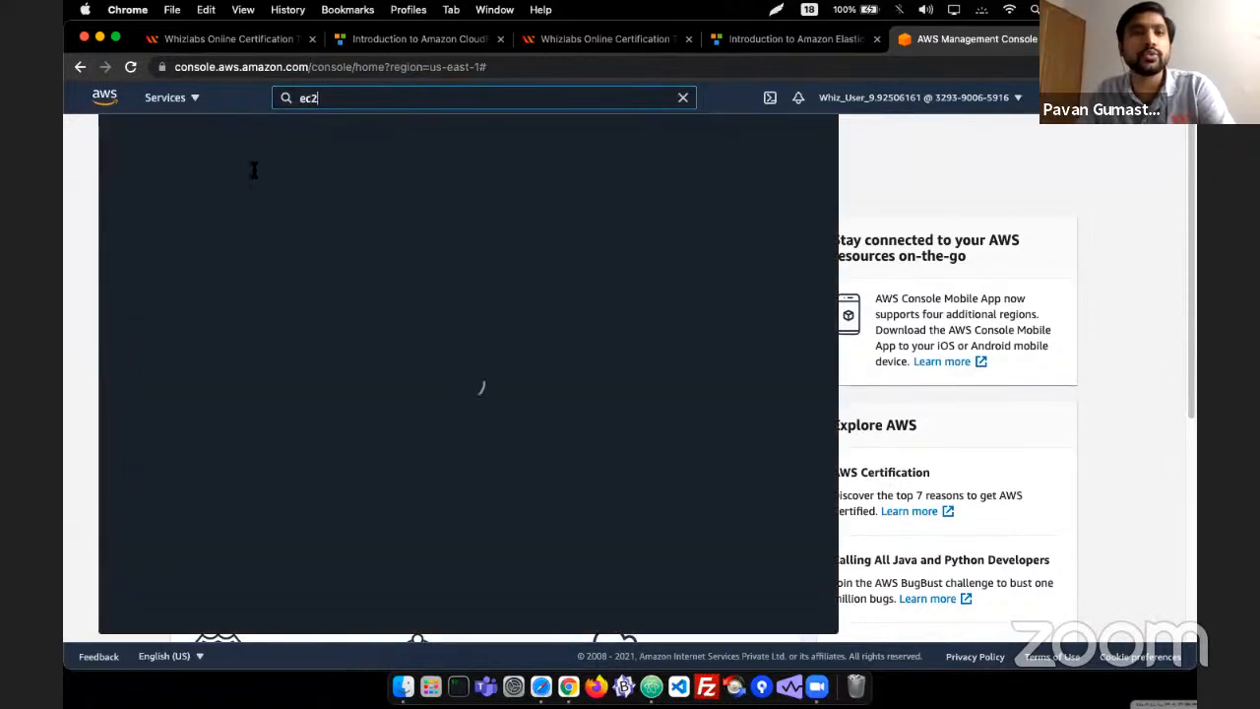
click(492, 207)
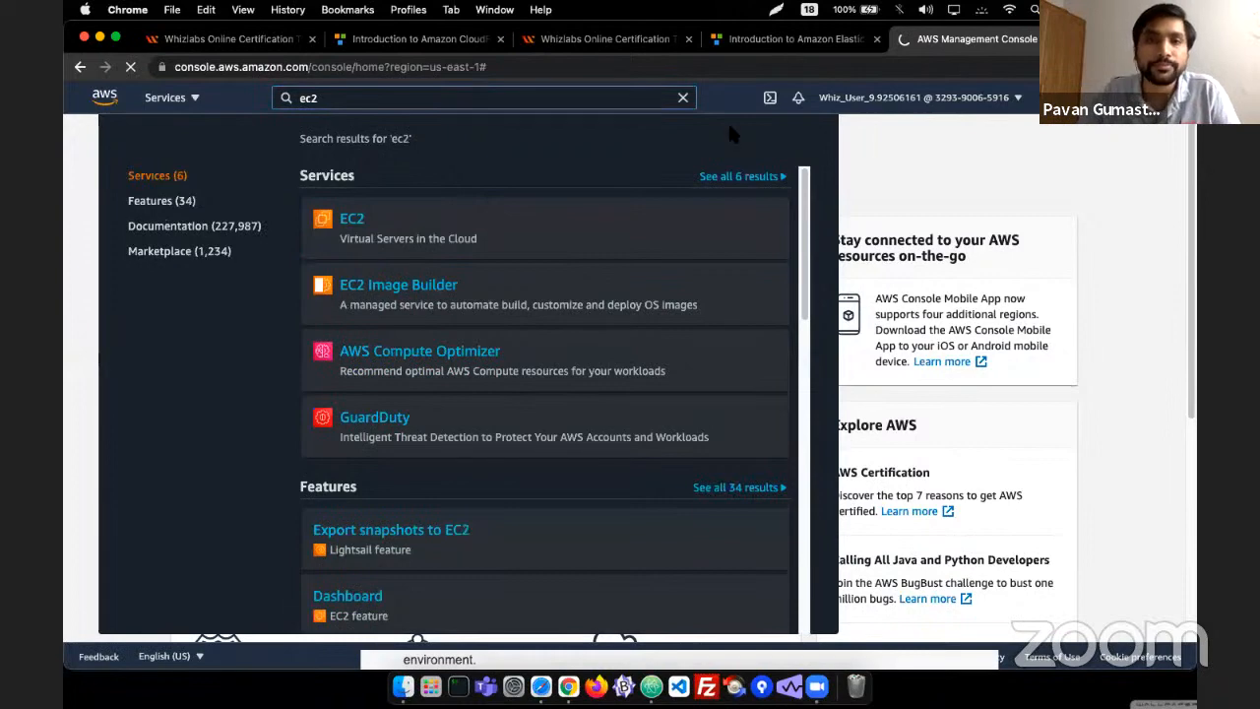
- View the EC2 dashboard alongside the lab page, reviewing the architecture diagram, Task Details and the Task 2 launch steps
click(763, 39)
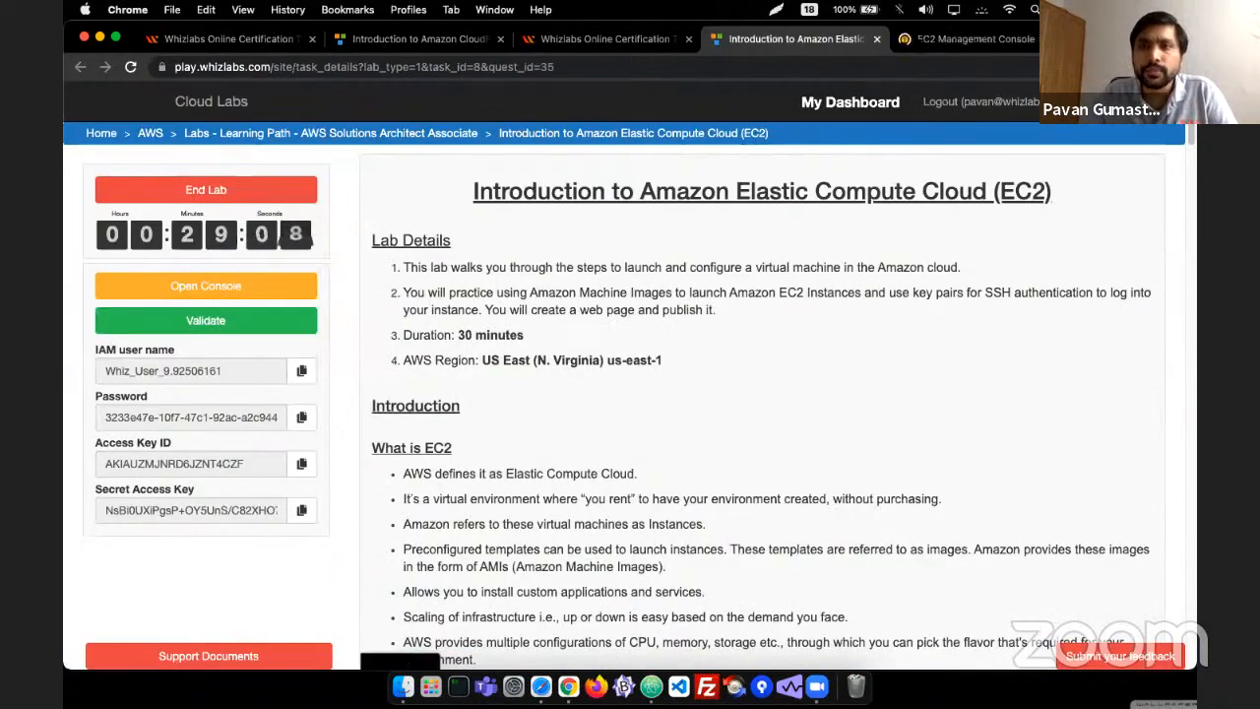
click(916, 39)
key(ctrl+shift+Tab)
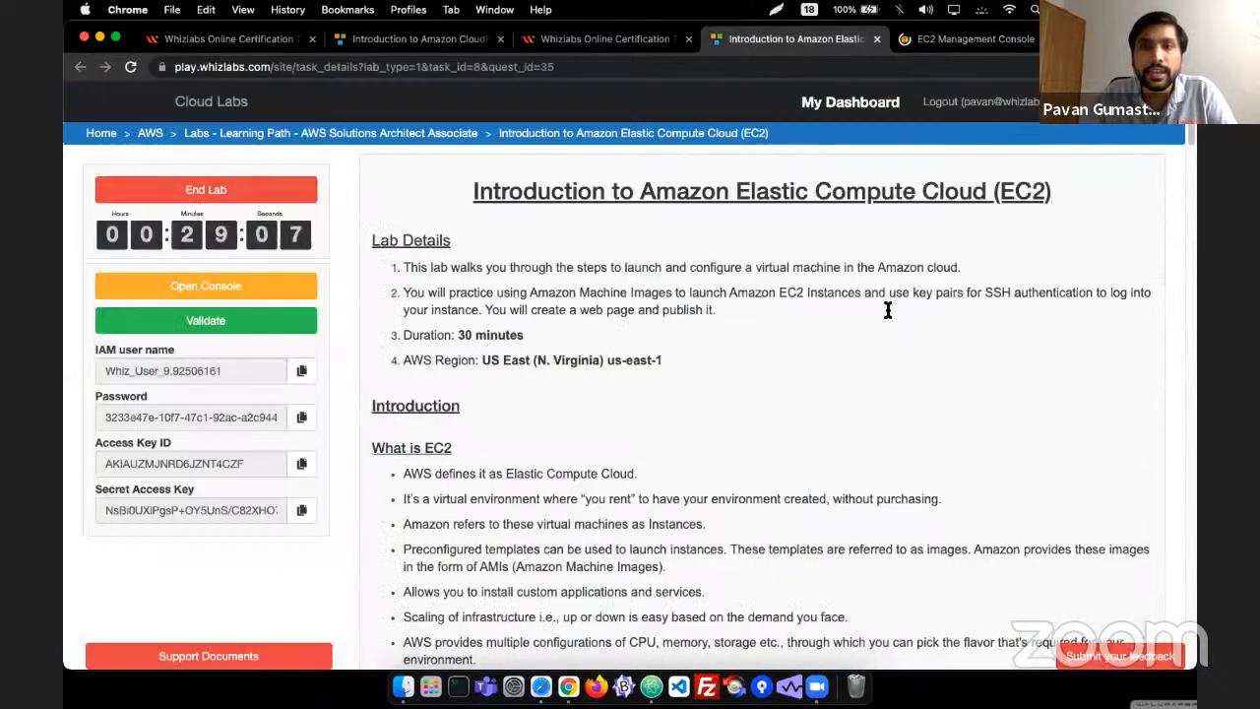
scroll(887, 310, down, 10)
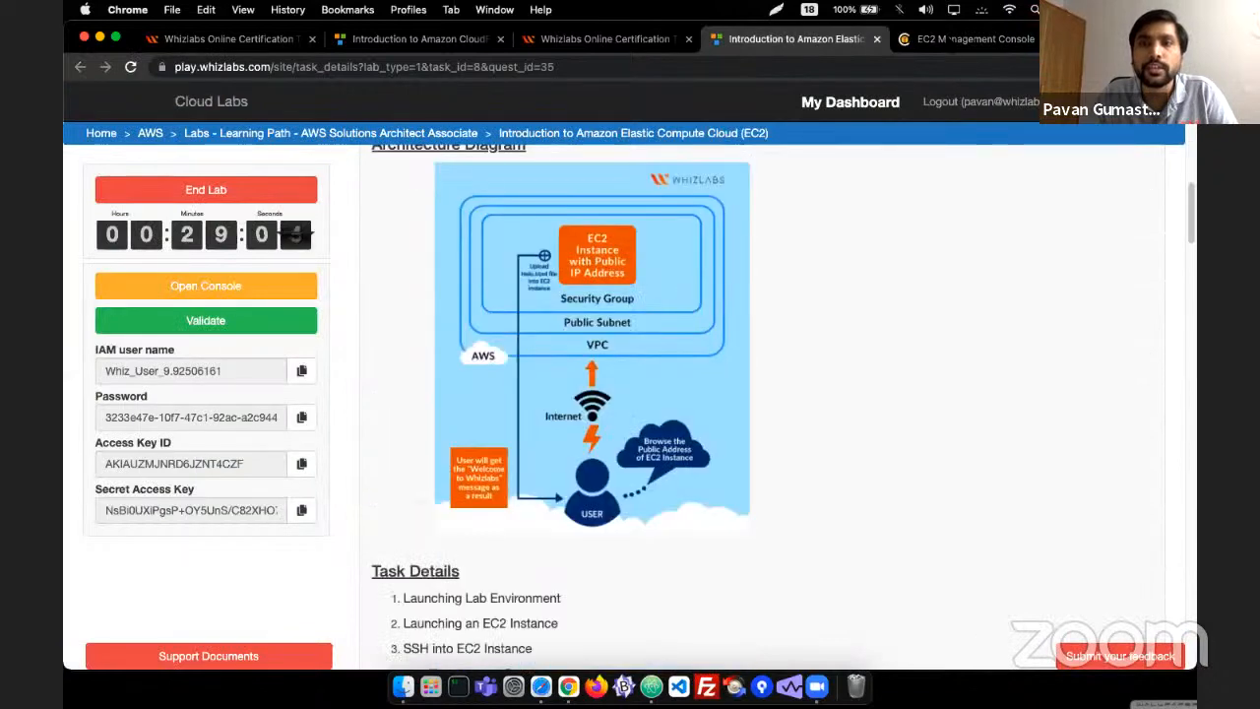
scroll(758, 394, down, 3)
click(969, 38)
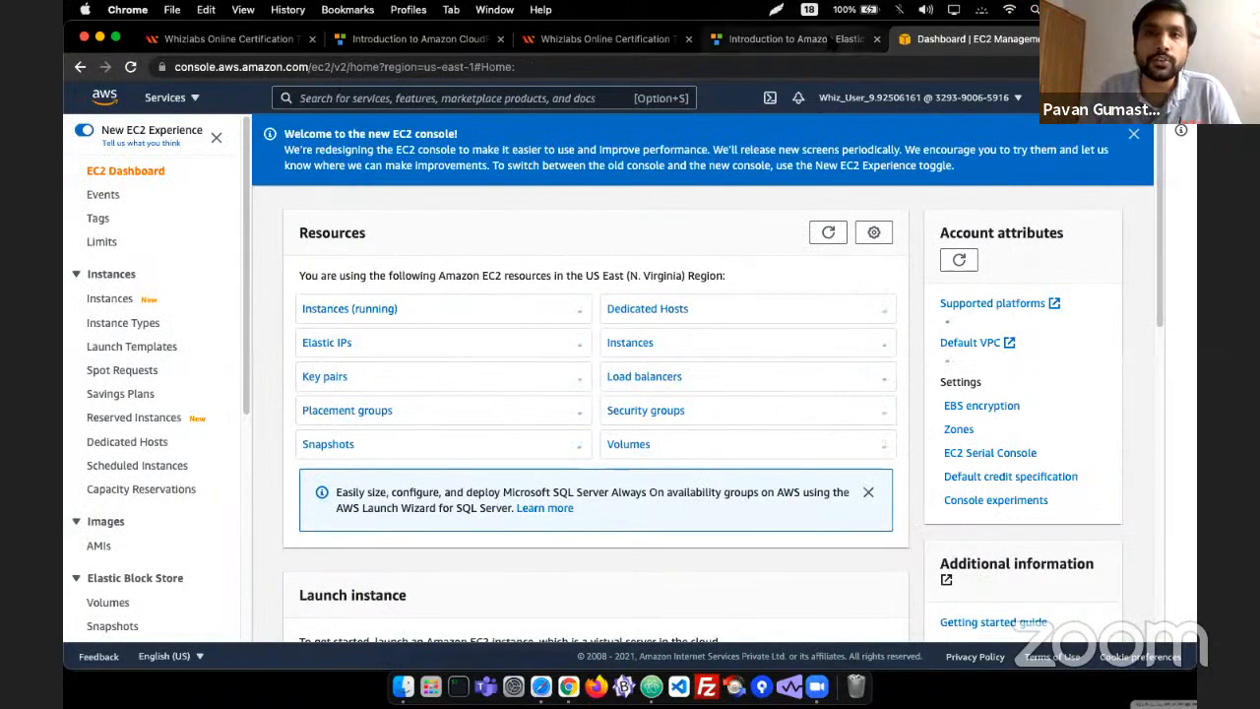
click(778, 40)
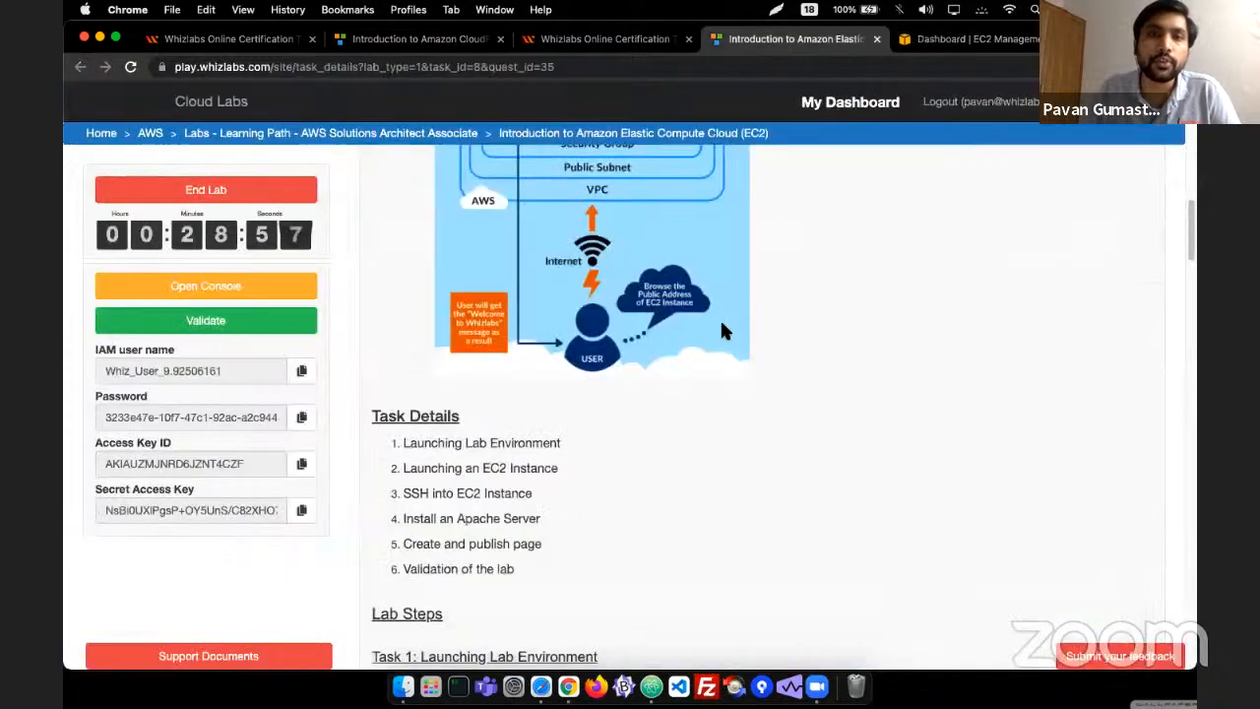
scroll(759, 326, down, 5)
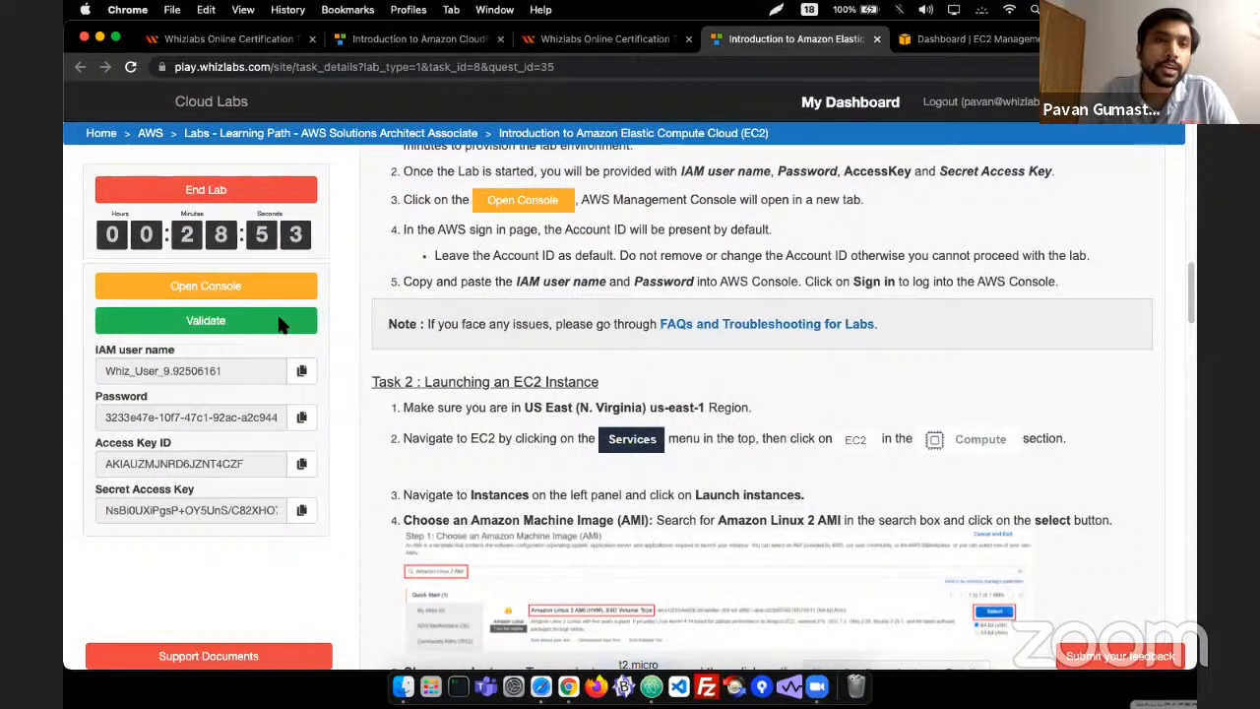
- Run the lab validation, highlight the overall validation status, and close the report
click(282, 325)
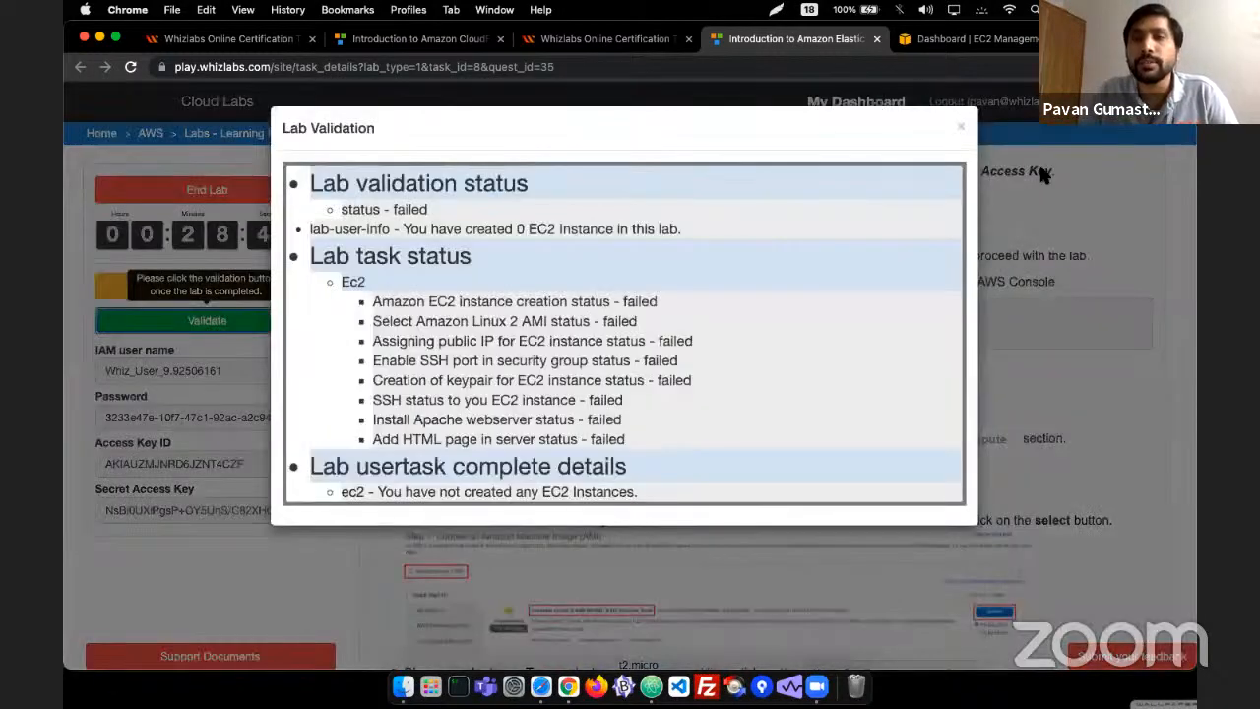
double_click(402, 212)
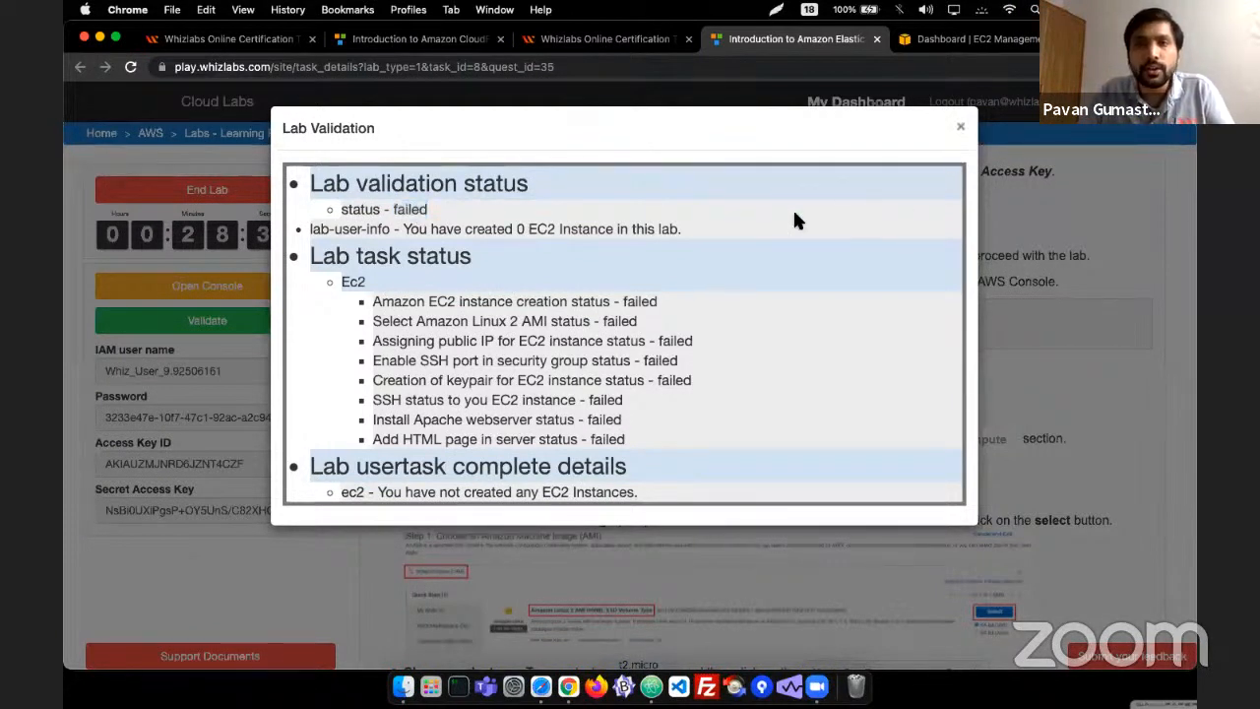
key(Escape)
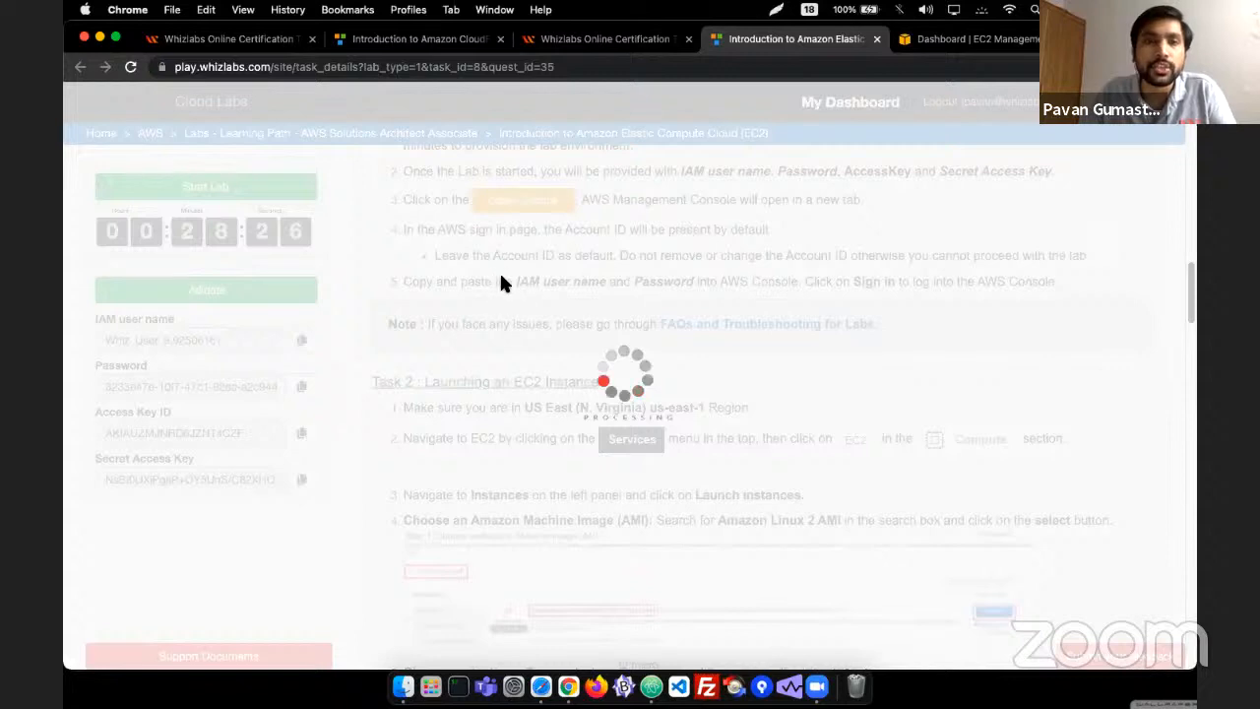
- Close the EC2 console page and return to the EC2 lab page
click(947, 41)
click(836, 44)
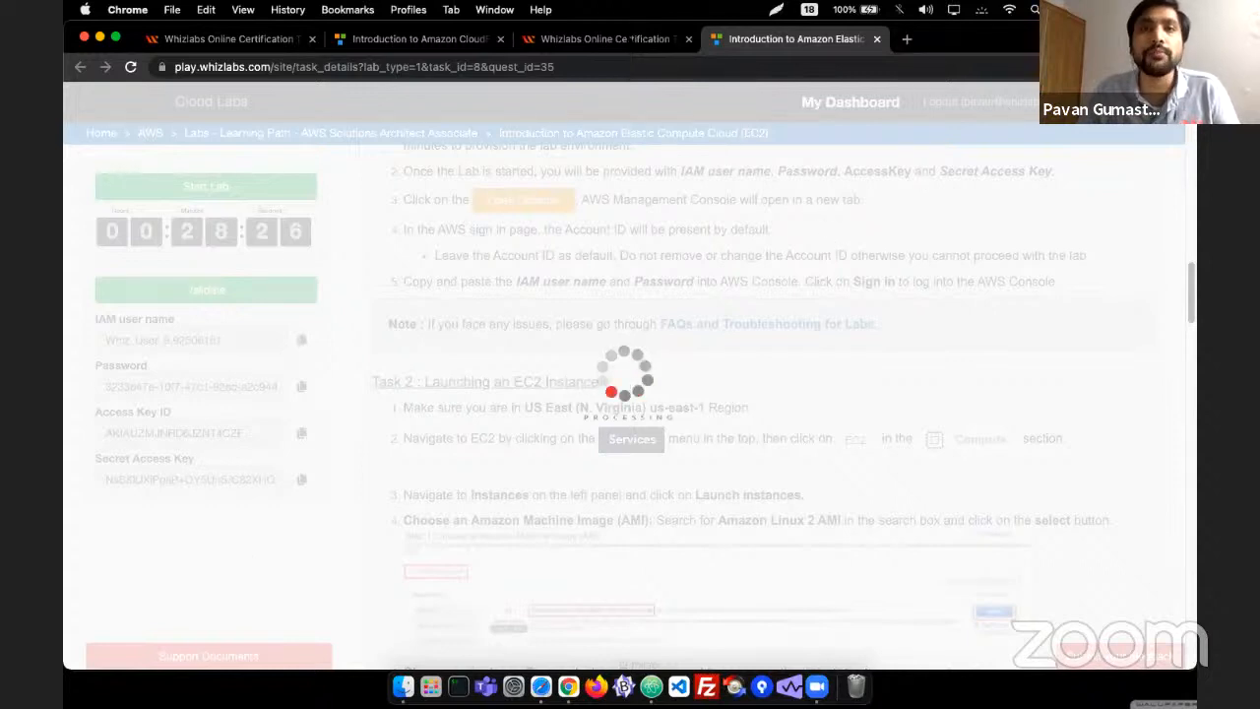
- Check the course's Labs section and the EC2 lab page alternately while the lab ends
click(630, 40)
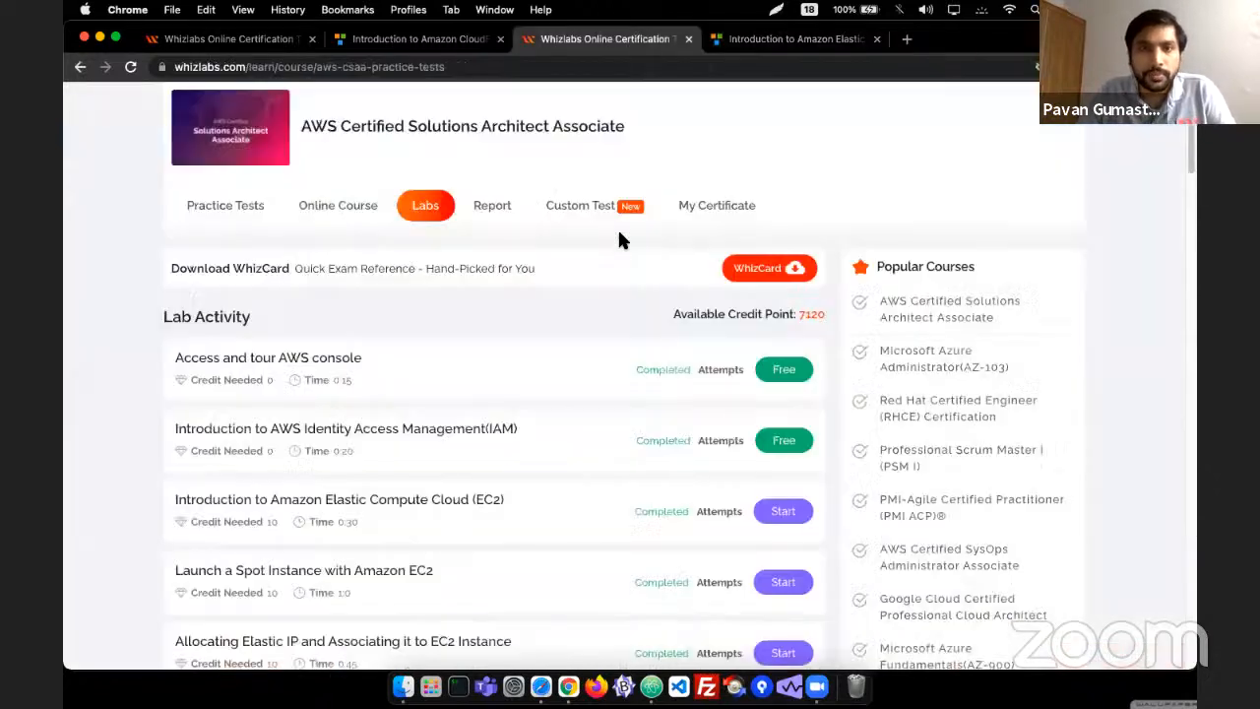
scroll(620, 247, up, 3)
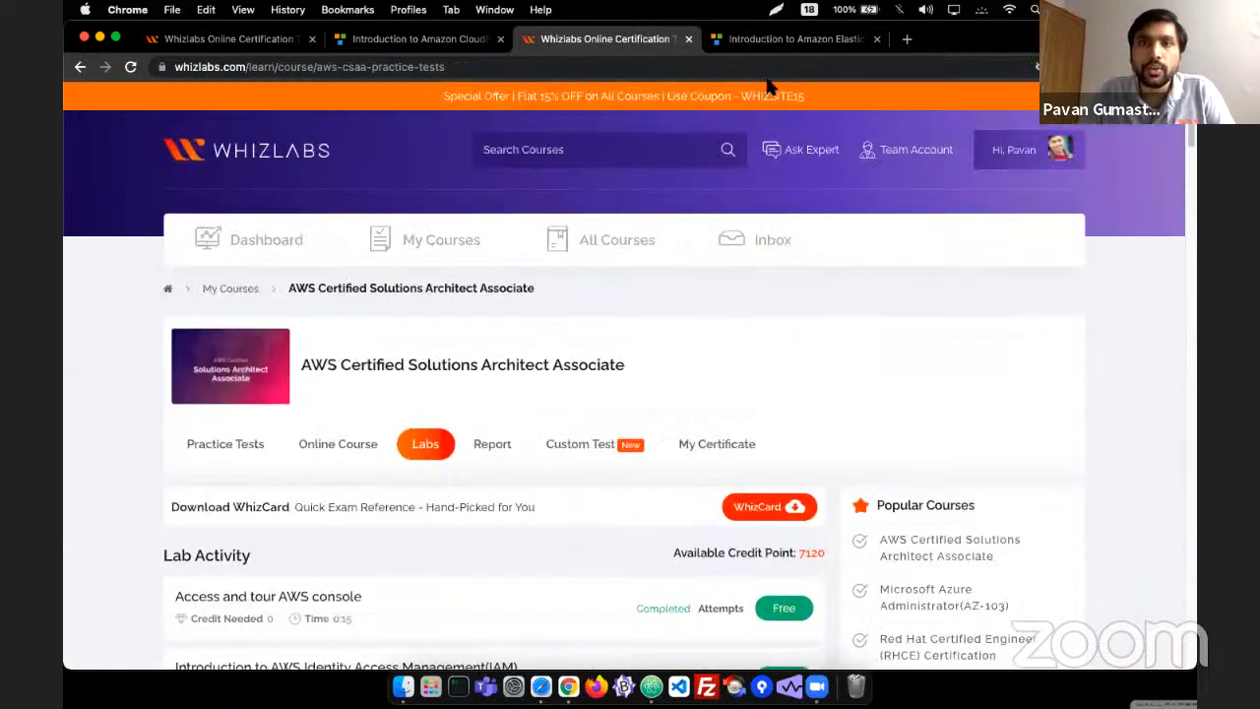
key(ctrl+Tab)
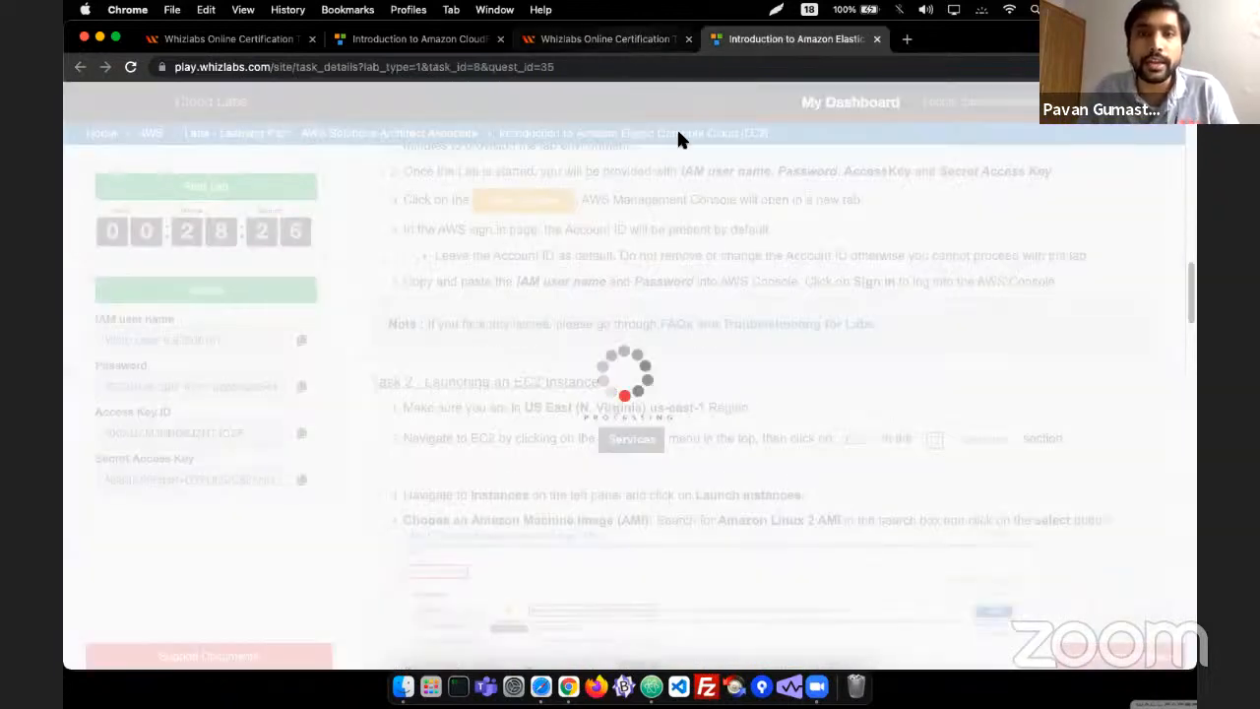
key(ctrl+shift+Tab)
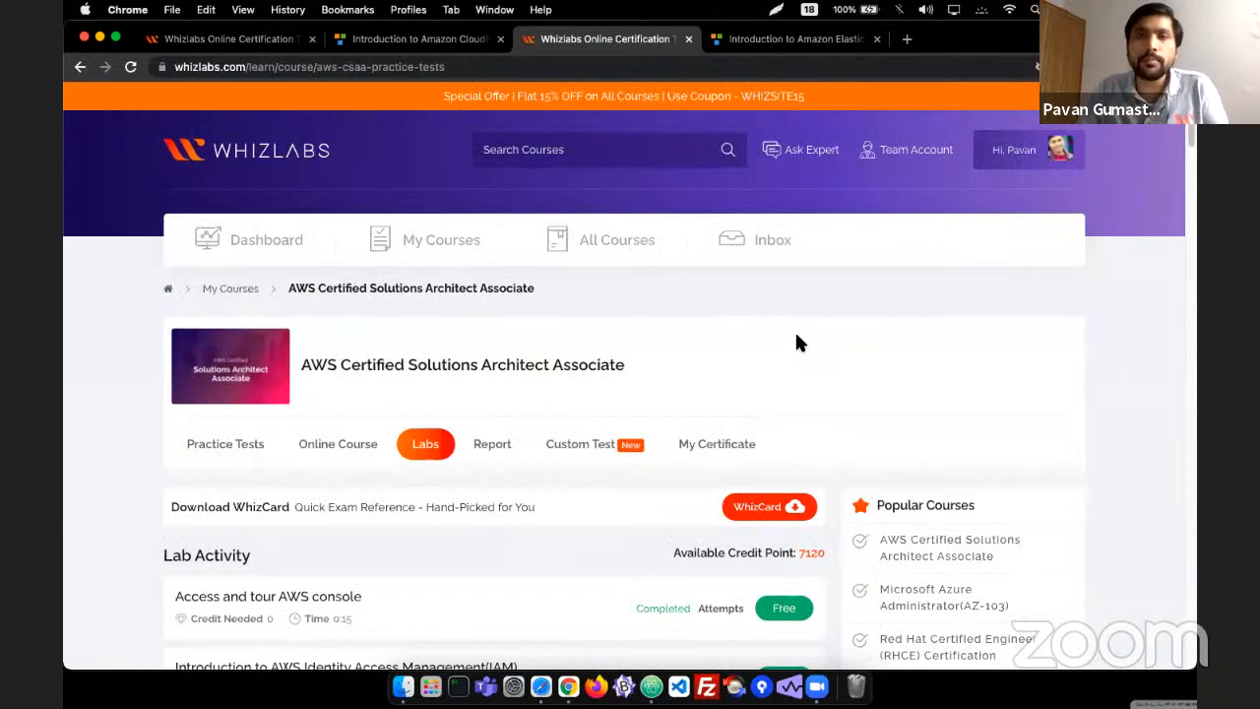
scroll(795, 319, down, 2)
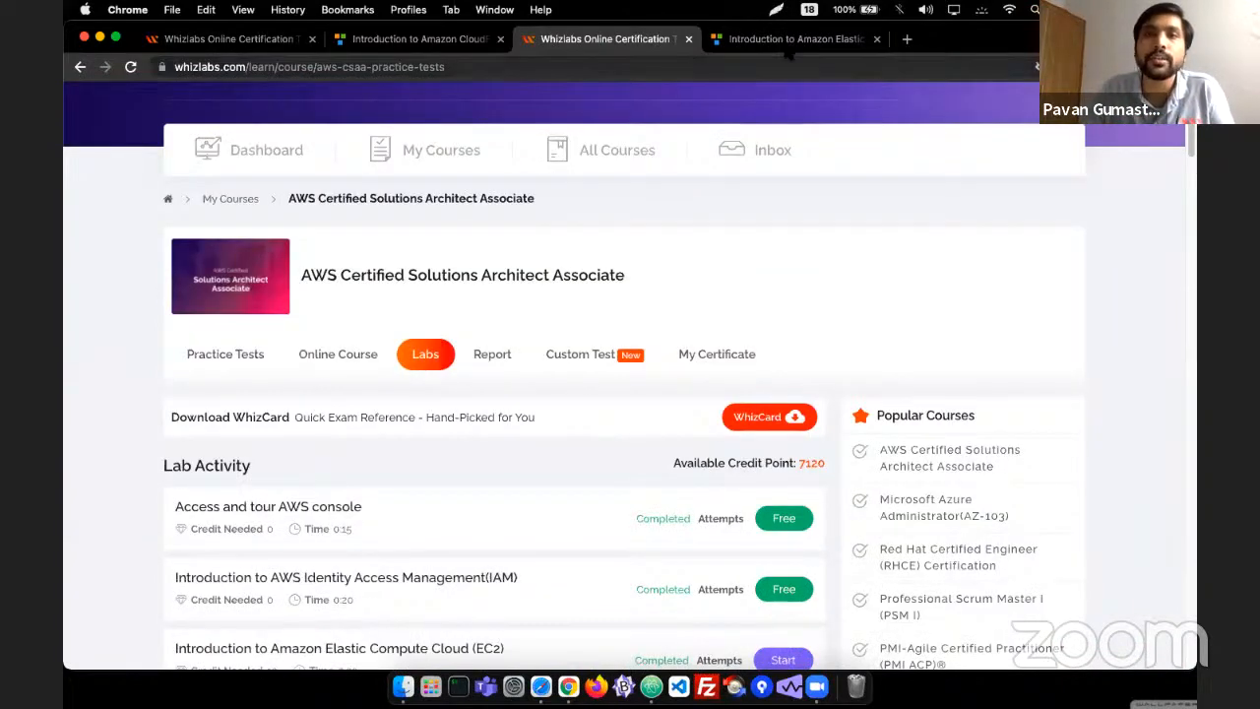
key(ctrl+Tab)
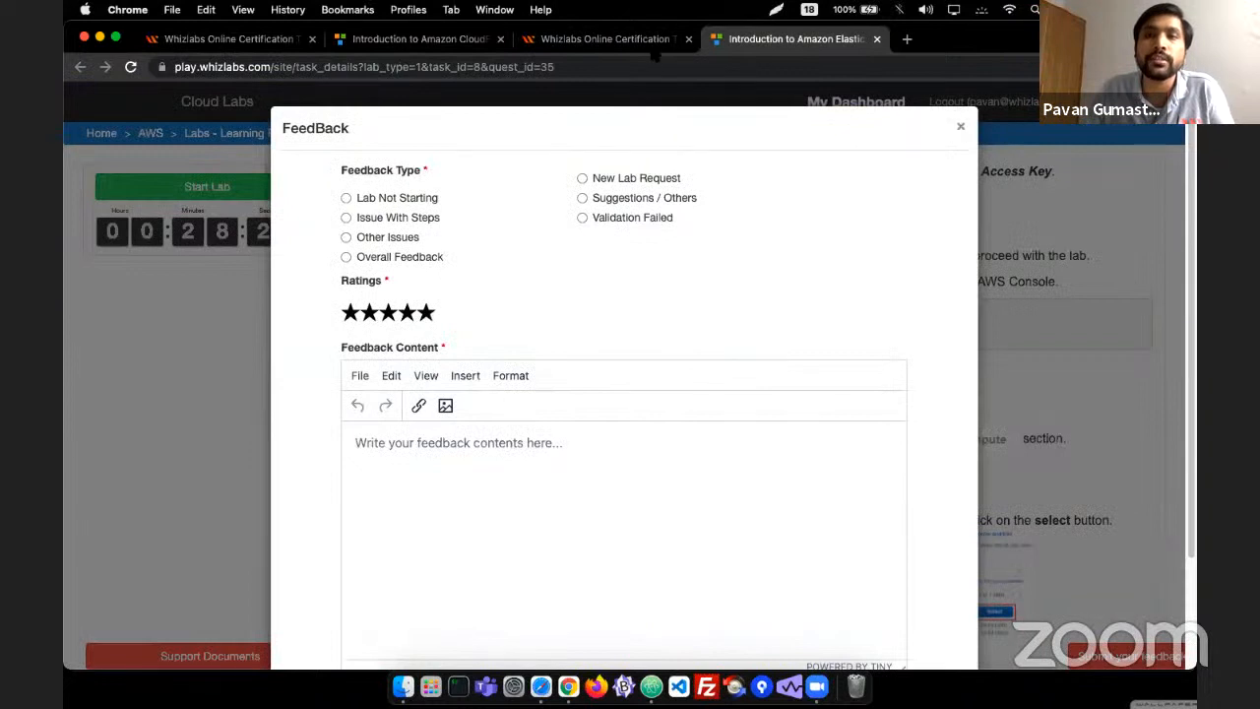
key(ctrl+shift+Tab)
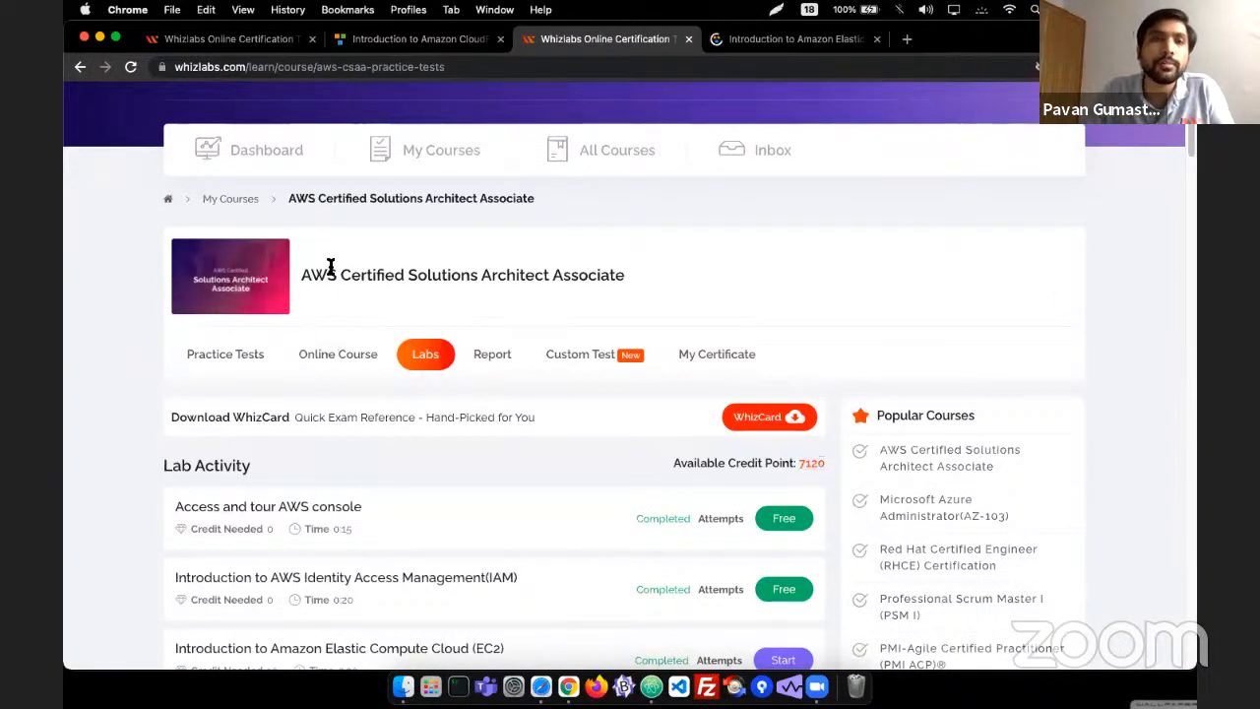
- Highlight the available credit points above the Lab Activity list and look over the first labs
scroll(305, 240, down, 1)
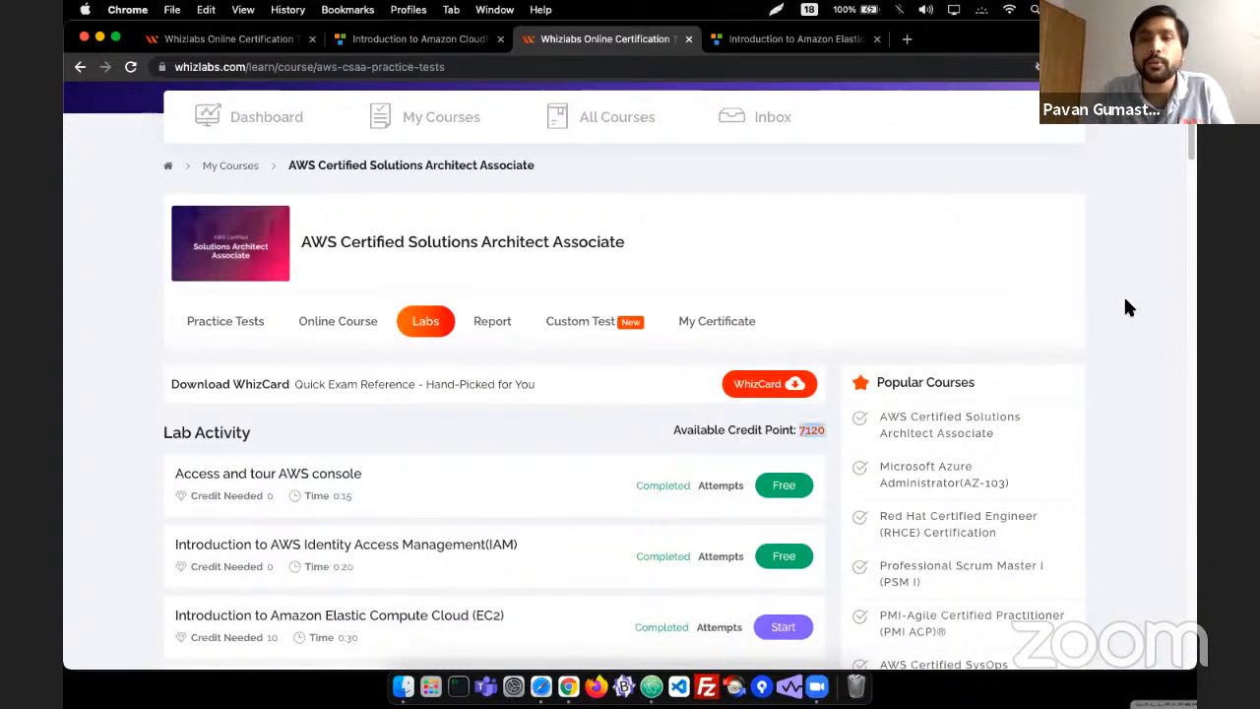
click(1047, 369)
scroll(689, 350, down, 1)
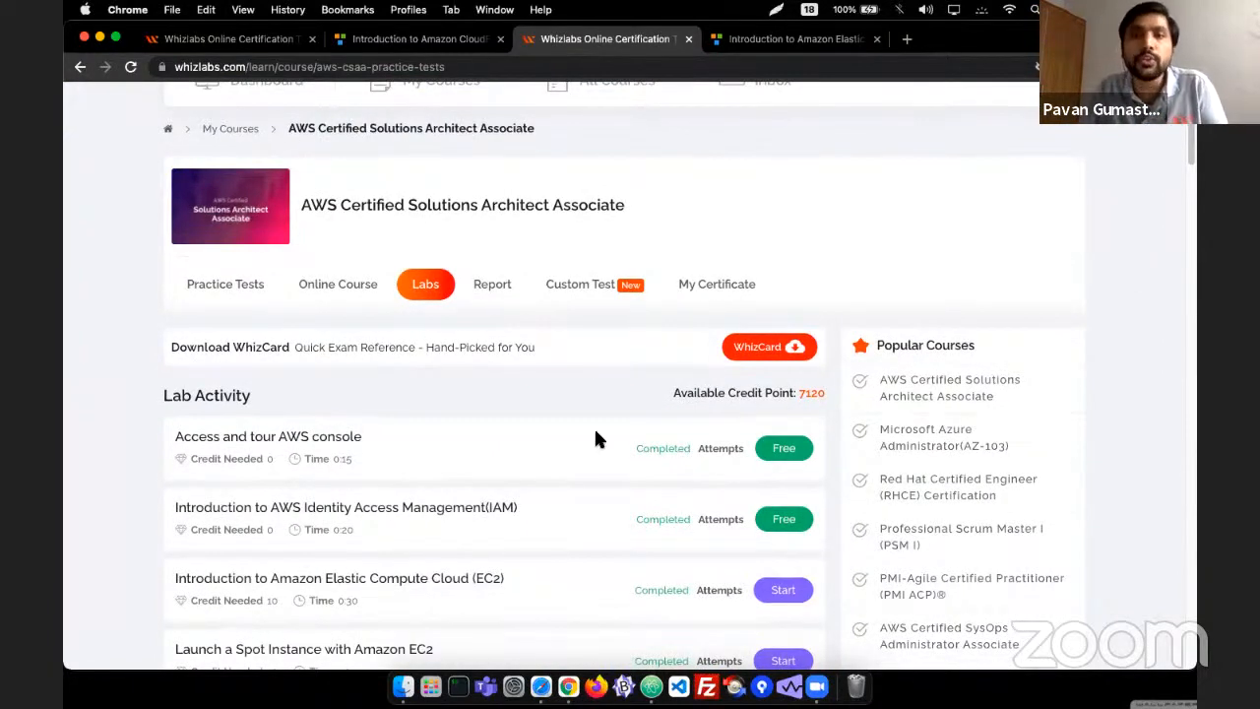
scroll(492, 267, down, 1)
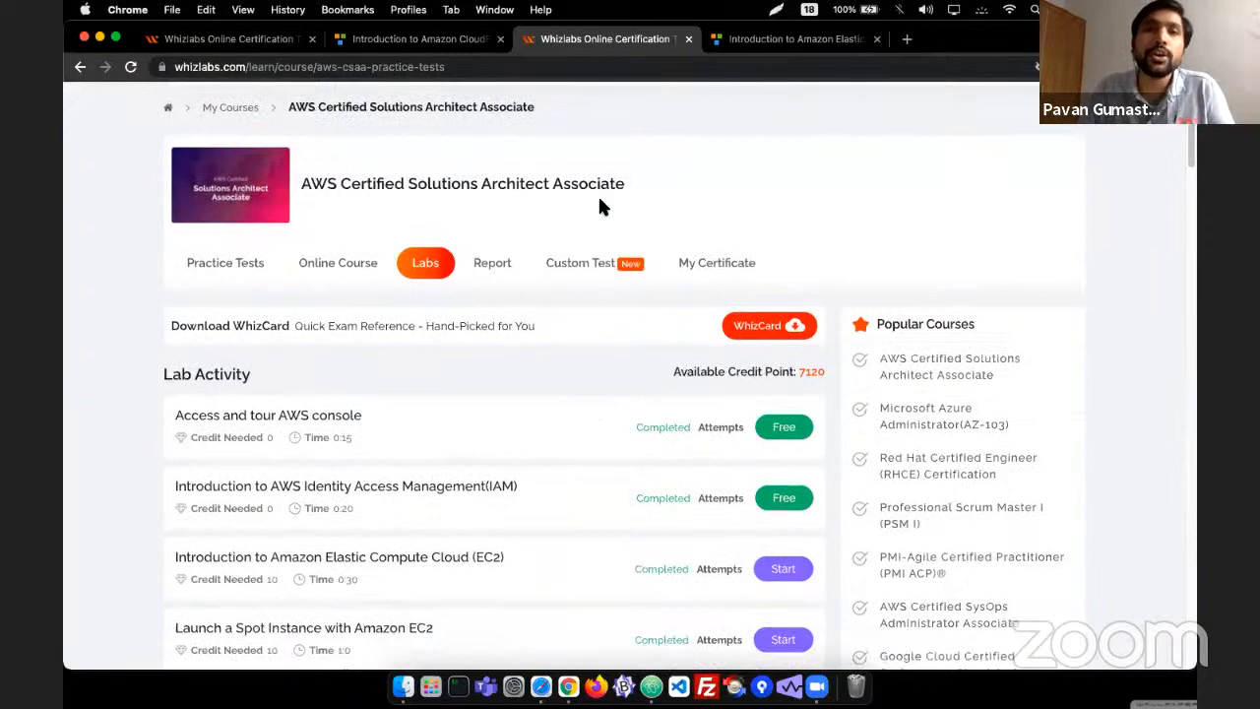
- Close the EC2 lab page and look over the Lab Activity list of the AWS Certified Solutions Architect Associate course
key(ctrl+Tab)
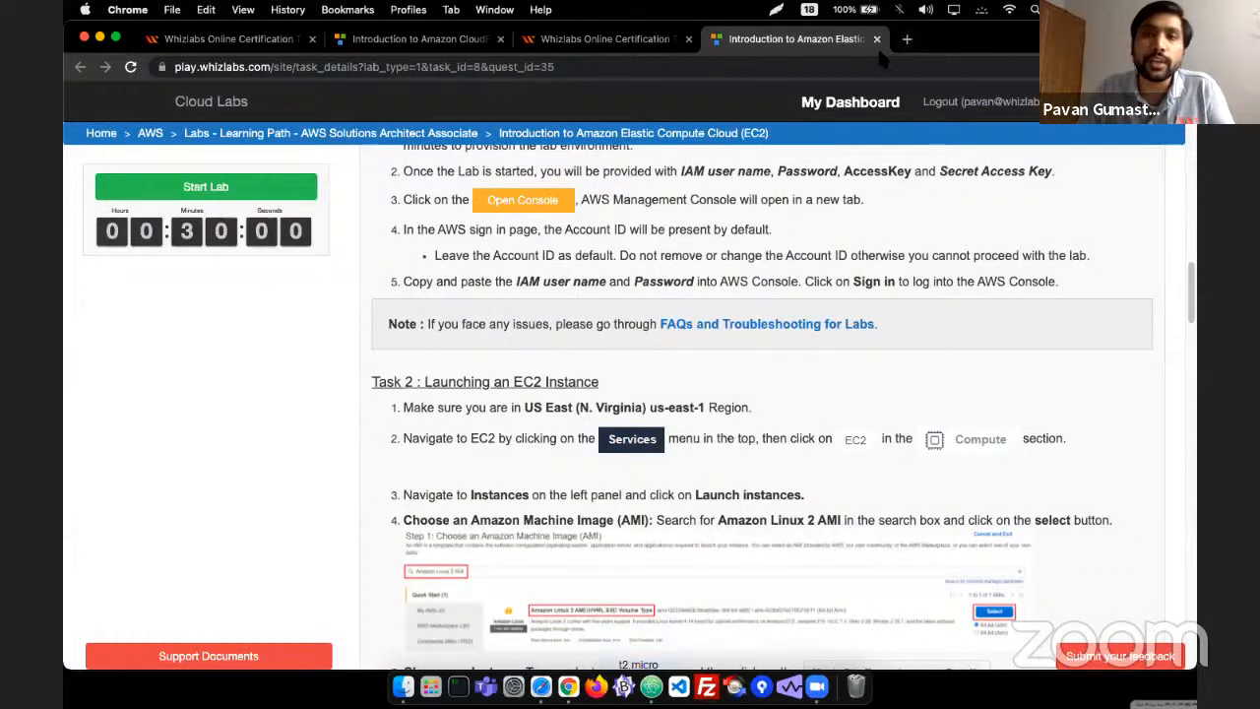
key(super+w)
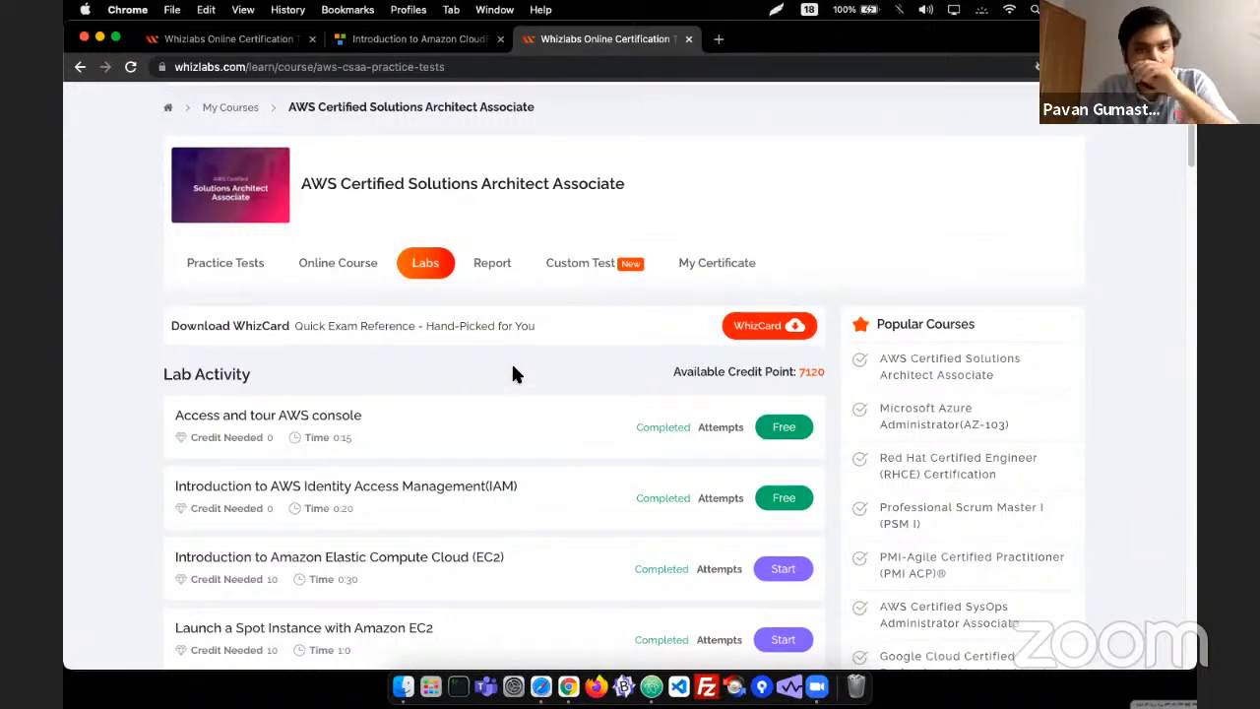
scroll(532, 366, down, 2)
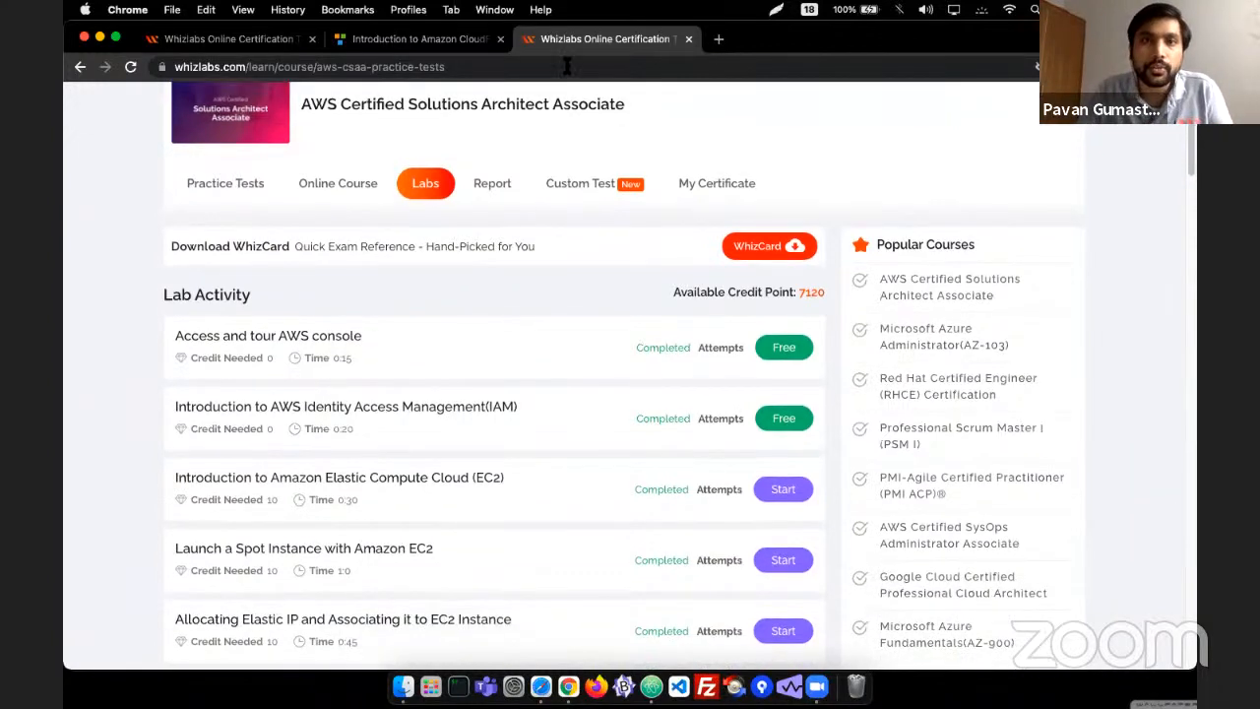
scroll(745, 249, up, 5)
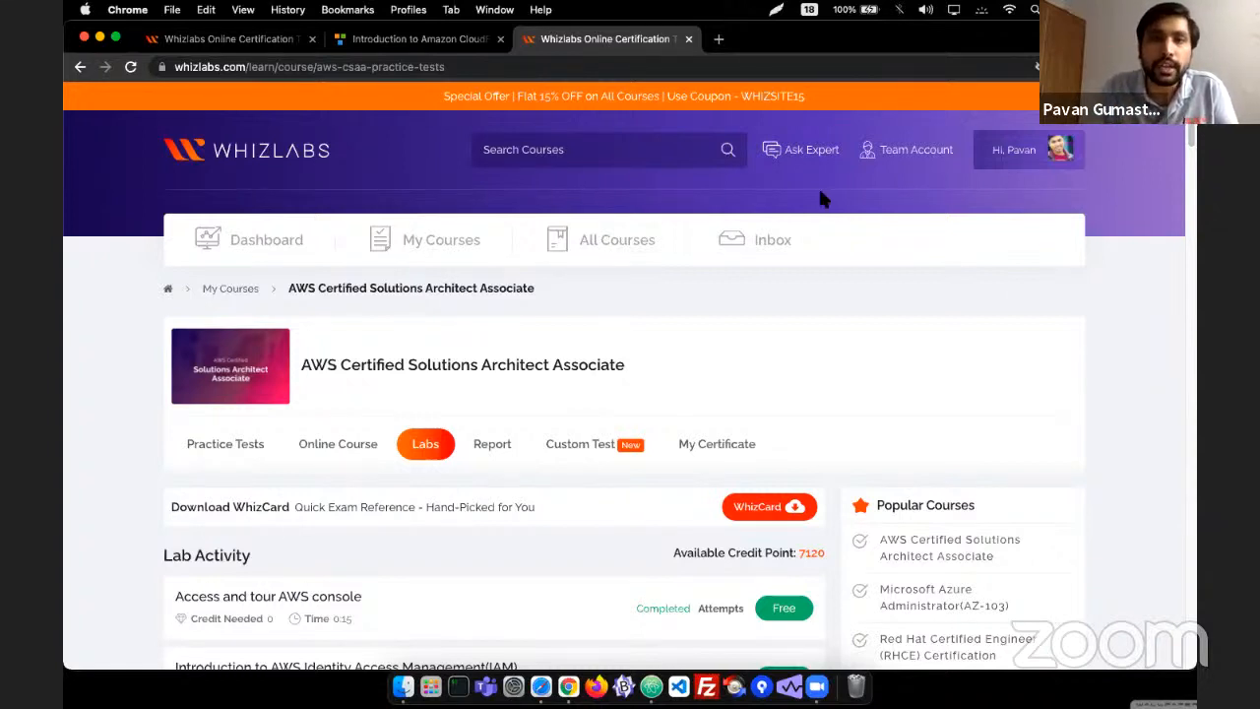
click(479, 69)
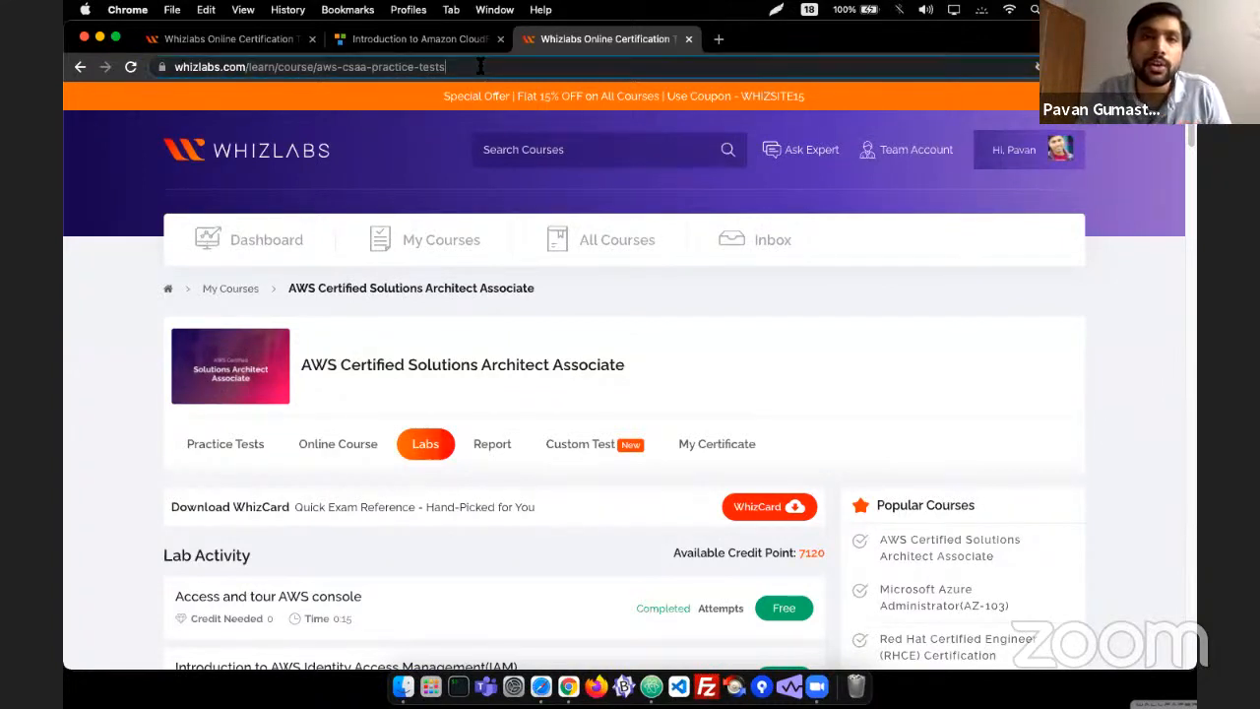
click(1135, 309)
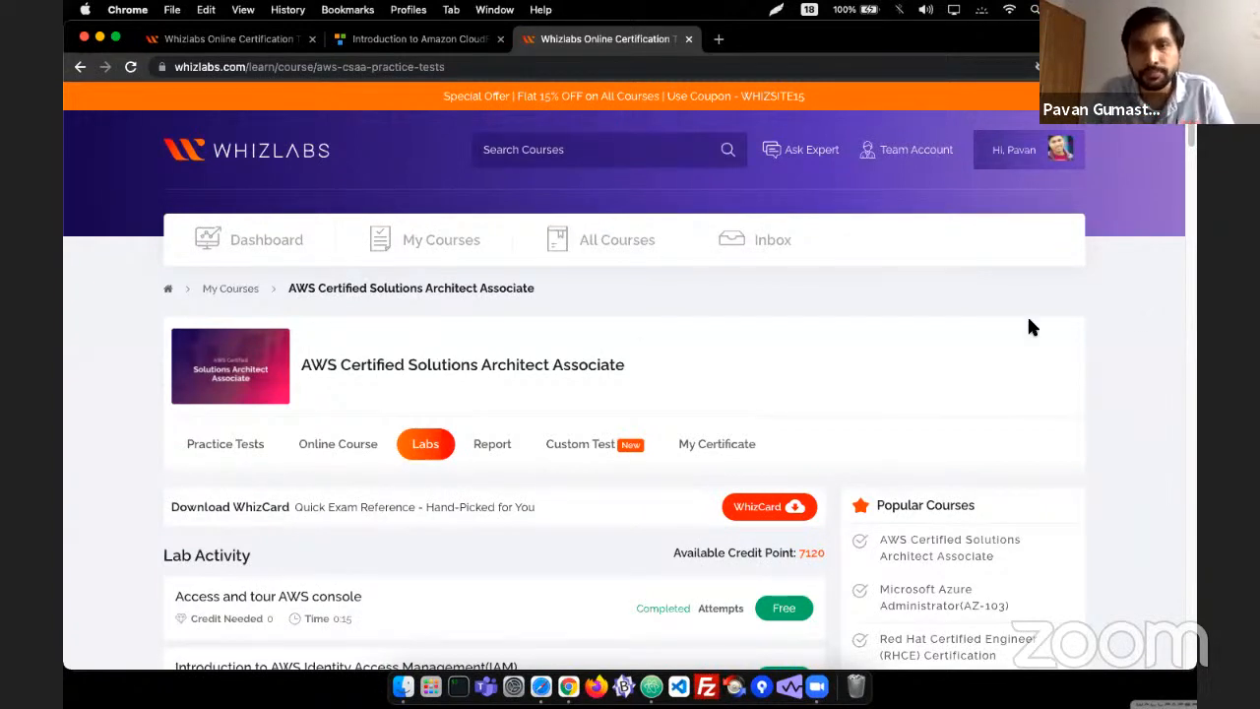
click(463, 39)
click(554, 41)
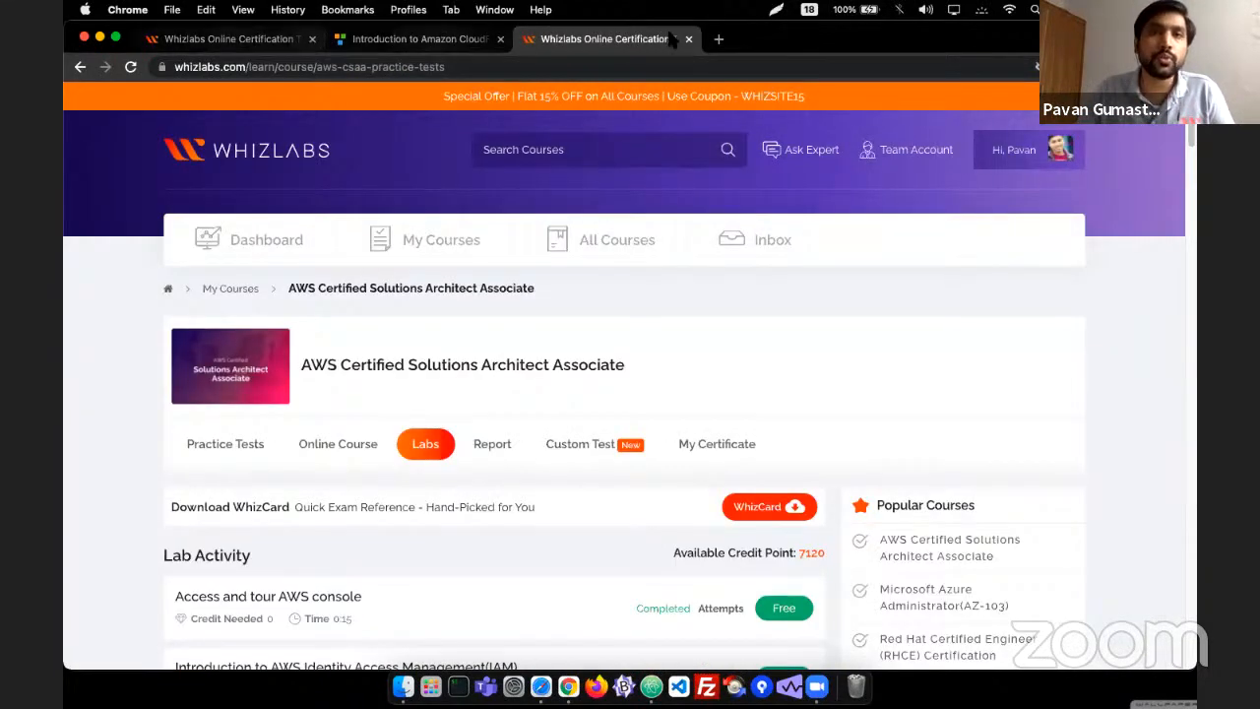
- Open the Whizlabs website (whizlabs.com) in a new browser tab
key(super+t)
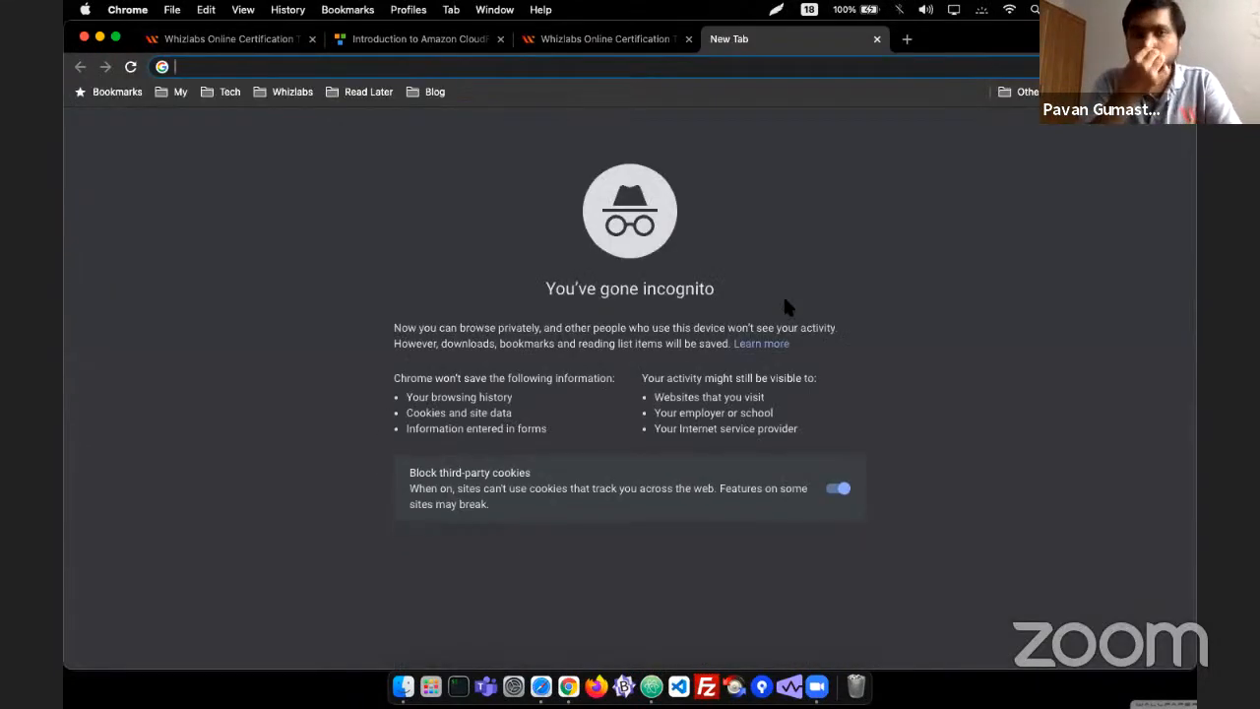
text(whiz)
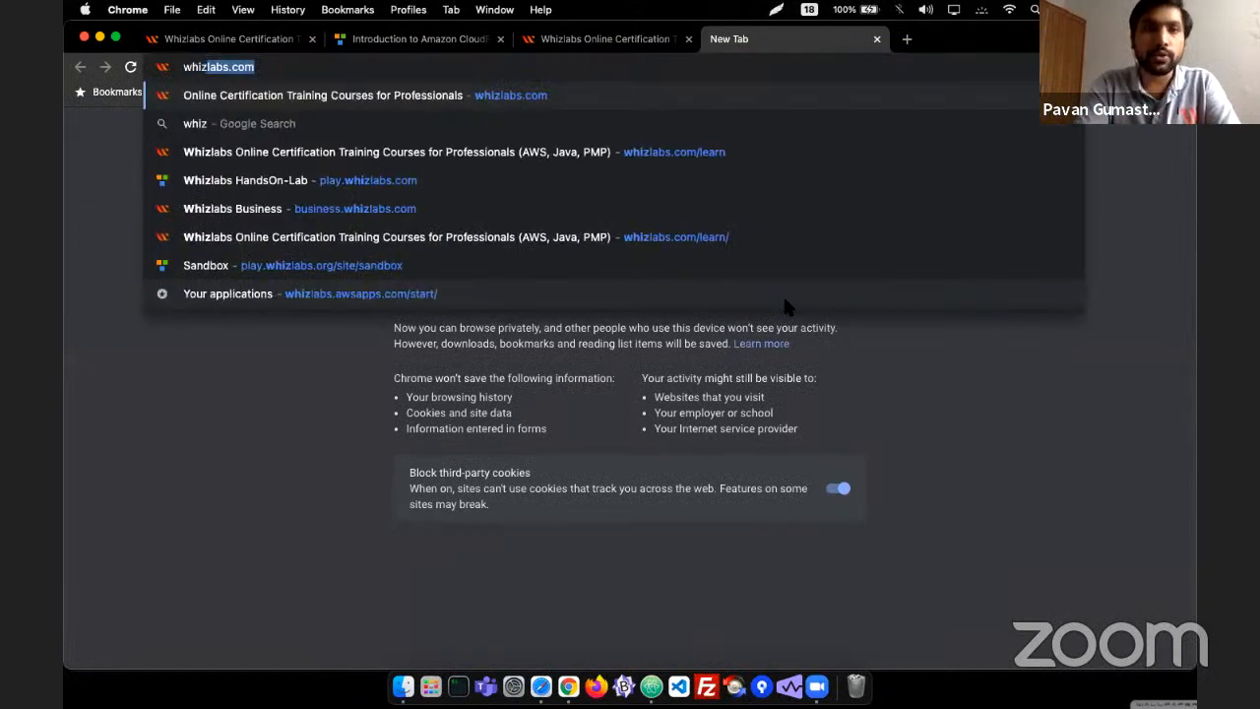
key(Return)
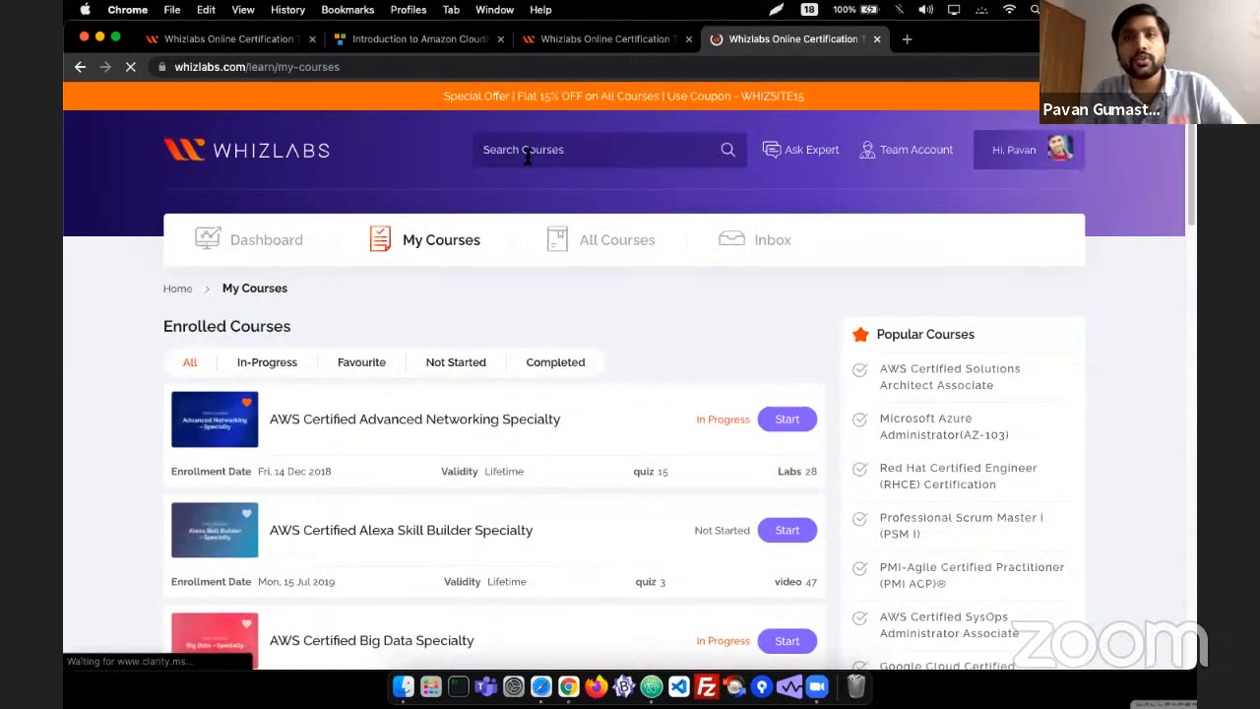
- Search the courses for "webi" and open the course Webinar - Building Infrastructure using AWS CloudFormation
click(523, 151)
text(webi)
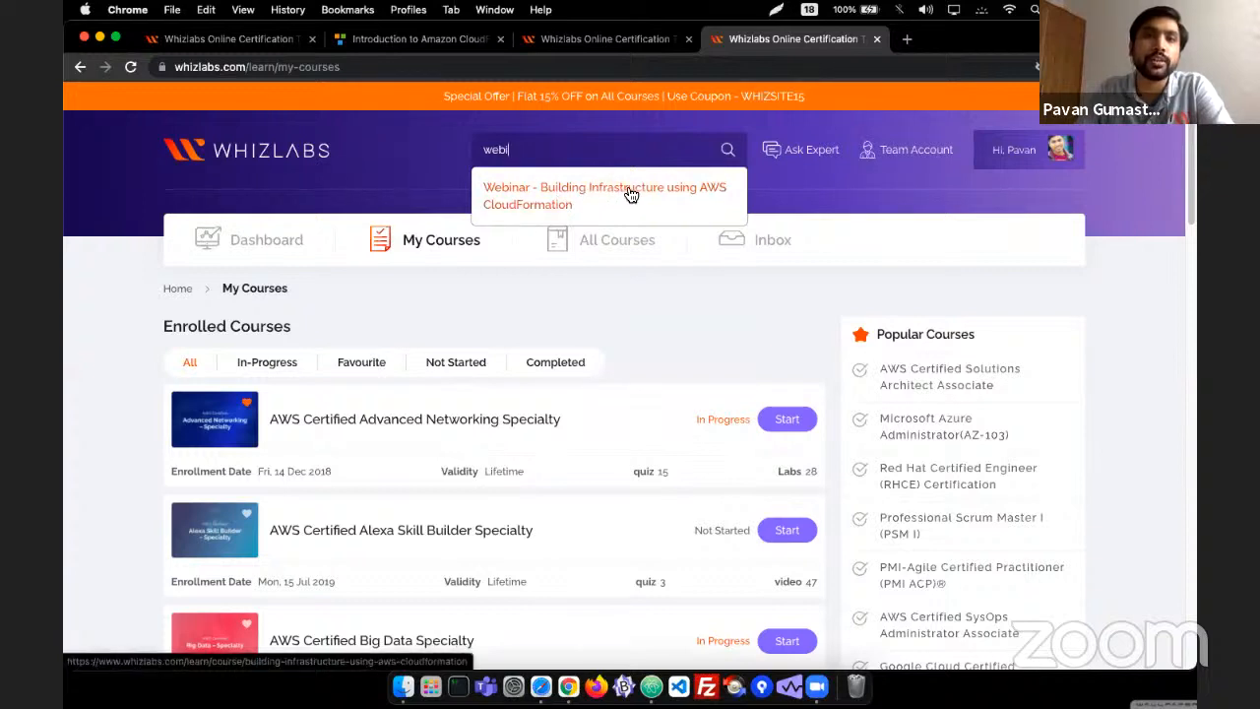
click(631, 196)
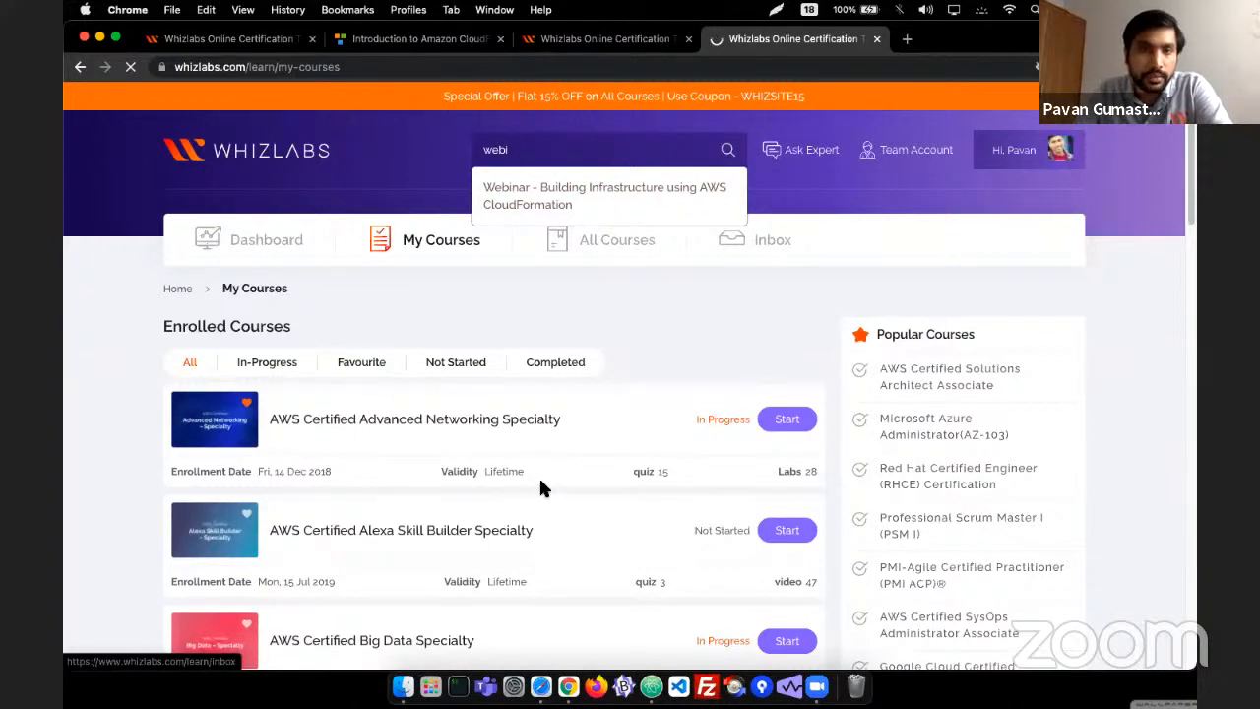
- Look over the labs listed in the CloudFormation webinar course
scroll(541, 478, down, 3)
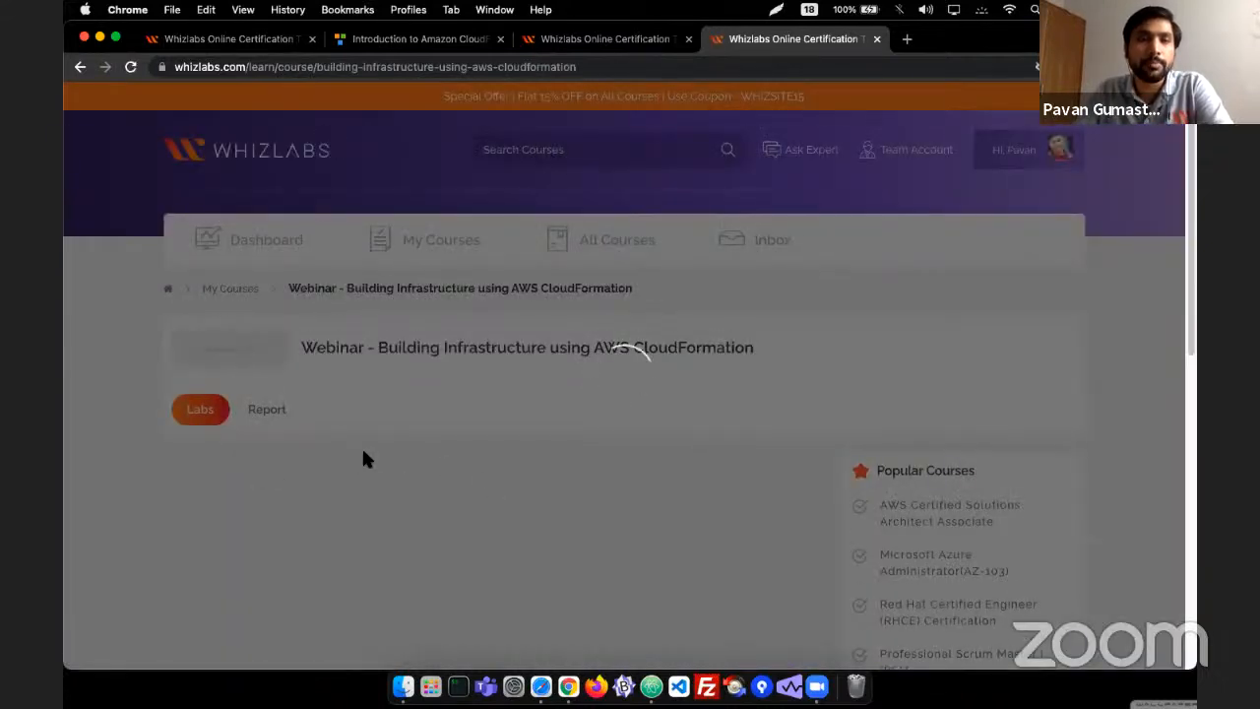
scroll(361, 448, down, 1)
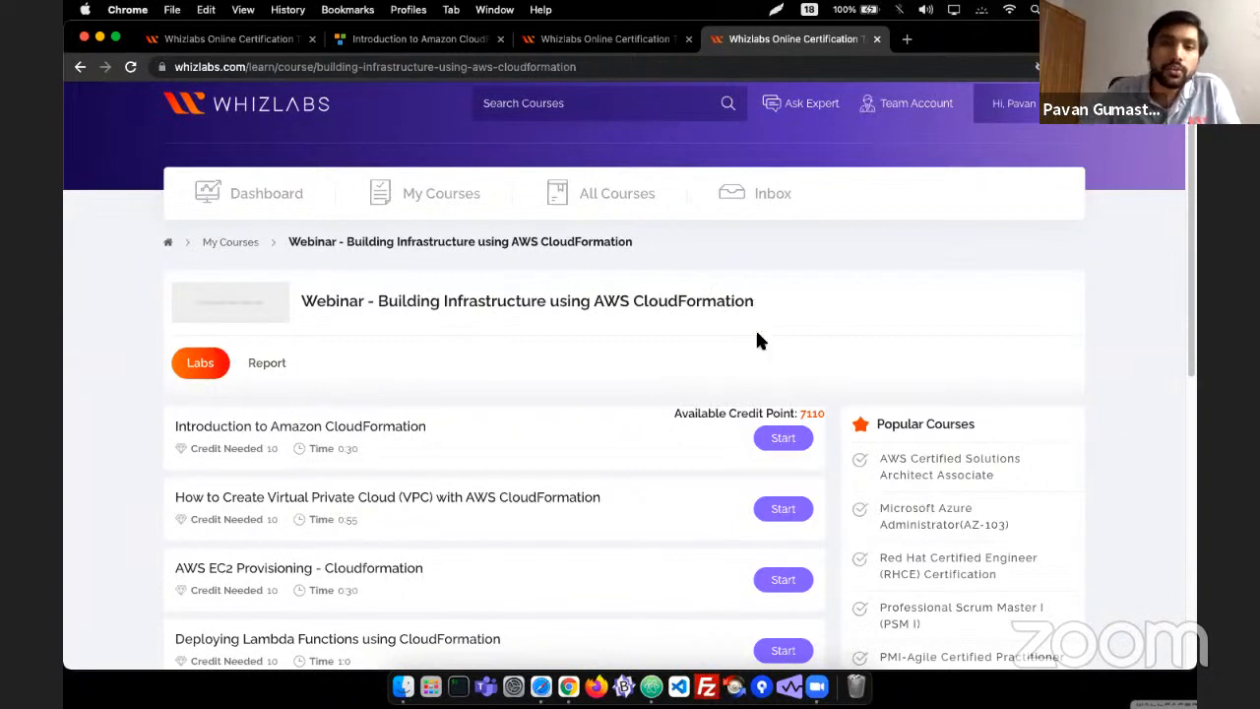
scroll(575, 308, down, 1)
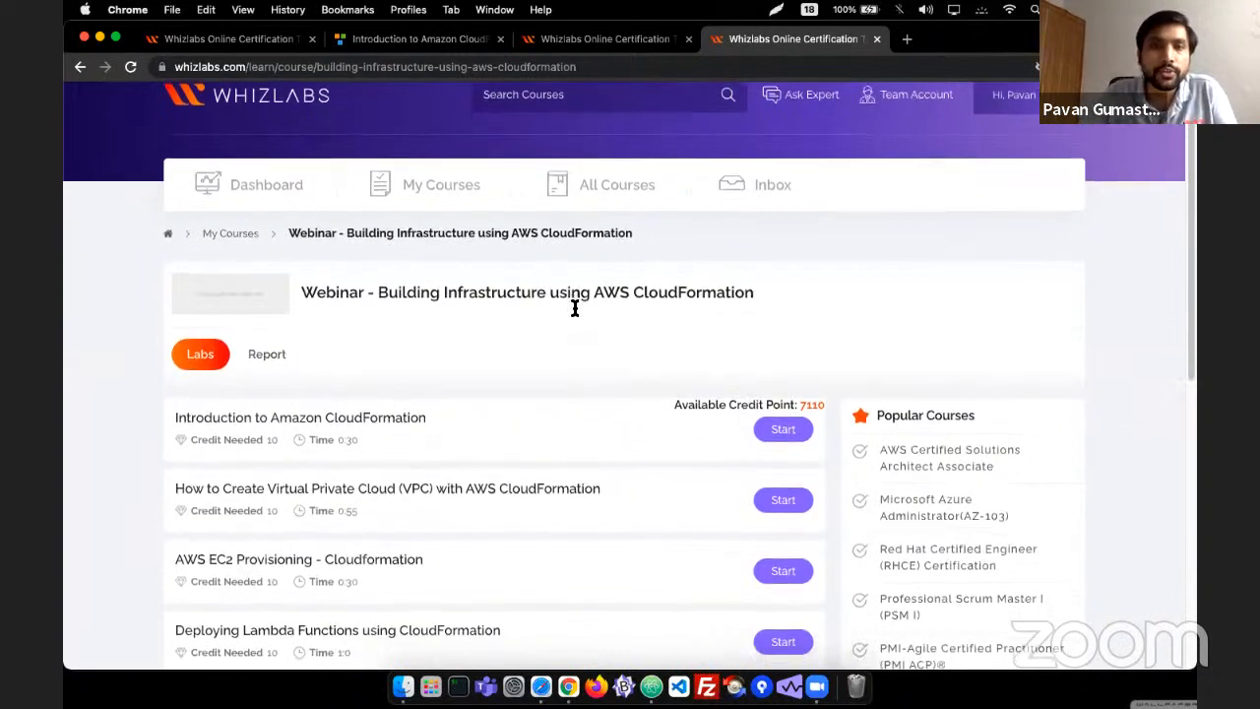
scroll(575, 308, down, 2)
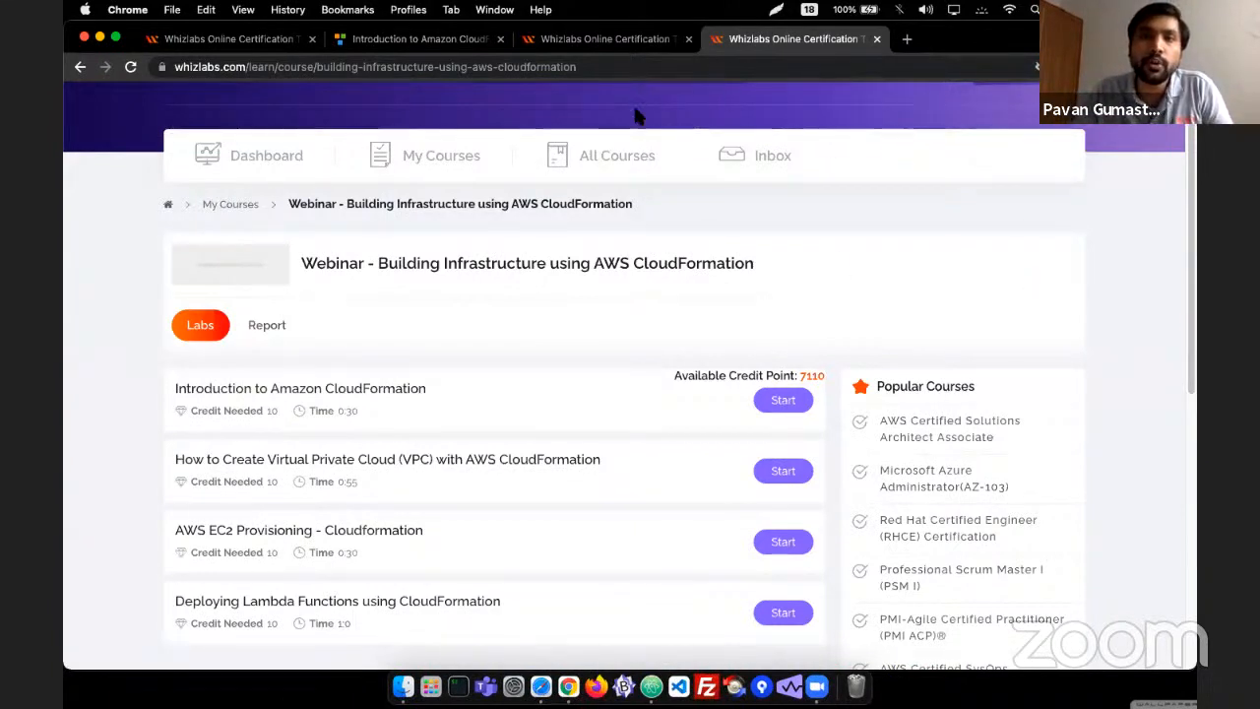
scroll(548, 202, up, 1)
scroll(549, 202, up, 2)
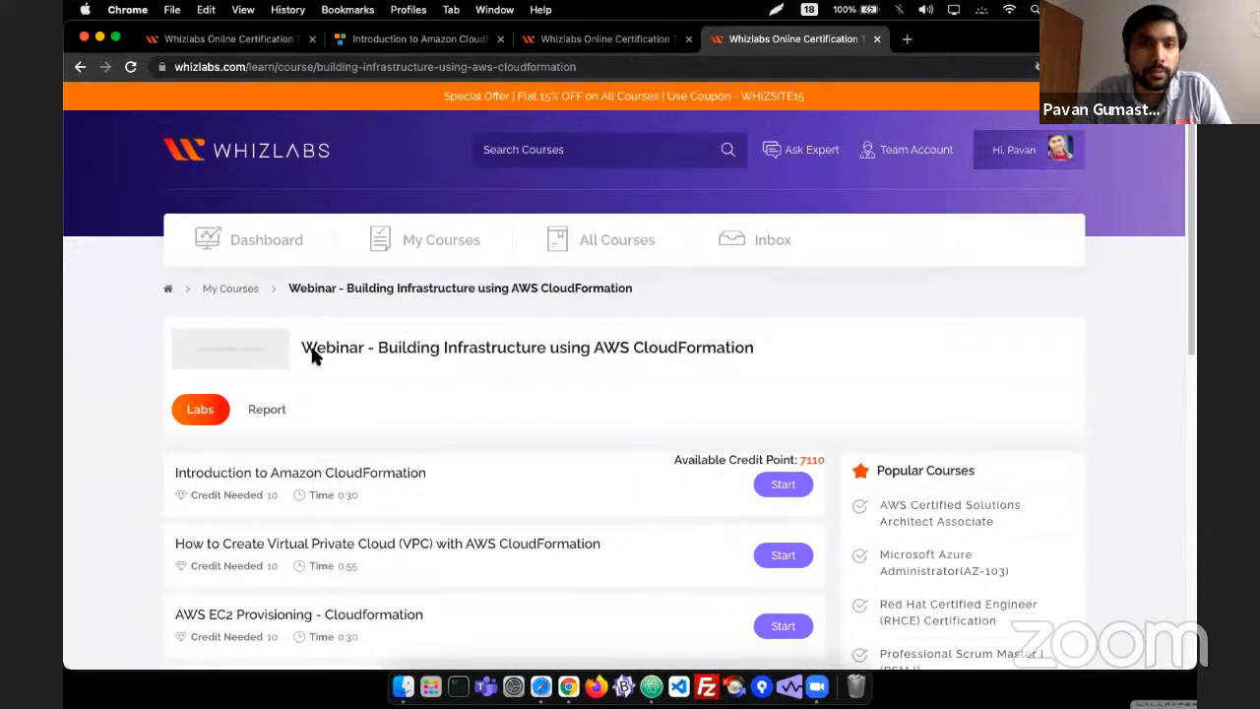
scroll(860, 374, down, 2)
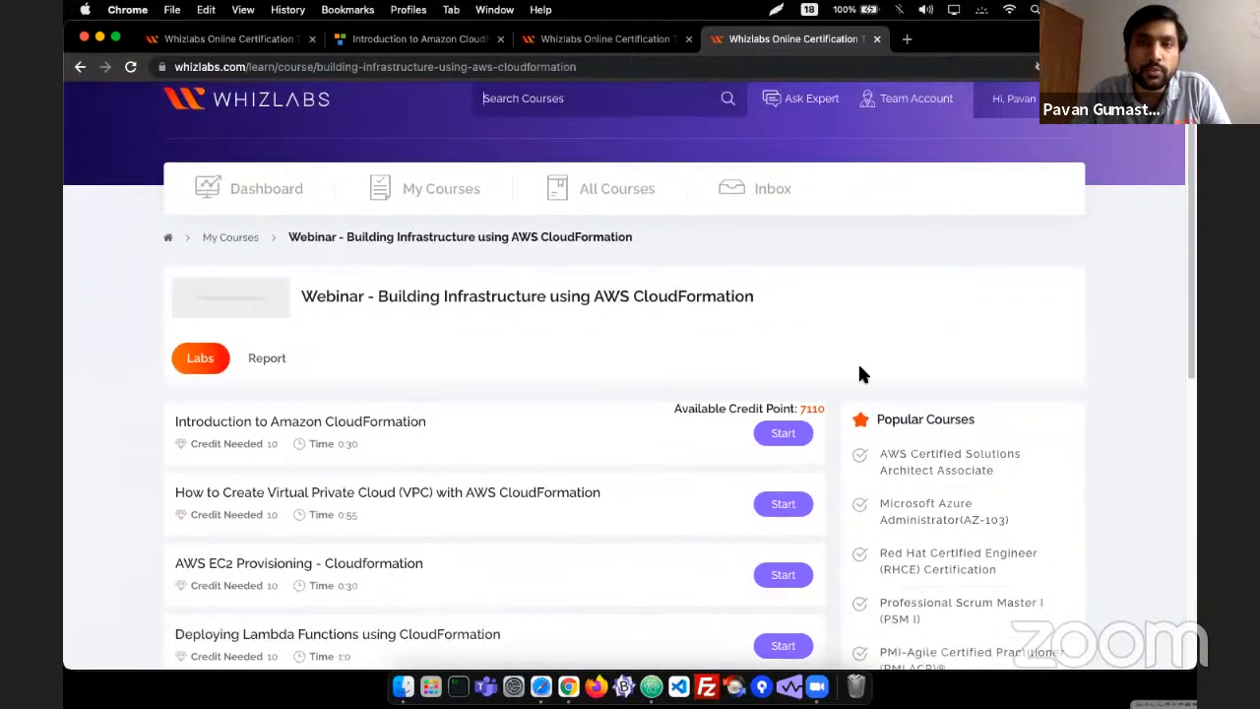
- Highlight the available credit points and the Building Infrastructure part of the webinar course title, and clear the selection
double_click(811, 409)
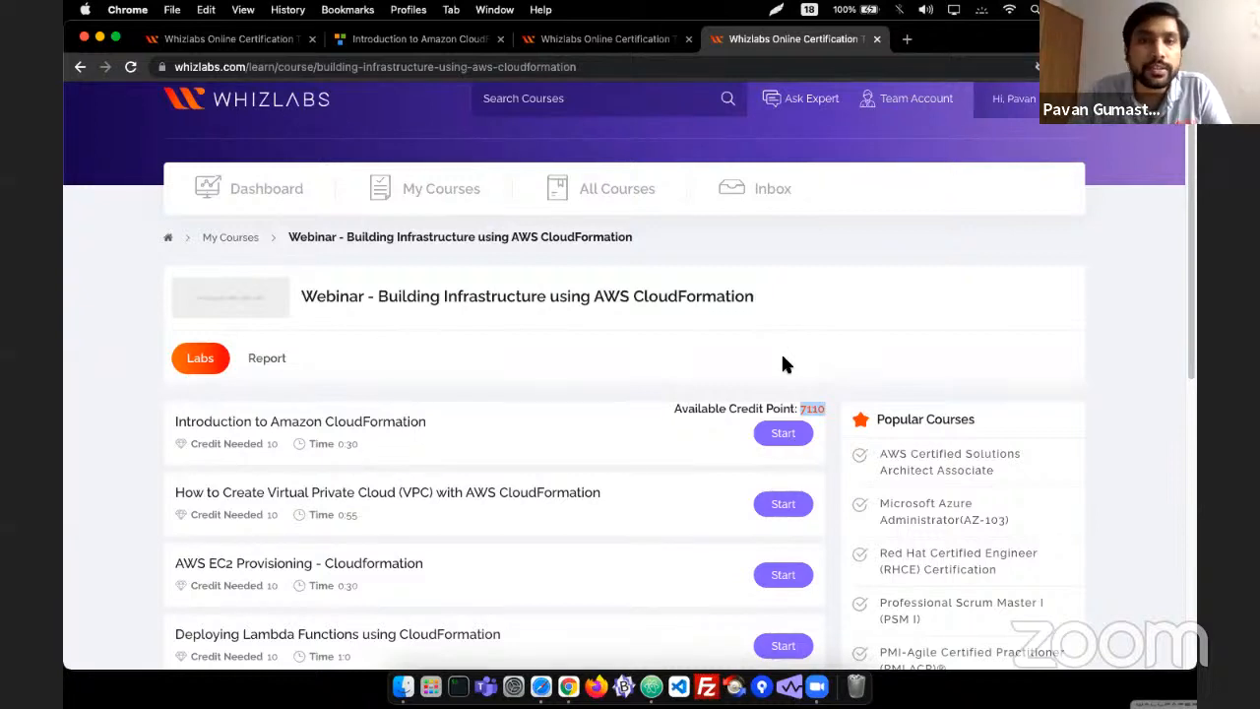
scroll(781, 359, up, 2)
scroll(774, 369, down, 1)
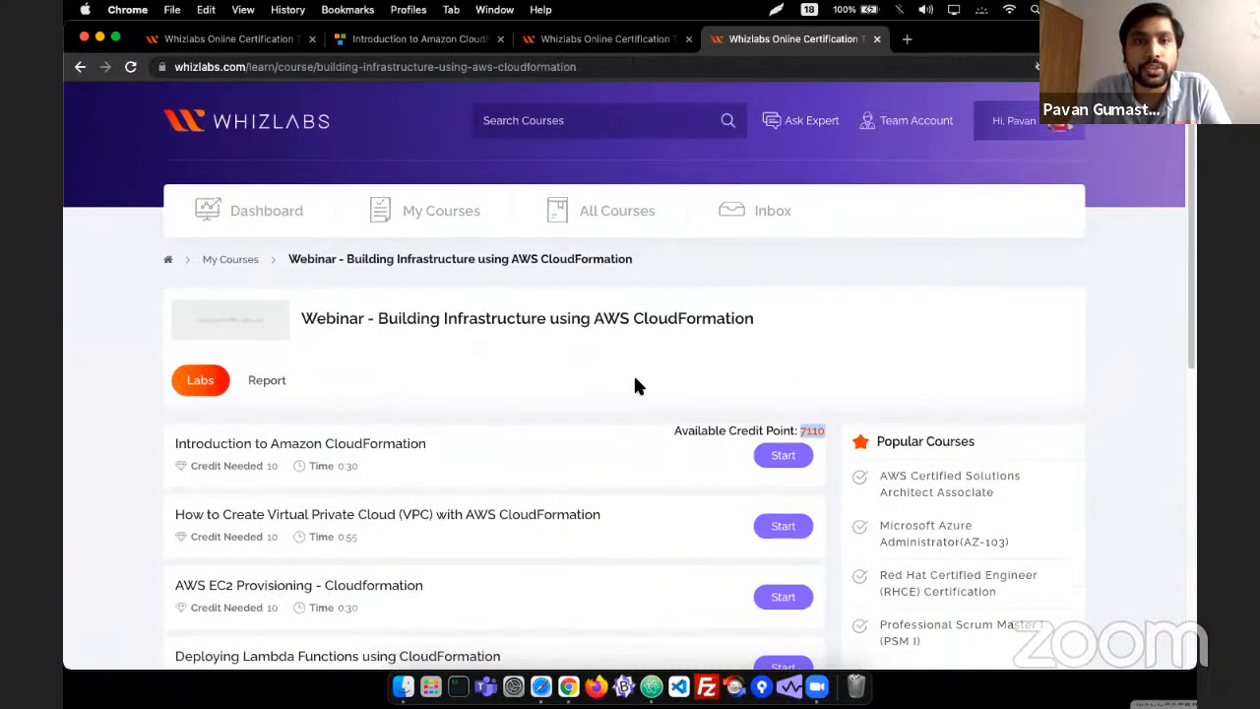
drag(378, 319, 526, 322)
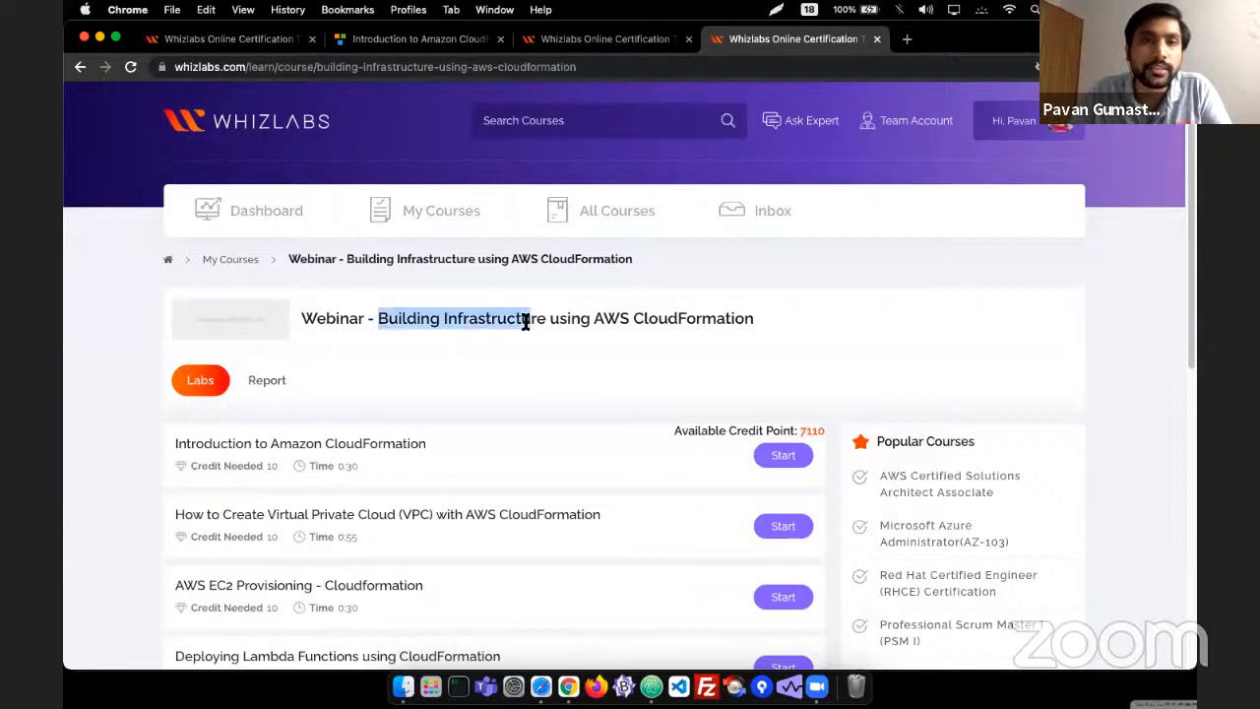
double_click(814, 430)
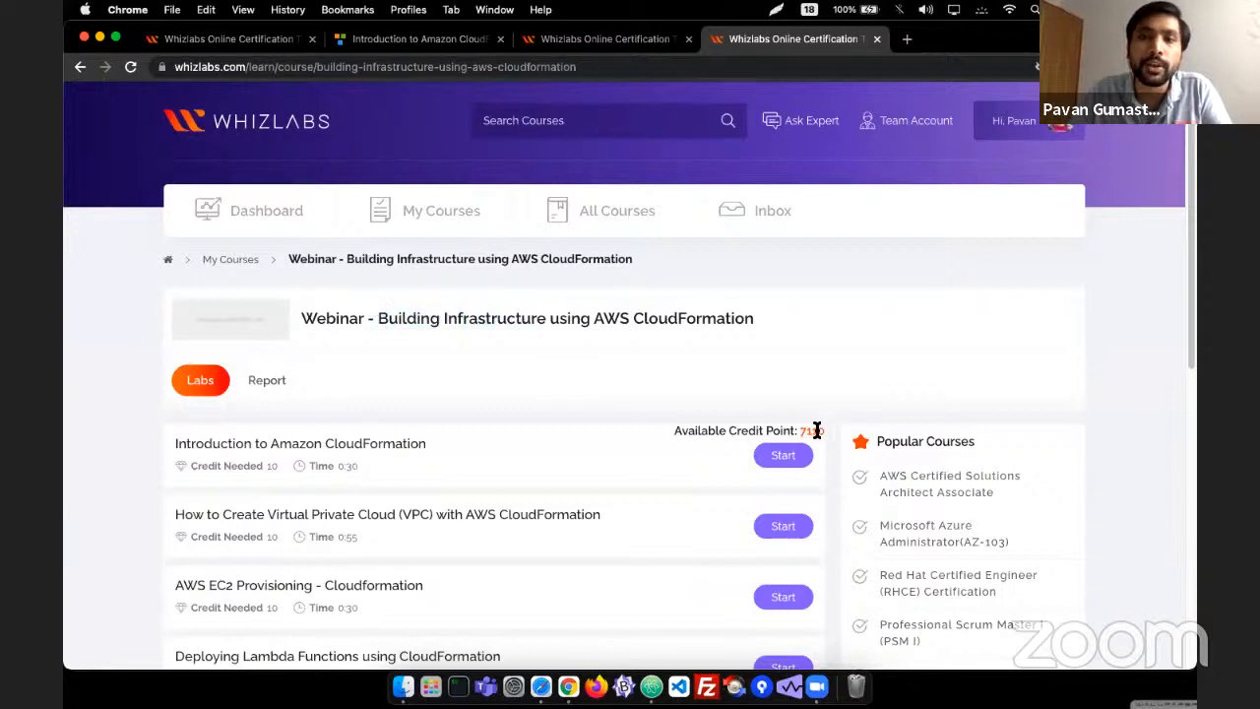
click(811, 375)
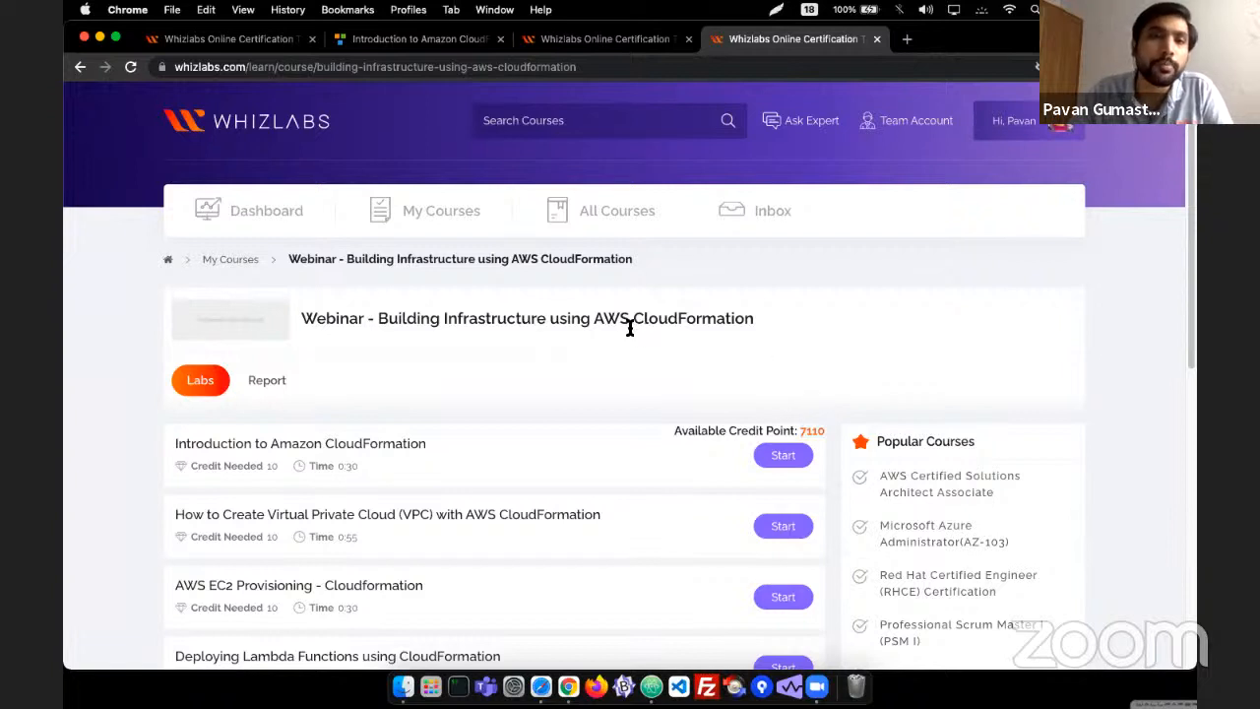
- Open the Introduction to Amazon CloudFormation lab from the webinar course's lab list
scroll(630, 333, down, 1)
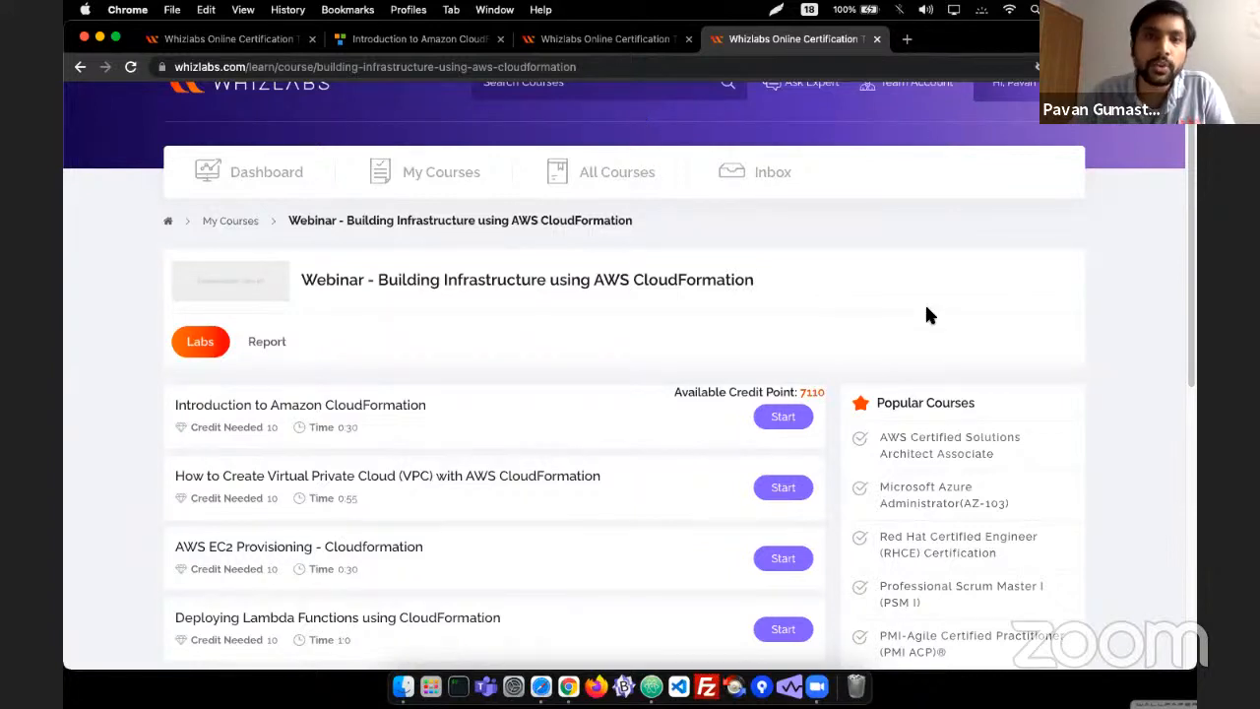
scroll(925, 315, down, 3)
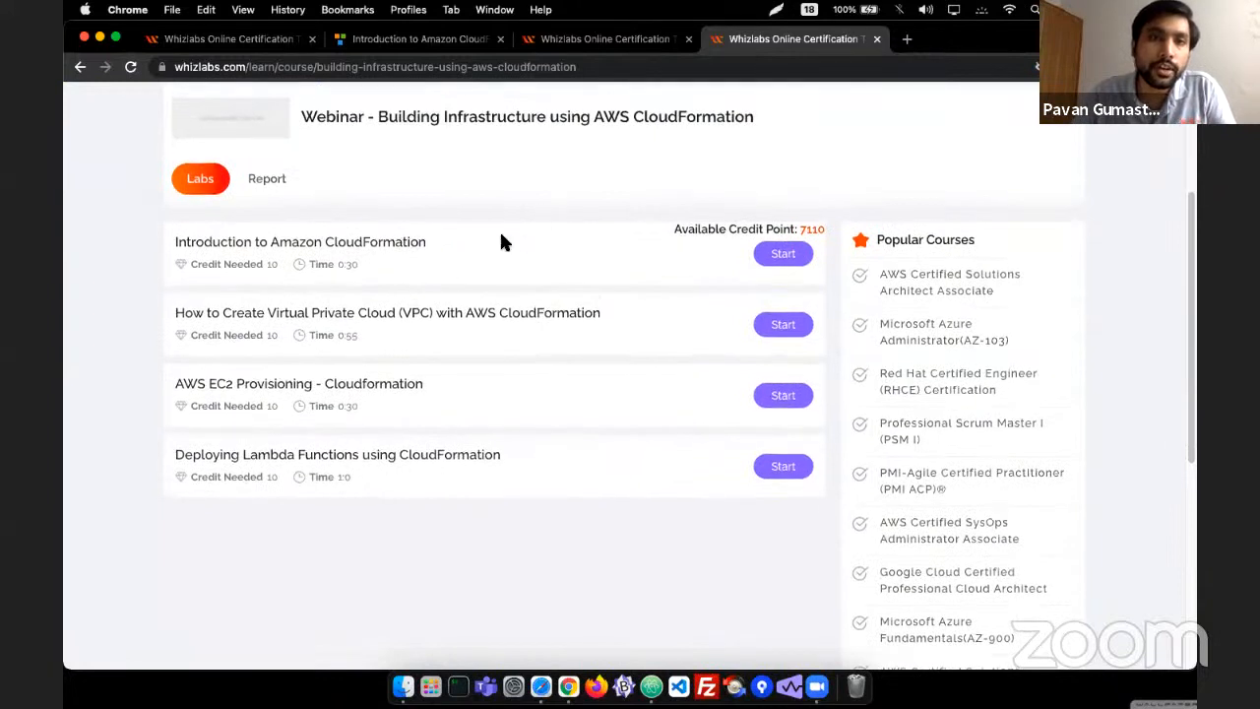
scroll(587, 284, up, 1)
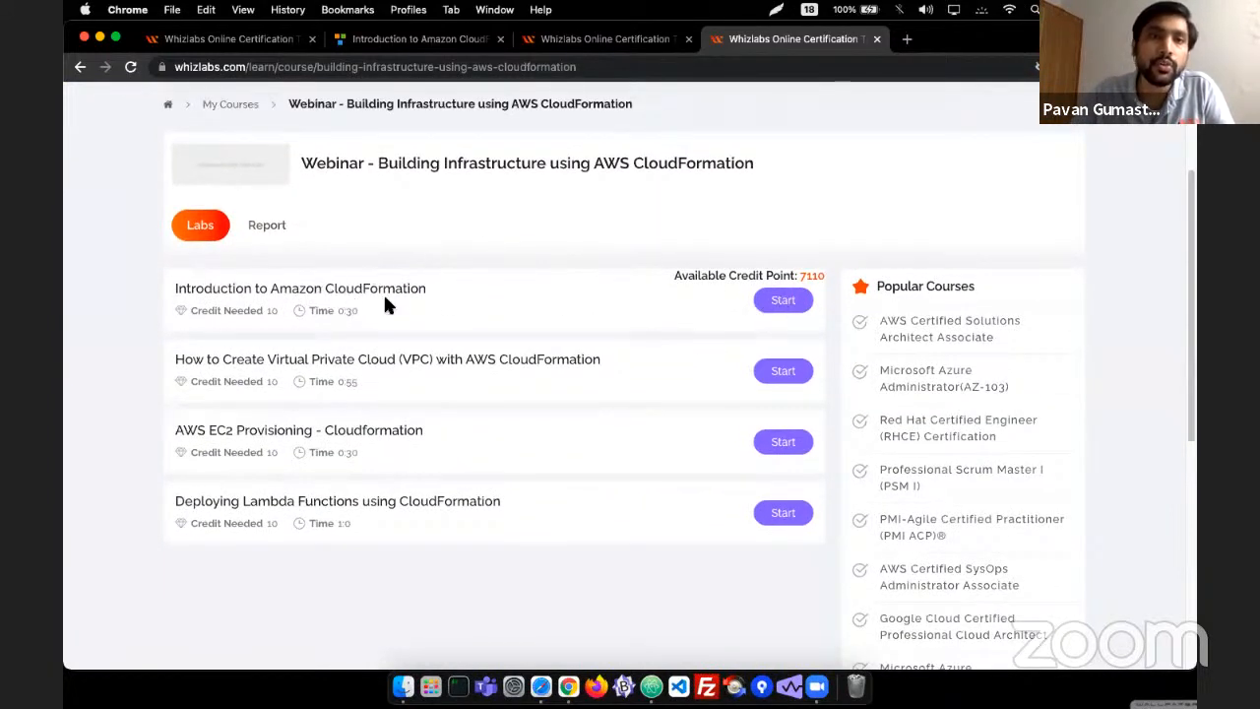
click(780, 301)
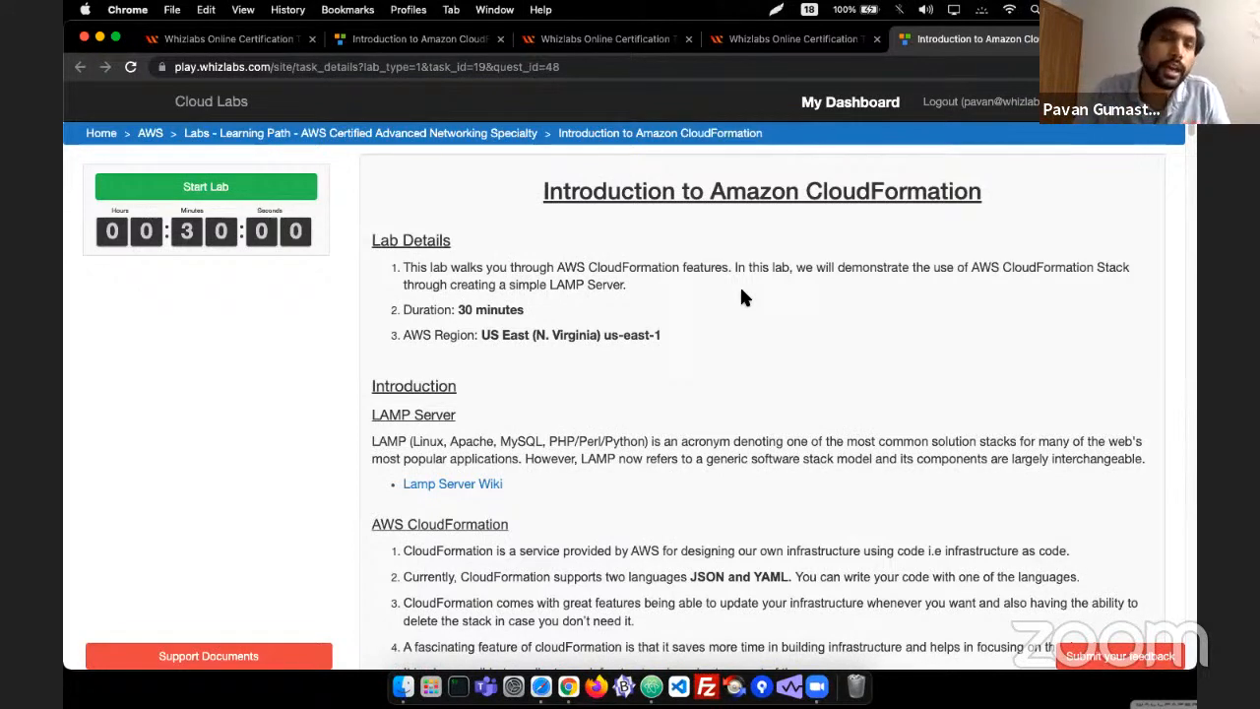
- Switch to the Safari presentation, go back to the slide asking whether AWS CloudFormation is IaaS, PaaS or SaaS, and return to the lab page
key(ctrl+Up)
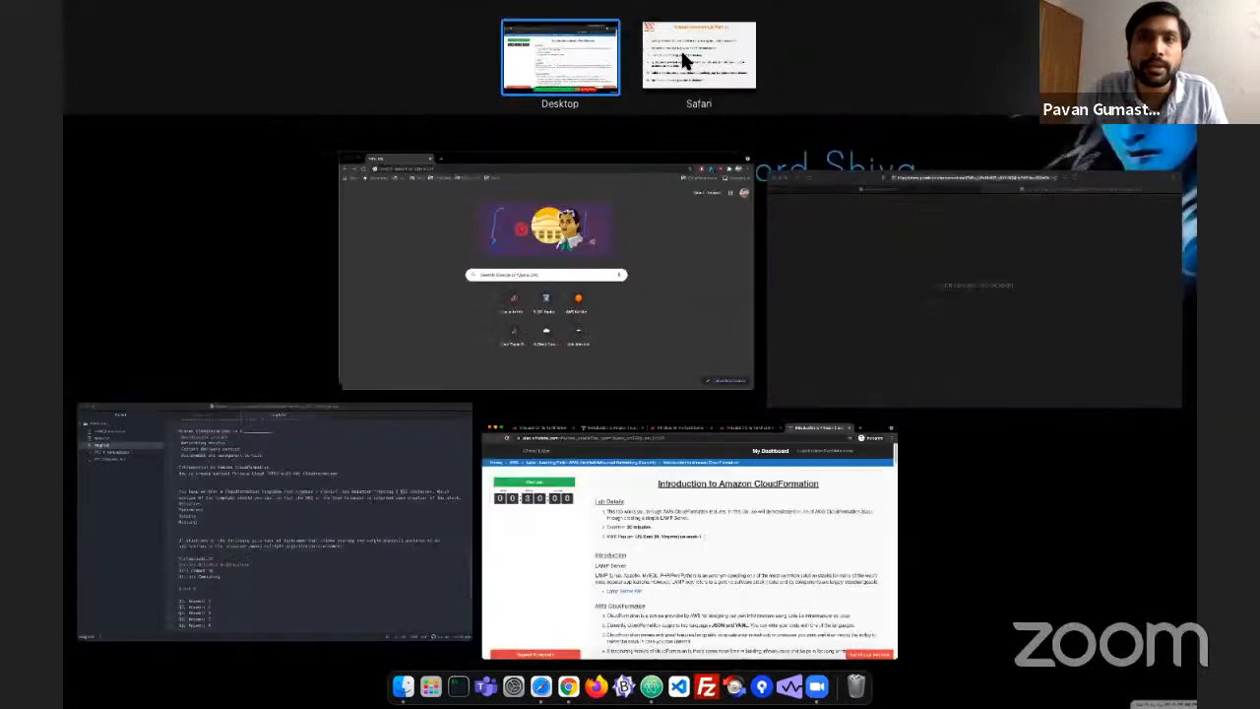
click(680, 48)
key(Left)
key(Left)
key(Left)
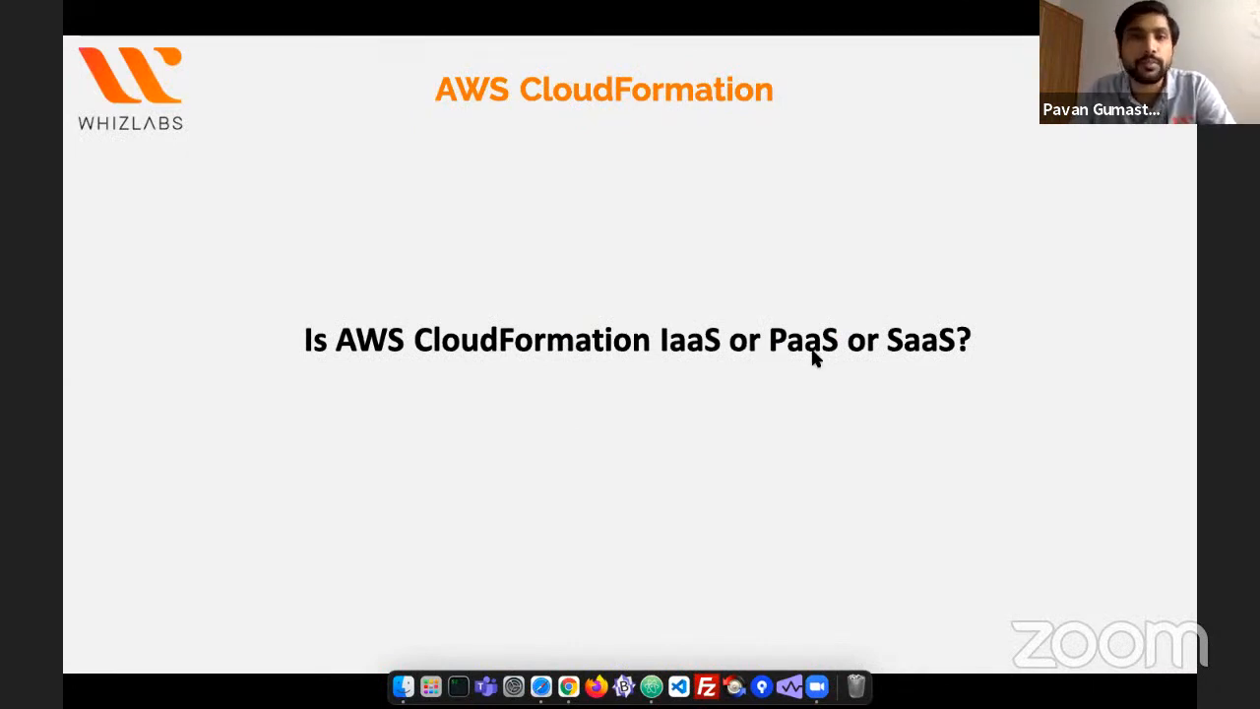
key(ctrl+Left)
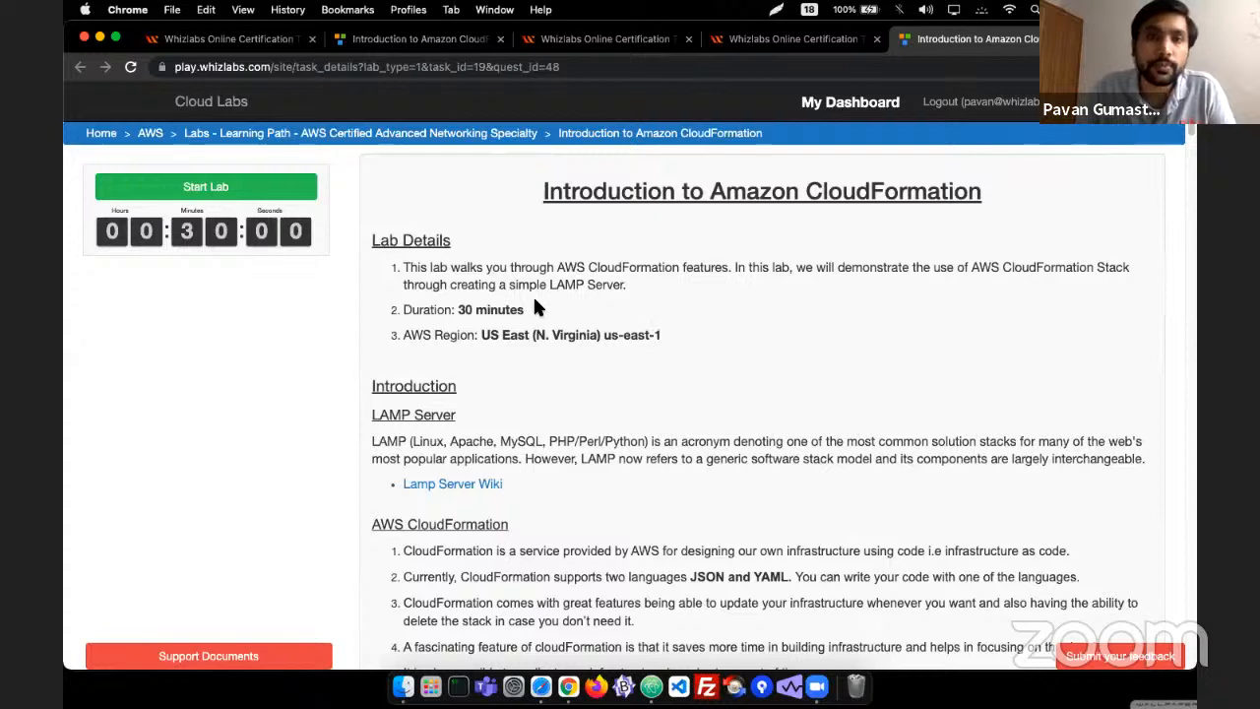
- Highlight the first Lab Details item and its words "LAMP Server" on the Introduction to Amazon CloudFormation page
drag(409, 268, 522, 306)
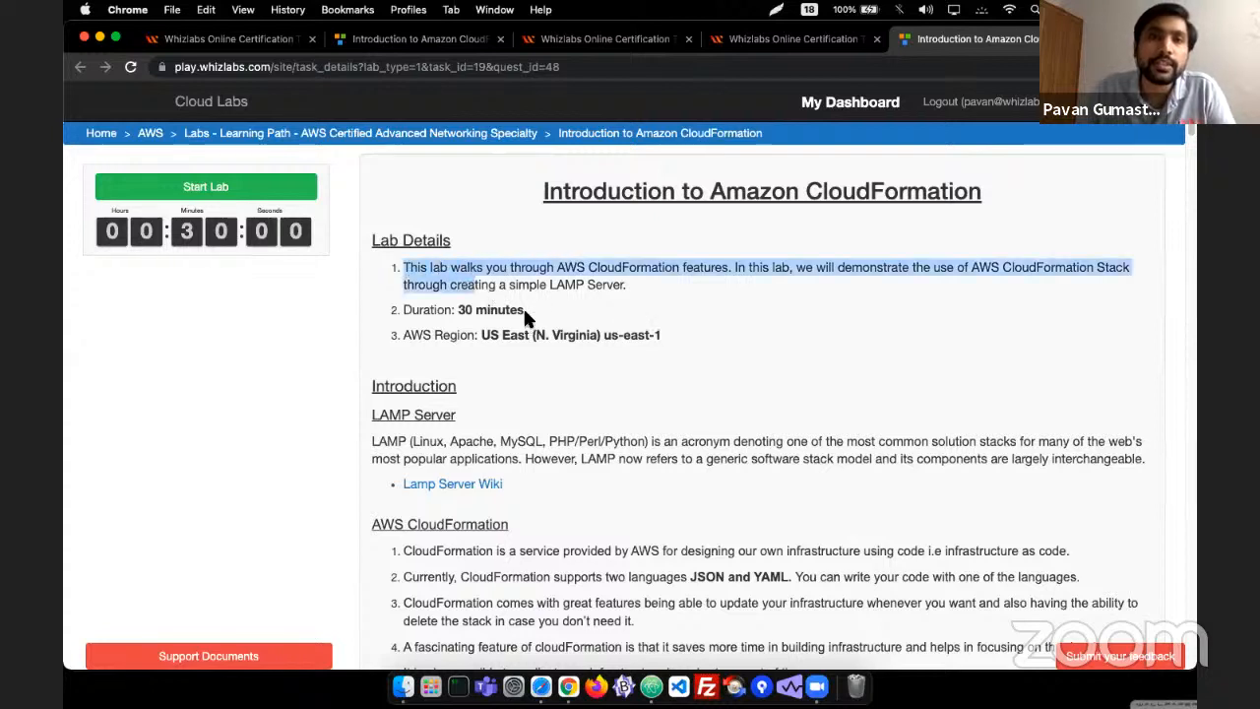
click(532, 285)
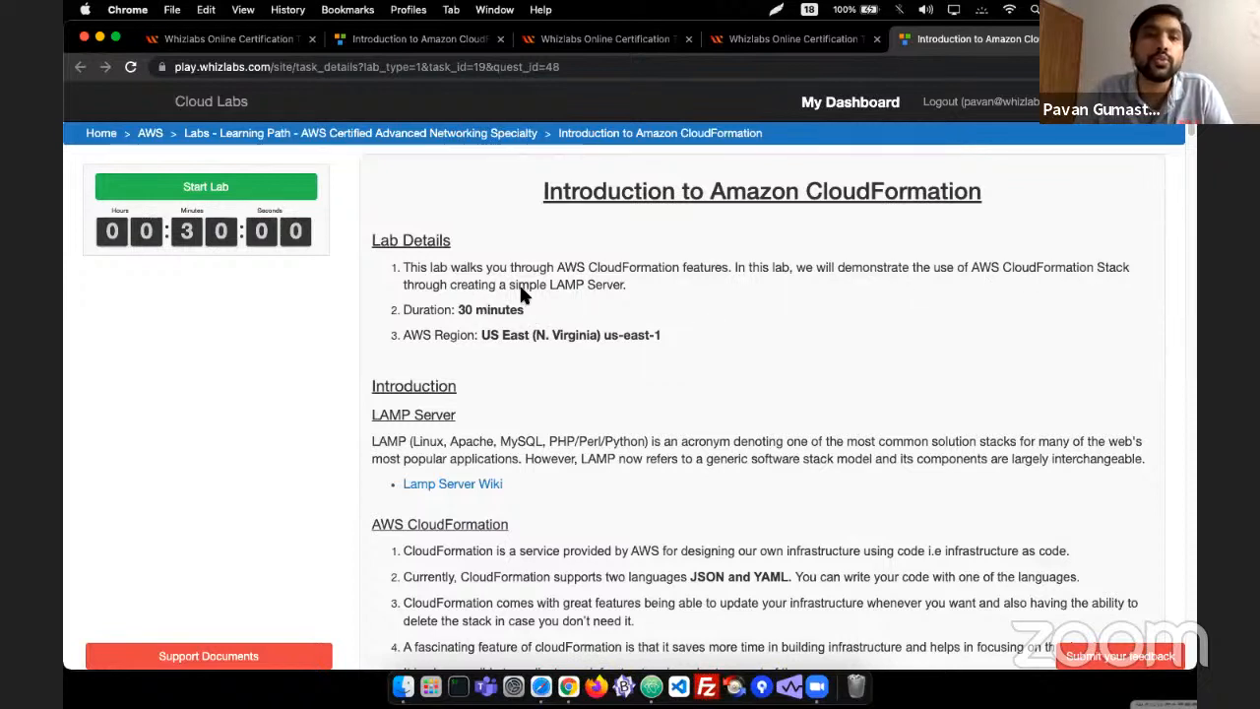
drag(552, 285, 627, 285)
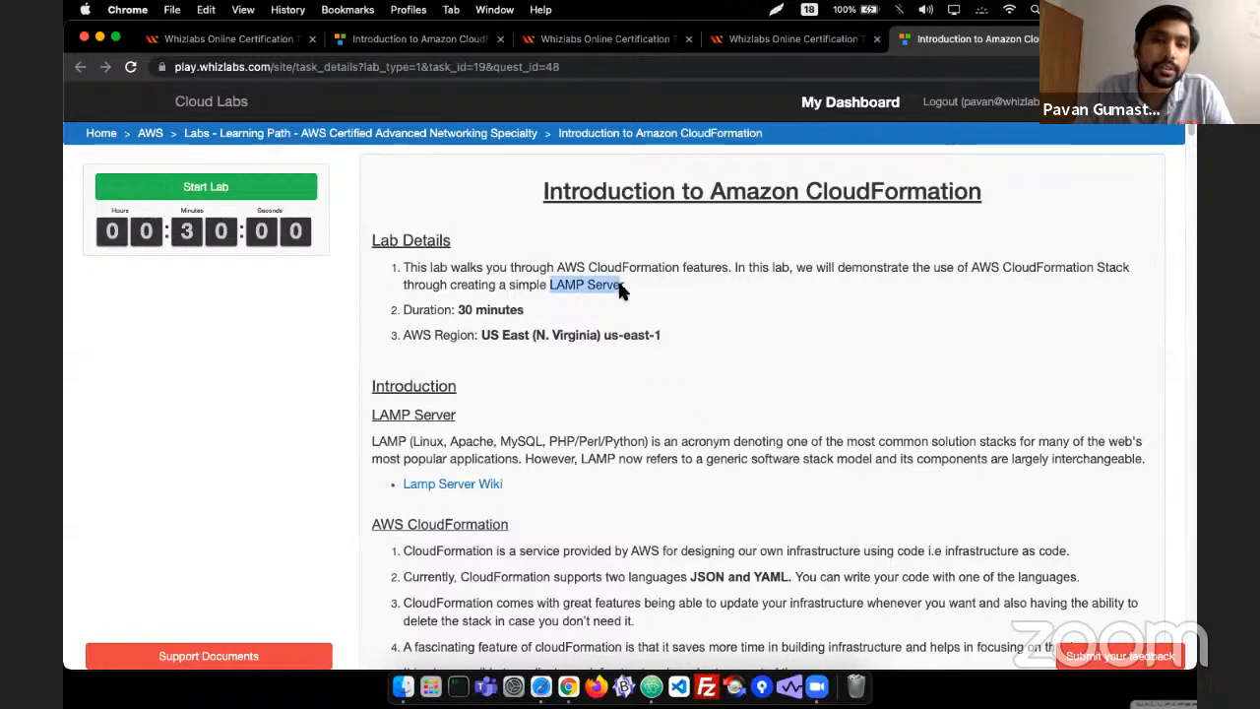
click(704, 308)
scroll(620, 303, down, 1)
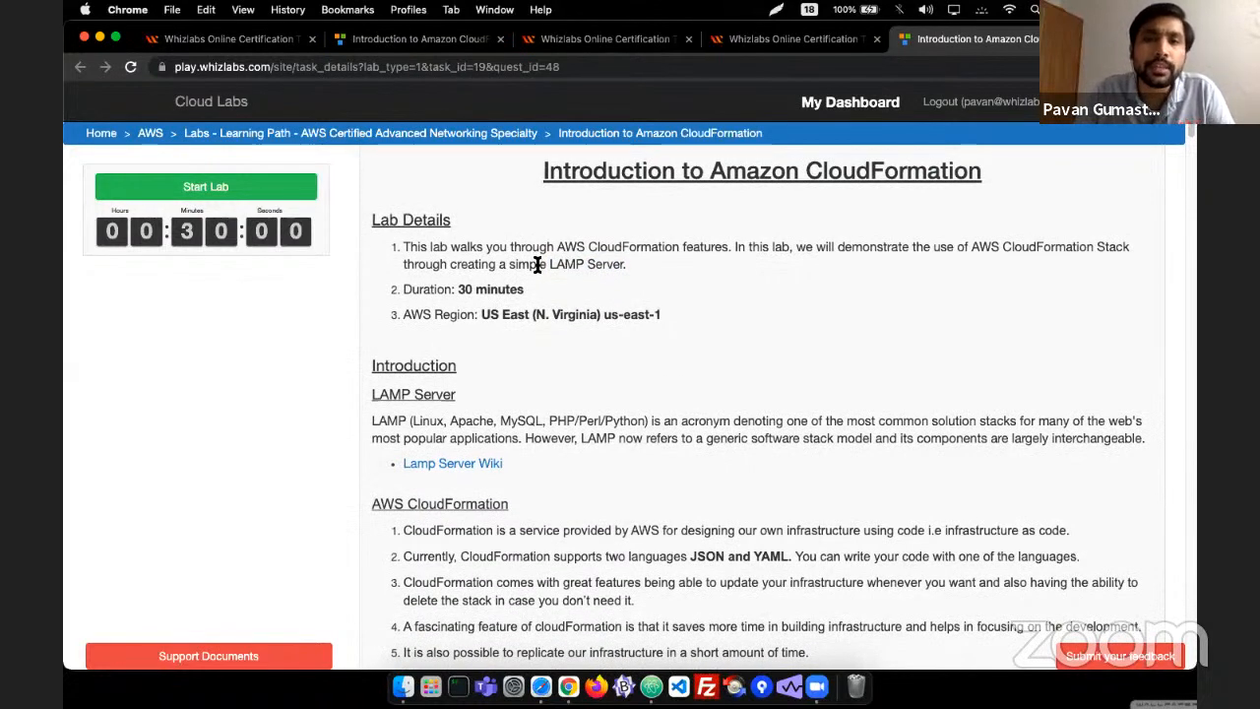
drag(549, 264, 626, 266)
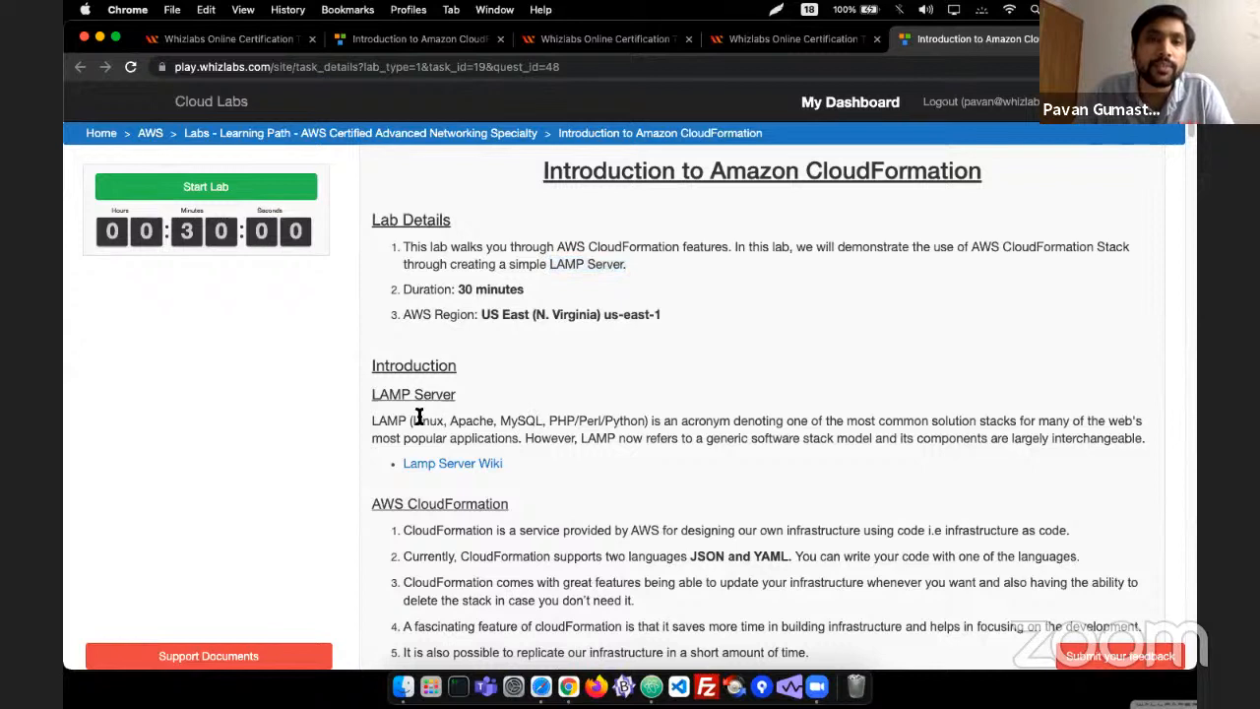
- Highlight the LAMP components Linux, Apache, MySQL and PHP one by one in the LAMP Server paragraph, and clear the selection
drag(456, 421, 579, 420)
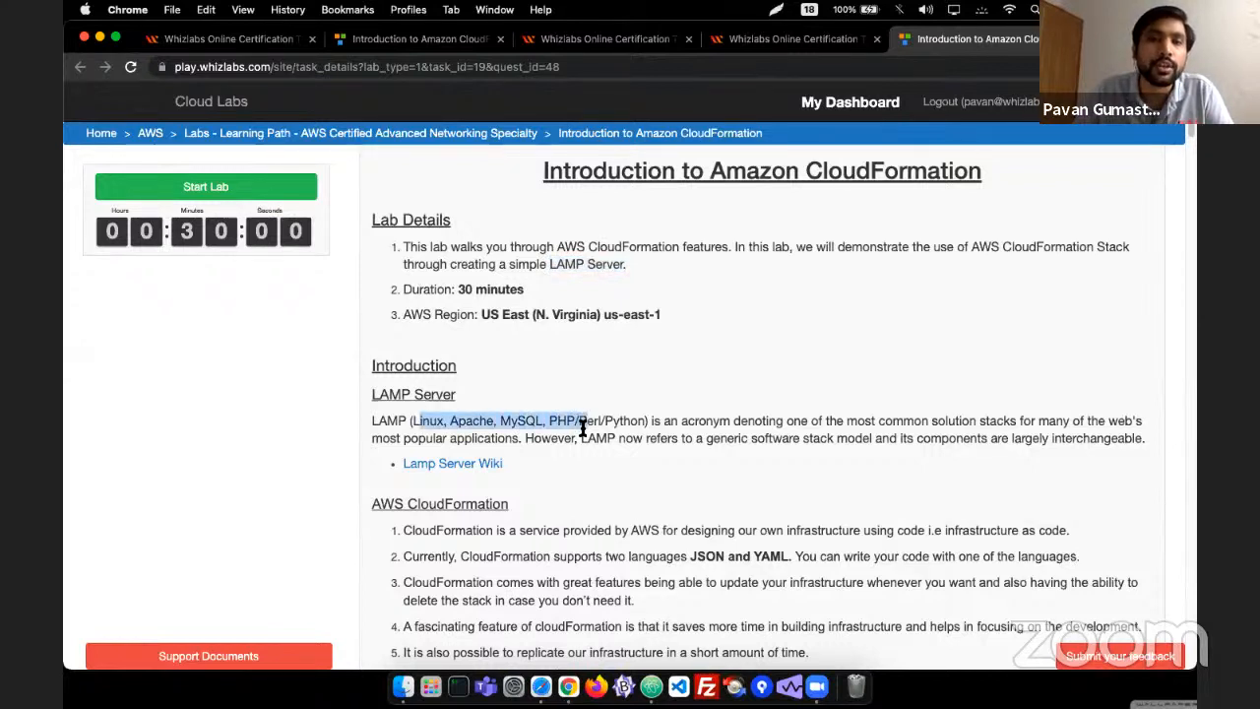
click(587, 436)
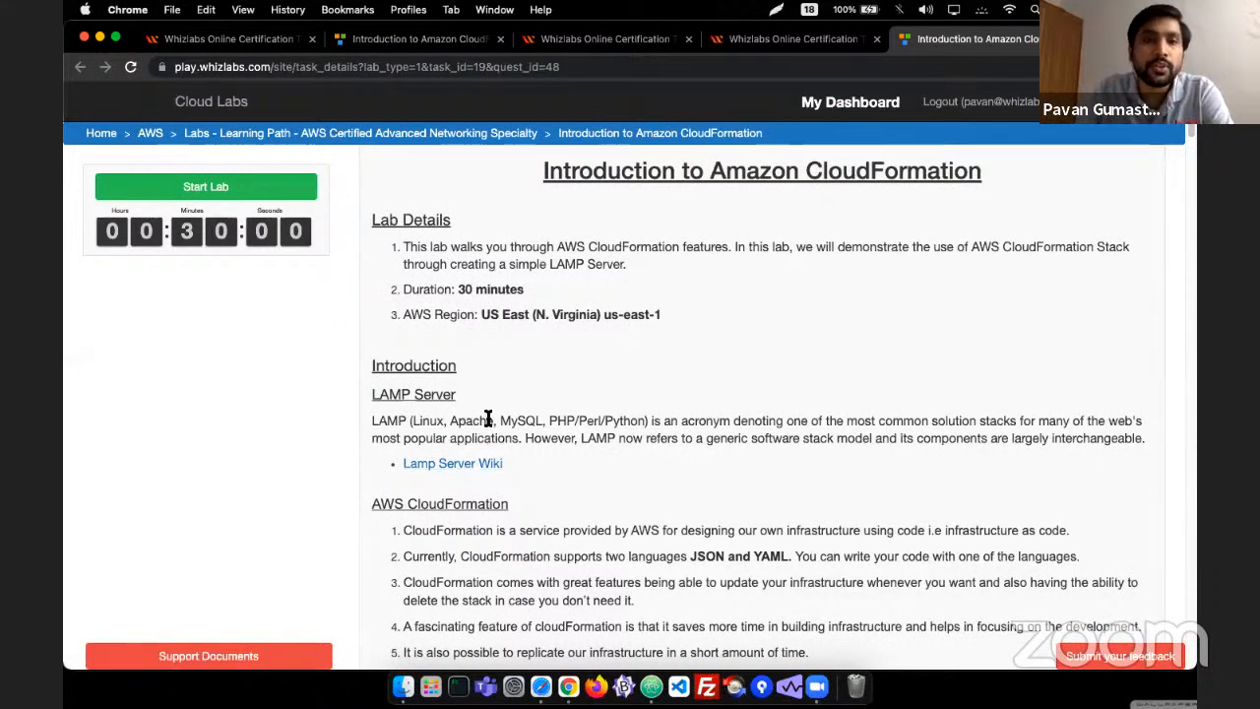
scroll(632, 396, down, 1)
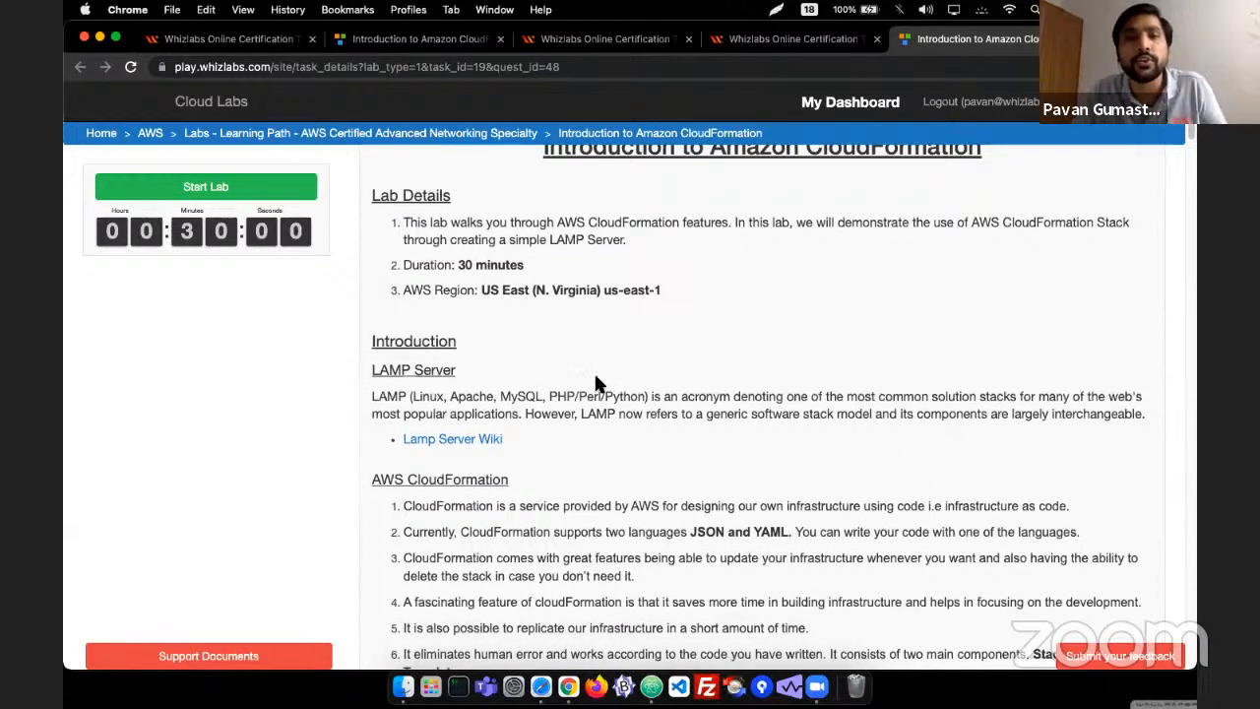
double_click(432, 397)
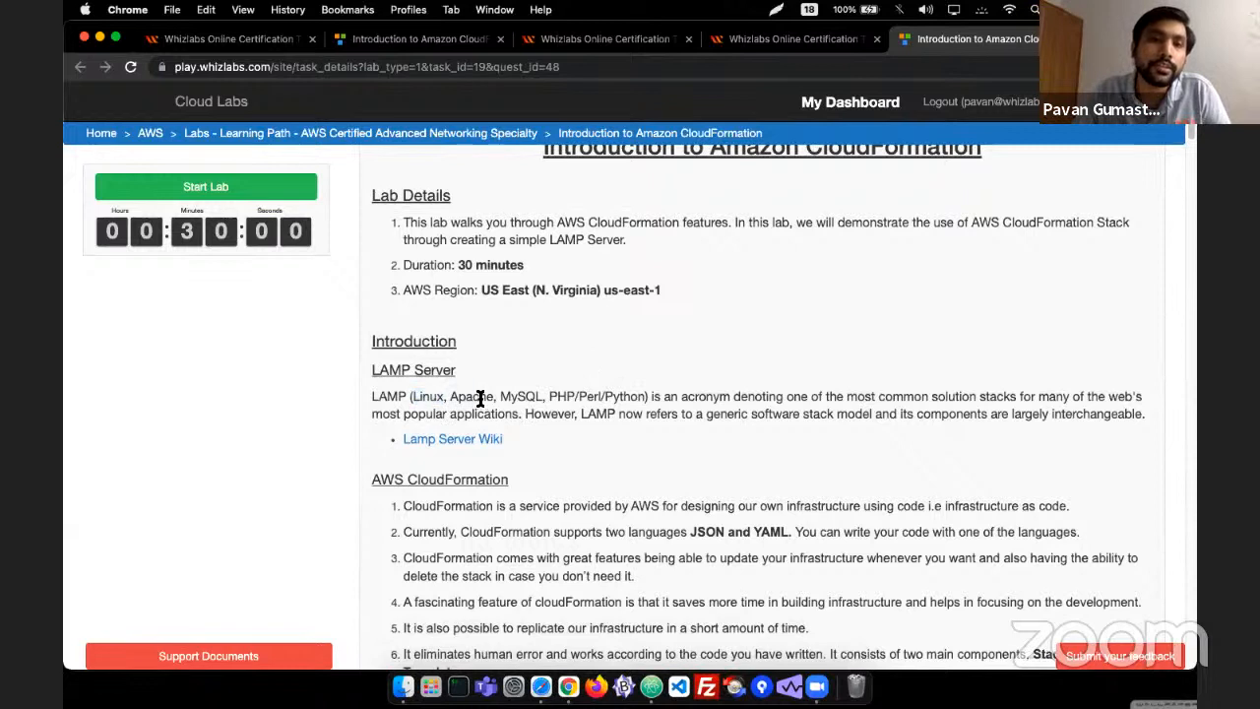
double_click(479, 396)
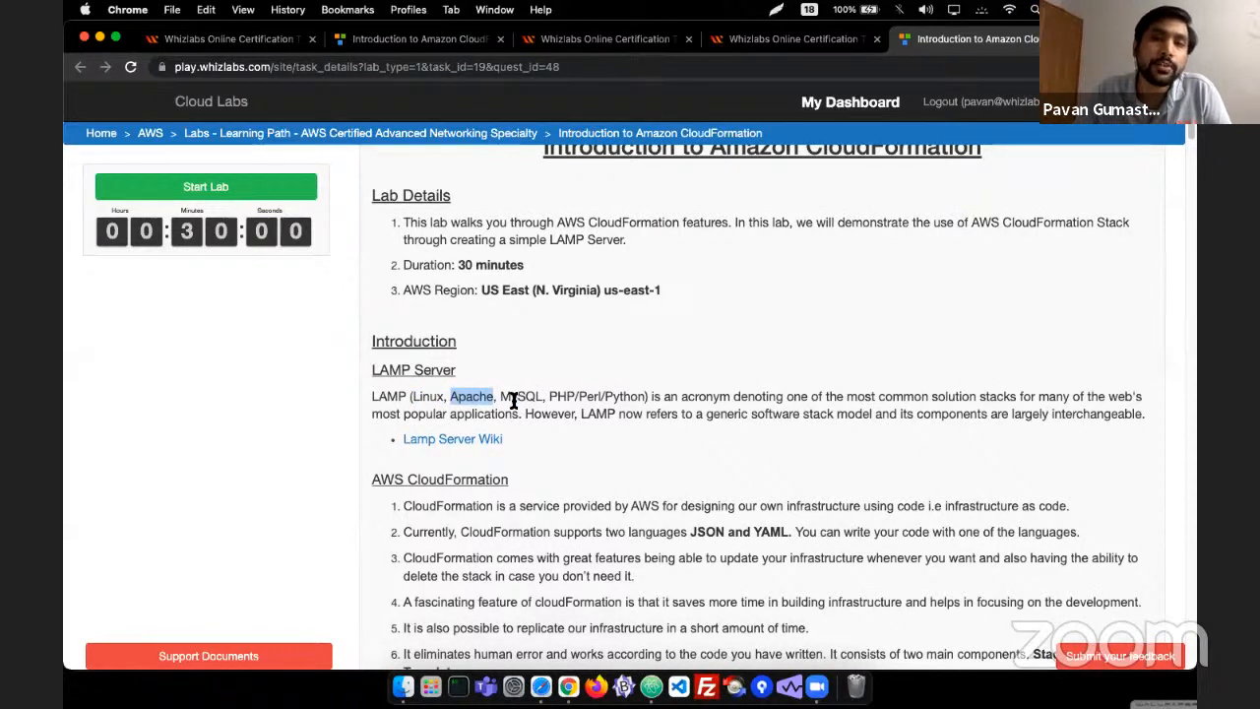
double_click(521, 396)
double_click(560, 397)
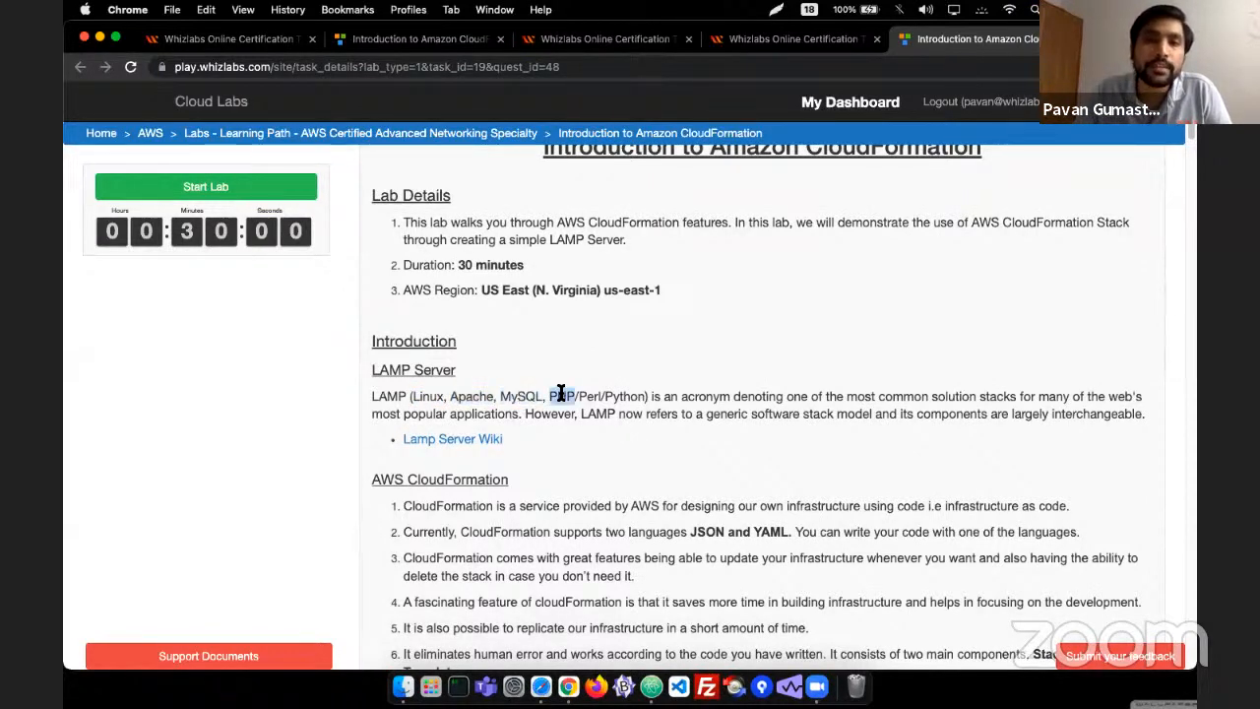
click(659, 441)
- Review the AWS CloudFormation section, highlight items 3 and 4, clear the selection, and continue to the CloudFormation Template section
scroll(620, 463, down, 3)
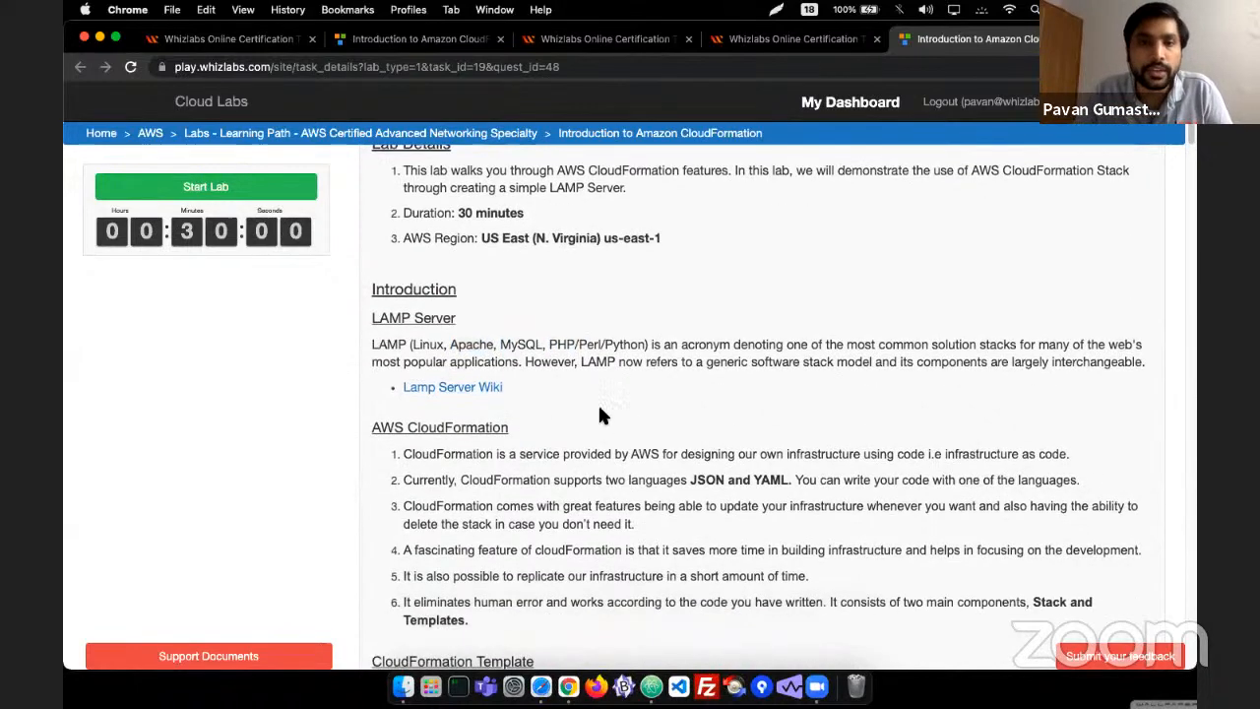
scroll(600, 421, down, 2)
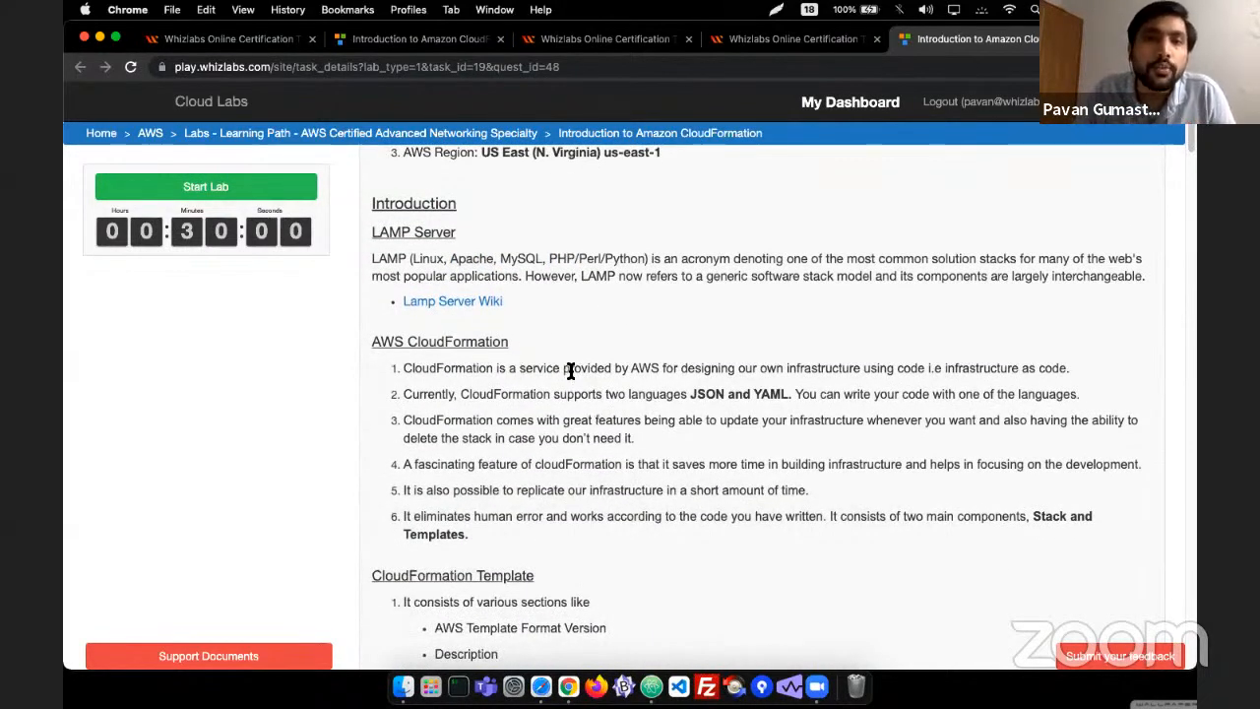
scroll(586, 384, down, 2)
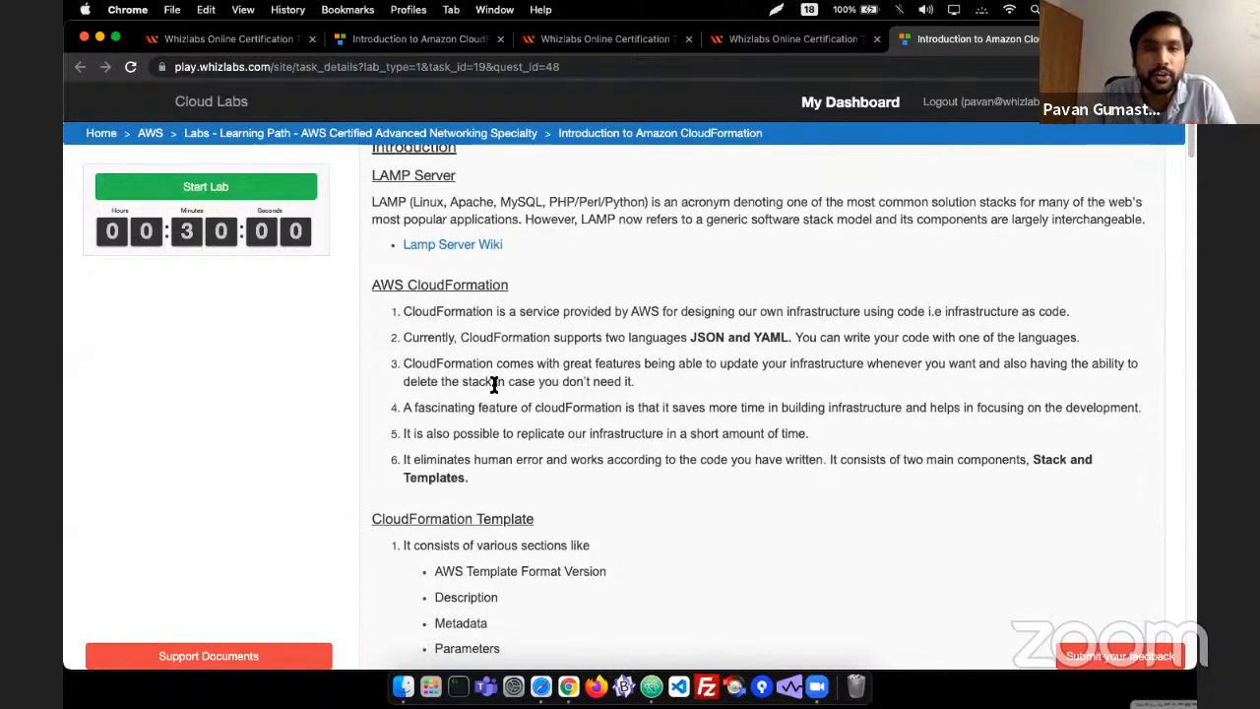
scroll(494, 346, down, 1)
drag(438, 336, 540, 396)
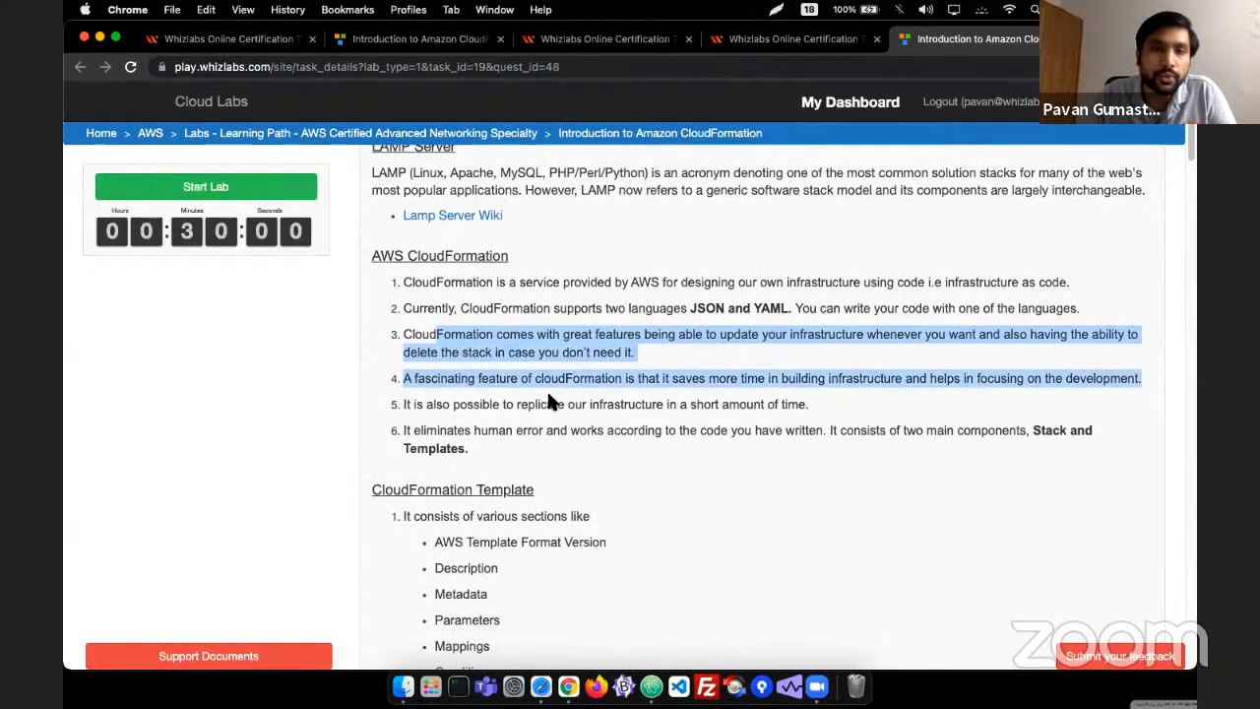
scroll(556, 428, down, 5)
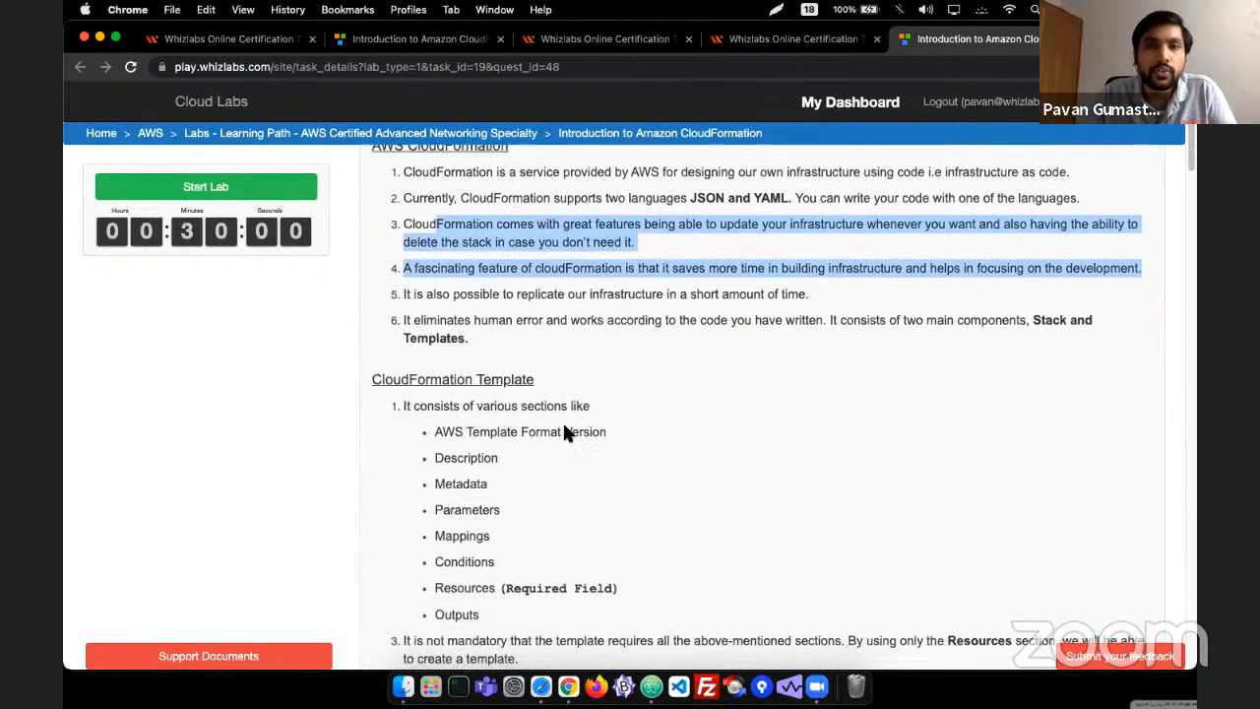
click(581, 410)
scroll(473, 300, down, 2)
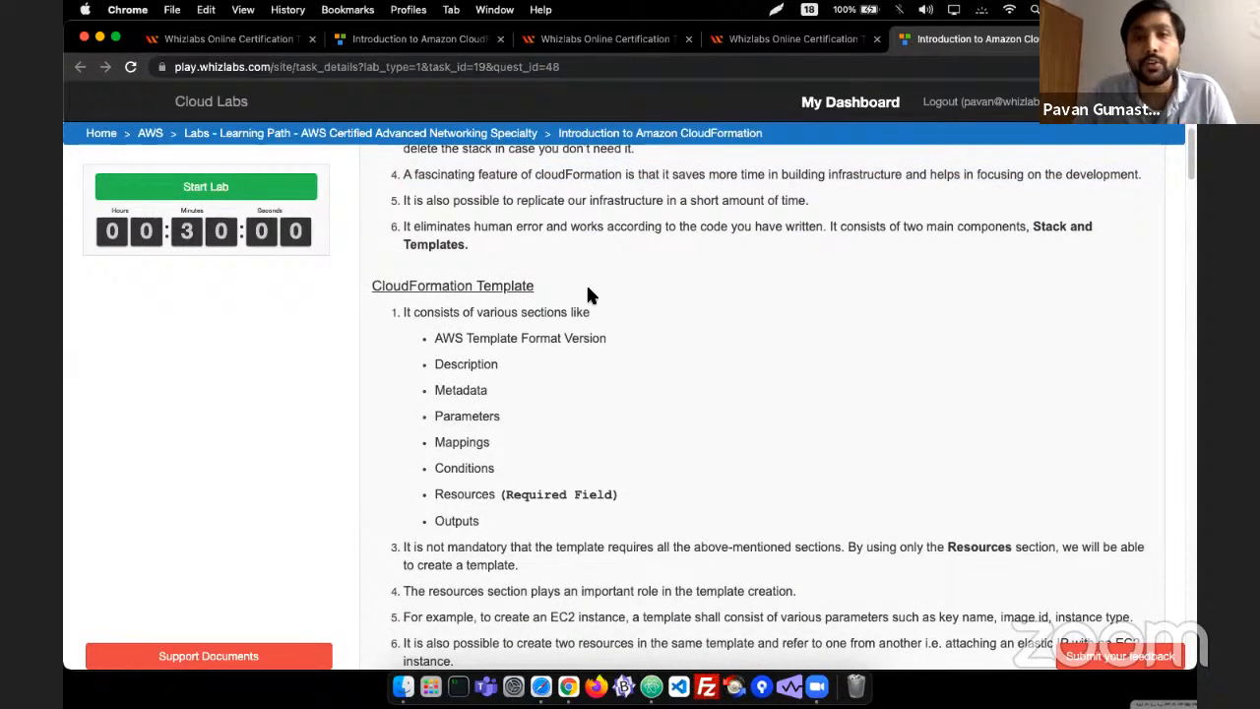
- Switch to the Safari presentation, show the Understanding AWS CloudFormation slide, and return to the lab page
key(super+Tab)
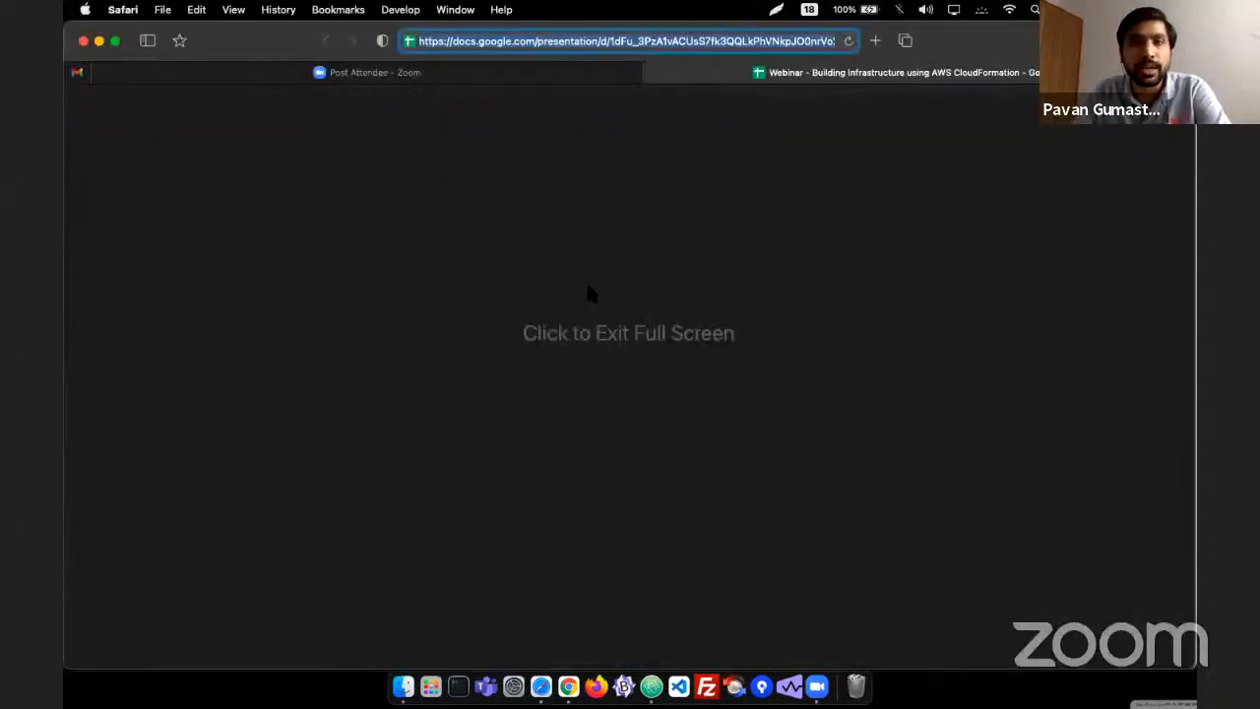
key(super+Tab)
key(ctrl+Up)
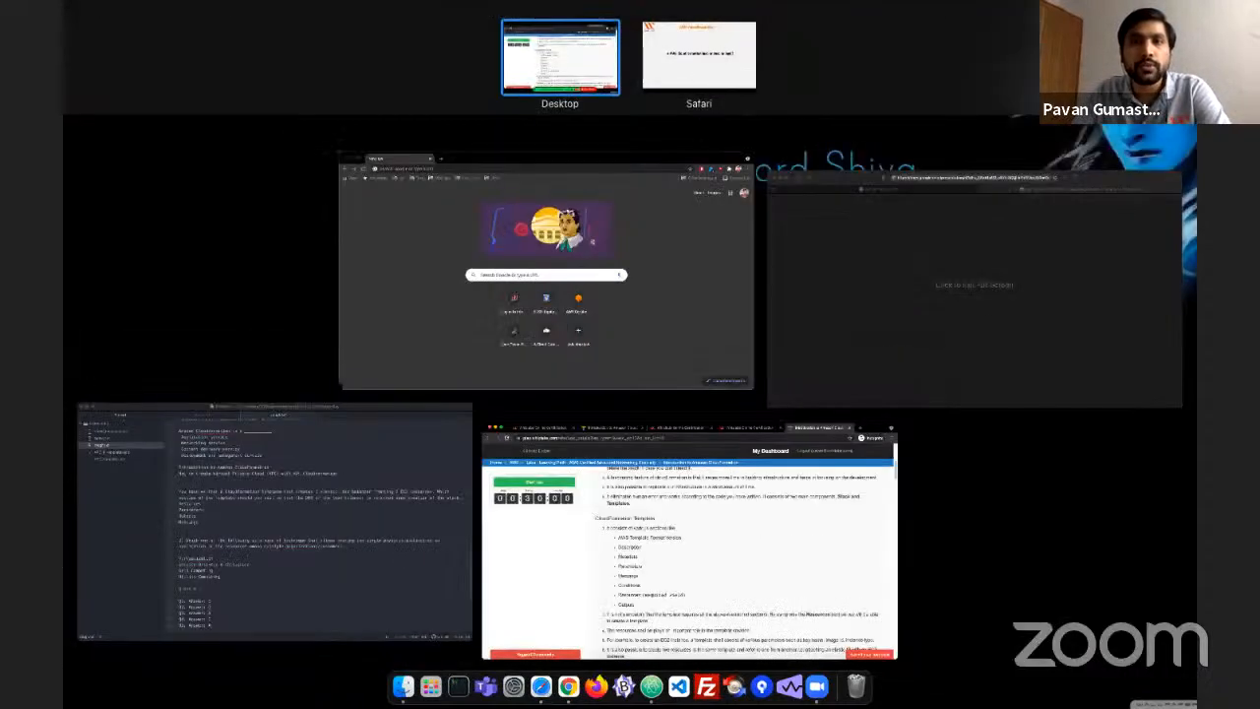
click(695, 59)
key(Right)
key(Left)
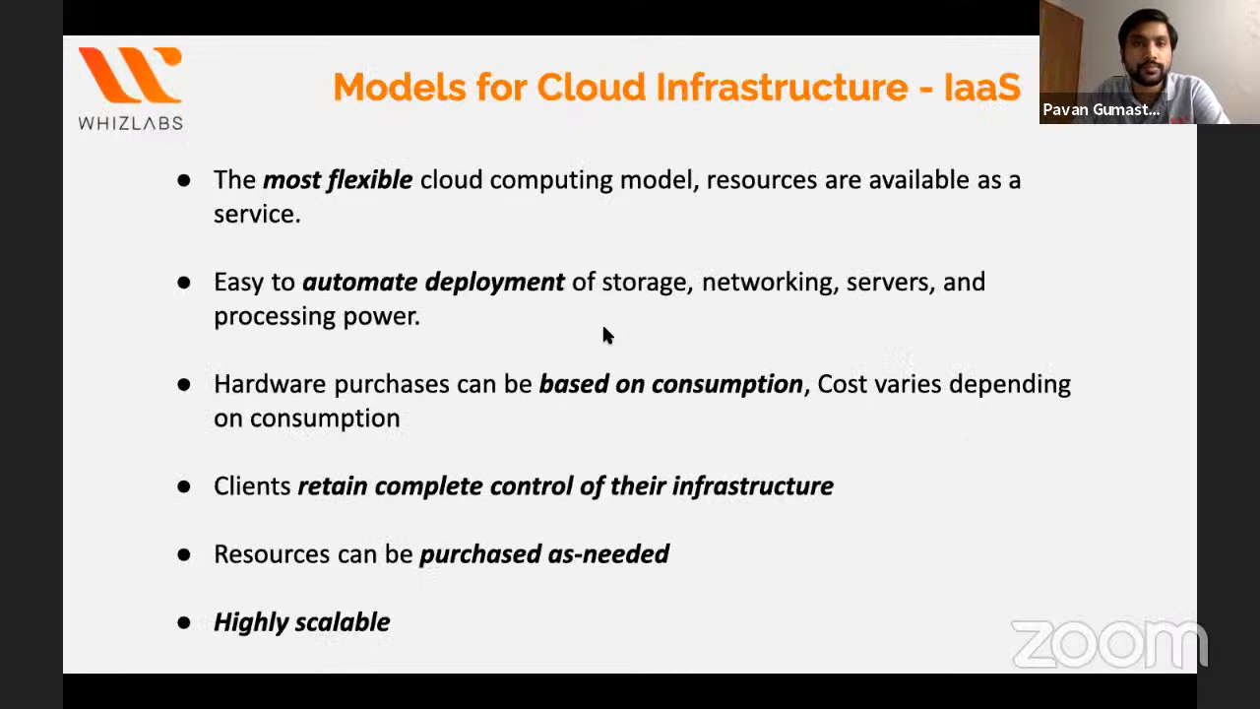
key(Right)
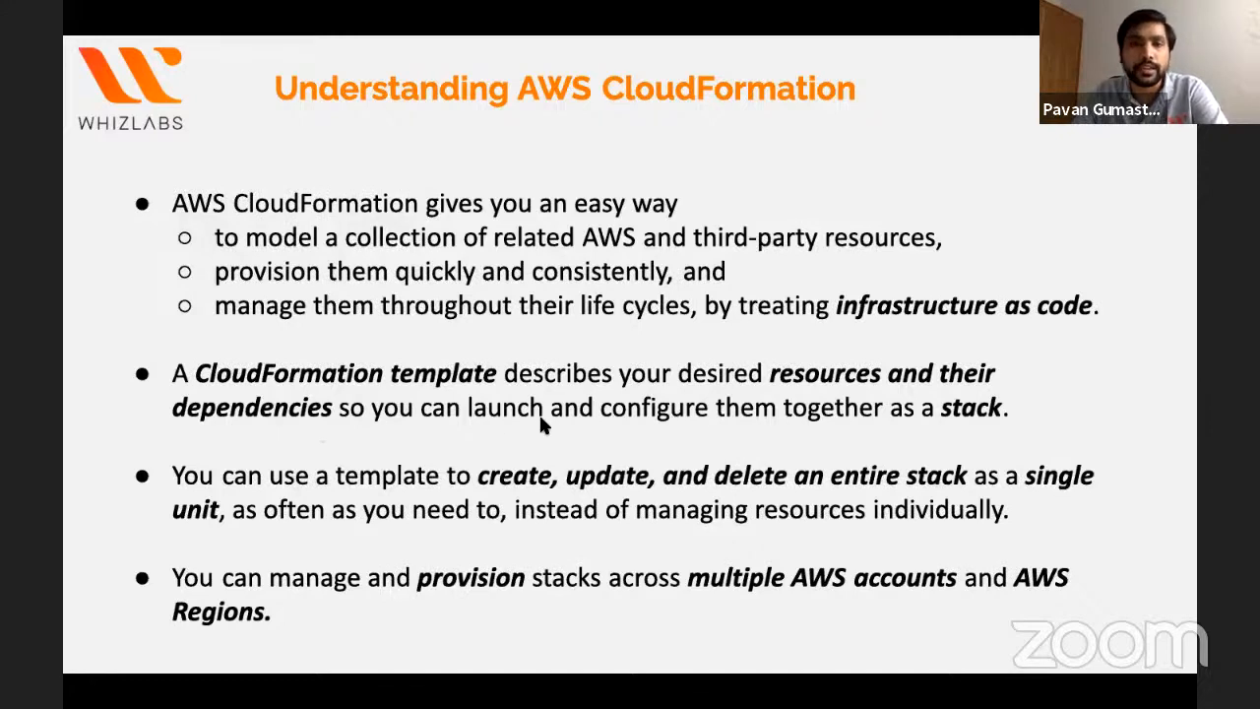
key(ctrl+Left)
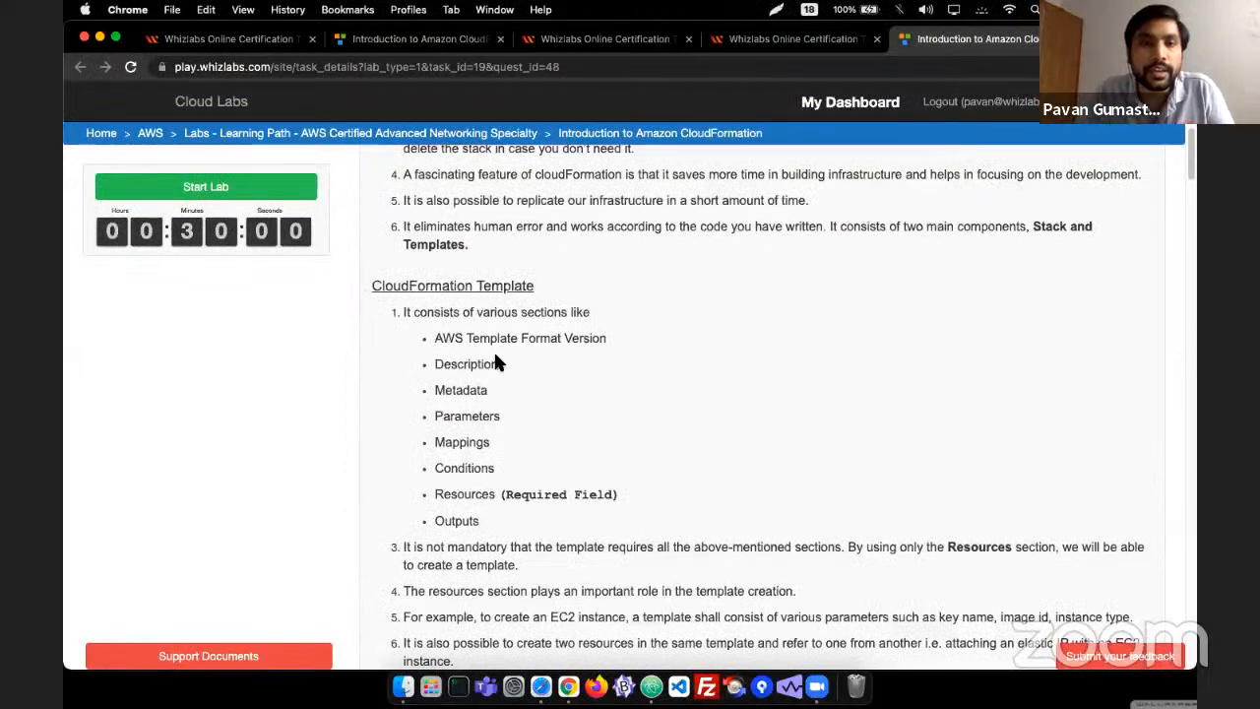
- Highlight each entry in the CloudFormation Template section list in turn, from AWS Template Format Version to Outputs
drag(444, 337, 583, 345)
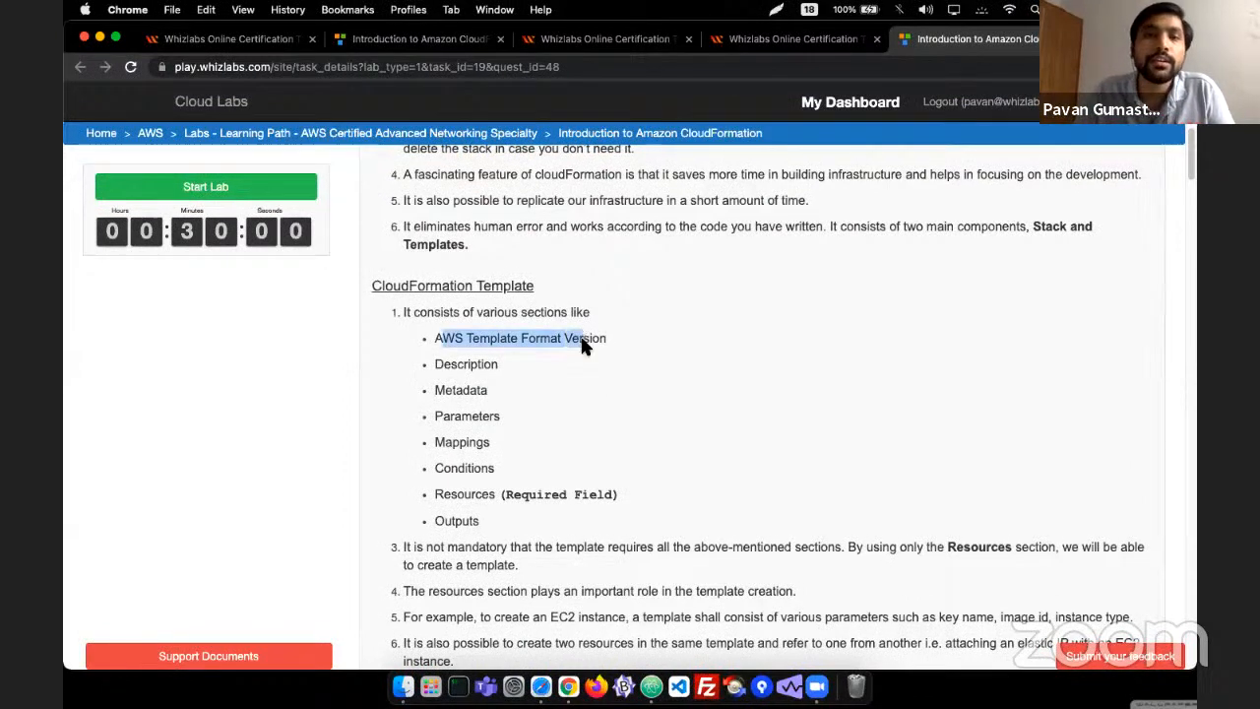
double_click(455, 362)
double_click(461, 391)
double_click(467, 415)
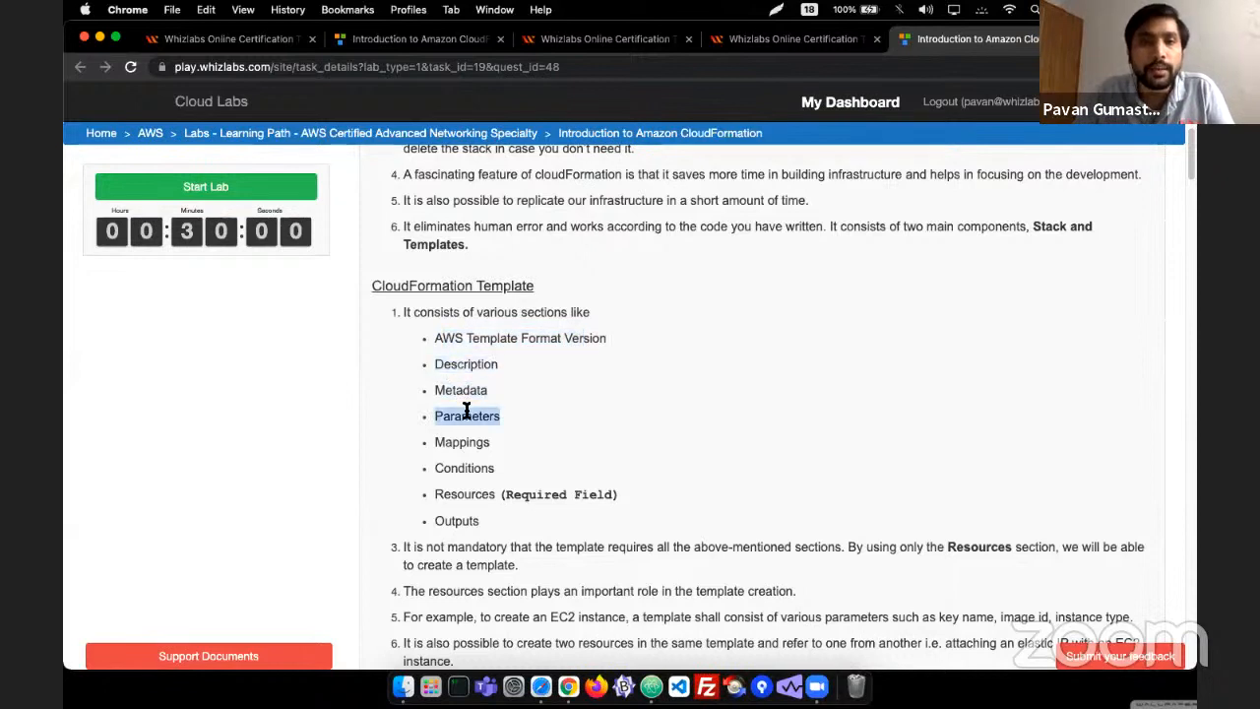
double_click(462, 442)
double_click(473, 468)
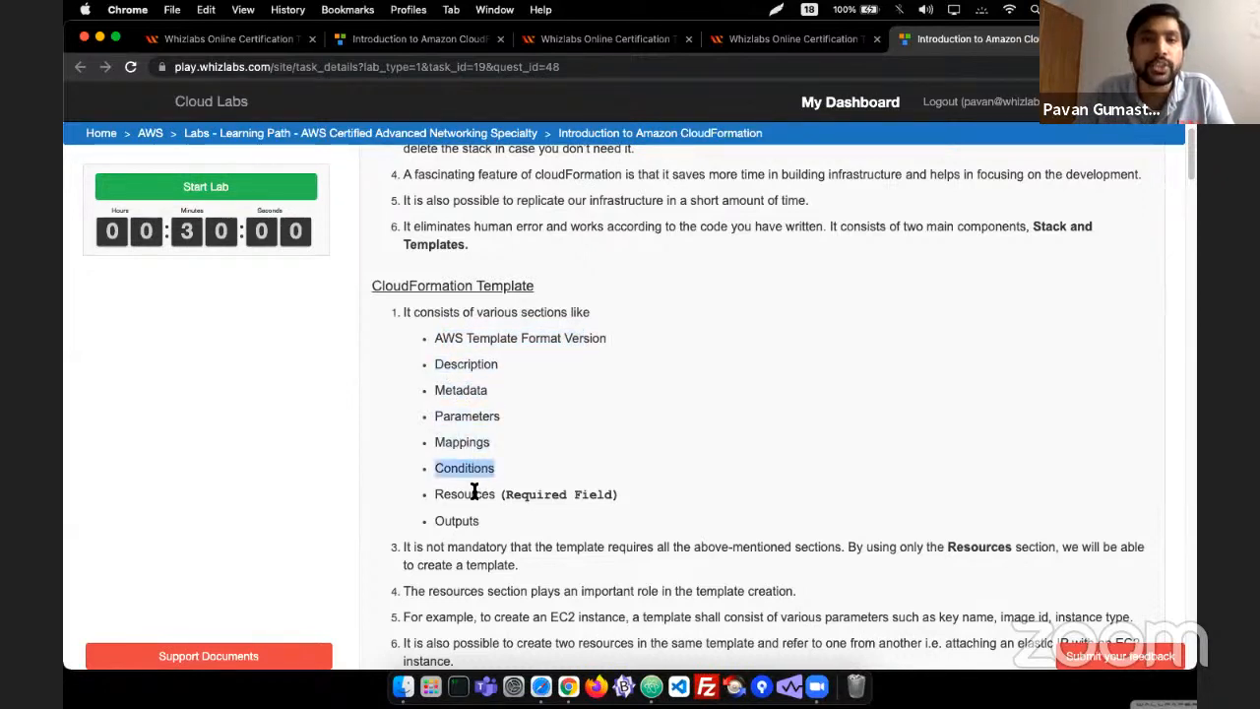
double_click(472, 492)
double_click(459, 520)
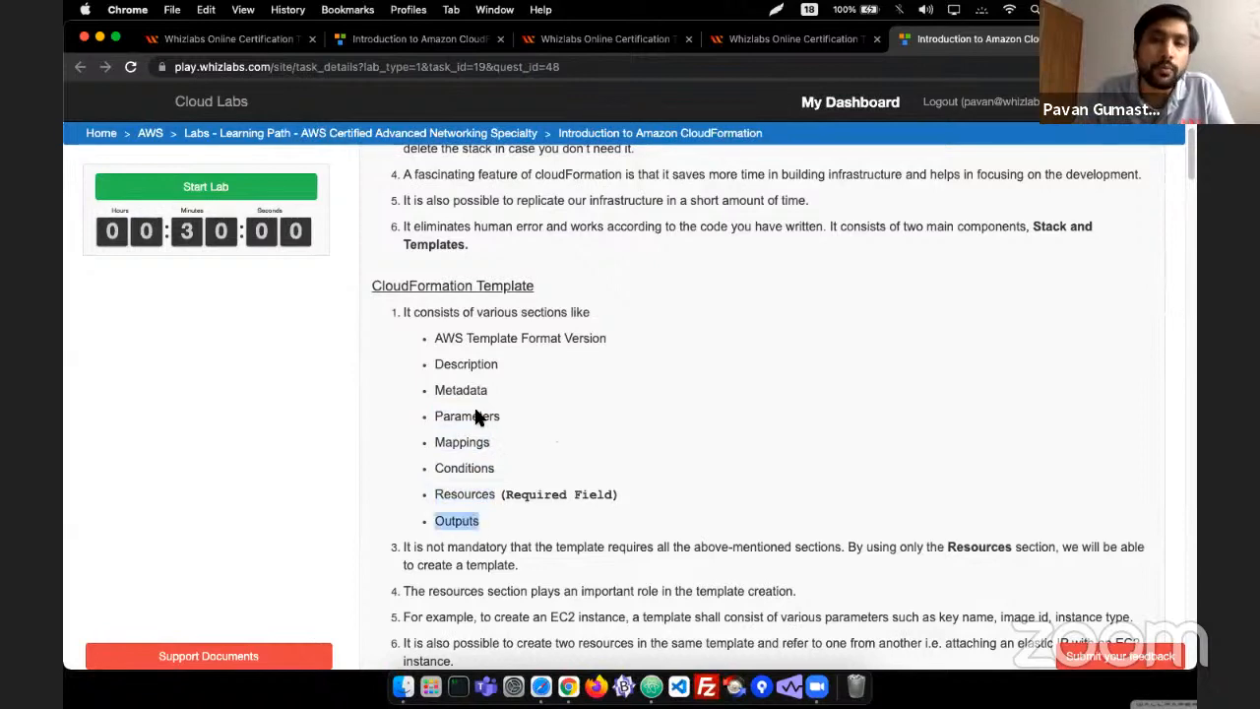
- Highlight the required Resources section and review the template notes down to the CloudFormation Stack section
scroll(478, 436, down, 5)
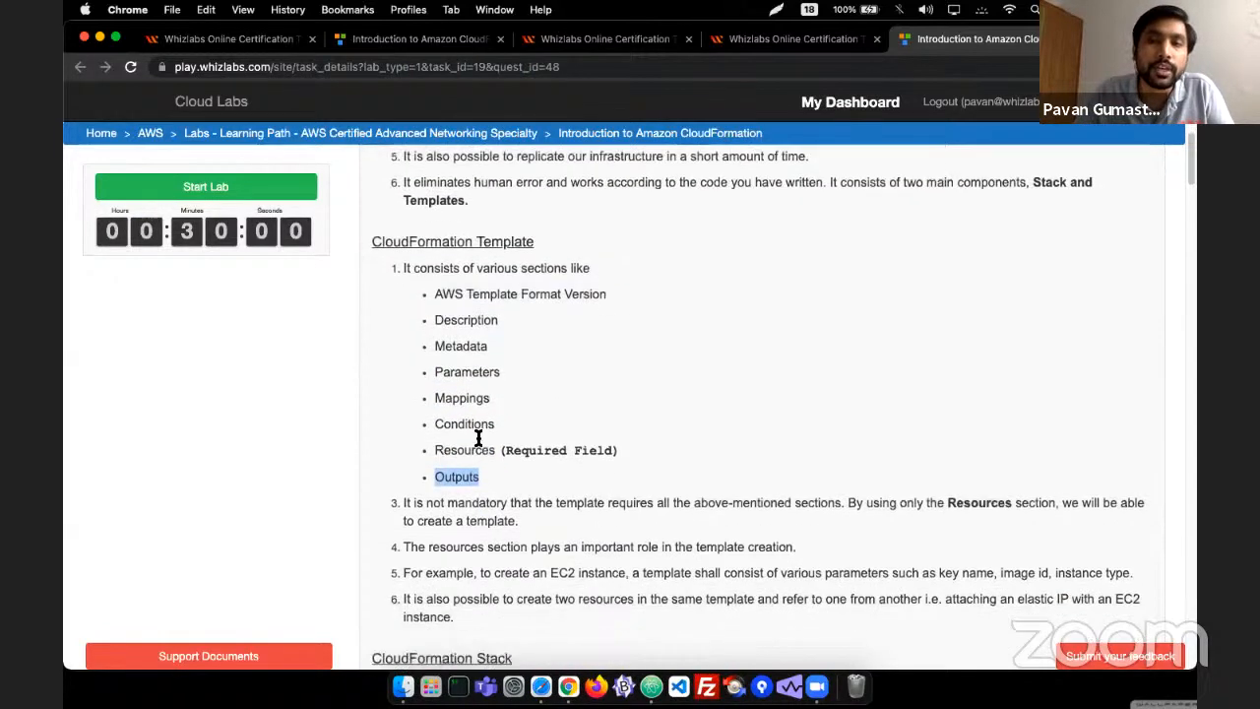
scroll(487, 436, down, 1)
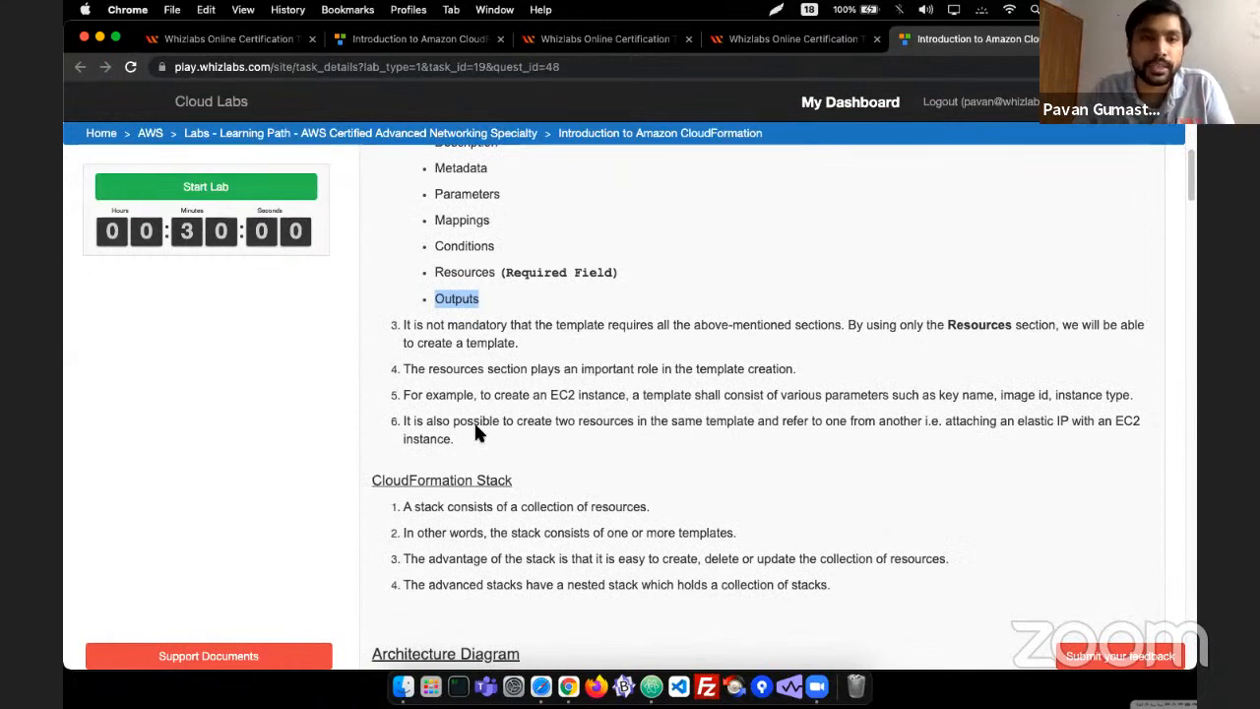
scroll(473, 424, down, 1)
double_click(470, 262)
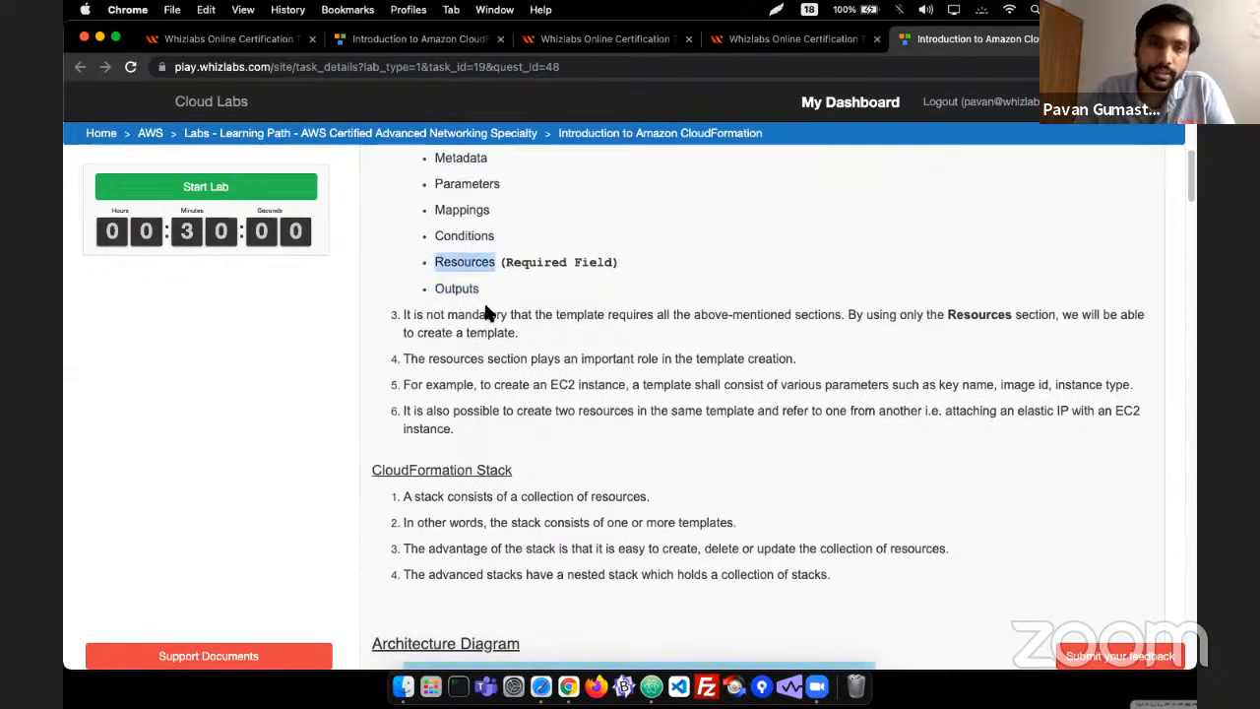
scroll(538, 415, up, 1)
scroll(499, 343, up, 1)
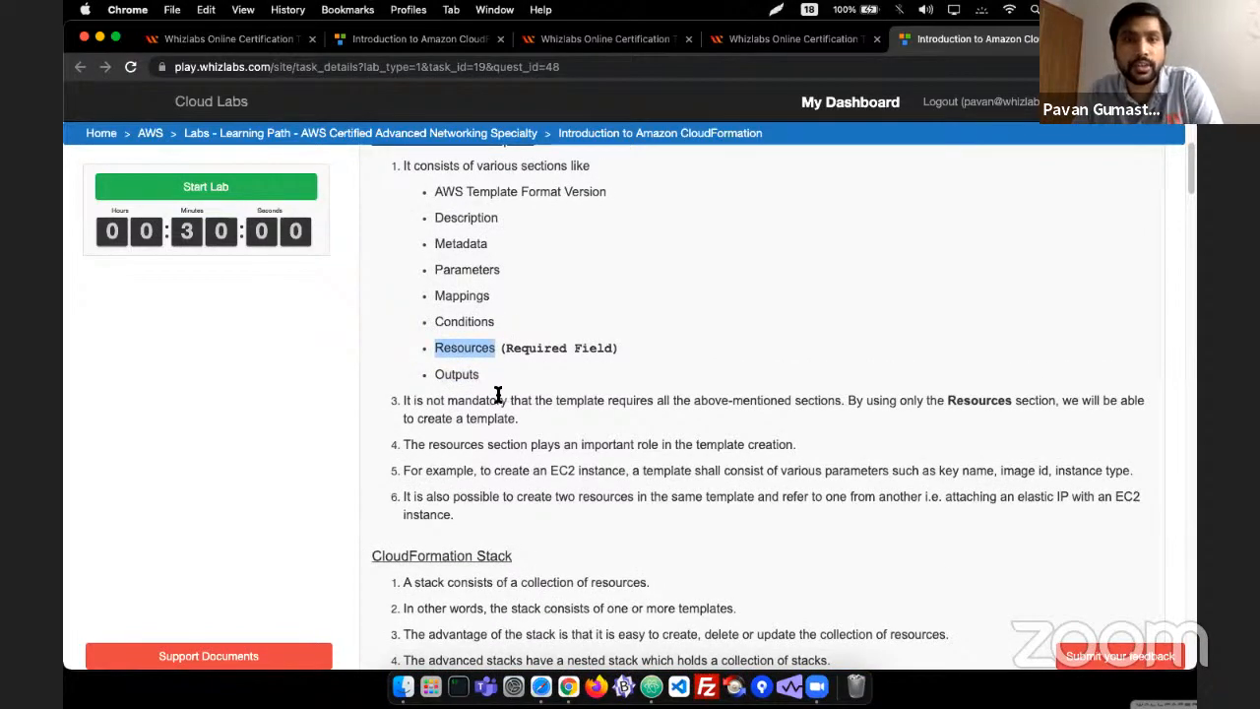
scroll(497, 396, down, 3)
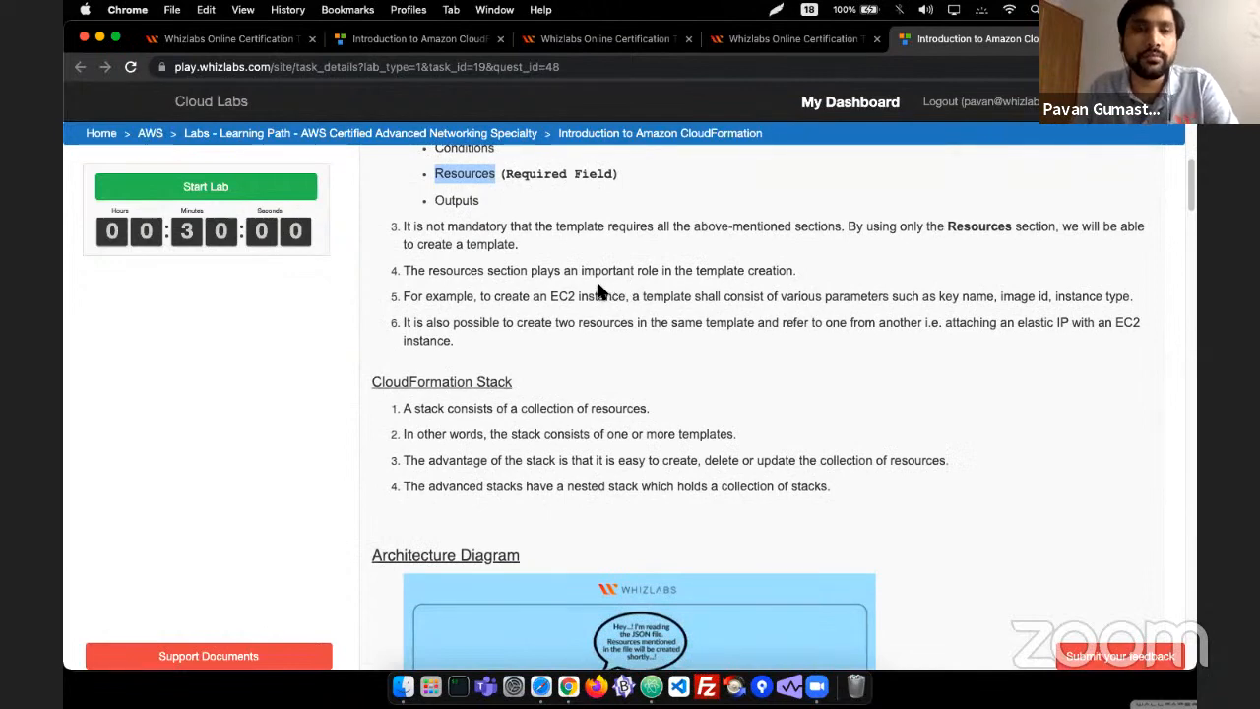
- Start the Introduction to Amazon CloudFormation lab, open its AWS console sign-in page, and return to the lab page
scroll(591, 286, up, 10)
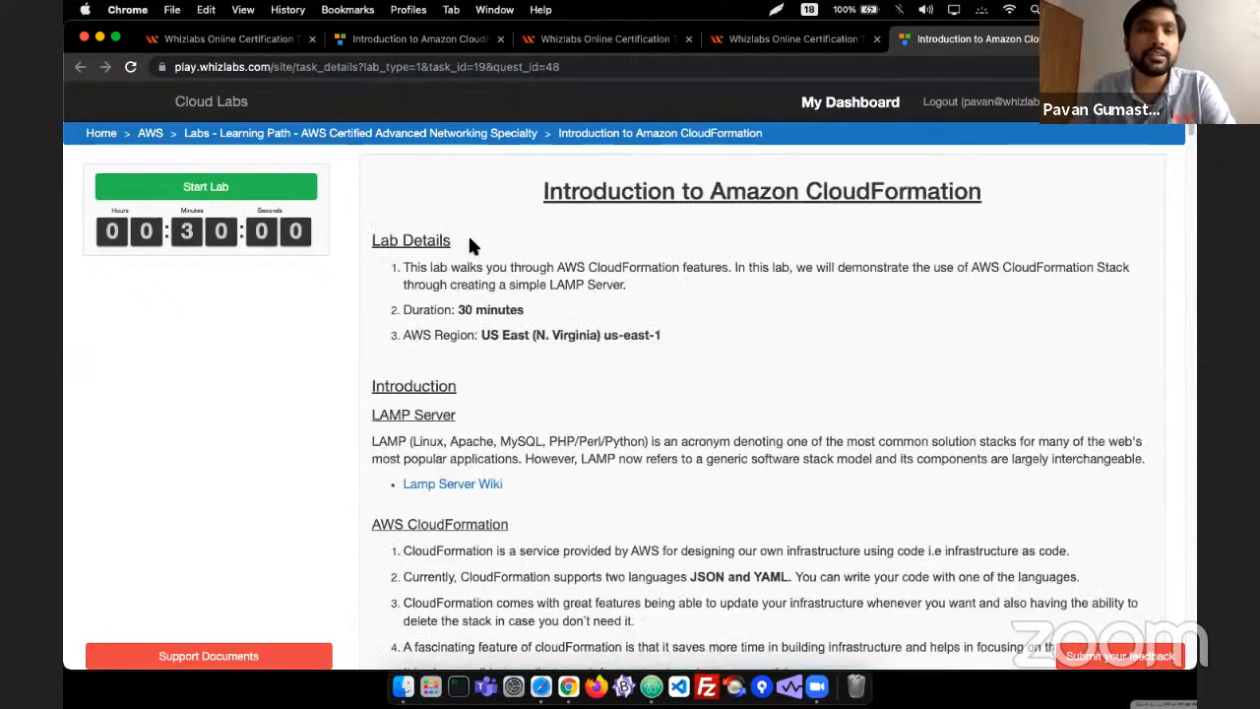
click(271, 196)
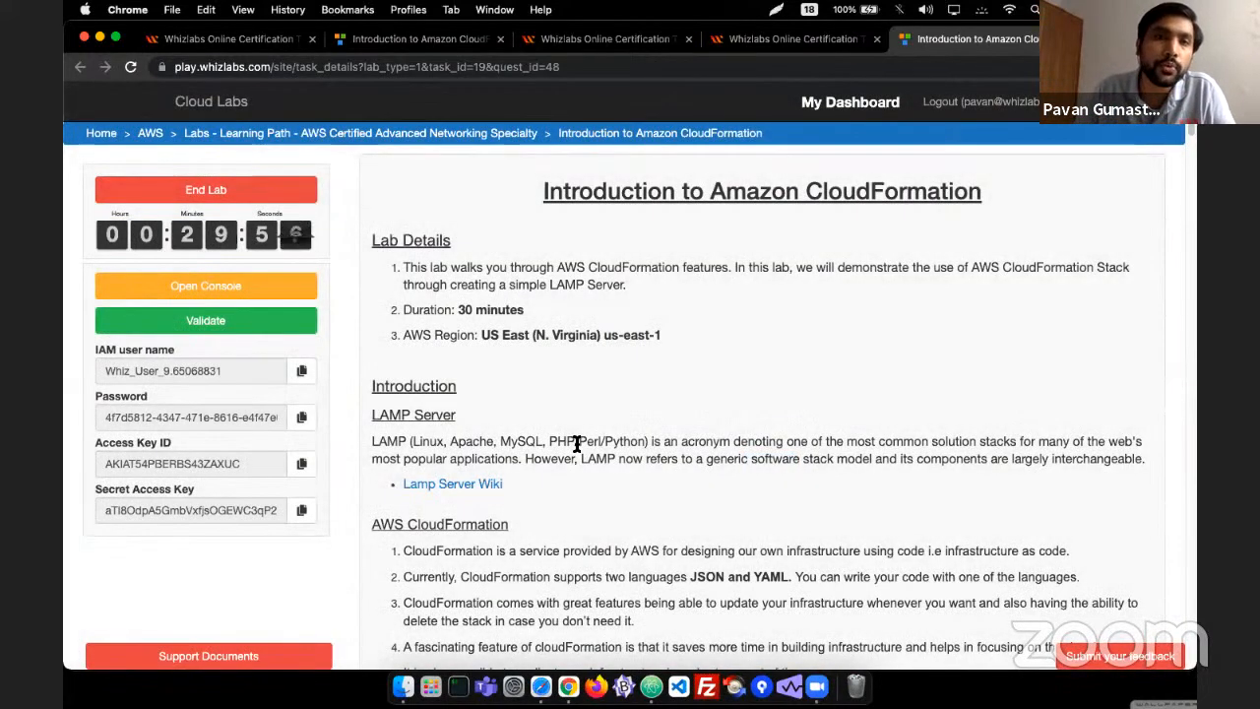
click(268, 290)
click(856, 39)
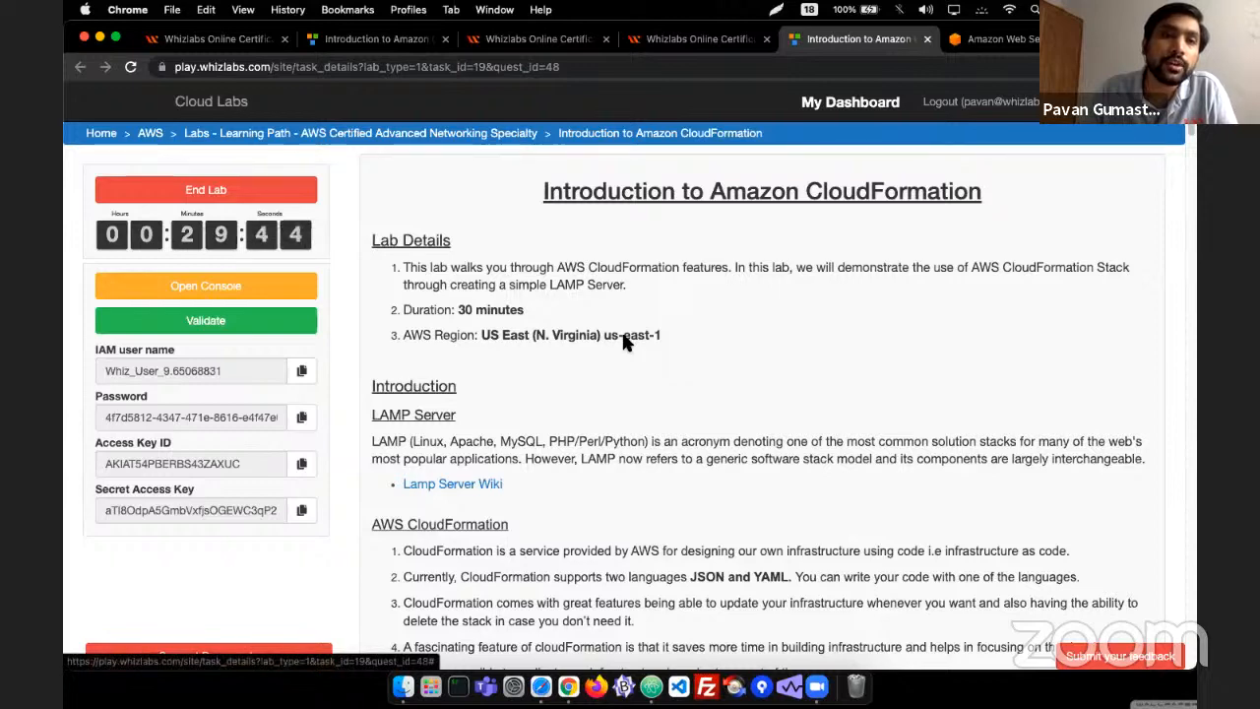
- Review the lab instructions down to Task 2, Exploring templates in an S3 Bucket
scroll(692, 400, down, 10)
scroll(694, 407, down, 5)
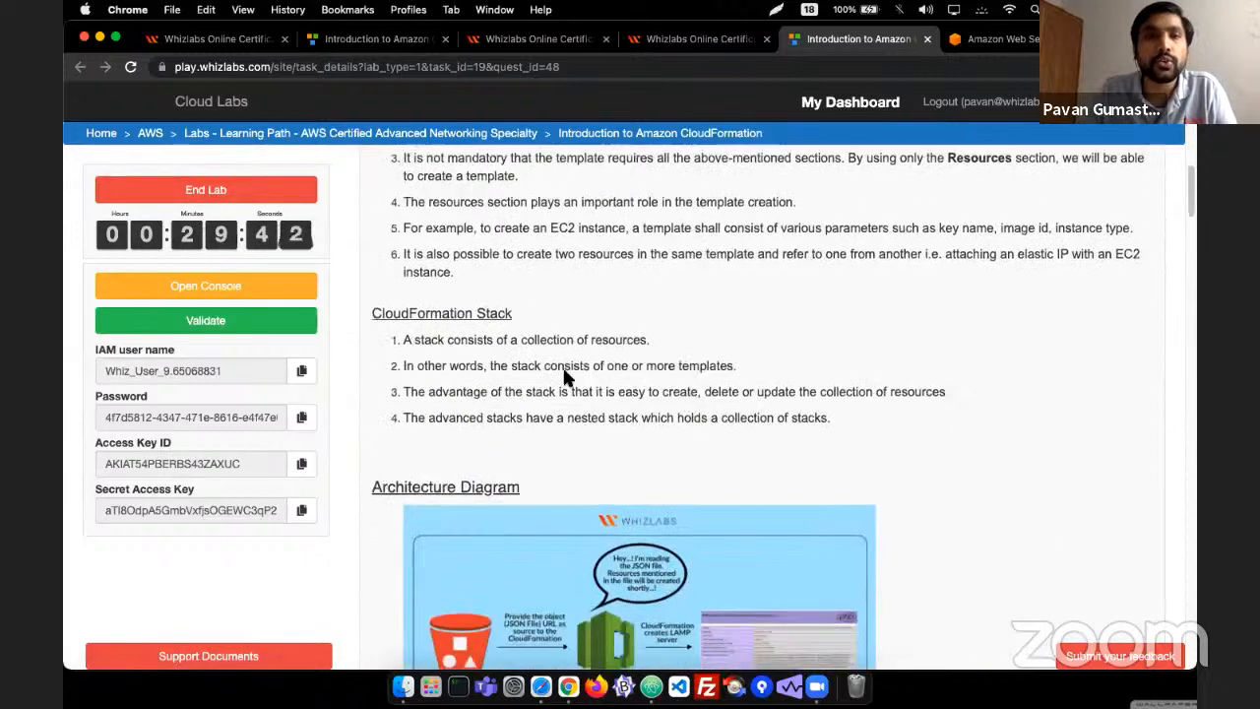
scroll(568, 338, down, 10)
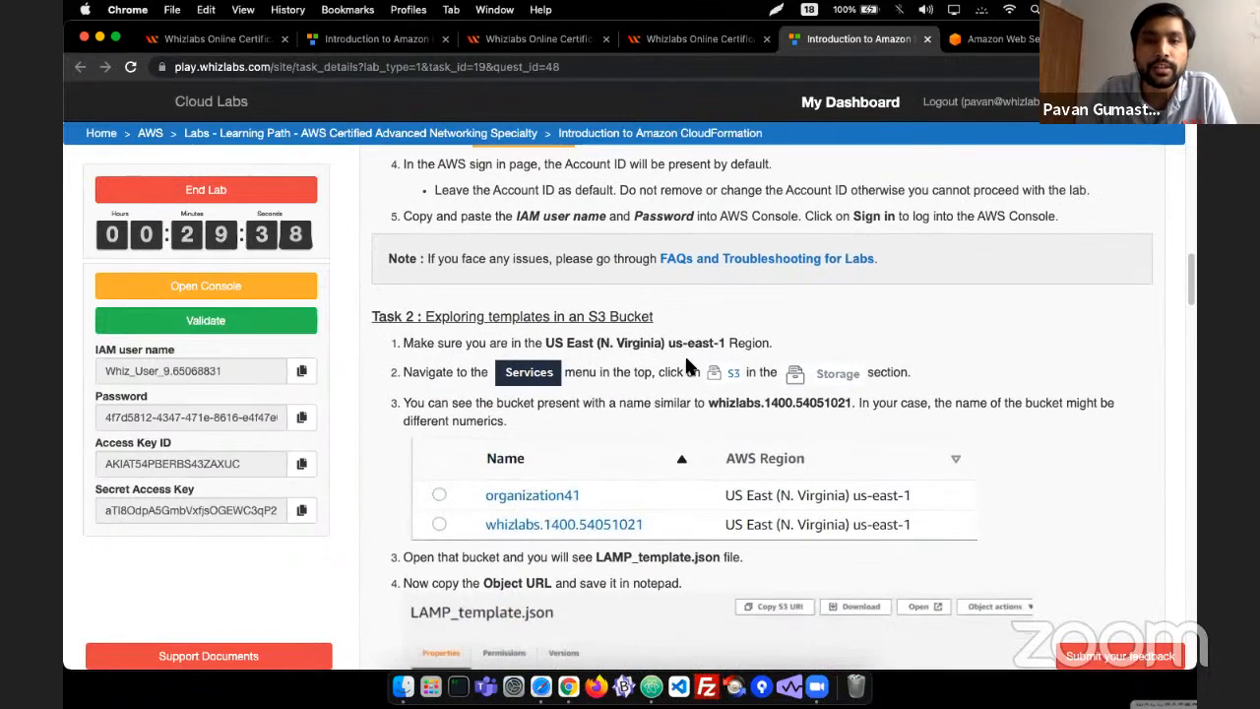
scroll(684, 353, down, 2)
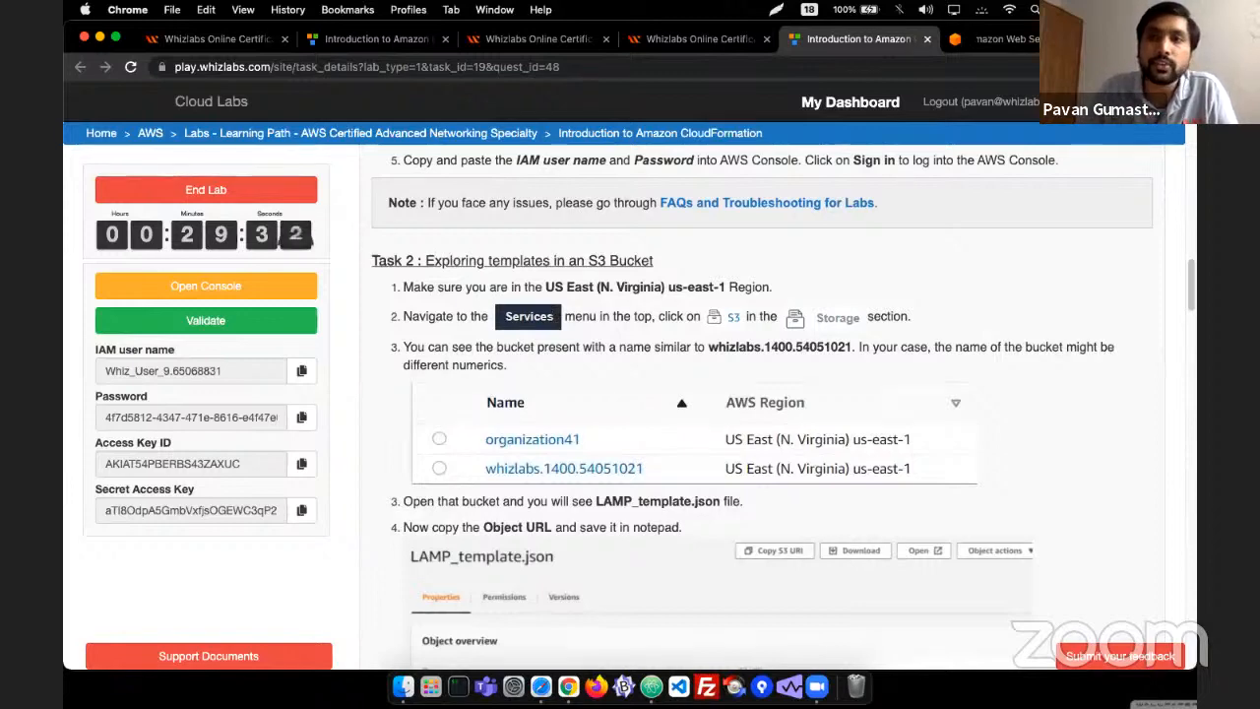
key(ctrl+Tab)
key(ctrl+shift+Tab)
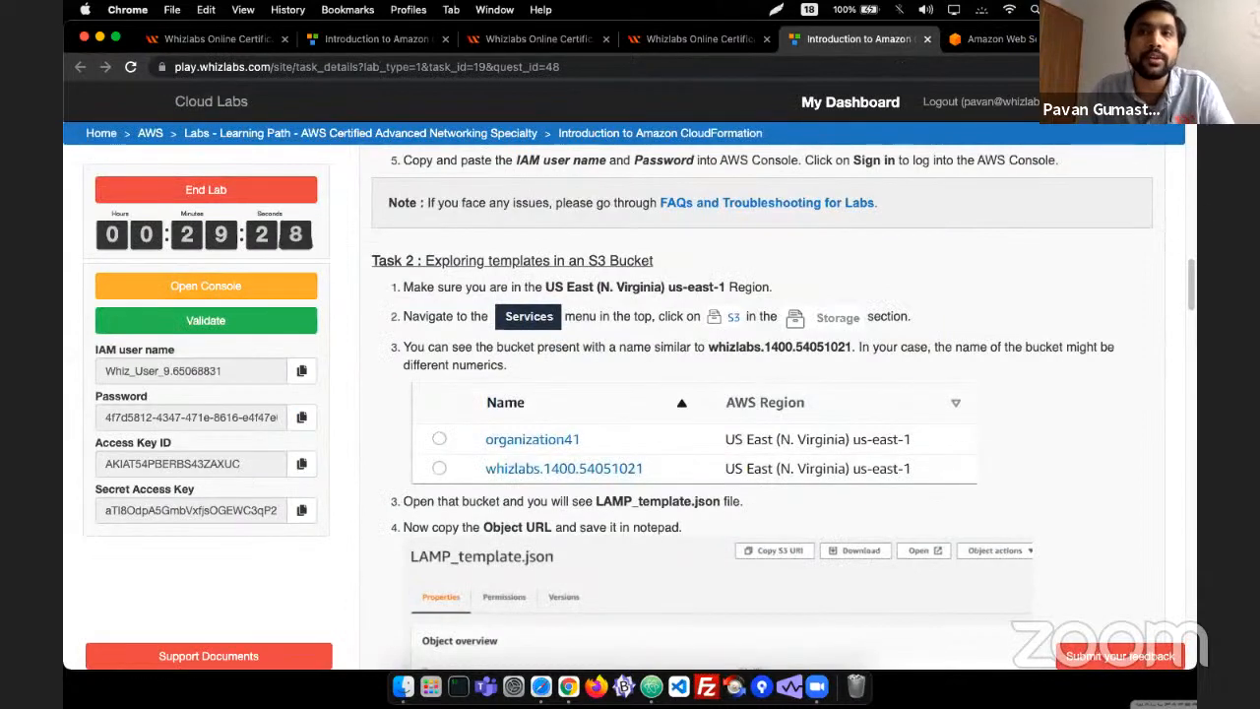
- Go to the AWS sign-in page, highlight the prefilled account ID, and clear the selection
click(985, 39)
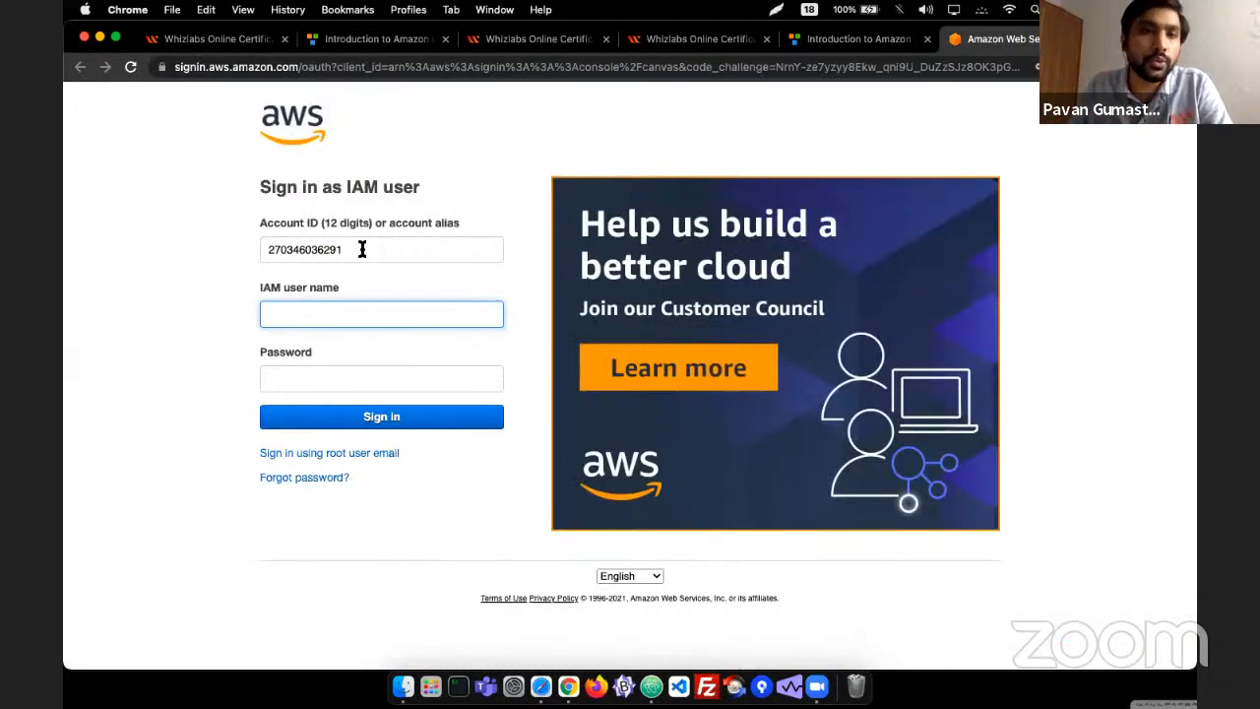
drag(362, 249, 264, 250)
click(228, 239)
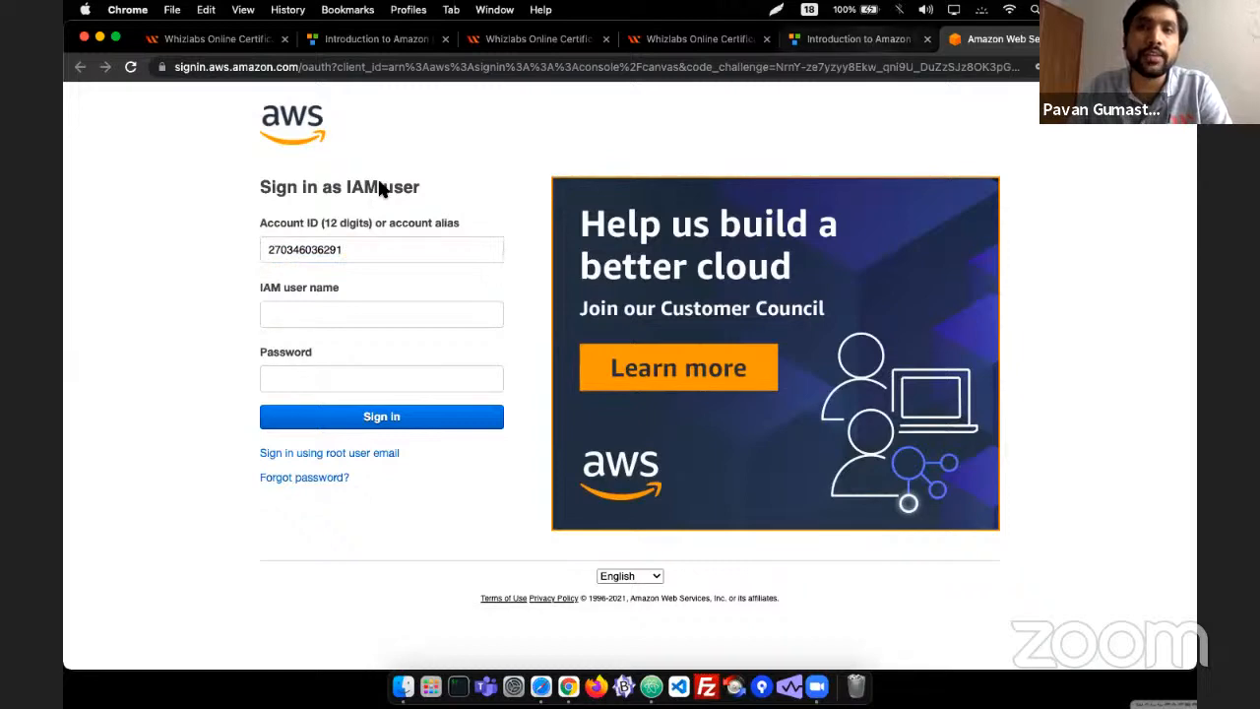
- Copy the IAM user name from the lab page and enter it in the AWS sign-in form
key(ctrl+shift+Tab)
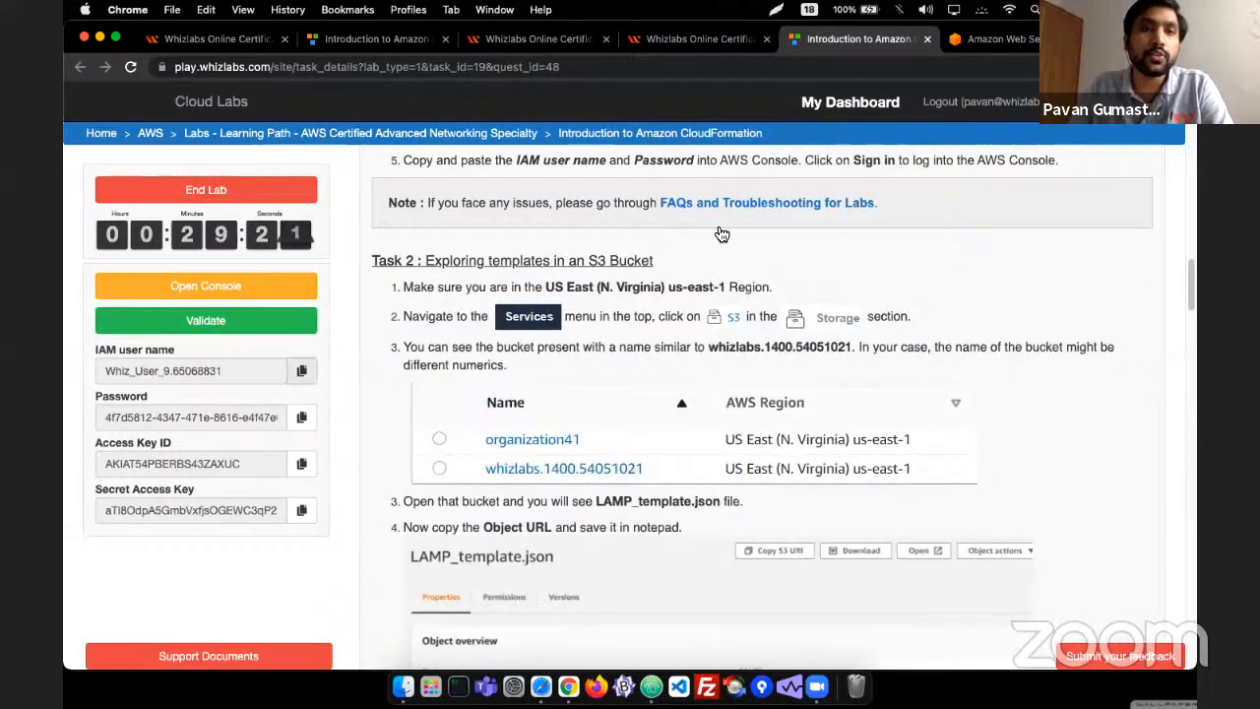
click(300, 372)
key(ctrl+Tab)
click(427, 313)
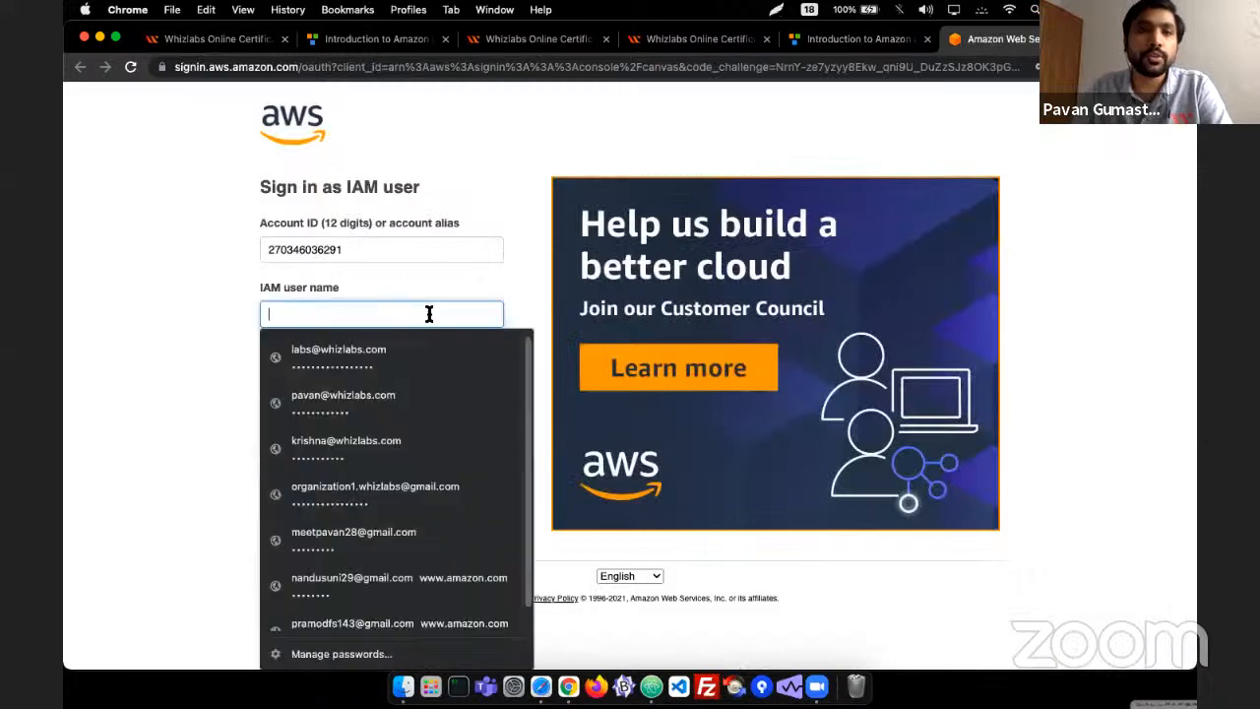
key(super+v)
- Copy the lab's IAM password into the sign-in form's password field and sign in to the AWS console
key(ctrl+shift+Tab)
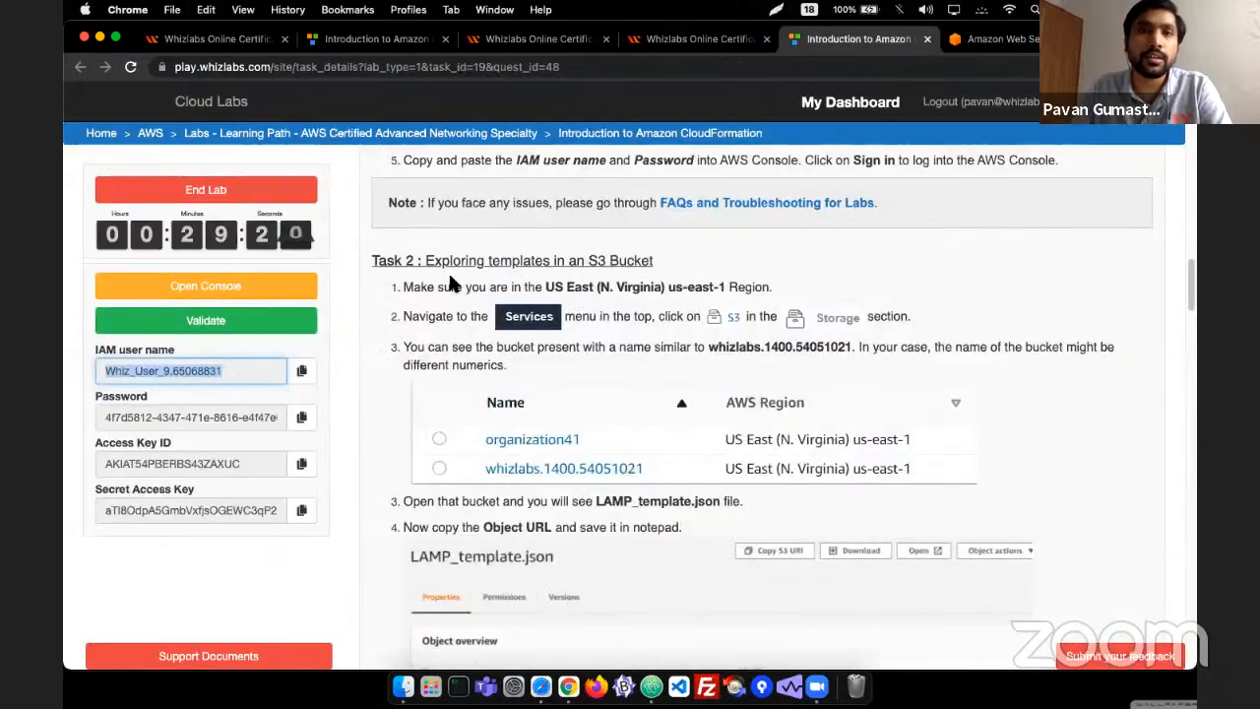
click(301, 416)
click(996, 41)
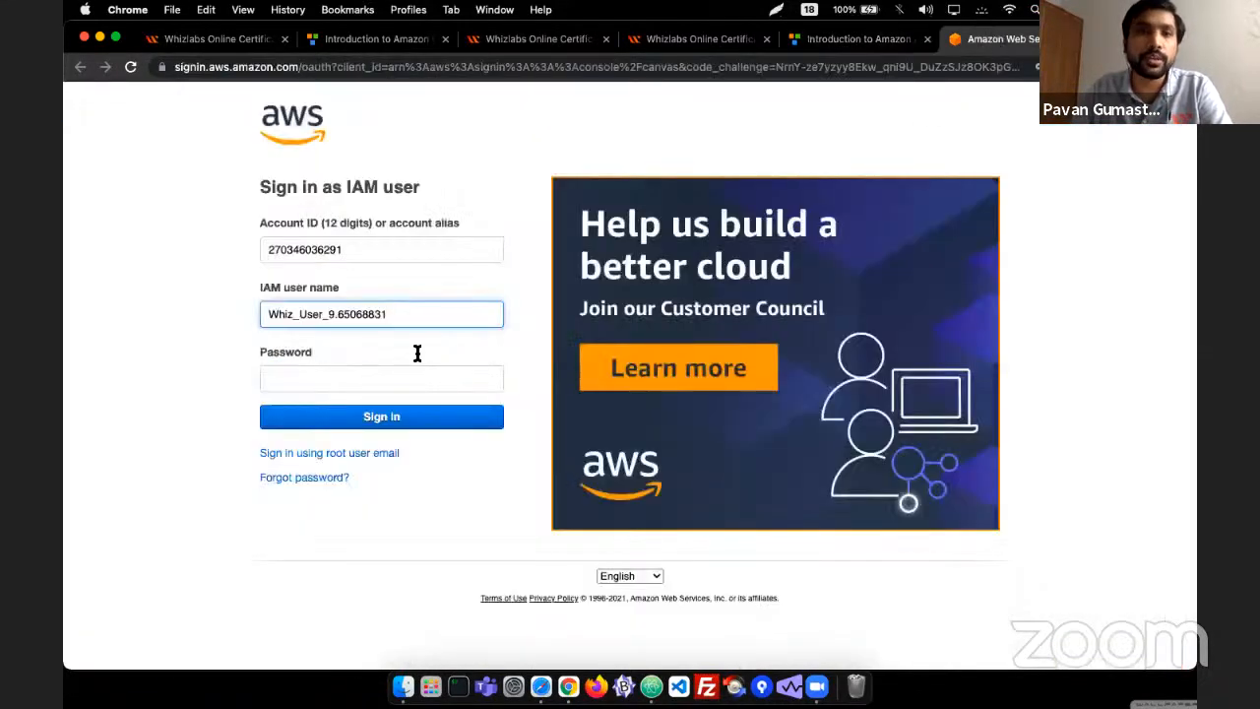
click(383, 383)
key(super+v)
click(377, 417)
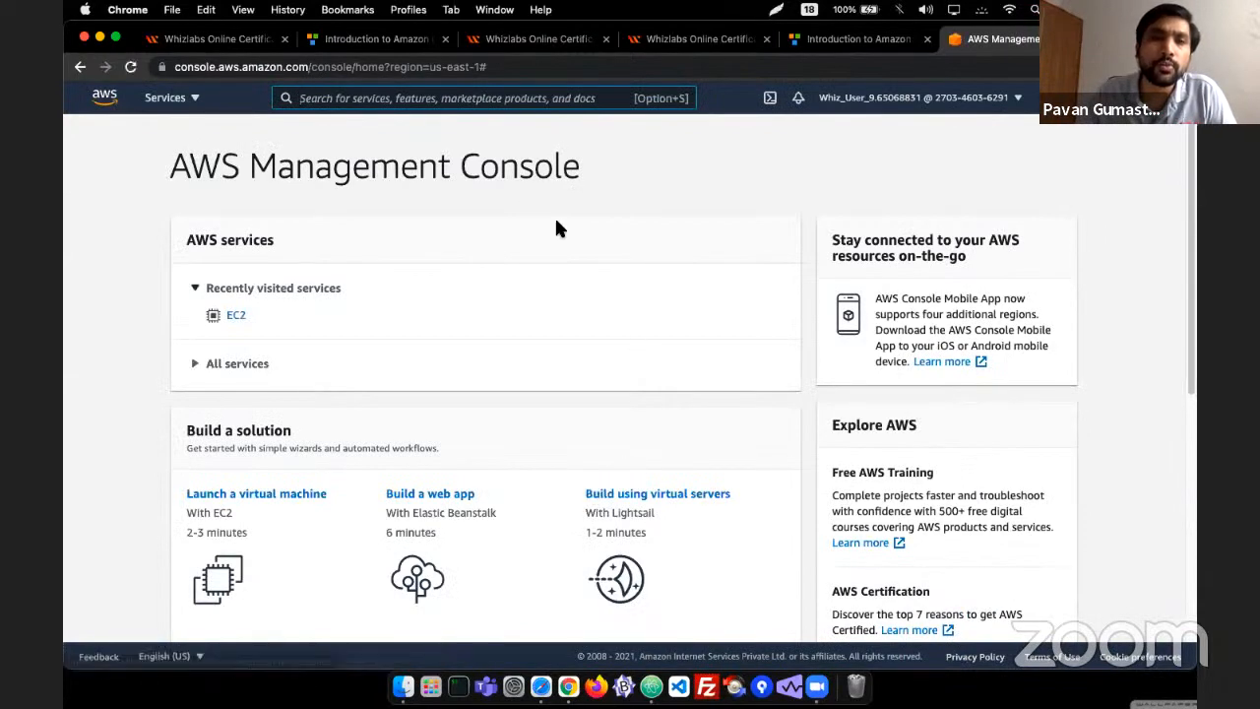
- Go to the S3 service and open LAMP_template.json in the whizlabs bucket
click(320, 98)
text(s3)
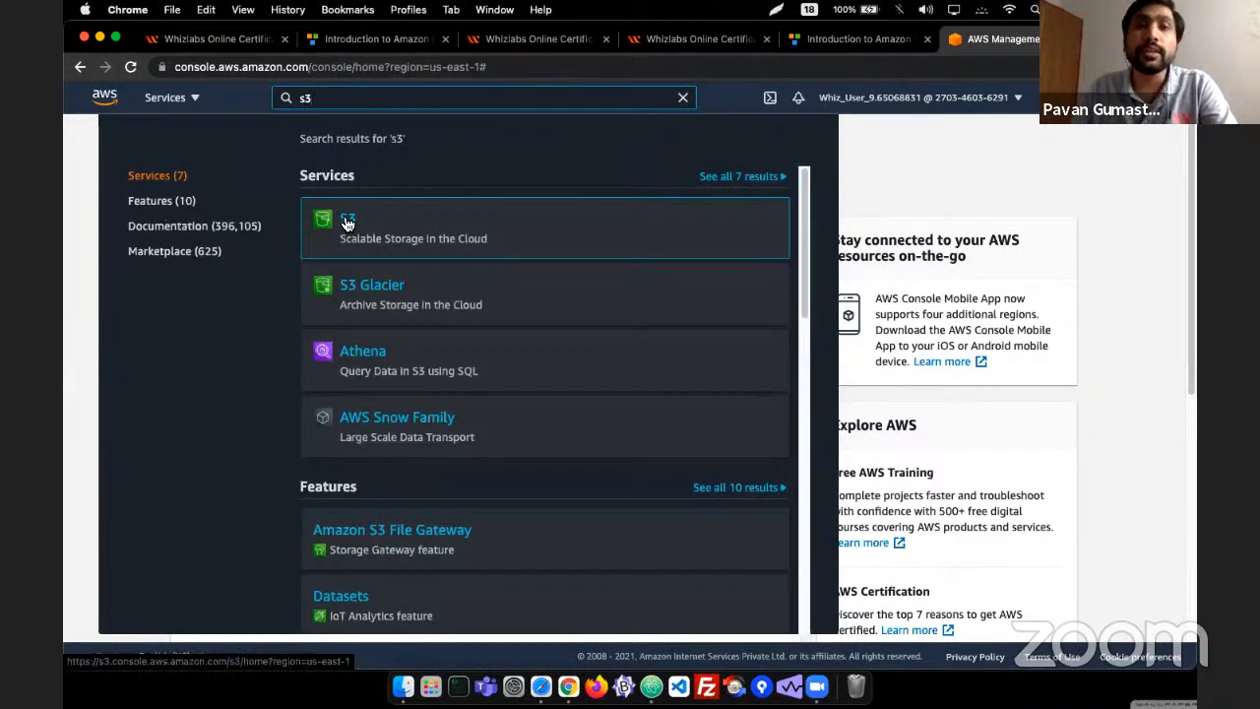
click(347, 222)
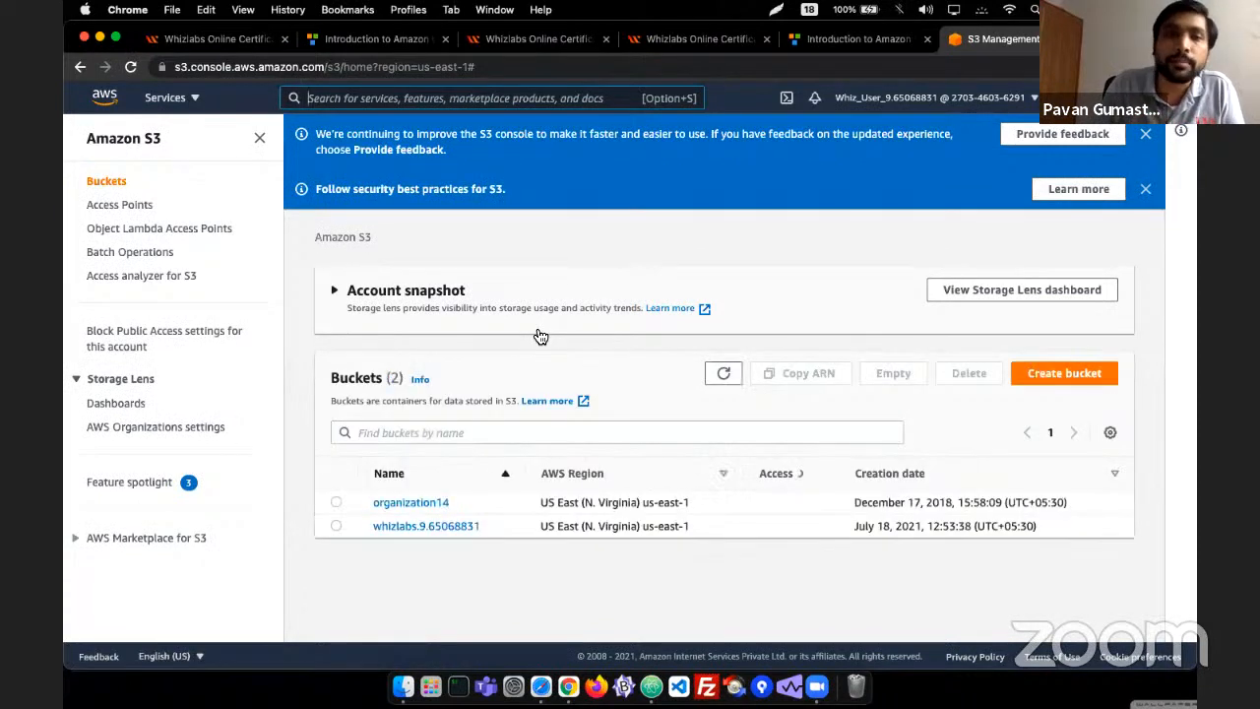
click(463, 528)
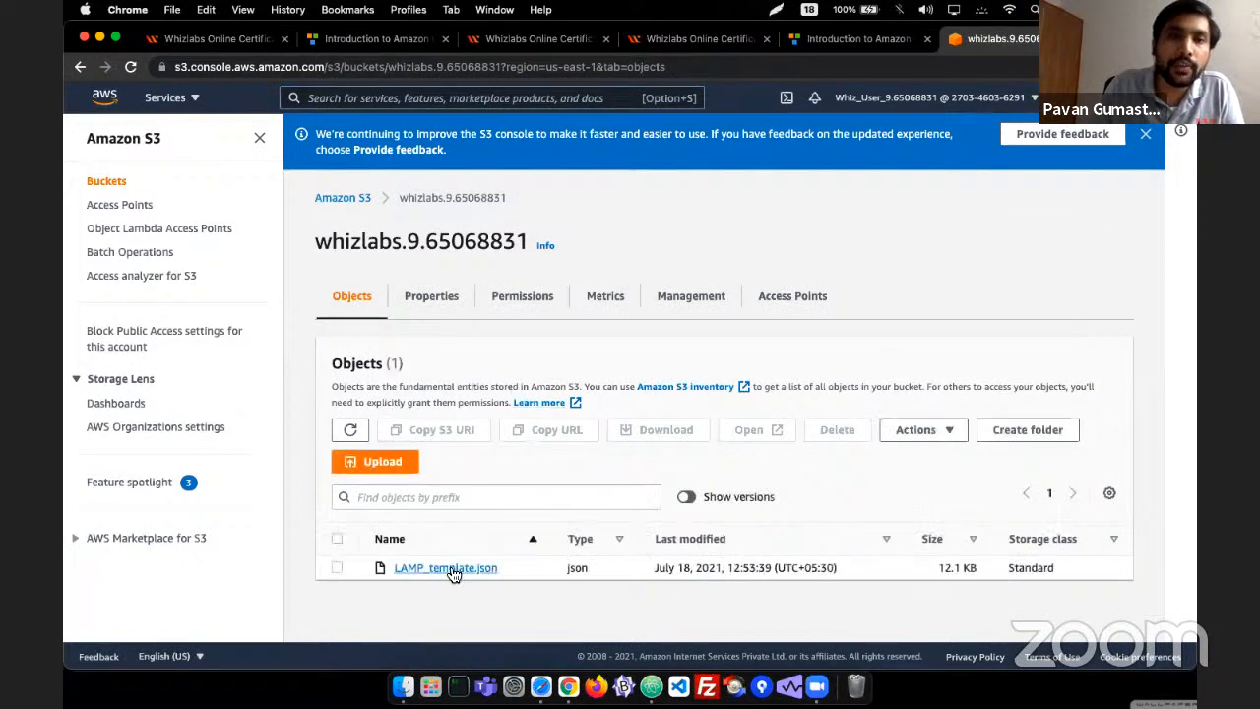
click(450, 571)
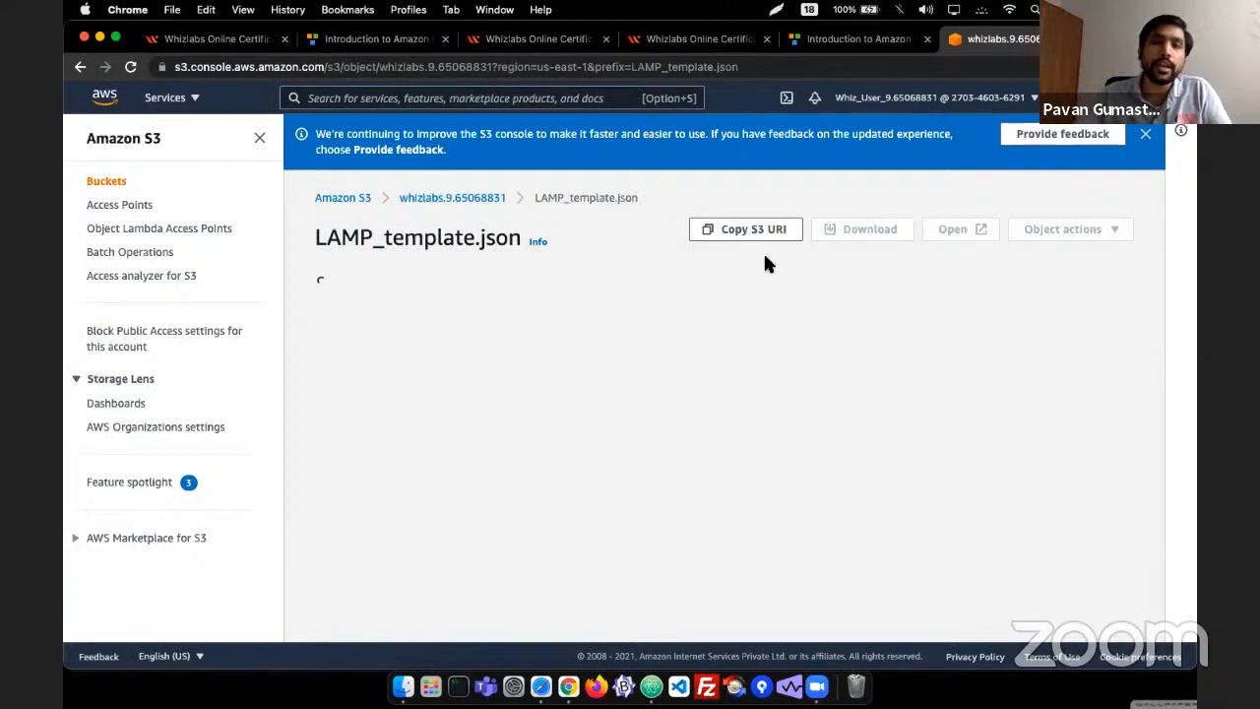
- Copy the LAMP_template.json object URL, paste it at the end of Notes.txt in Atom, and highlight it
scroll(763, 315, down, 4)
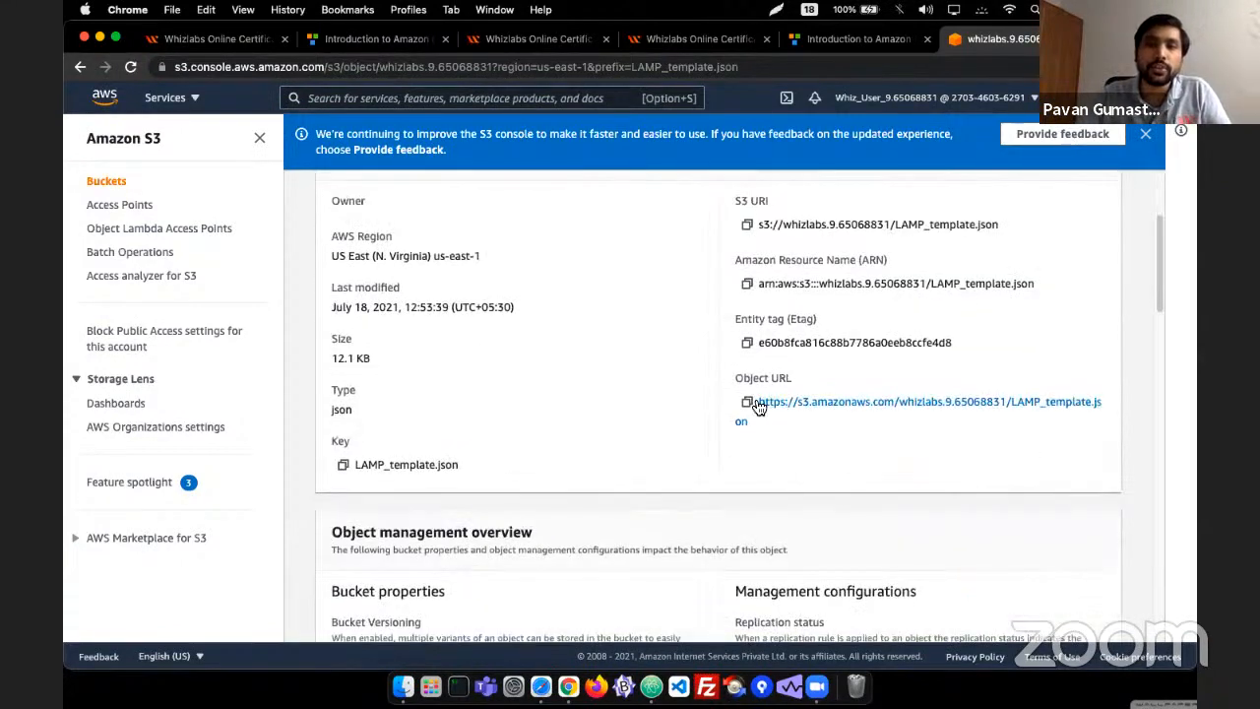
click(749, 403)
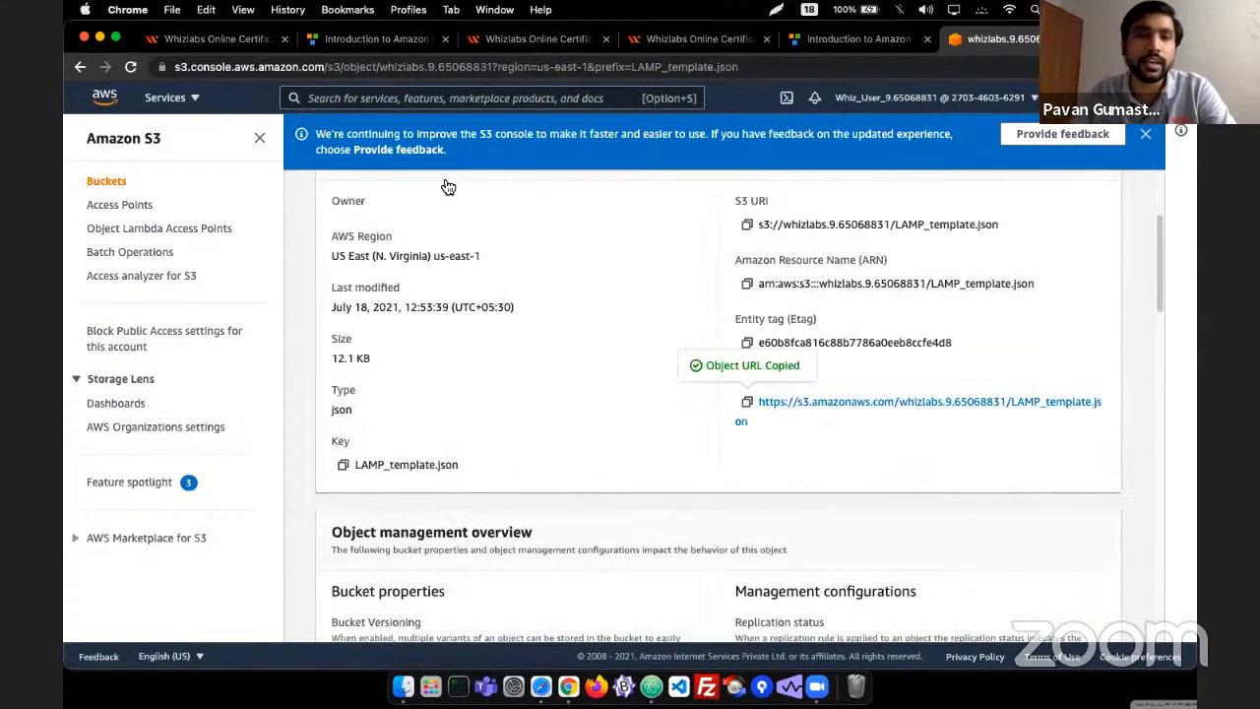
key(super+Tab)
key(super+Tab)
key(super+Tab)
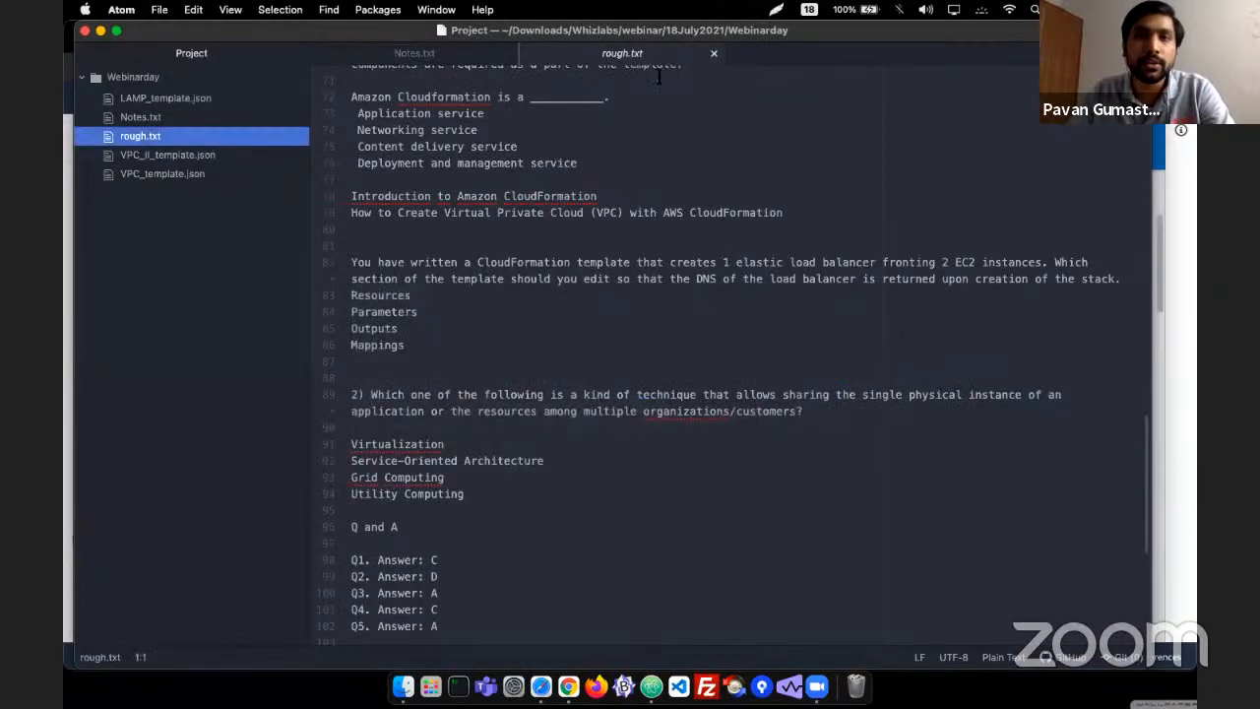
key(super+n)
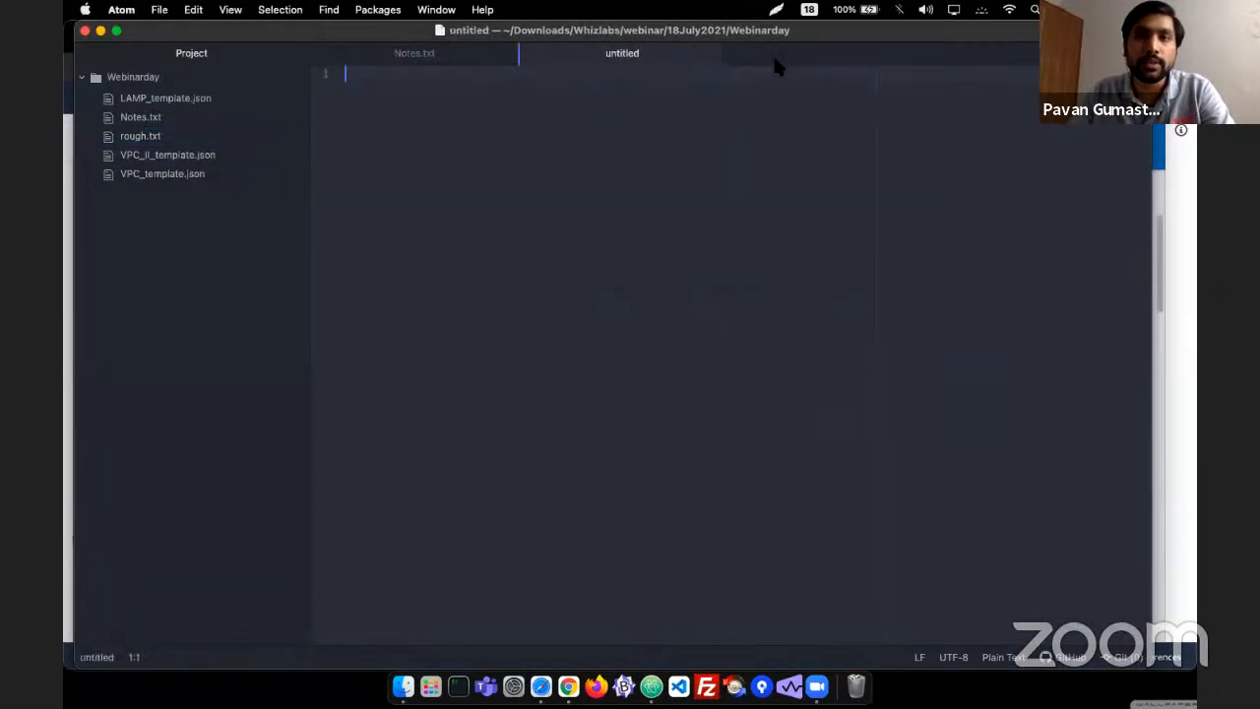
click(442, 60)
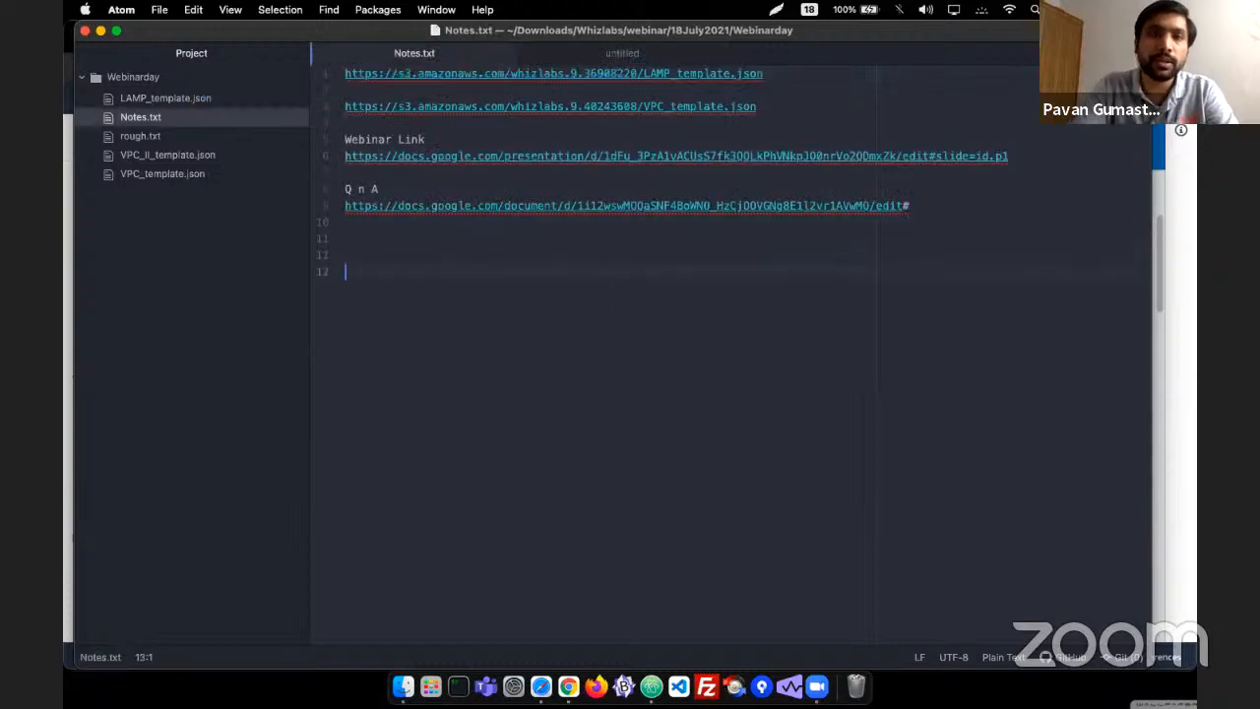
key(super+v)
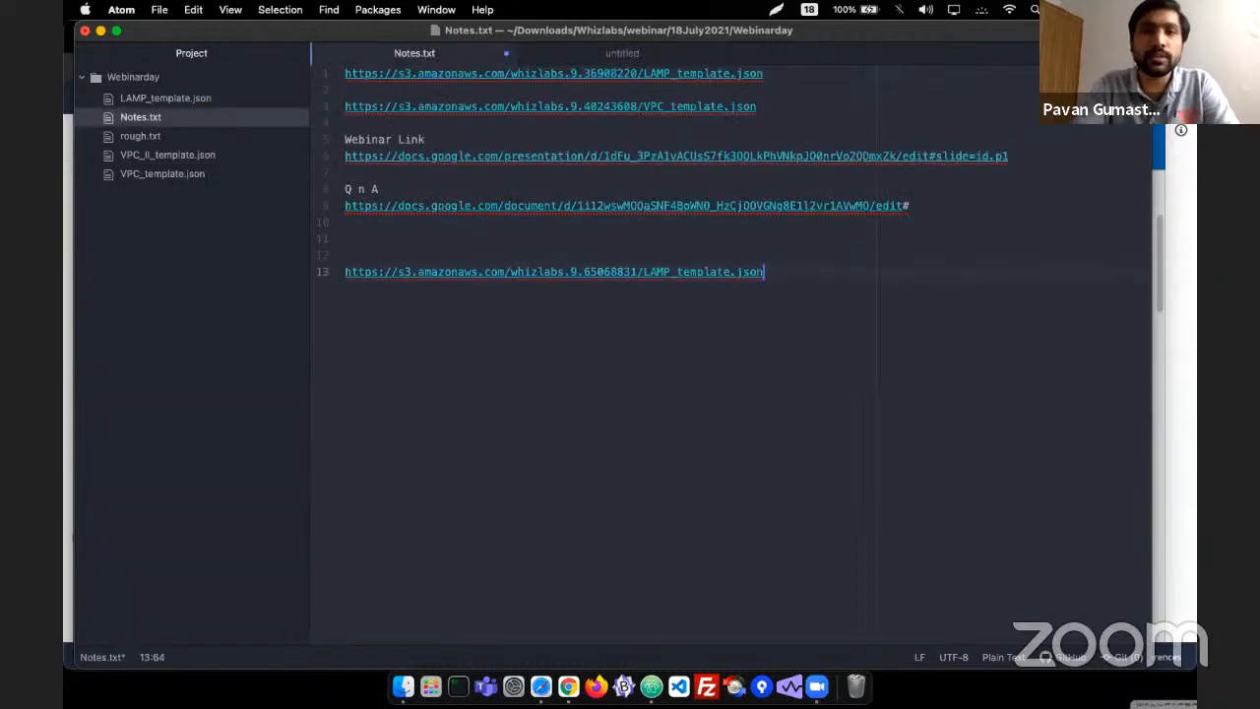
key(Return)
key(Return)
drag(768, 271, 340, 272)
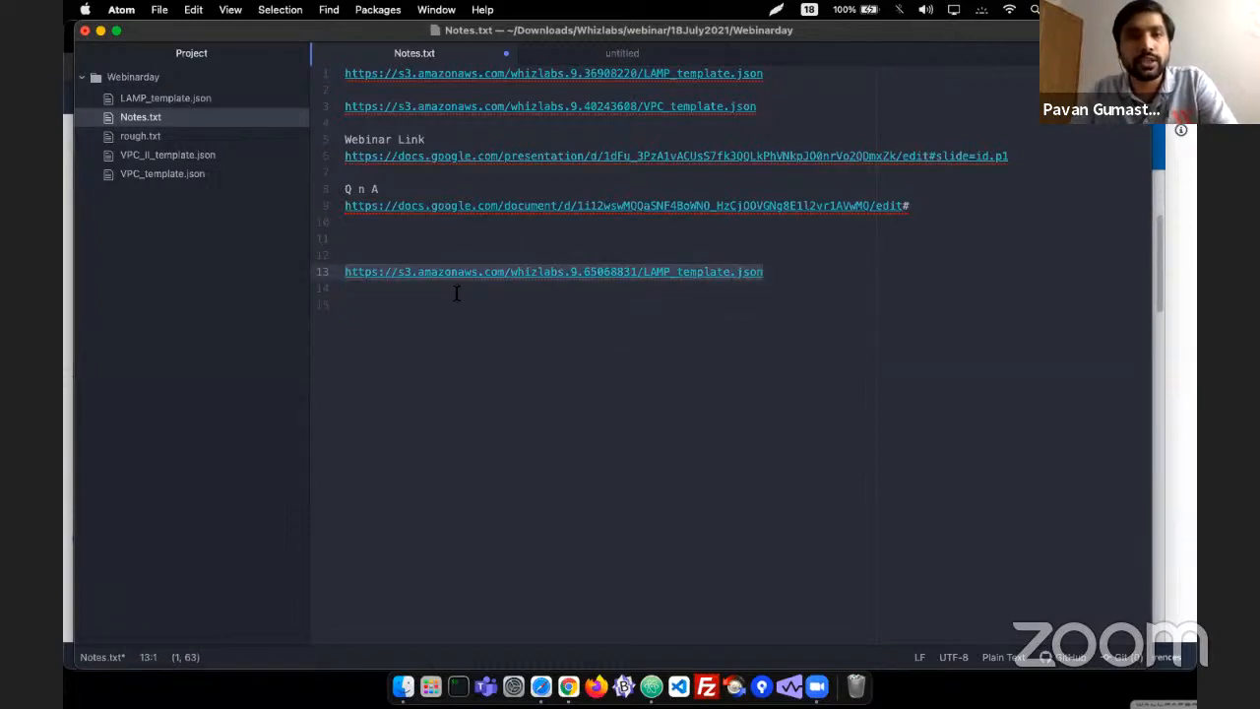
- Switch back to Chrome, view the template through its object URL, and close the template page
key(super+Tab)
key(super+Tab)
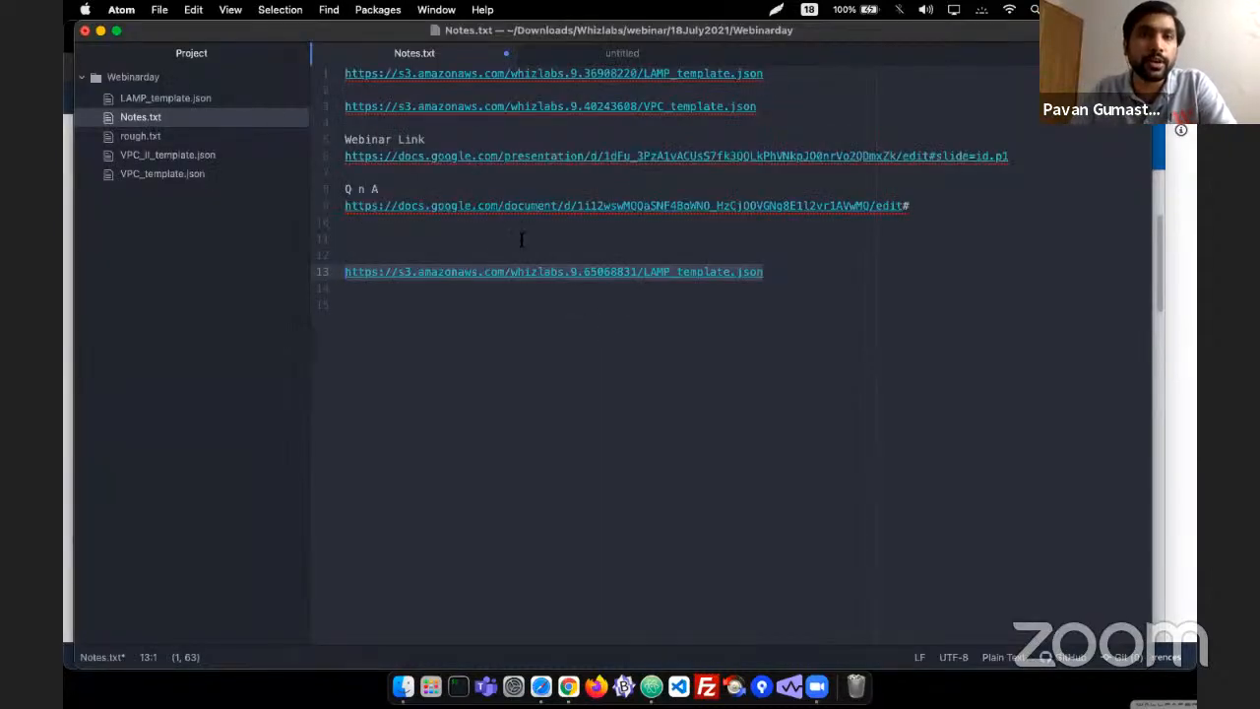
key(super+Tab)
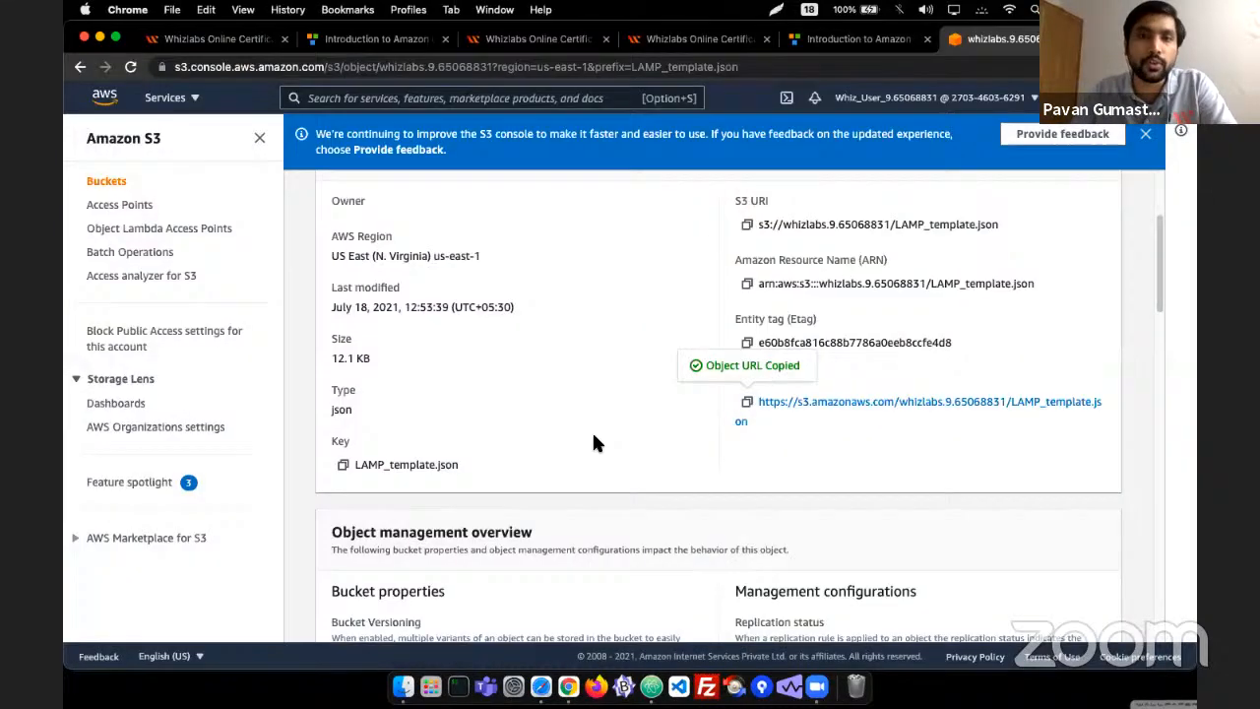
click(823, 402)
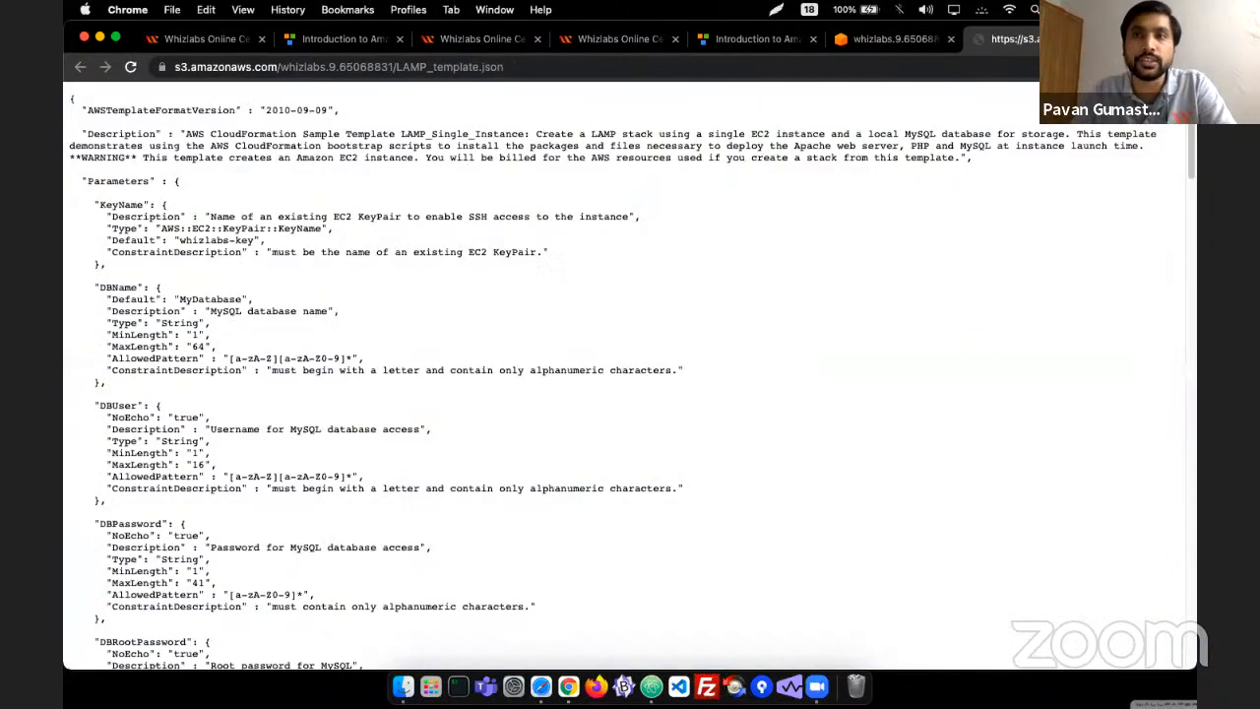
key(super+w)
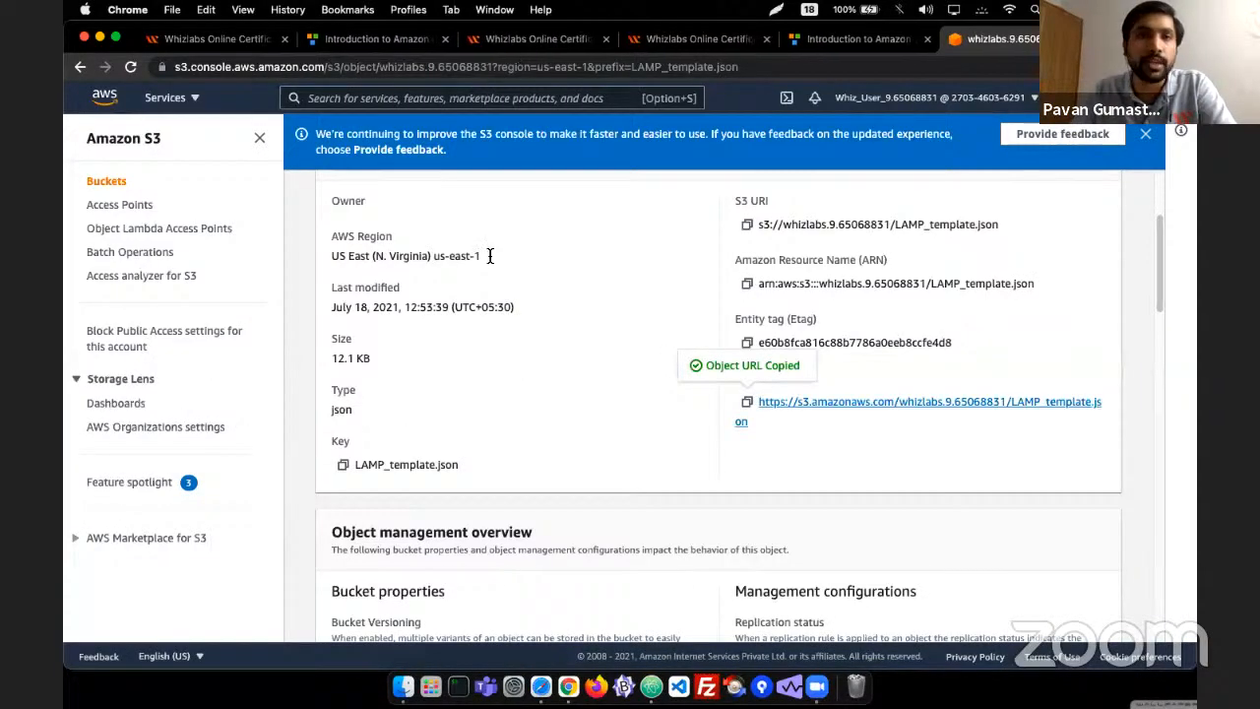
- Open LAMP_template.json in Atom and highlight its AWSTemplateFormatVersion, Description and Parameters keys
key(super+Tab)
click(182, 99)
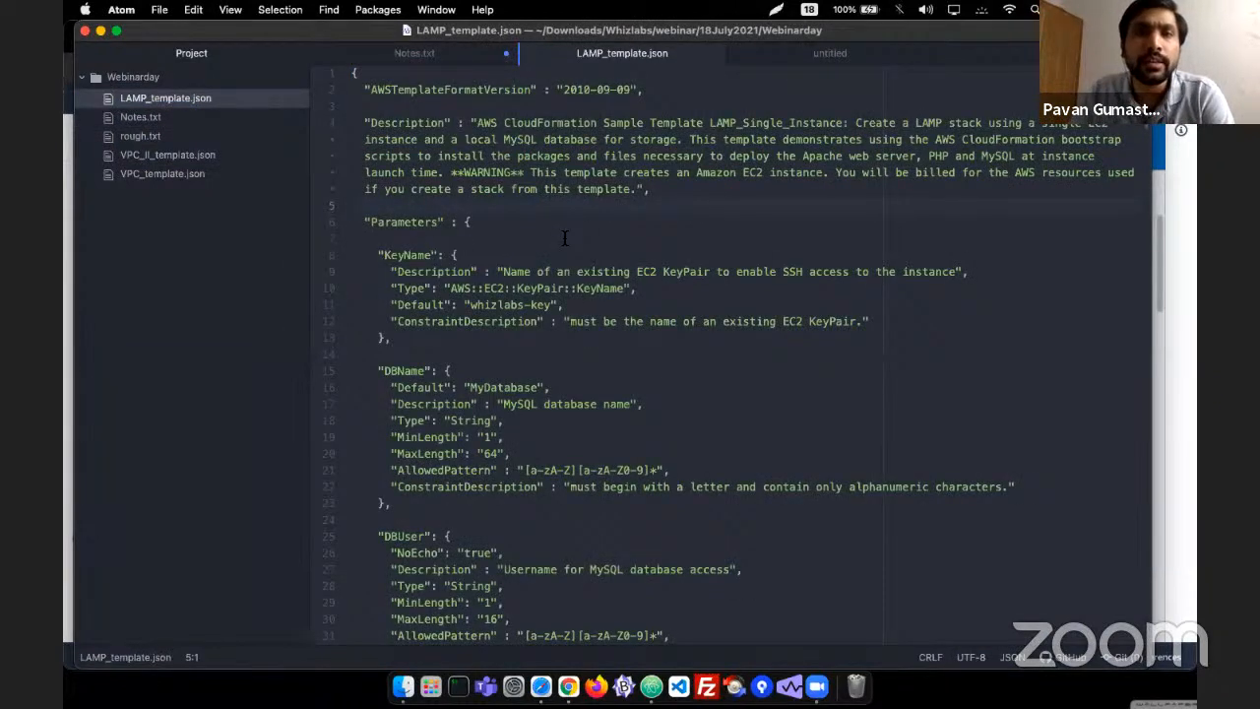
double_click(475, 90)
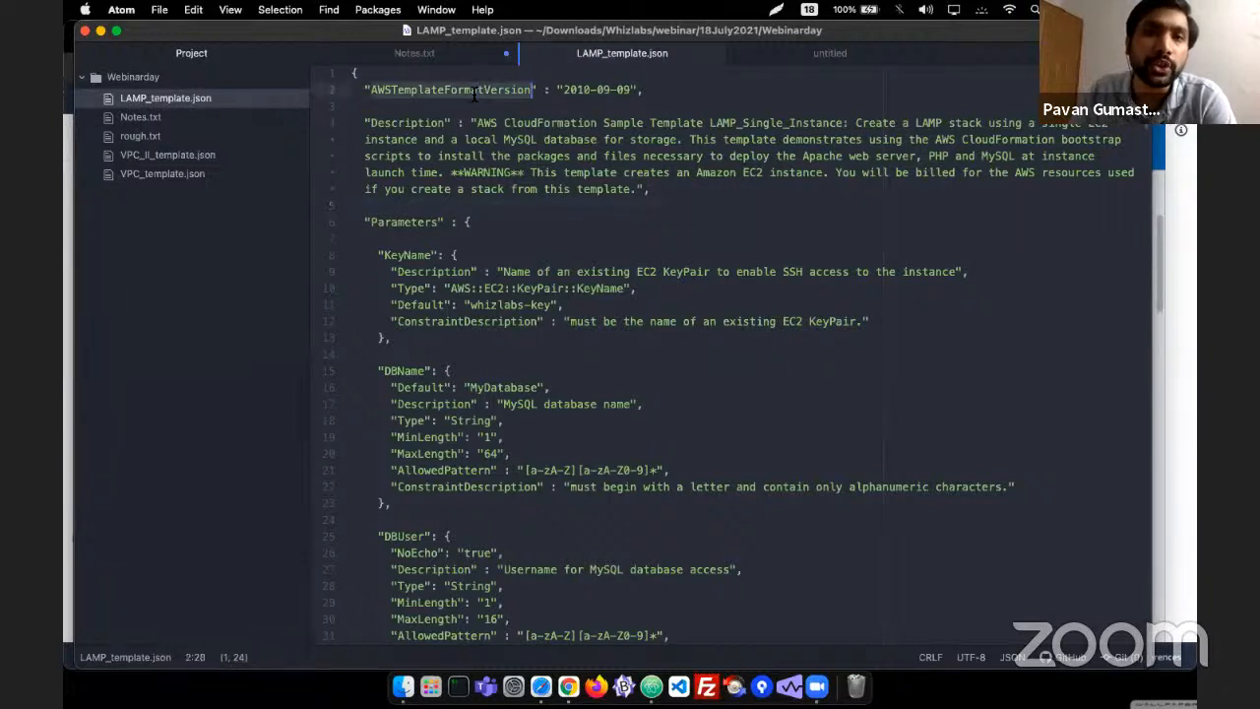
double_click(394, 124)
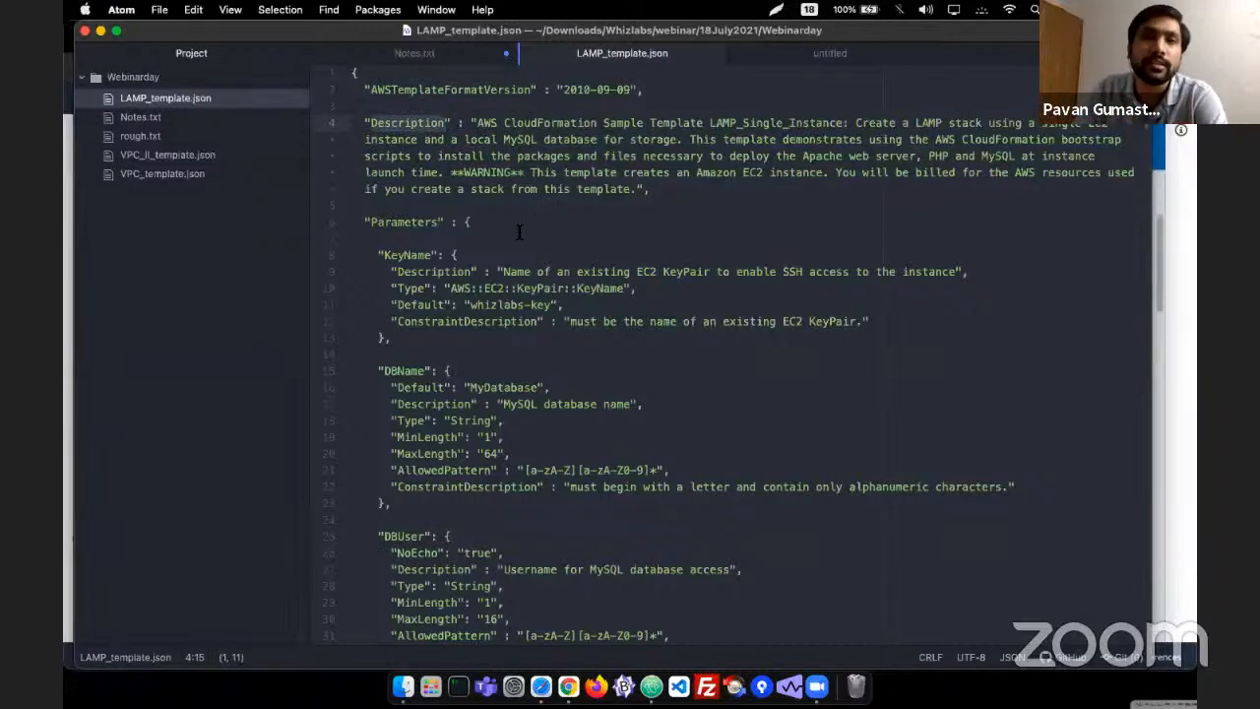
double_click(403, 224)
scroll(528, 309, down, 2)
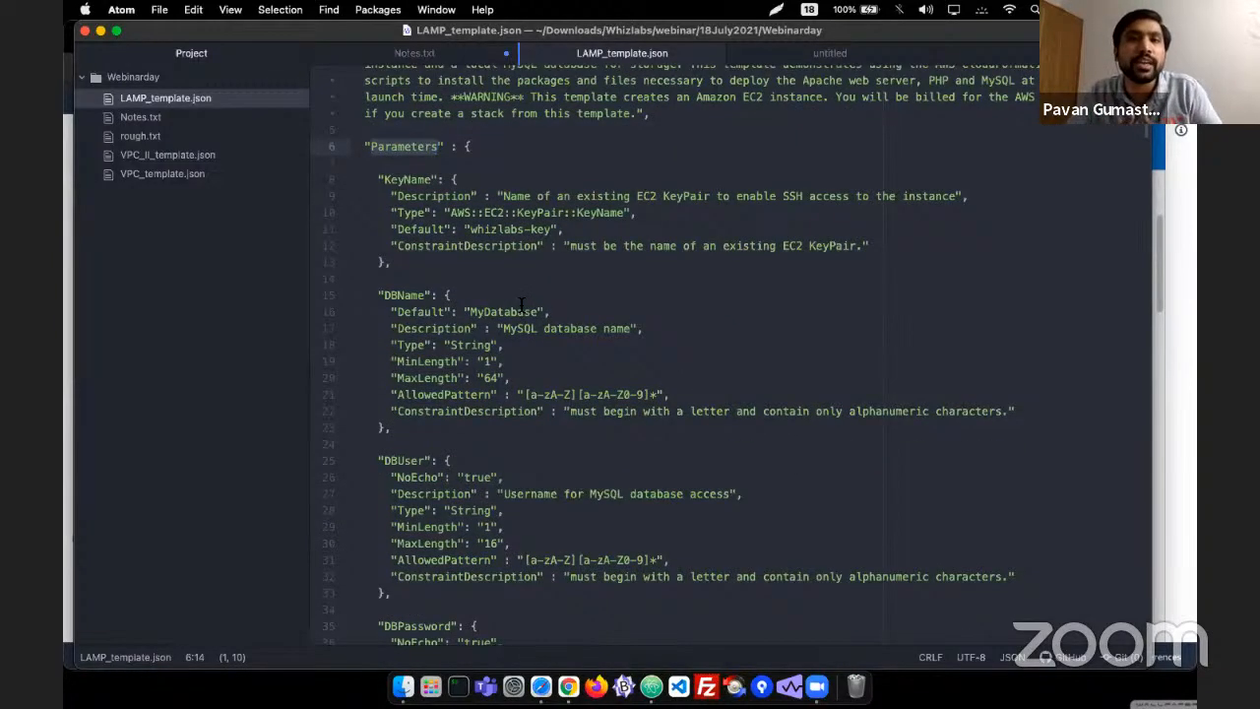
- Highlight the KeyName parameter and its default value whizlabs-key in the template
double_click(413, 180)
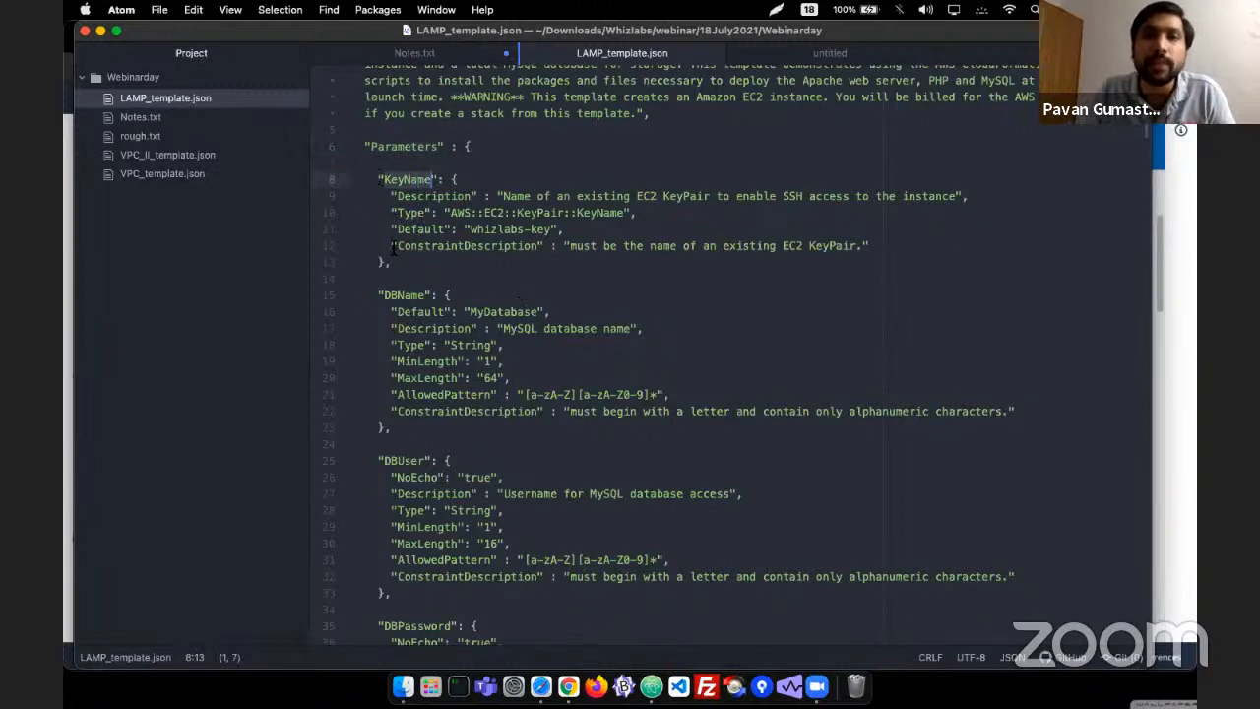
click(401, 180)
double_click(401, 179)
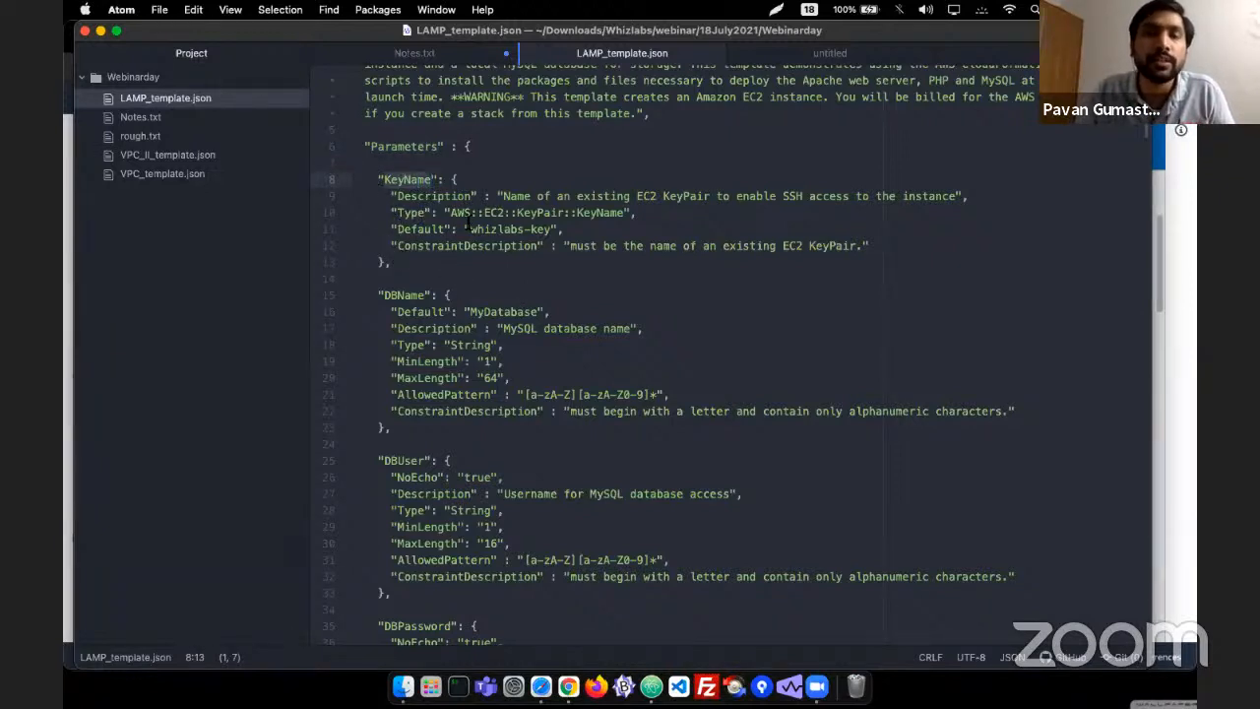
scroll(519, 283, down, 10)
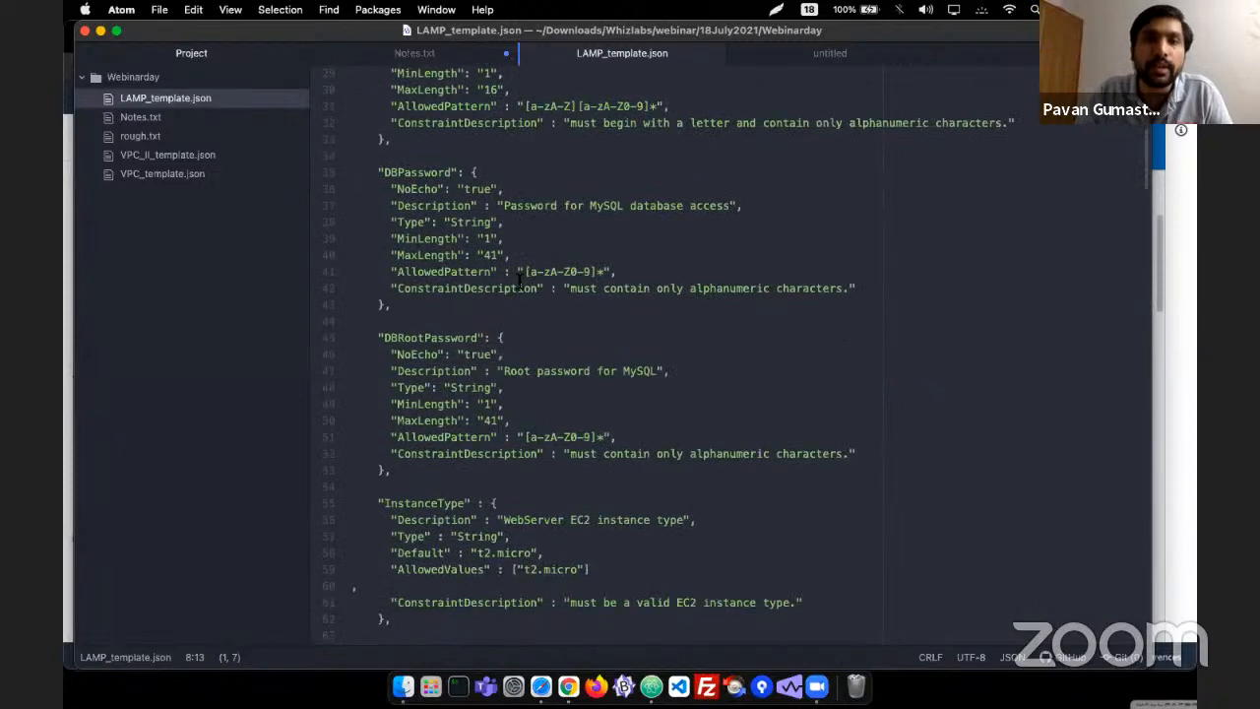
scroll(519, 275, up, 10)
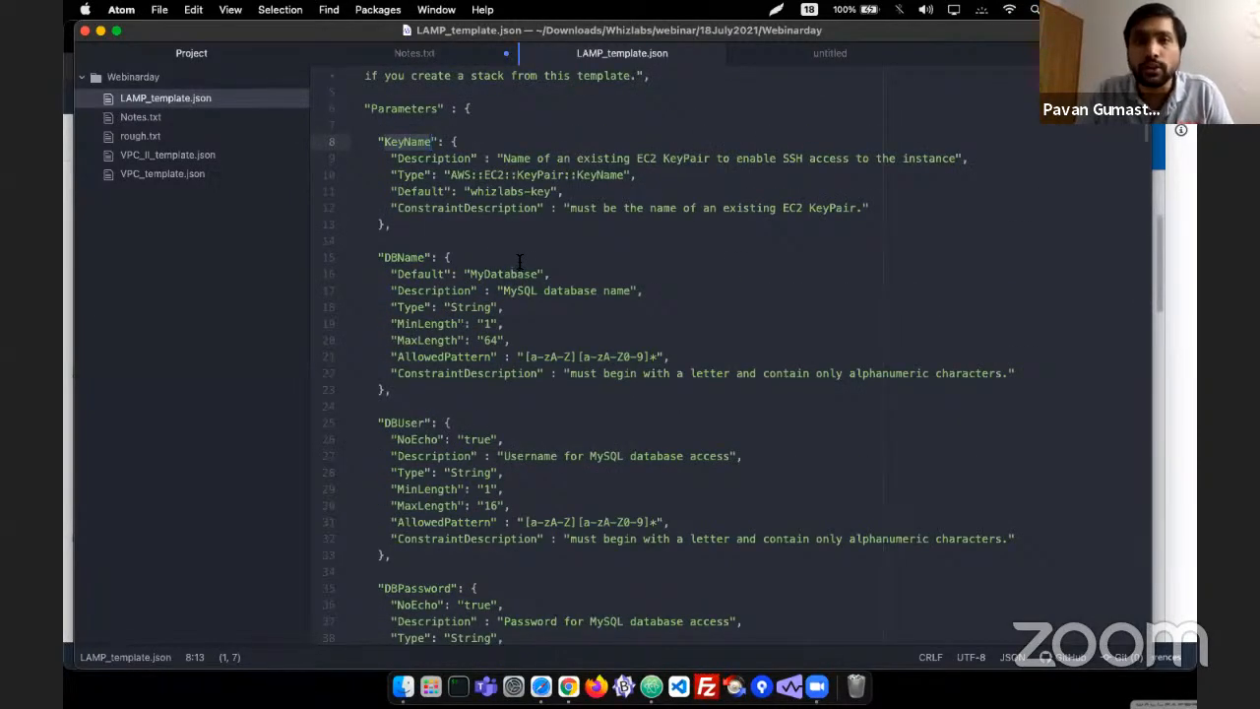
click(408, 138)
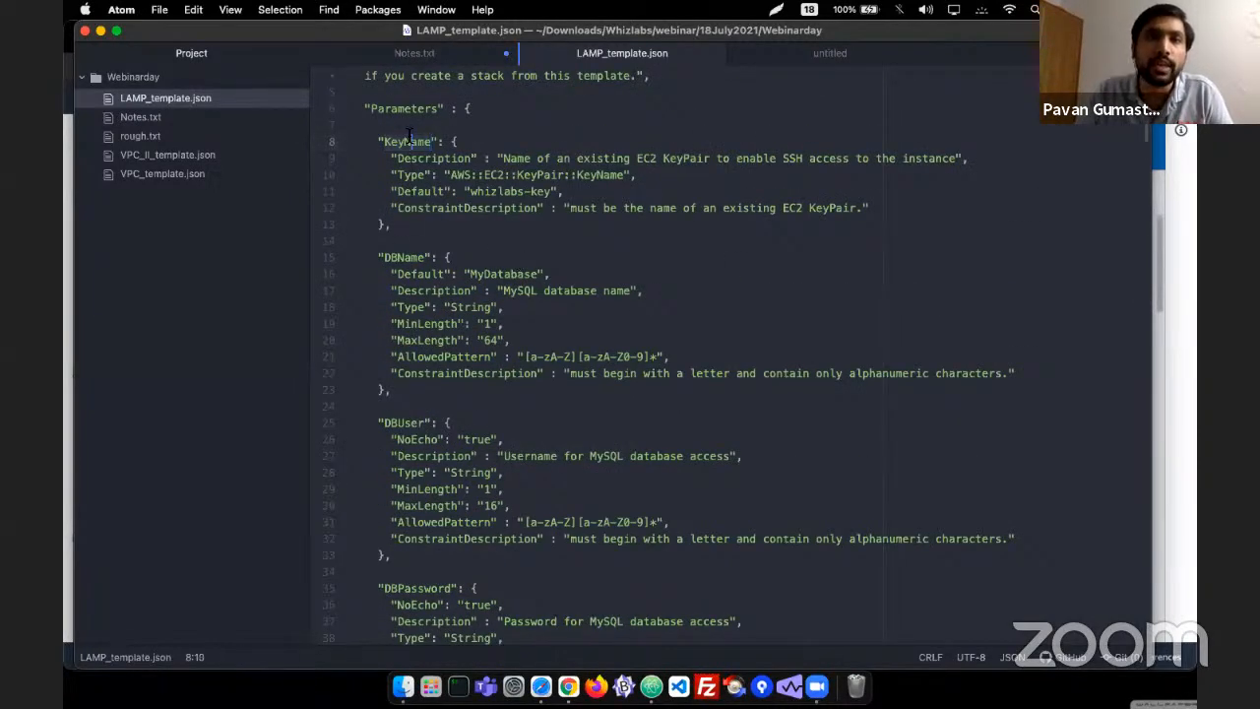
double_click(408, 138)
double_click(497, 191)
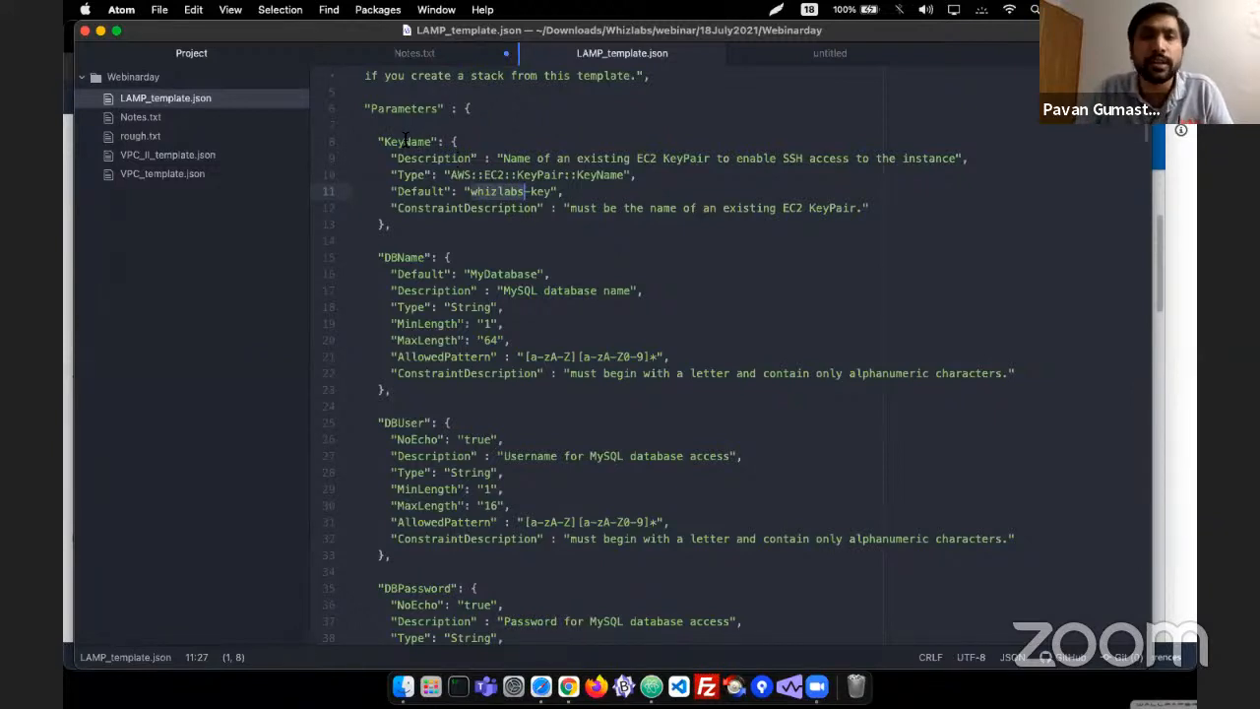
drag(553, 191, 469, 191)
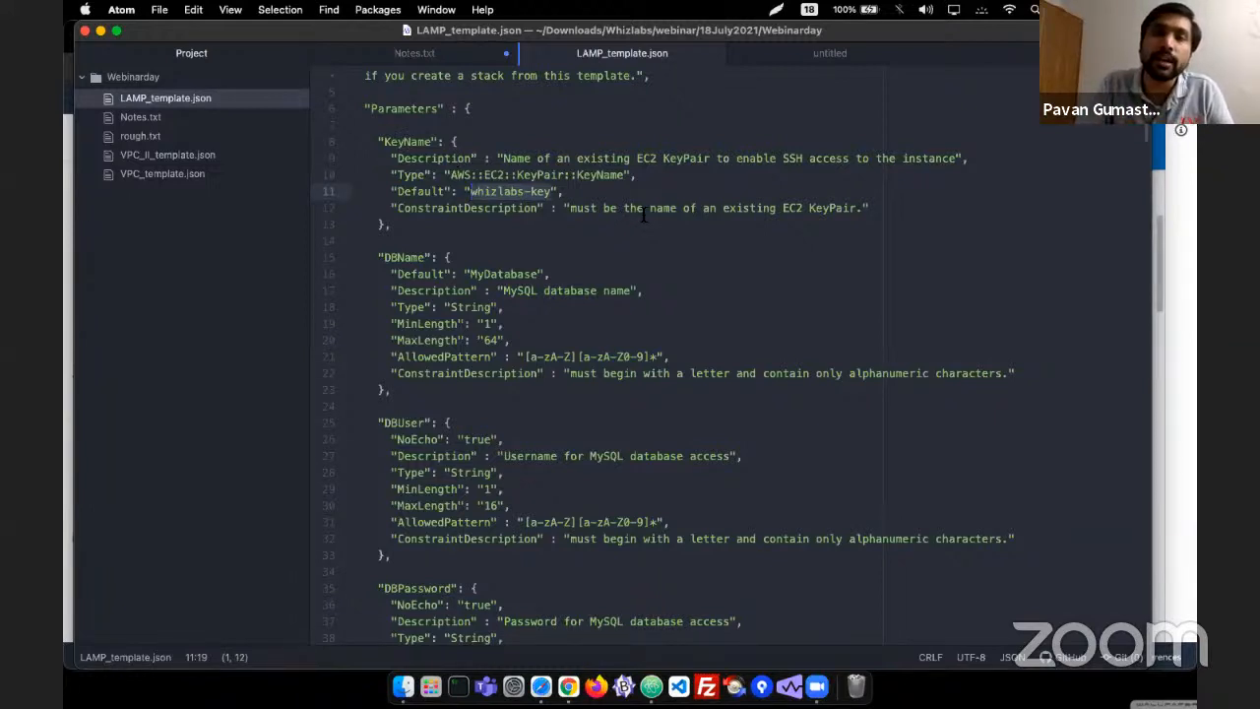
- Highlight the DBName parameter and its default value MyDatabase
double_click(399, 257)
double_click(494, 274)
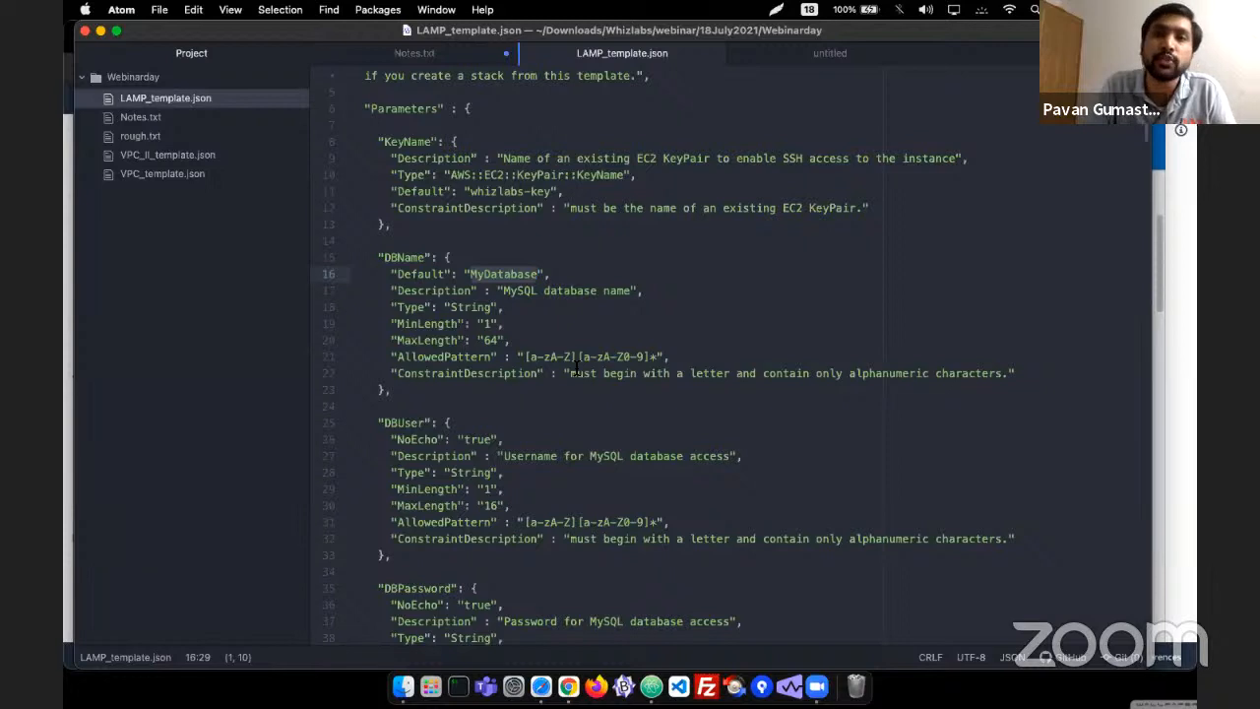
double_click(410, 257)
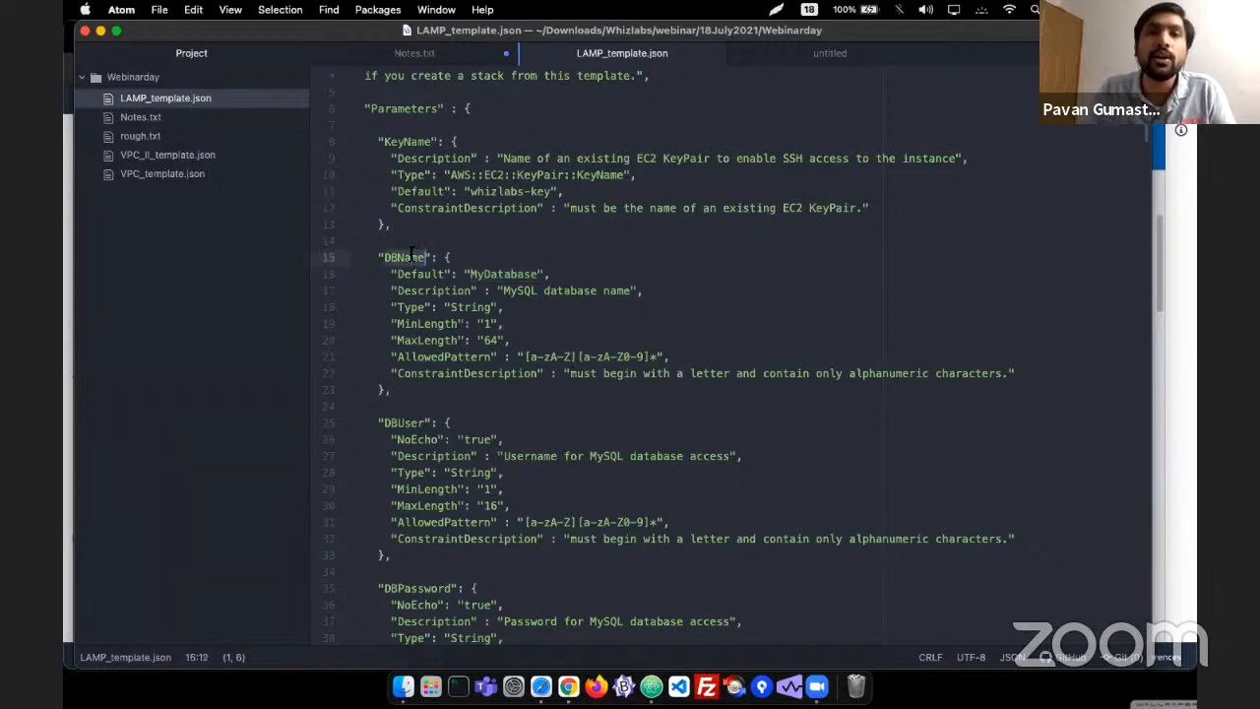
double_click(496, 274)
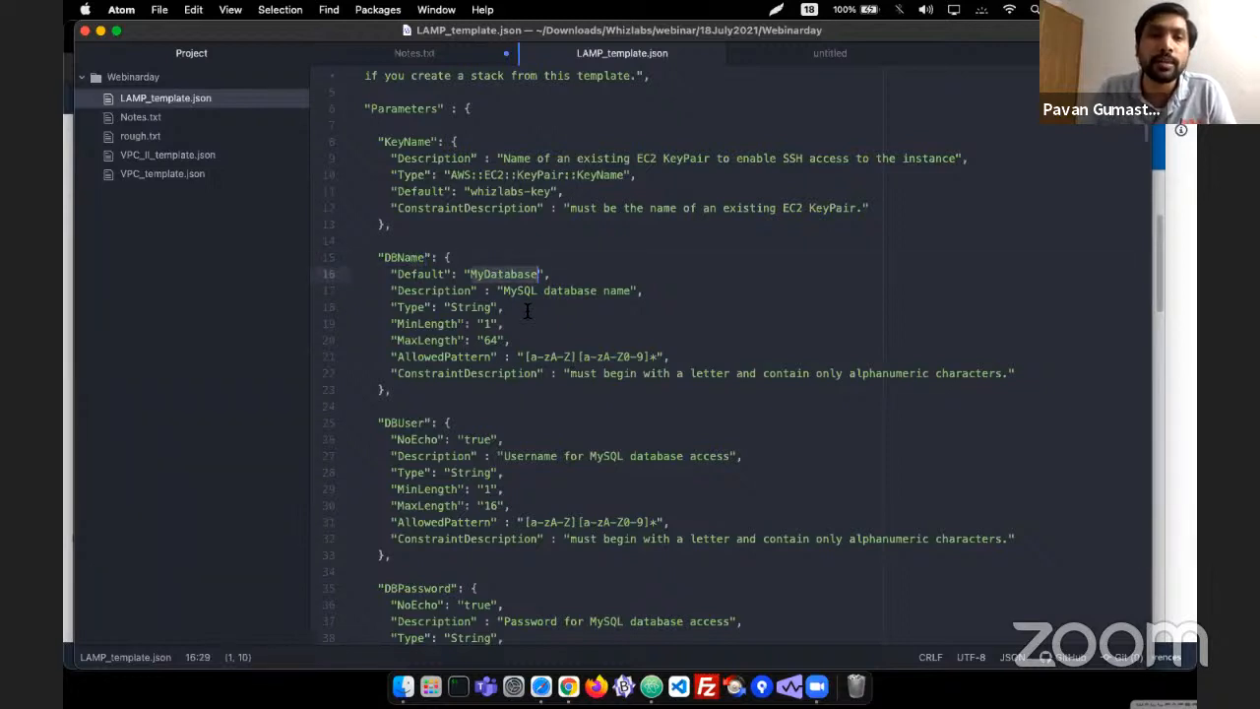
- Highlight the DBUser parameter name in the template's Parameters section
scroll(511, 309, down, 2)
scroll(512, 311, down, 2)
double_click(409, 310)
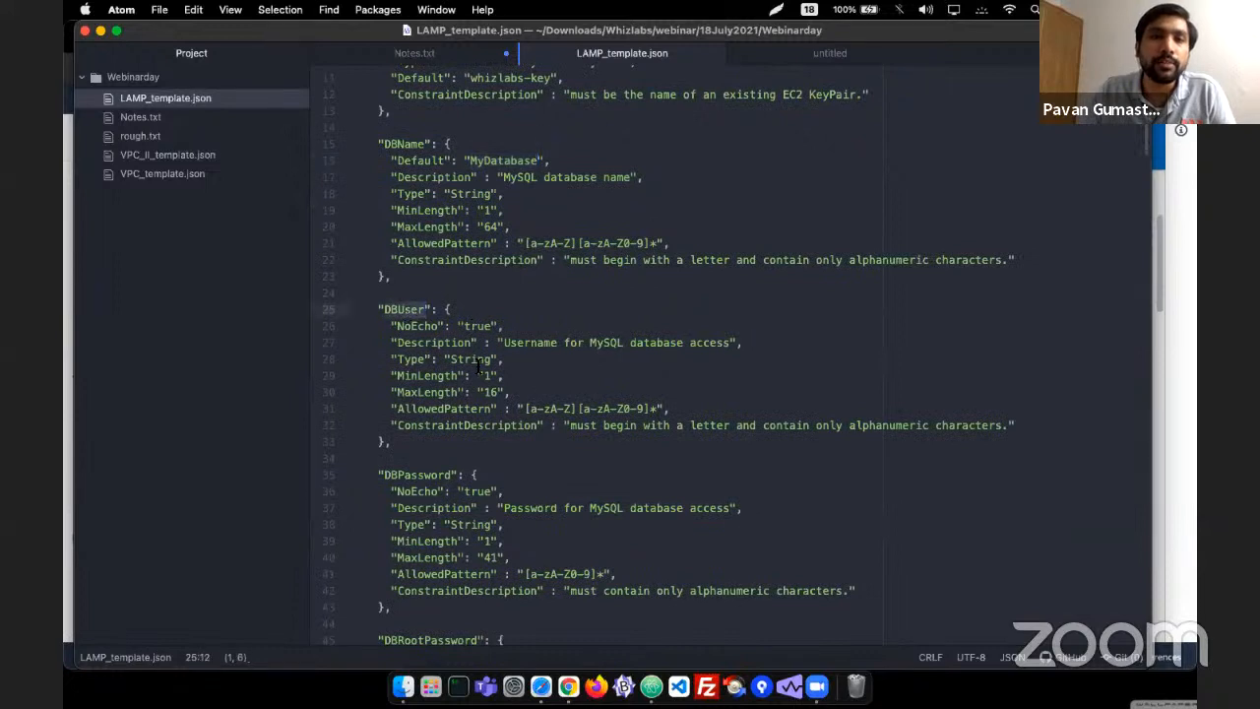
- Highlight the DBPassword and DBRootPassword parameter names in the template's Parameters section
scroll(473, 372, down, 3)
double_click(411, 400)
scroll(419, 325, down, 6)
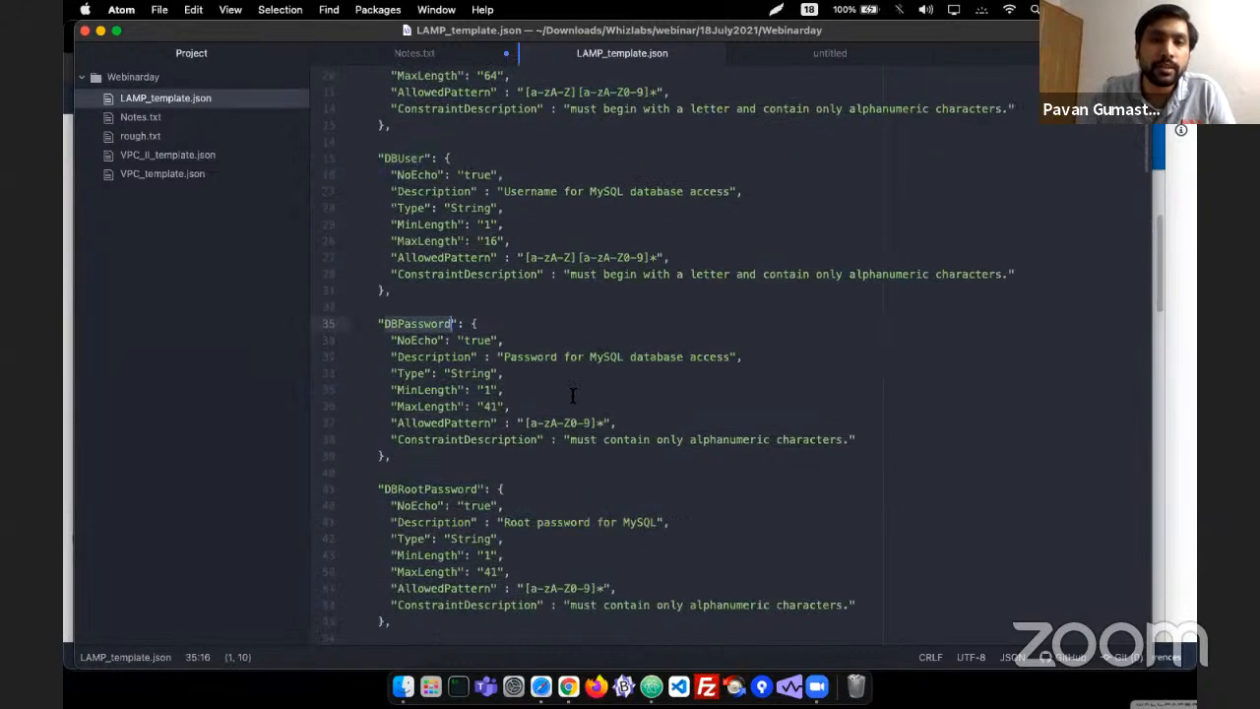
double_click(428, 261)
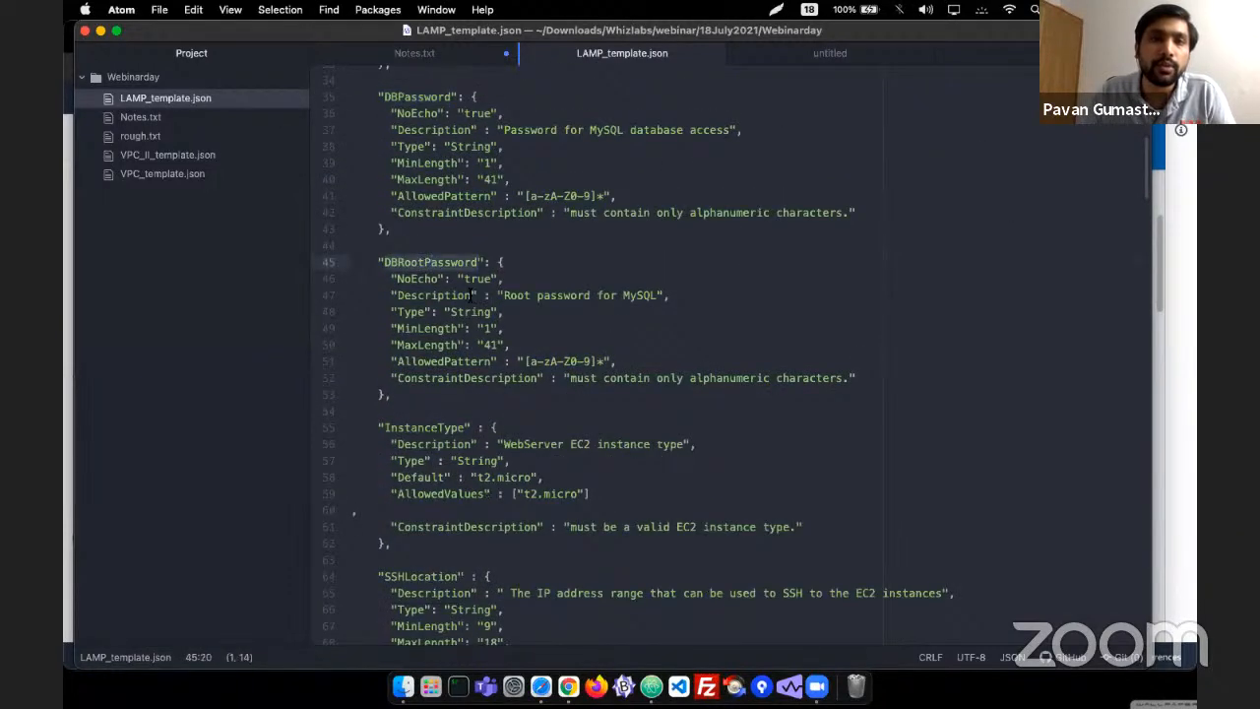
- Highlight the InstanceType parameter name and its default value t2.micro
scroll(462, 302, down, 3)
double_click(408, 239)
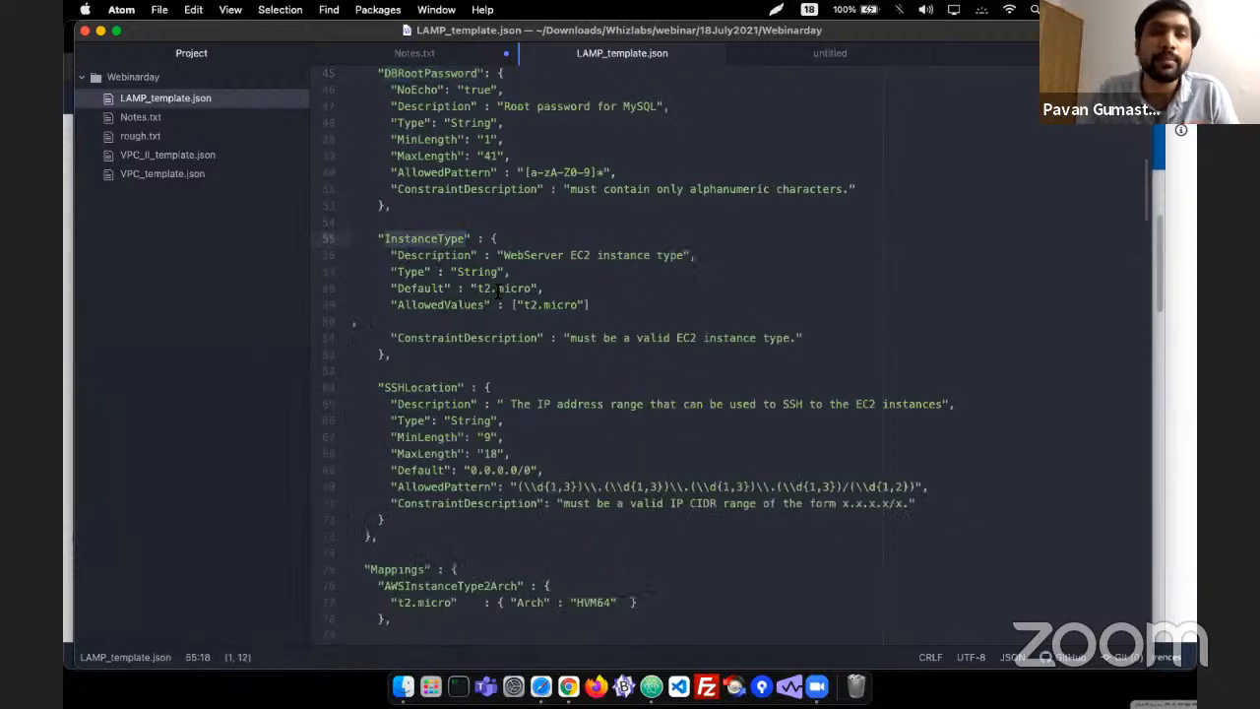
drag(472, 288, 540, 289)
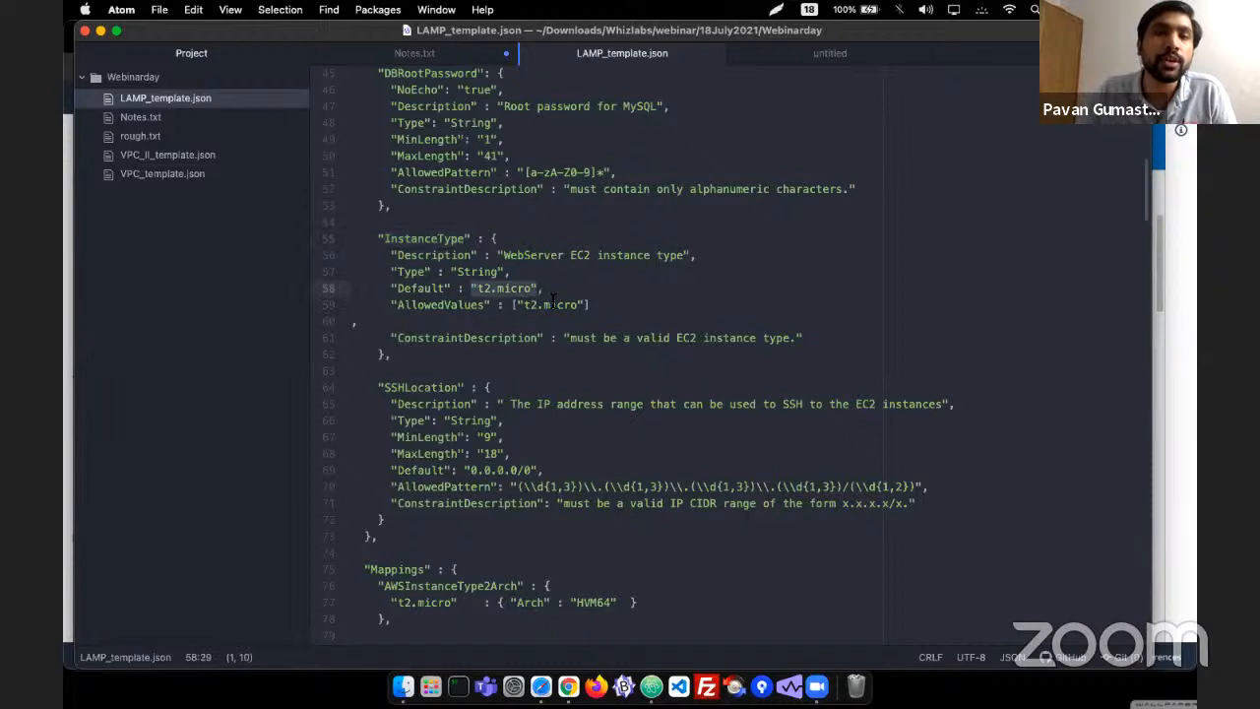
- Highlight the SSHLocation parameter name and look back over the Parameters section from its beginning
scroll(565, 308, down, 2)
double_click(423, 311)
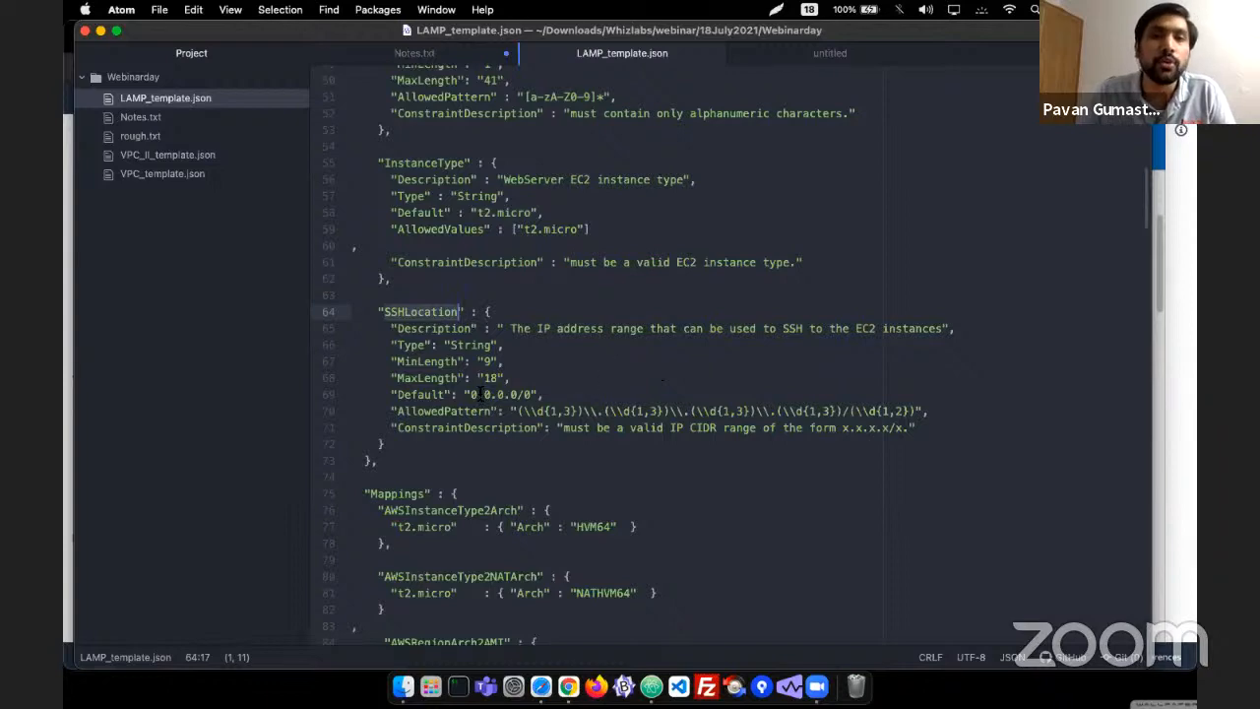
scroll(588, 369, down, 4)
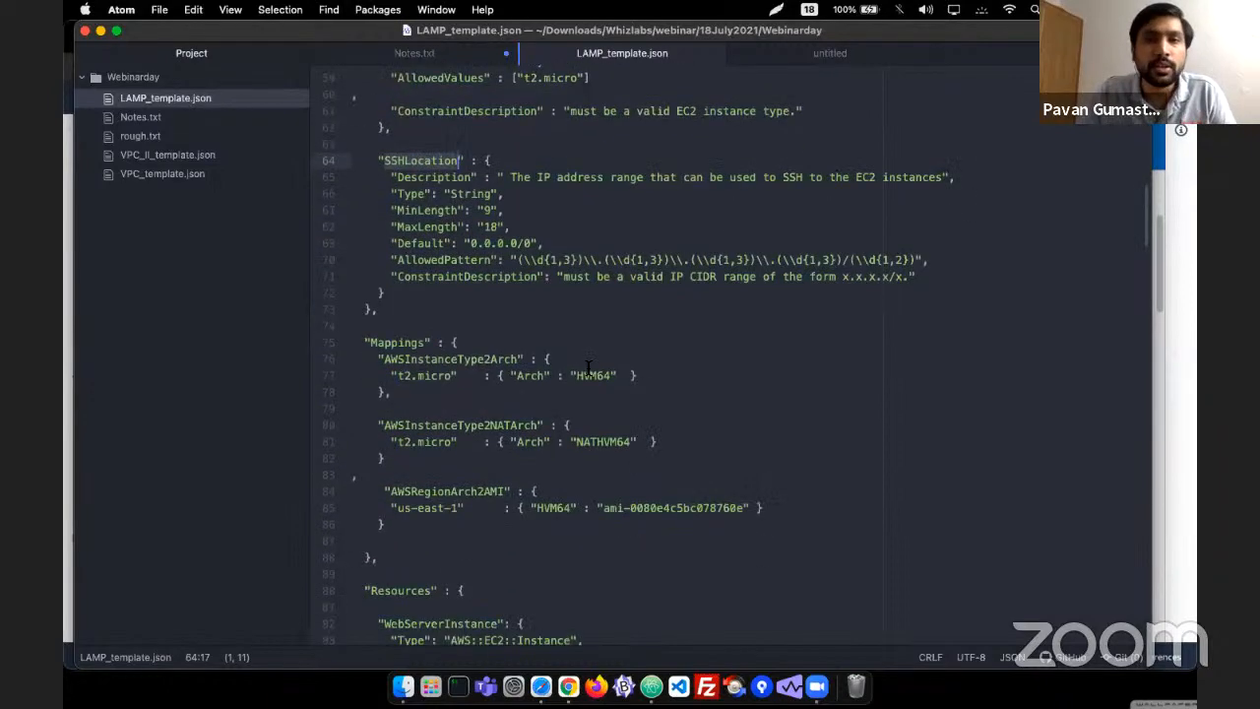
scroll(420, 307, up, 15)
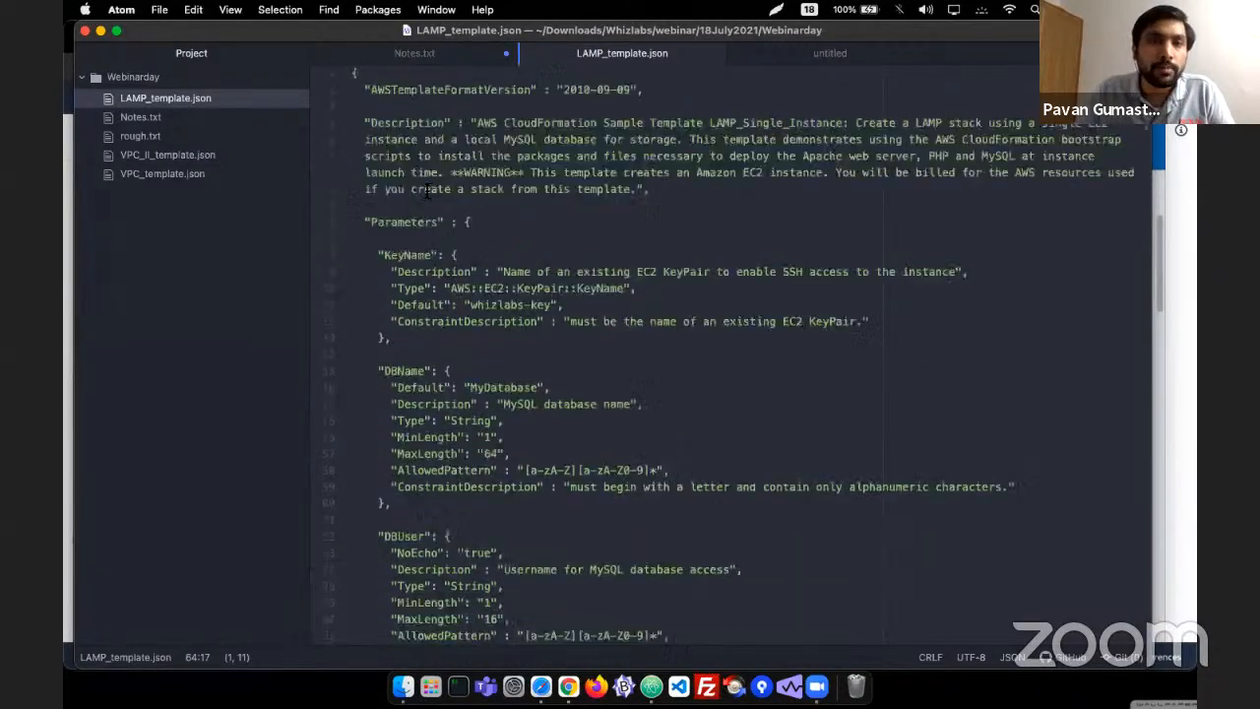
scroll(426, 192, down, 15)
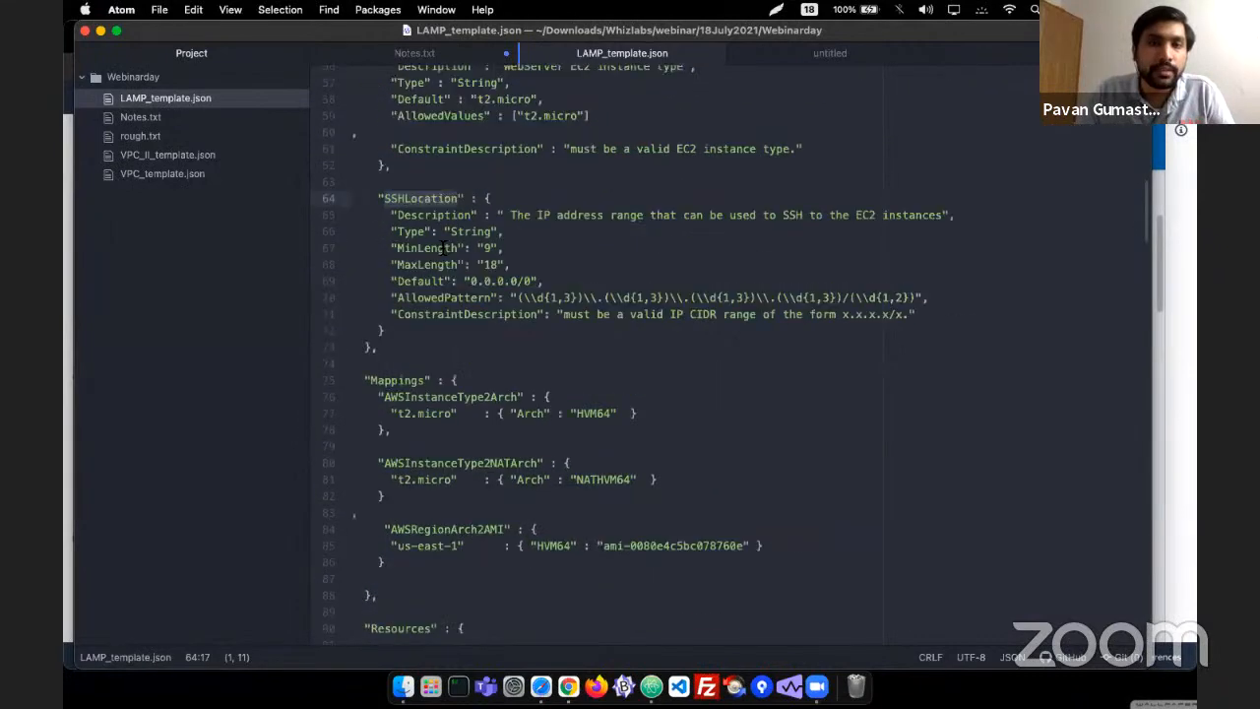
- Highlight the Mappings key and the t2.micro entry under AWSInstanceType2Arch
scroll(446, 249, down, 2)
double_click(403, 304)
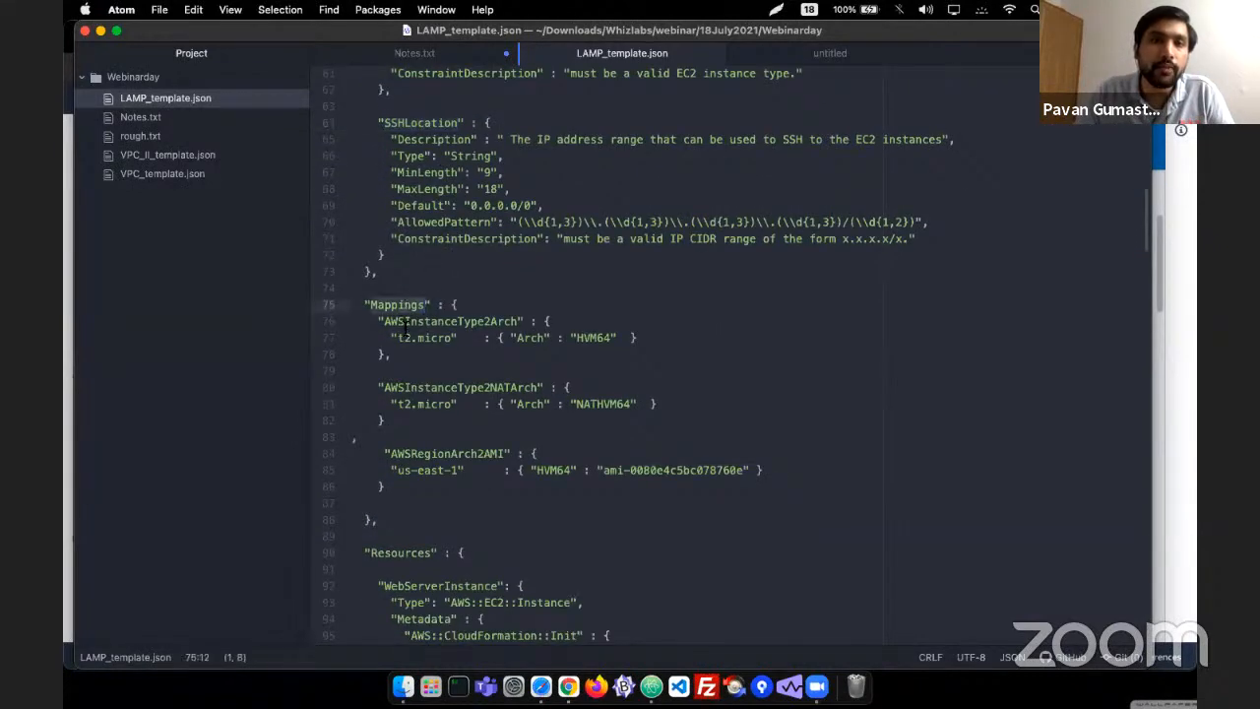
drag(403, 340, 446, 339)
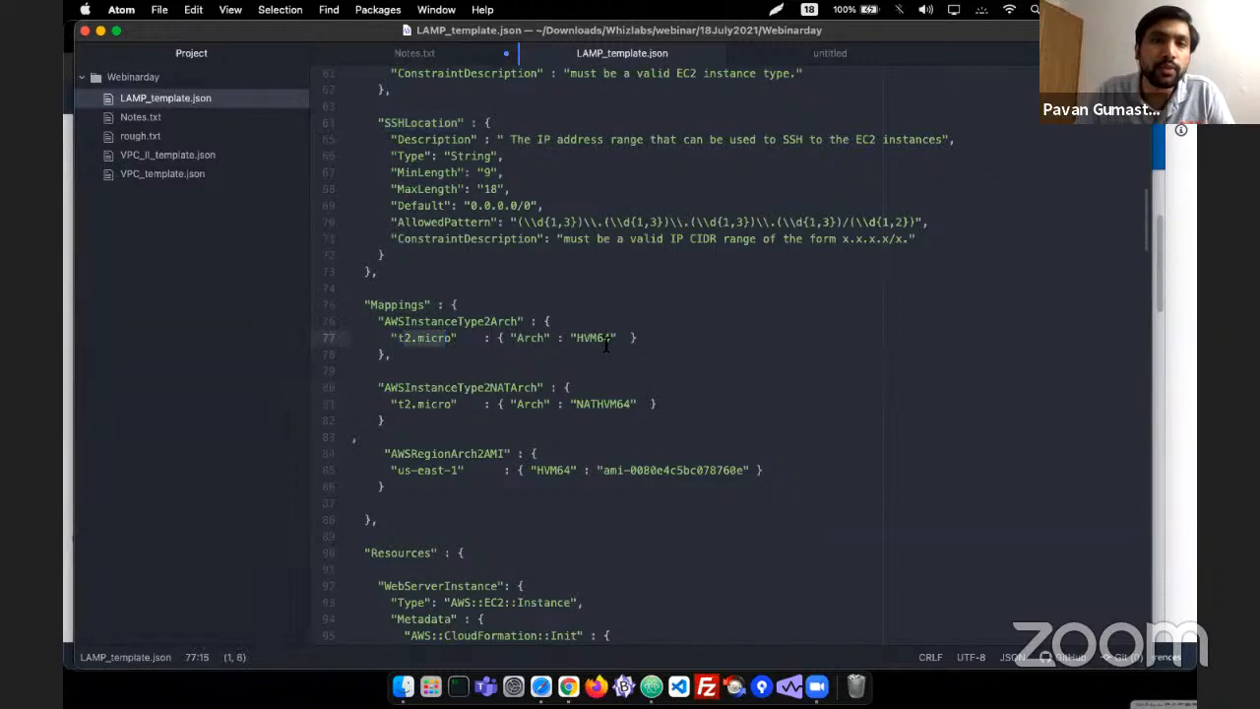
- Copy the us-east-1 HVM64 AMI ID ami-0080e4c5bc078760e from the AWSRegionArch2AMI mapping
scroll(597, 360, down, 2)
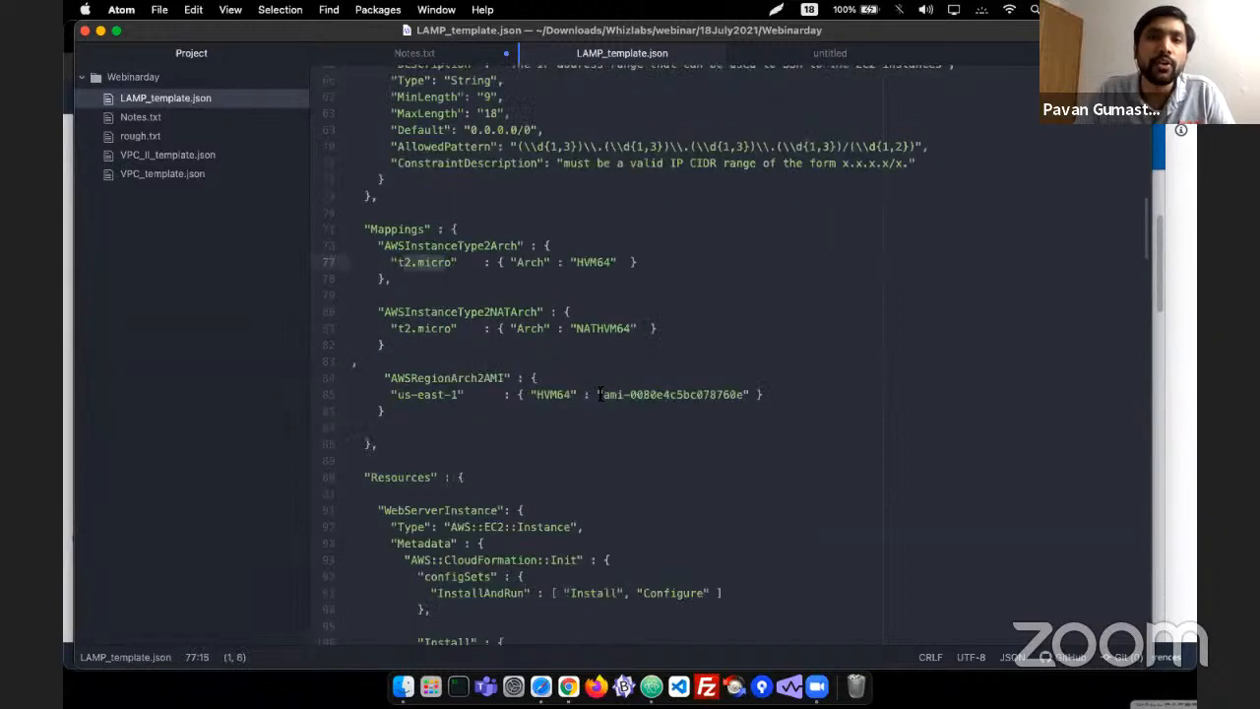
drag(603, 393, 744, 394)
key(super+c)
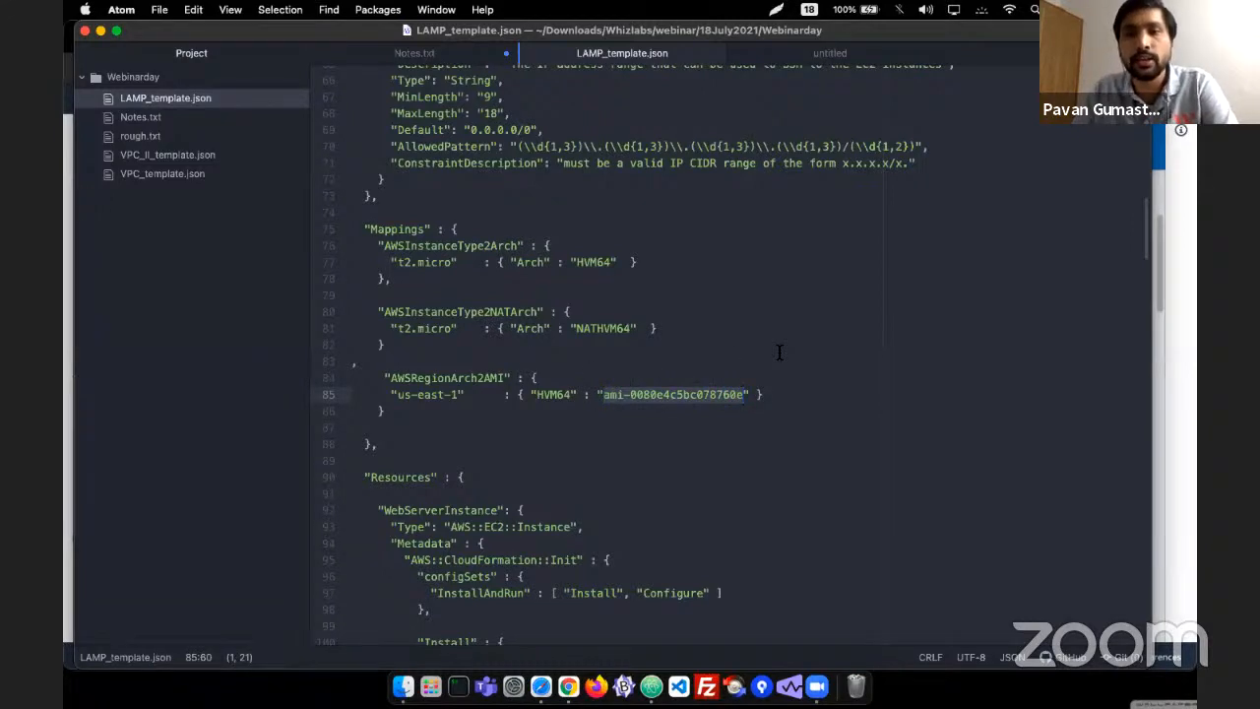
- Switch to Chrome, search Google for the copied AMI ID in a new tab, and close that tab before returning to Atom
key(super+Tab)
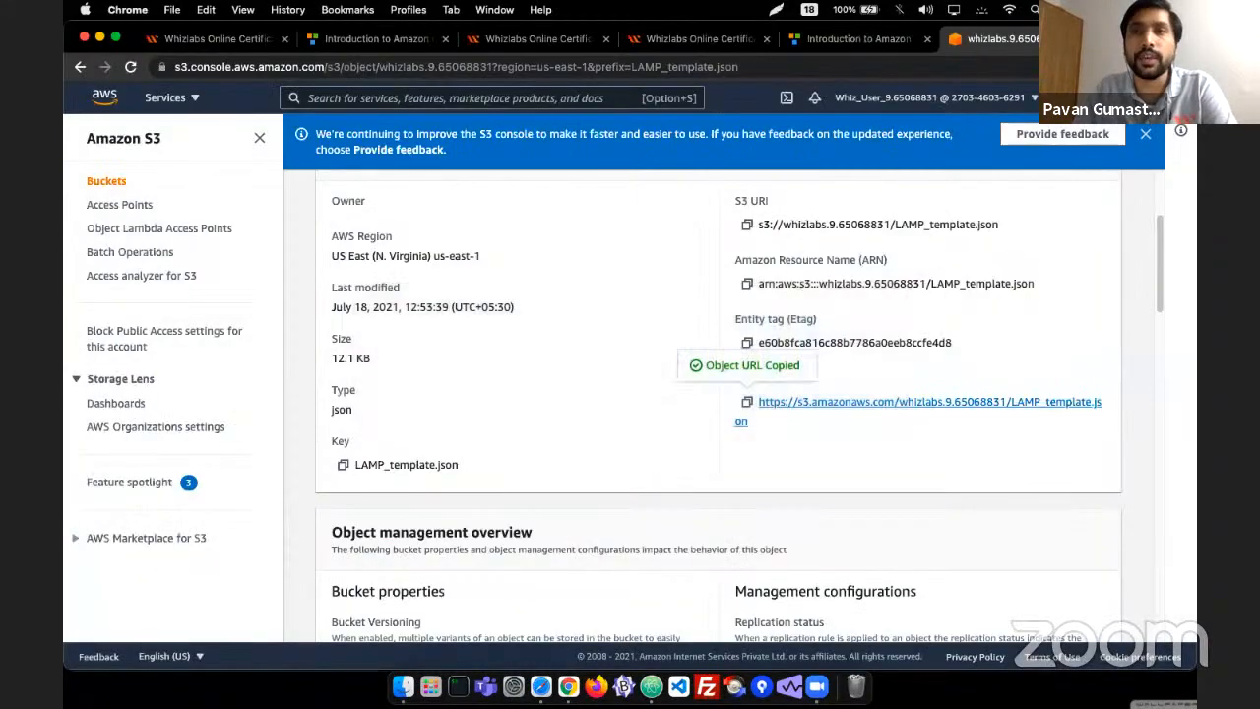
key(super+t)
key(super+v)
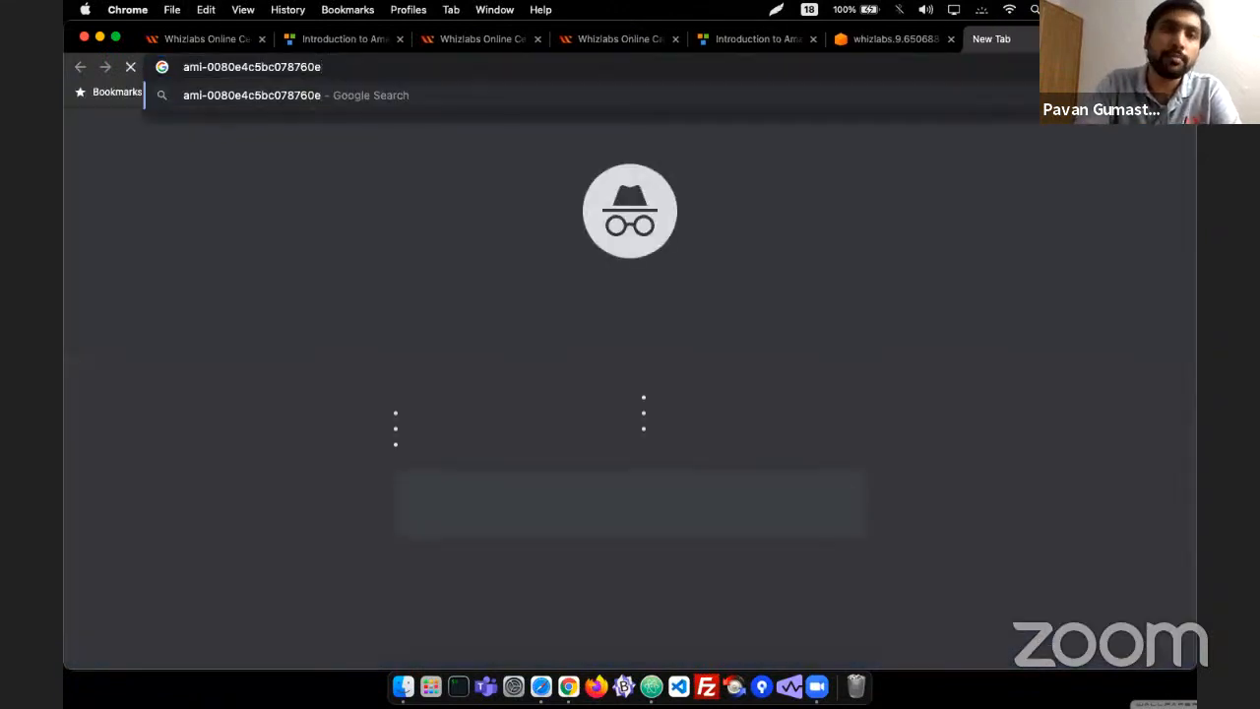
key(Return)
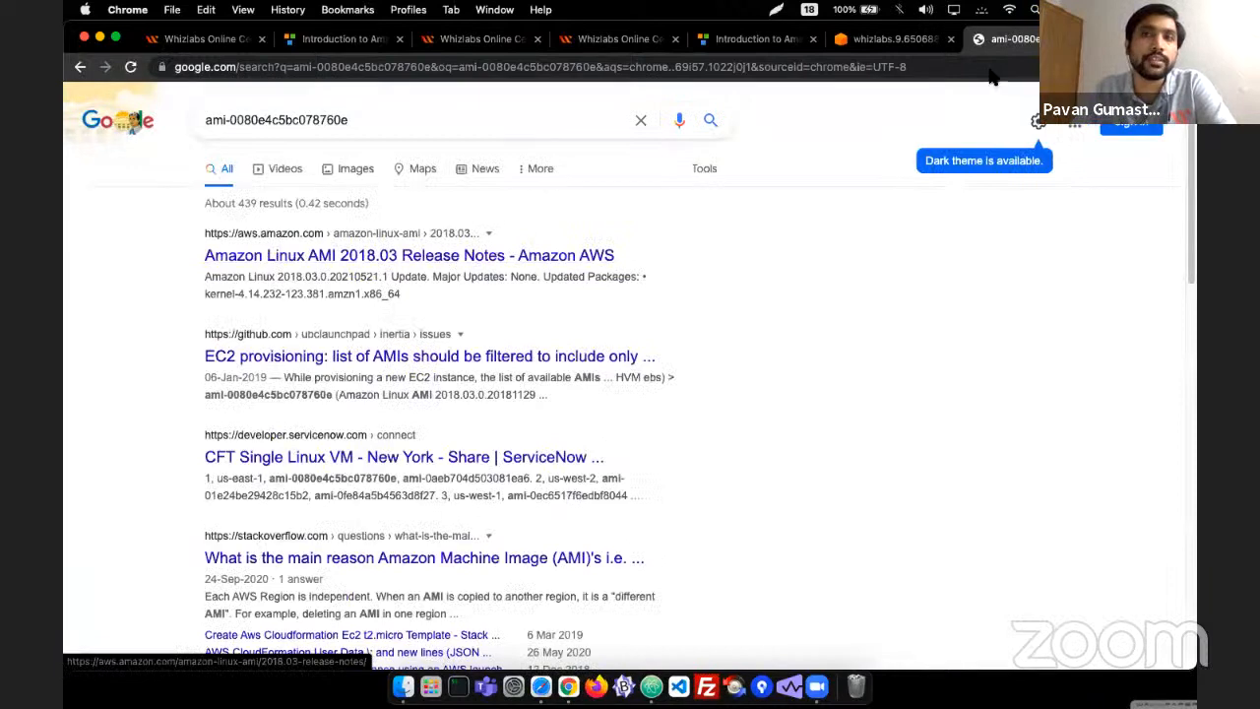
key(super+w)
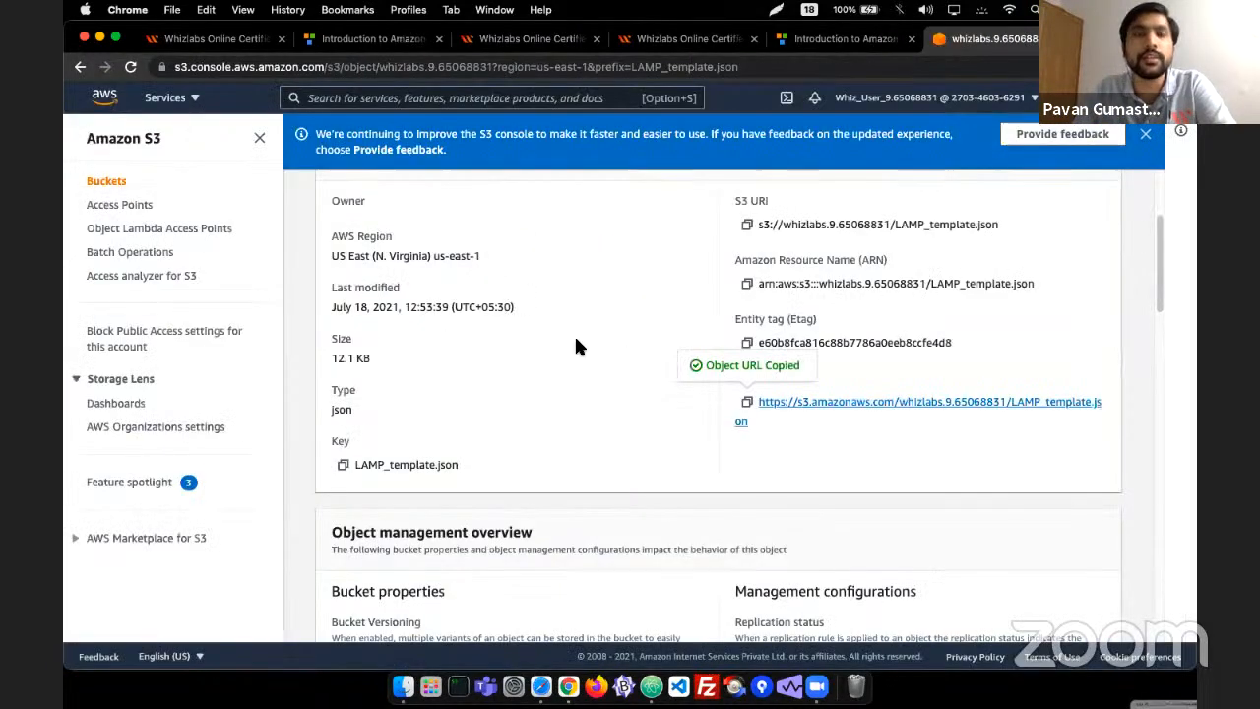
key(super+Tab)
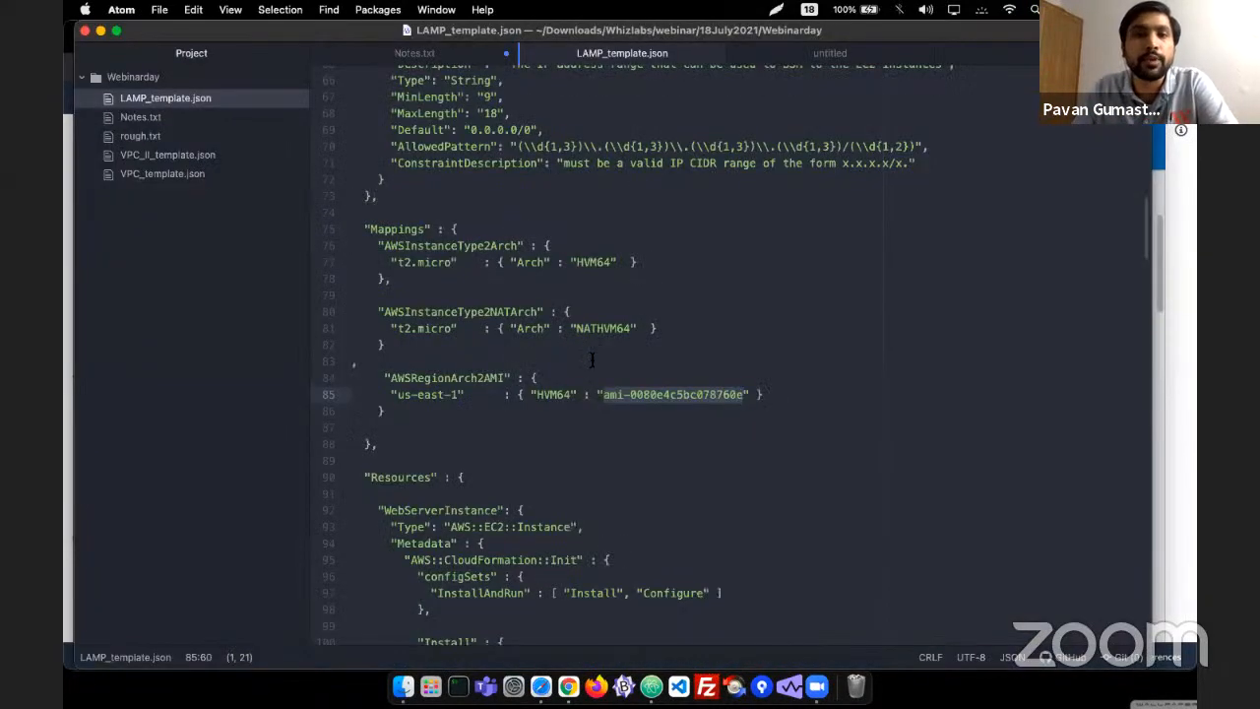
- Clear the AMI ID selection and highlight the Resources key below the Mappings section
click(580, 372)
scroll(577, 366, down, 3)
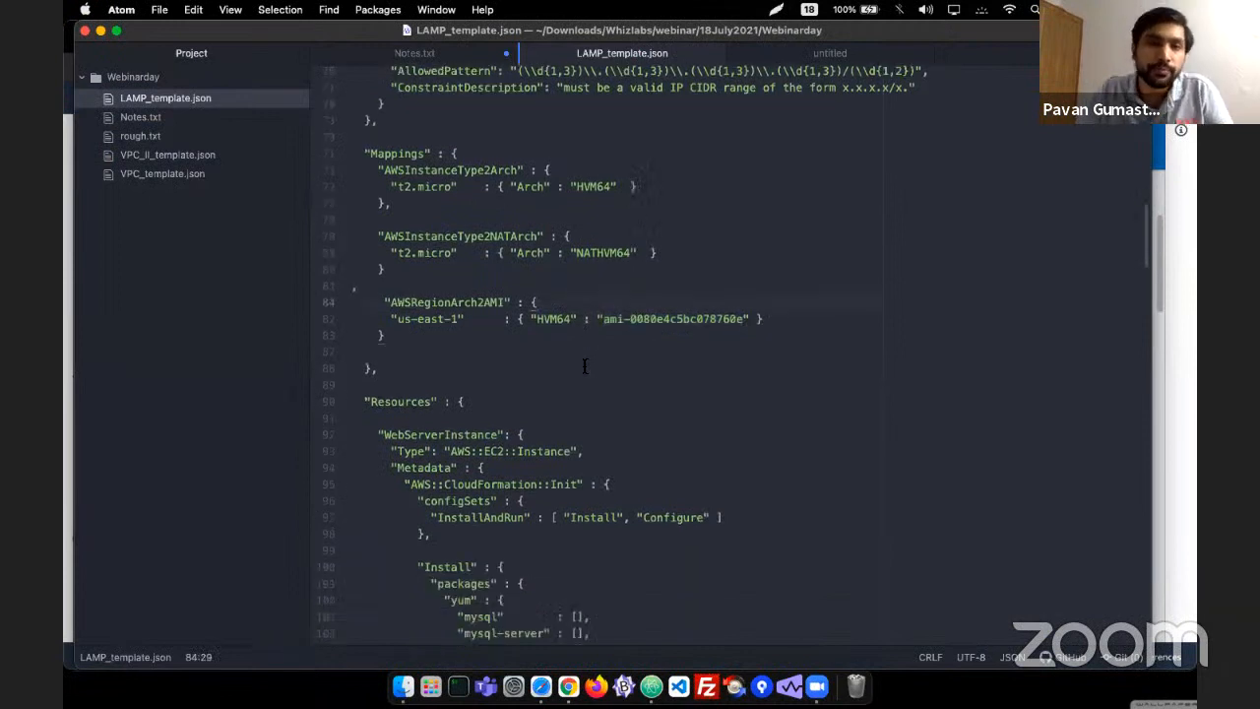
scroll(575, 364, down, 3)
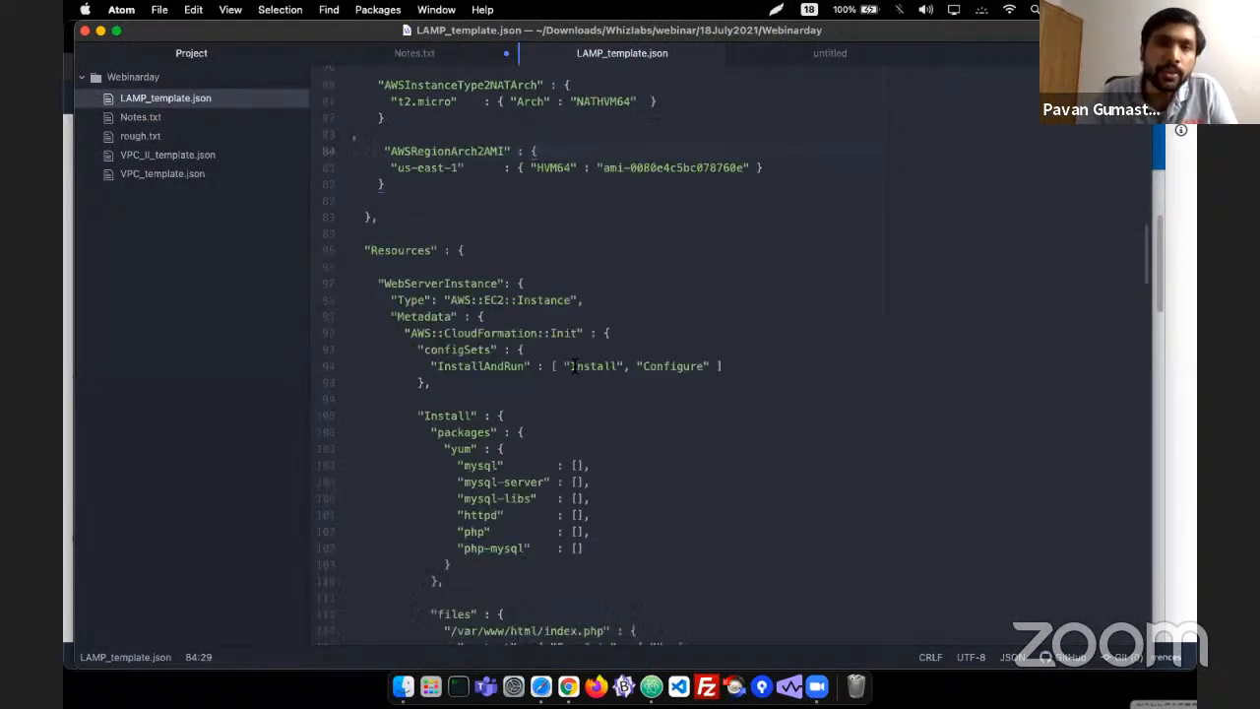
double_click(399, 250)
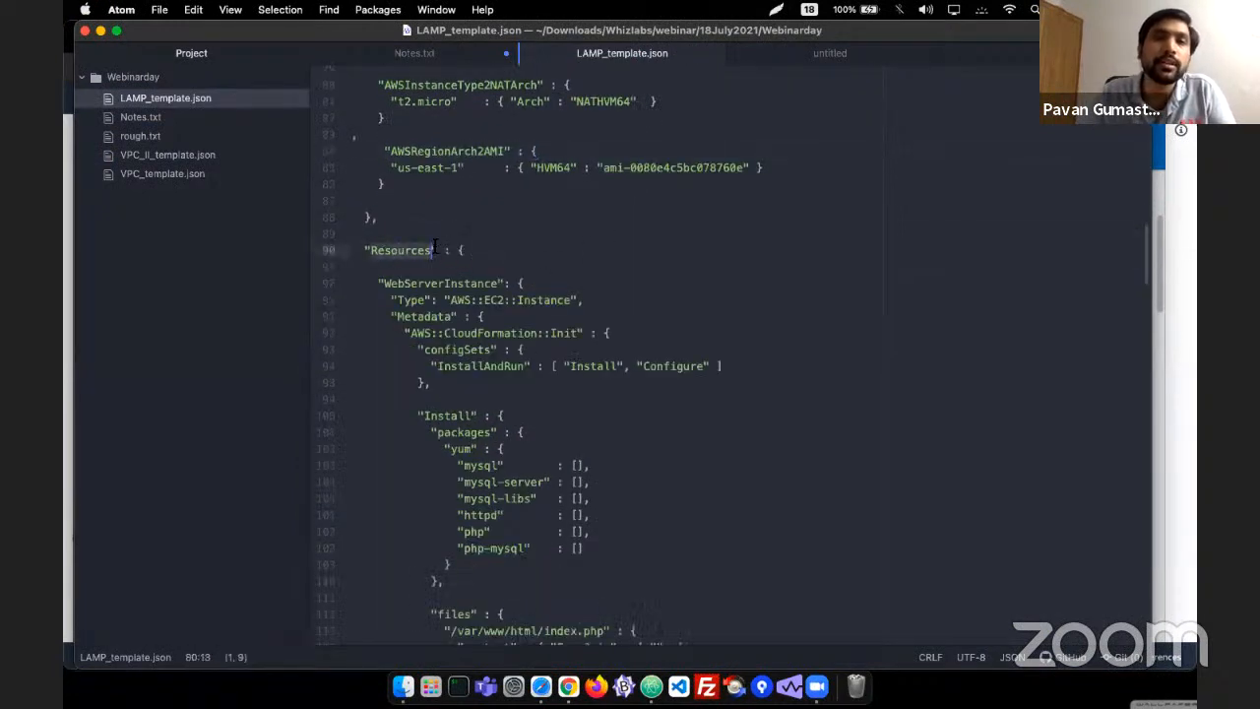
drag(438, 248, 451, 253)
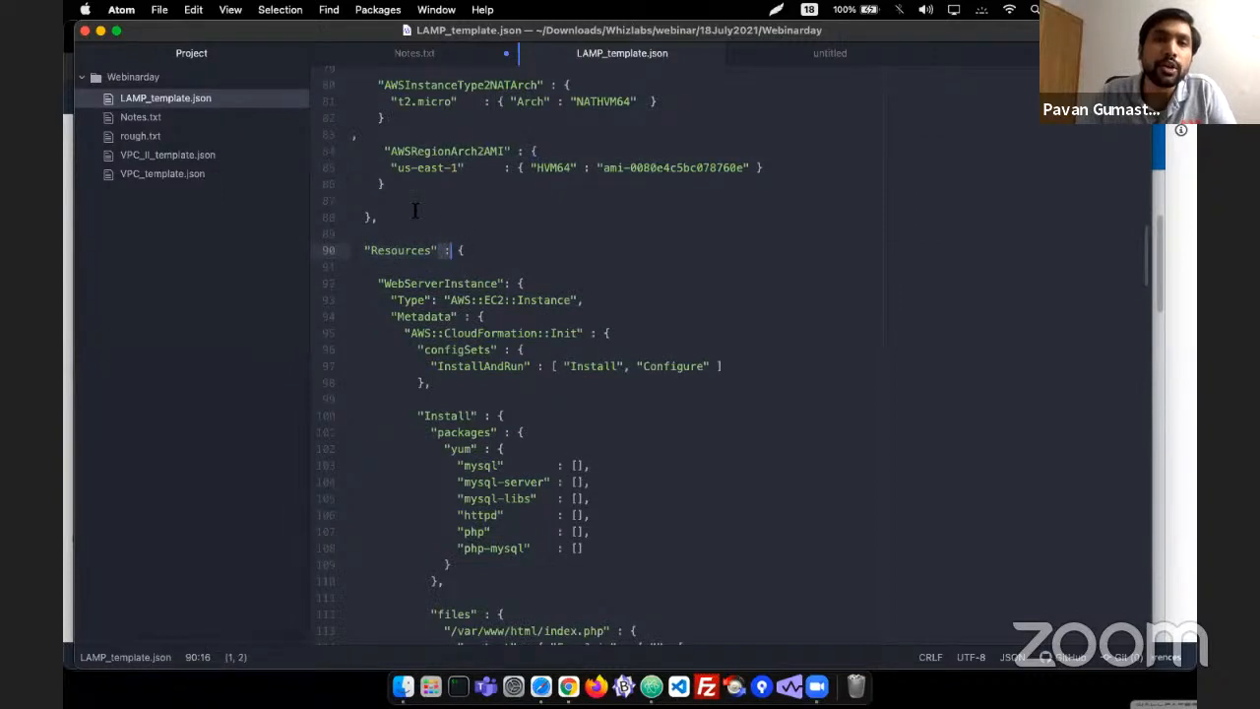
double_click(391, 246)
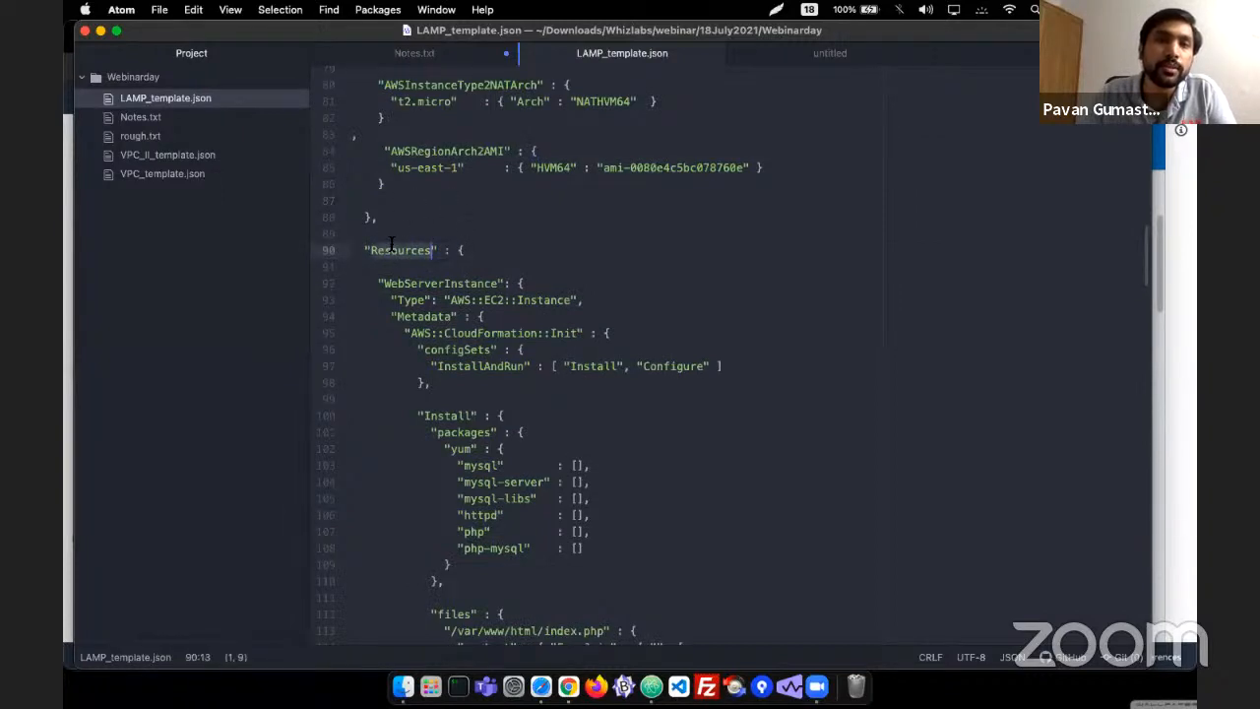
- Highlight WebServerInstance's AWS::EC2::Instance type, its AWS::CloudFormation::Init metadata key and the Install entry in configSets
scroll(533, 254, down, 2)
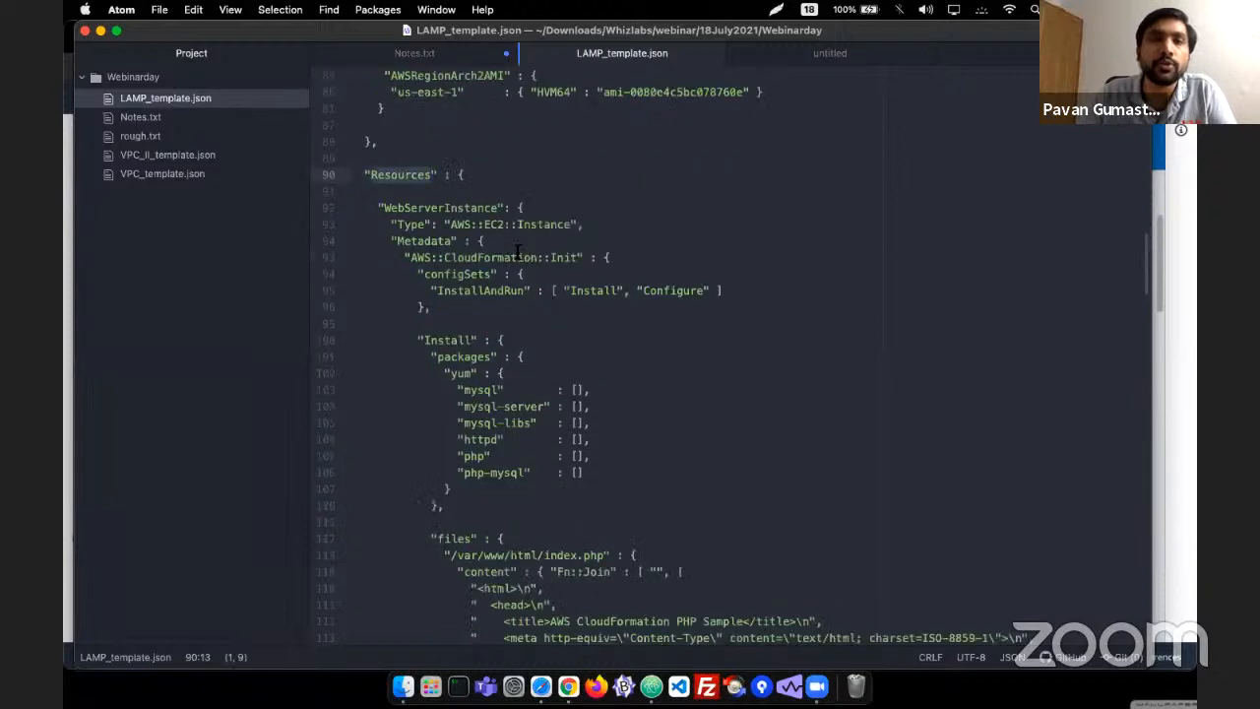
drag(450, 224, 573, 225)
scroll(525, 311, down, 1)
scroll(523, 309, down, 2)
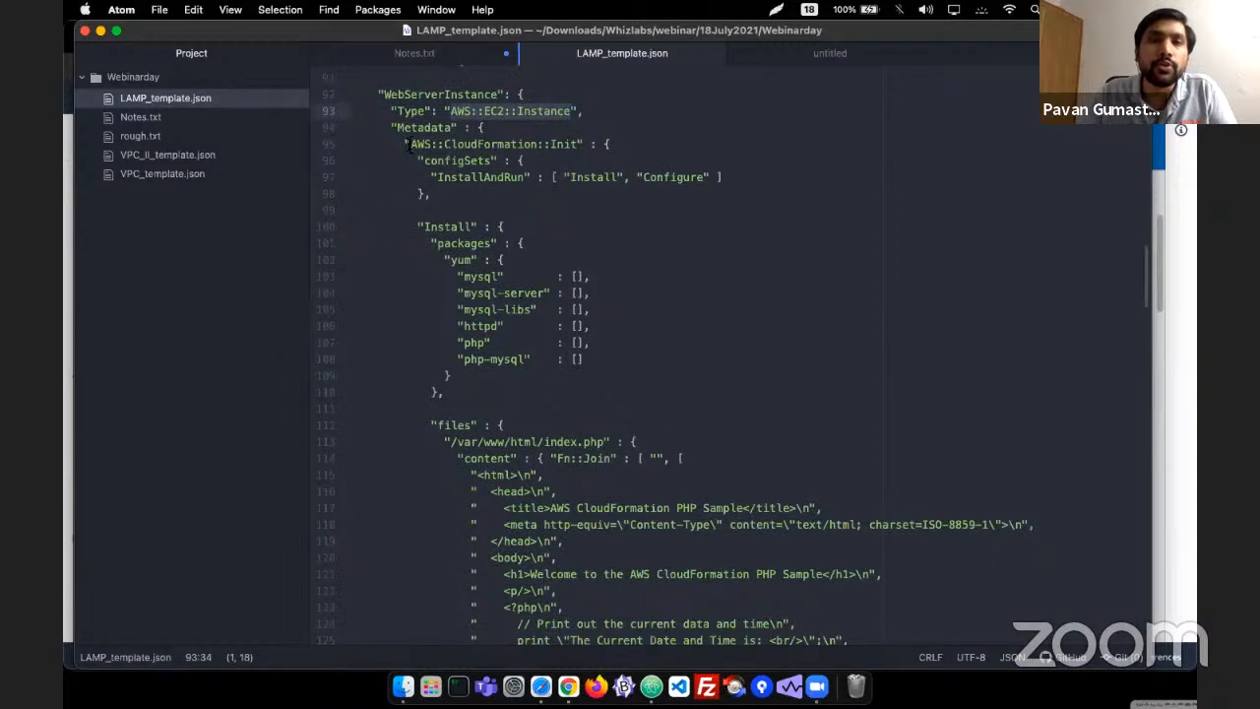
drag(409, 145, 576, 145)
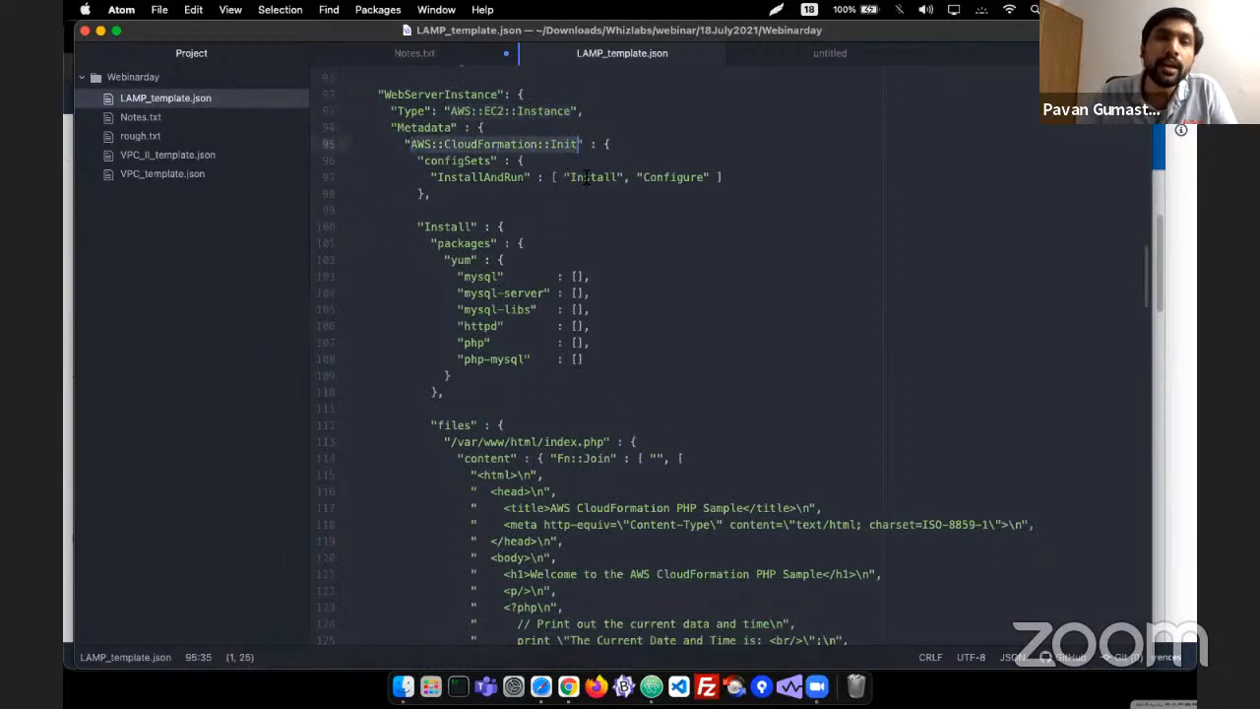
double_click(587, 176)
- Highlight the list of yum packages from mysql to php-mysql in the Install section
click(445, 276)
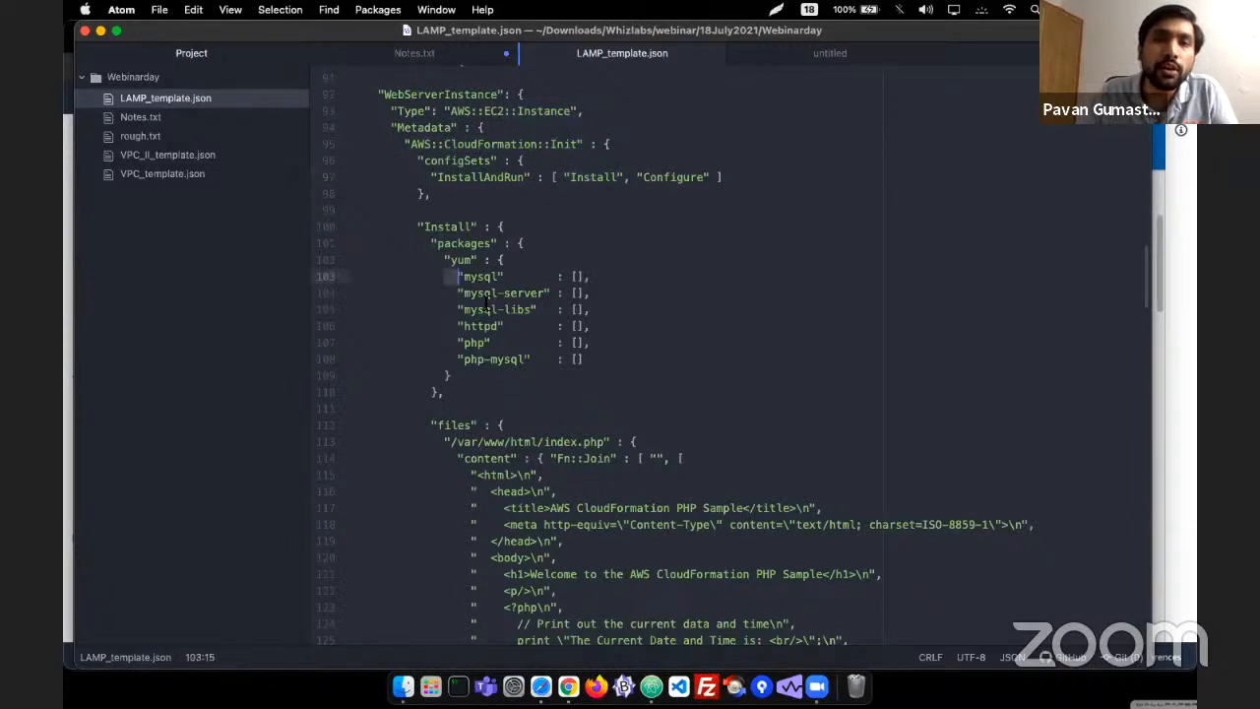
drag(487, 305, 595, 363)
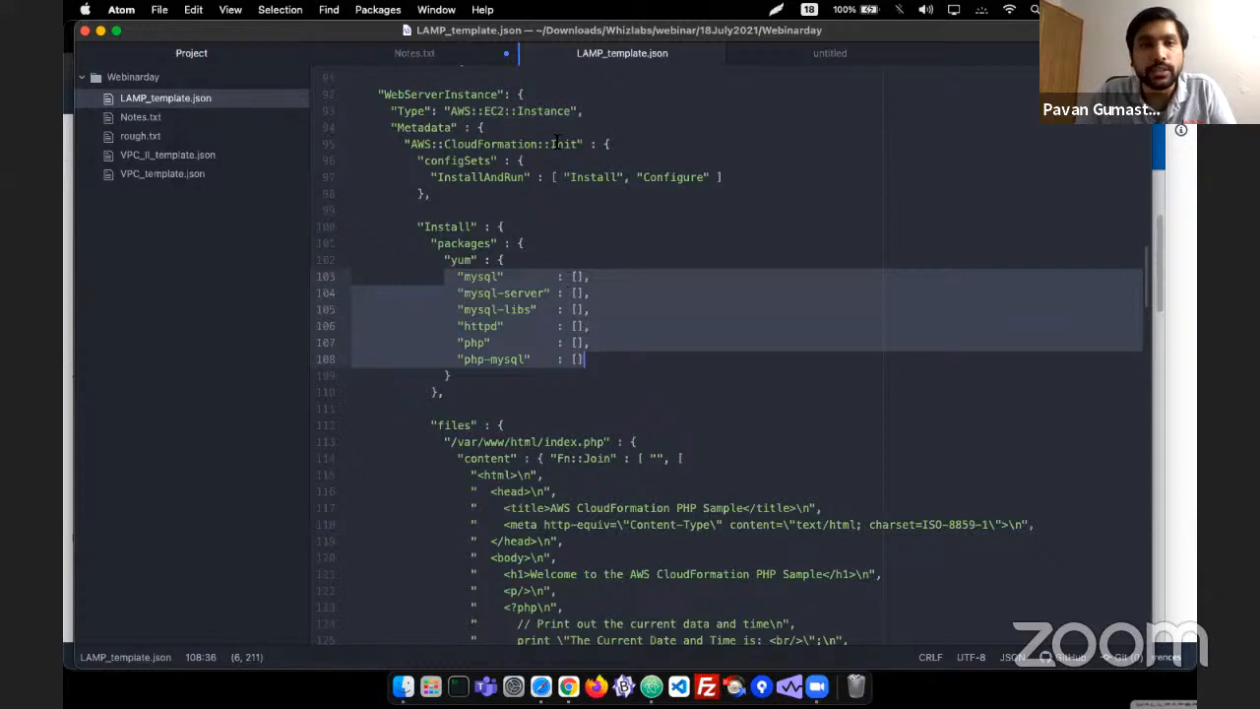
click(494, 279)
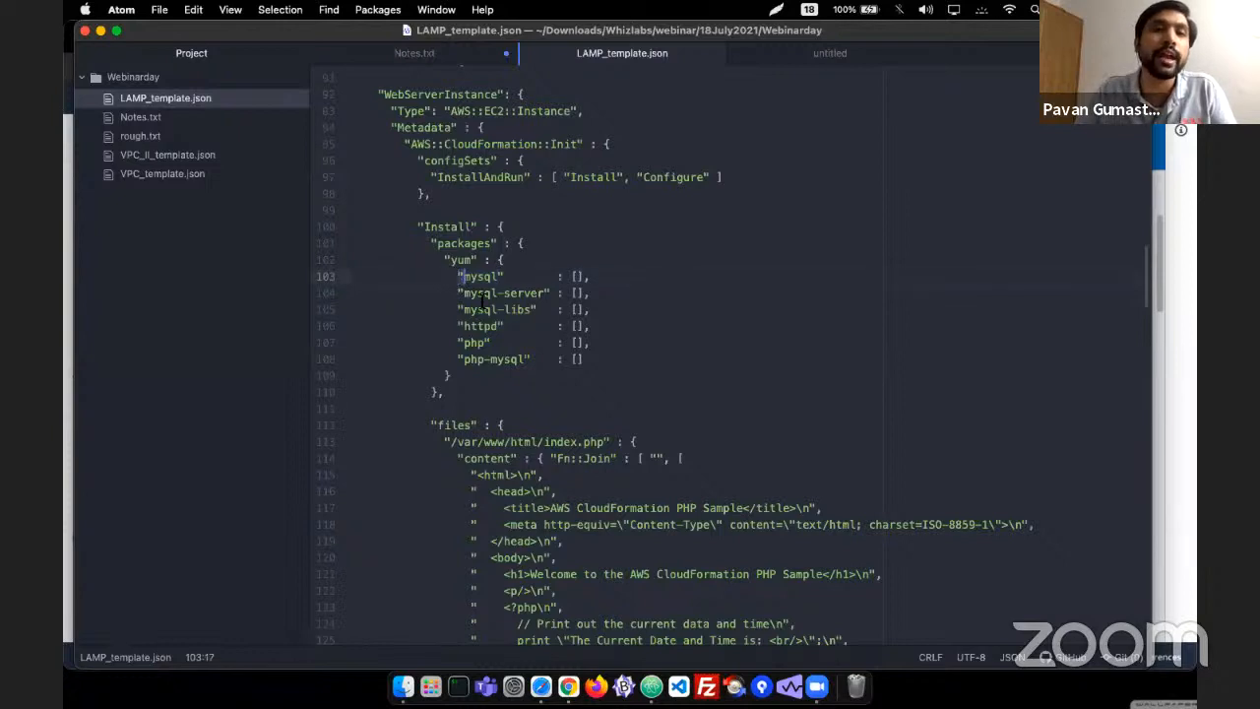
drag(456, 278, 598, 365)
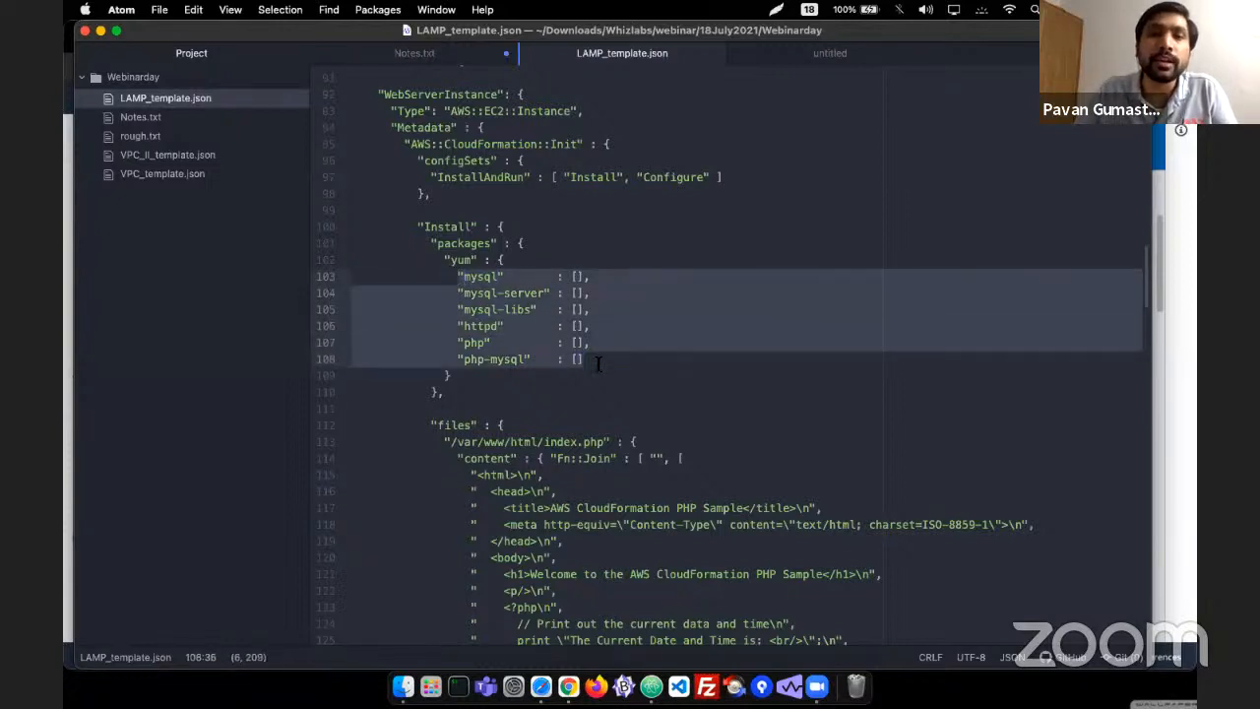
- Highlight the mysql, httpd and php package names one after another in the yum list
double_click(471, 278)
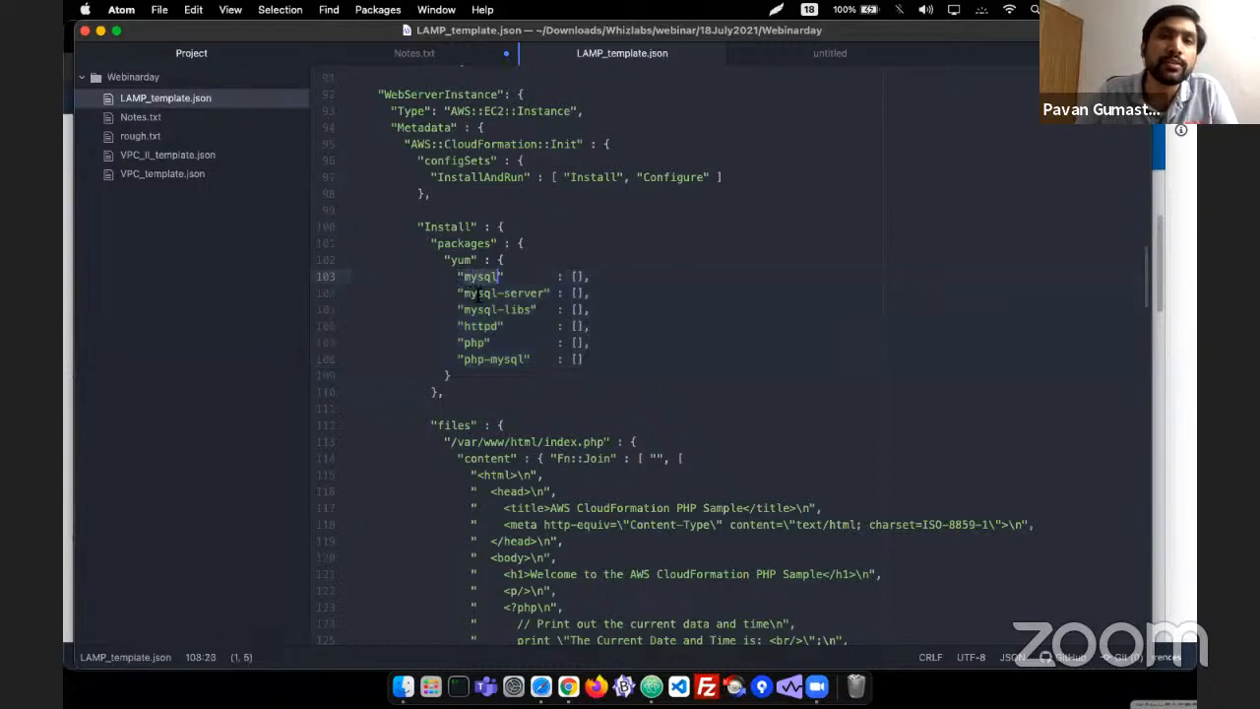
key(Down)
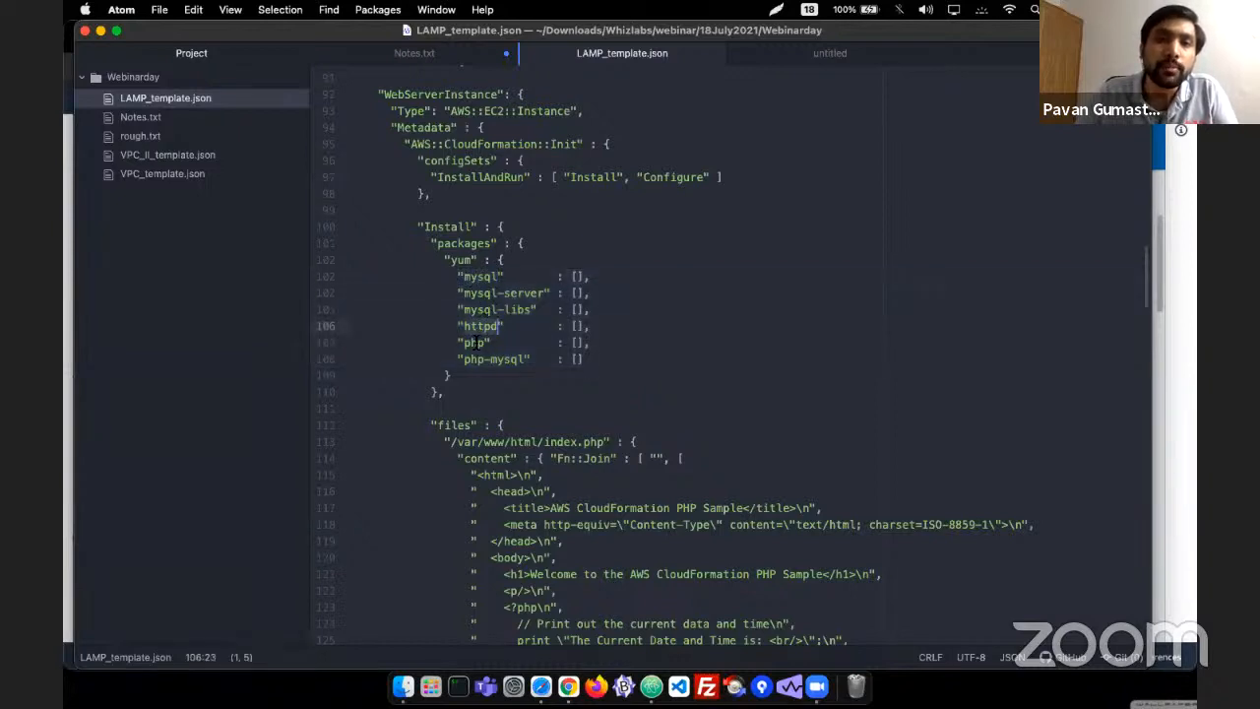
double_click(475, 344)
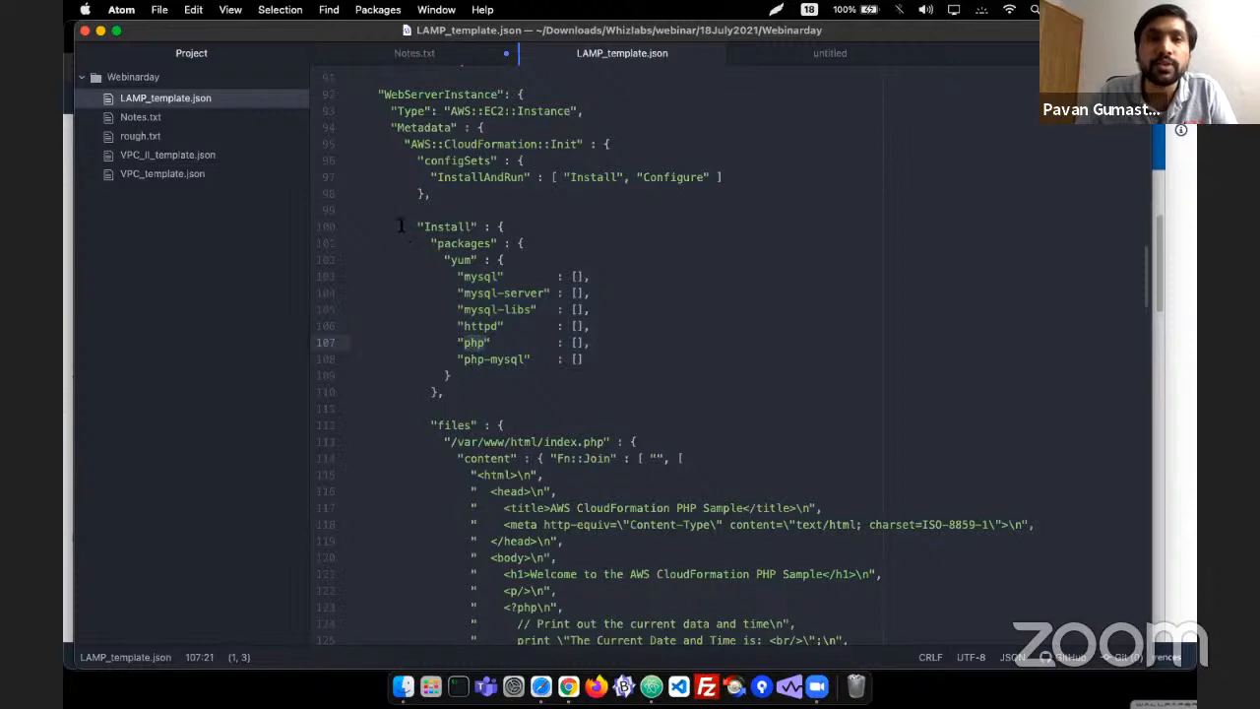
- Highlight the Install block through the end of its packages list, and clear the selection
drag(415, 225, 445, 392)
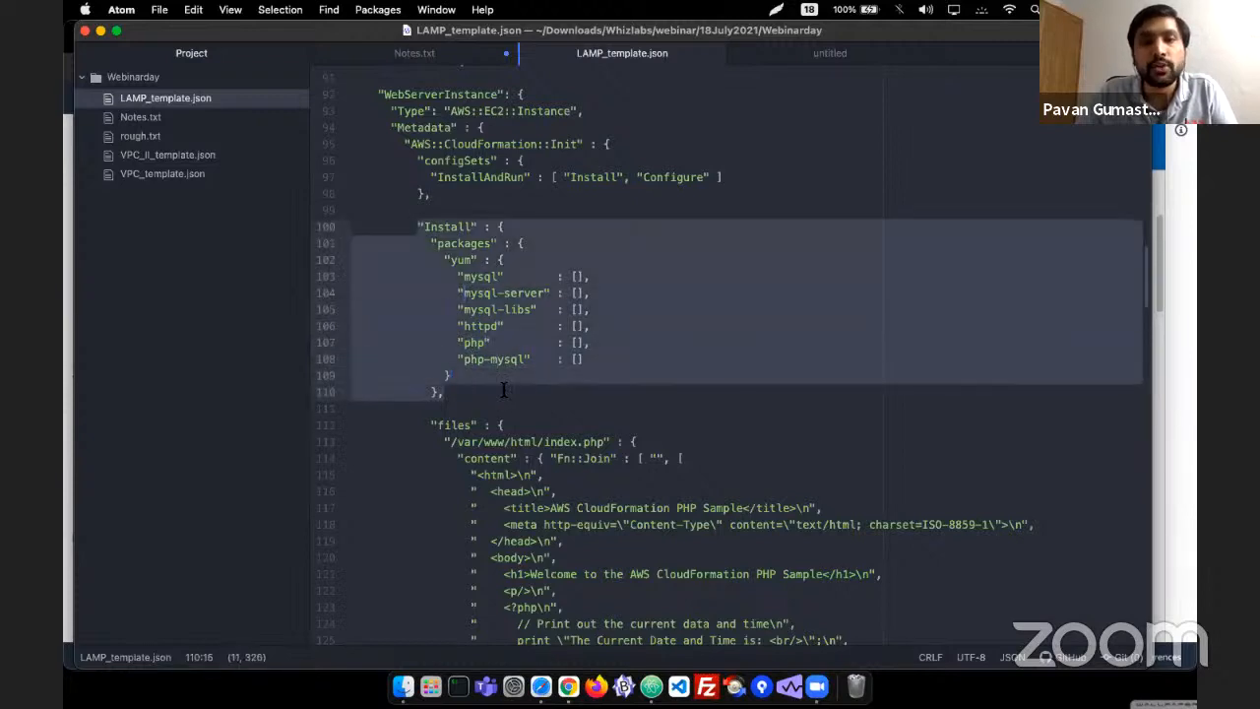
click(449, 260)
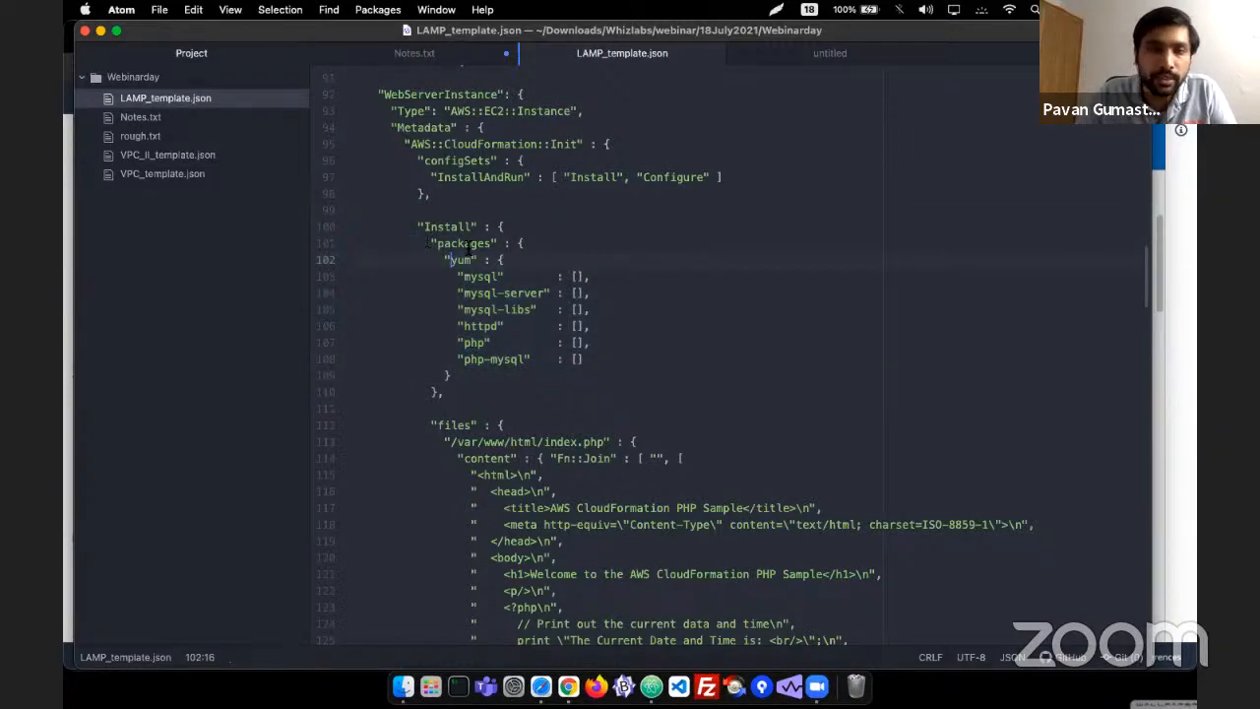
scroll(466, 250, up, 3)
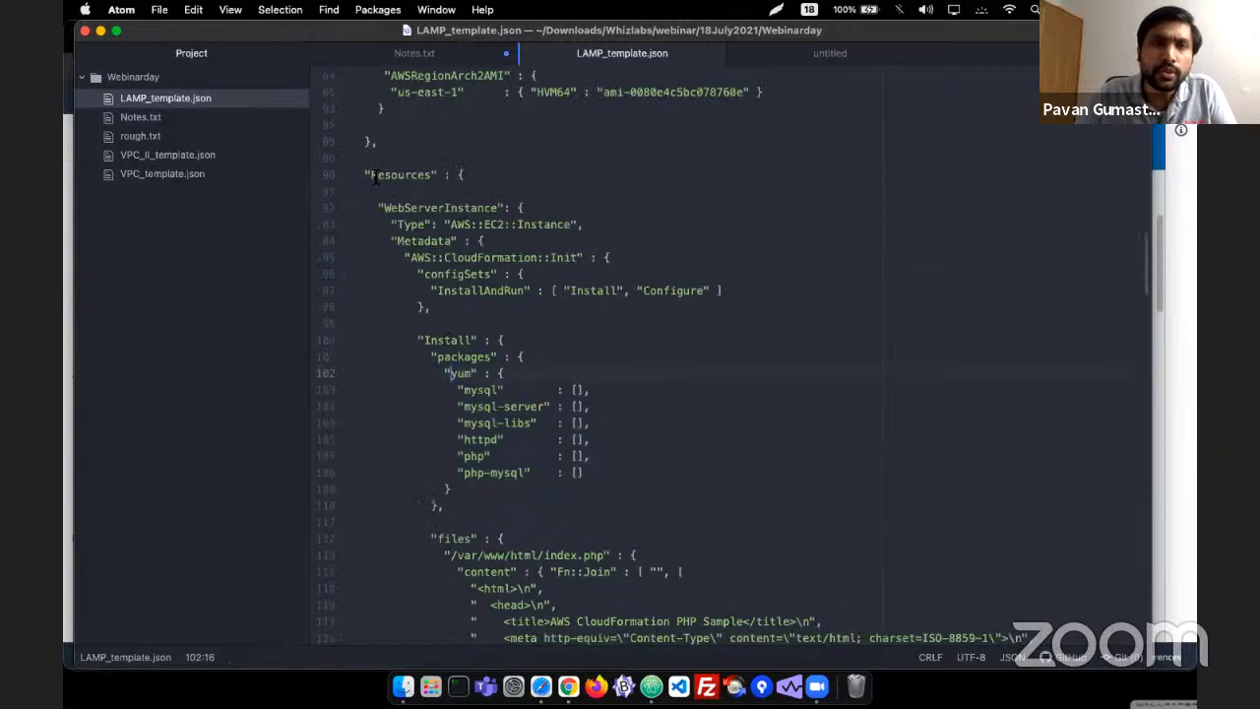
- Highlight WebServerInstance's name and type lines, and the Install block through the end of its packages list, and clear the selection
drag(372, 203, 563, 228)
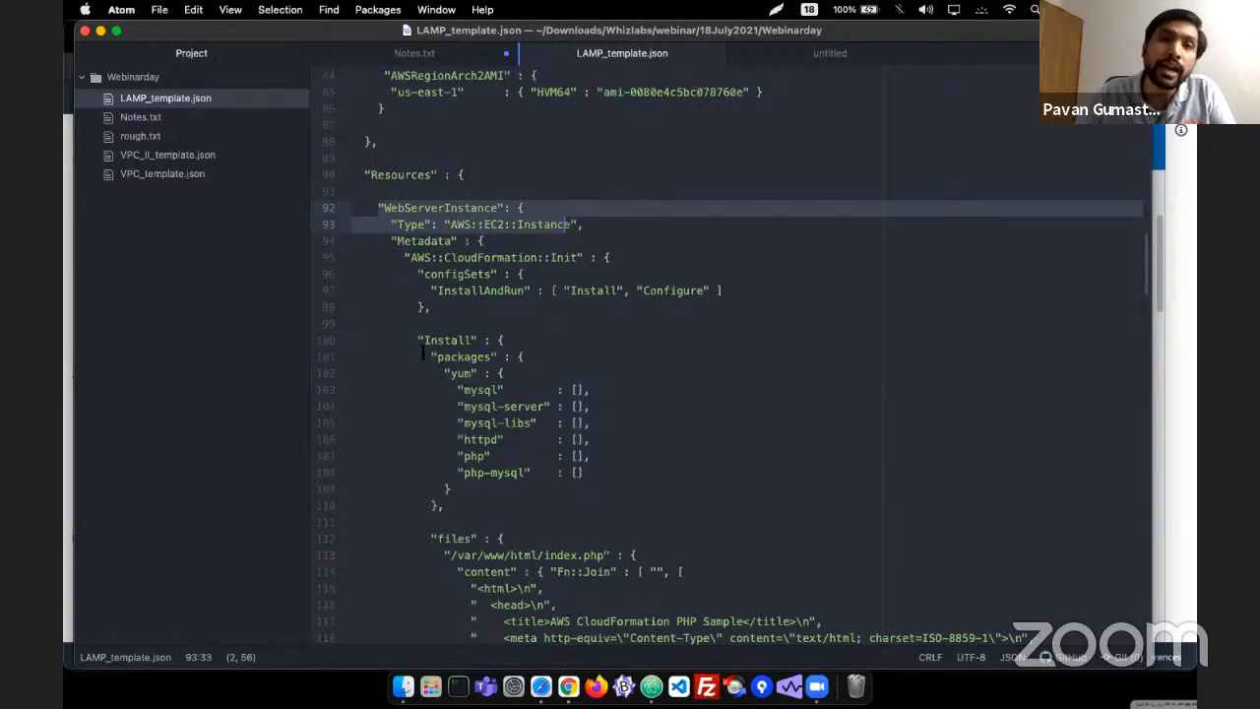
drag(419, 339, 480, 506)
scroll(470, 480, down, 3)
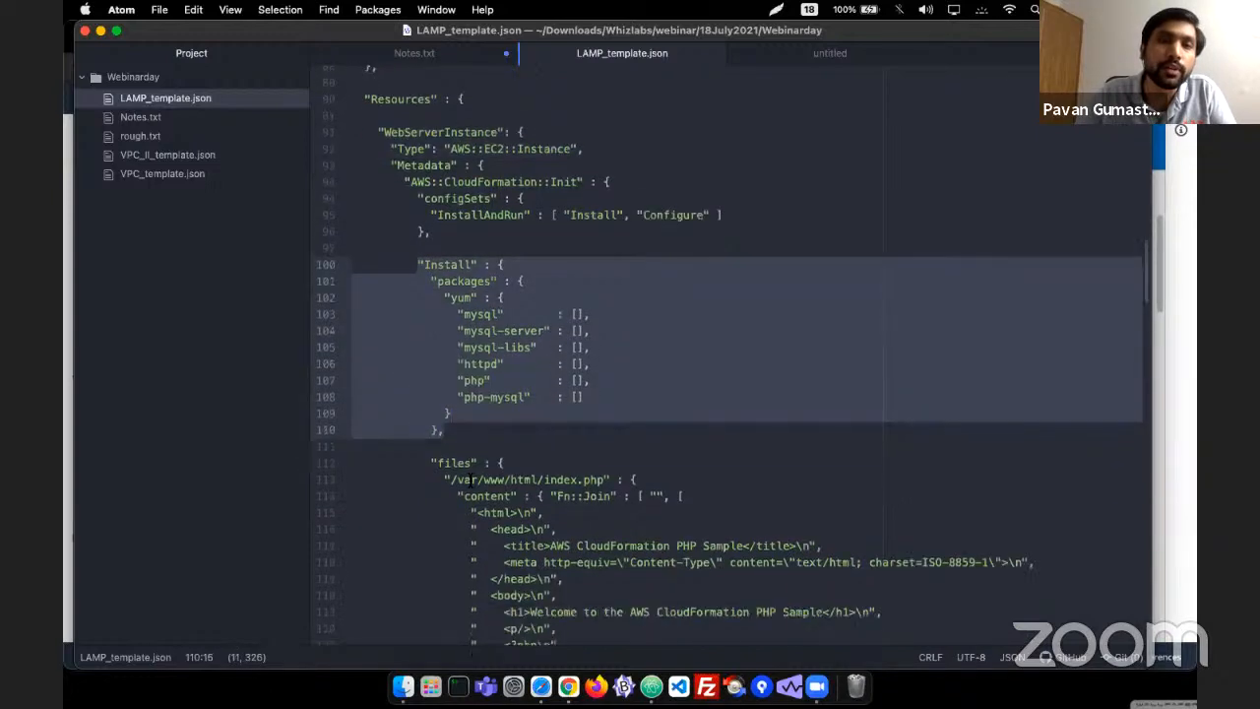
scroll(471, 480, down, 3)
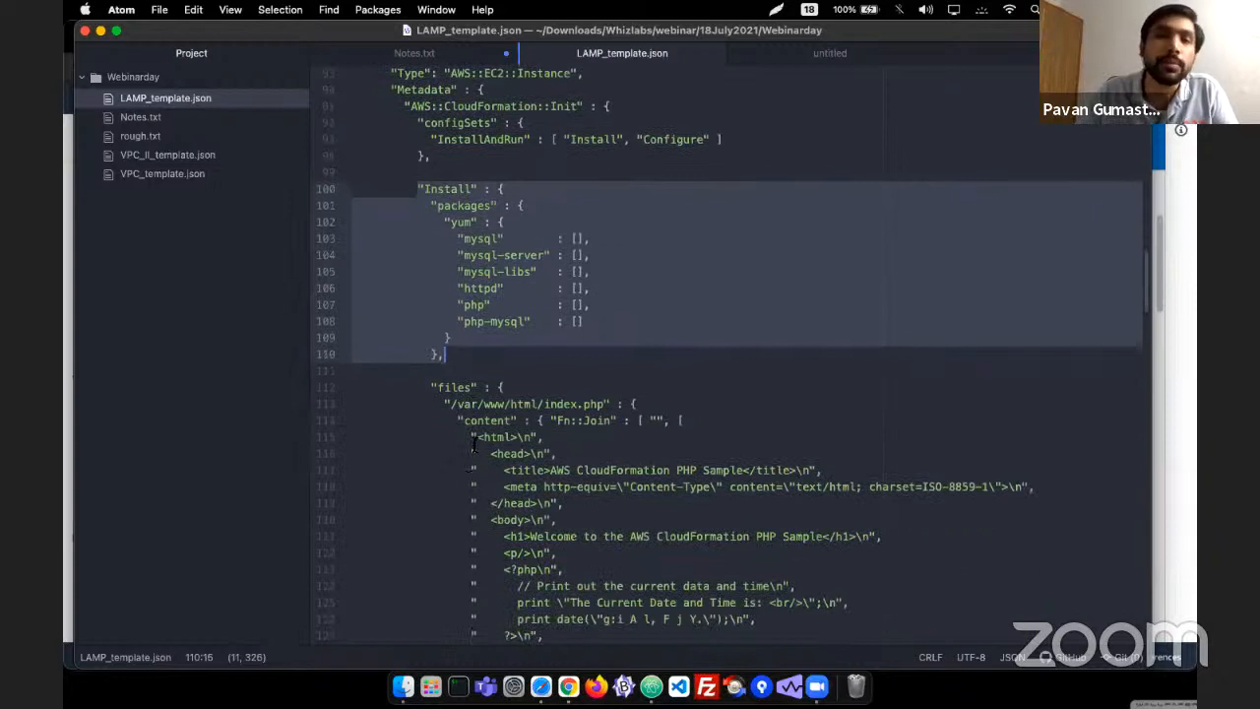
click(511, 410)
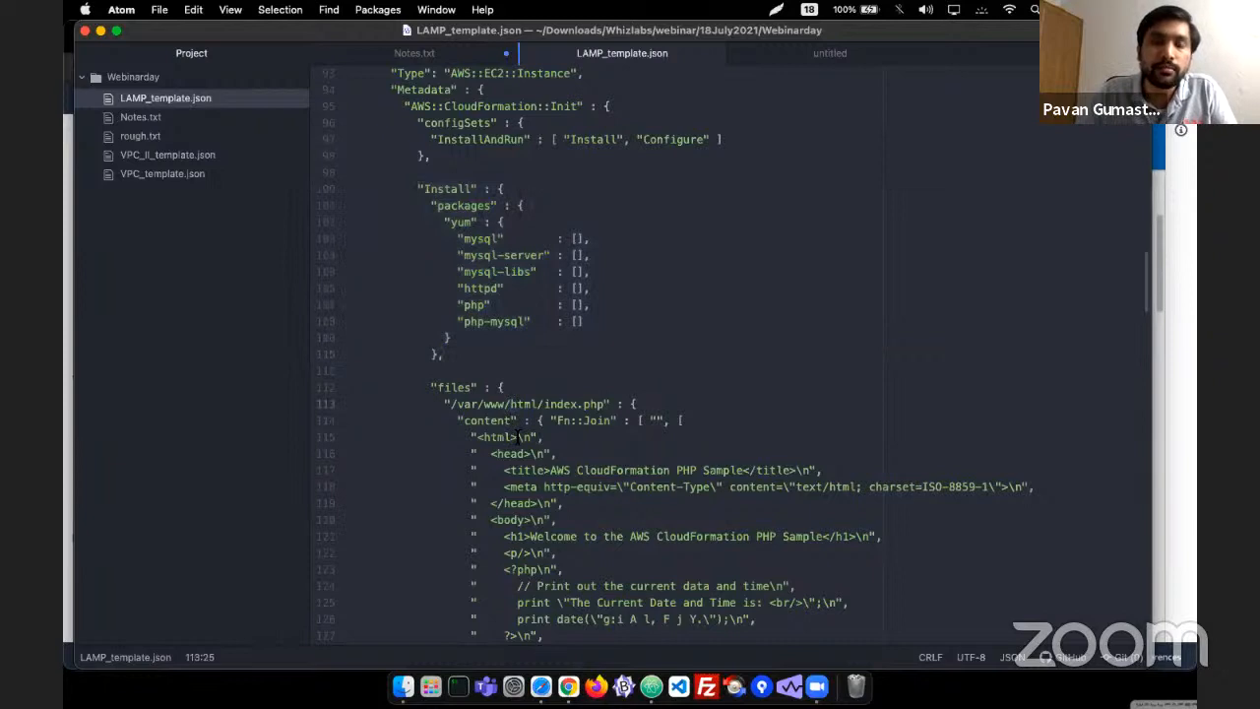
- Highlight the /var/www/html/index.php path under the files section
scroll(517, 436, down, 2)
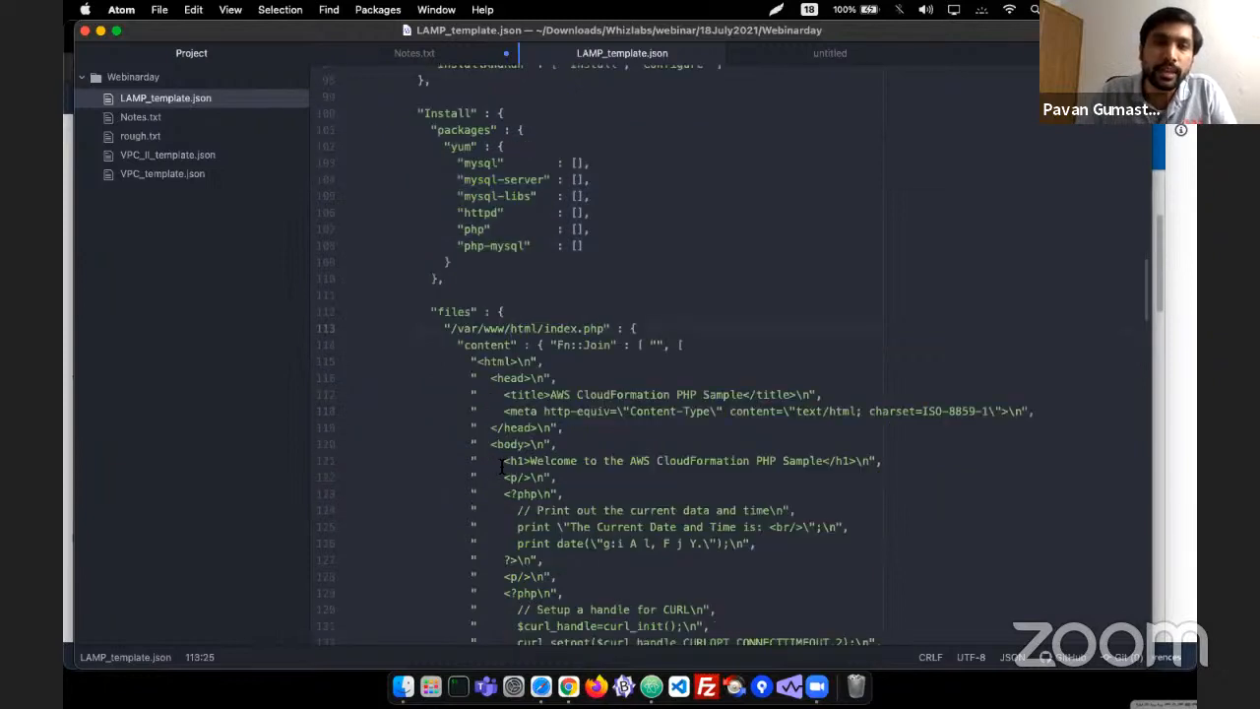
click(634, 296)
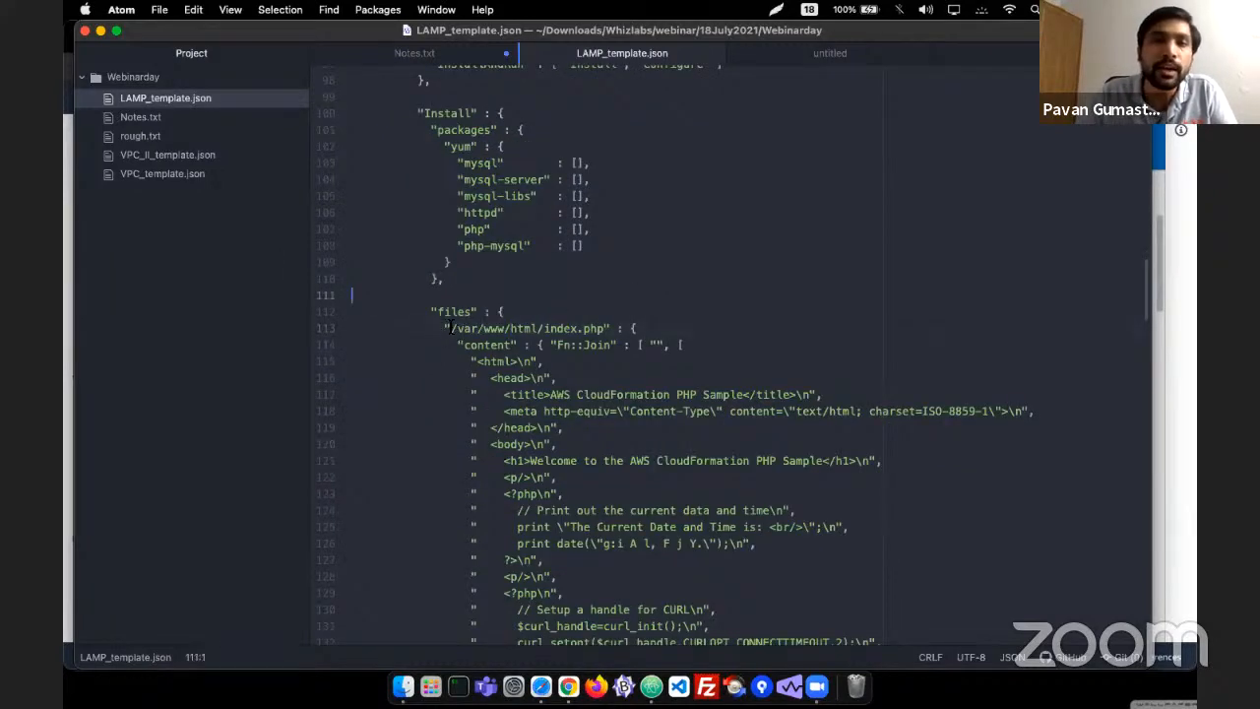
drag(451, 327, 611, 327)
- Highlight the index.php content from the opening html tag through the missing-hostname branch, and clear the selection
scroll(573, 325, down, 2)
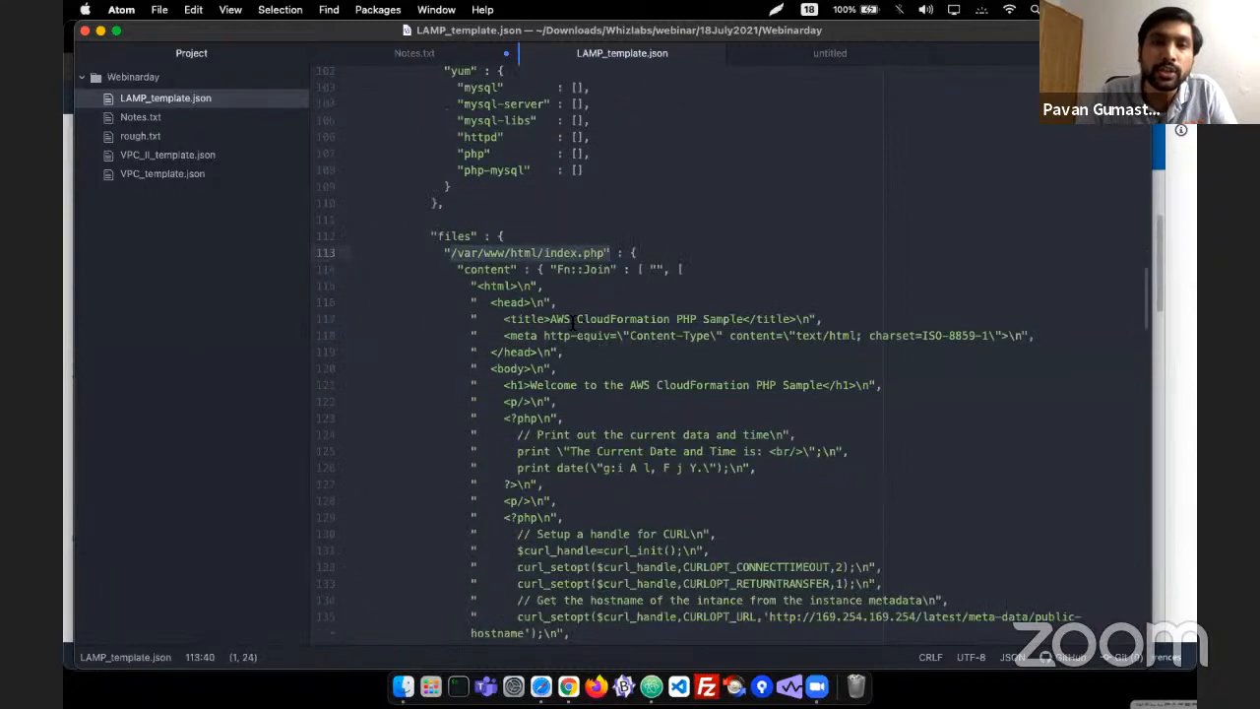
drag(354, 286, 647, 532)
scroll(646, 530, down, 3)
scroll(647, 532, up, 3)
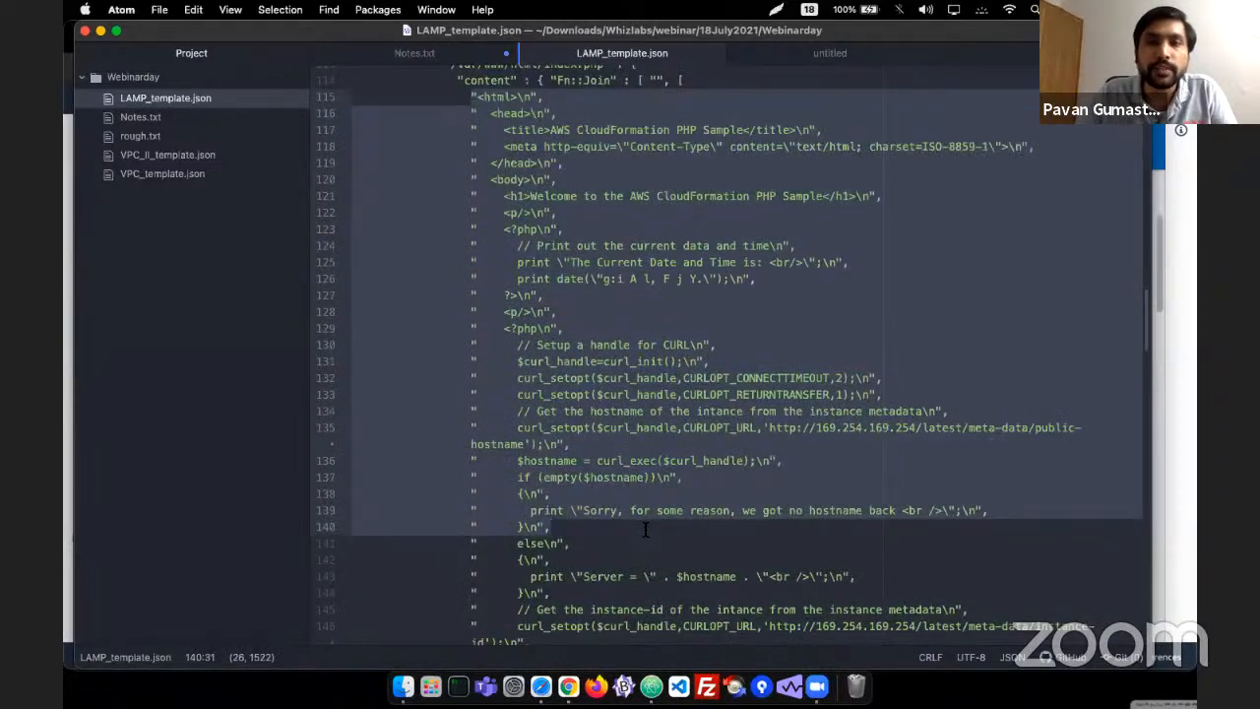
click(632, 236)
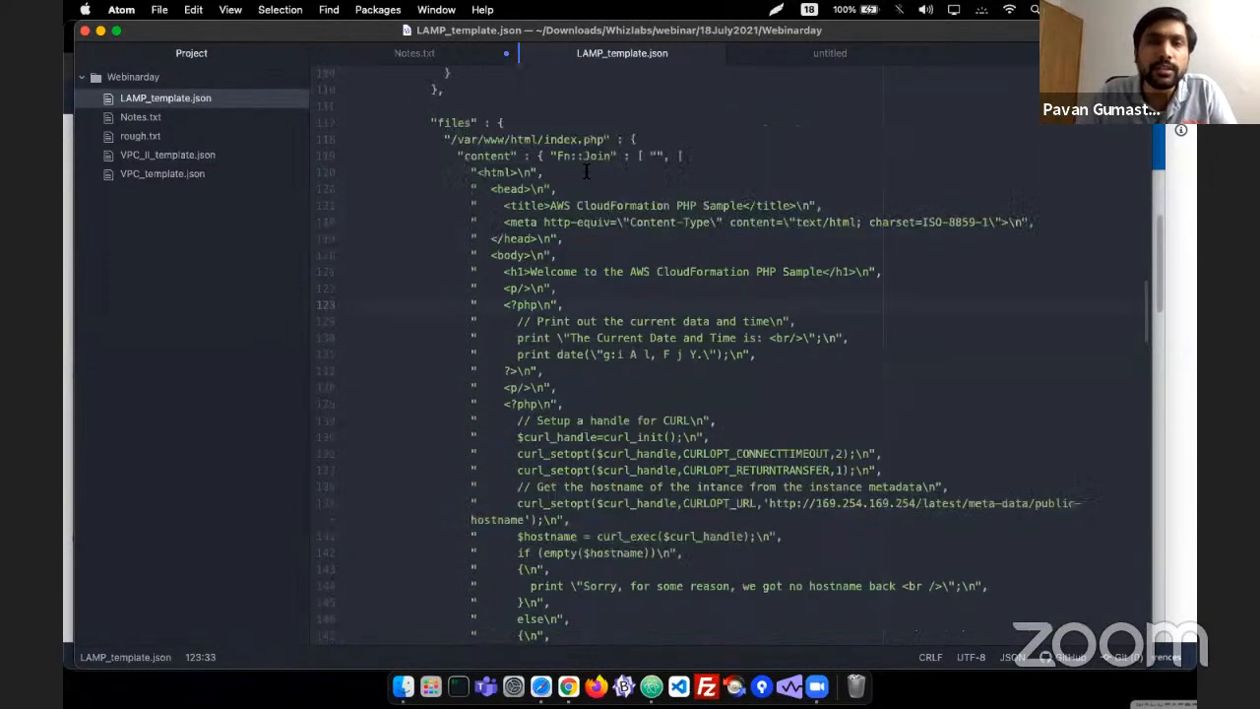
scroll(582, 172, up, 2)
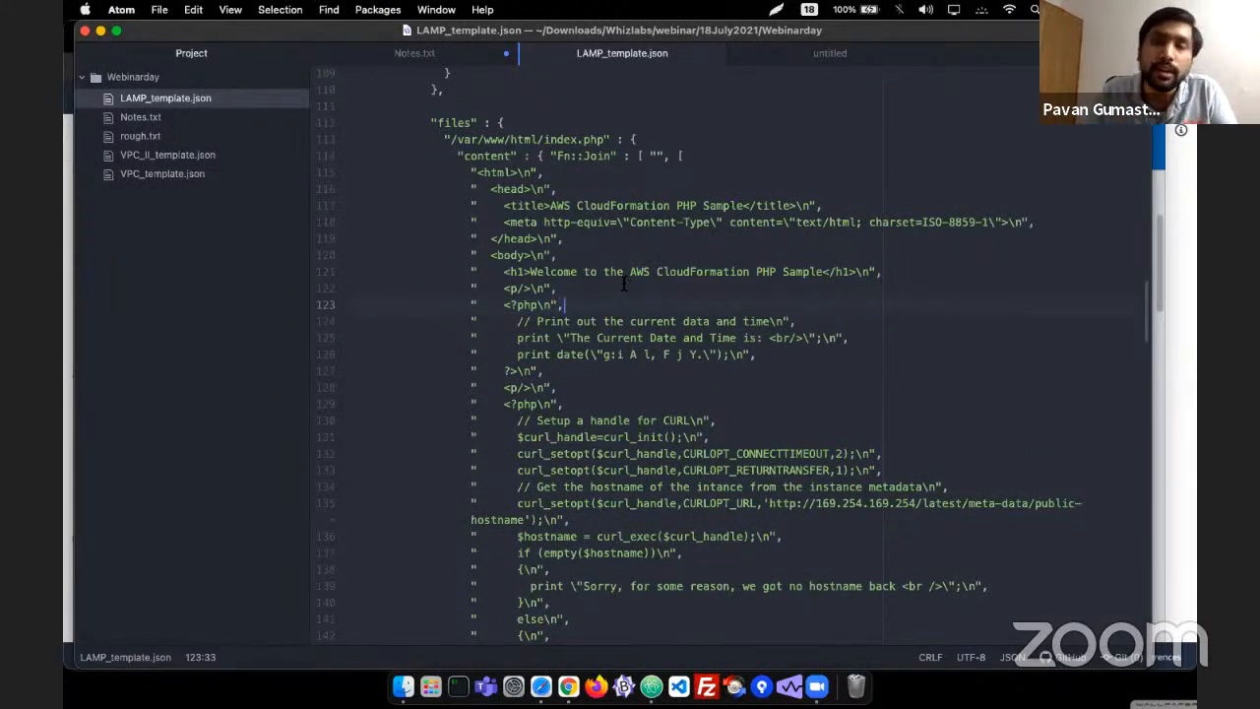
- Look through the index.php code and highlight the AWS CloudFormation PHP Sample text in its title line
scroll(623, 285, down, 10)
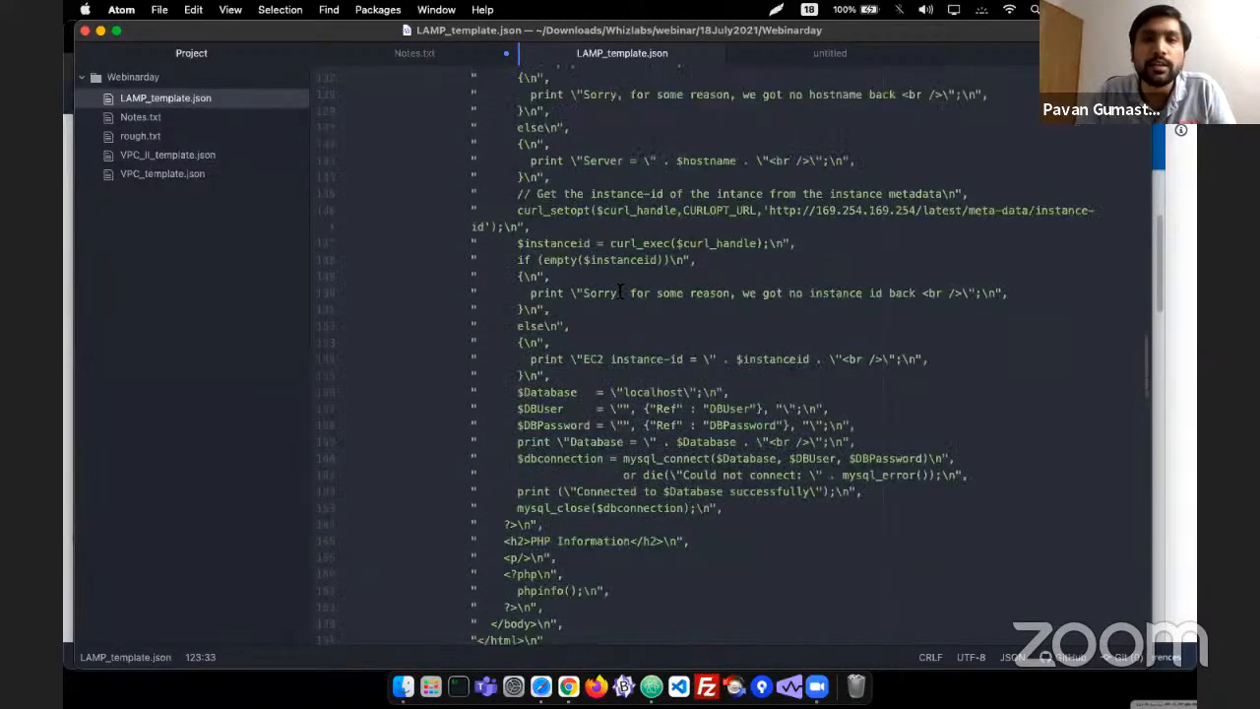
scroll(621, 293, up, 10)
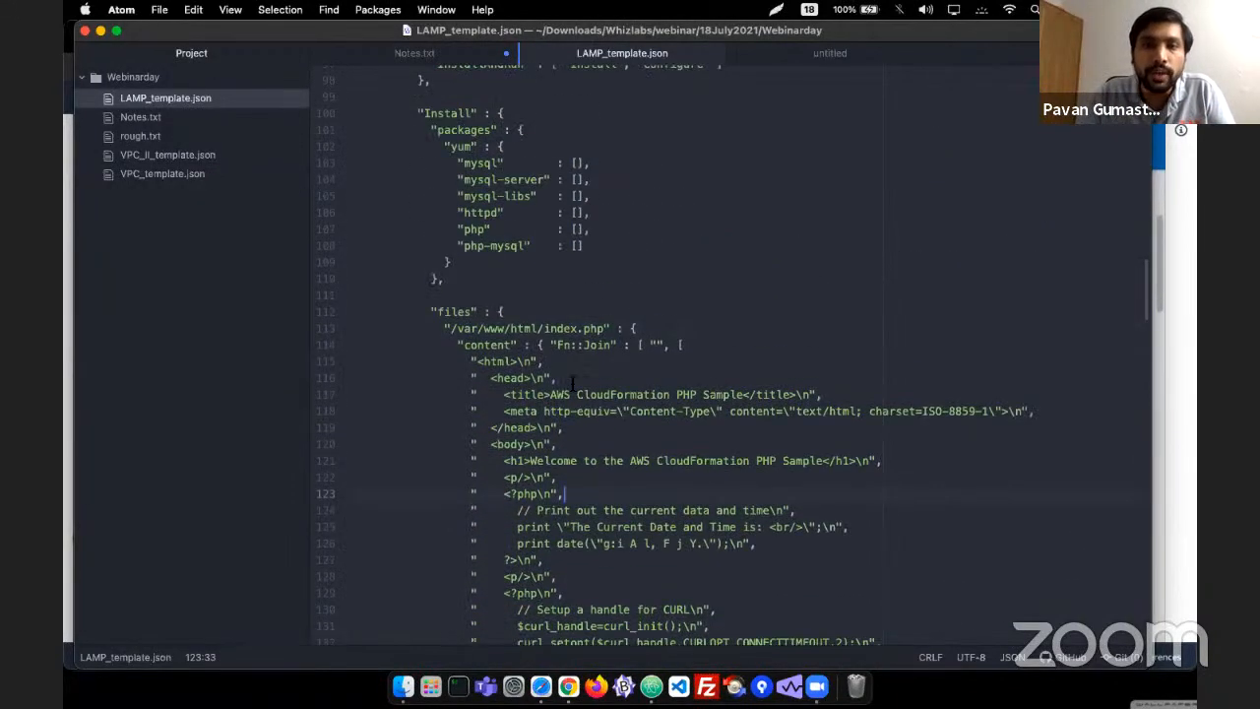
drag(565, 394, 708, 395)
- Go past the rest of the index.php content and highlight the setup.mysql file name in its /tmp path
scroll(558, 411, down, 2)
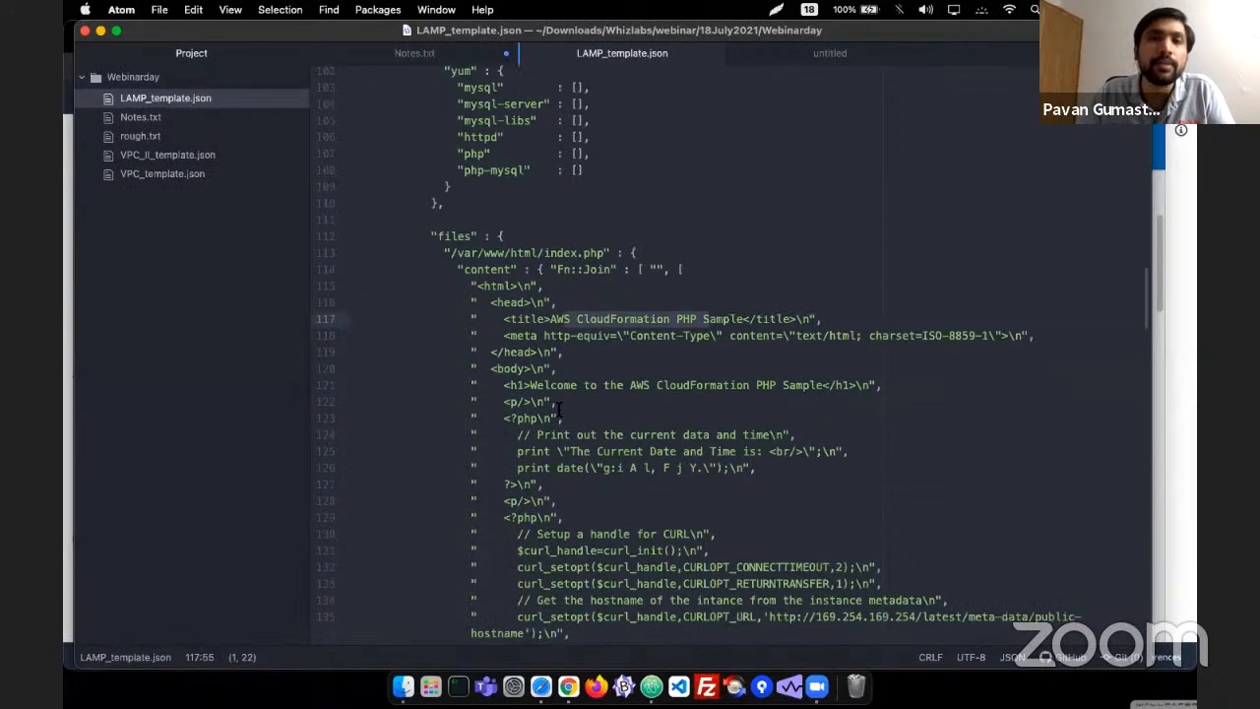
scroll(558, 408, down, 14)
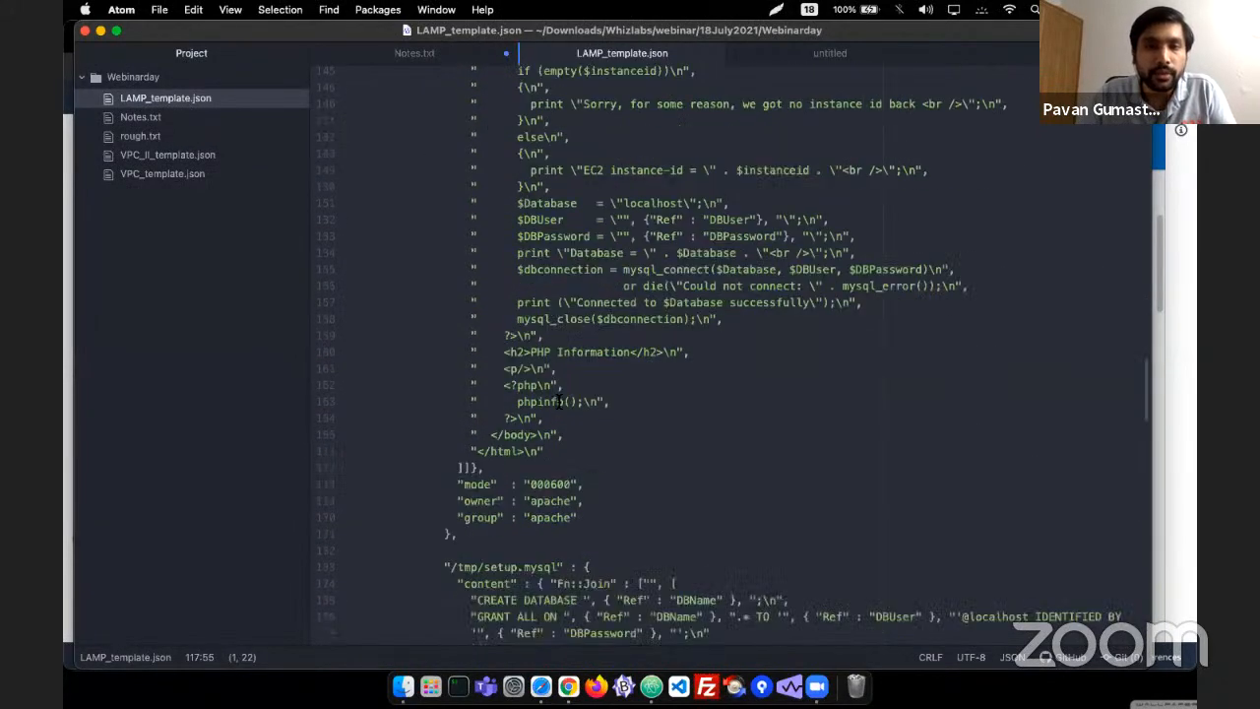
scroll(559, 402, down, 5)
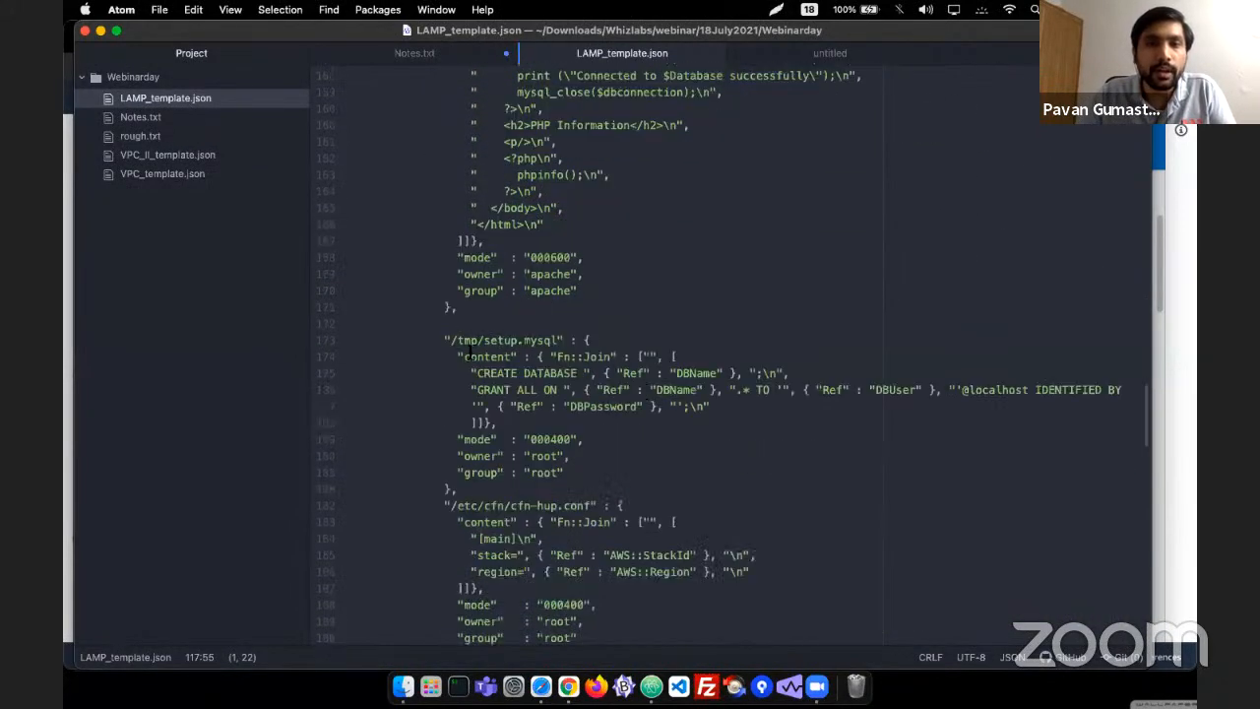
drag(481, 341, 539, 341)
- Highlight the cfn-hup.conf file name in its /etc/cfn path, and clear the selection
scroll(541, 359, down, 3)
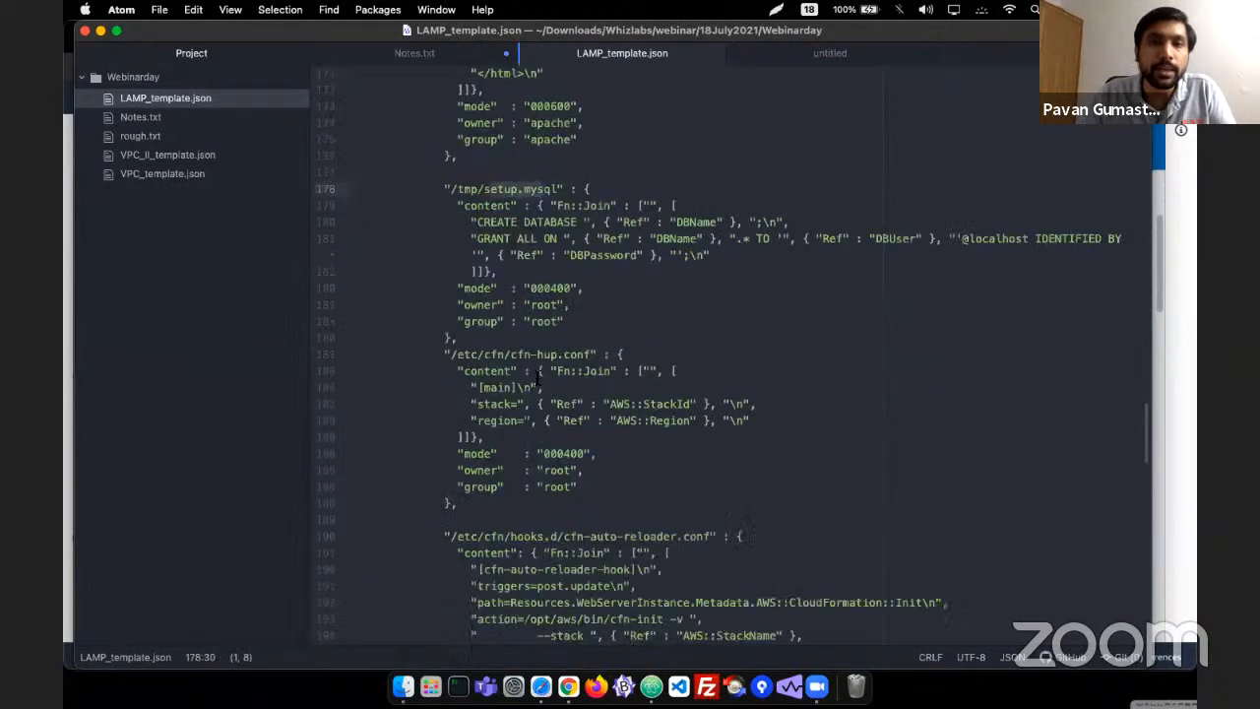
scroll(503, 388, down, 2)
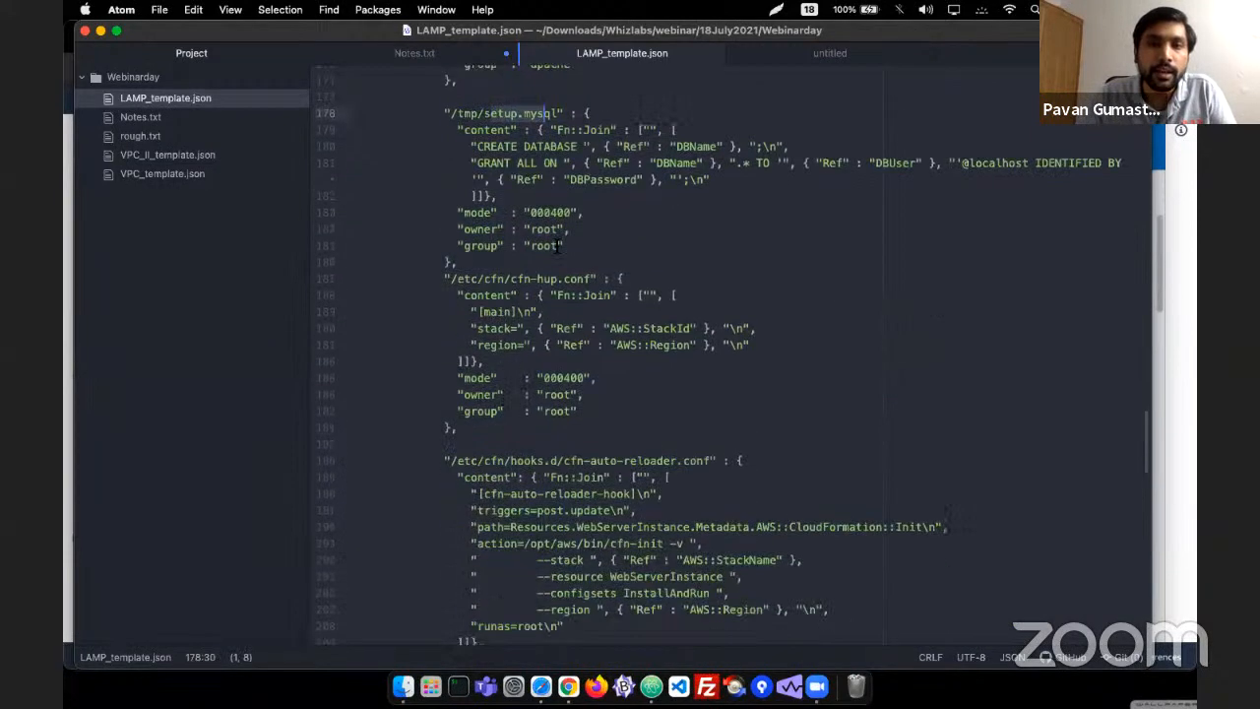
drag(512, 278, 592, 278)
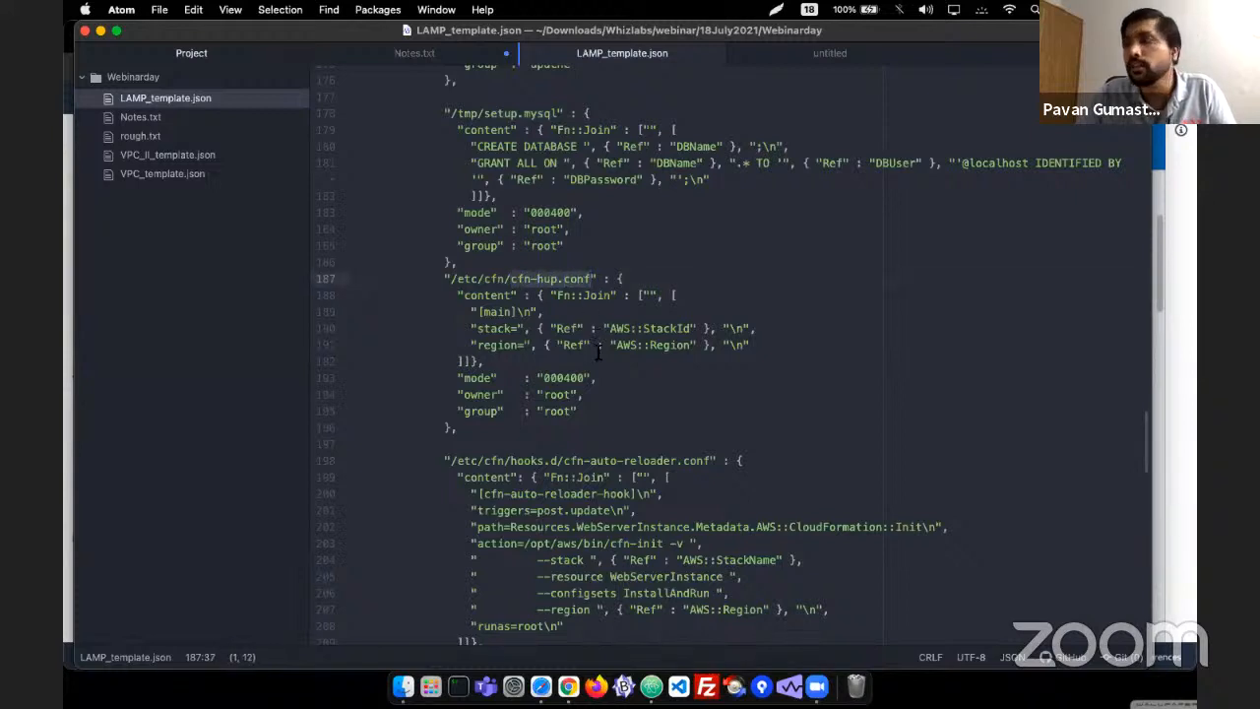
click(547, 312)
- Highlight the cfn-auto-reloader.conf file name in its /etc/cfn/hooks.d path, and clear the selection
scroll(553, 325, down, 2)
scroll(553, 325, down, 6)
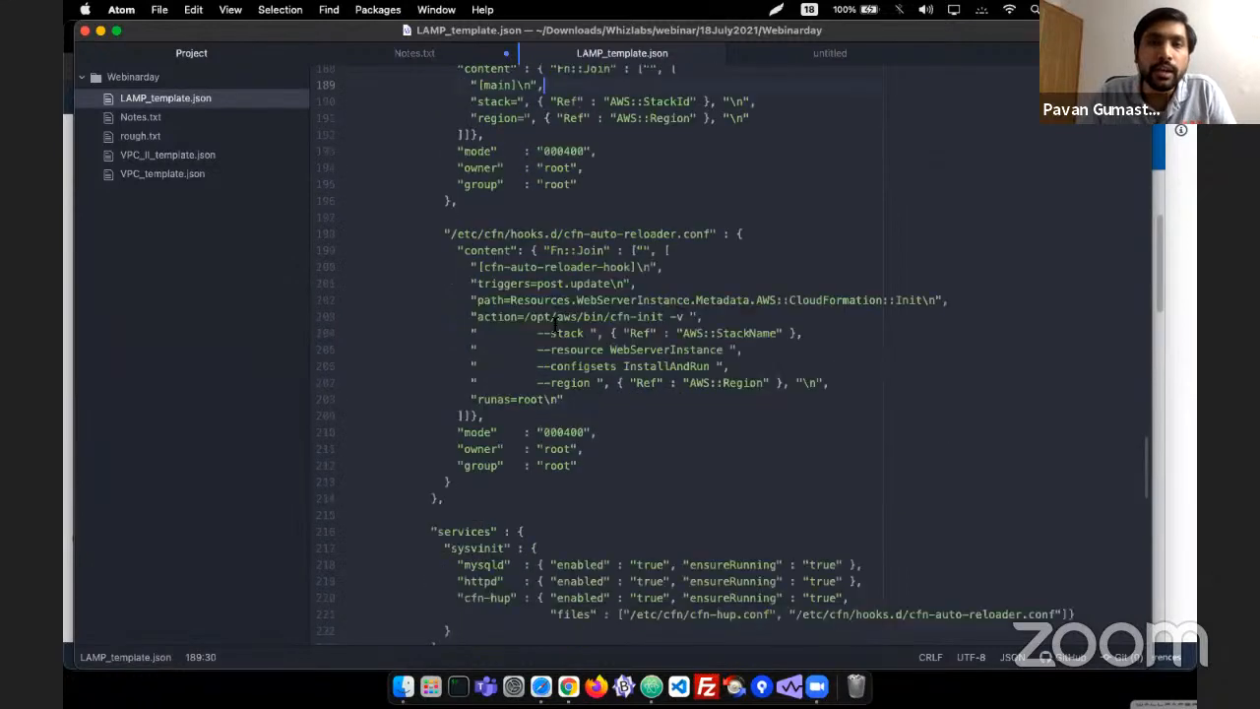
scroll(553, 328, down, 2)
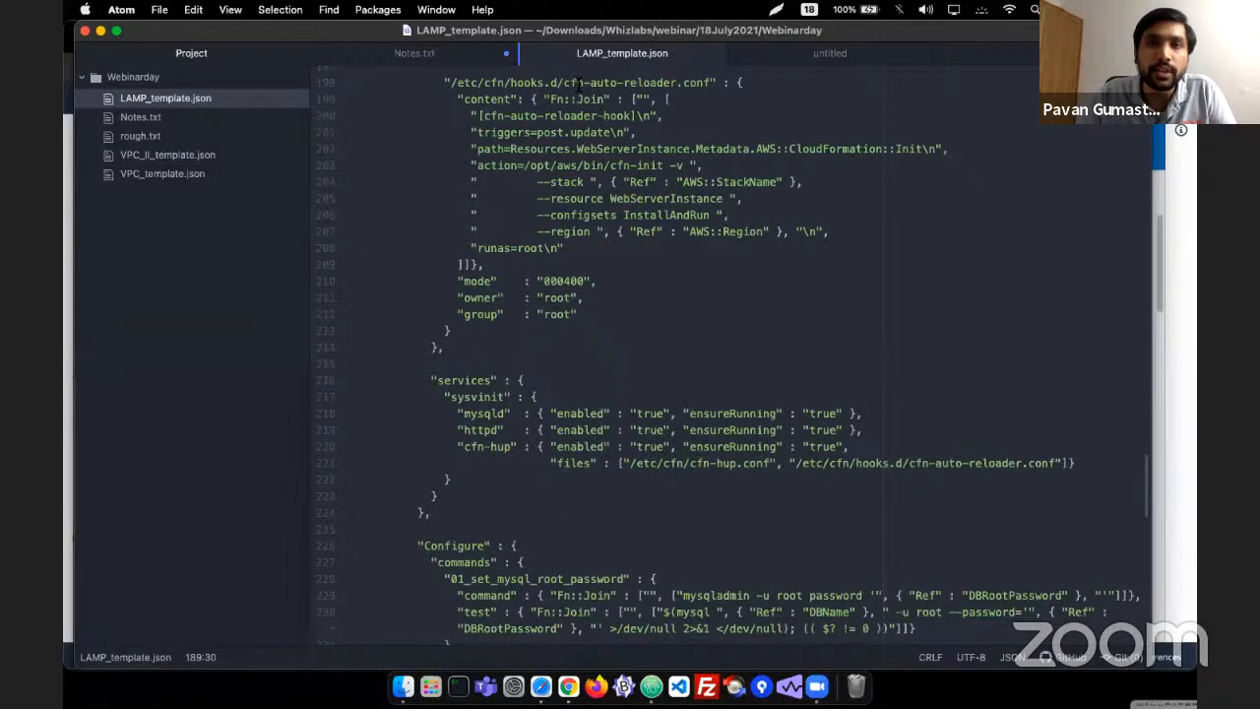
drag(566, 83, 711, 95)
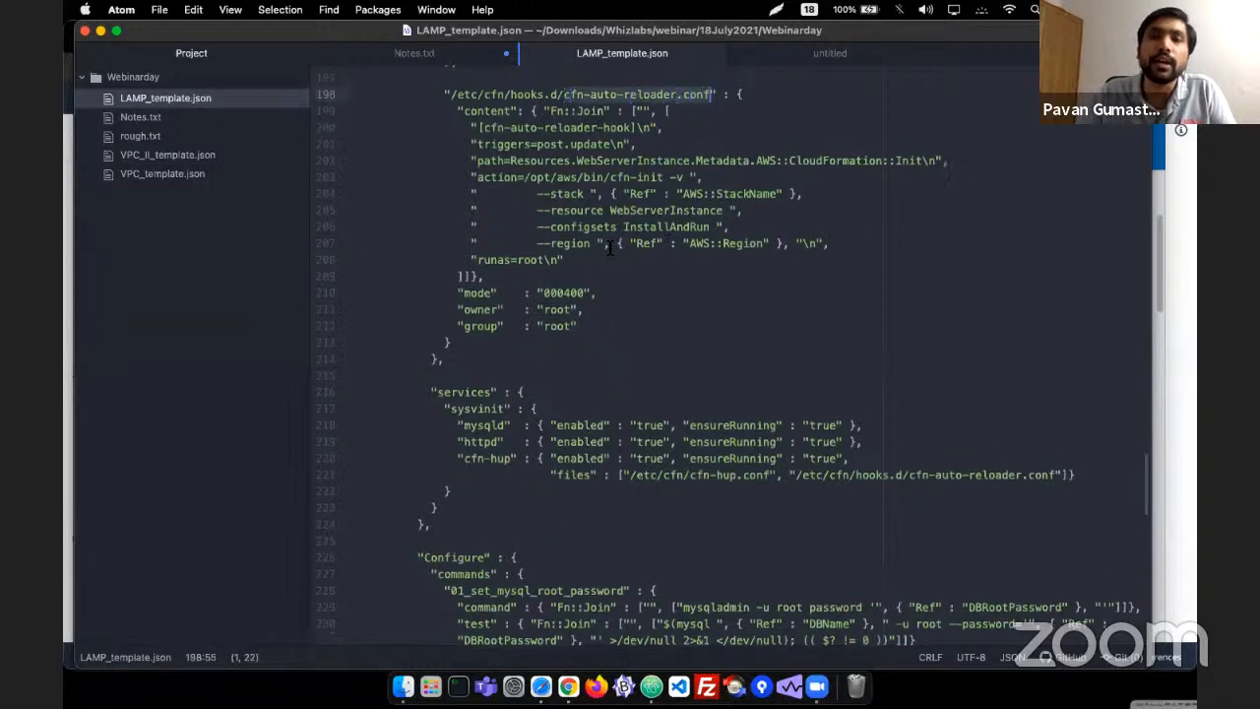
scroll(609, 248, up, 2)
click(657, 307)
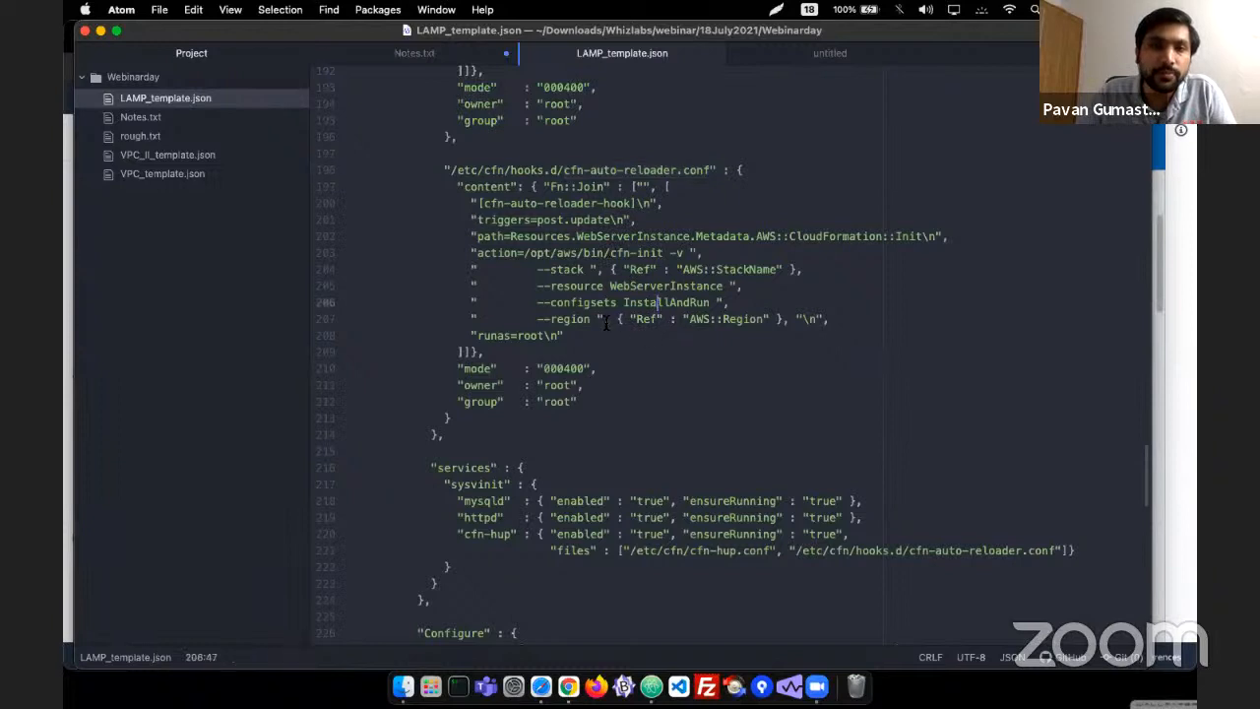
- Highlight the services key and the mysqld, httpd and cfn-hup entries under sysvinit one after another
scroll(607, 324, down, 5)
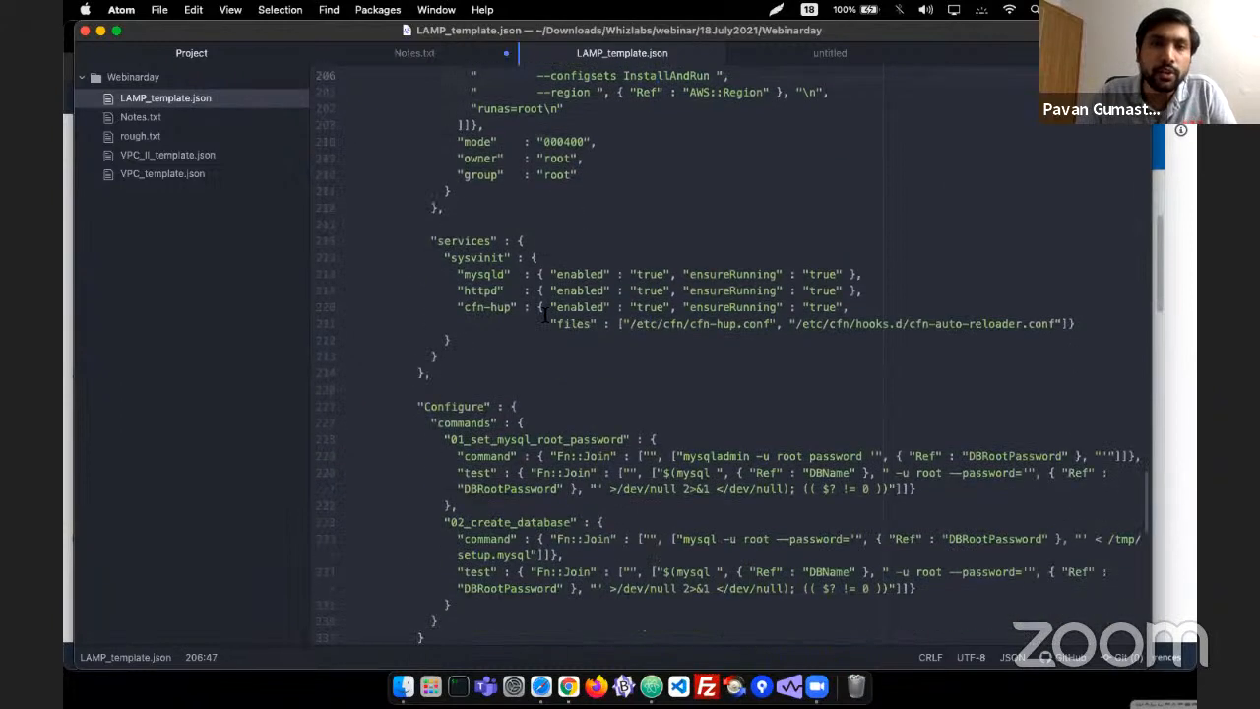
double_click(455, 240)
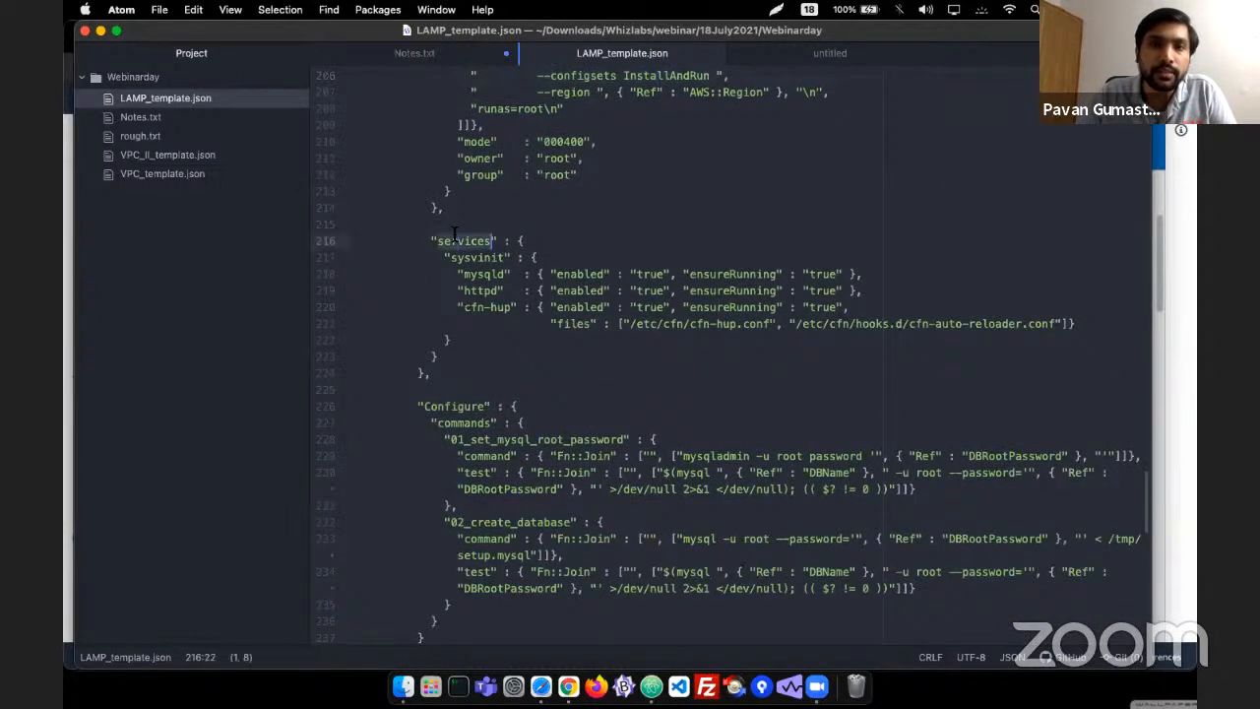
double_click(483, 275)
double_click(481, 291)
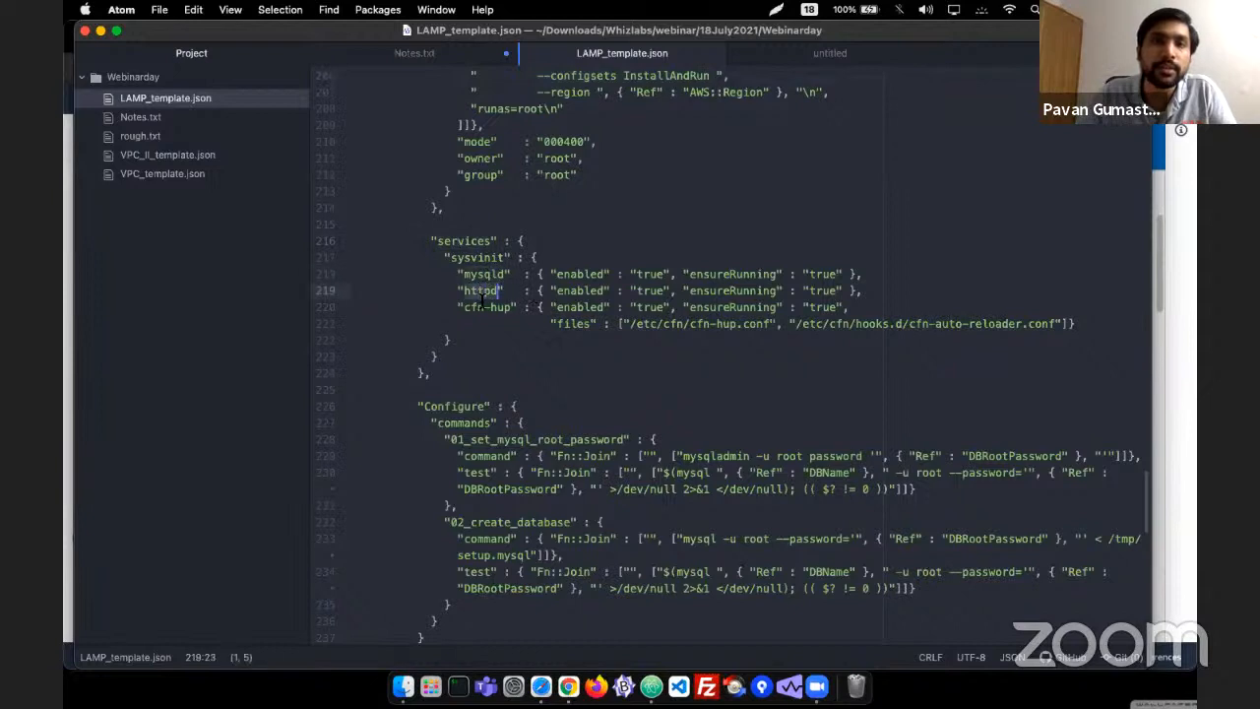
drag(477, 307, 503, 307)
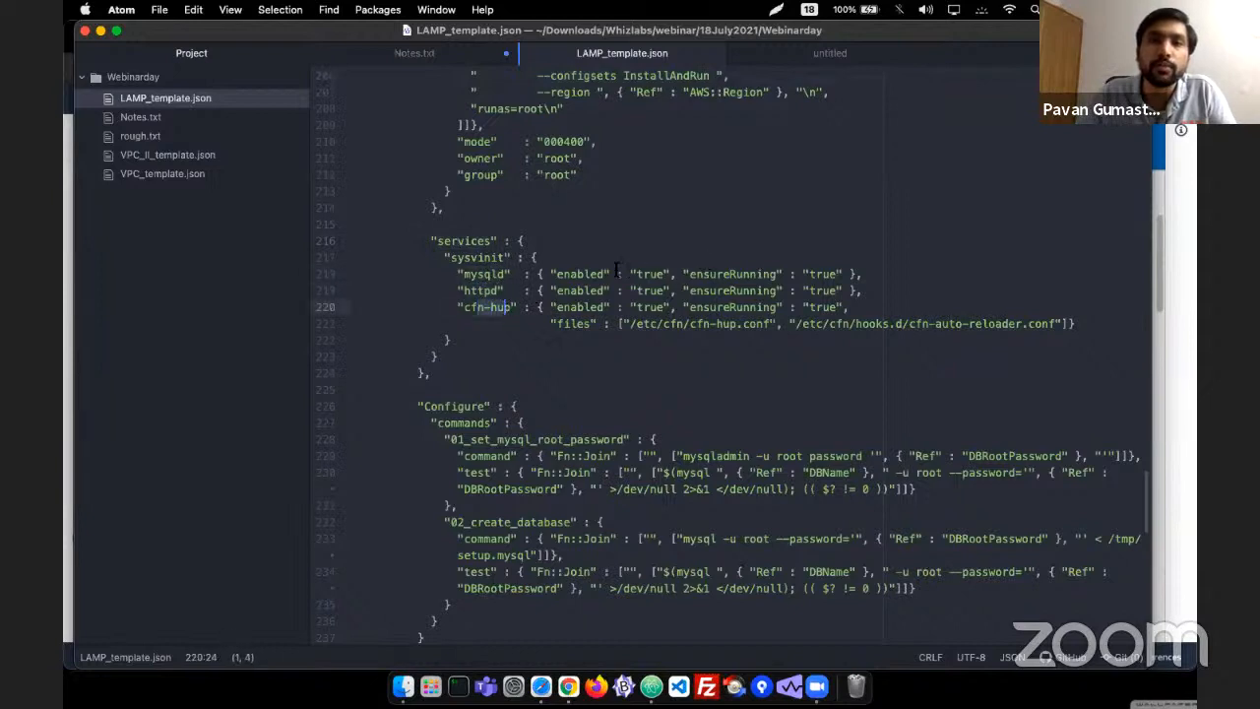
- Highlight the Configure key above the commands that set the MySQL root password and create the database
scroll(617, 268, down, 5)
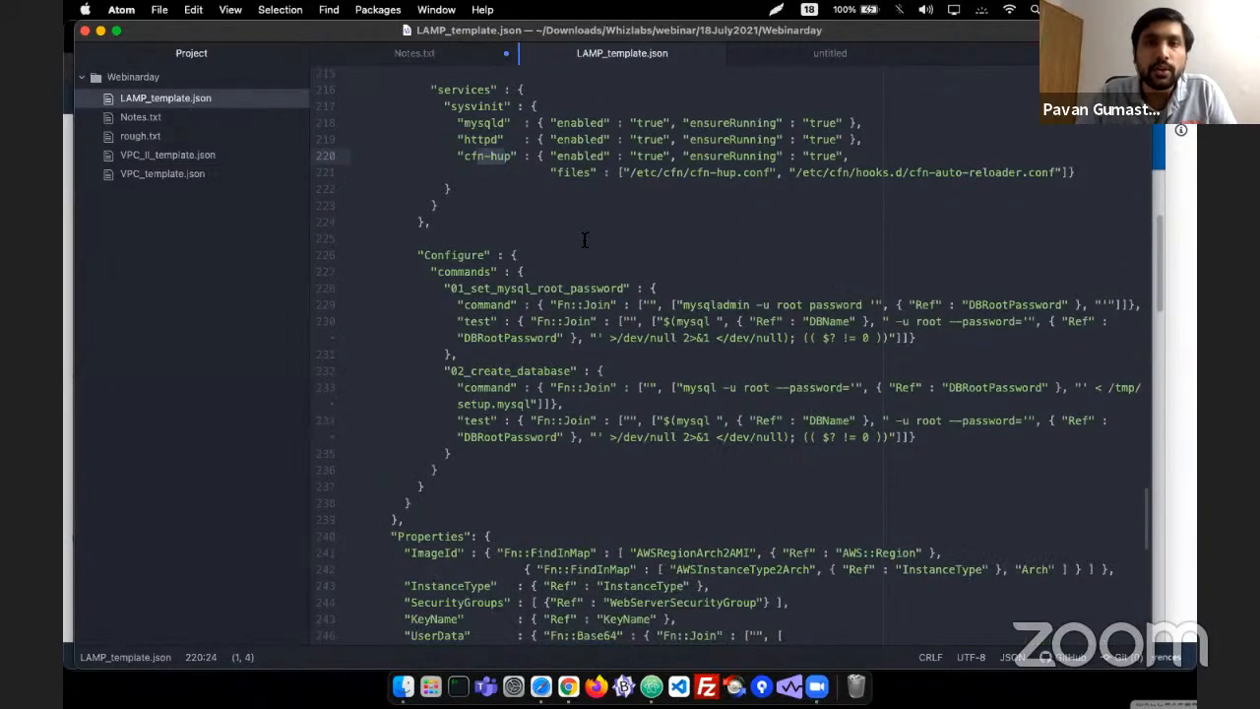
scroll(584, 240, down, 1)
double_click(456, 218)
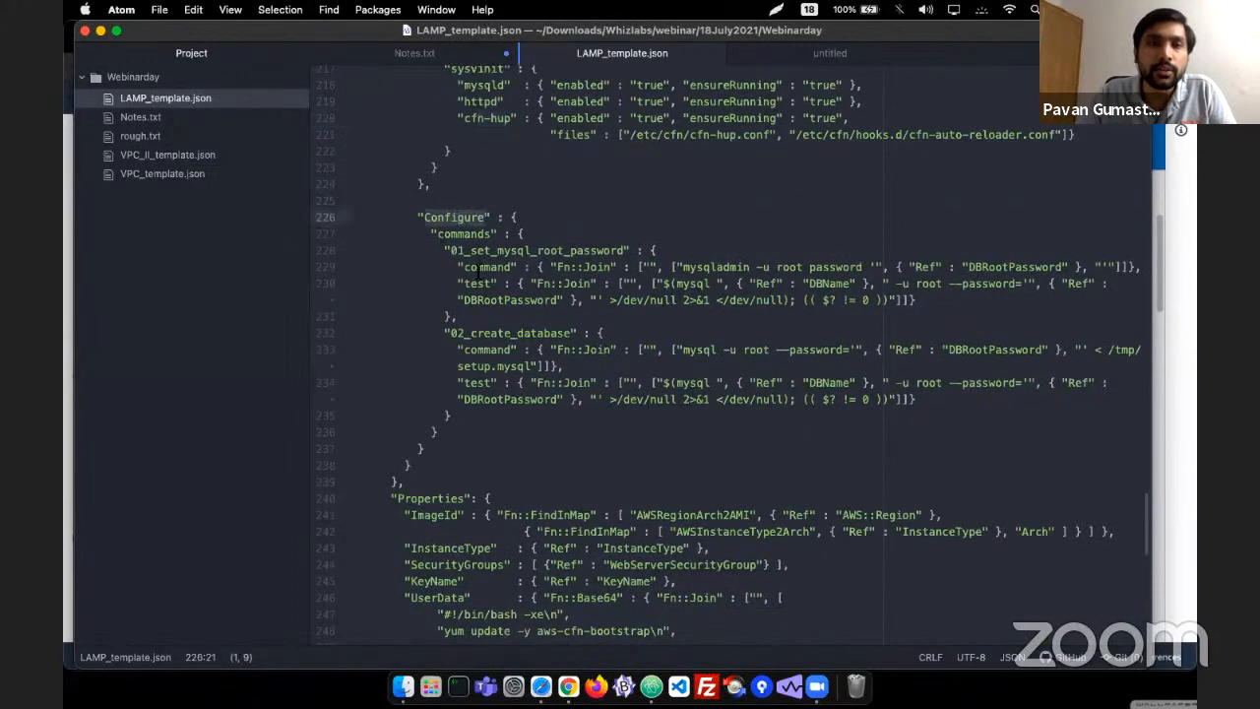
- Examine WebServerInstance from the start of Resources to its closing brace below CreationPolicy, and return to its Configure section
scroll(452, 246, up, 15)
scroll(452, 246, up, 20)
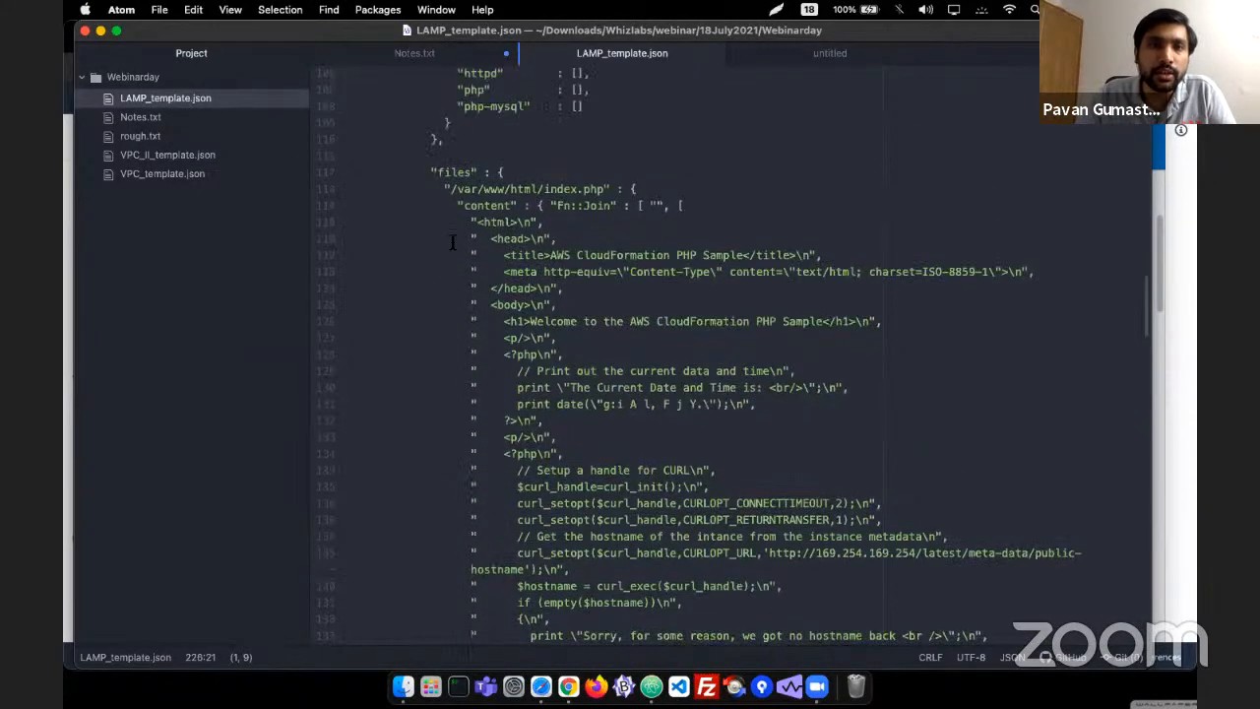
click(401, 79)
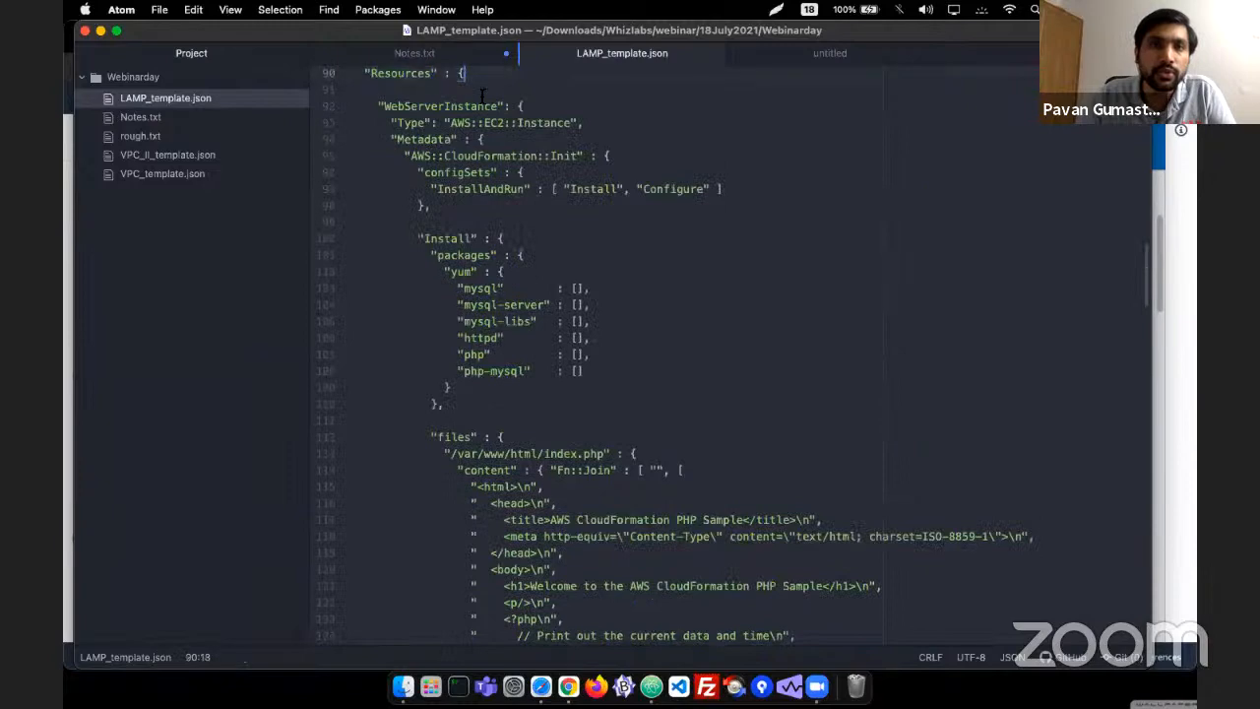
scroll(547, 295, down, 10)
scroll(547, 296, down, 8)
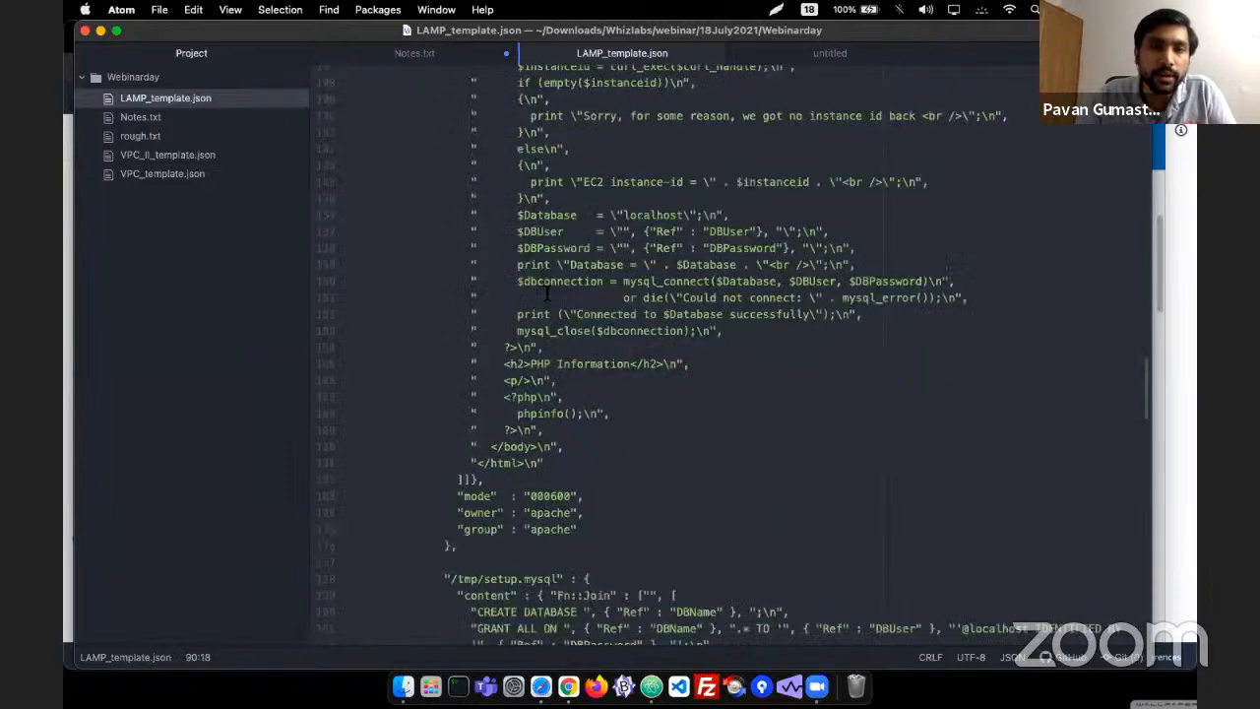
scroll(547, 293, down, 18)
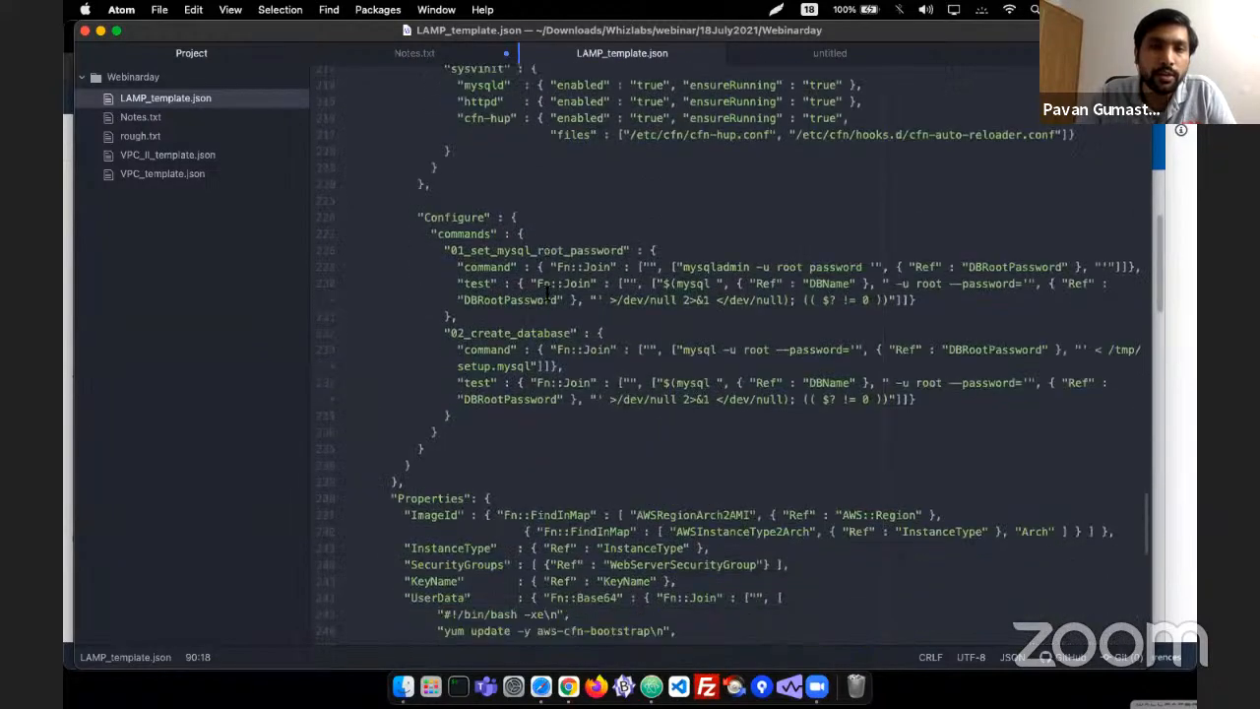
scroll(547, 293, down, 9)
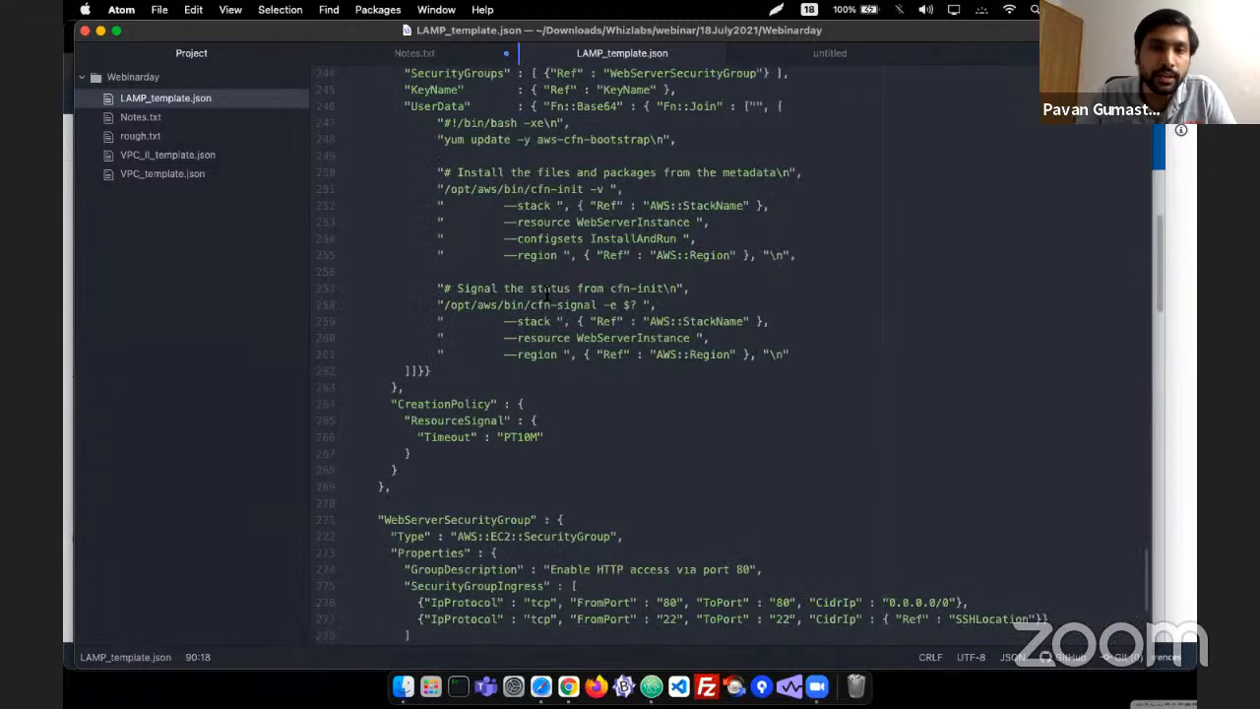
click(411, 489)
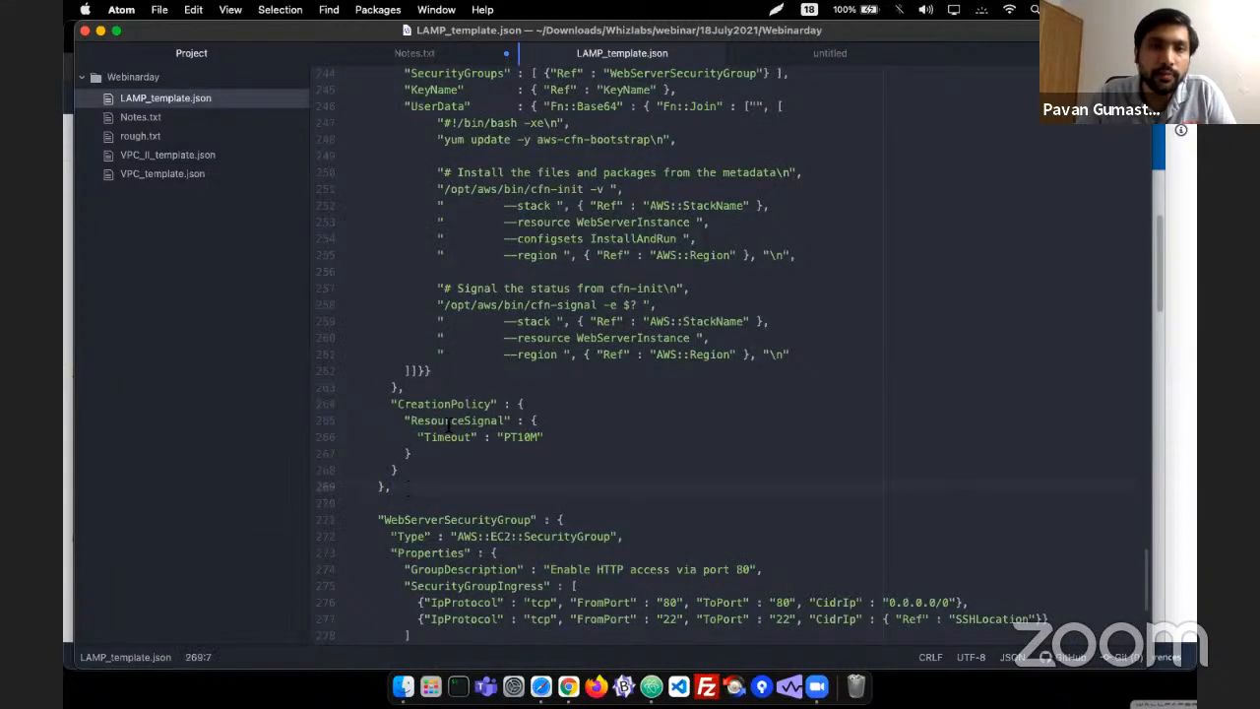
scroll(457, 311, up, 6)
scroll(458, 311, up, 7)
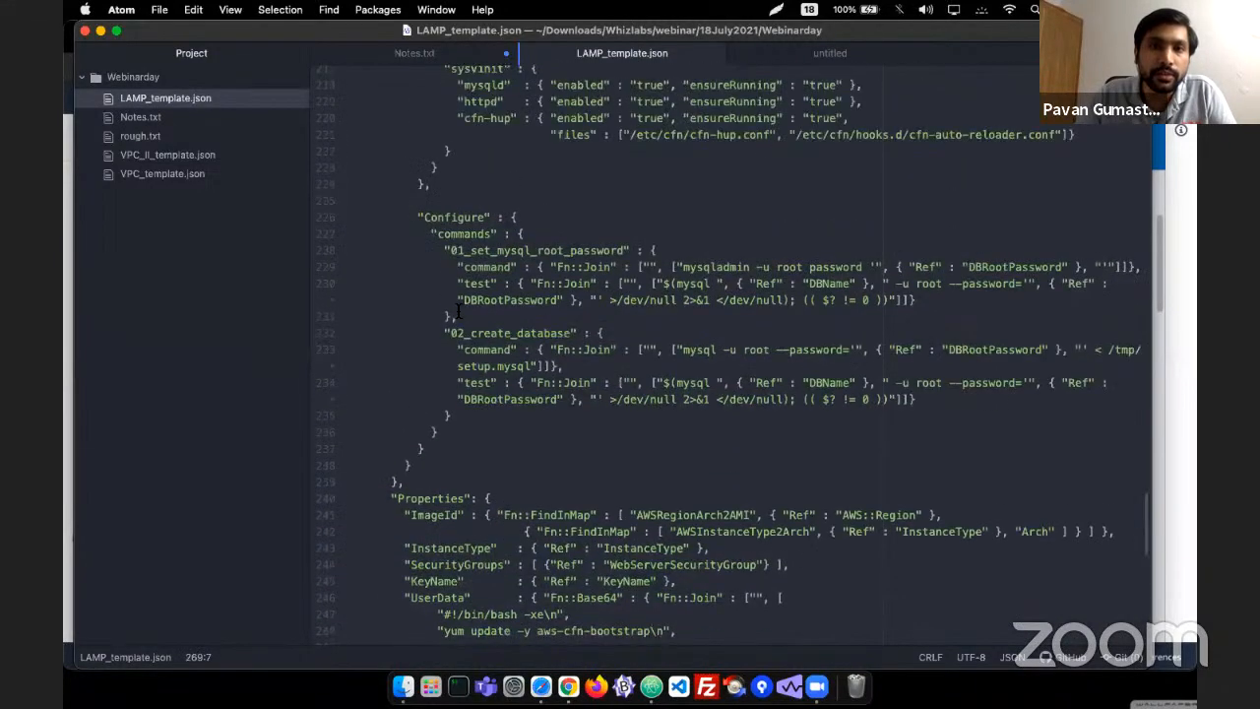
- Highlight the WebServerSecurityGroup resource name below WebServerInstance's CreationPolicy block in LAMP_template.json
scroll(489, 313, down, 3)
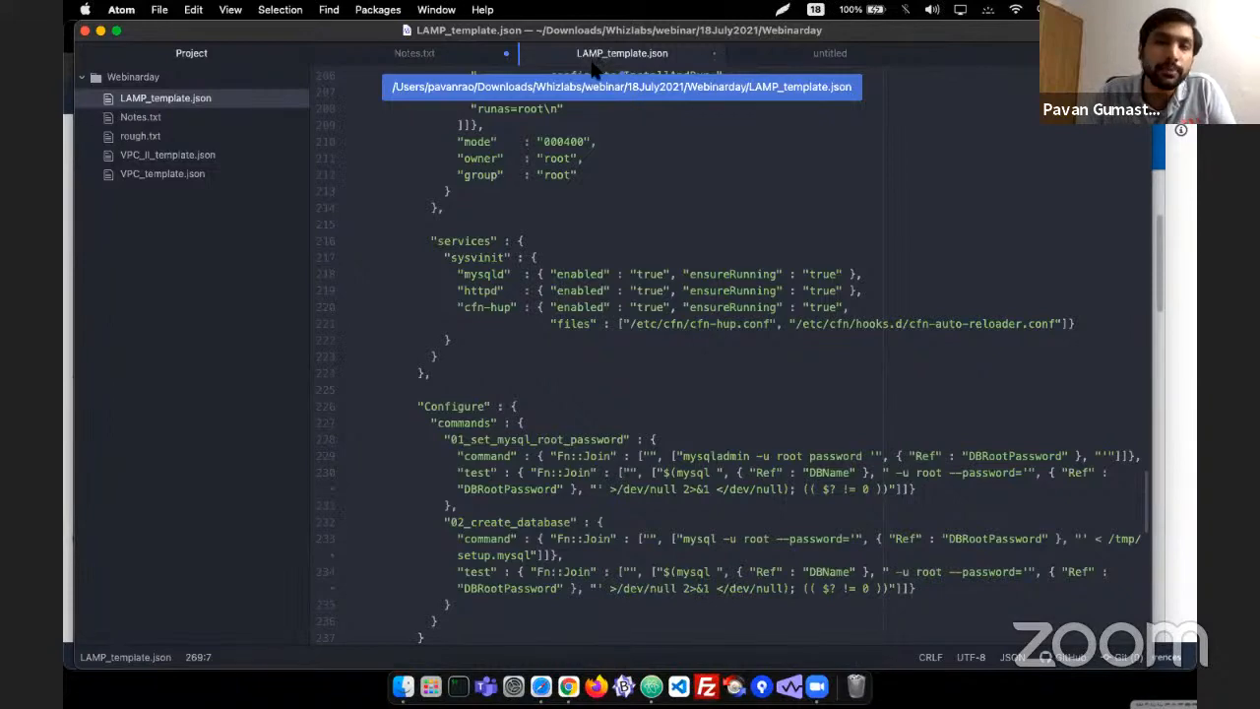
scroll(547, 300, up, 10)
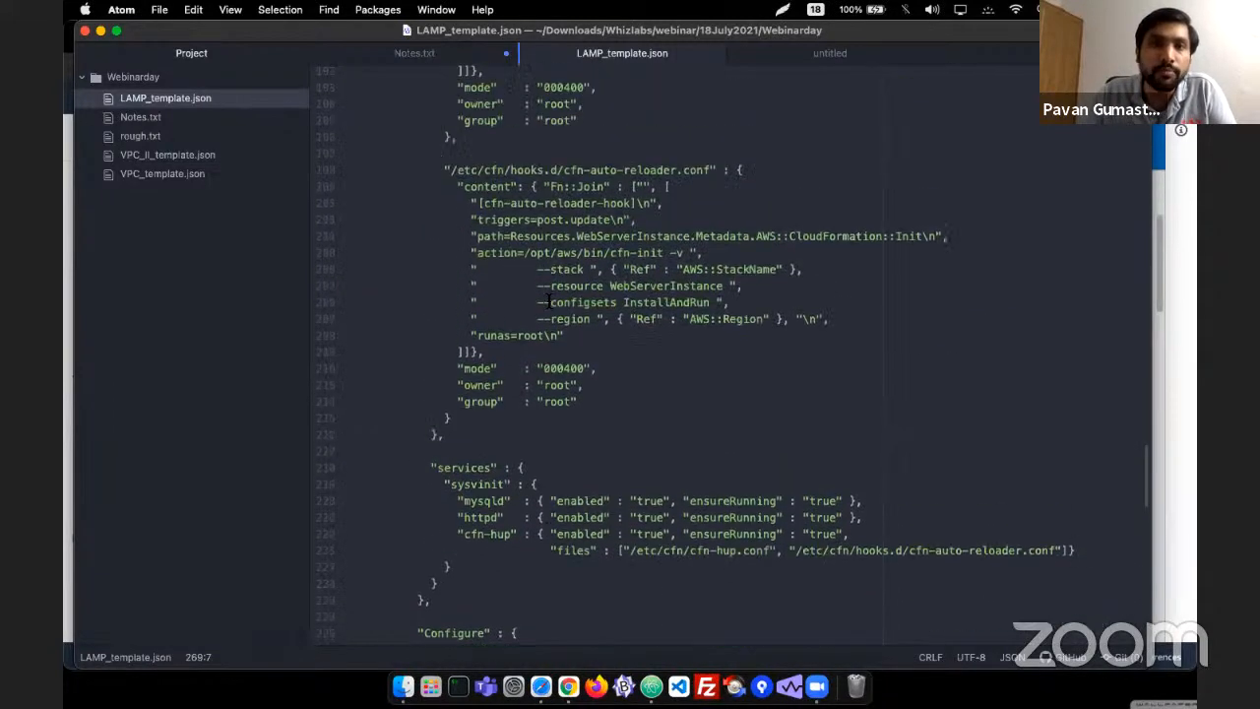
scroll(678, 320, down, 15)
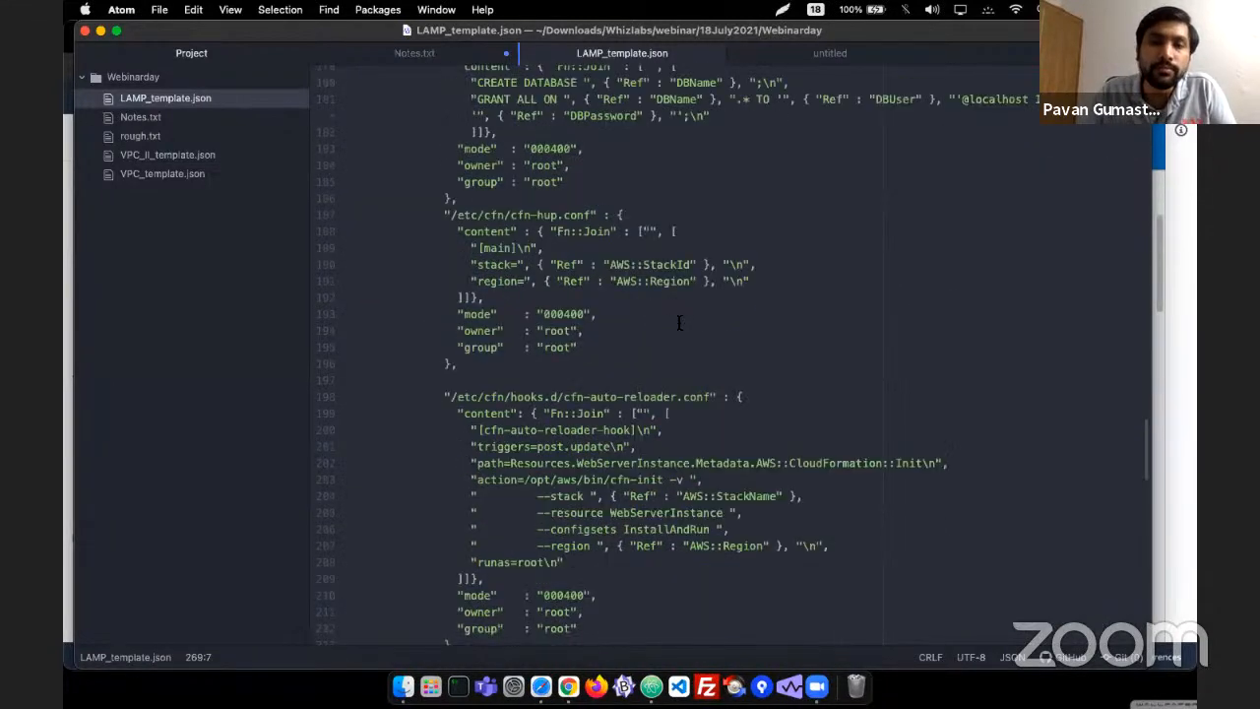
scroll(670, 325, down, 5)
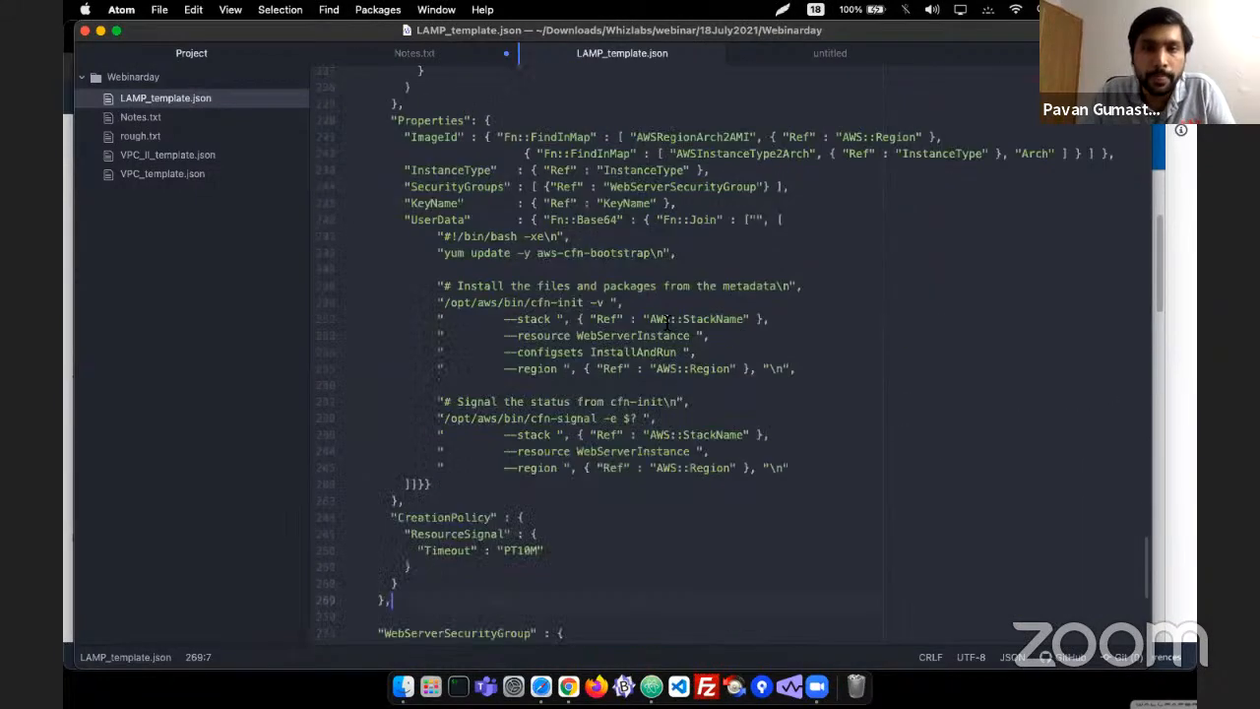
scroll(494, 192, down, 3)
scroll(494, 192, down, 3)
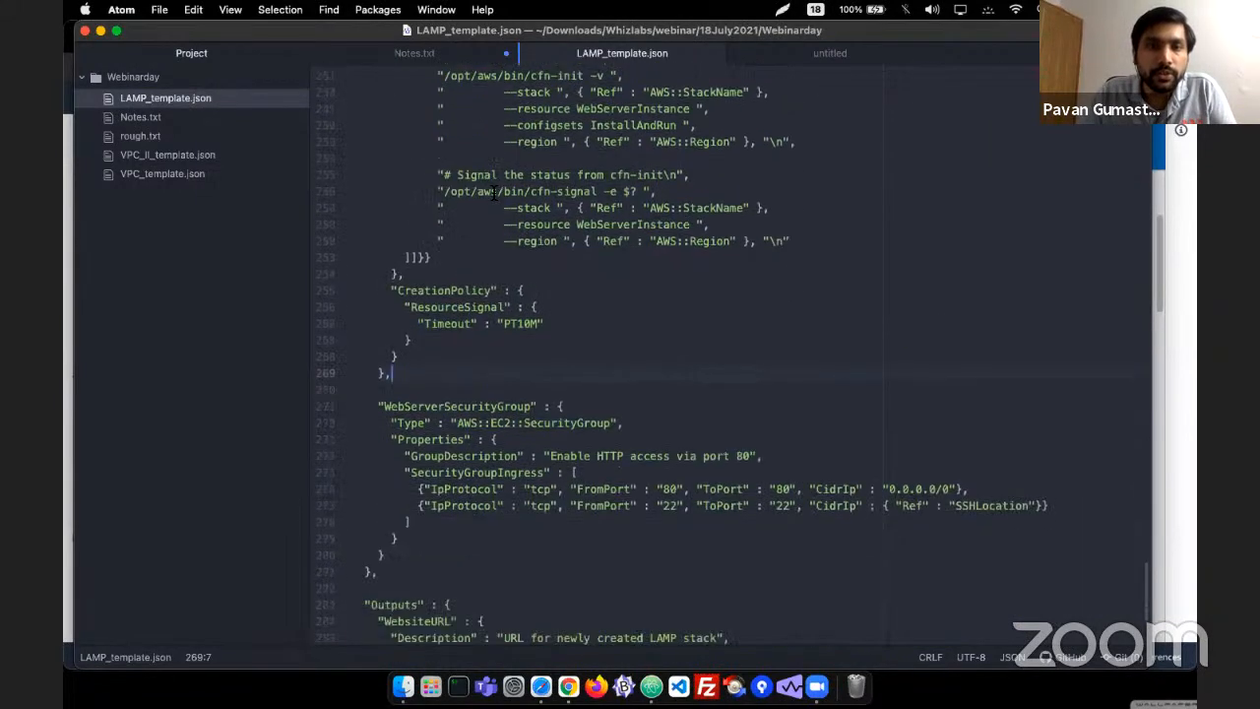
drag(418, 367, 426, 367)
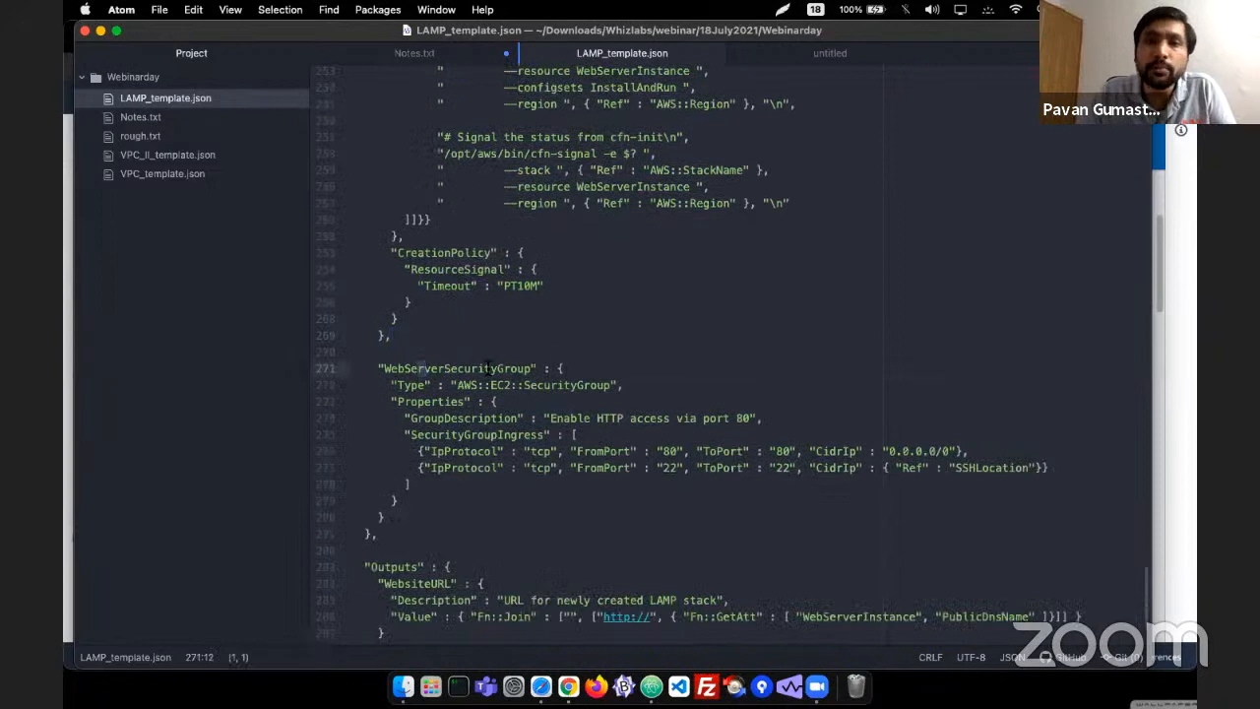
double_click(490, 368)
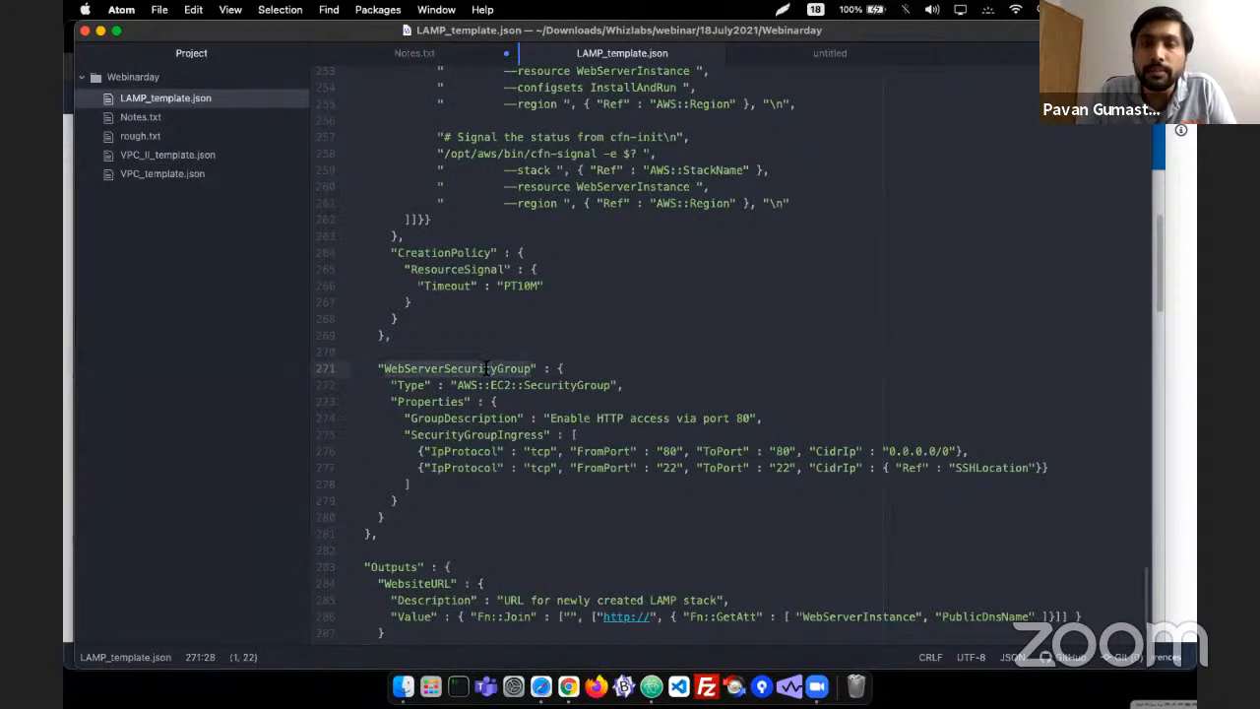
click(411, 348)
double_click(431, 367)
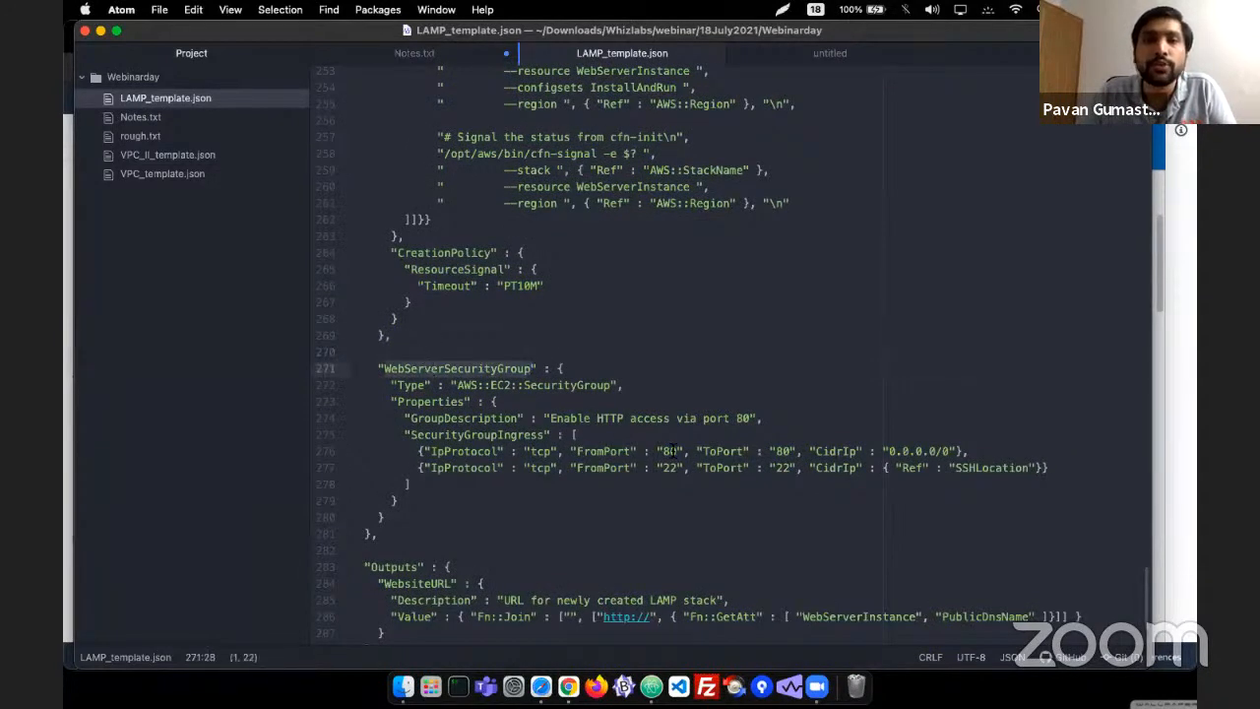
- Highlight the FromPort entries for ports 80 and 22 in the SecurityGroupIngress rules, including the port numbers themselves
drag(526, 451, 693, 451)
drag(604, 468, 697, 469)
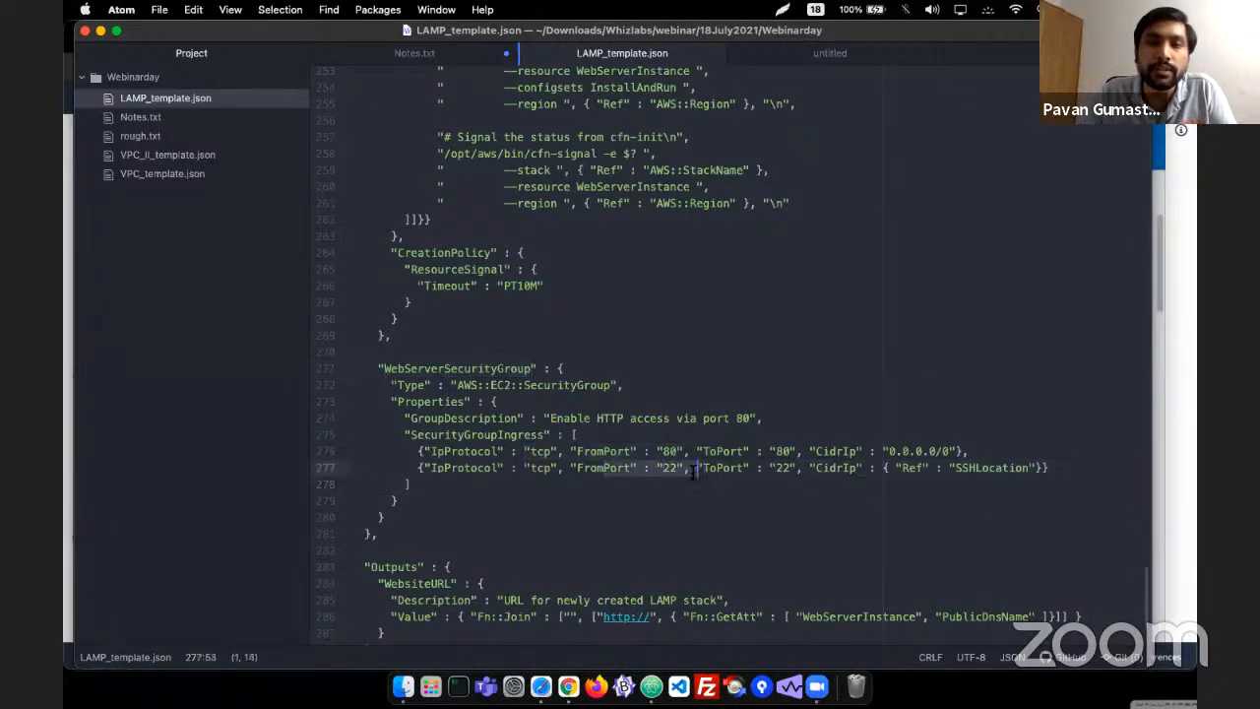
click(666, 451)
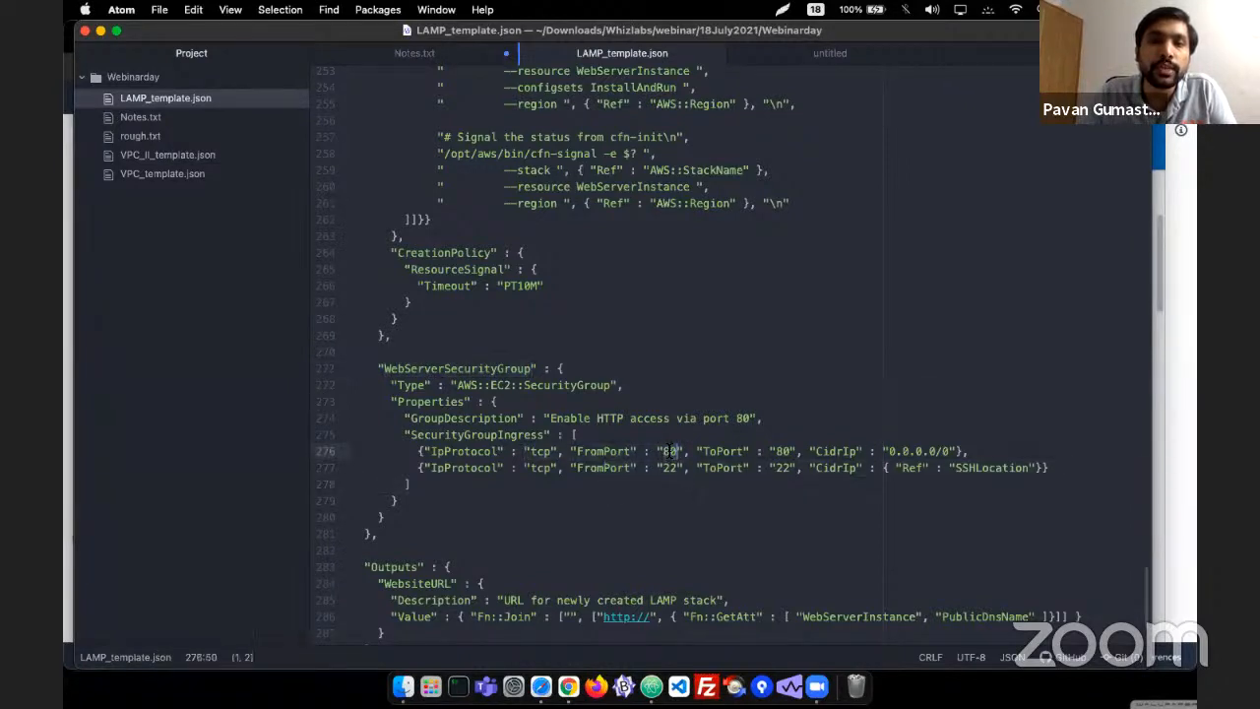
double_click(669, 469)
- Highlight the Outputs section at the end of the template and its WebsiteURL key, and clear the selection
scroll(579, 451, down, 2)
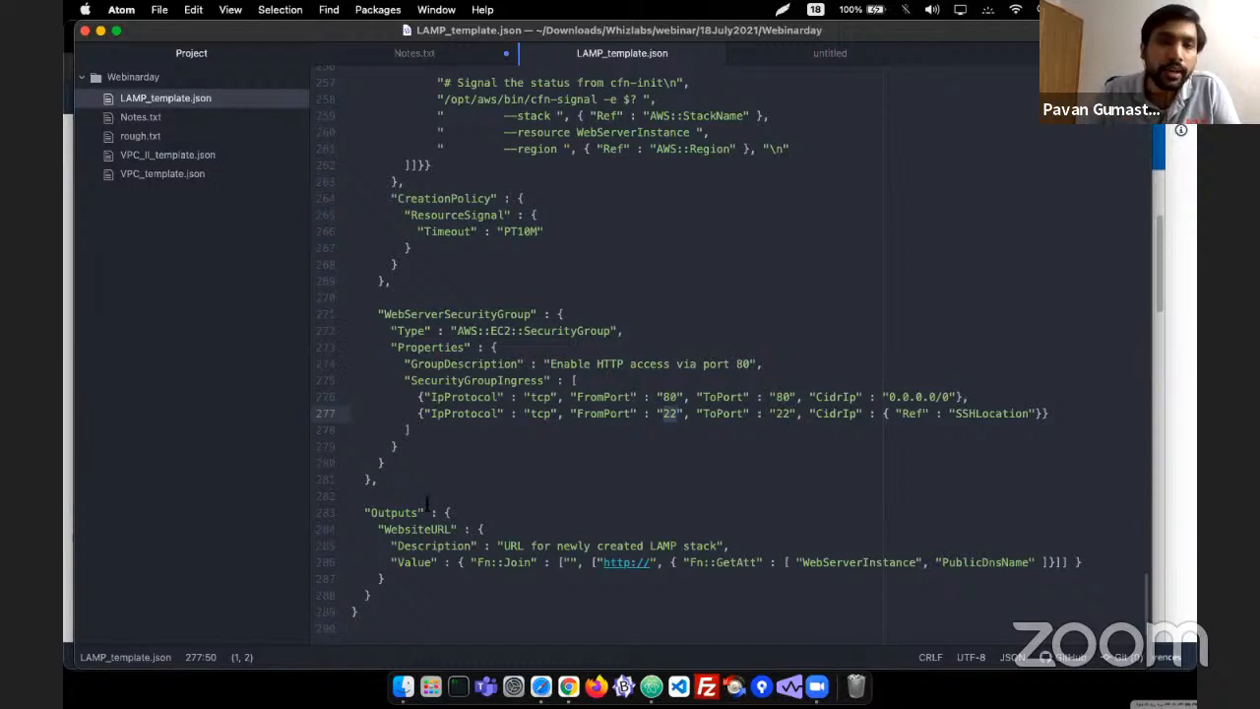
drag(361, 511, 390, 591)
click(391, 585)
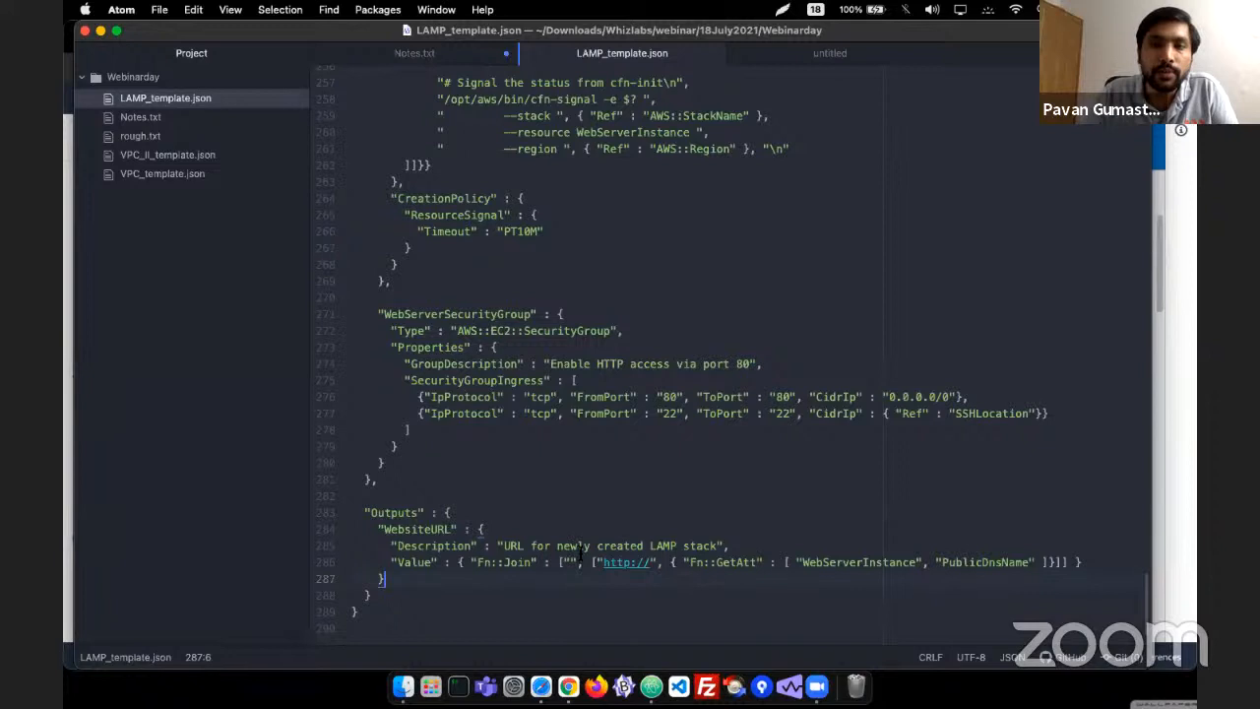
double_click(411, 529)
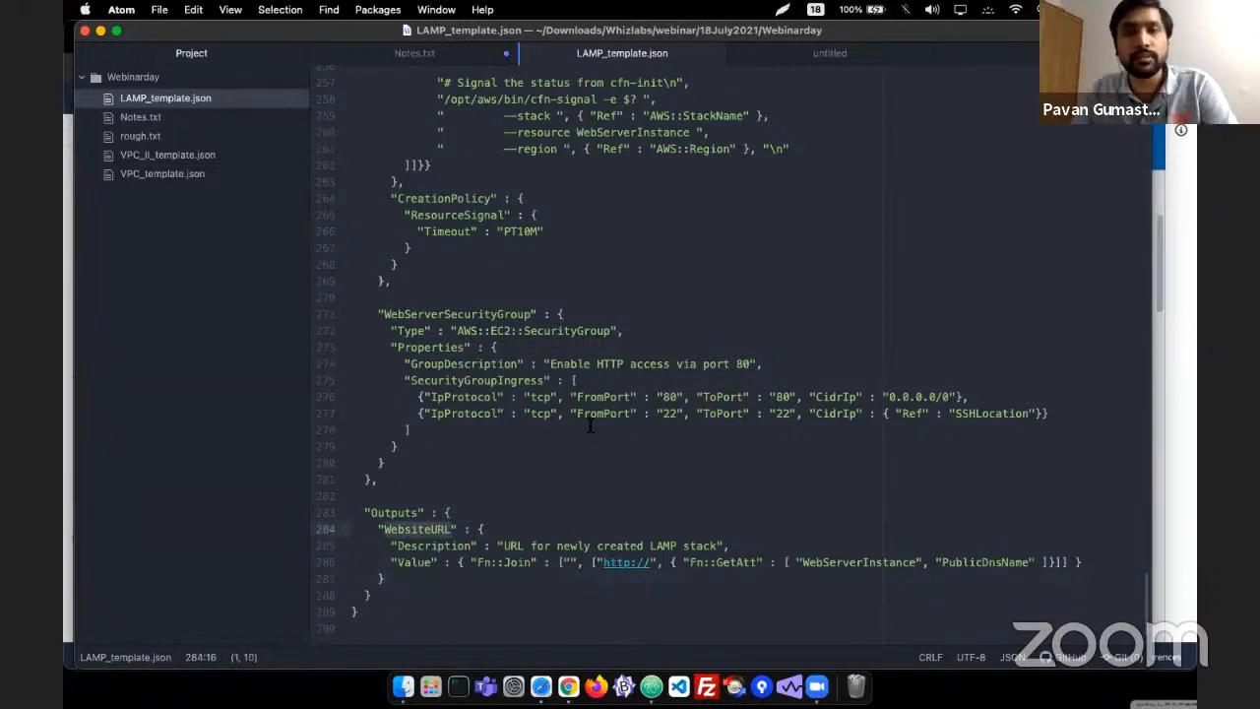
click(699, 247)
- Switch to Chrome and review the Whizlabs lab page from Task 2 back to the CloudFormation Template overview
key(super+Tab)
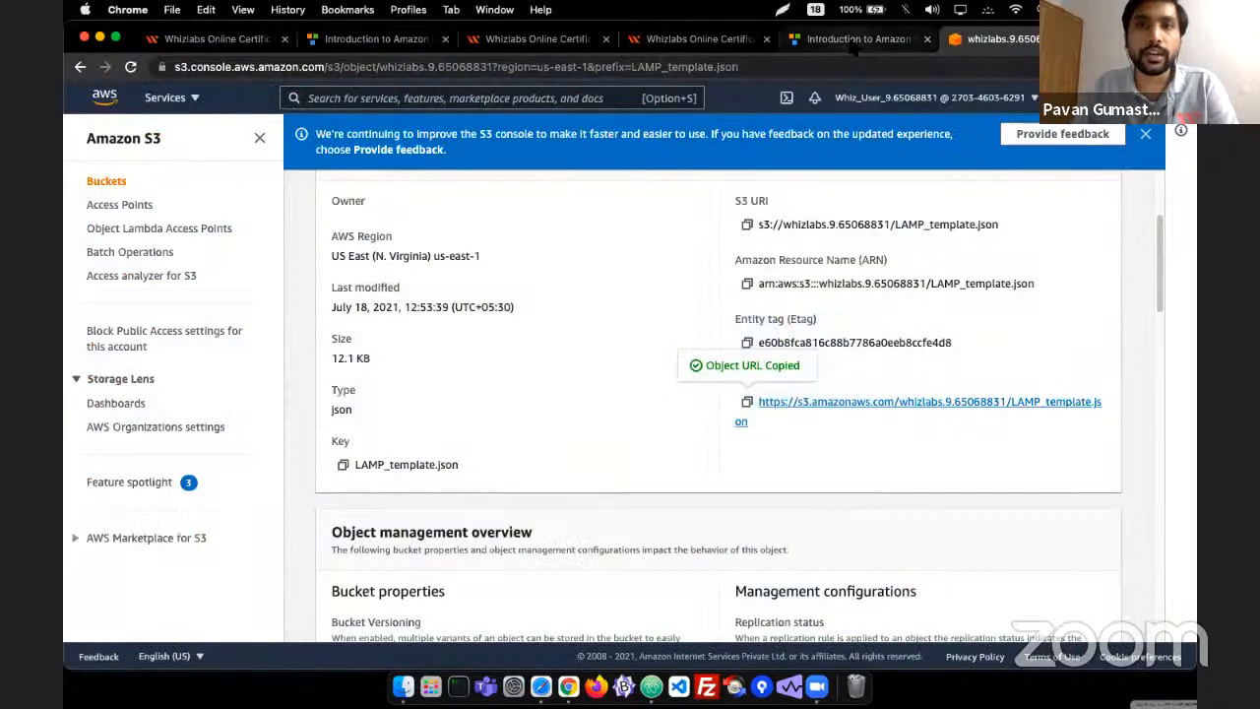
click(853, 44)
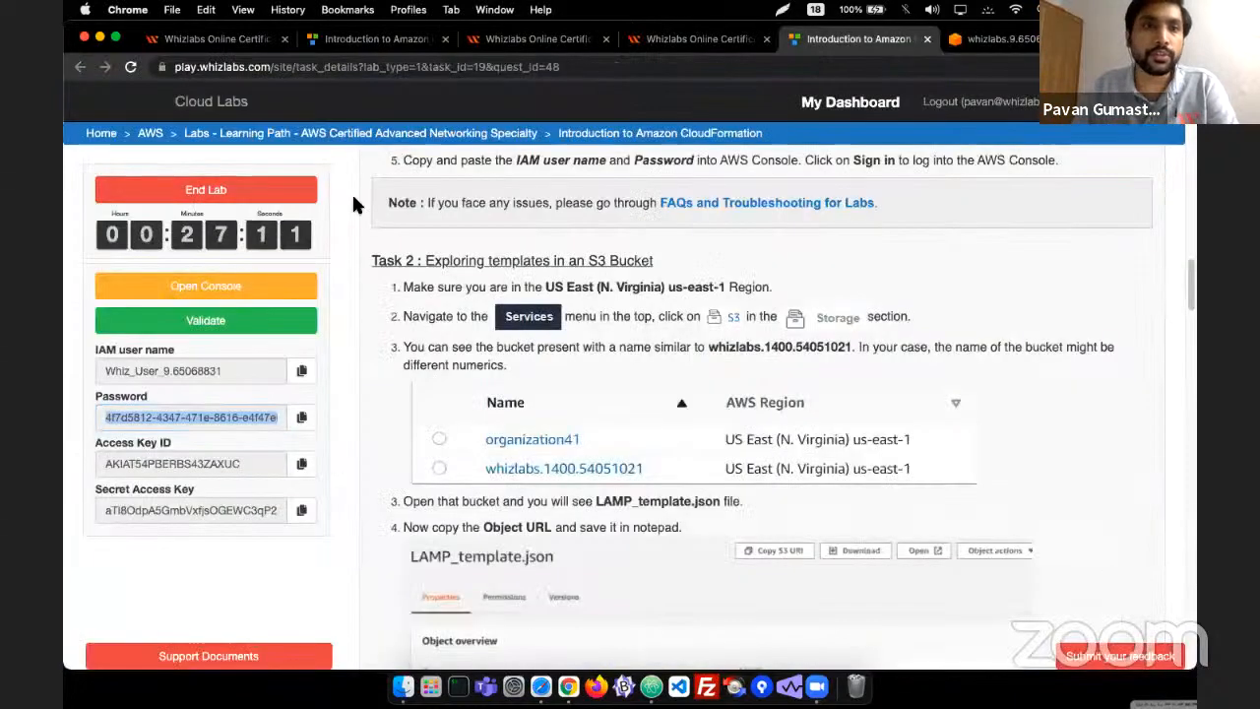
scroll(640, 362, down, 1)
scroll(639, 362, up, 15)
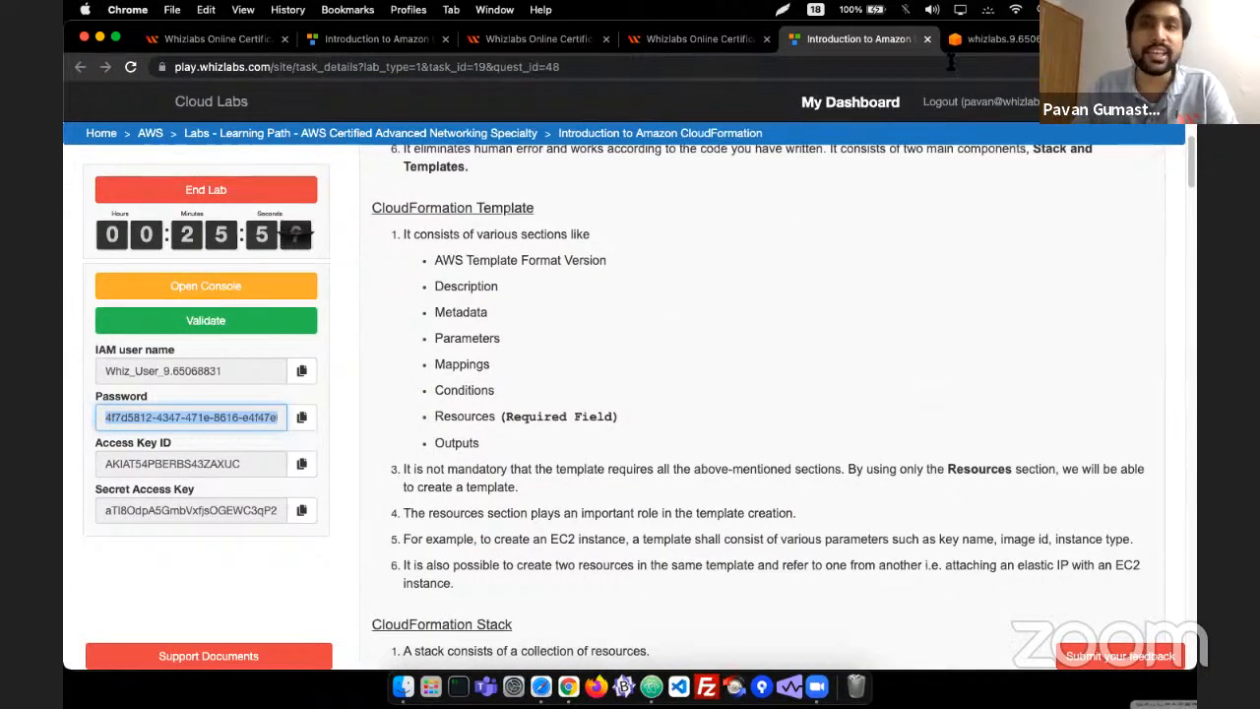
- Search the AWS services for cloudformation from the S3 console and open CloudFormation
key(ctrl+Tab)
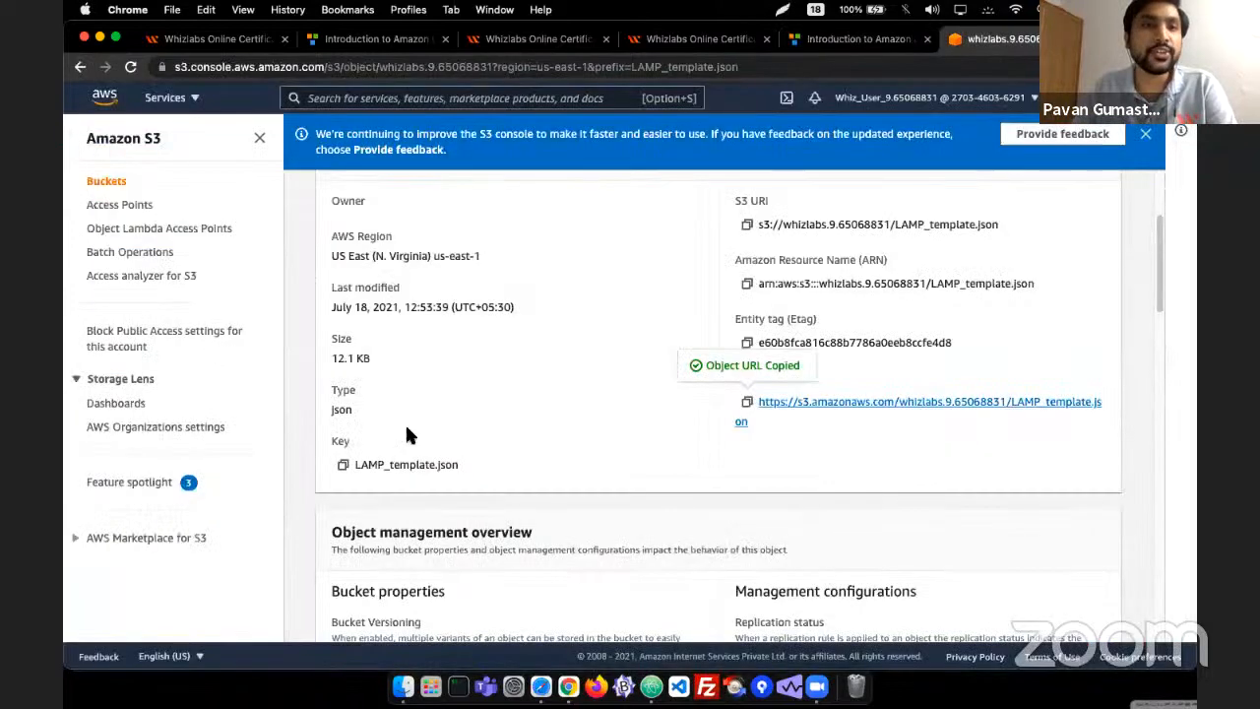
scroll(409, 435, up, 5)
click(390, 97)
text(cloud9)
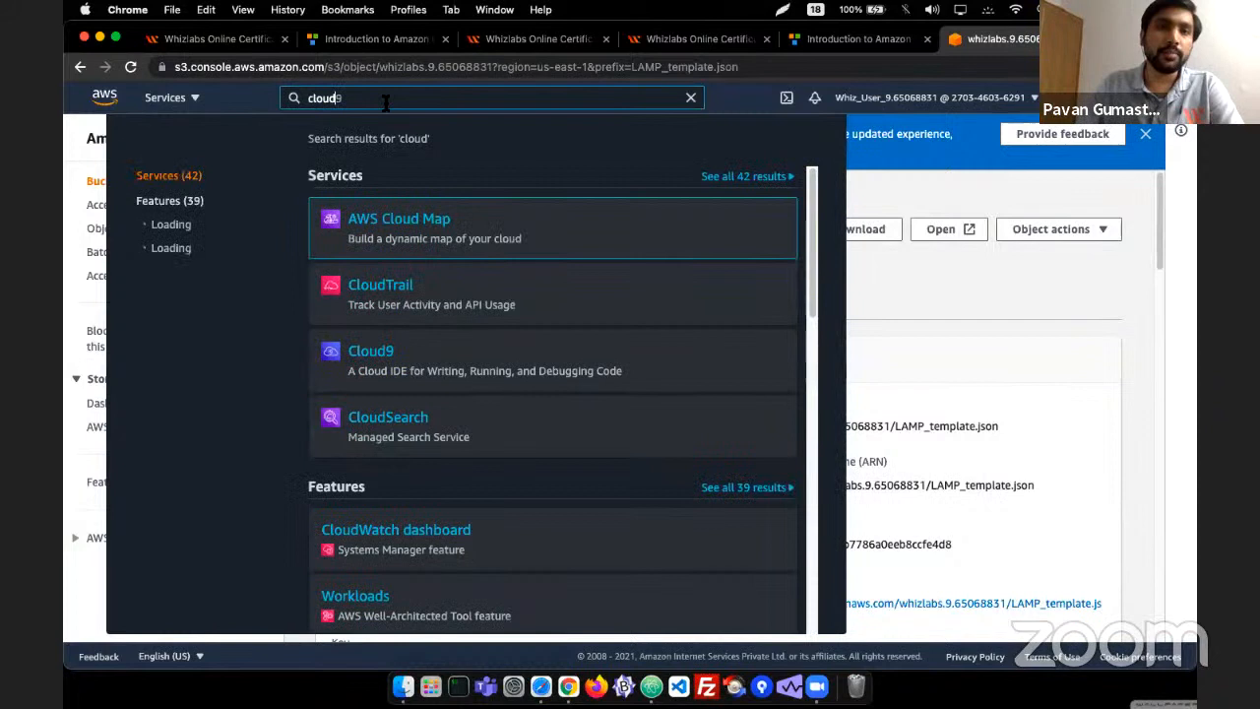
key(BackSpace)
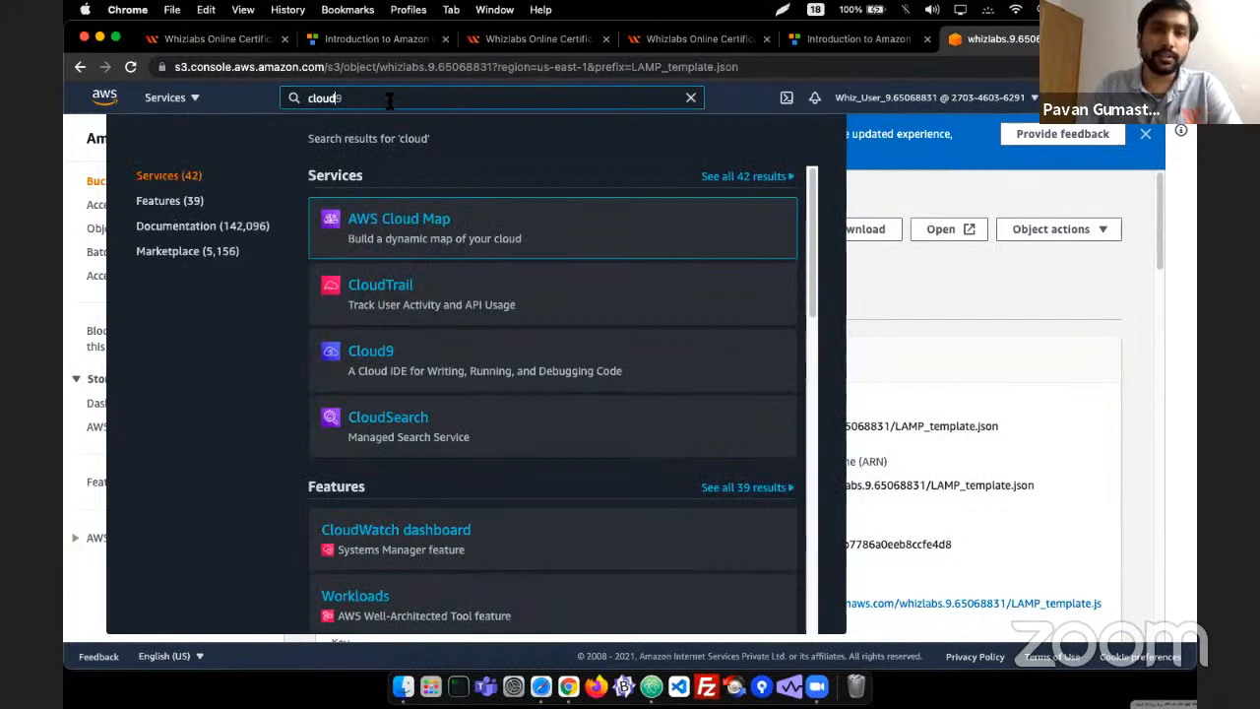
text(formation)
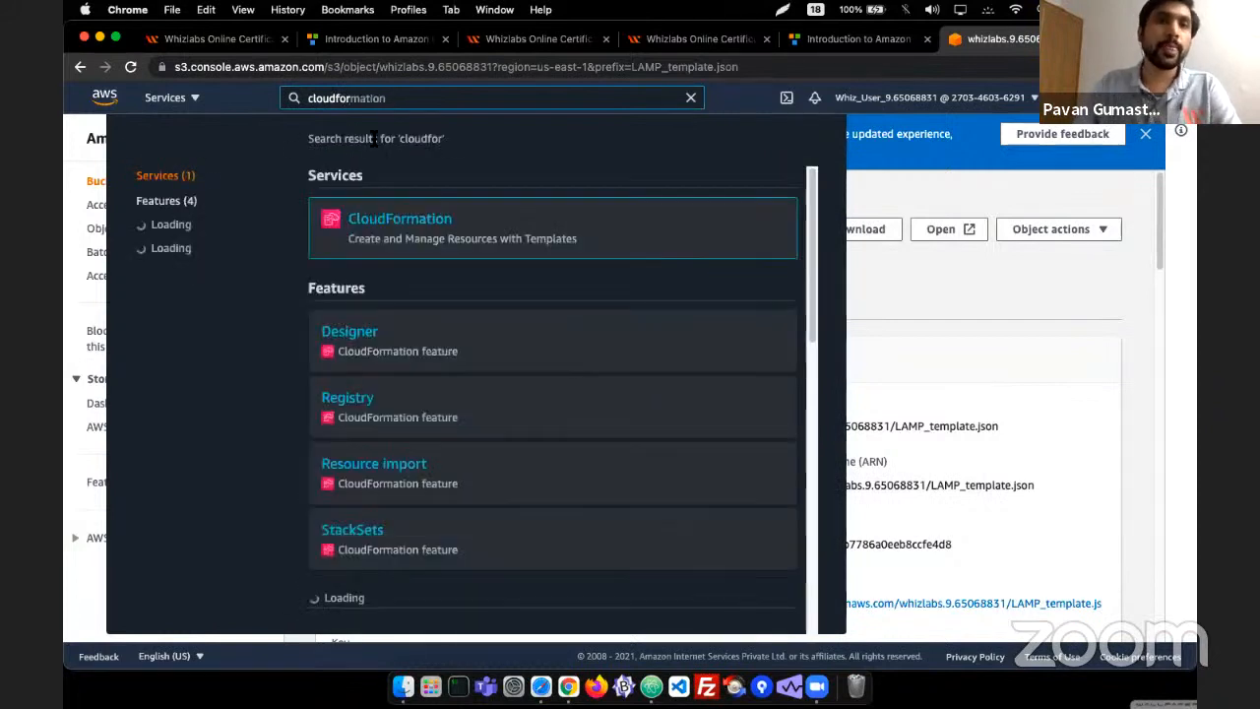
click(374, 224)
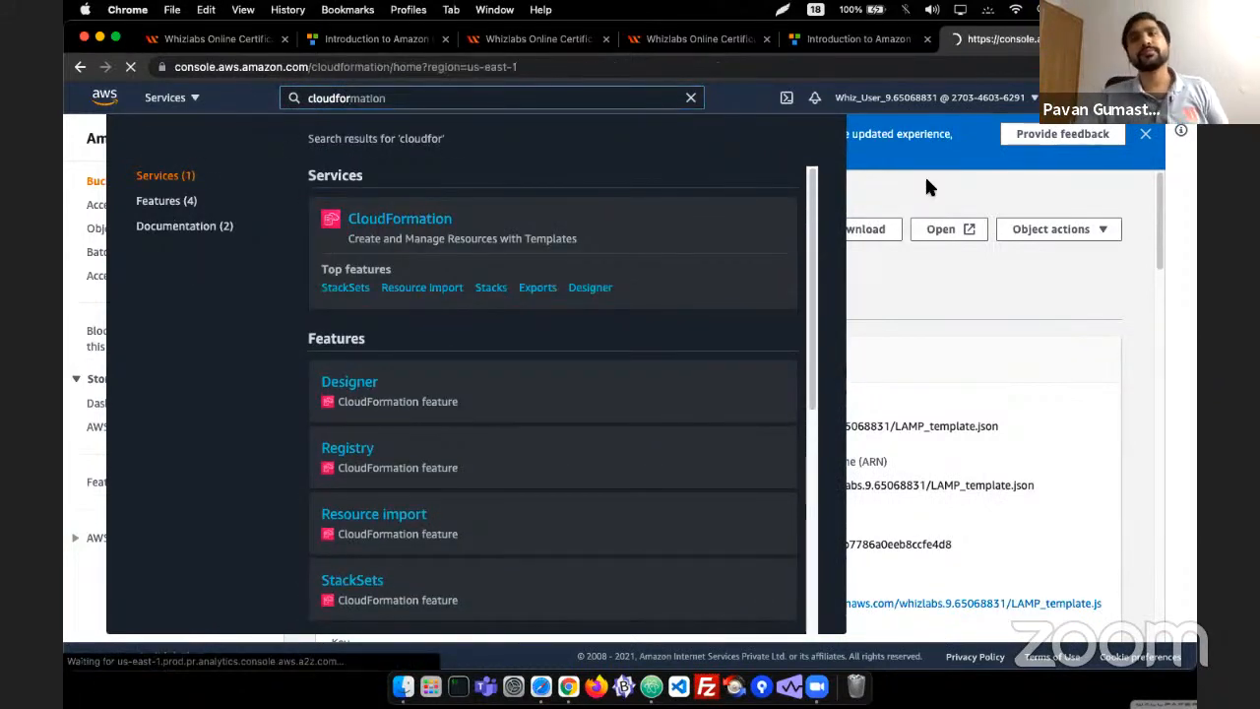
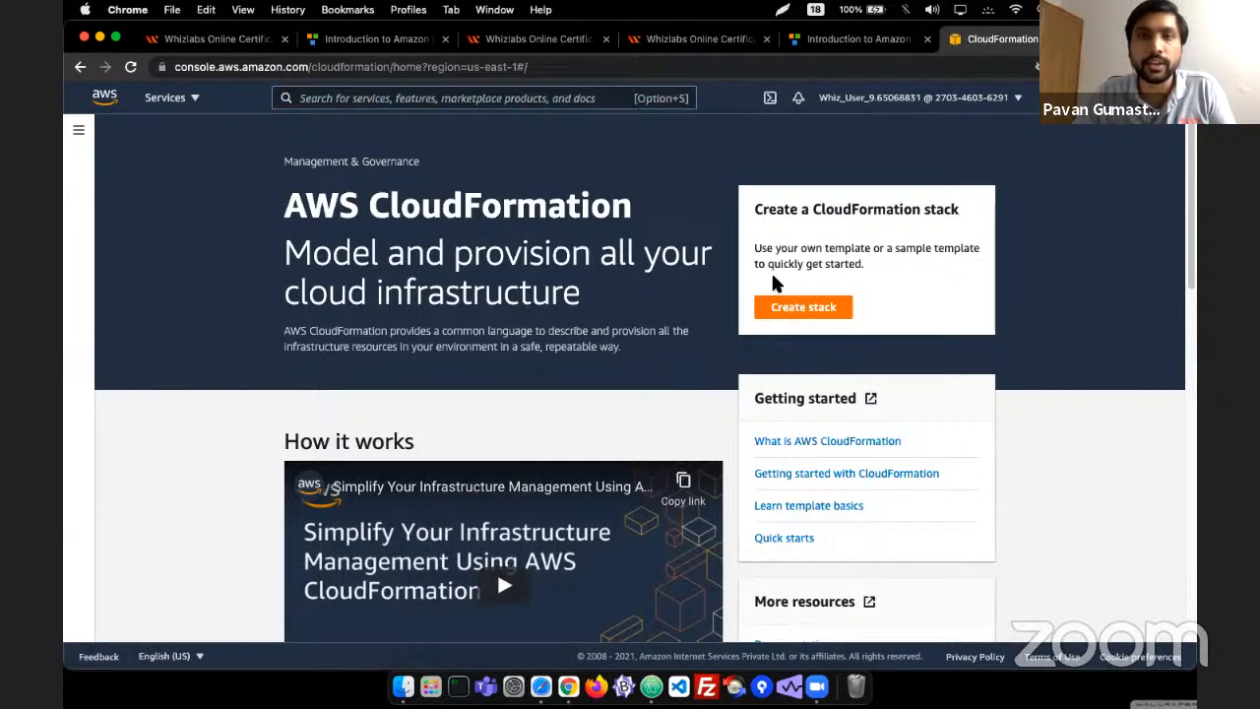
click(807, 310)
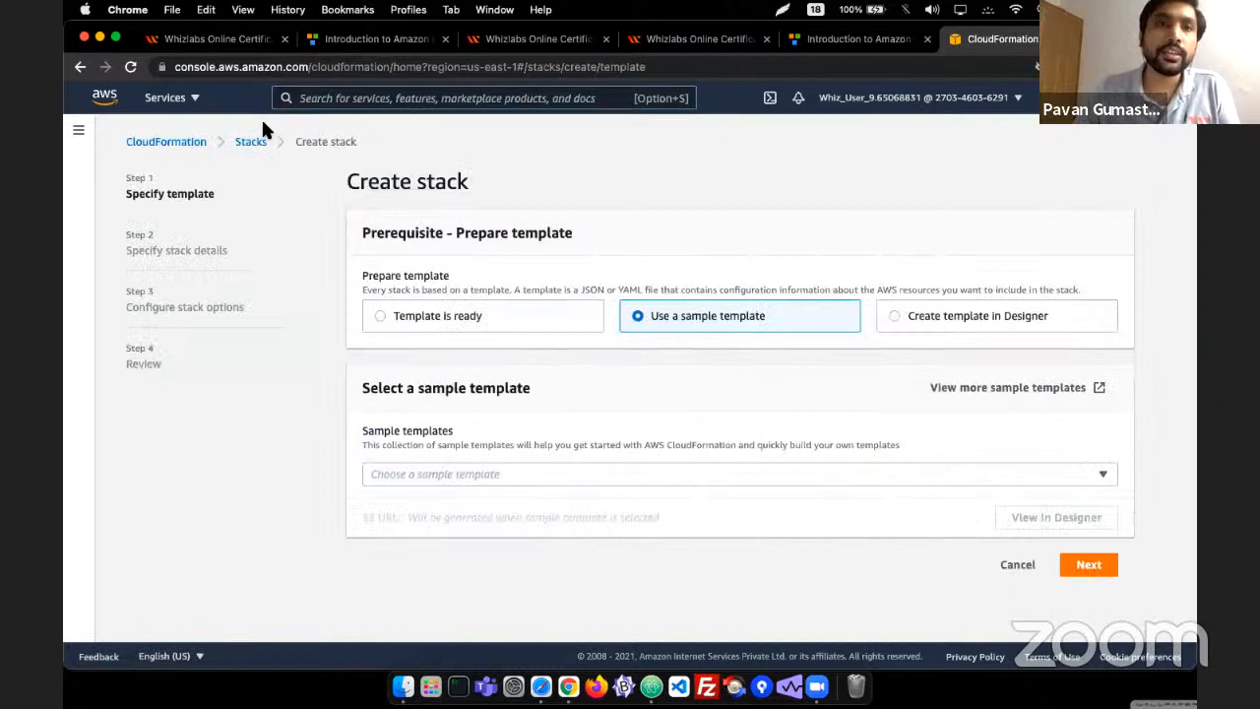
click(78, 125)
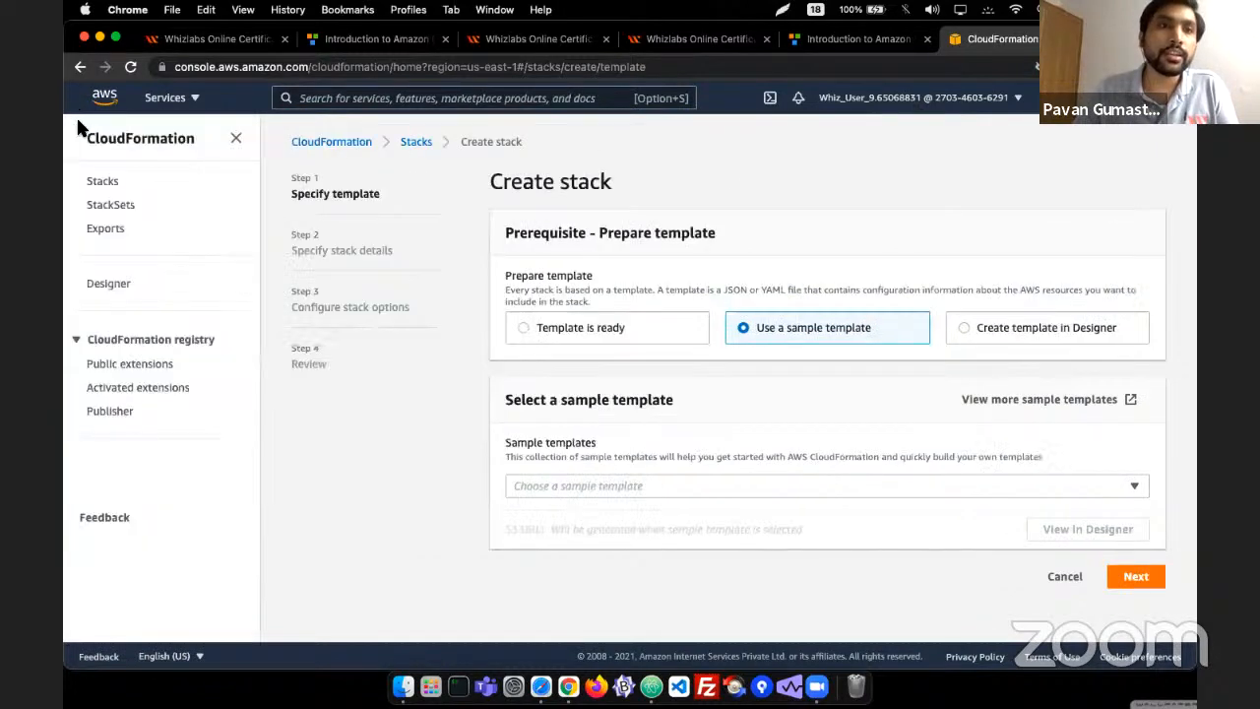
click(140, 138)
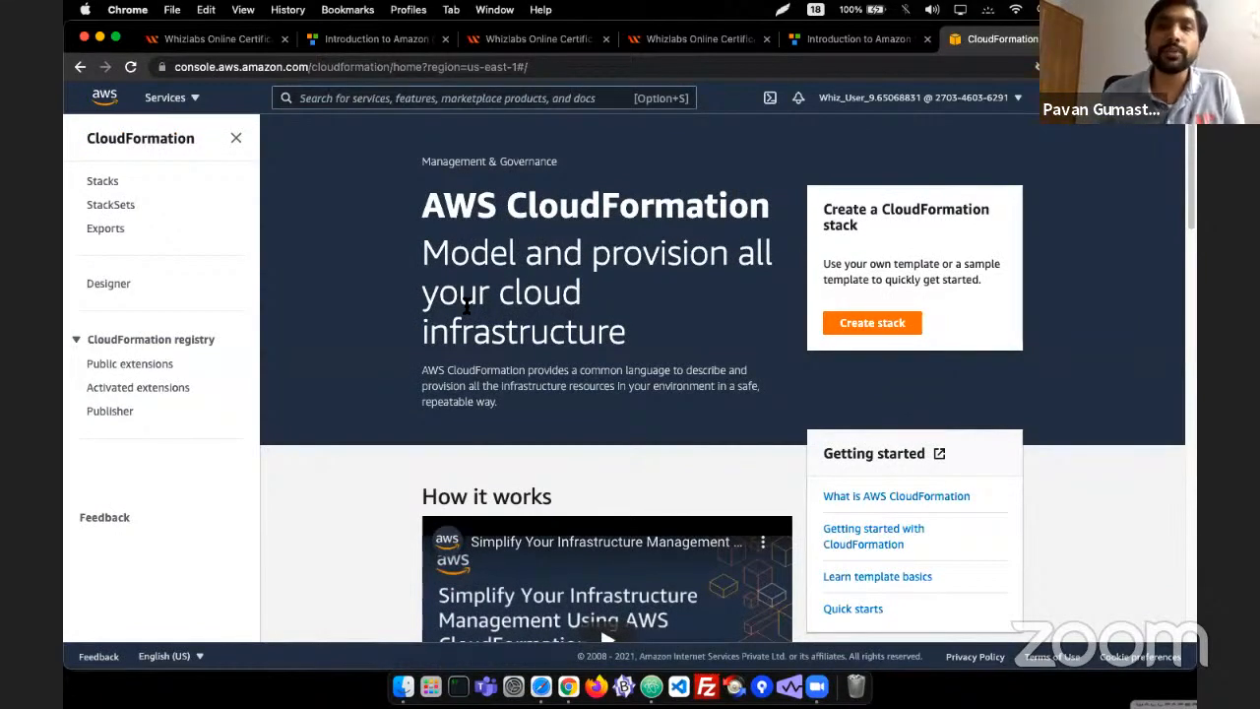
- Start creating a stack with the Template is ready option, keeping Amazon S3 URL as the template source
click(896, 329)
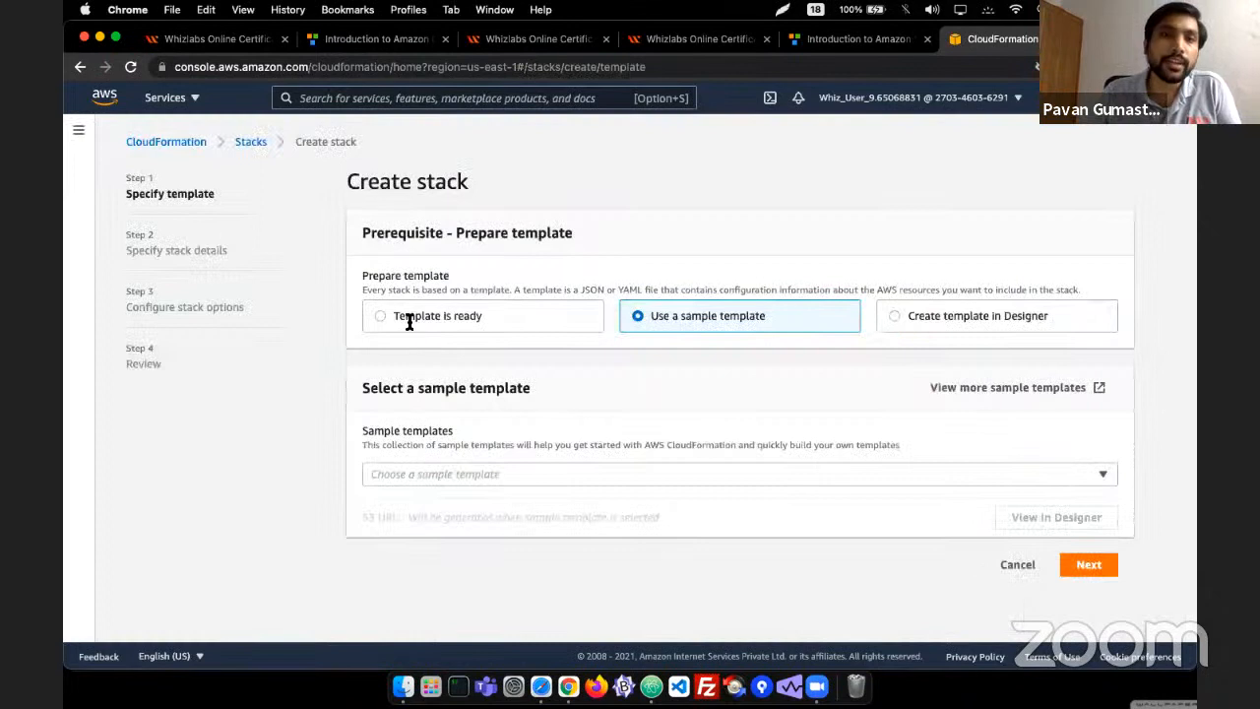
click(383, 322)
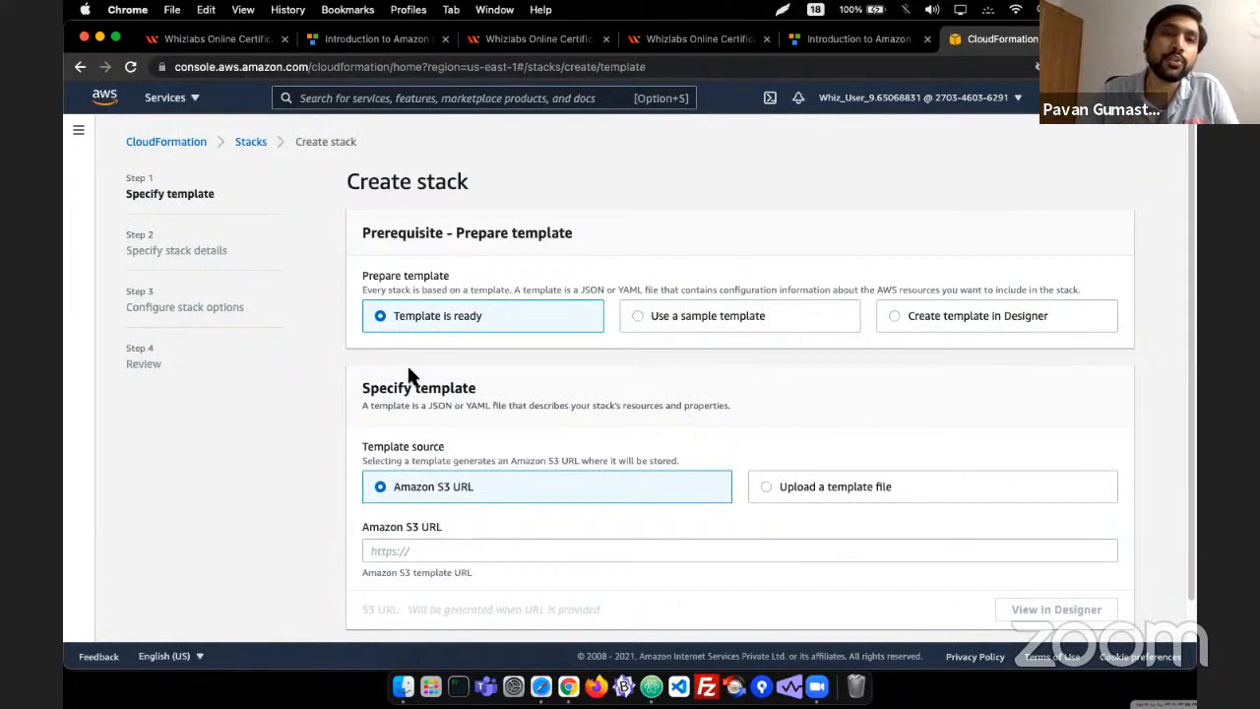
click(388, 545)
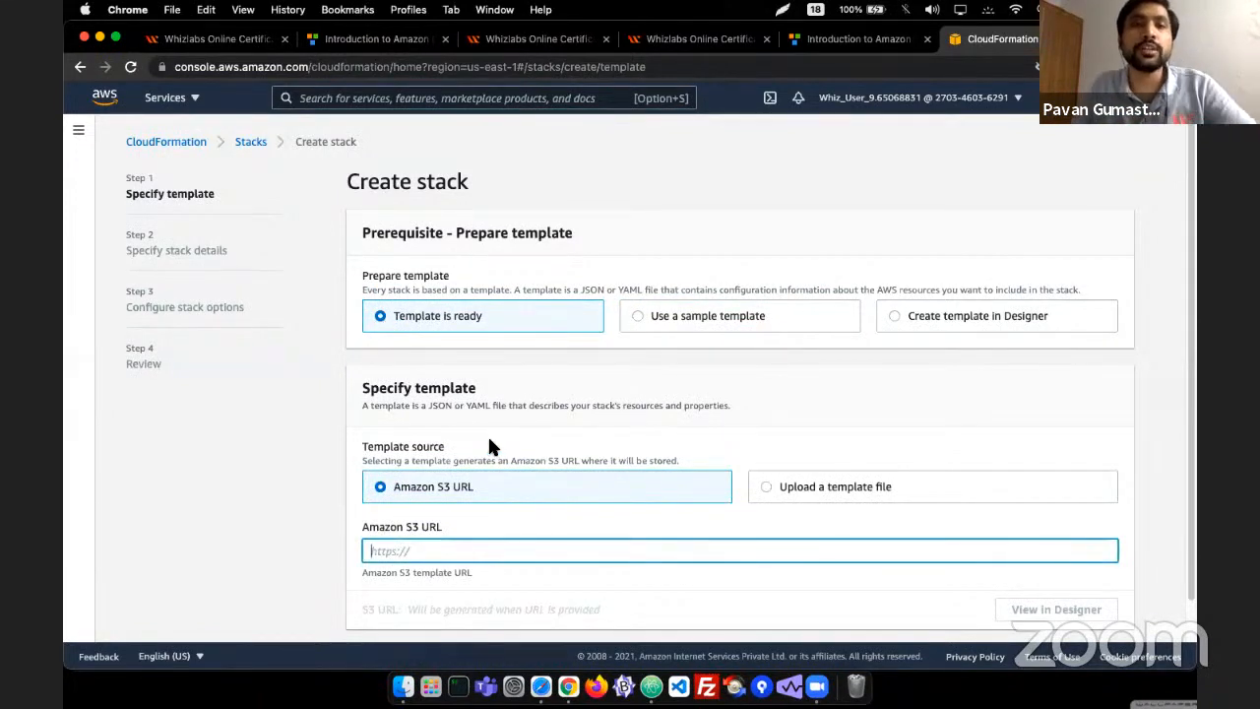
scroll(489, 443, down, 2)
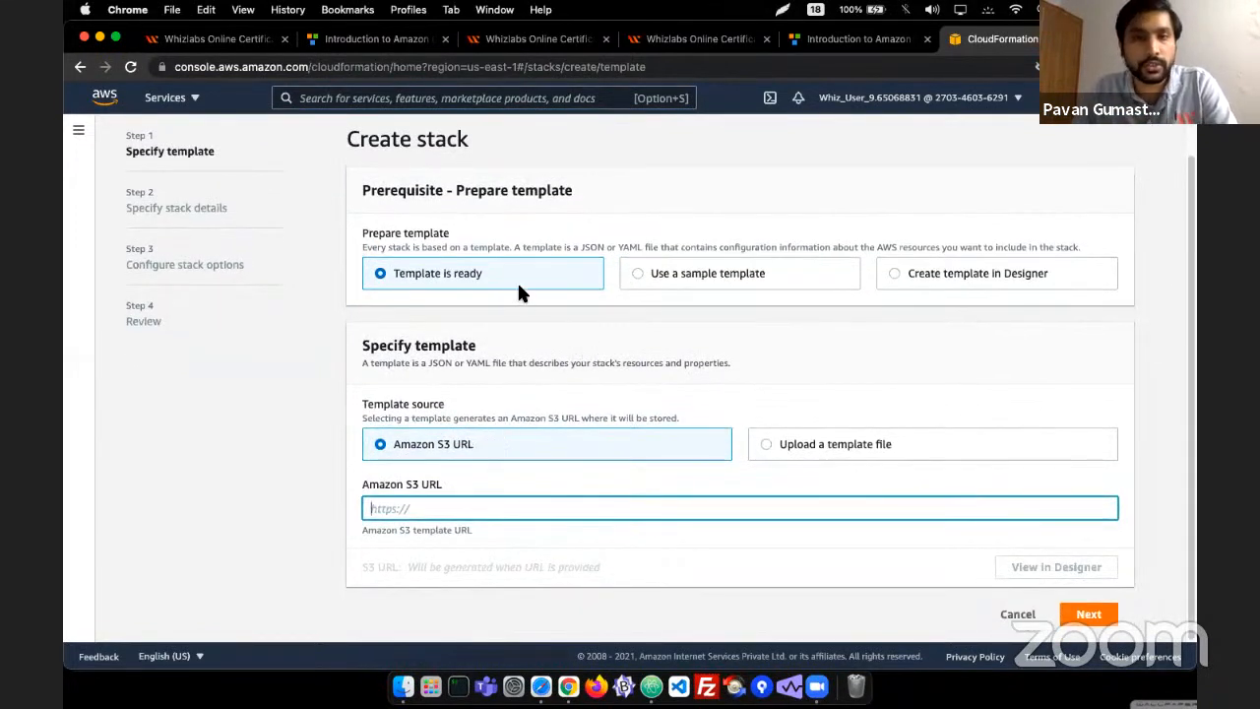
- Copy the last LAMP_template.json link from Notes.txt in Atom into Chrome's Amazon S3 URL field and continue to the stack details
key(super+Tab)
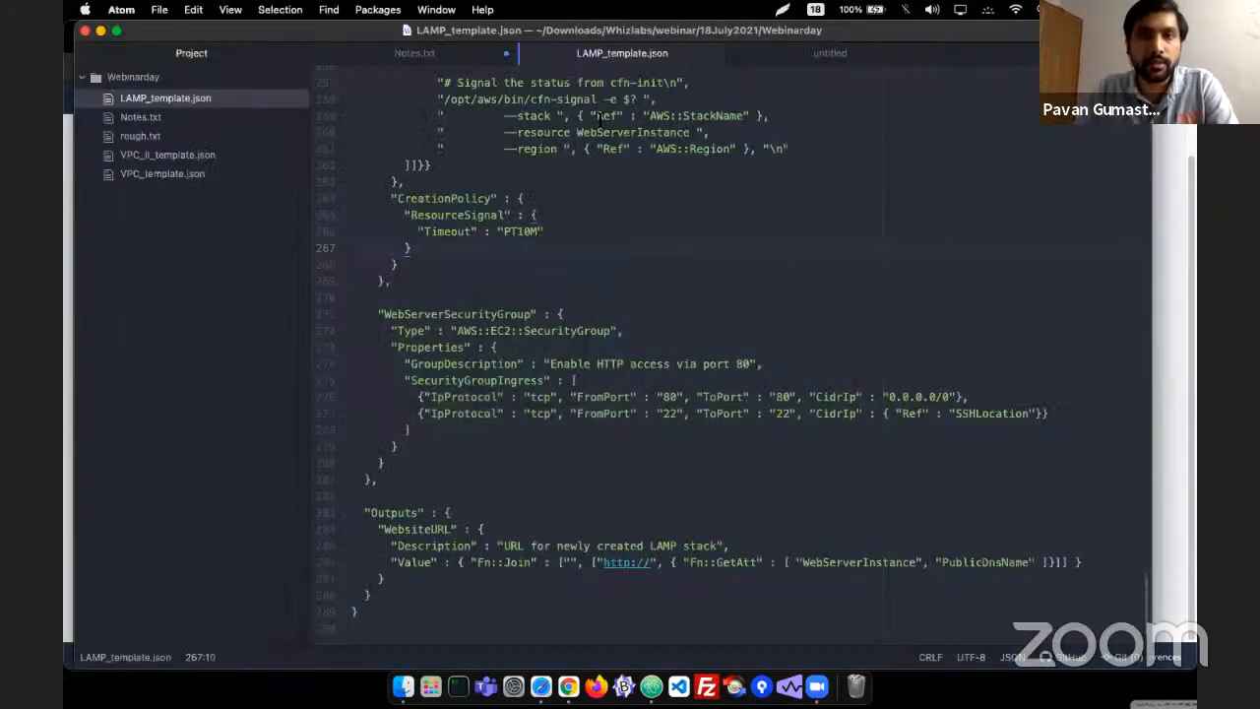
click(469, 57)
click(357, 285)
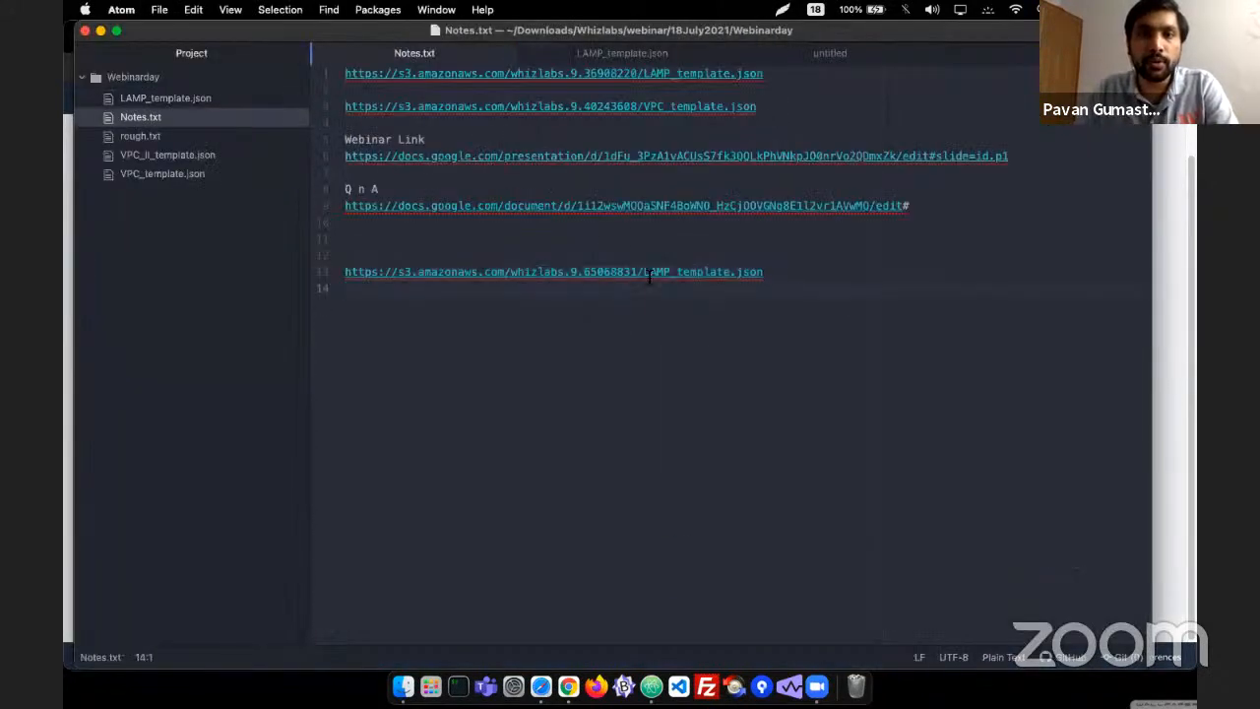
drag(358, 283, 345, 274)
key(super+c)
key(super+Tab)
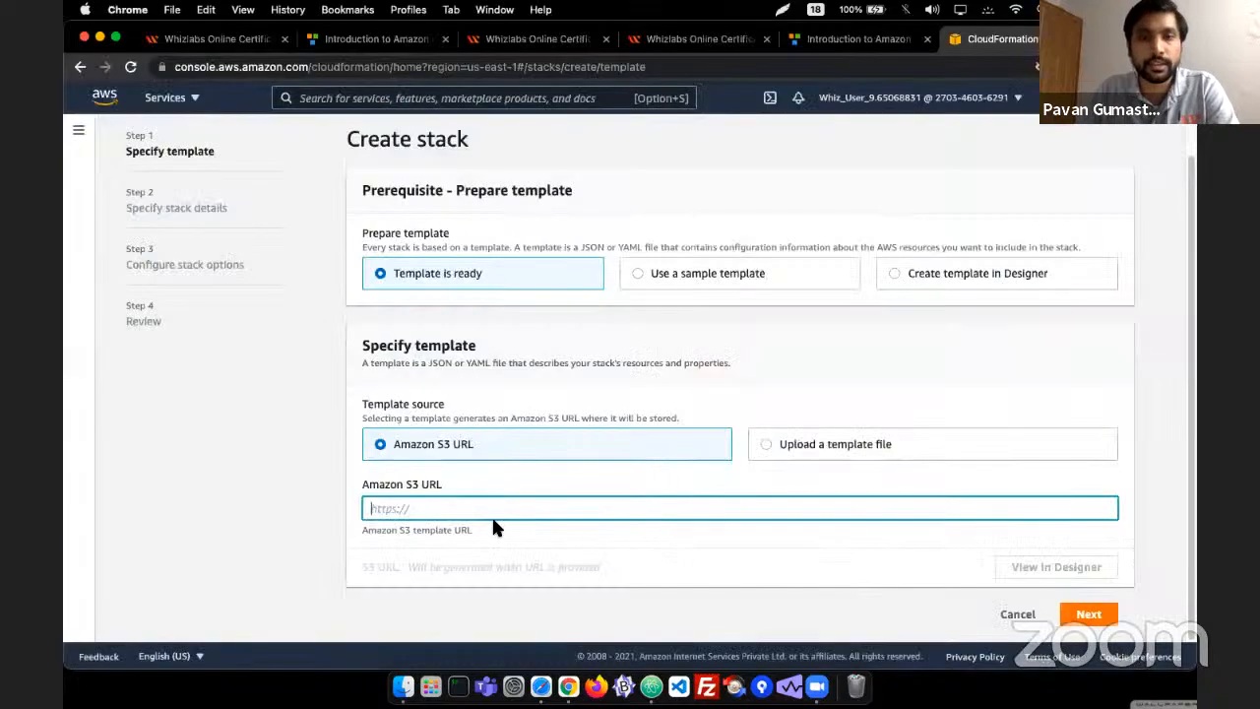
key(super+v)
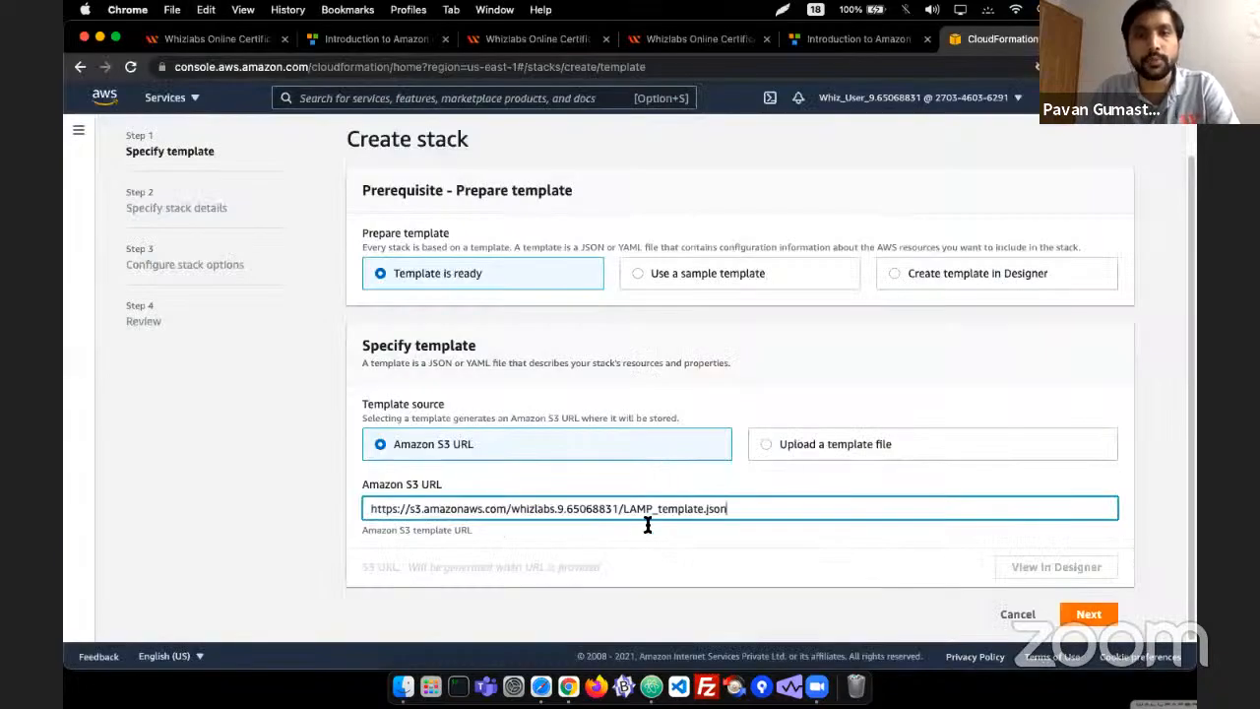
click(1089, 617)
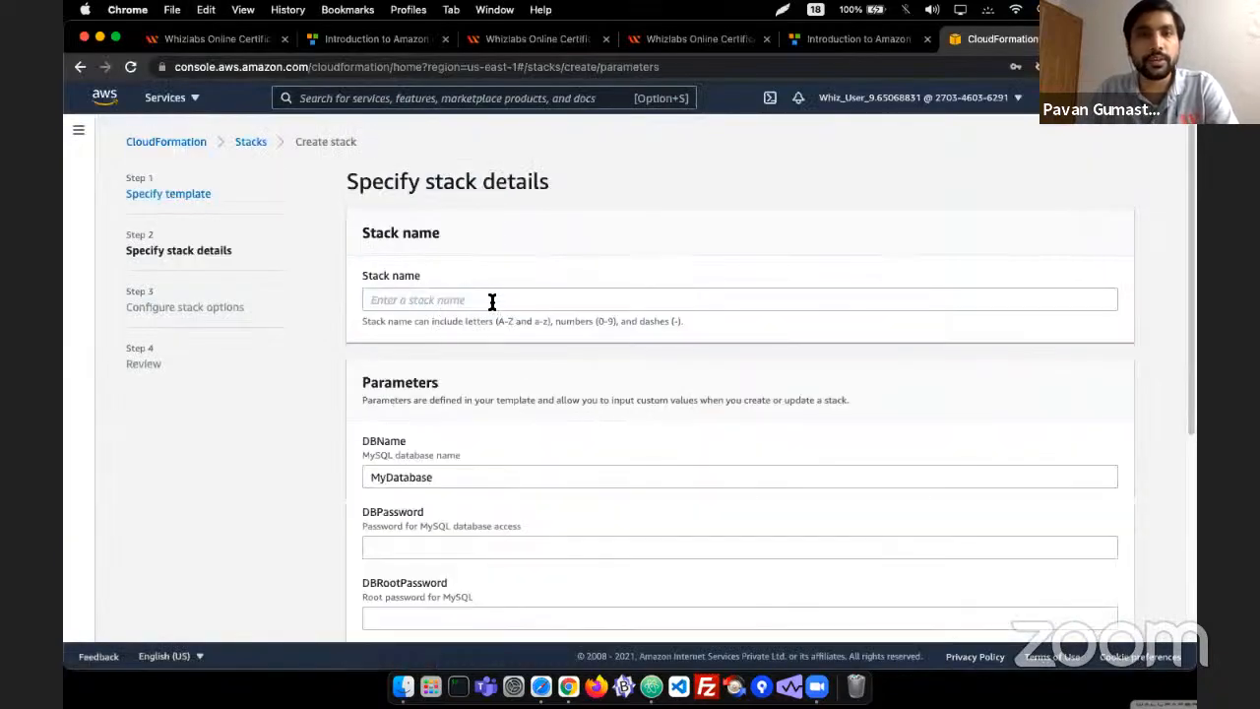
- Enter MyCF as the stack name
click(490, 301)
text(MyCF)
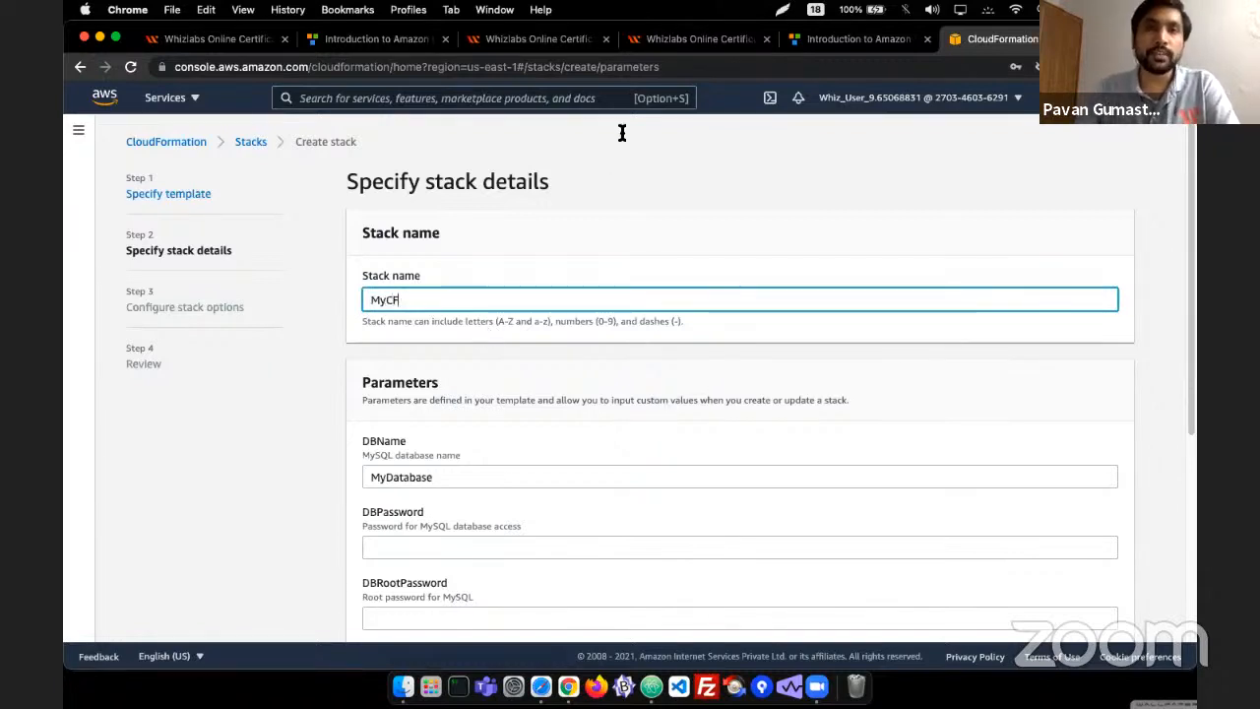
- Copy the stack name MyFirstCFStack from Task 3 on the Whizlabs lab page and set it as the CloudFormation stack name
click(857, 38)
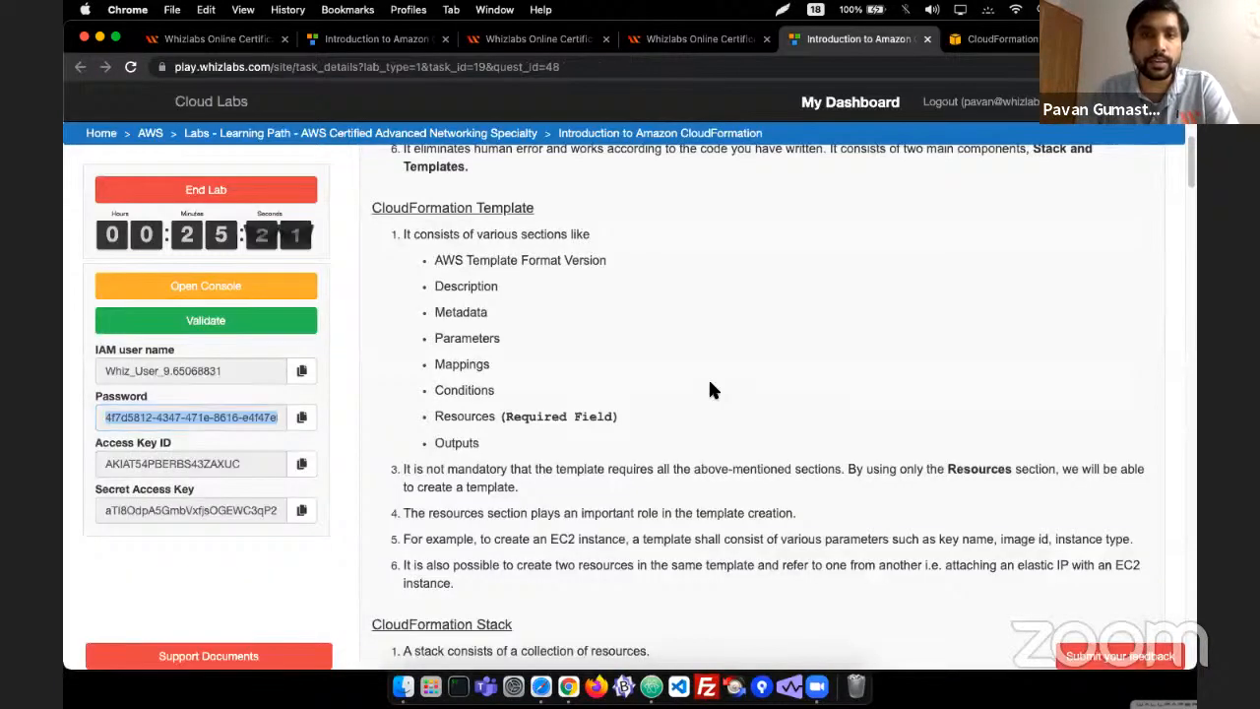
scroll(707, 377, down, 15)
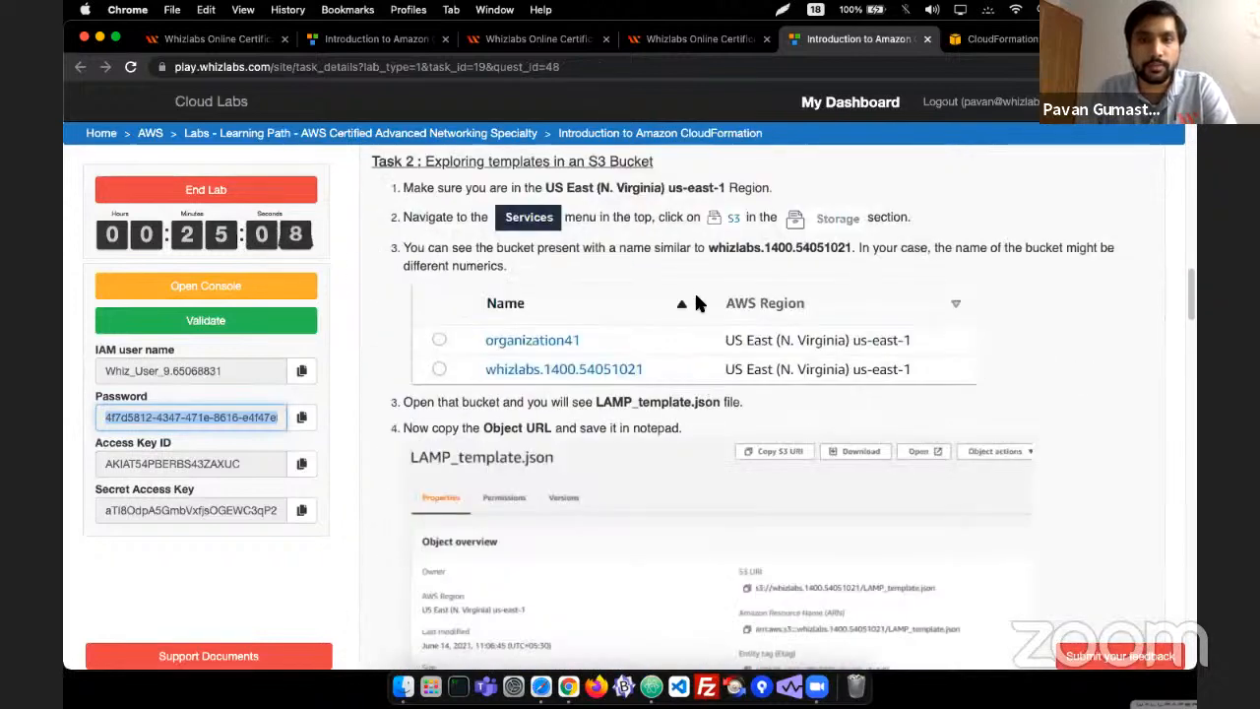
scroll(539, 260, up, 1)
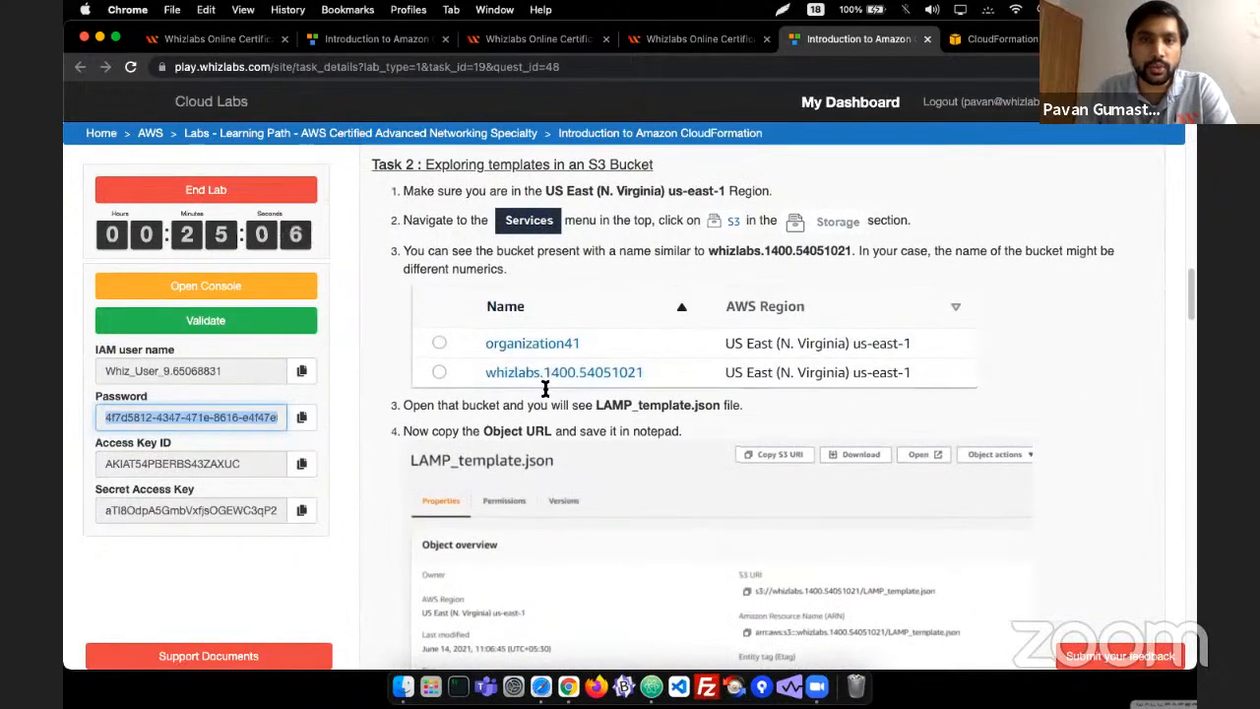
scroll(545, 389, down, 10)
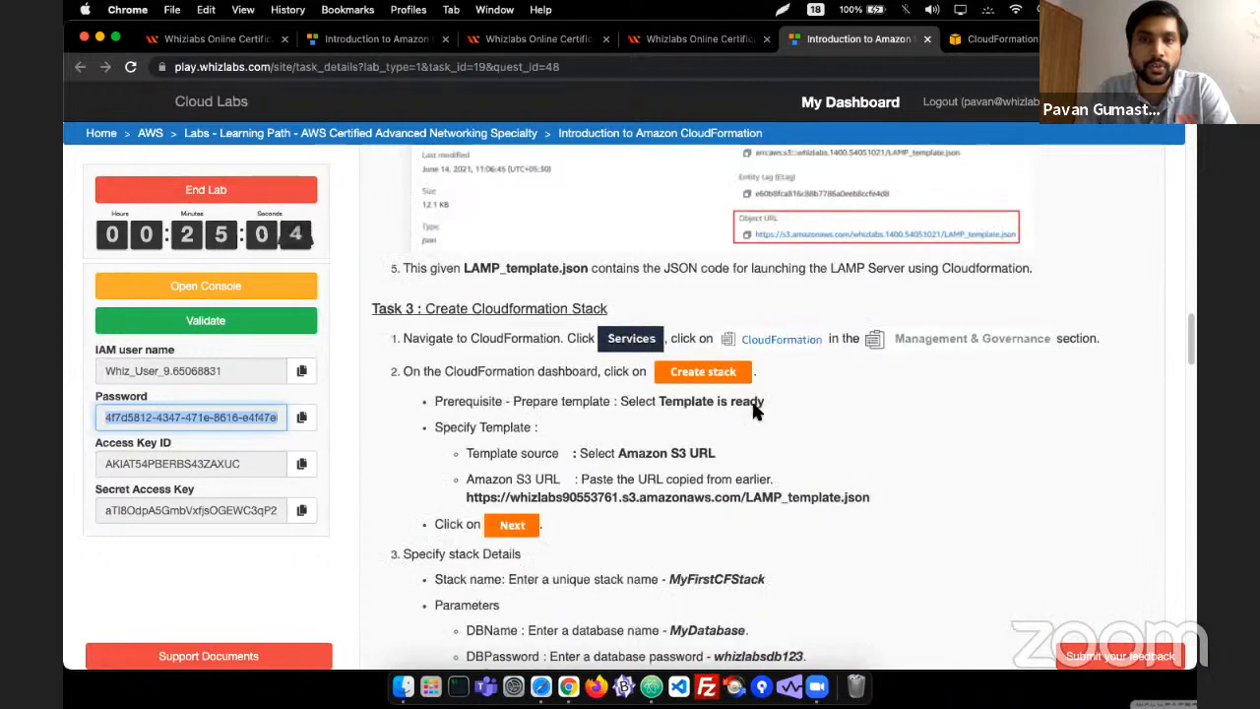
scroll(756, 411, down, 1)
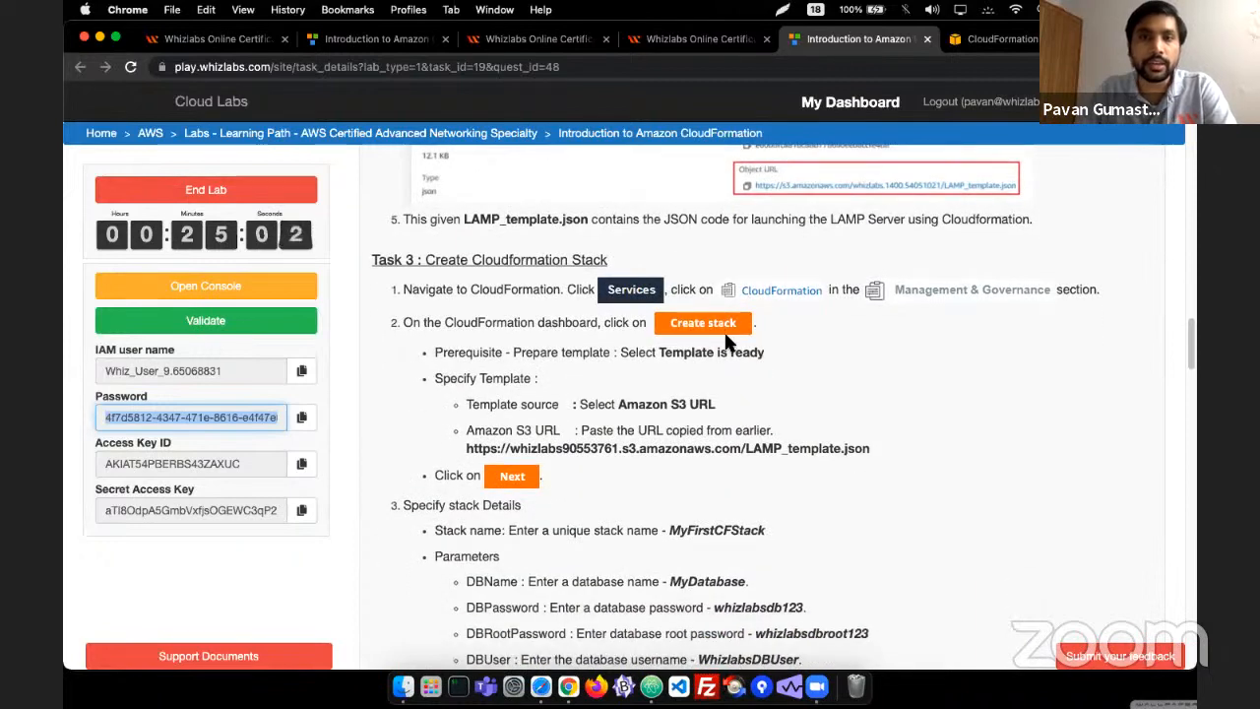
scroll(748, 394, down, 12)
scroll(601, 360, up, 2)
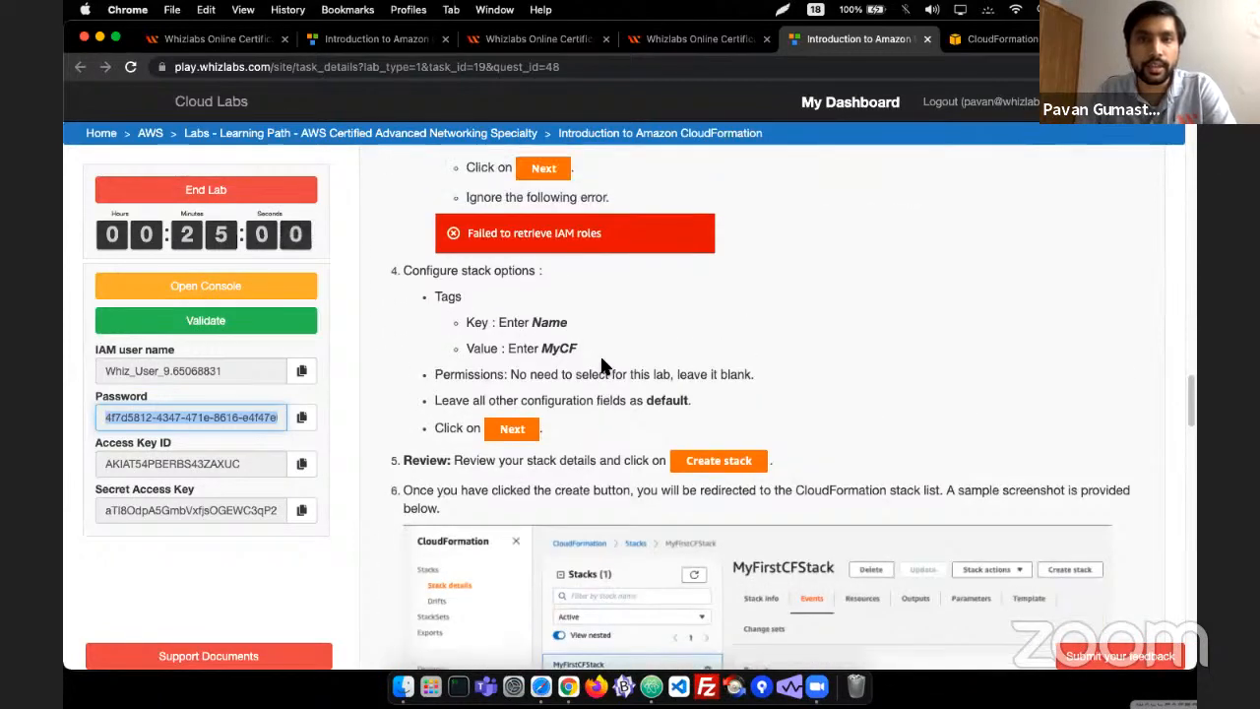
scroll(603, 359, up, 7)
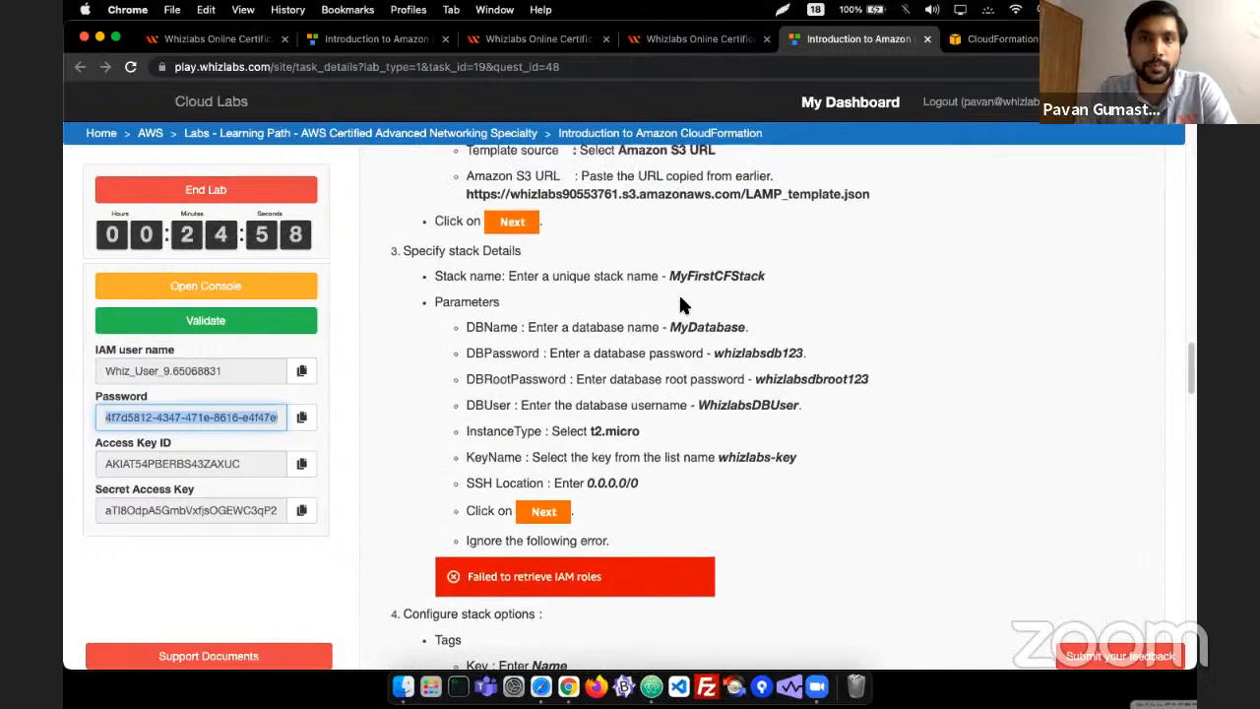
double_click(737, 281)
key(super+c)
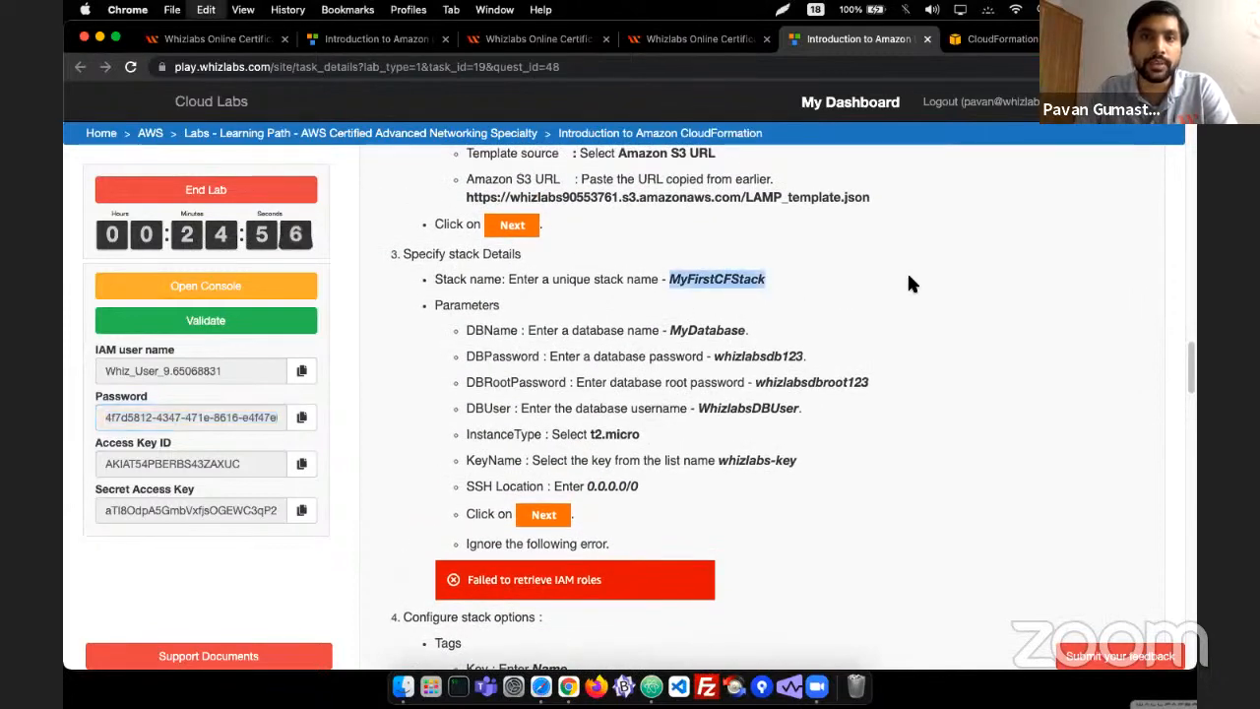
key(super+Tab)
key(super+Tab)
click(990, 42)
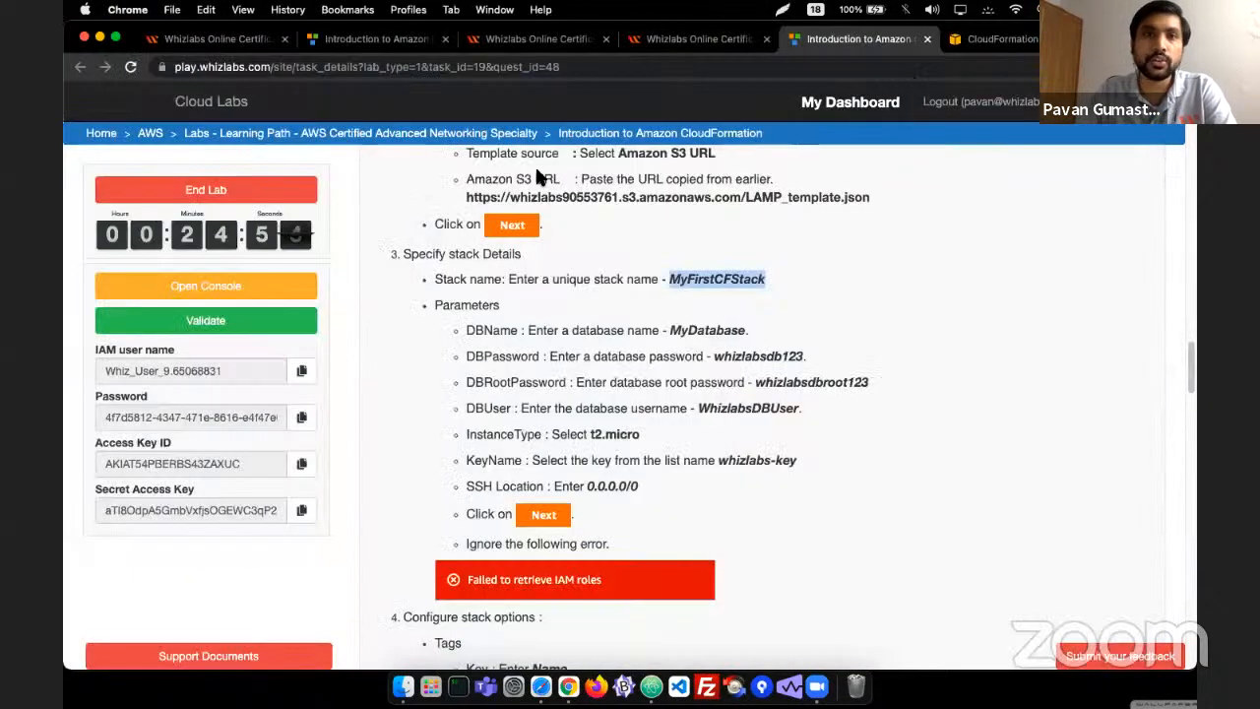
double_click(428, 296)
key(super+v)
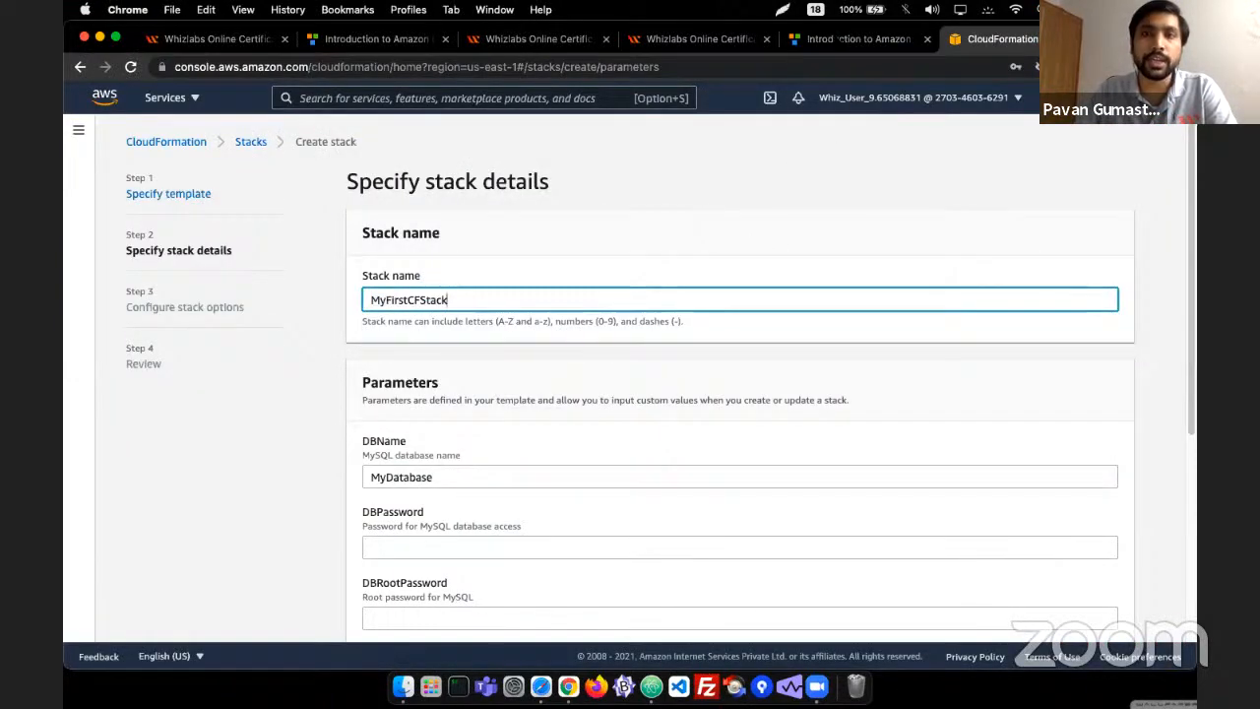
- Copy the database password from the lab instructions into the stack's DBPassword parameter
click(837, 41)
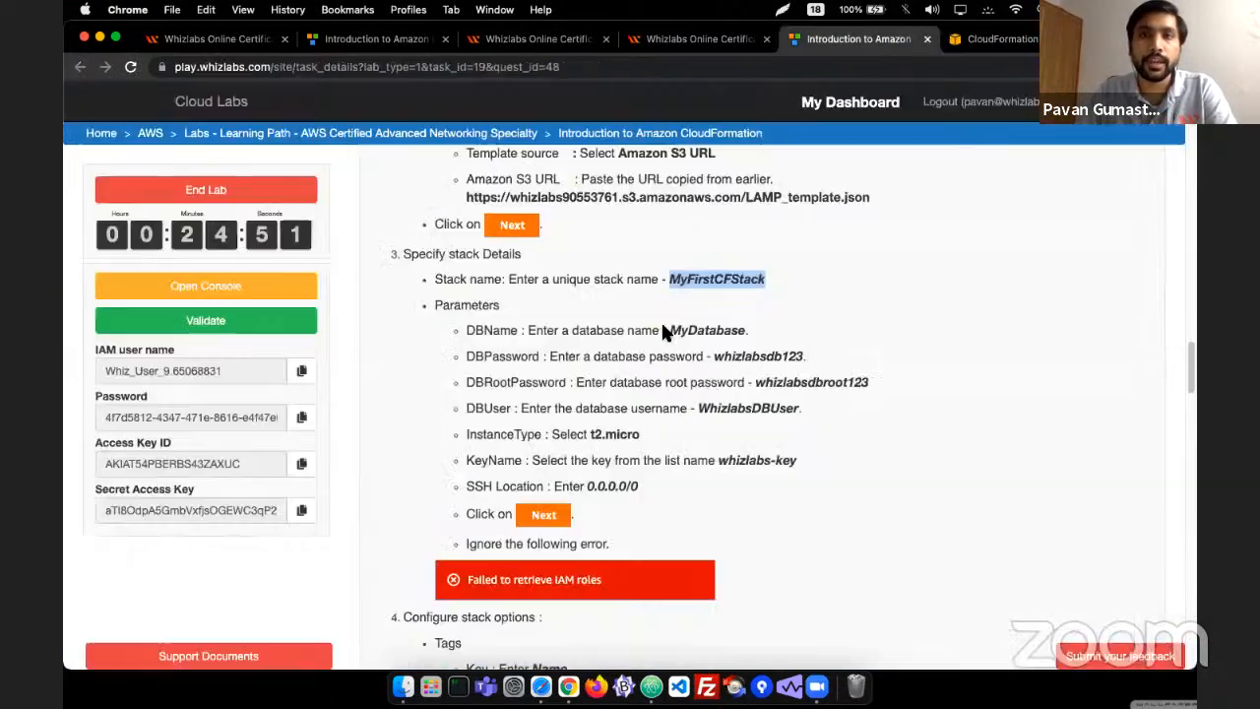
double_click(740, 357)
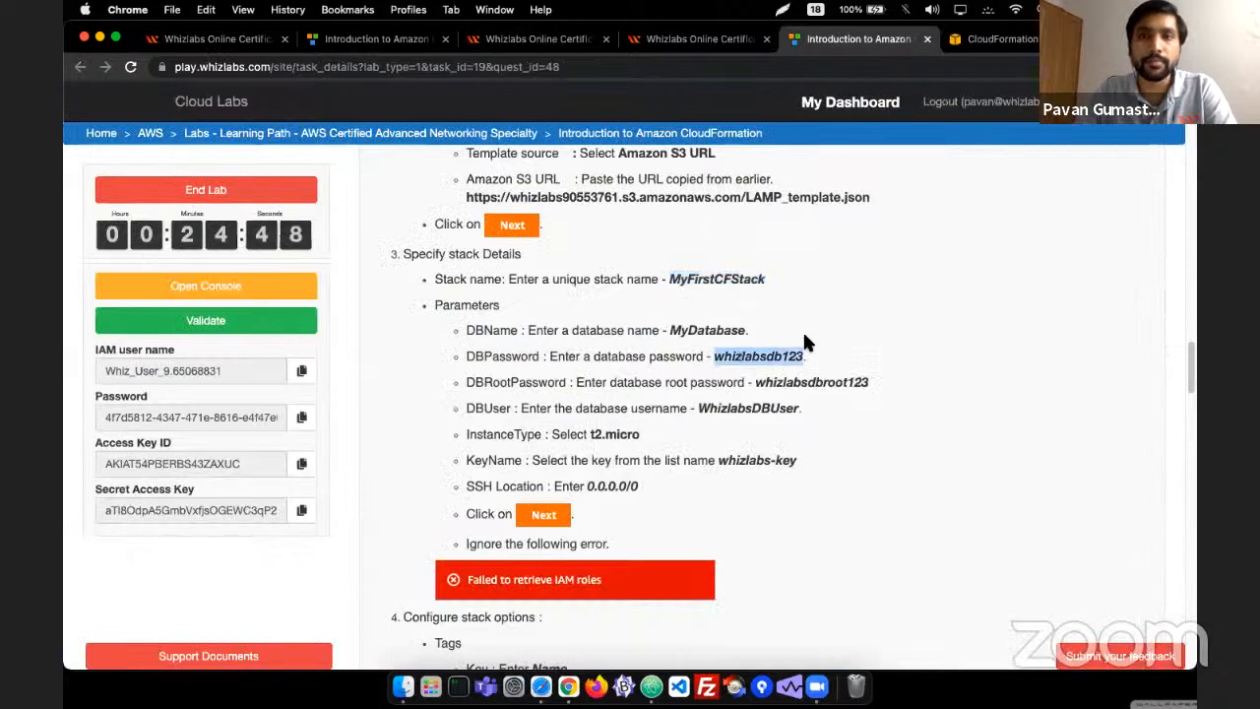
click(990, 39)
scroll(436, 529, down, 3)
click(417, 391)
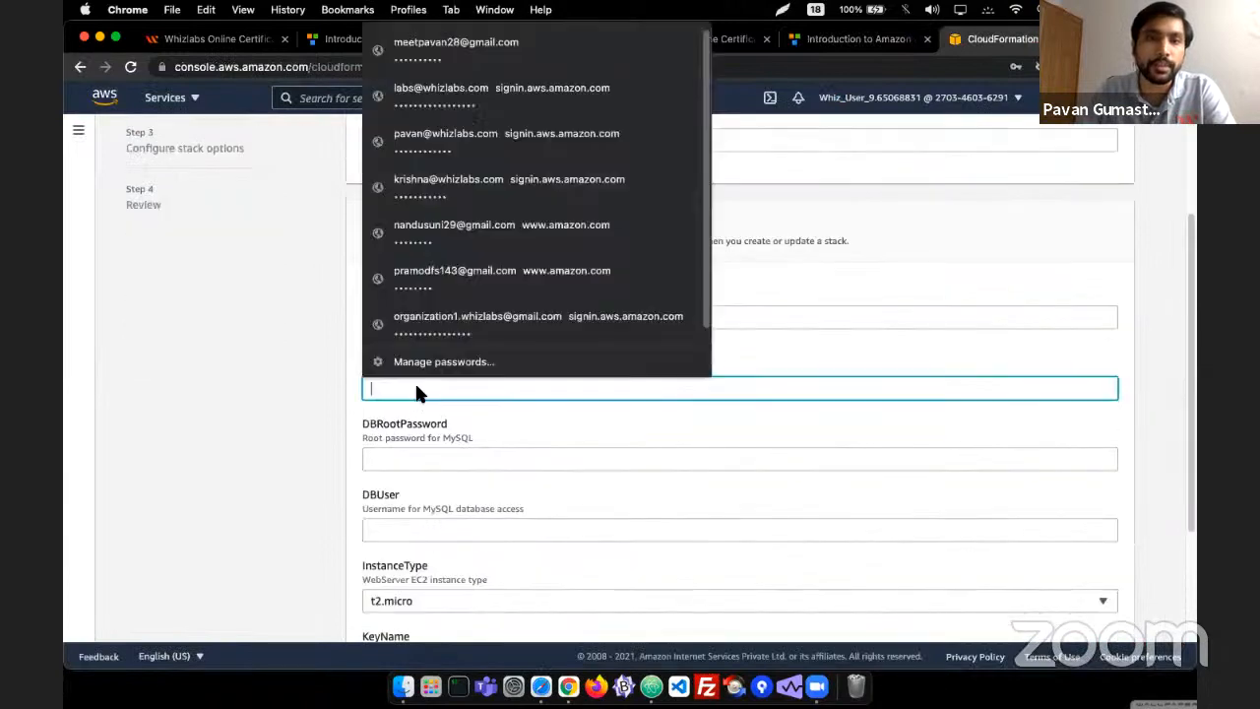
key(super+v)
click(841, 269)
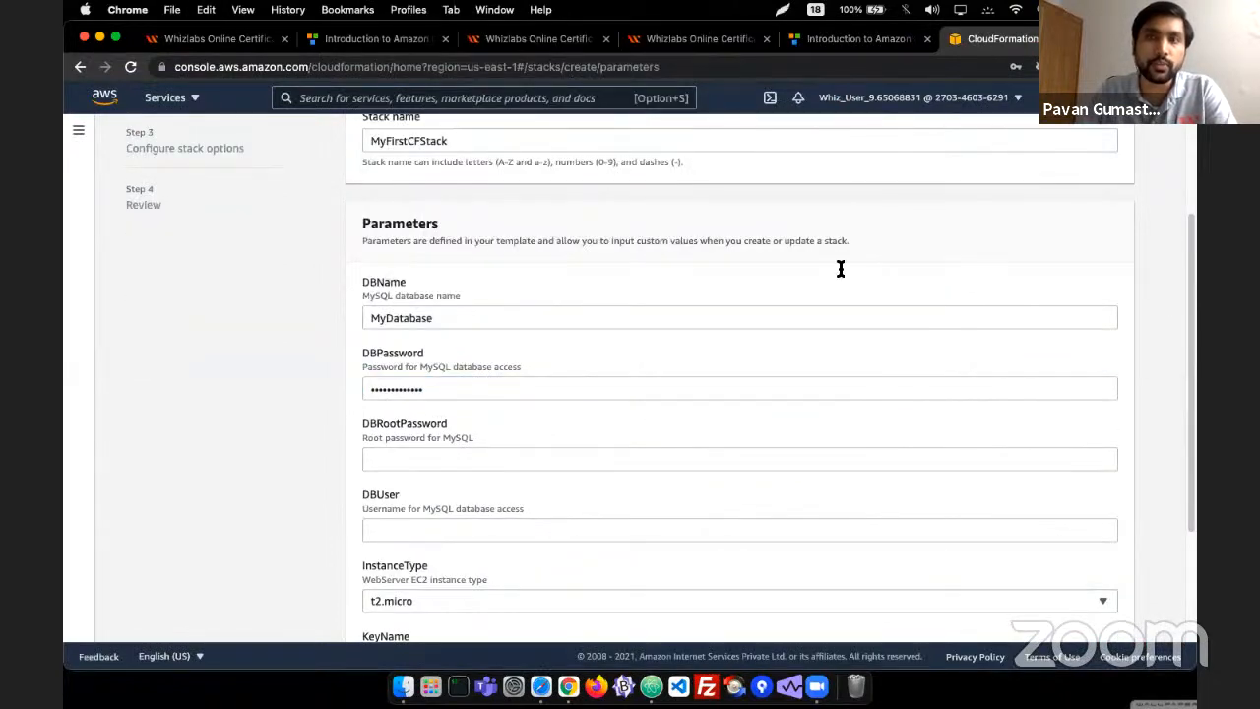
- Copy the database root password from the lab instructions into the stack's DBRootPassword parameter
click(901, 44)
click(811, 380)
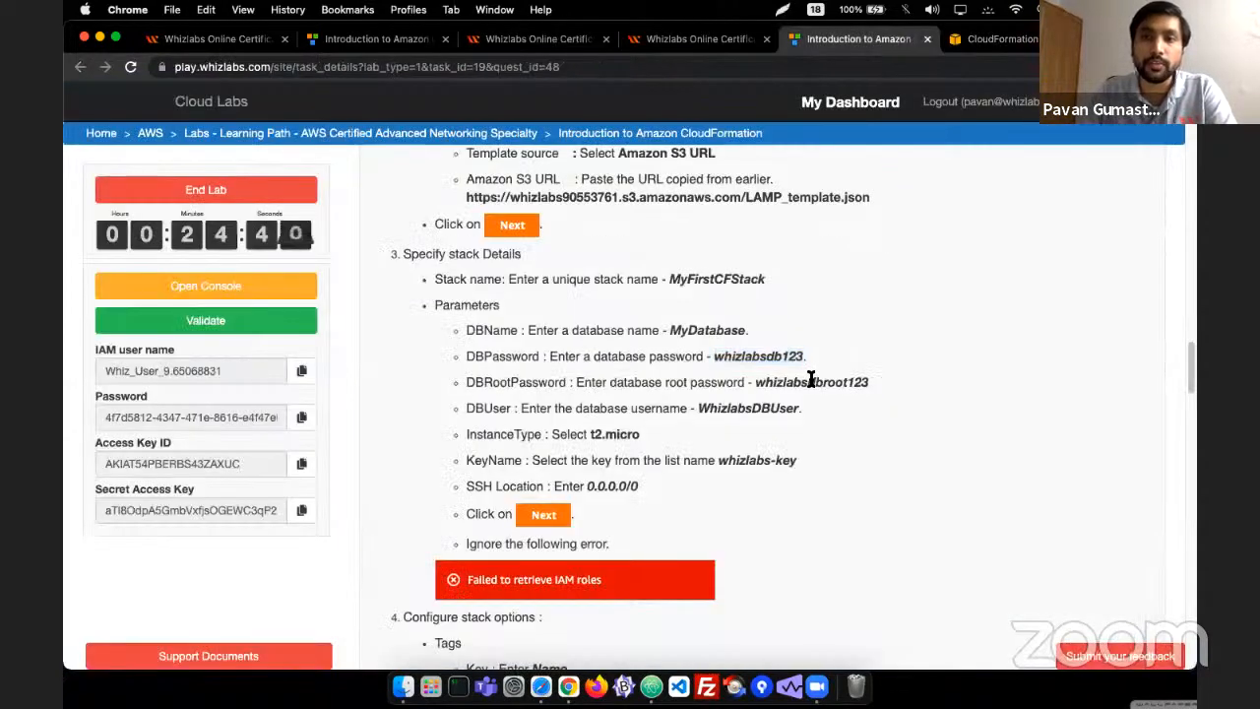
double_click(811, 380)
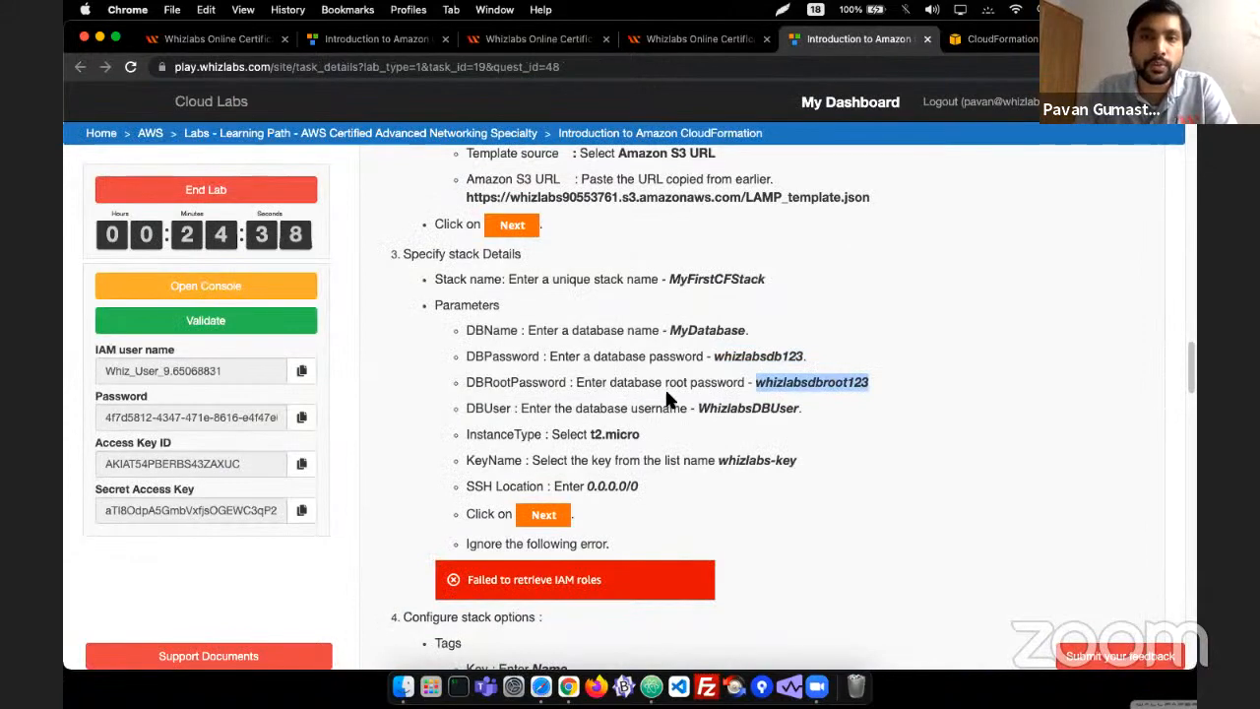
click(992, 40)
click(468, 460)
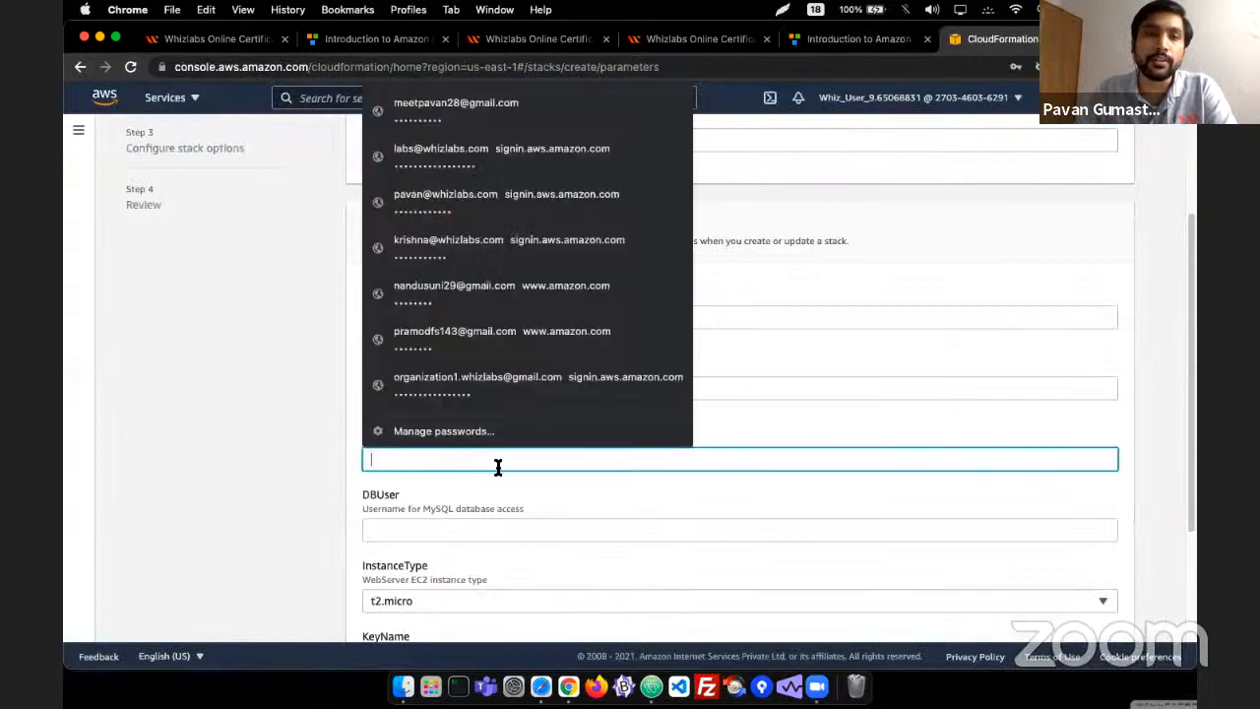
key(super+v)
- Copy WhizlabsDBUser from the lab instructions into the stack's DBUser parameter
click(853, 44)
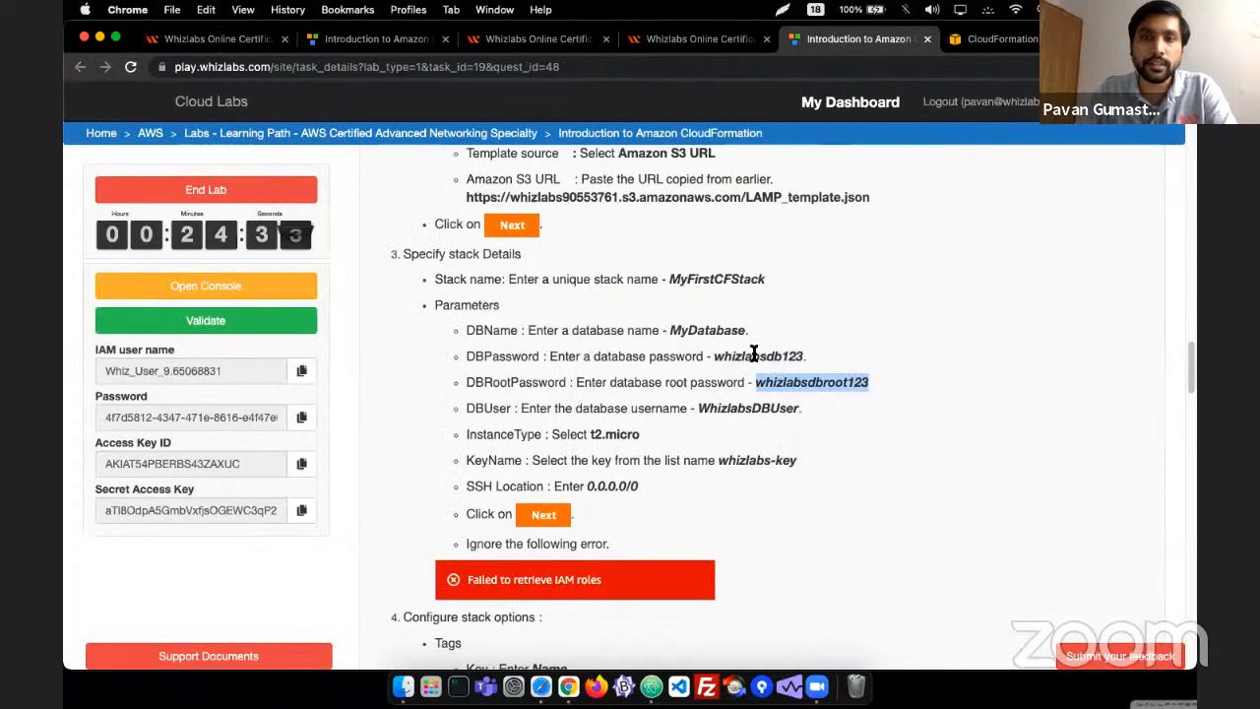
scroll(754, 347, down, 1)
click(745, 388)
double_click(745, 389)
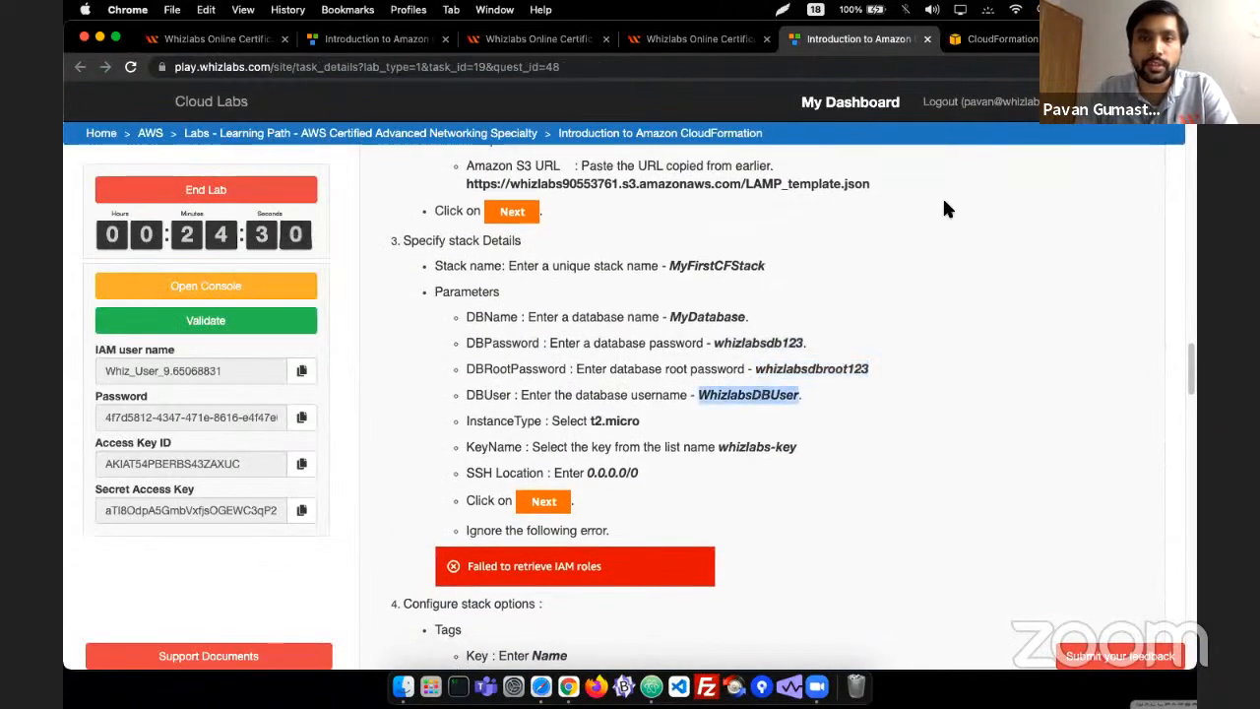
click(992, 40)
click(446, 524)
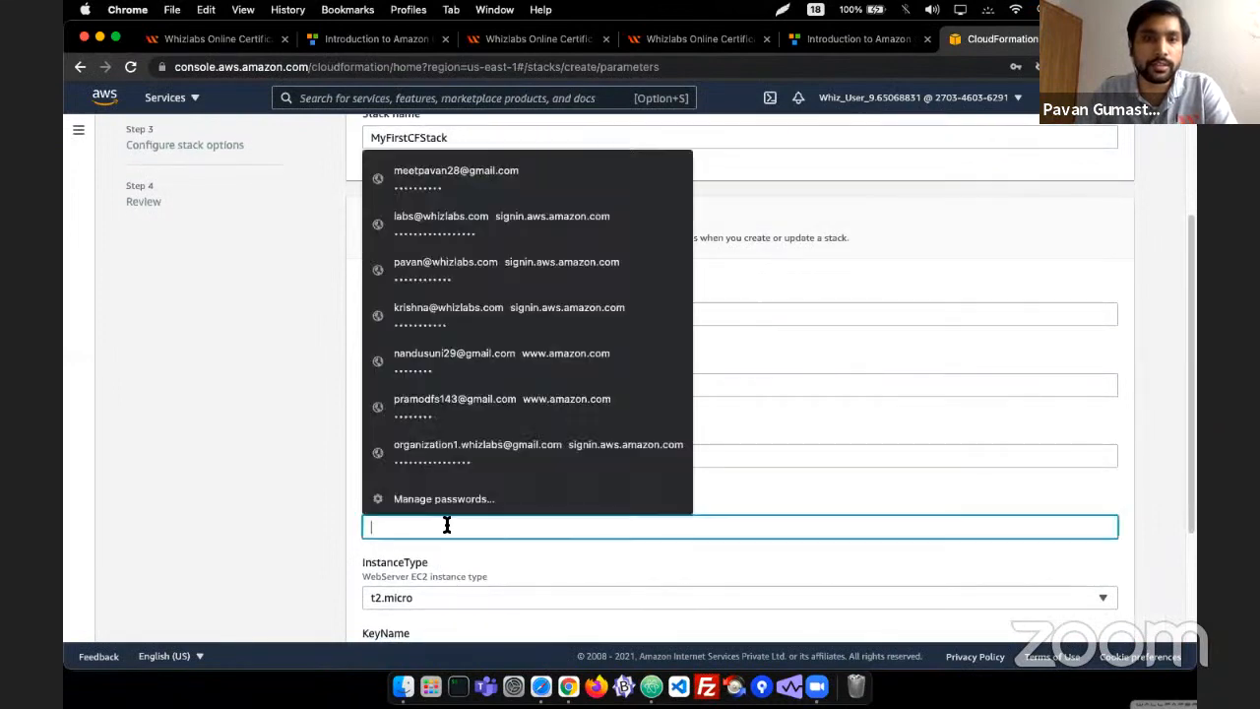
key(super+v)
- Check the remaining stack parameters and the choices offered for InstanceType
scroll(403, 325, down, 3)
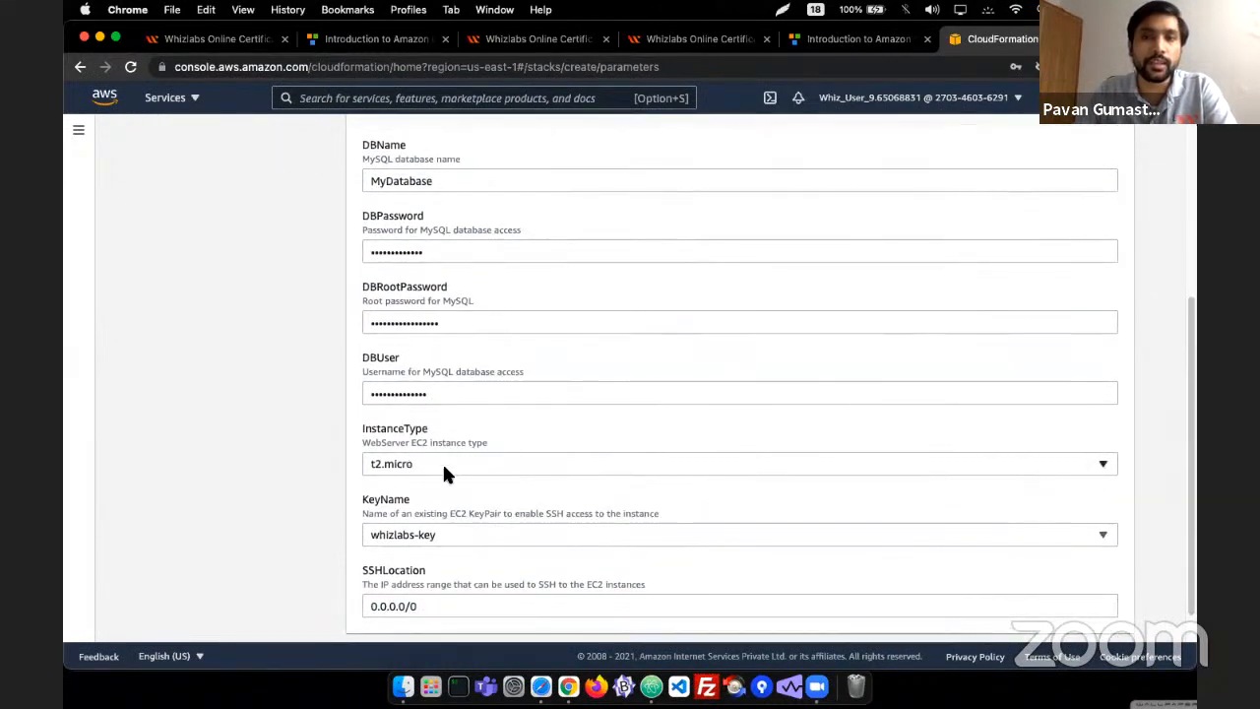
click(403, 465)
click(320, 464)
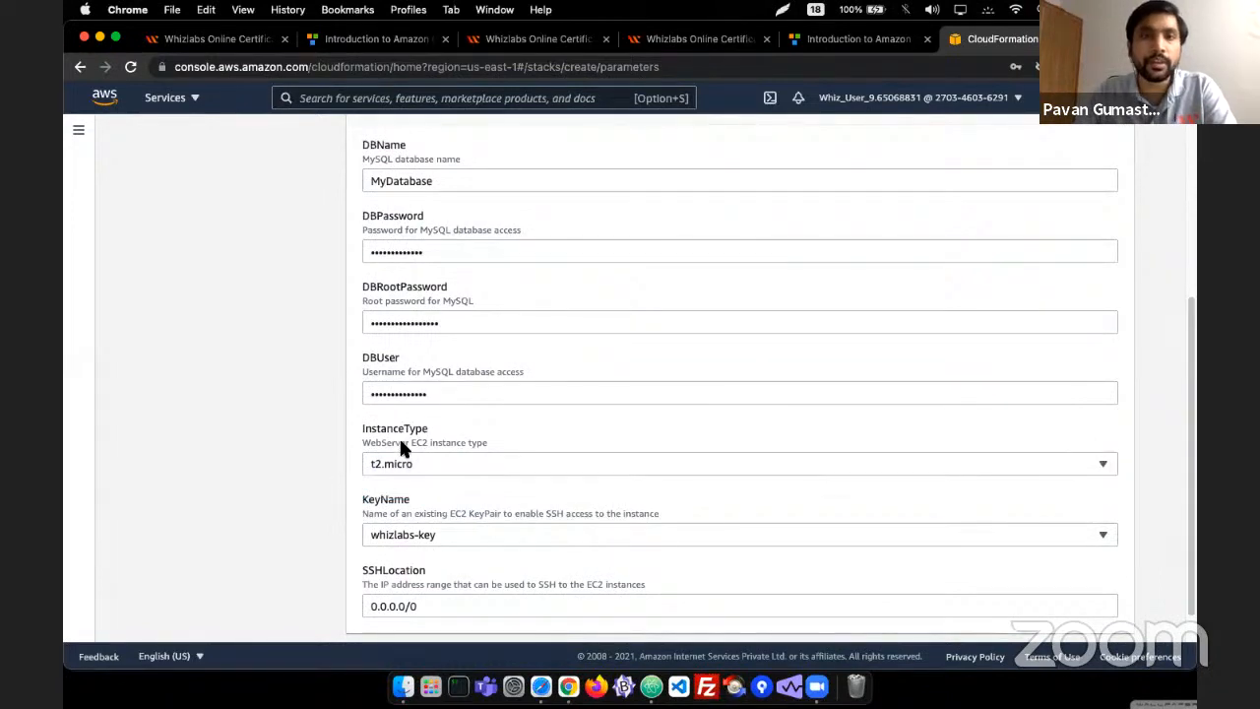
- Switch to Atom, search LAMP_template.json for t2.mic and examine the InstanceType parameter's default value
key(super+Tab)
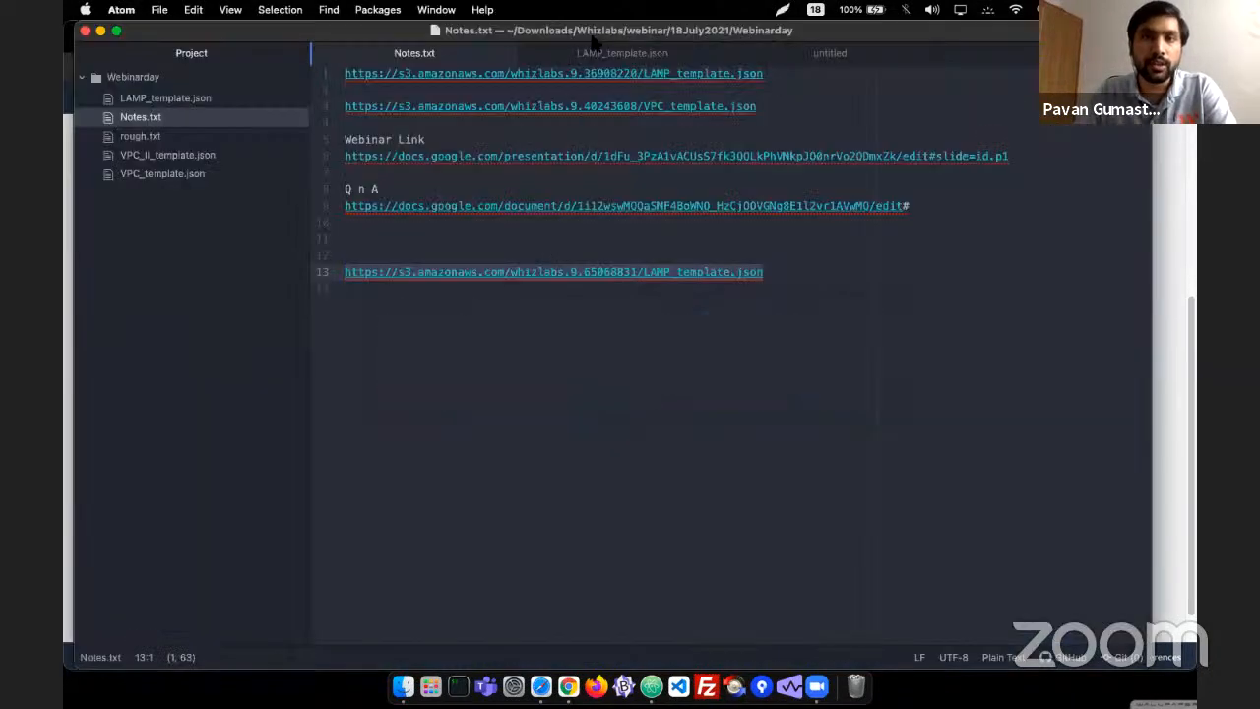
click(597, 51)
scroll(517, 284, up, 15)
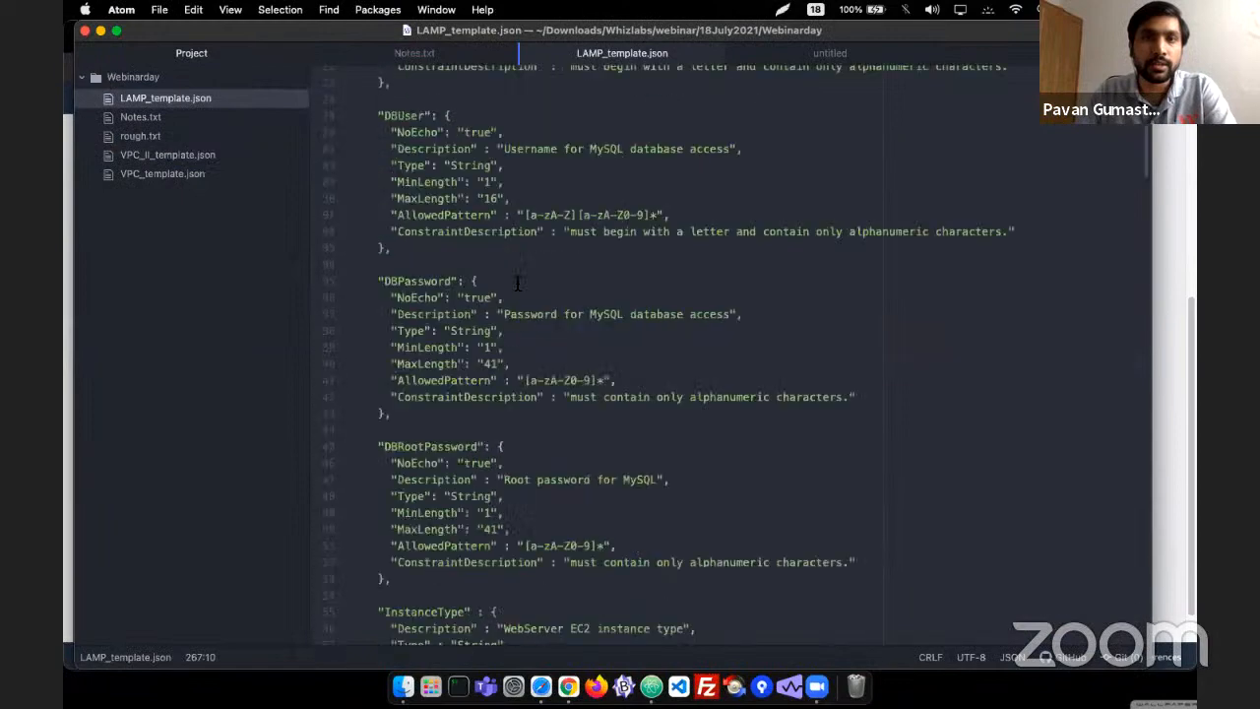
scroll(517, 284, up, 5)
scroll(520, 287, down, 10)
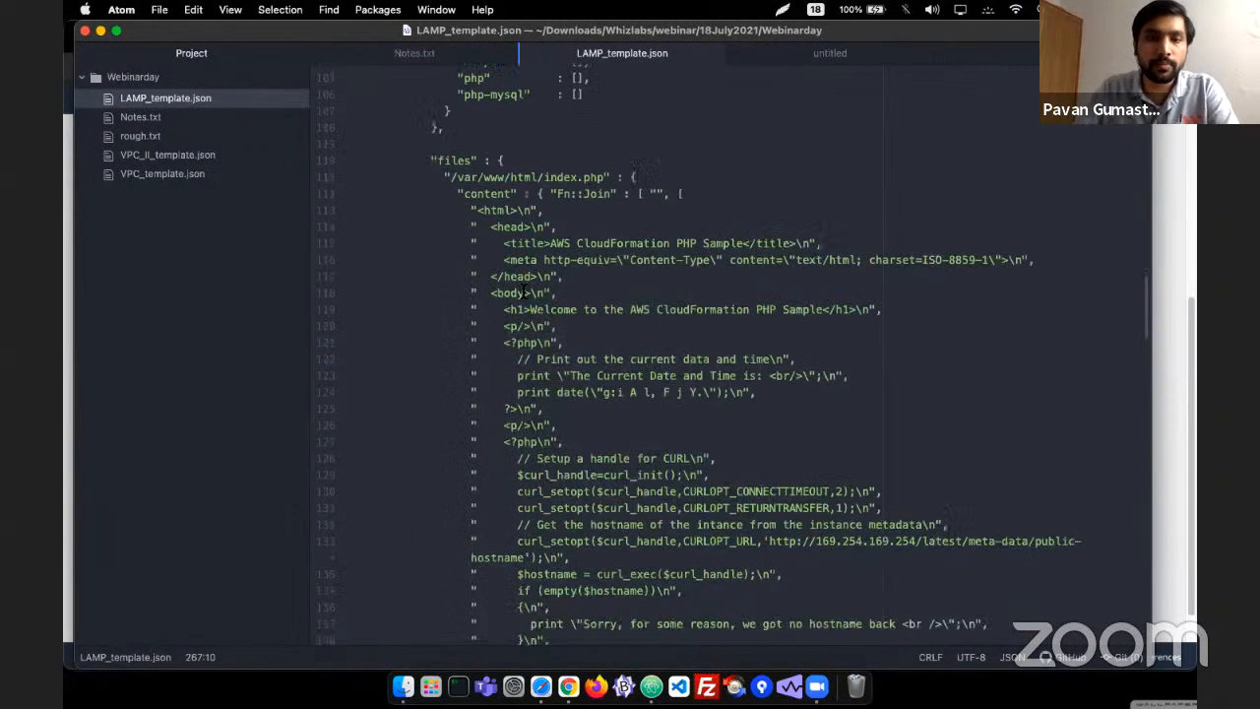
key(super+f)
text(t2.mic)
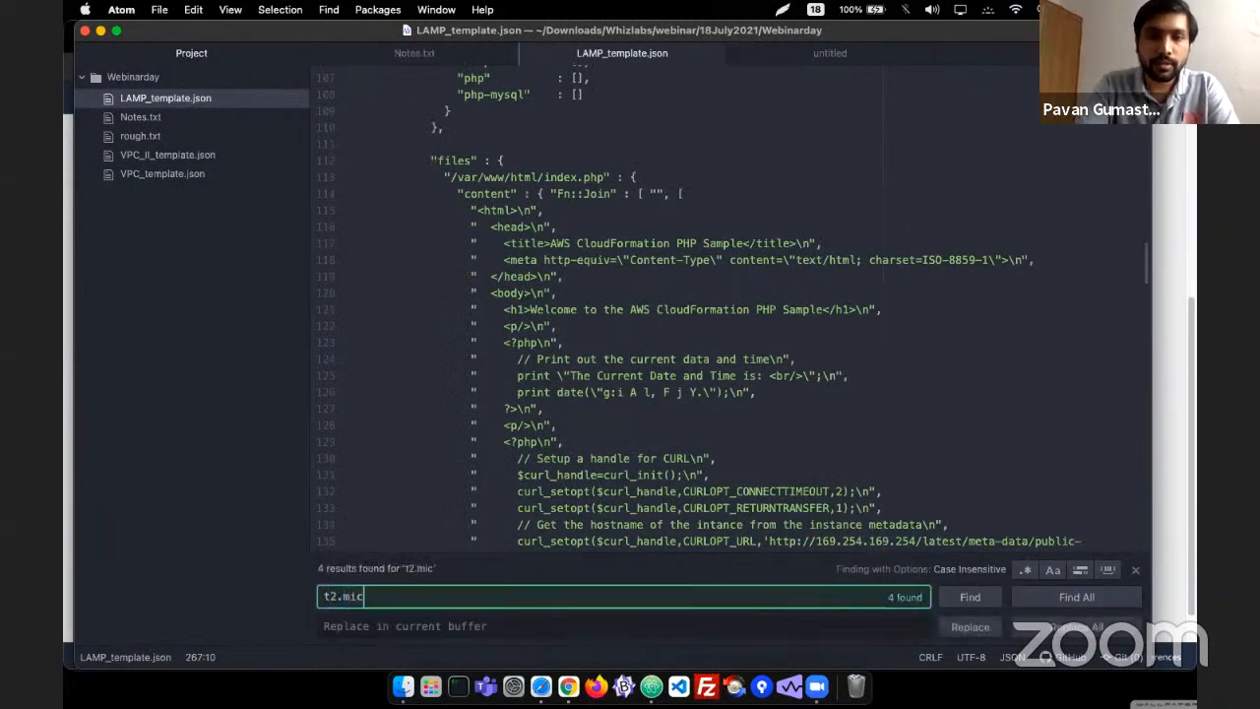
key(Return)
key(Escape)
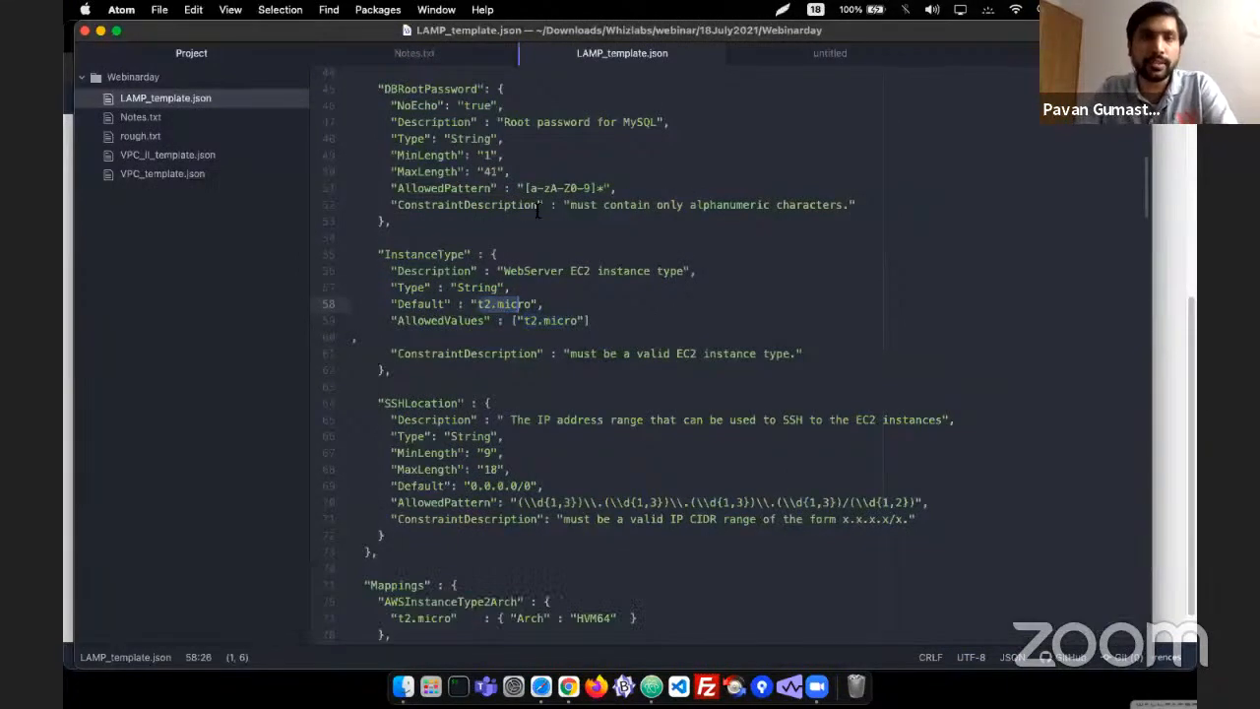
drag(404, 301, 492, 304)
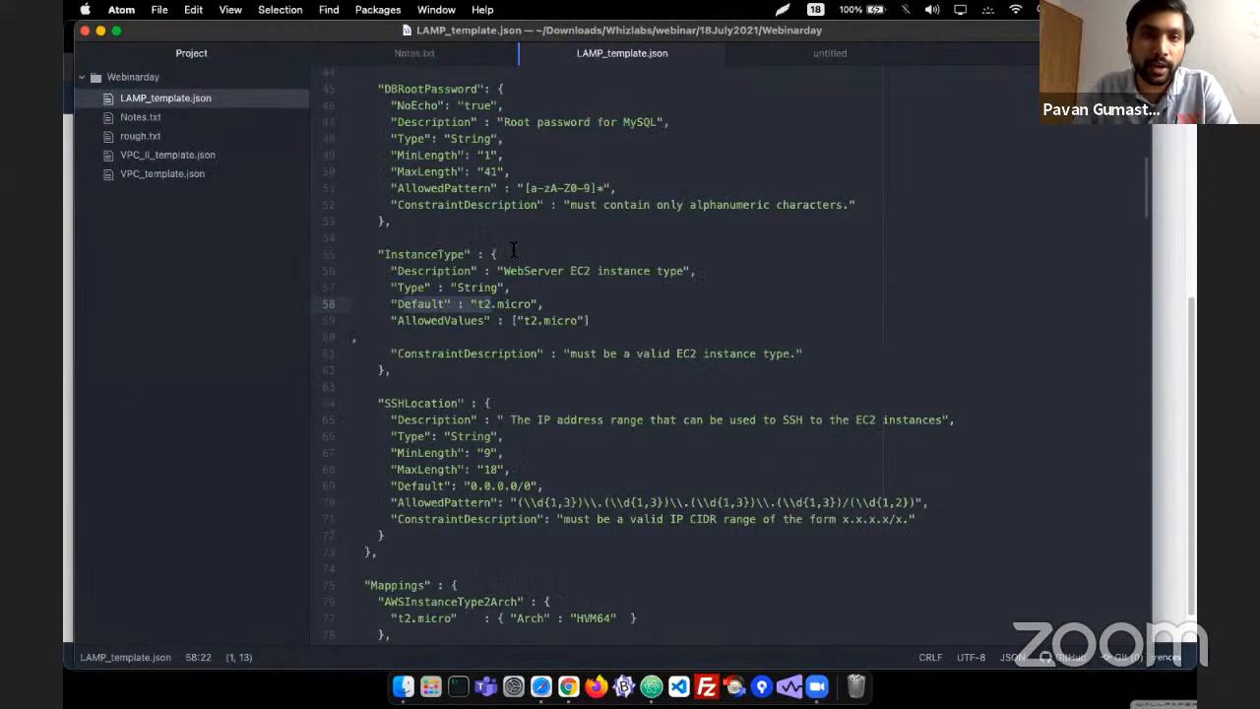
click(577, 351)
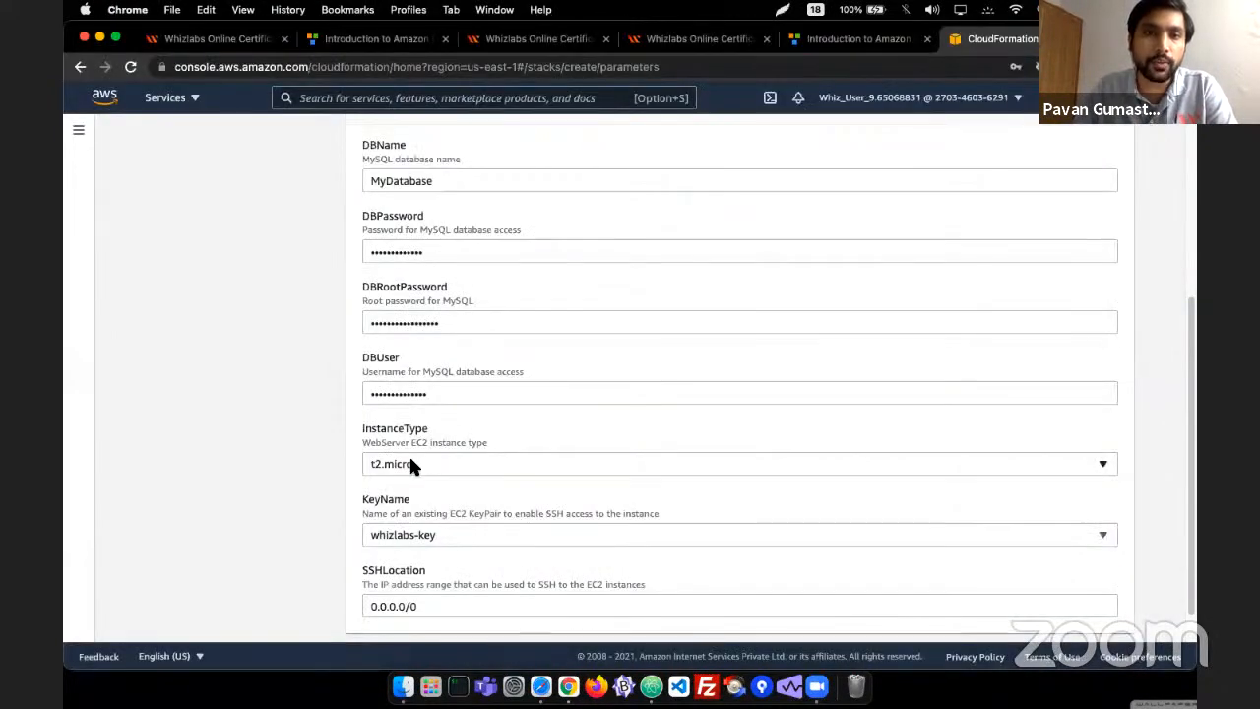
- Compare the InstanceType choices on Chrome's stack details page with the parameter's default in LAMP_template.json in Atom
click(408, 455)
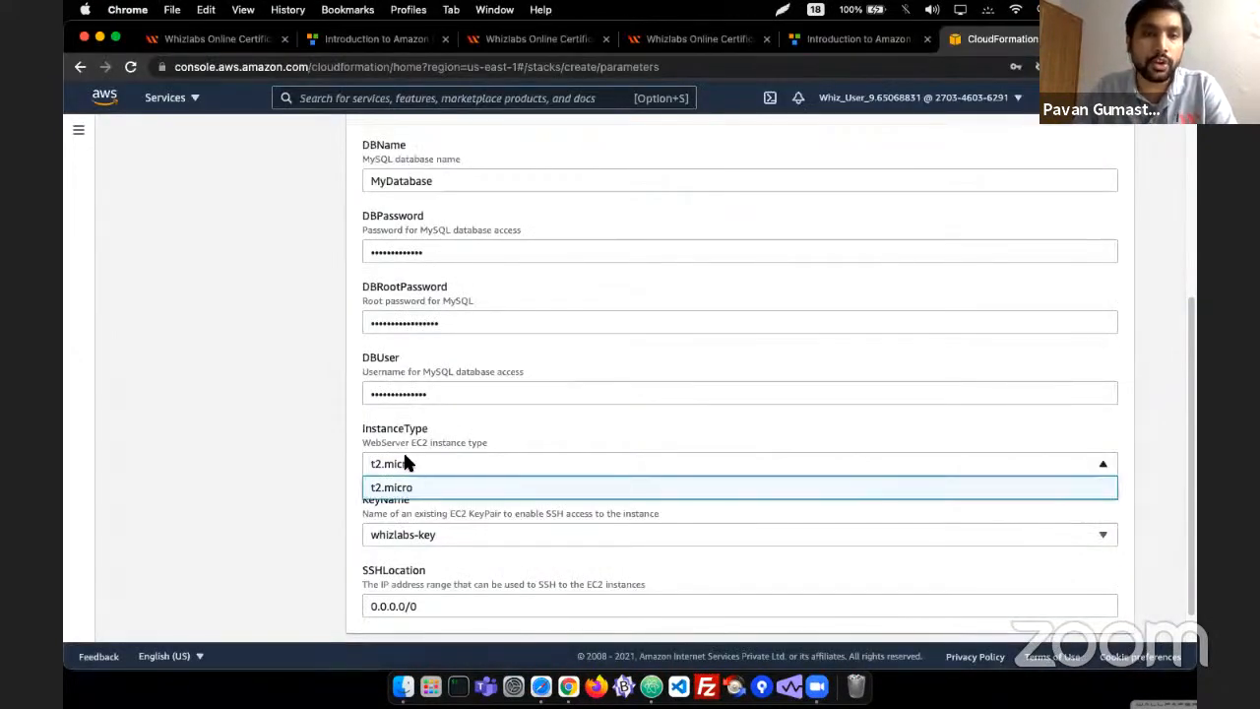
click(304, 439)
key(super+Tab)
drag(476, 304, 530, 305)
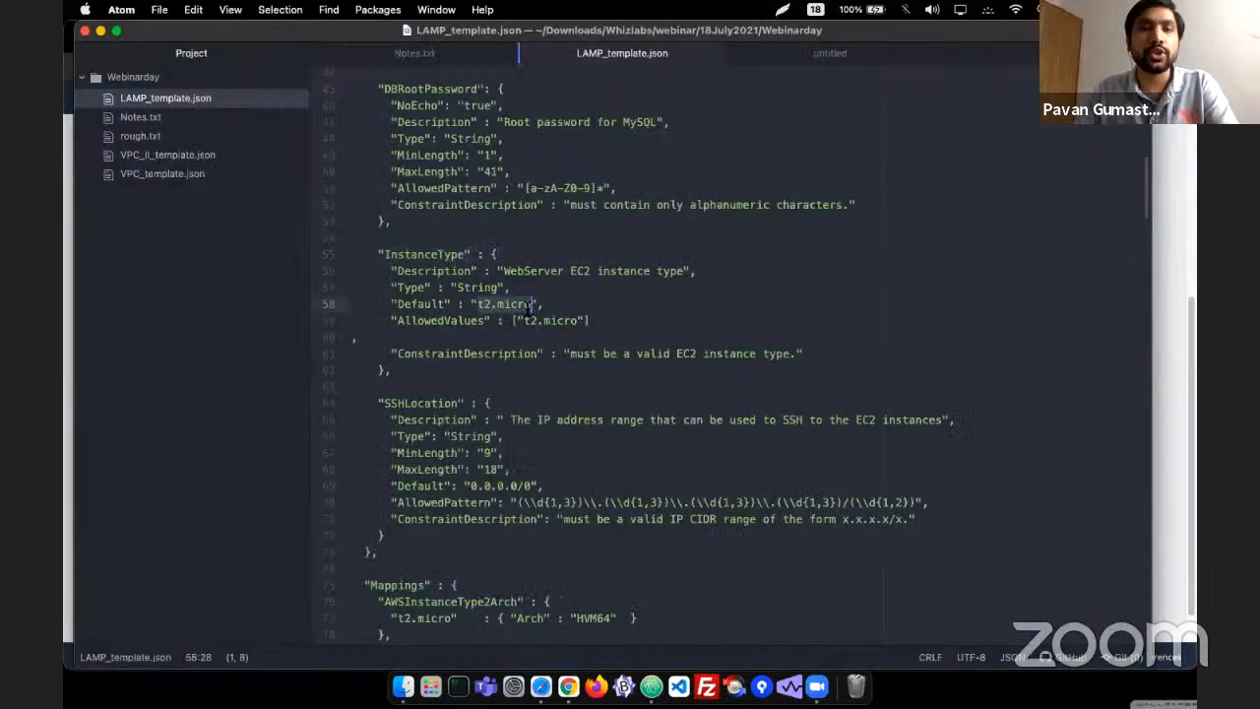
key(super+Tab)
key(super+Tab)
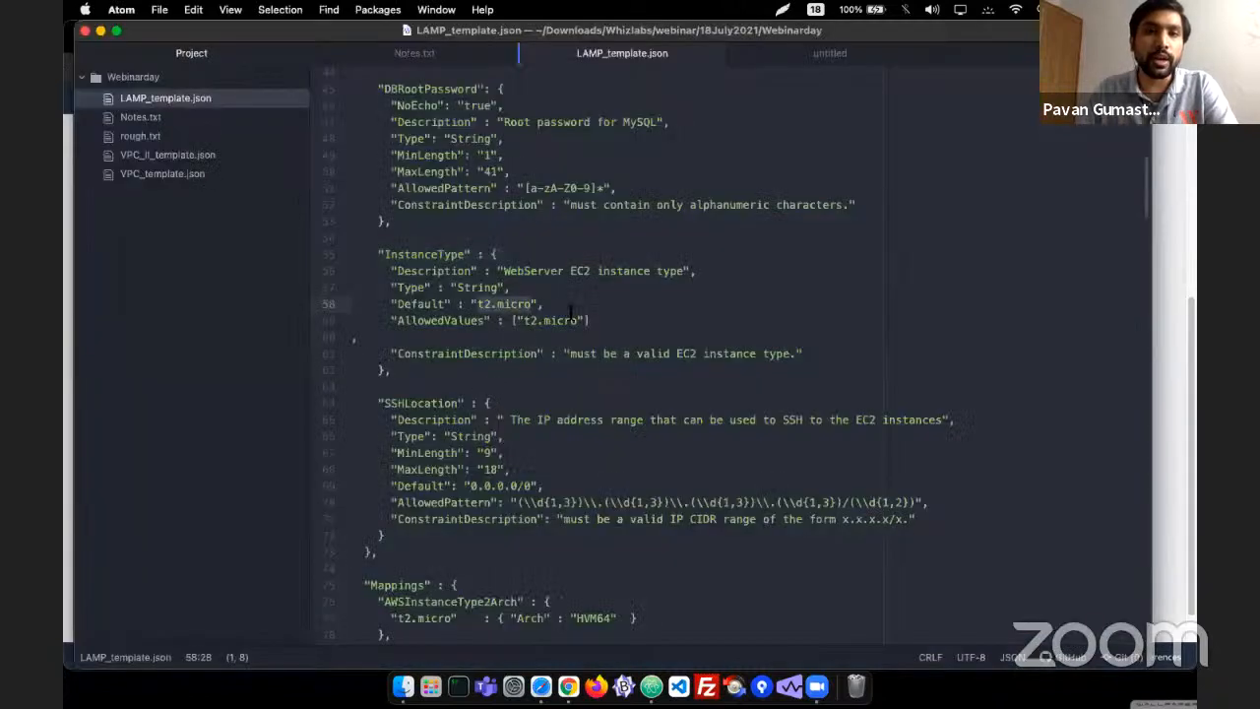
- Add t3.medium after t2.micro in the InstanceType parameter's AllowedValues in LAMP_template.json
click(581, 320)
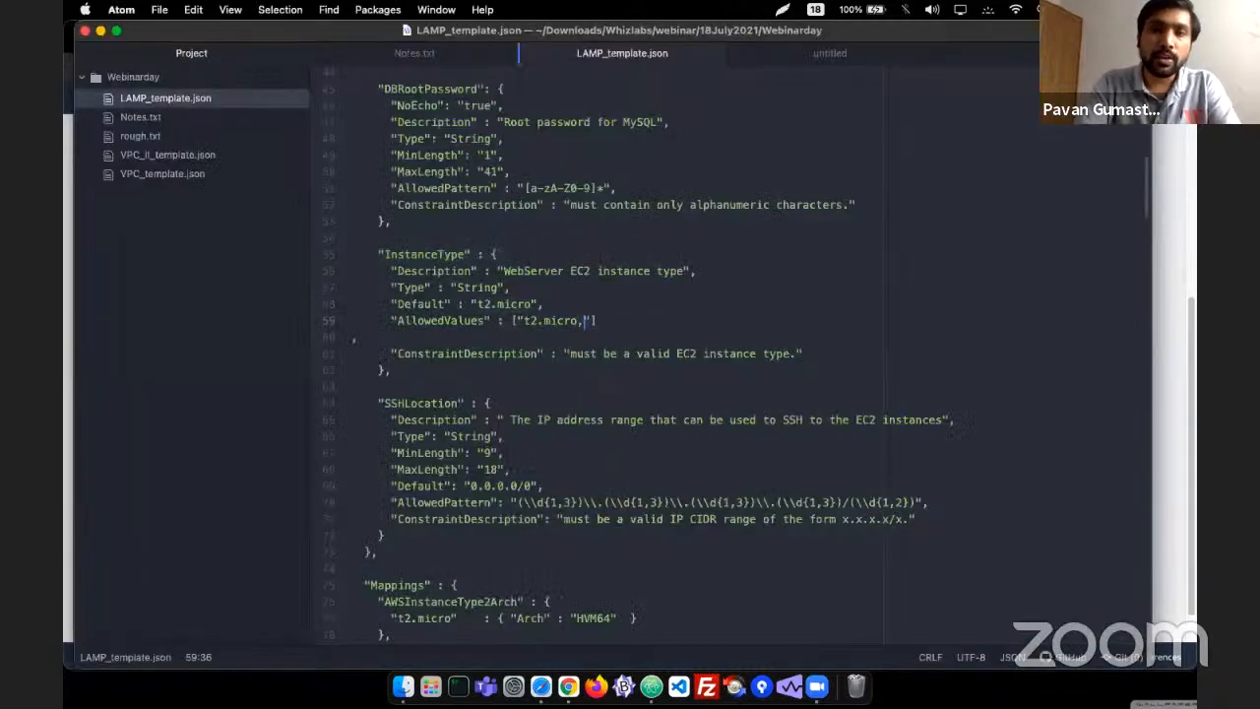
text(t2)
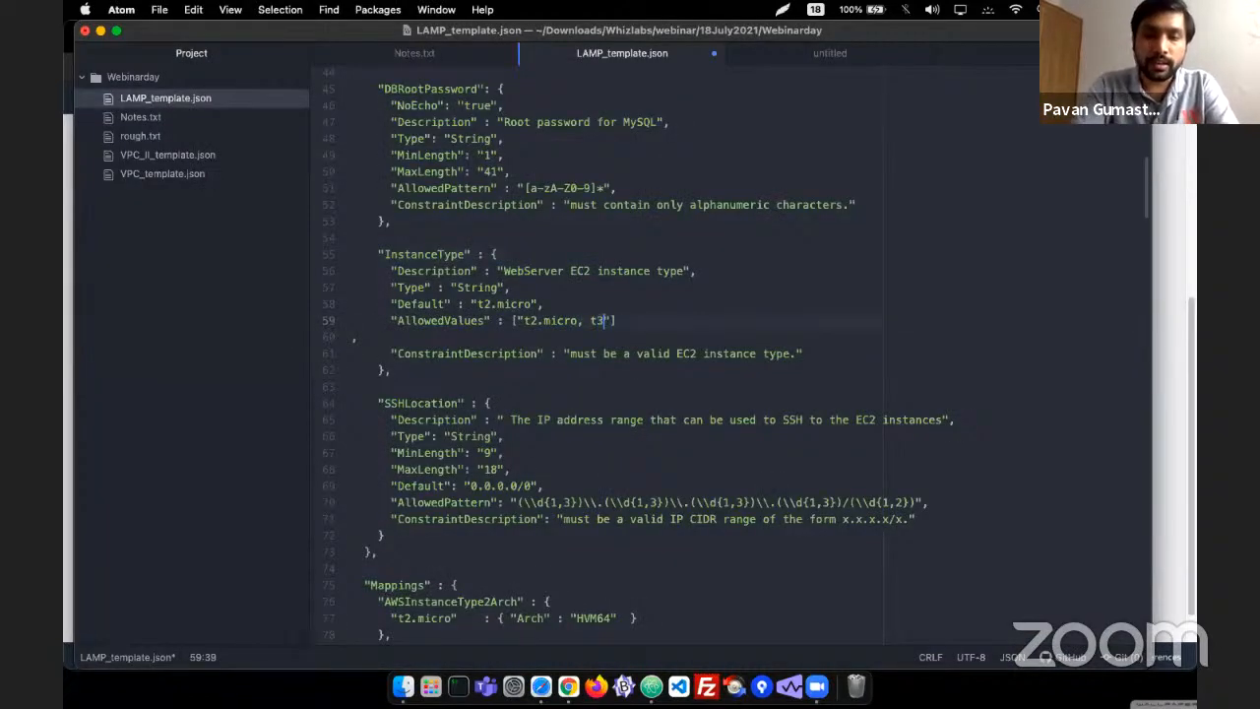
text(.micro)
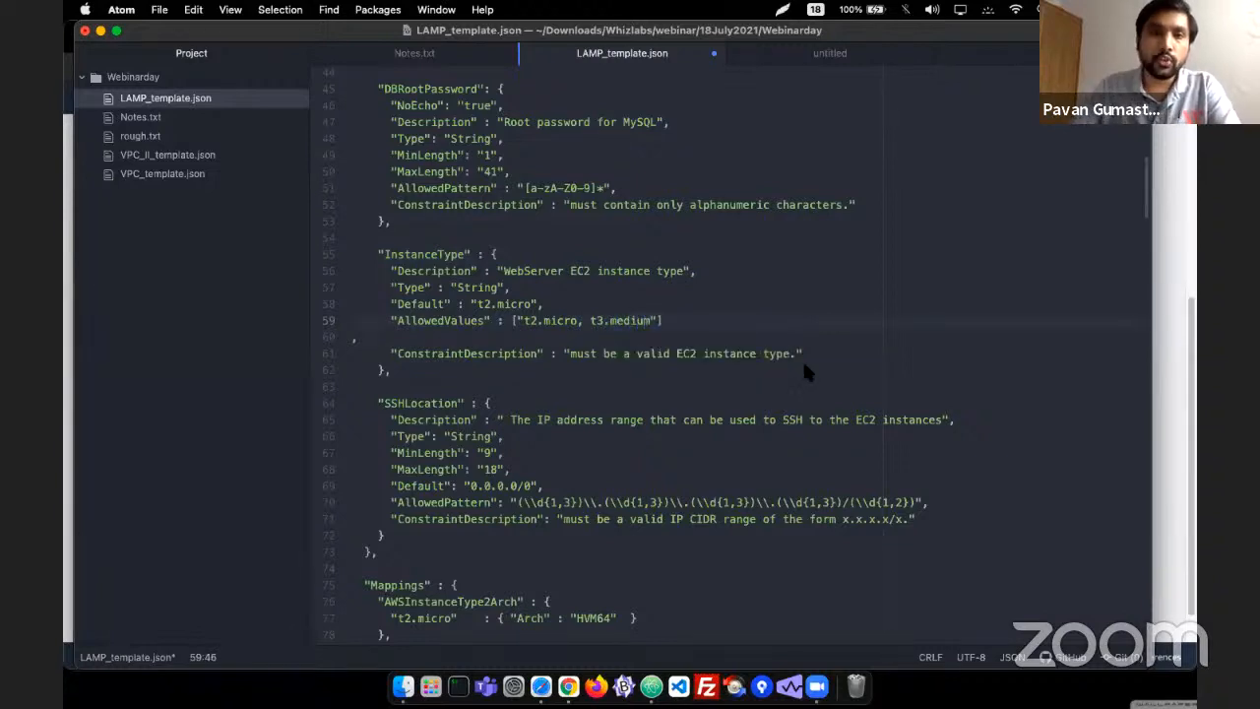
- Switch to Chrome, choose t2.micro as the stack's InstanceType and continue to the stack options
key(super+Tab)
click(423, 464)
click(393, 446)
scroll(328, 432, down, 1)
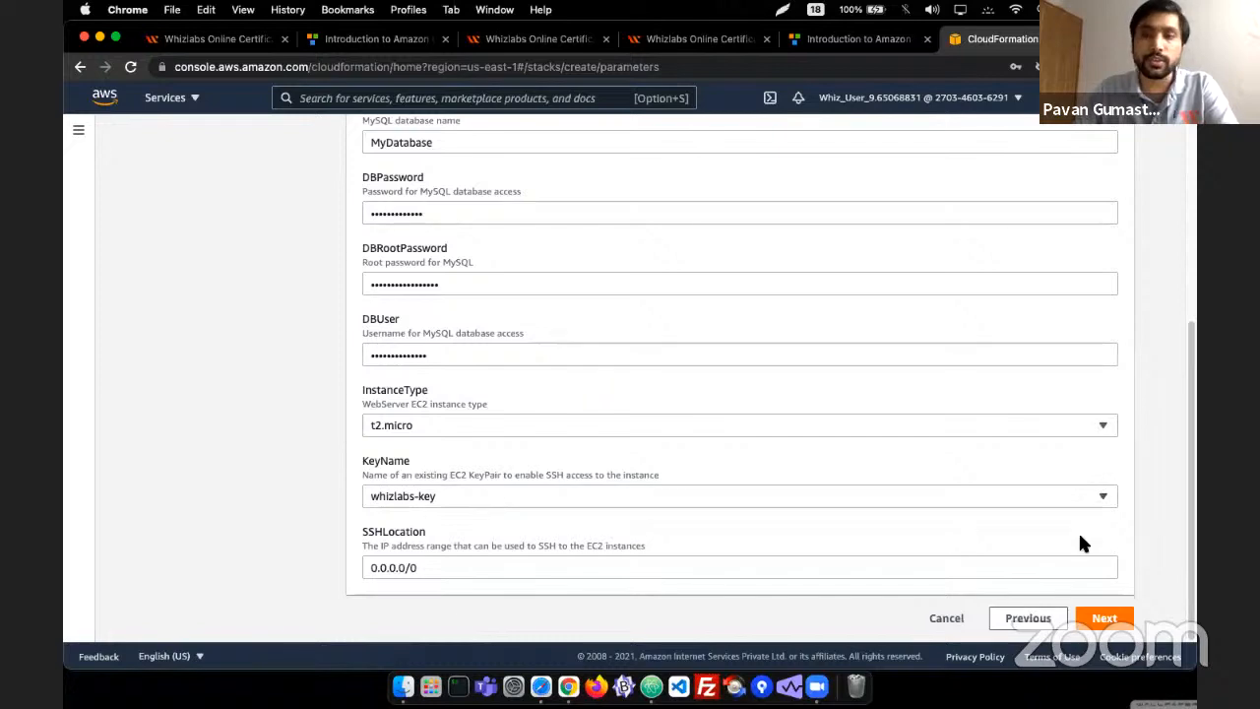
click(1102, 618)
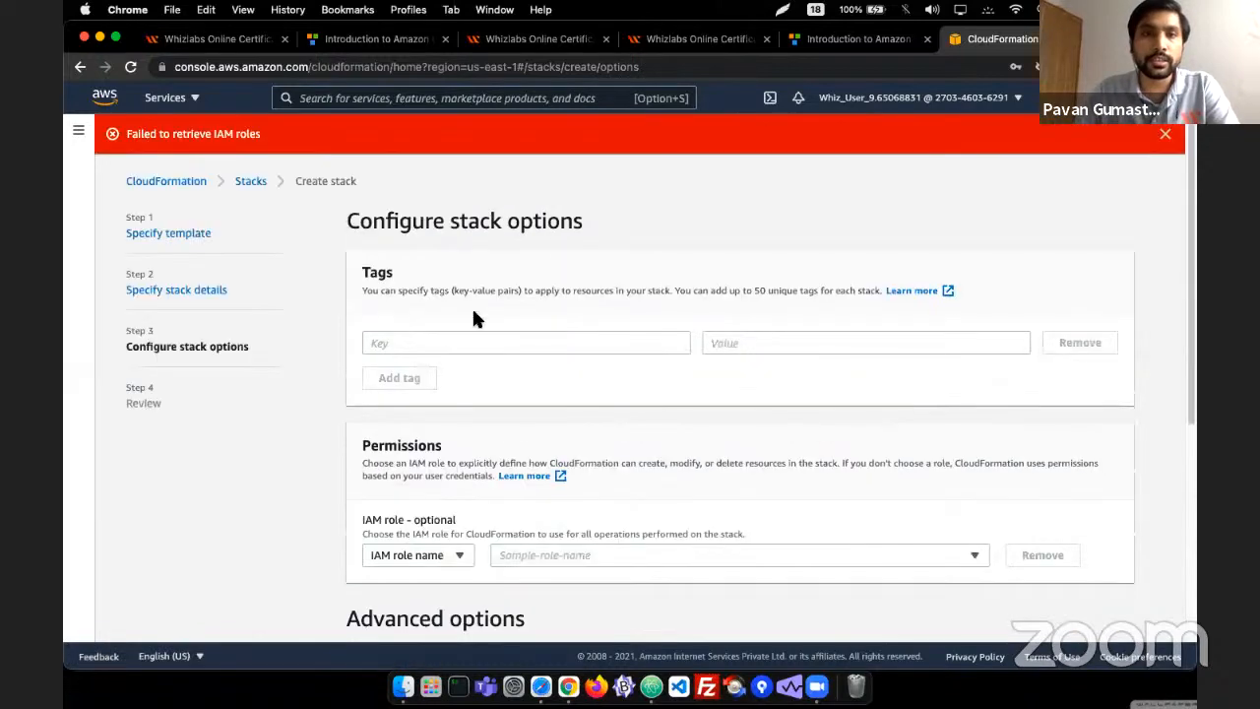
- Copy Name from the lab instructions into the stack tag's key
click(445, 334)
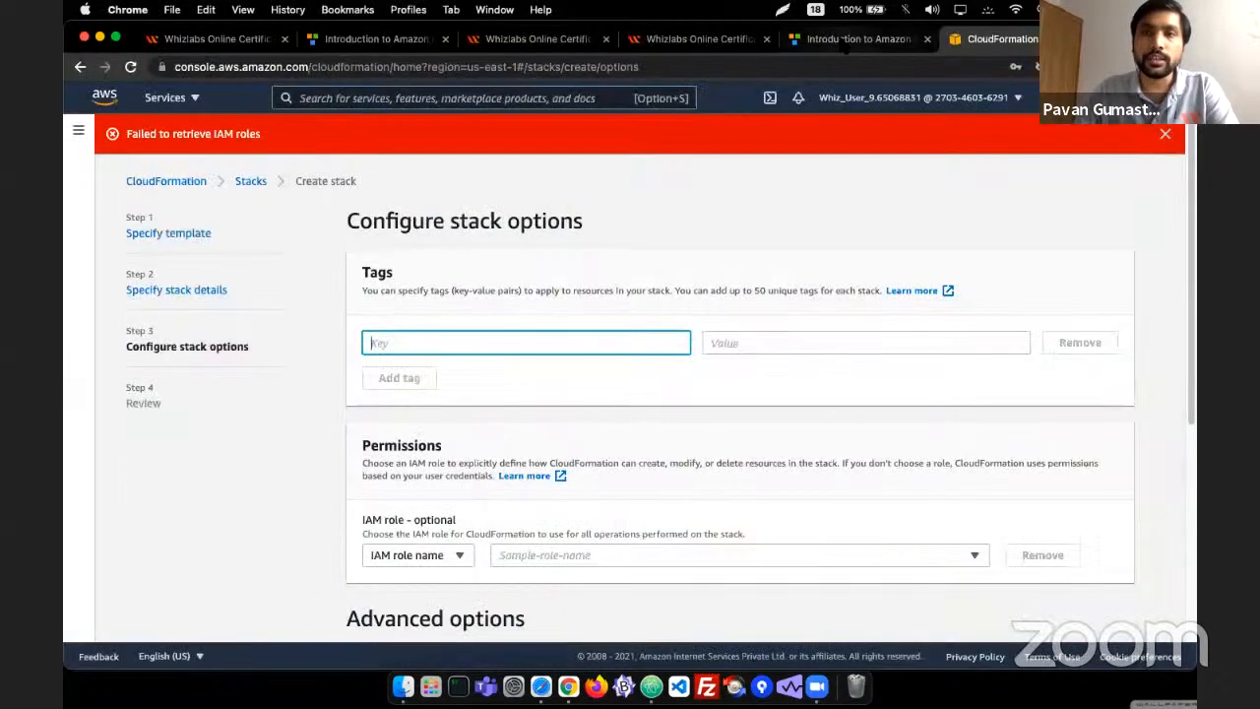
key(ctrl+shift+Tab)
scroll(681, 319, down, 3)
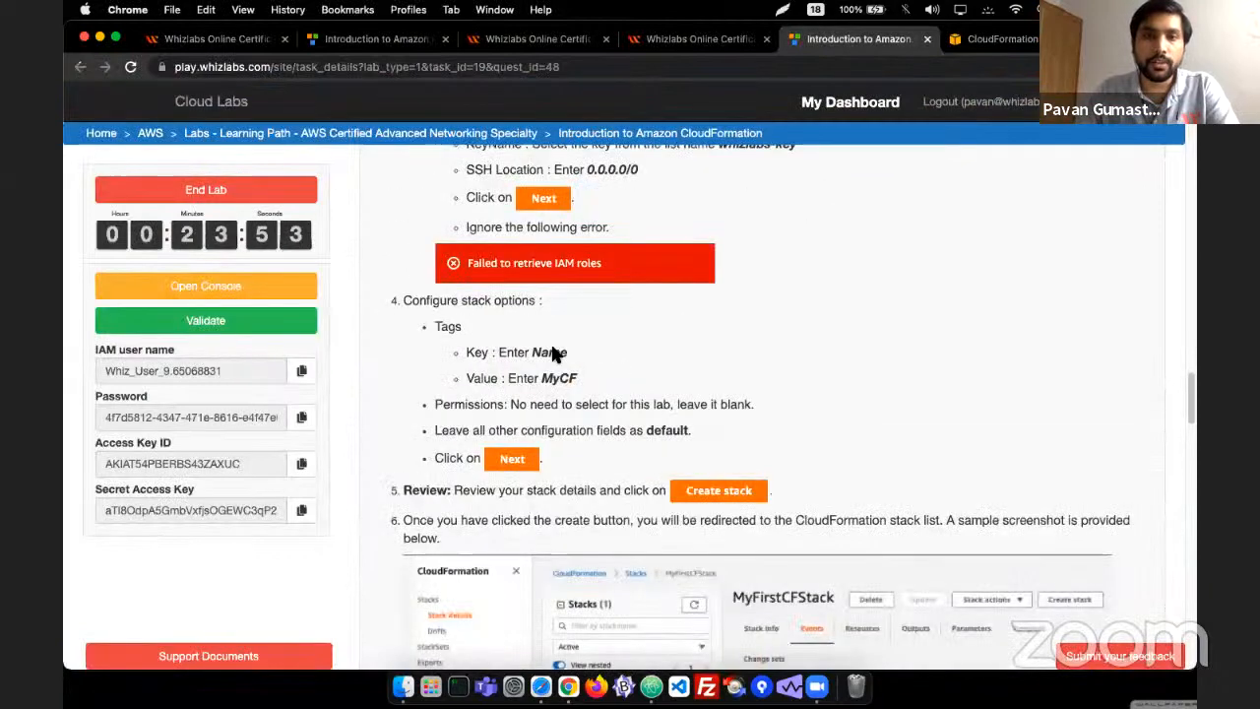
double_click(544, 352)
key(ctrl+c)
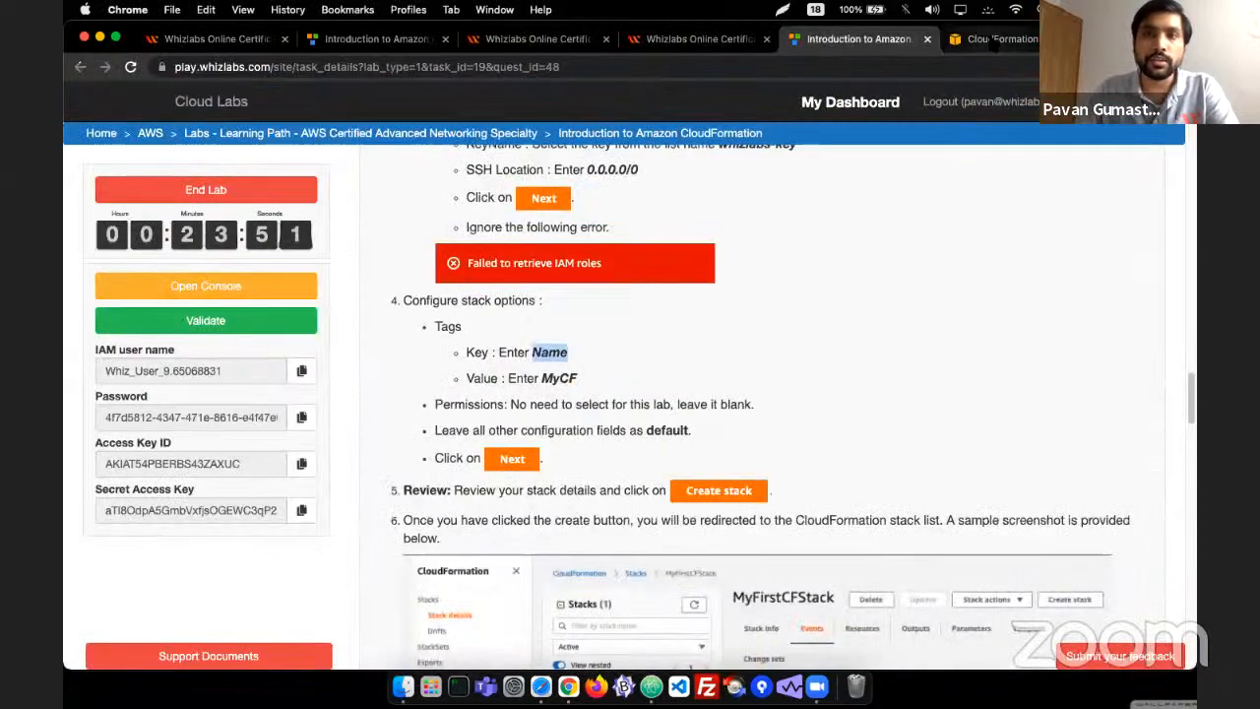
key(ctrl+Tab)
key(ctrl+v)
- Copy MyCF from the lab instructions into the stack tag's value and continue to the stack review
click(852, 39)
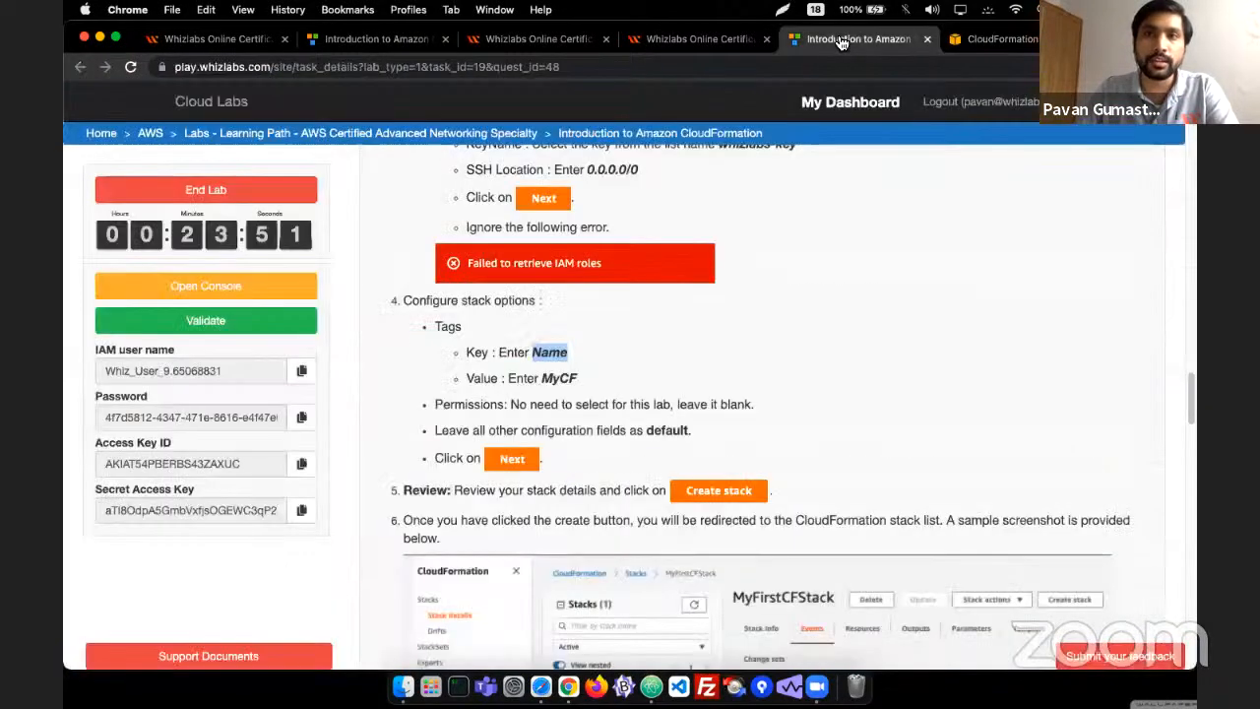
double_click(559, 378)
key(ctrl+c)
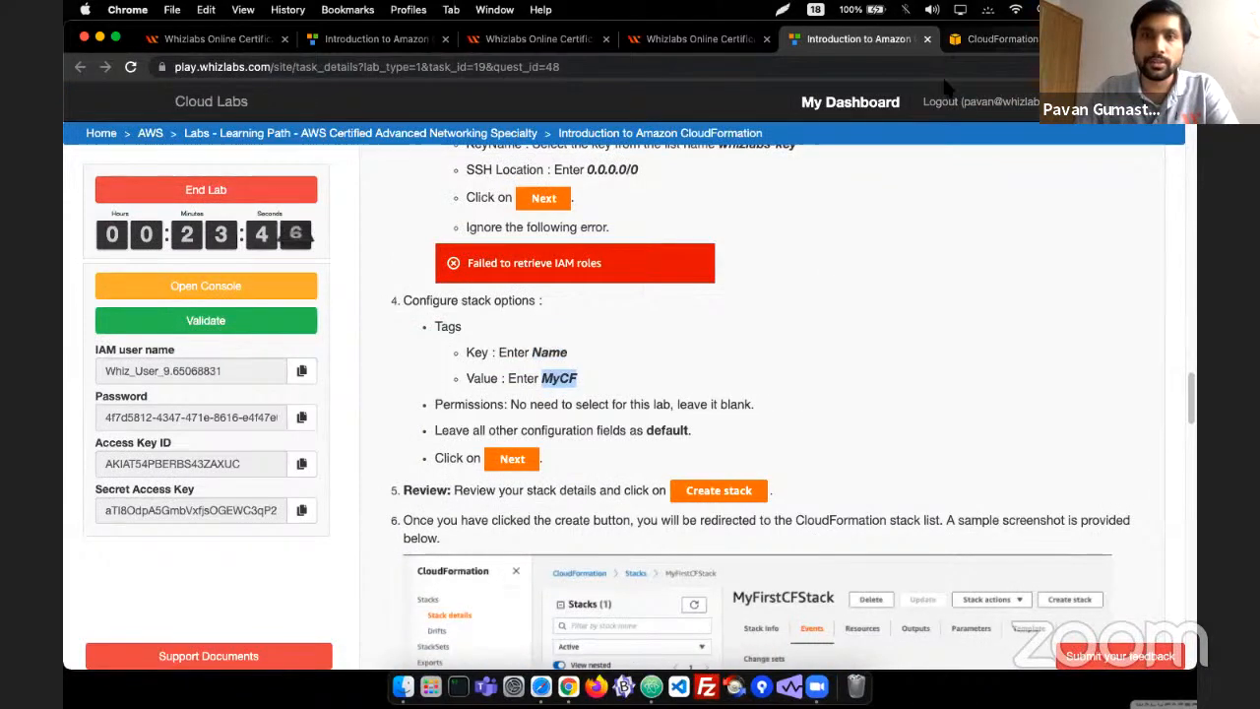
click(995, 40)
key(Tab)
key(ctrl+v)
scroll(633, 412, down, 5)
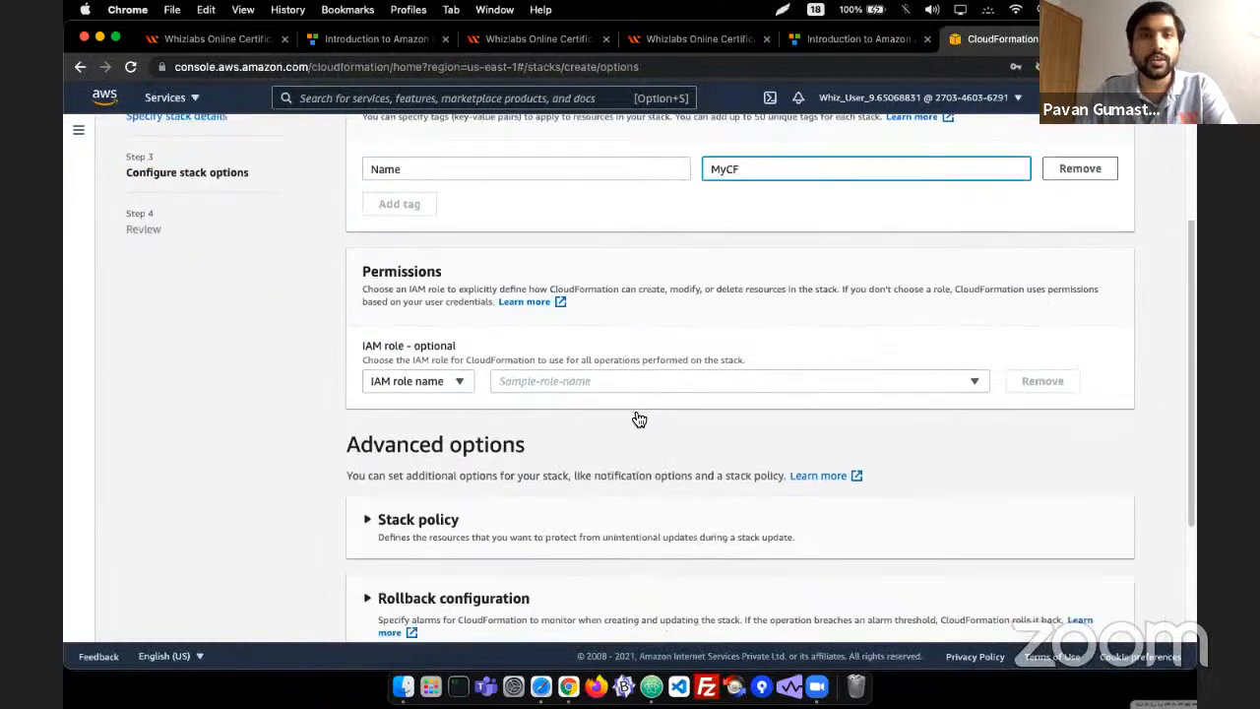
click(1101, 619)
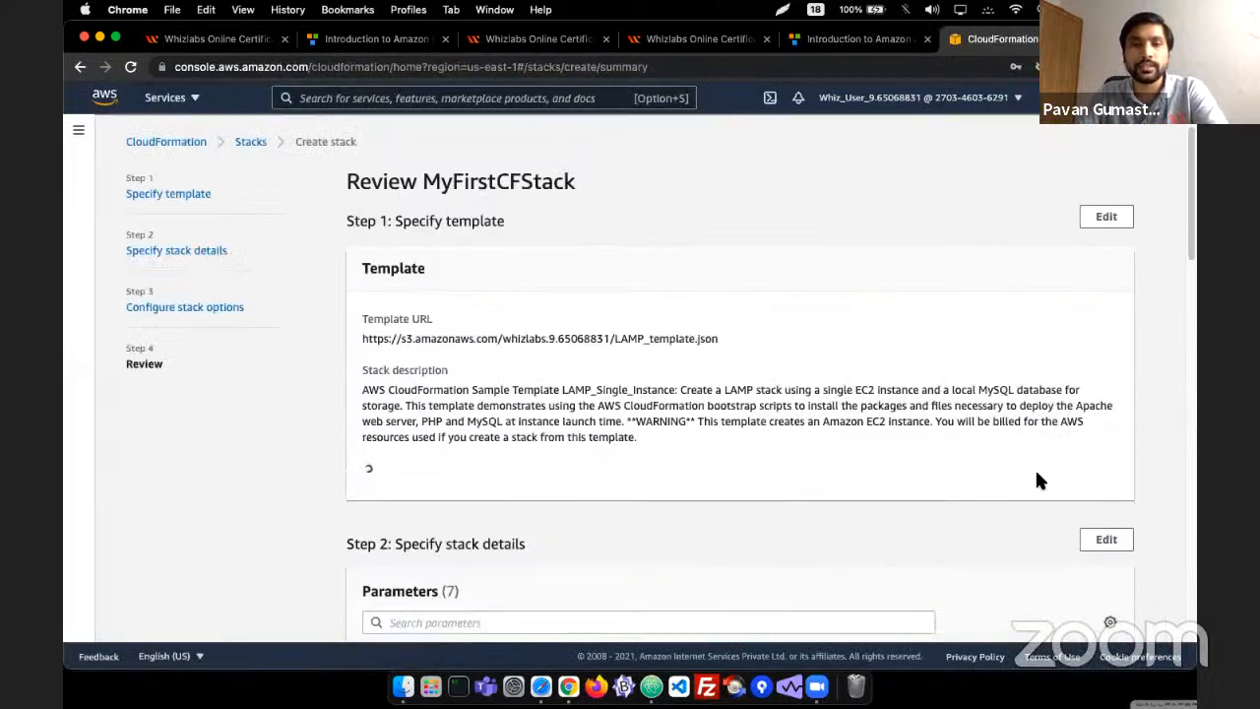
- Review the template, parameters, tag, IAM roles error and creation options of MyFirstCFStack, and create the stack
scroll(686, 257, down, 3)
scroll(688, 271, down, 10)
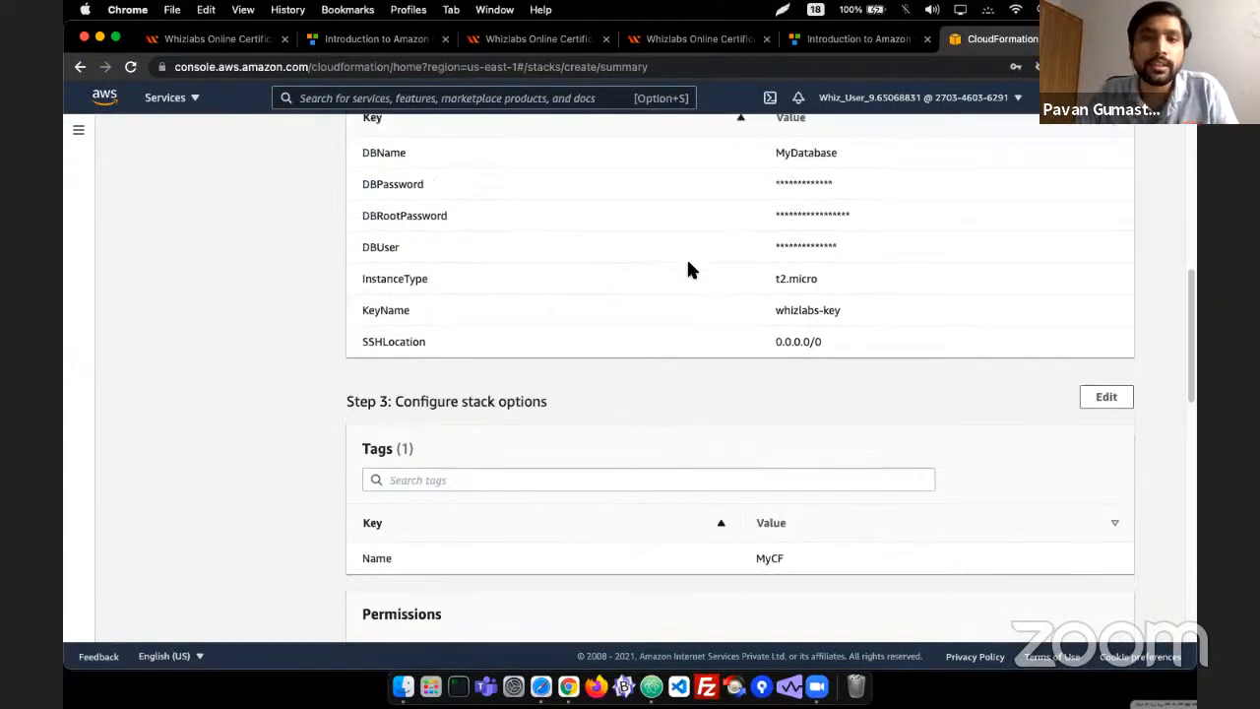
scroll(690, 273, down, 3)
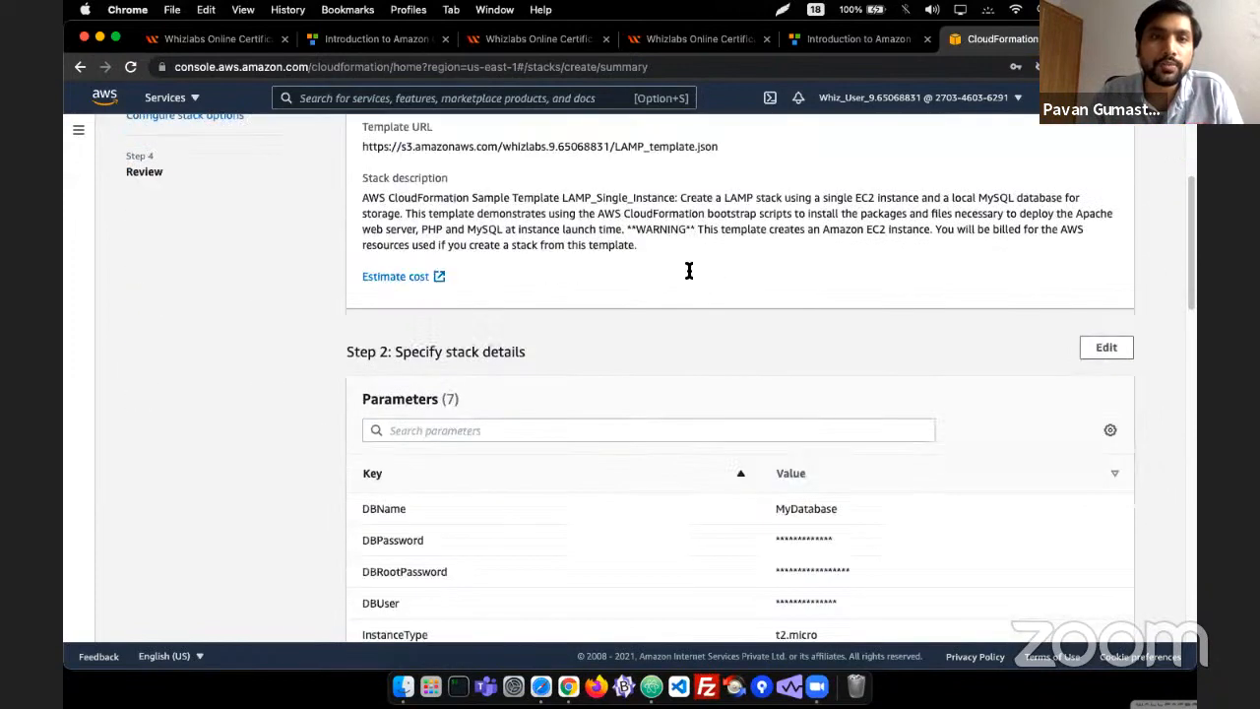
drag(136, 135, 254, 136)
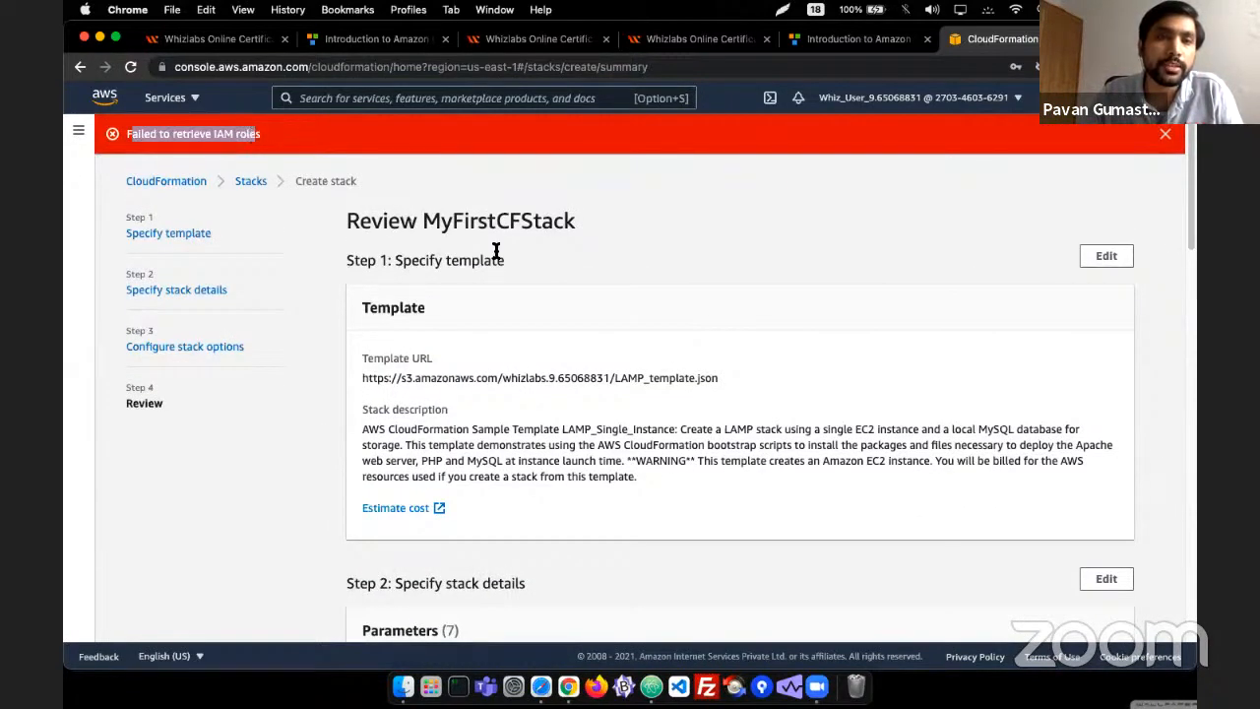
scroll(489, 248, down, 1)
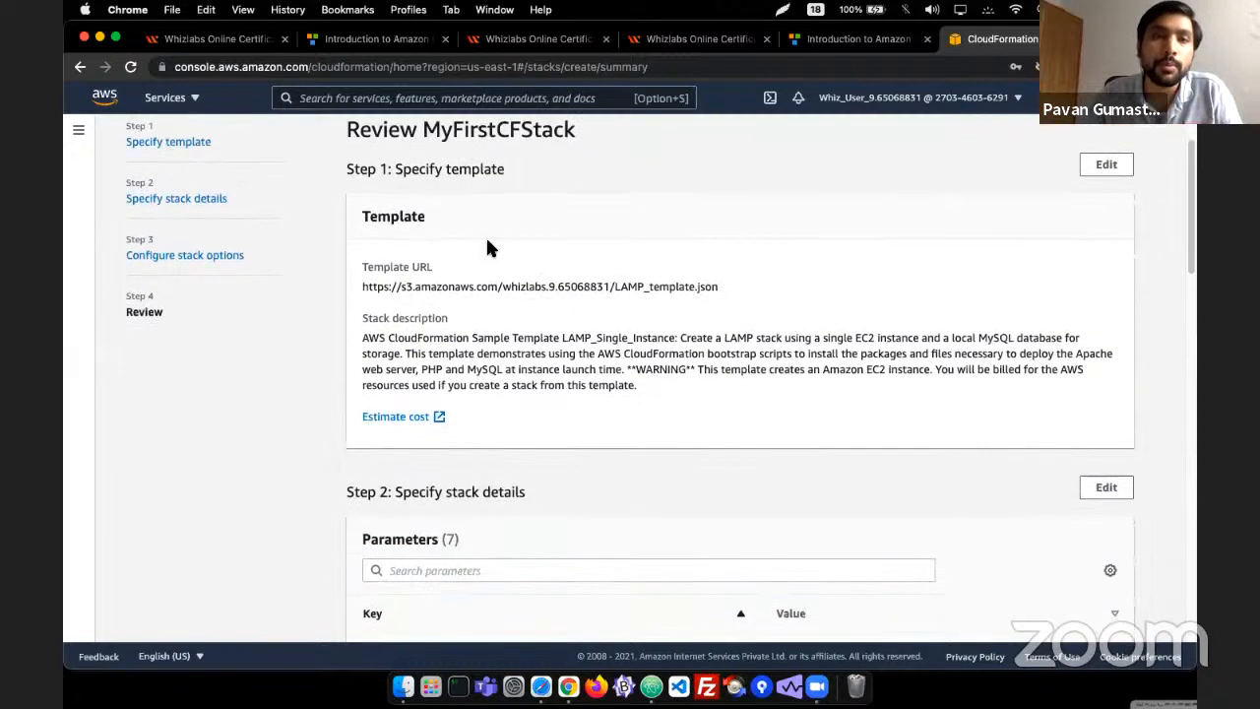
scroll(246, 200, up, 2)
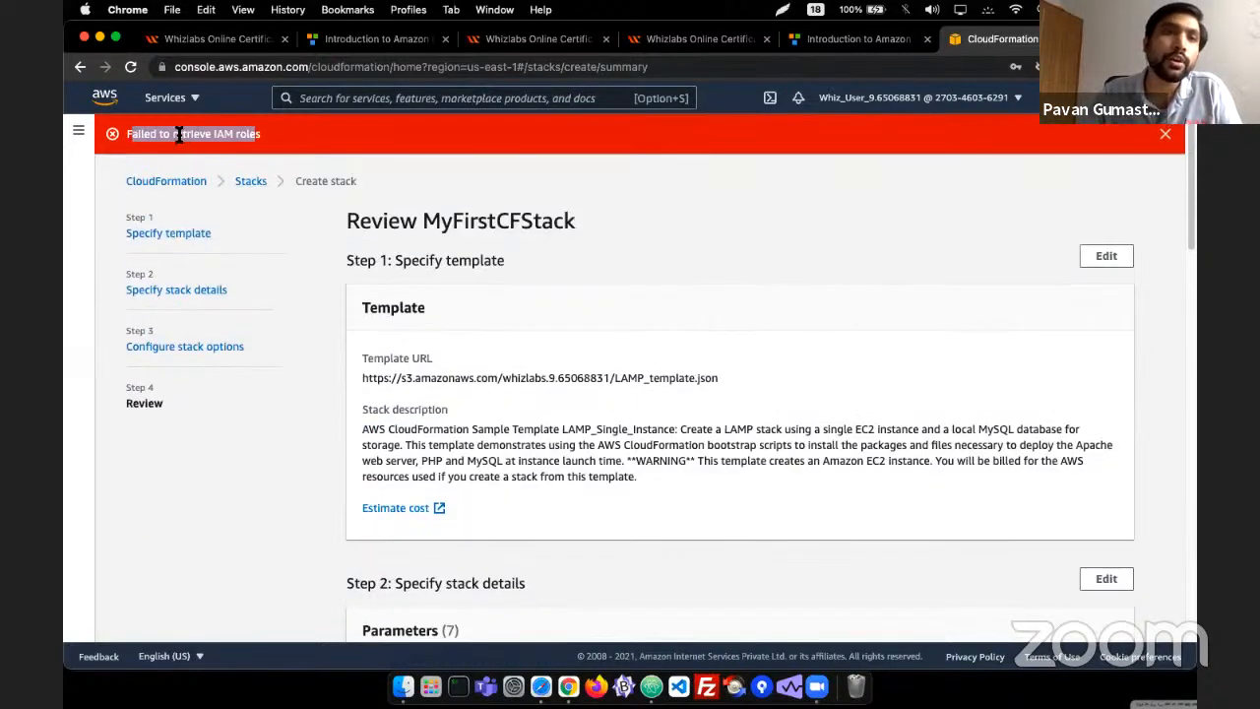
drag(129, 132, 262, 139)
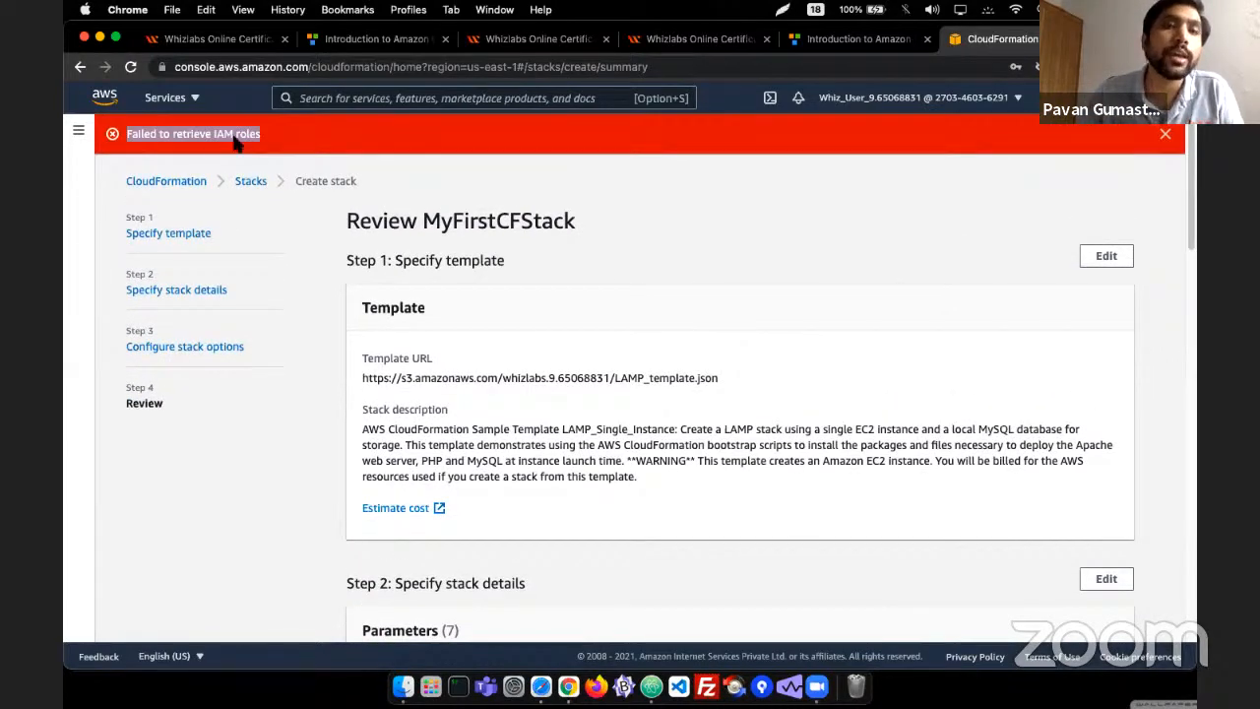
scroll(590, 271, down, 5)
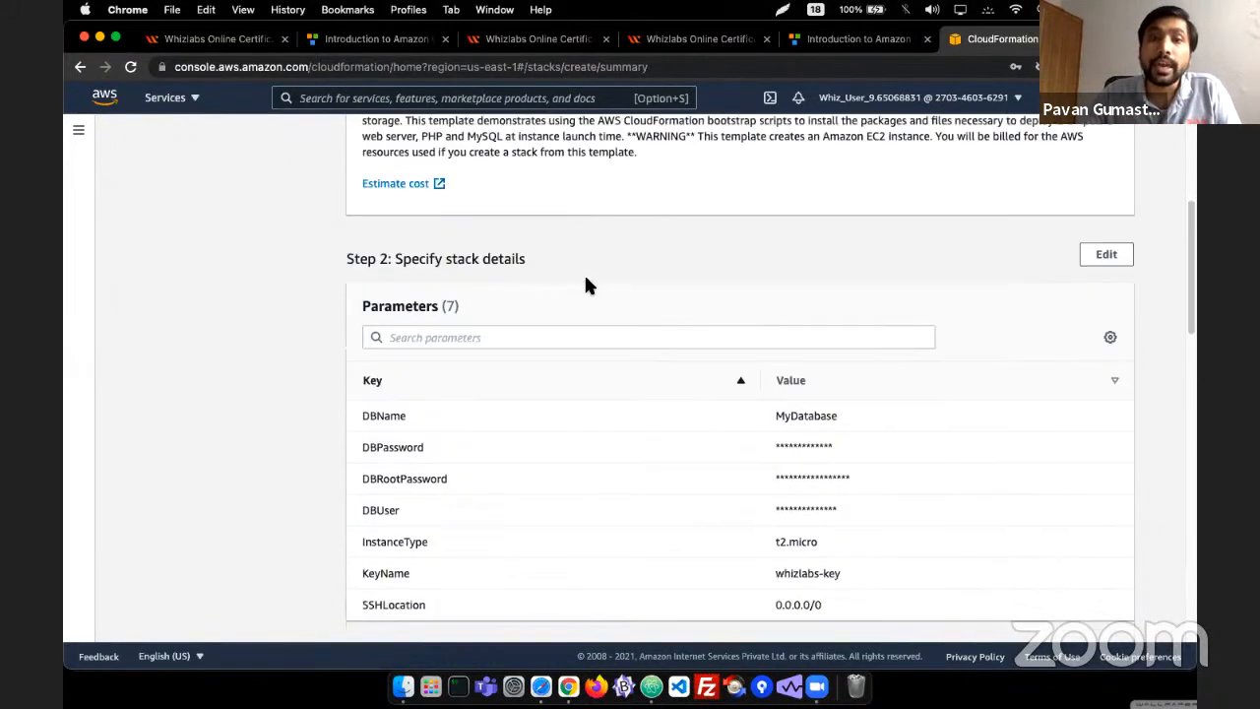
scroll(586, 284, down, 4)
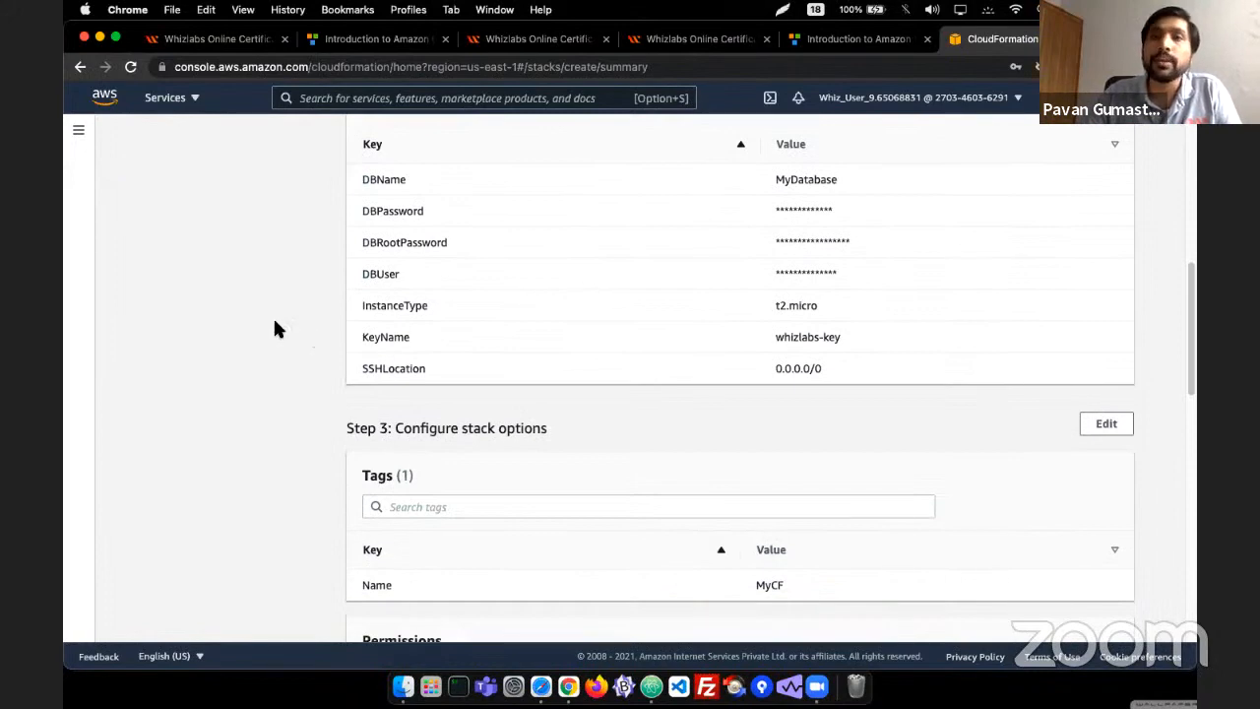
scroll(346, 354, down, 10)
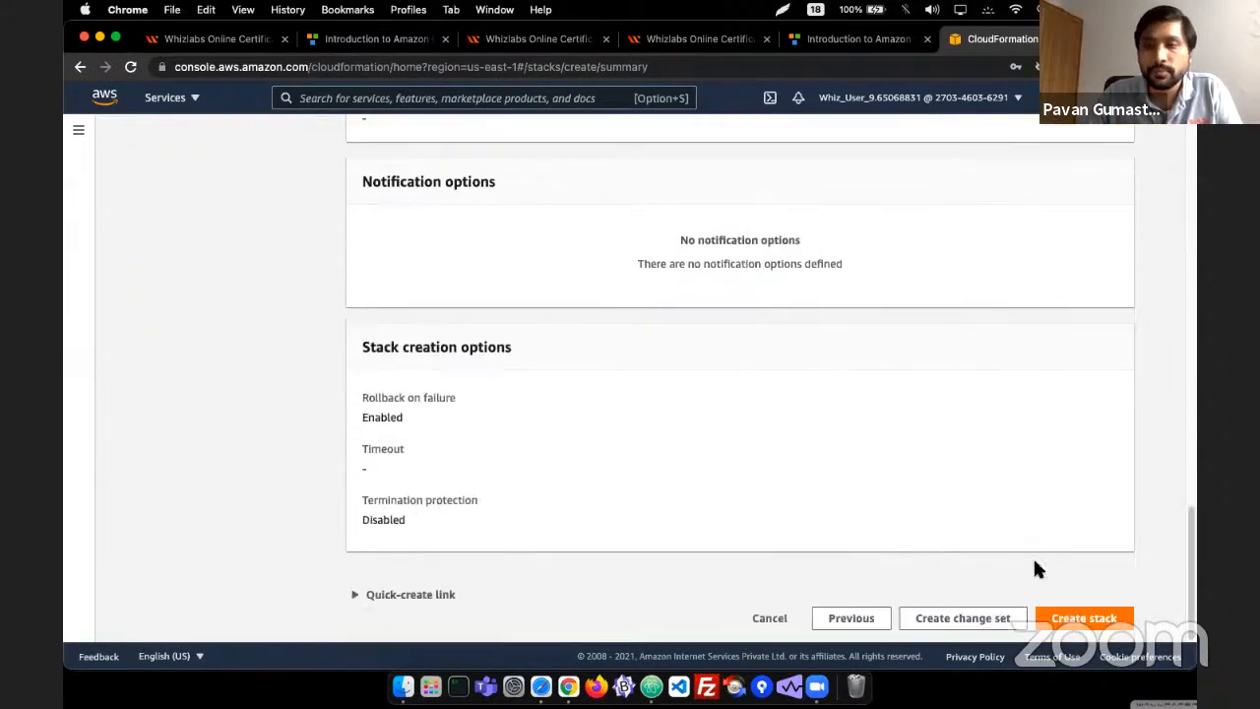
click(1108, 622)
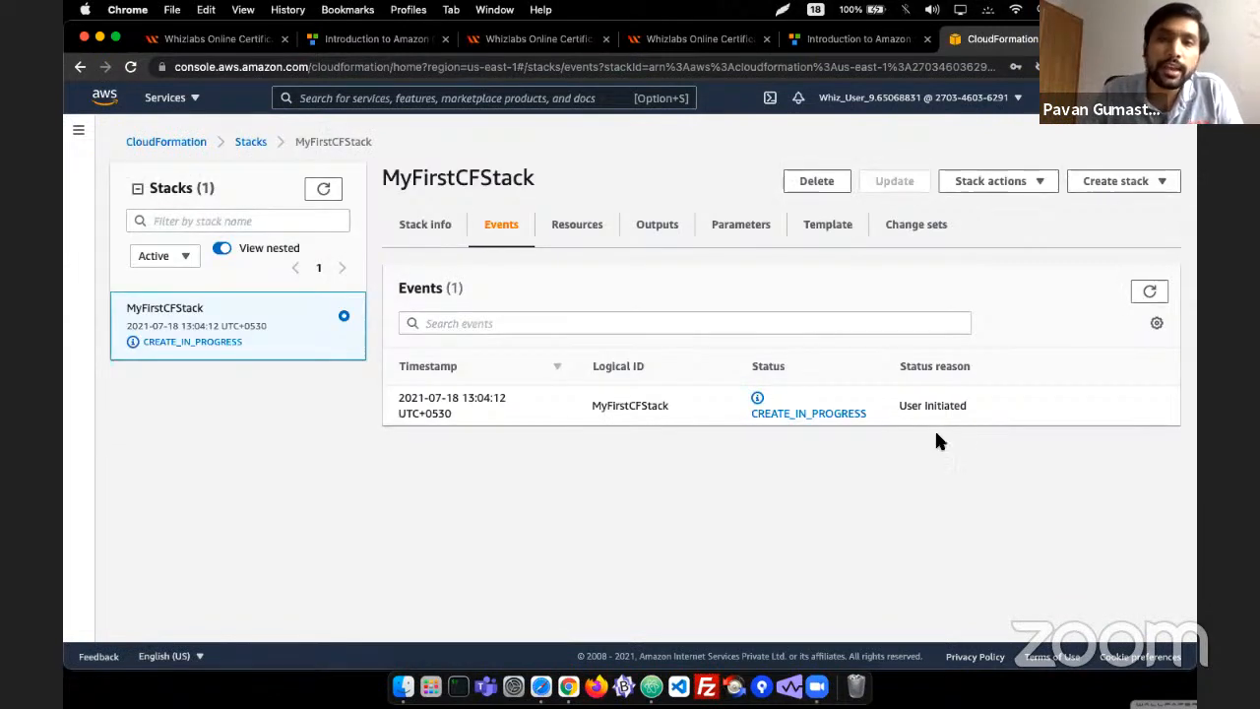
- Refresh the MyFirstCFStack events repeatedly to follow the creation of its resources
click(1151, 291)
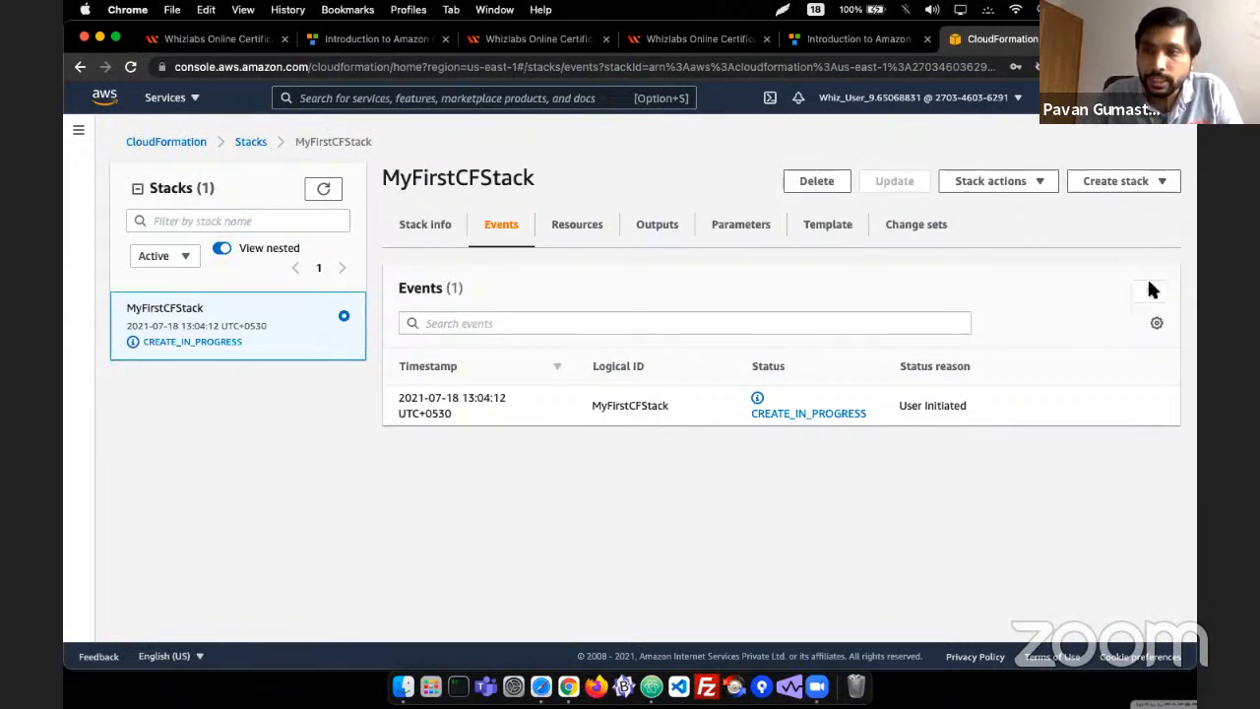
click(1151, 291)
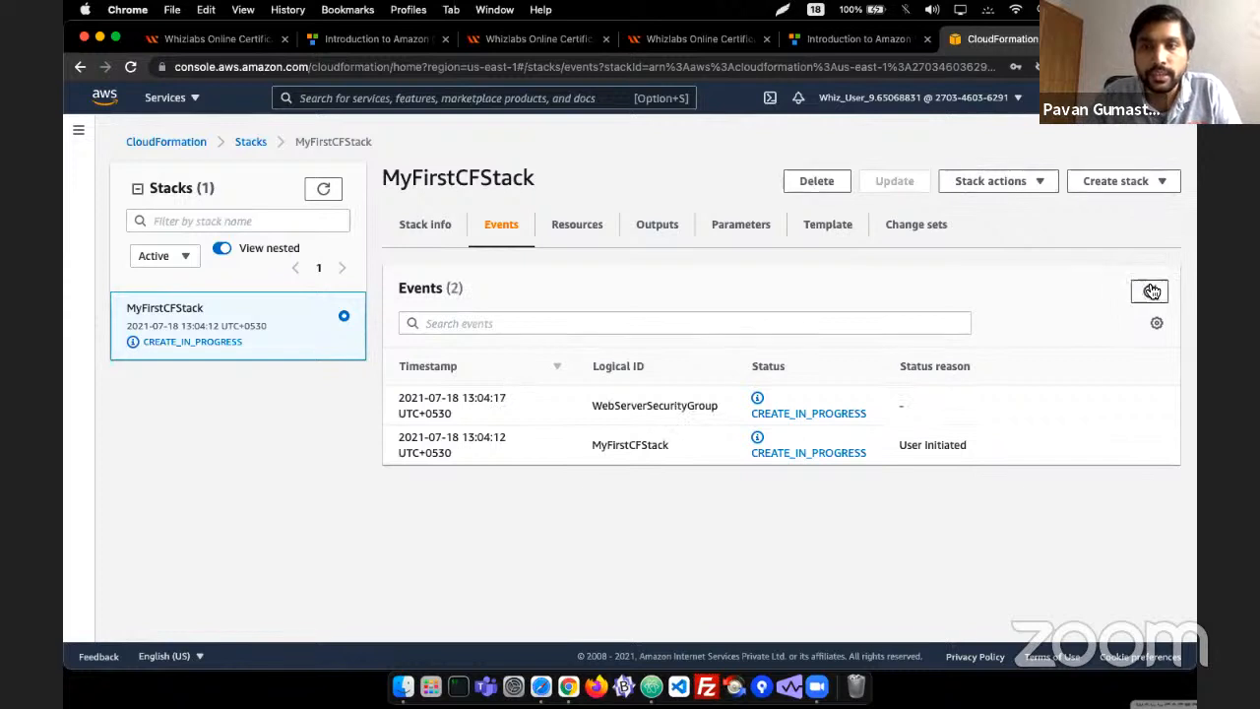
click(1152, 292)
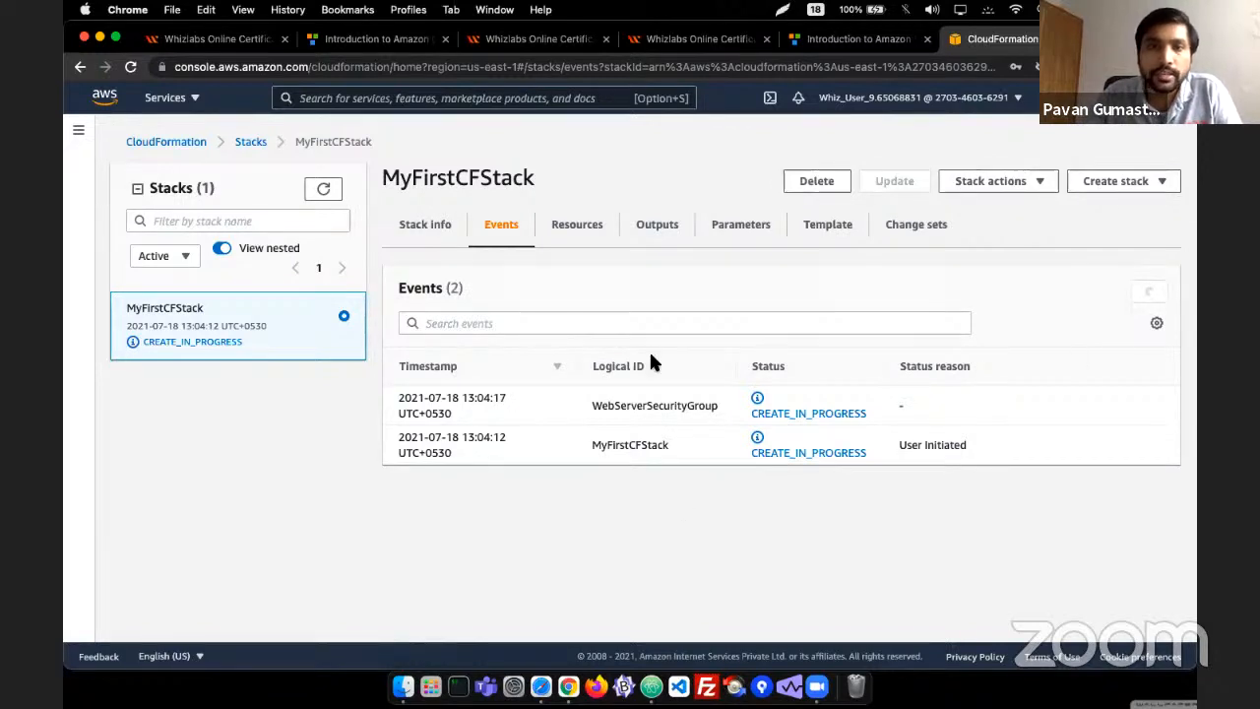
click(1149, 291)
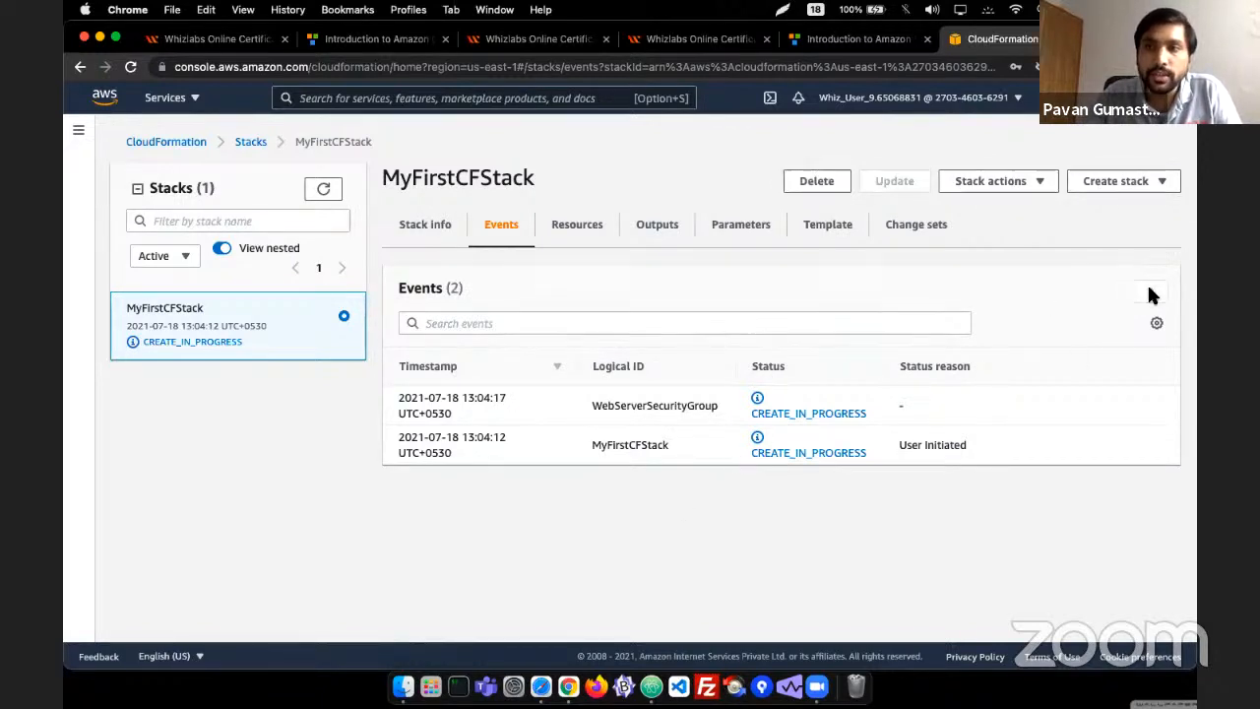
click(1152, 293)
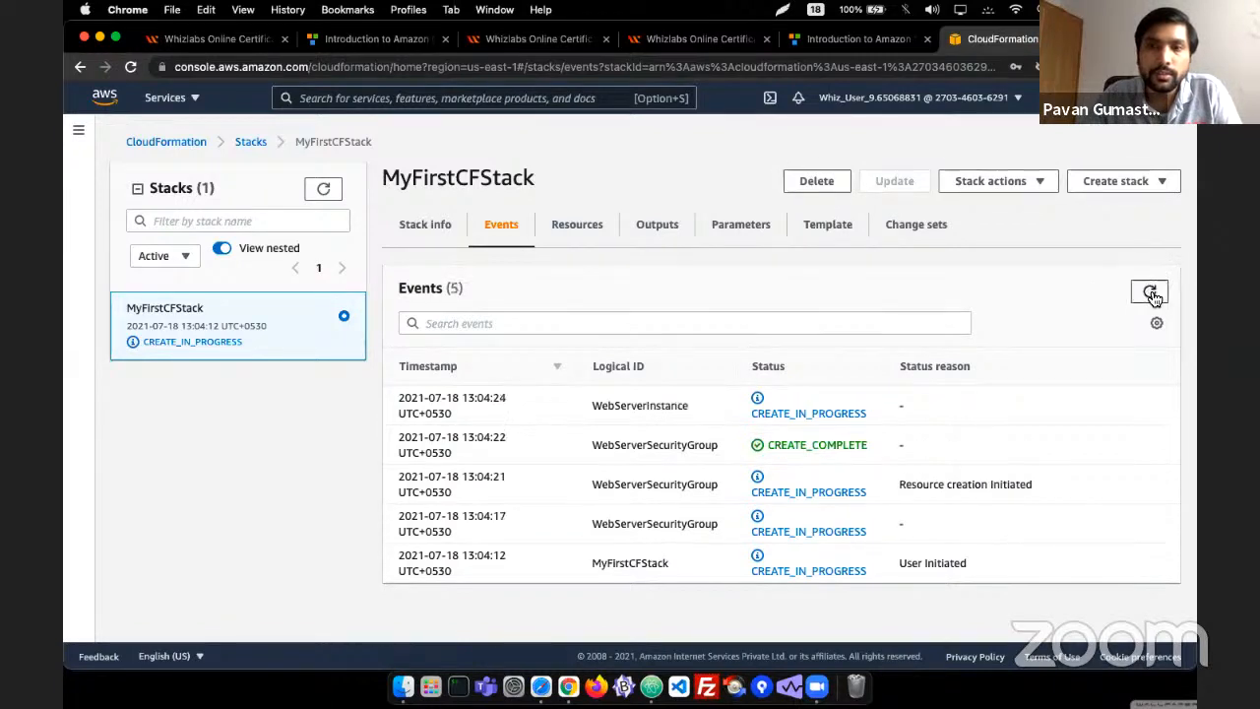
- Copy the logical ID WebServerSecurityGroup from the stack events, switch to Atom and find its resource definition in LAMP_template.json
double_click(654, 523)
key(super+c)
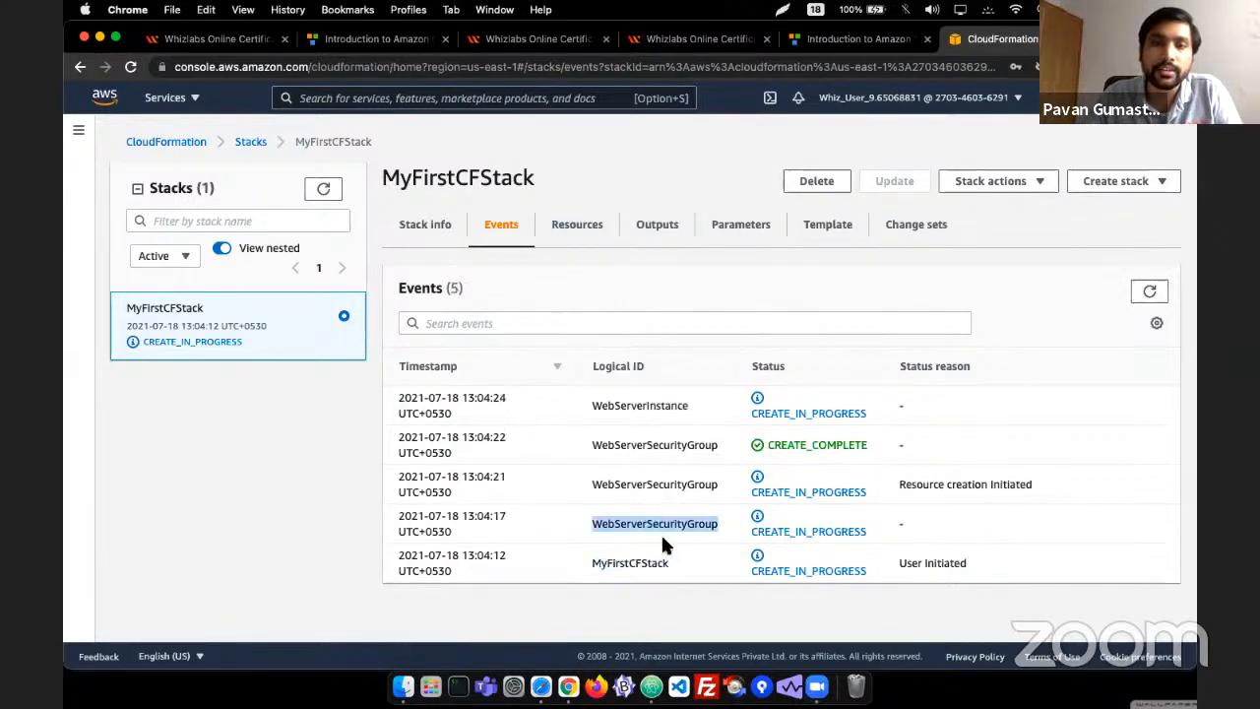
key(super+Tab)
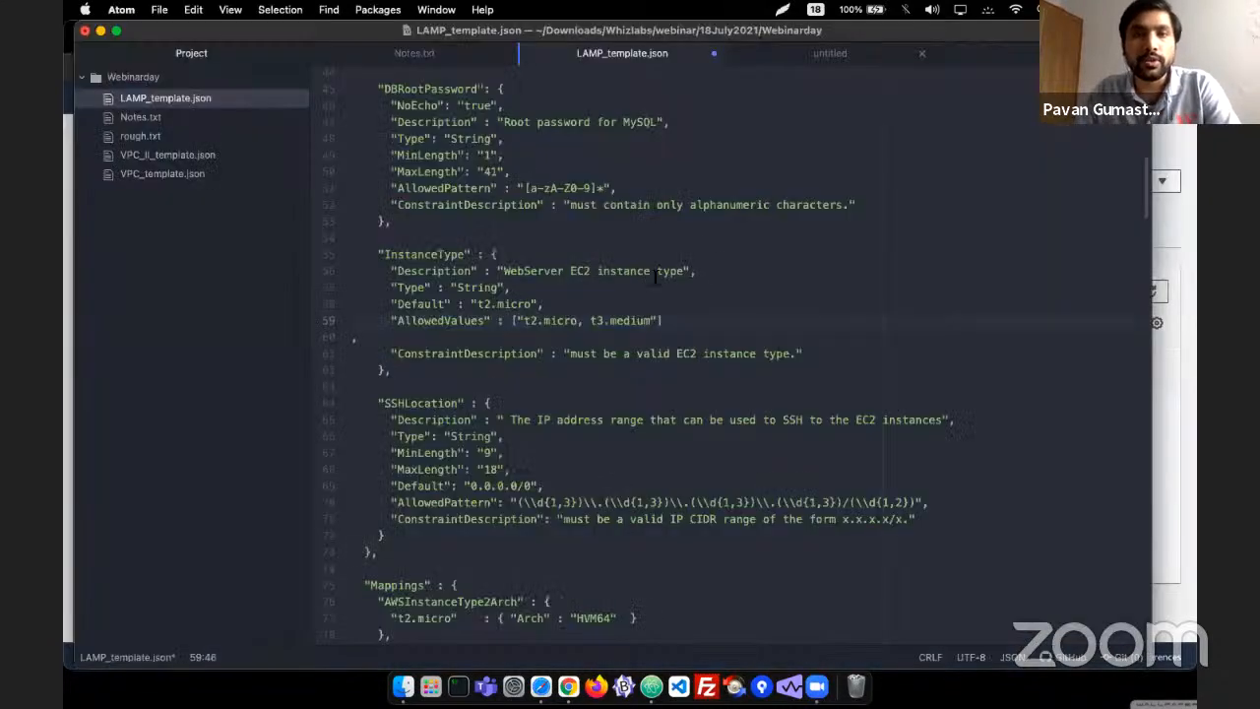
key(super+f)
key(super+v)
scroll(711, 245, down, 2)
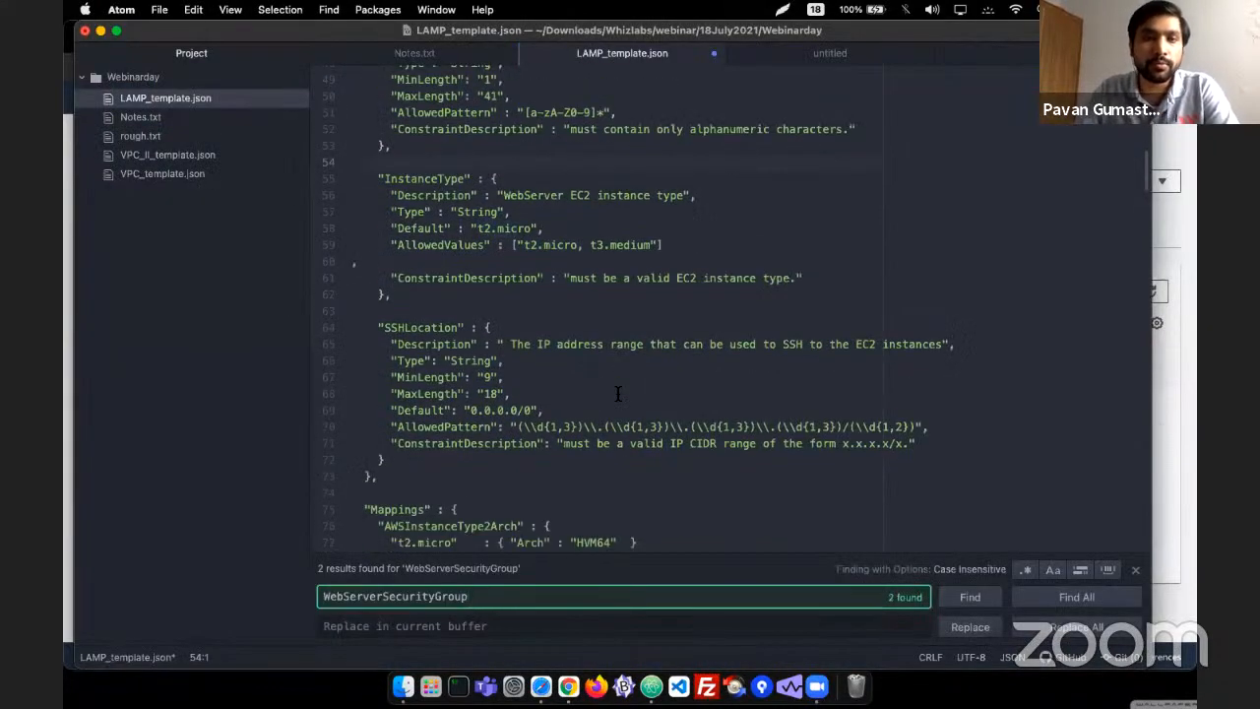
key(Return)
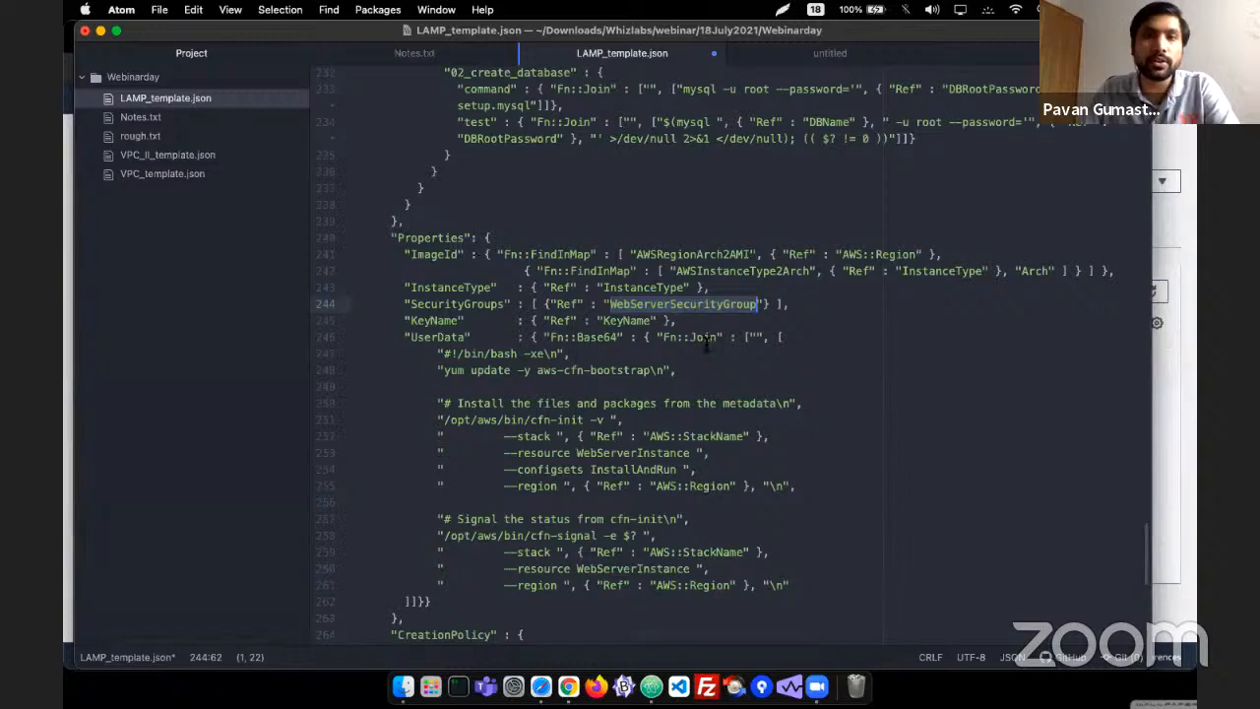
key(super+f)
key(Return)
key(Escape)
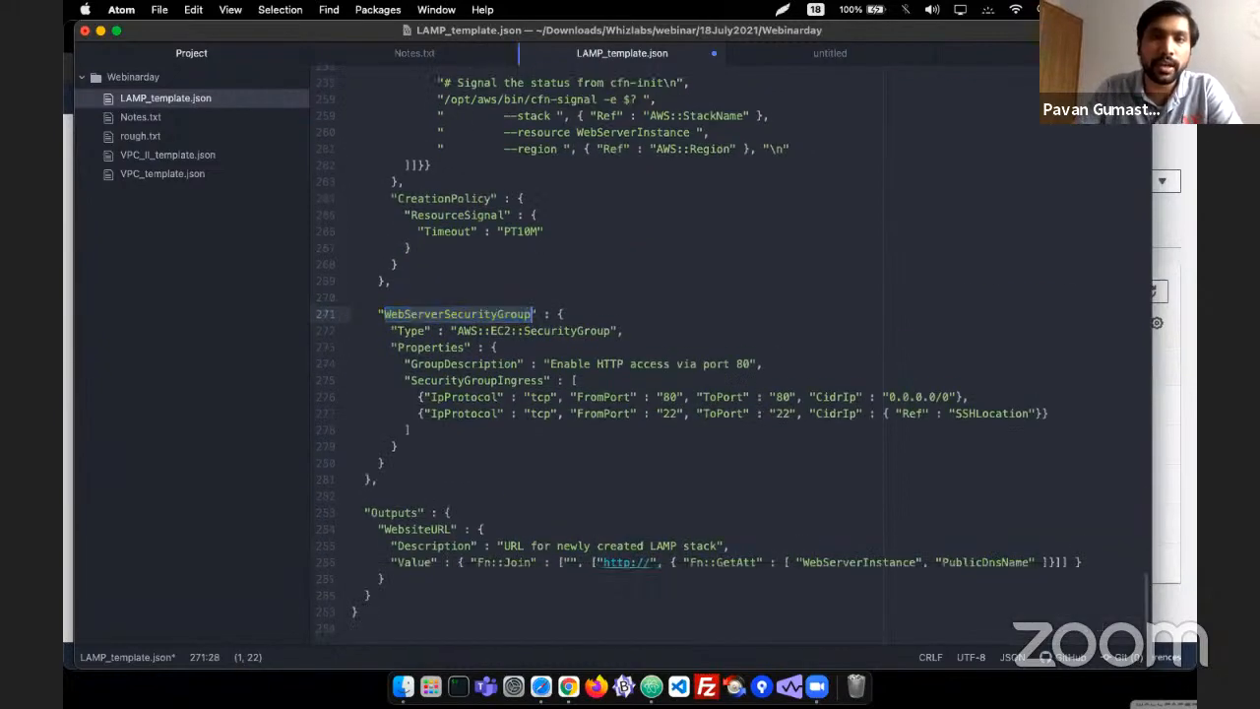
- Switch to Chrome and keep refreshing the MyFirstCFStack events to monitor the stack's creation
key(super+Tab)
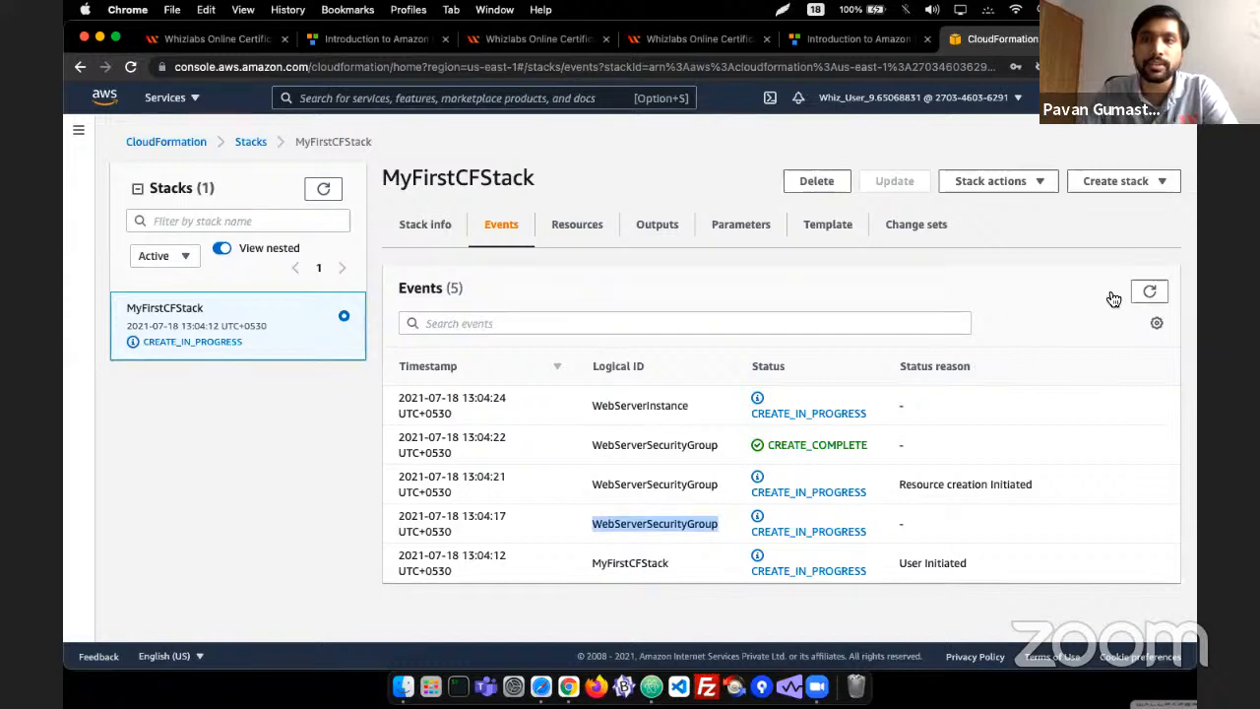
click(1145, 292)
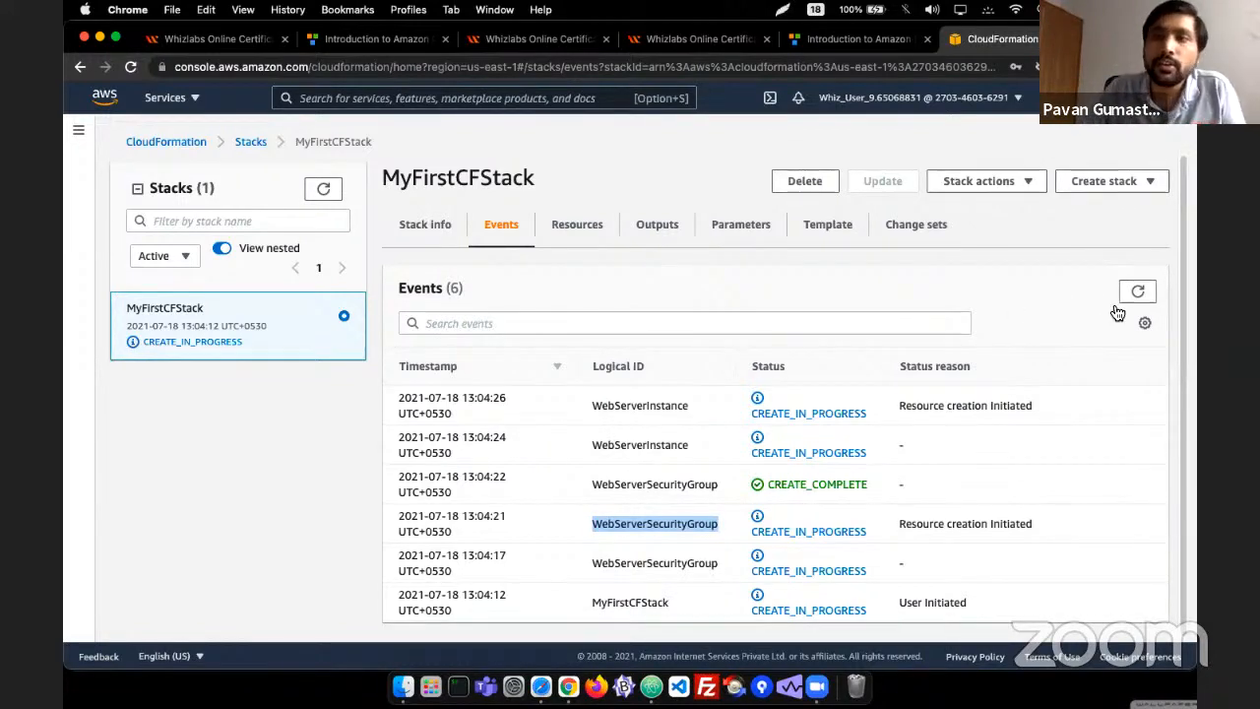
click(1148, 289)
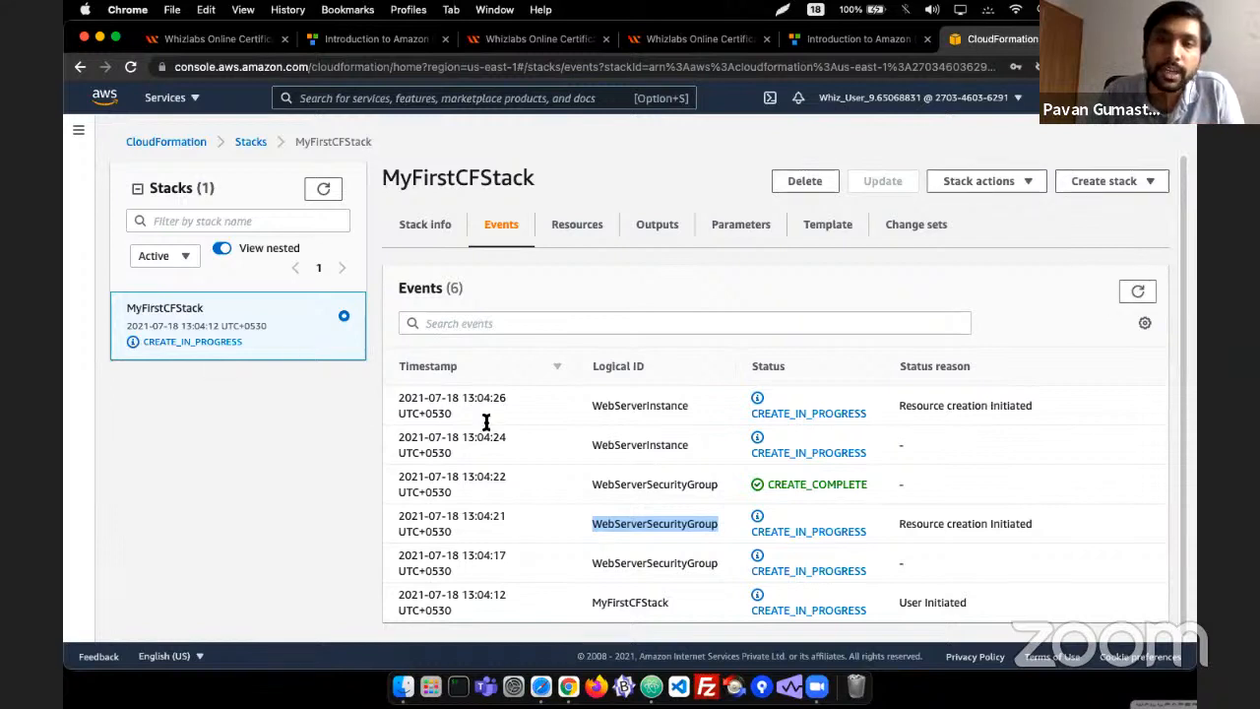
click(1145, 296)
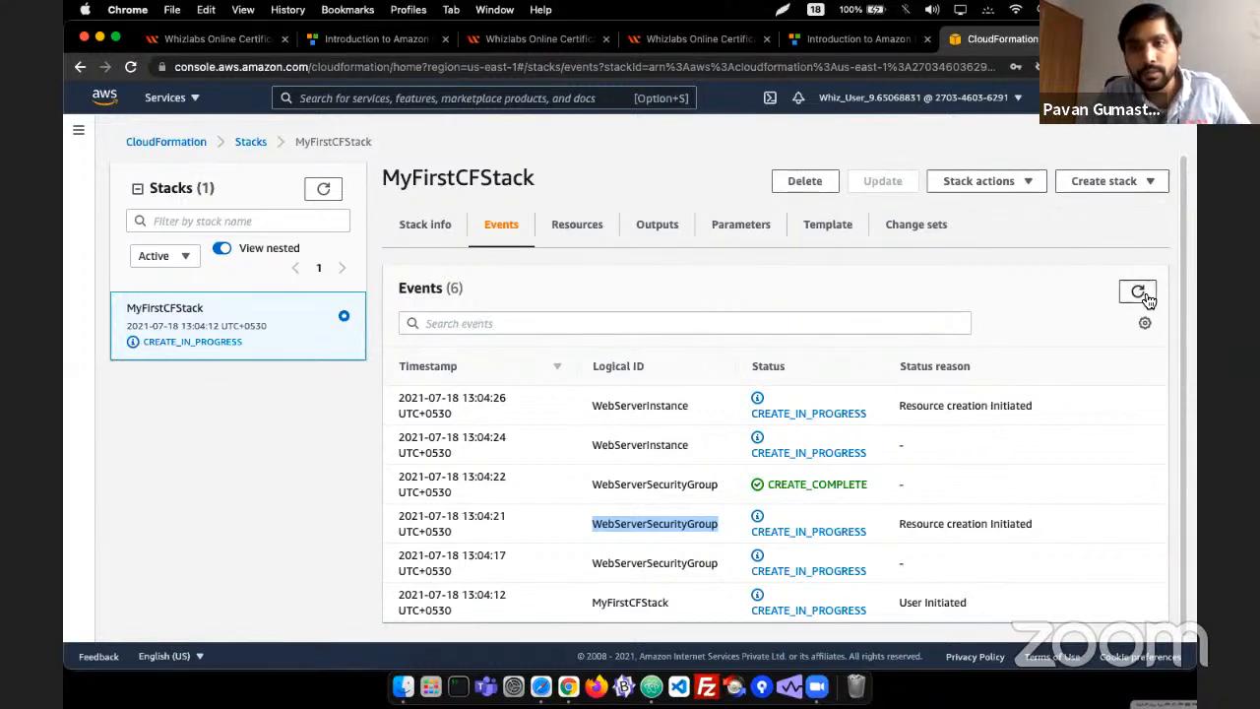
click(1144, 297)
click(1145, 296)
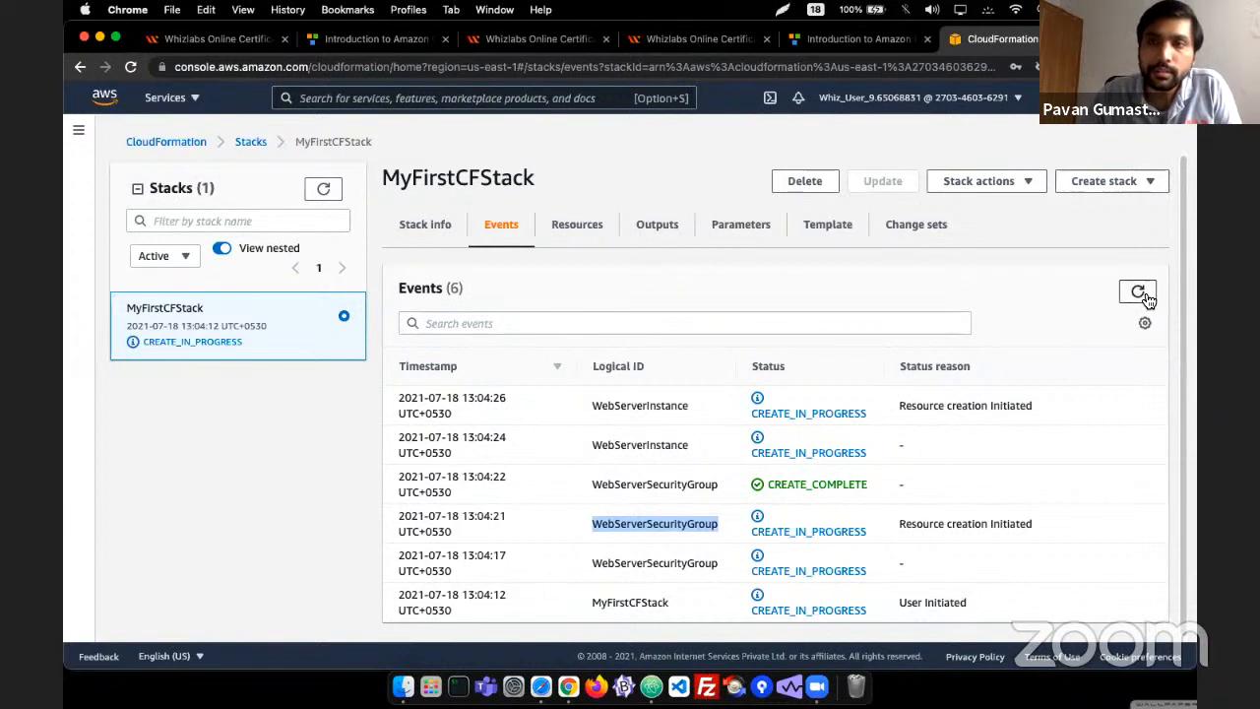
click(1144, 295)
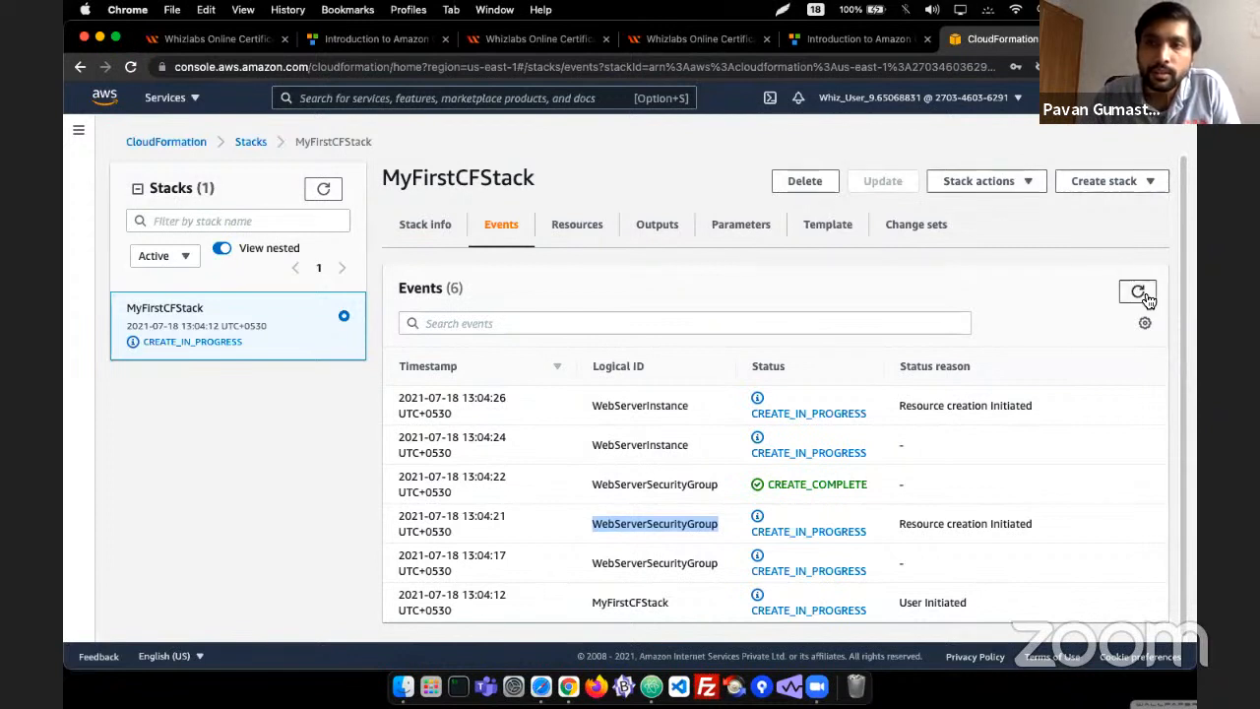
click(1145, 295)
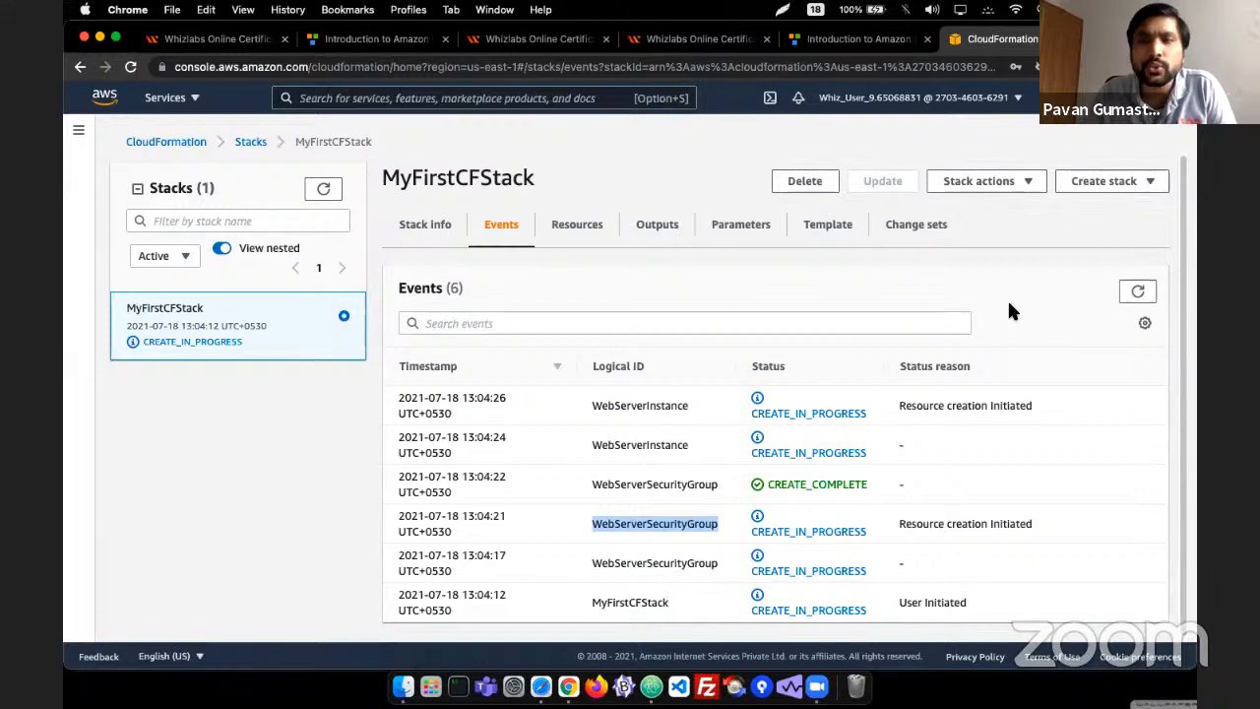
key(super+Tab)
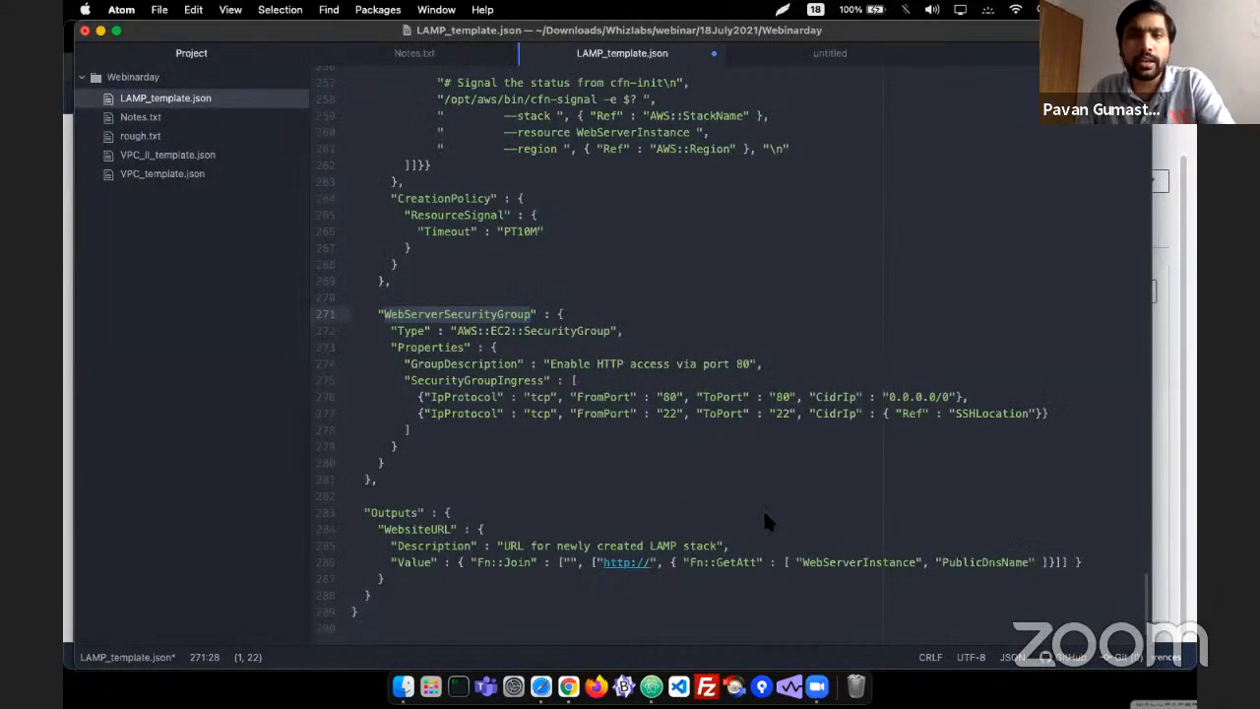
key(super+Tab)
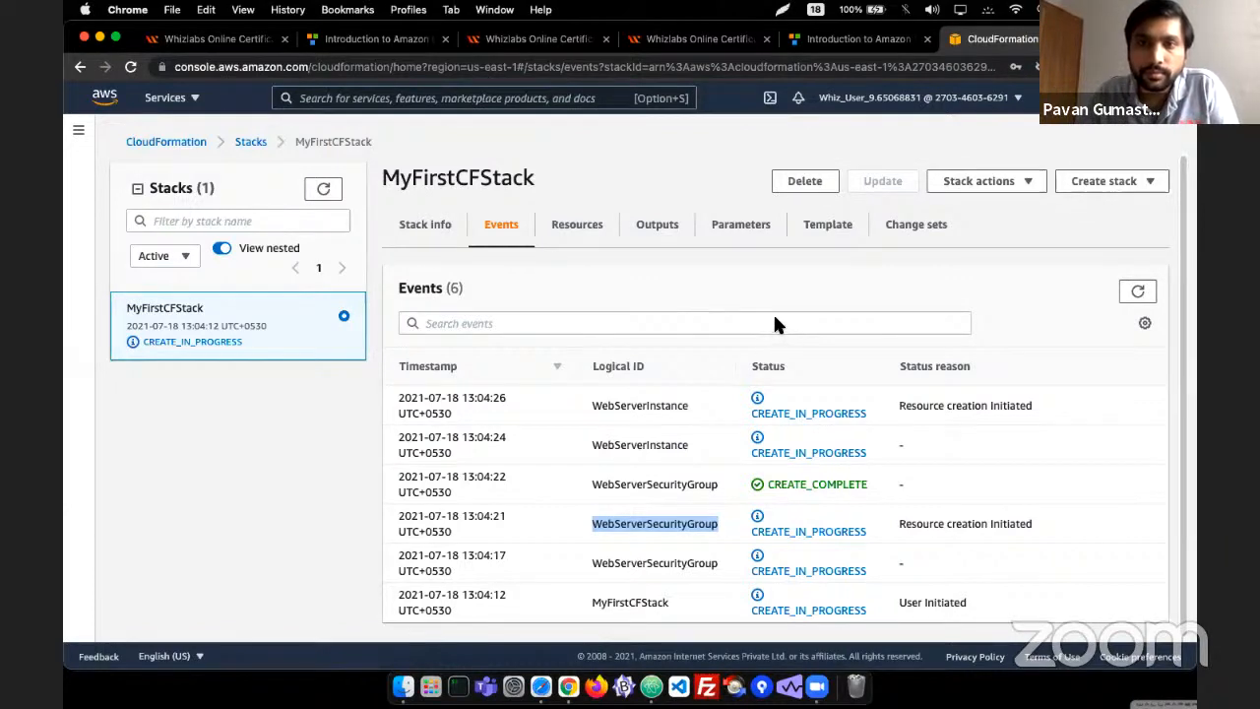
click(1137, 290)
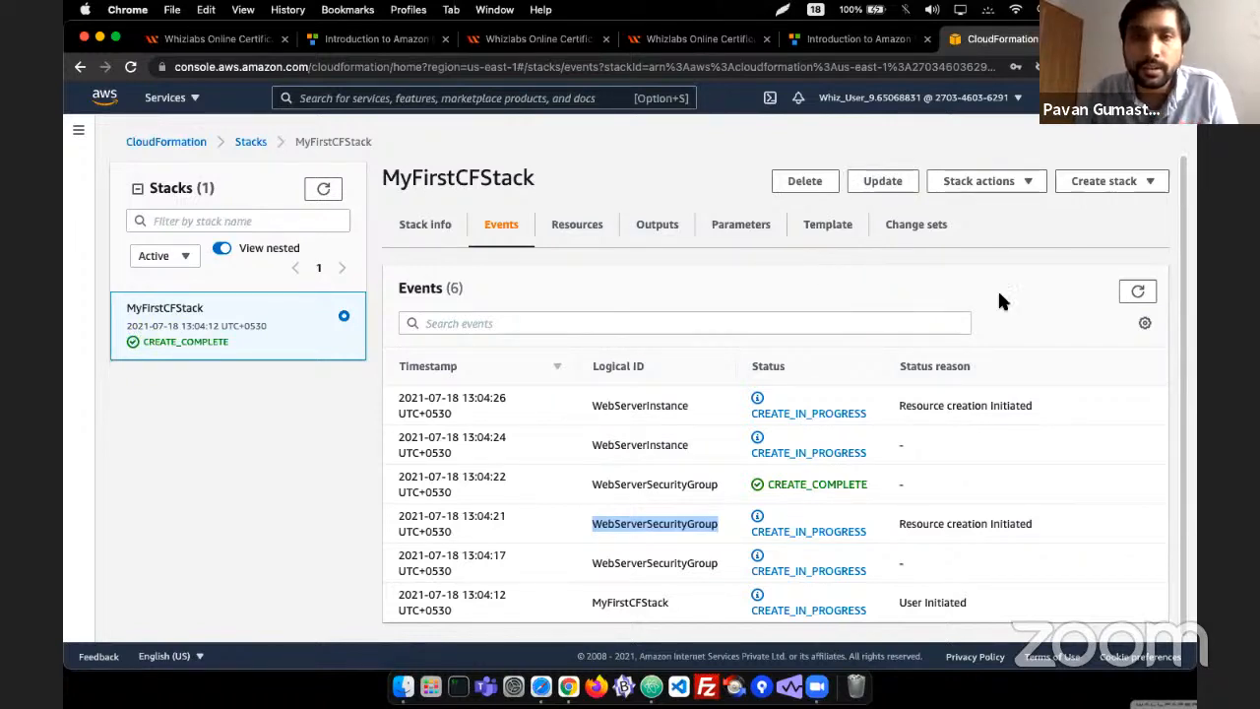
click(1137, 292)
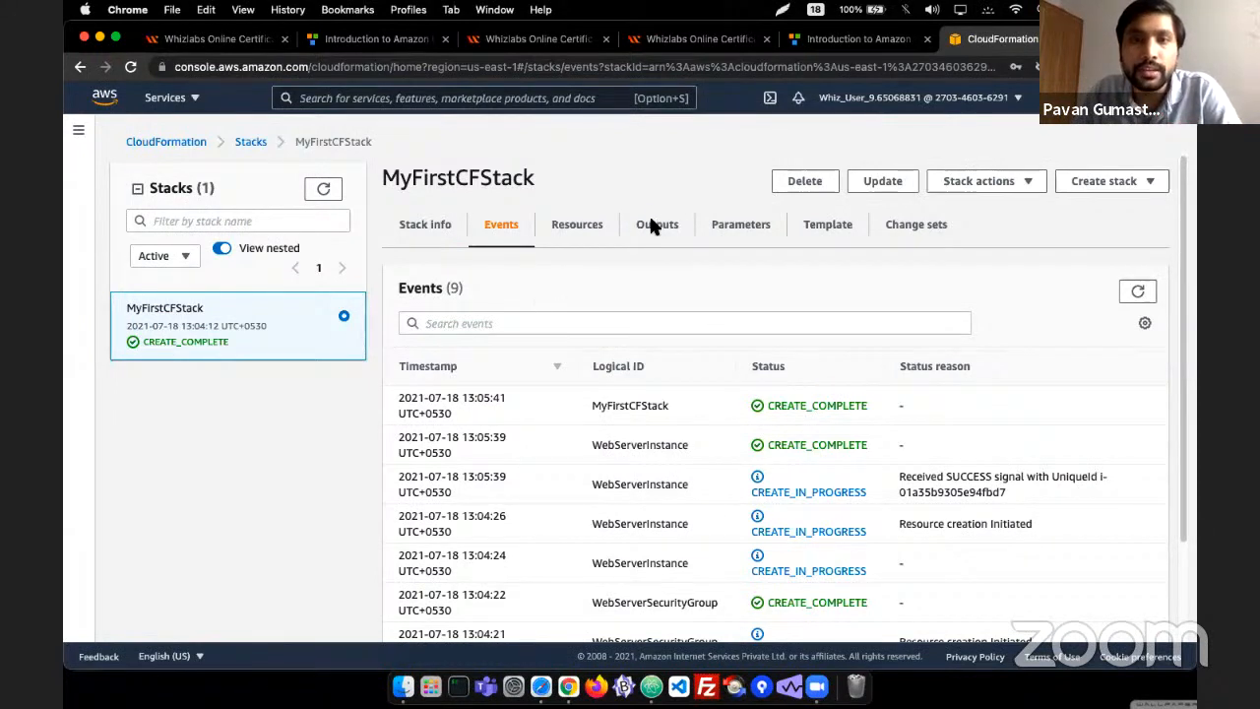
- Copy the WebServerInstance logical ID from the stack's resources and find its definition in LAMP_template.json in Atom
click(573, 235)
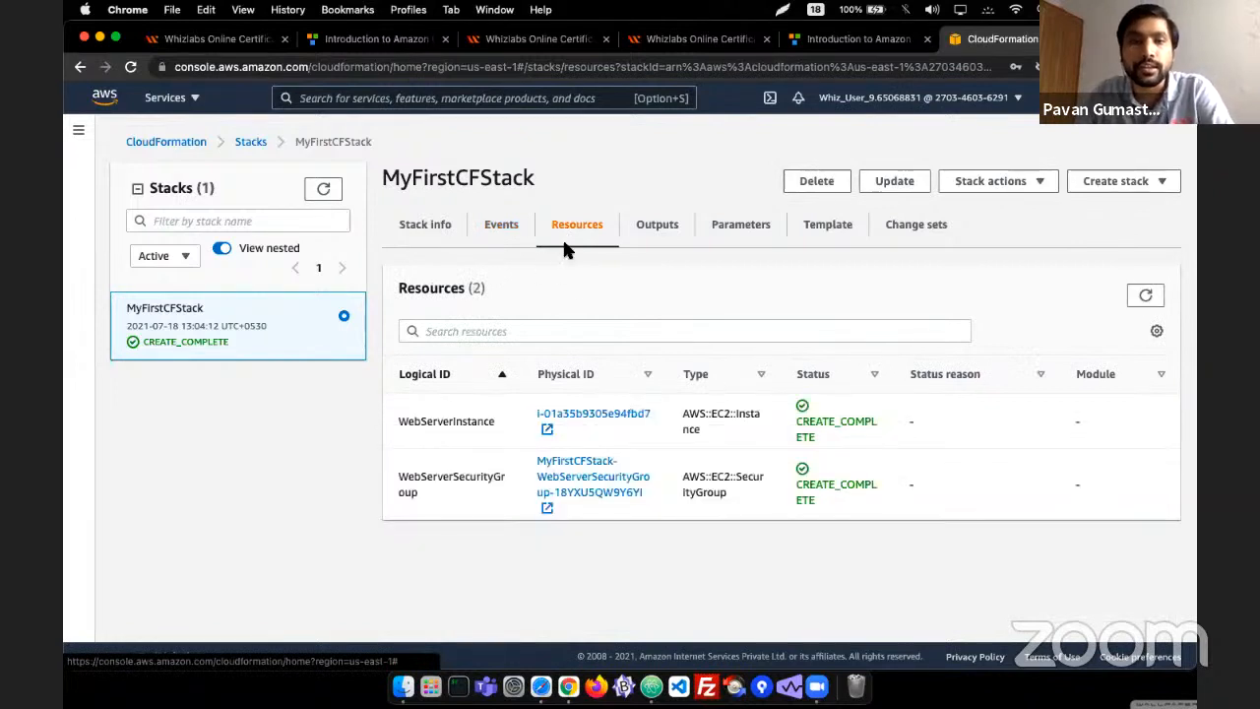
double_click(439, 424)
key(super+c)
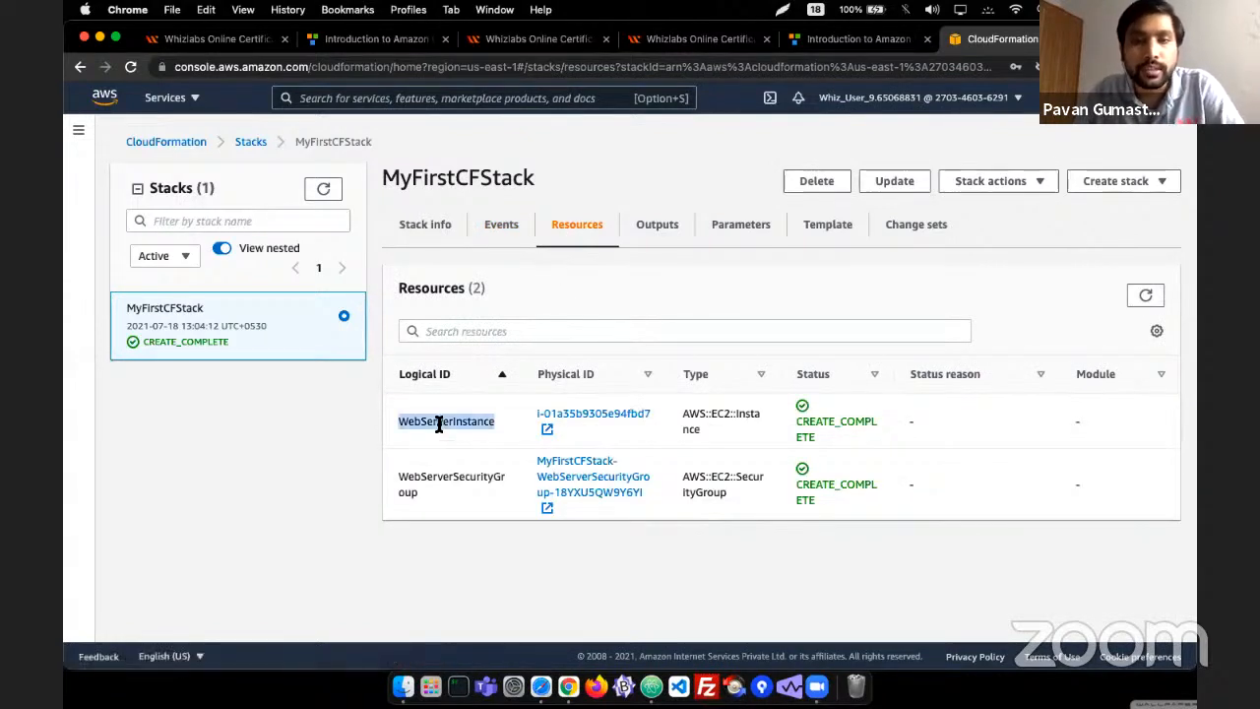
key(super+Tab)
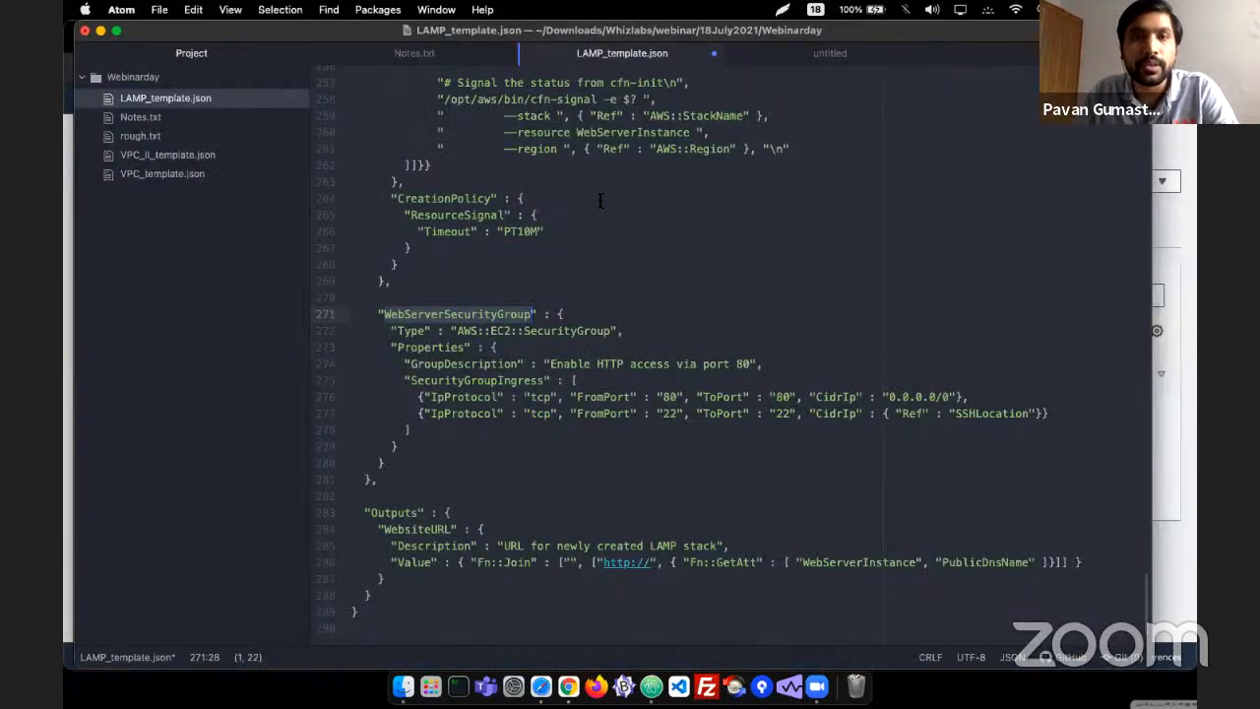
key(super+f)
key(super+v)
key(Return)
key(Return)
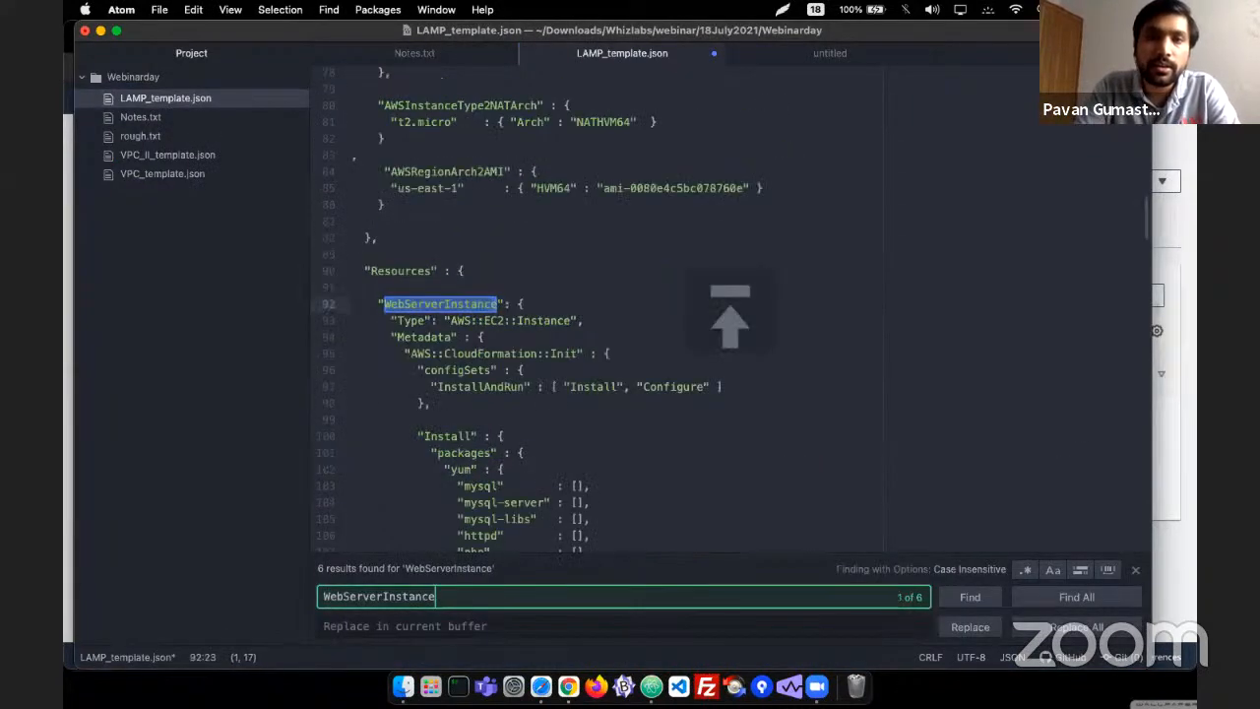
scroll(536, 333, down, 2)
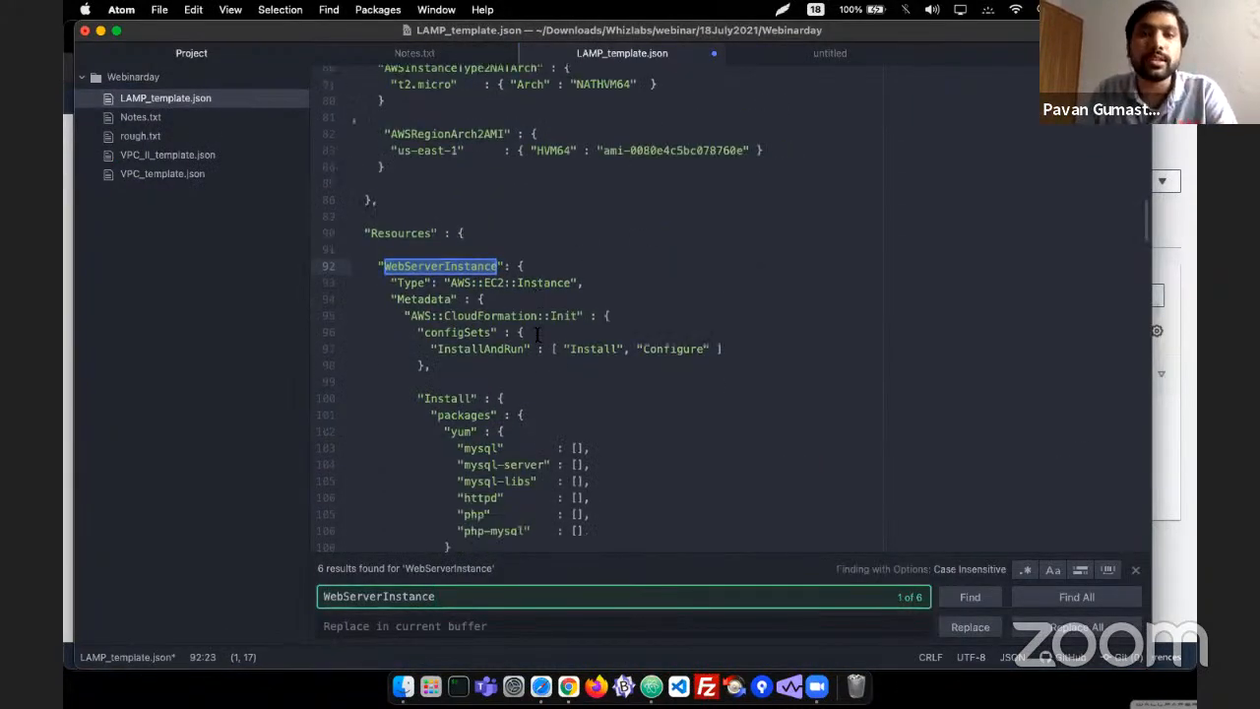
scroll(536, 333, down, 4)
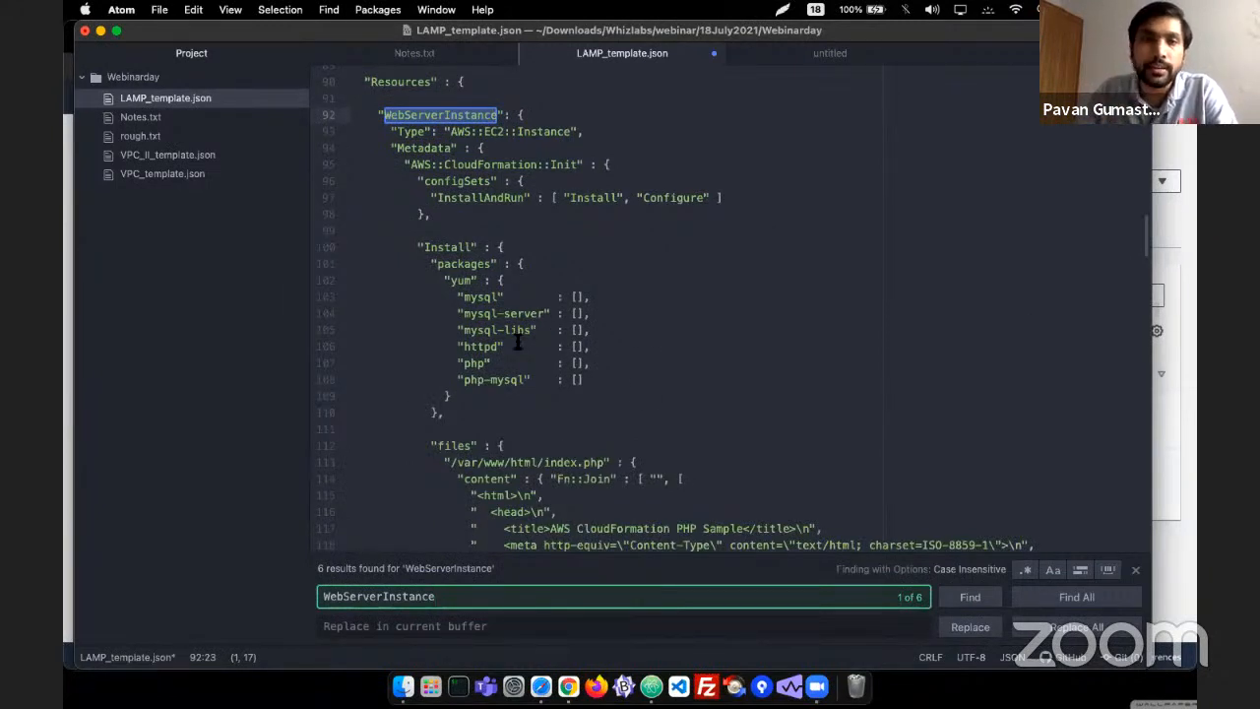
- Copy the WebServerSecurityGroup logical ID from the stack's resources in Chrome and find its definition and ingress rules in LAMP_template.json in Atom
key(super+Tab)
click(442, 476)
double_click(444, 477)
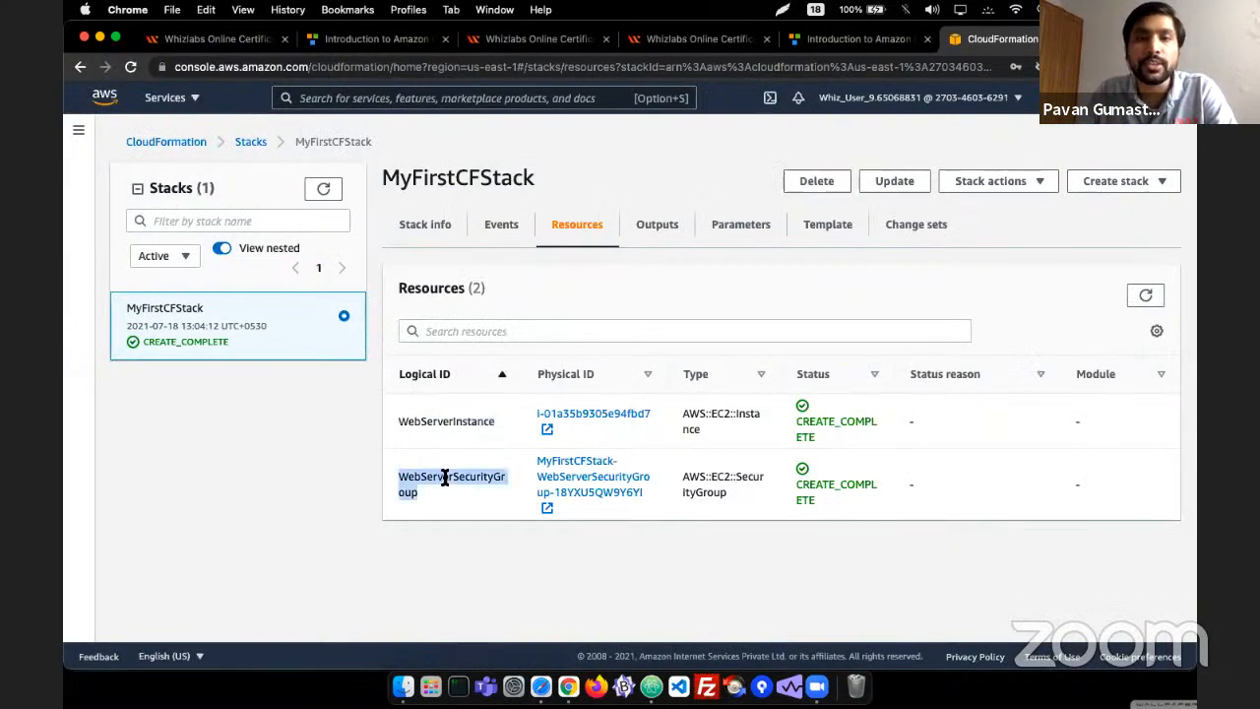
key(super+c)
key(super+Tab)
key(super+f)
key(super+v)
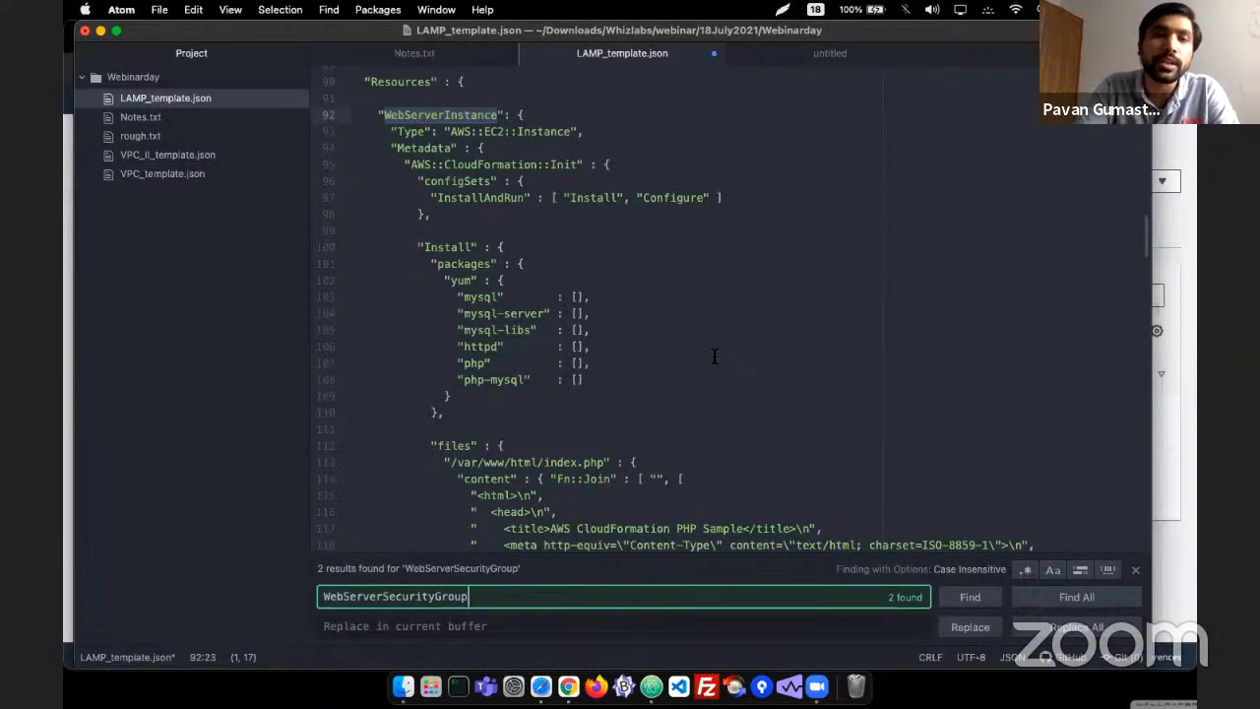
key(Return)
key(Return)
key(Escape)
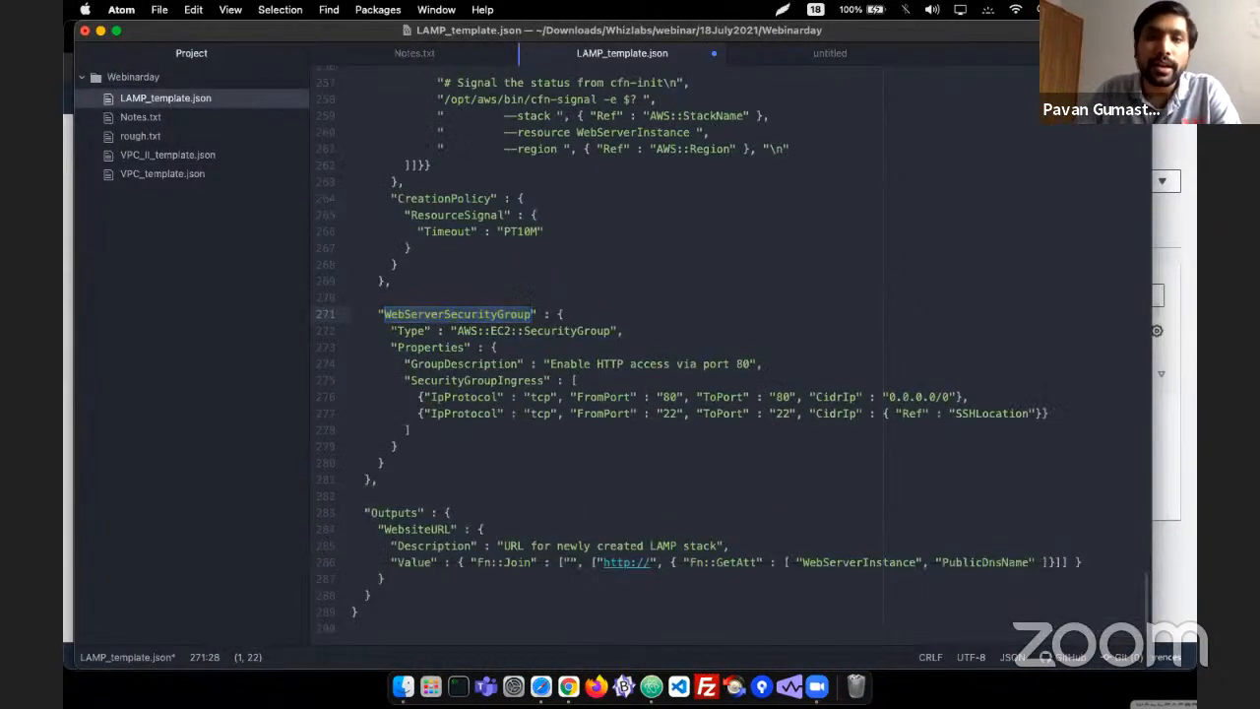
click(789, 397)
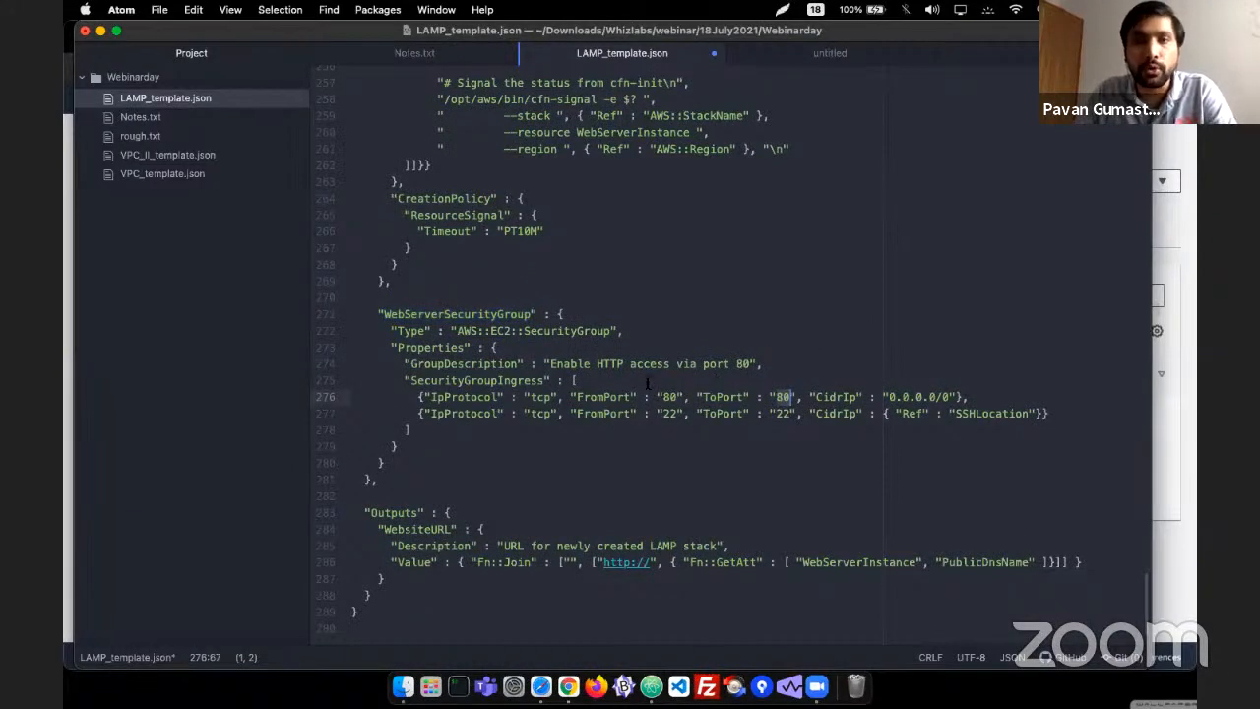
- Review the WebServerInstance install packages and the /var/www/html/index.php content in LAMP_template.json
scroll(647, 384, up, 15)
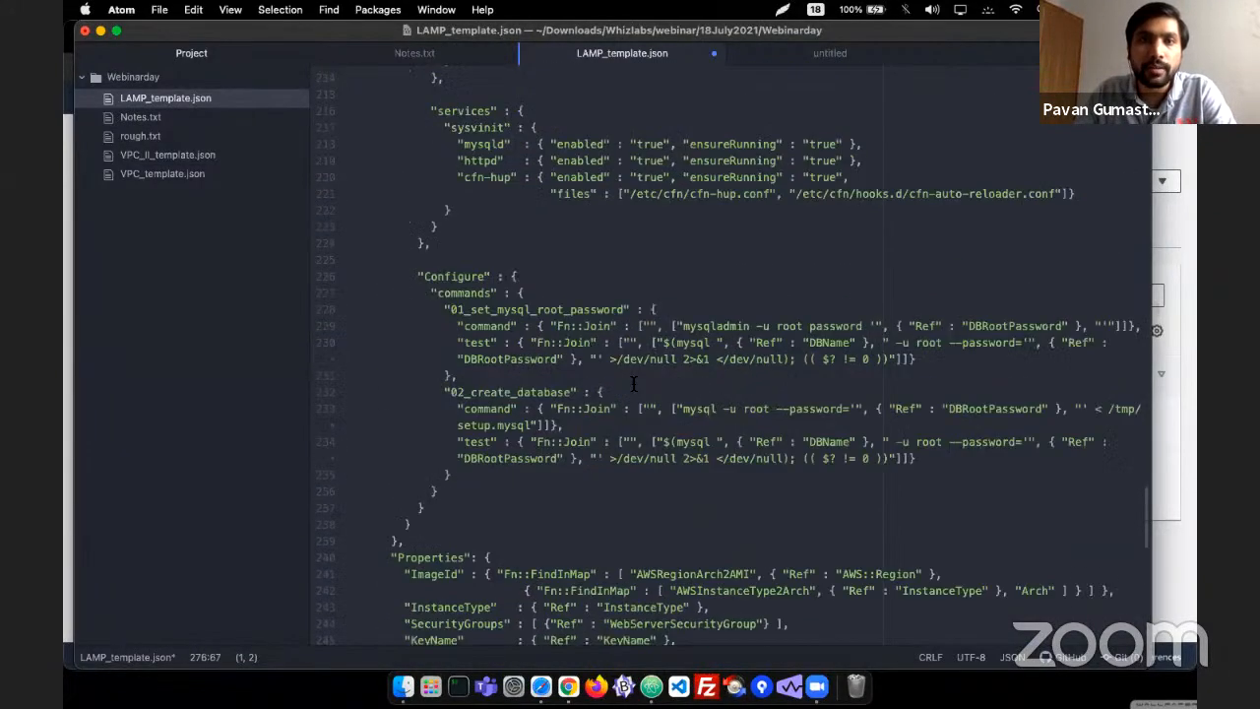
scroll(633, 384, up, 20)
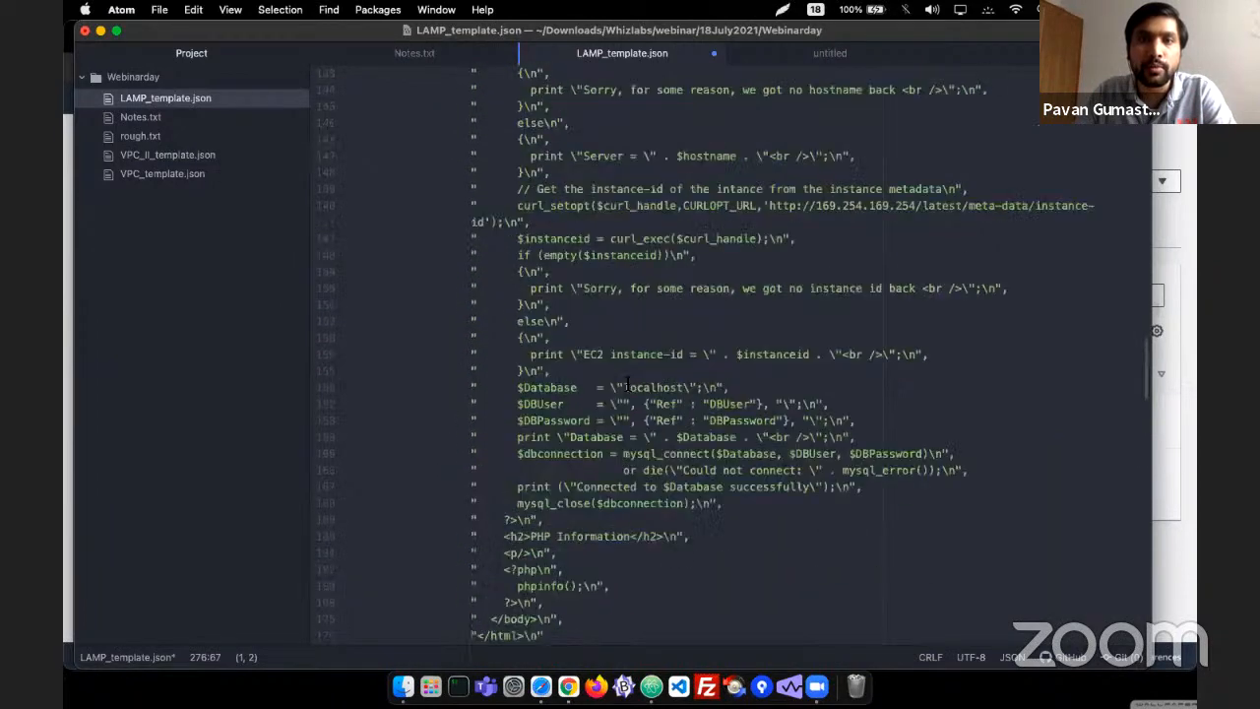
scroll(628, 383, up, 20)
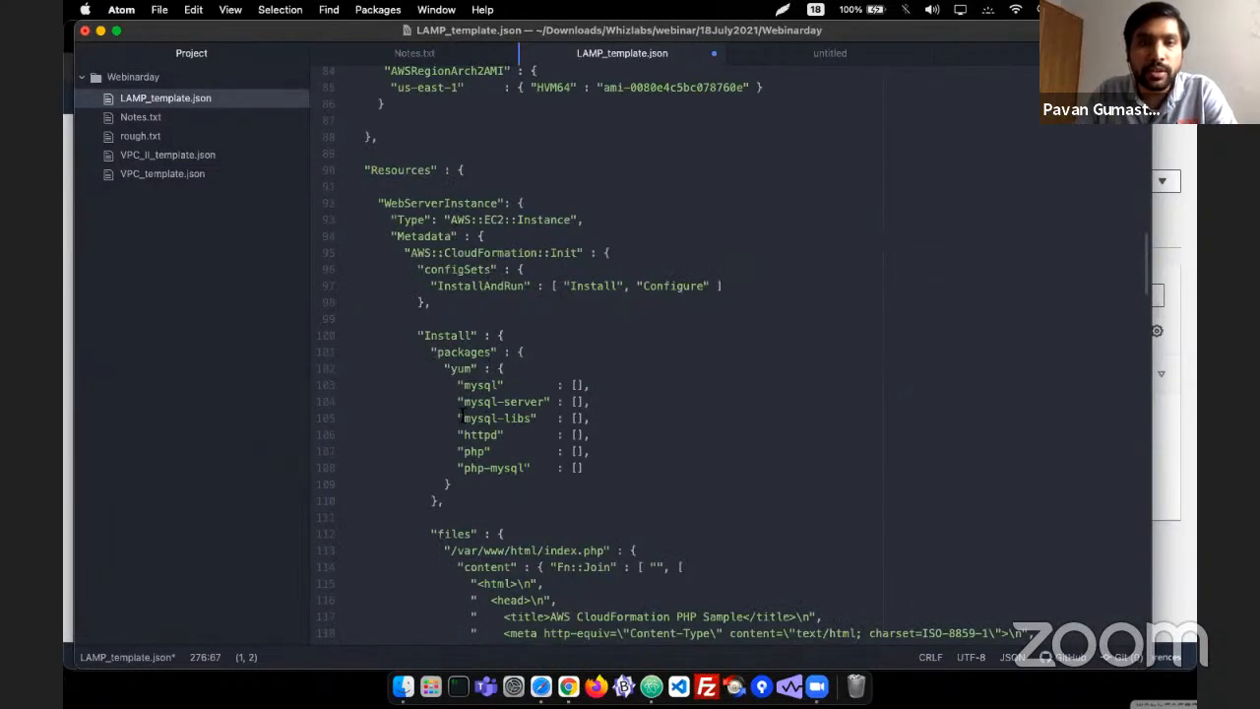
scroll(529, 406, down, 5)
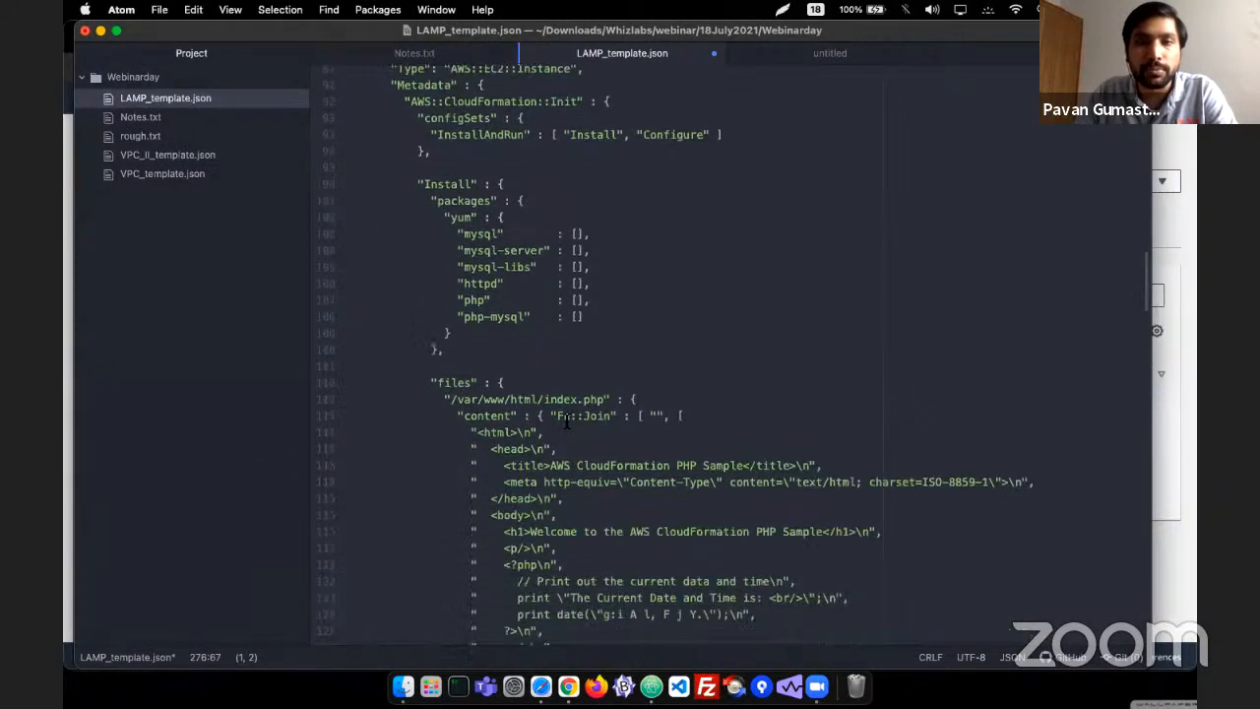
drag(476, 433, 588, 445)
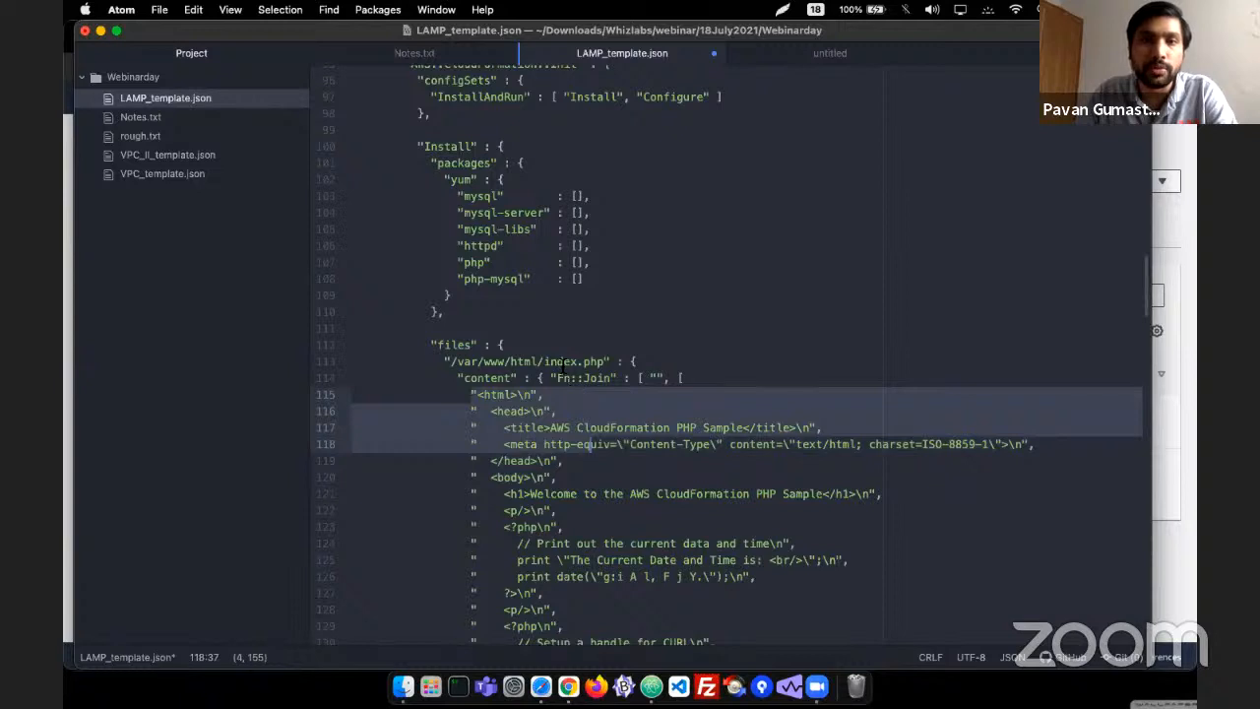
double_click(561, 362)
scroll(551, 374, down, 5)
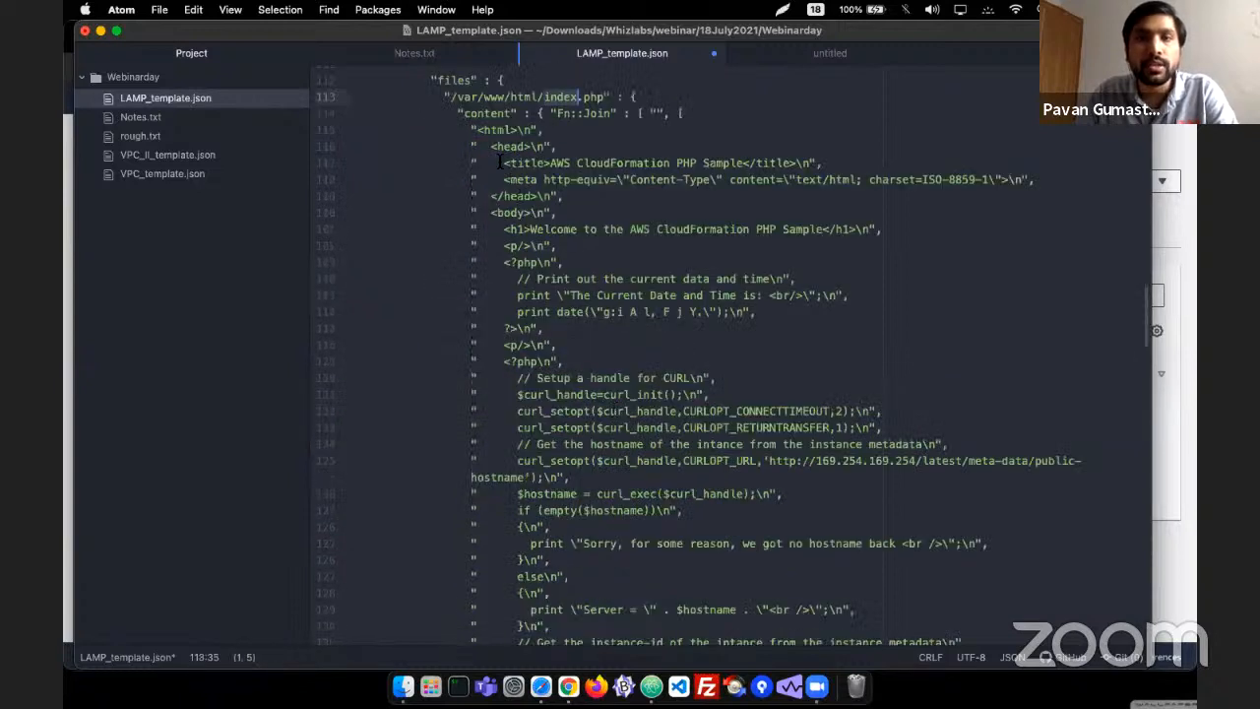
drag(473, 129, 650, 370)
scroll(650, 366, down, 5)
- Show the stack's outputs in Chrome and highlight the WebsiteURL key in the Outputs section of LAMP_template.json in Atom
key(super+Tab)
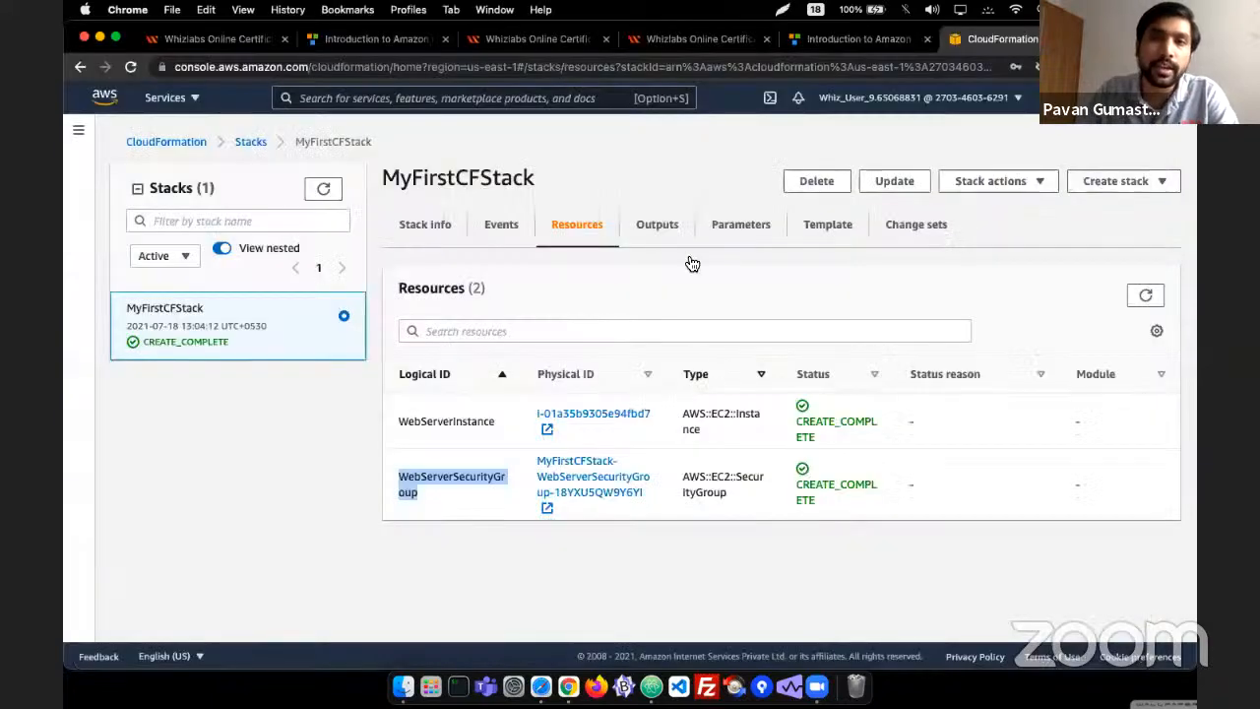
click(657, 229)
key(super+Tab)
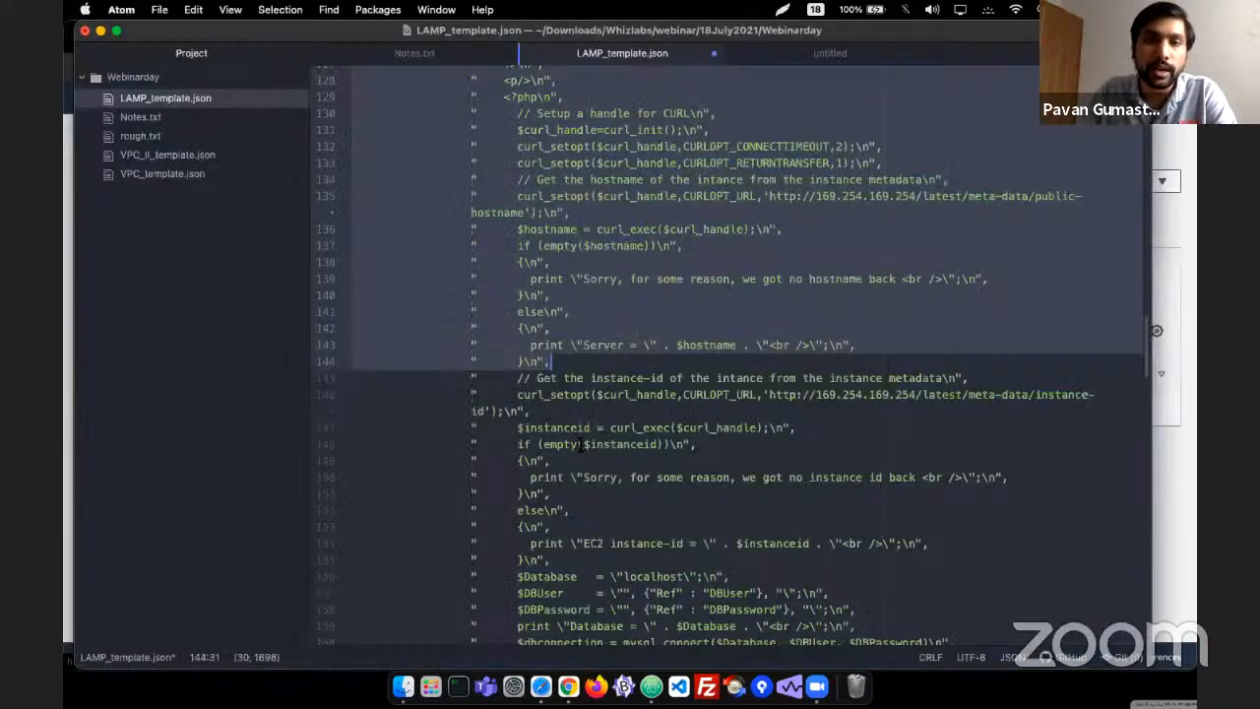
scroll(581, 445, down, 20)
click(425, 528)
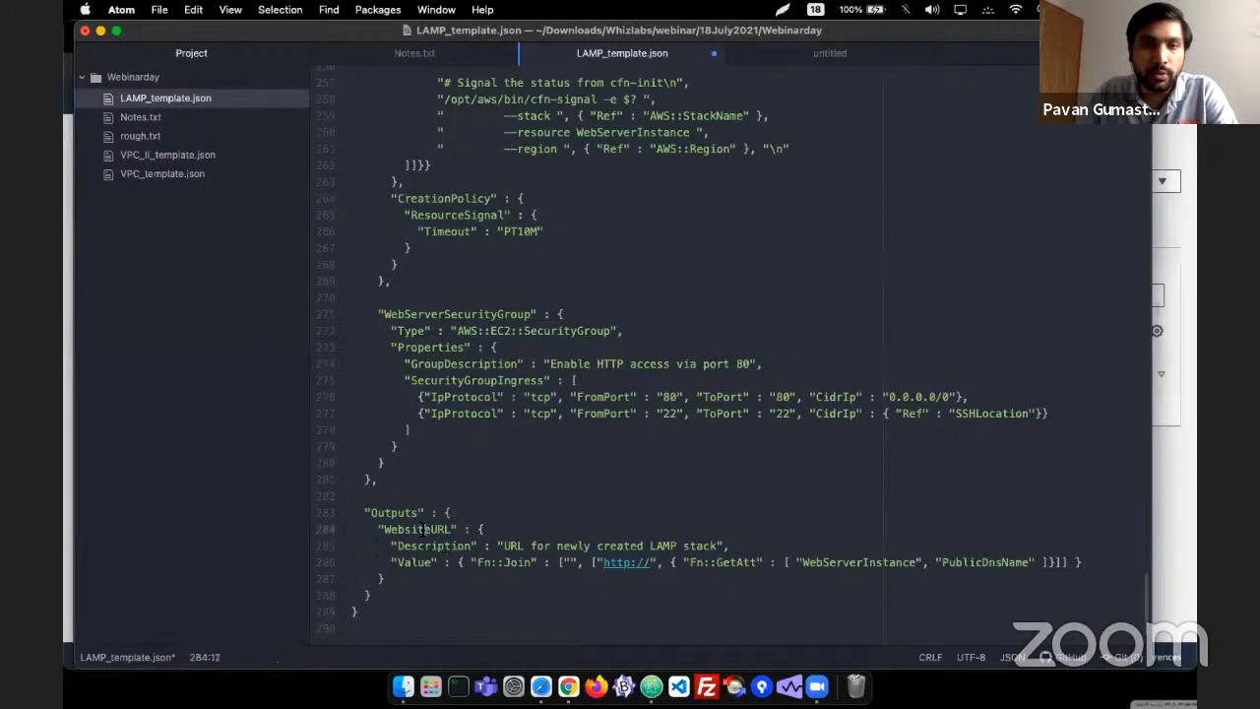
double_click(425, 529)
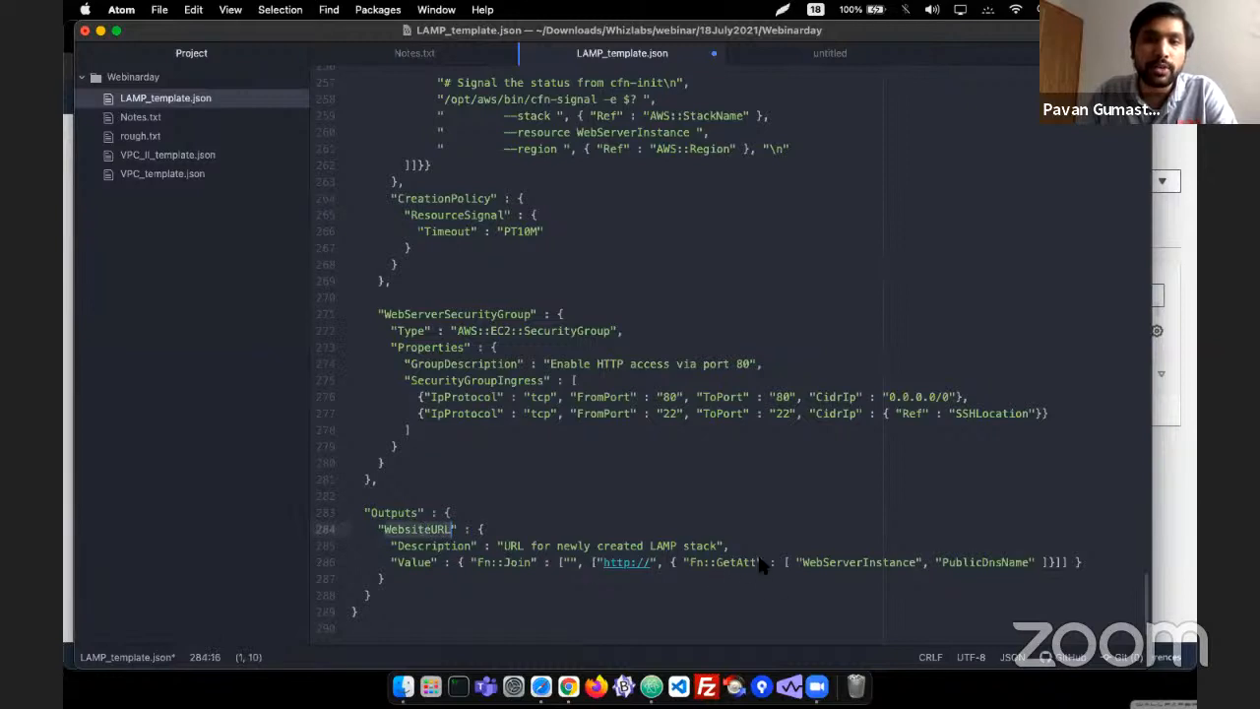
- Open the stack's WebsiteURL in Chrome and search LAMP_template.json in Atom for the page heading "Welcome to the AWS CloudFormation PHP Sample"
key(super+Tab)
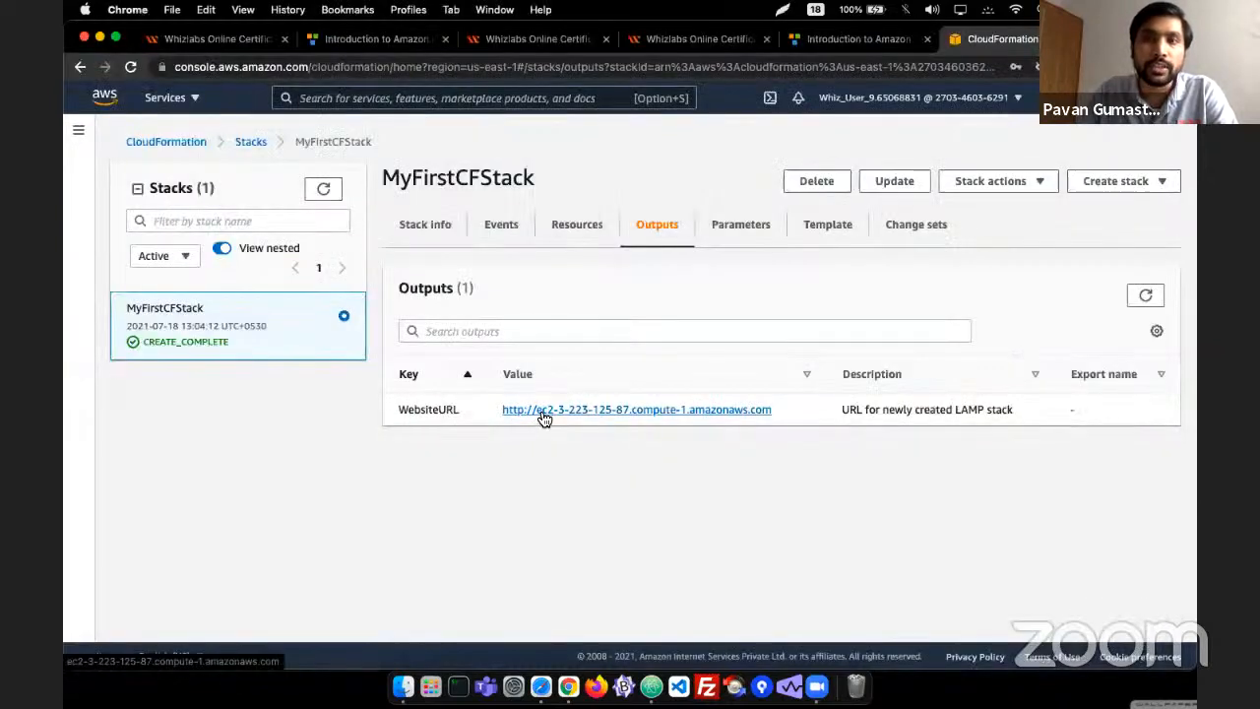
click(544, 419)
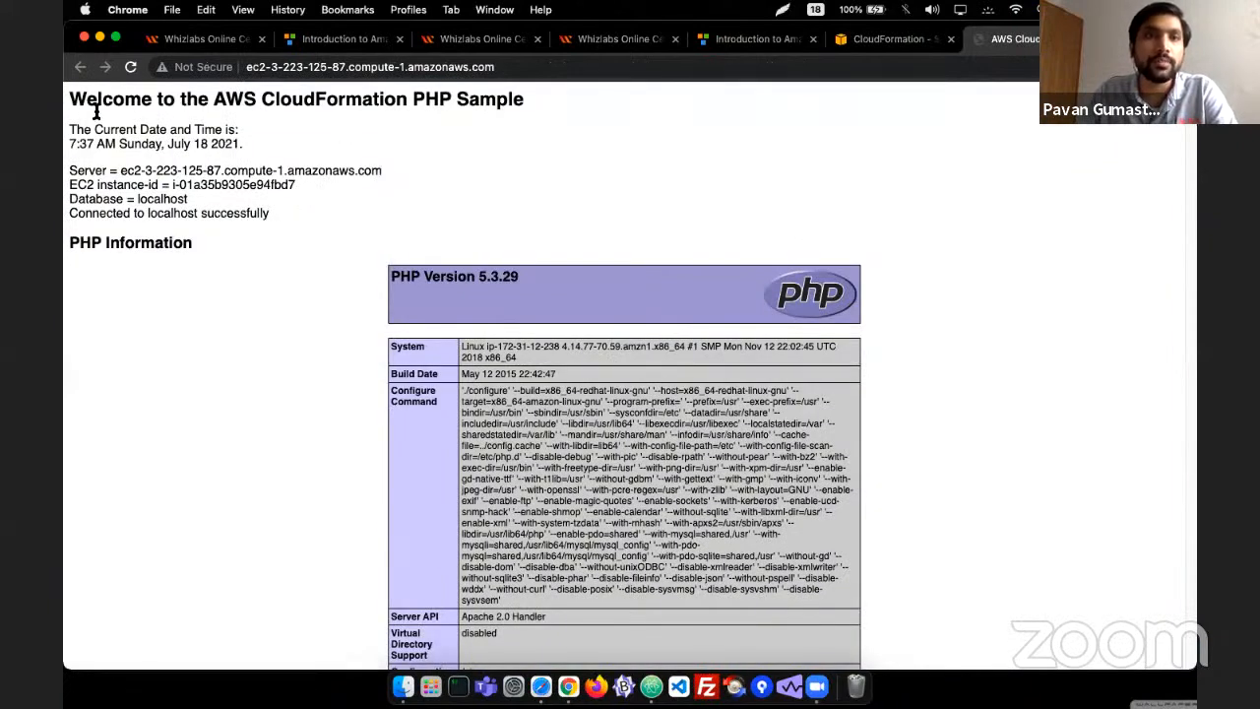
drag(69, 99, 518, 95)
key(super+c)
key(super+Tab)
key(super+f)
key(super+v)
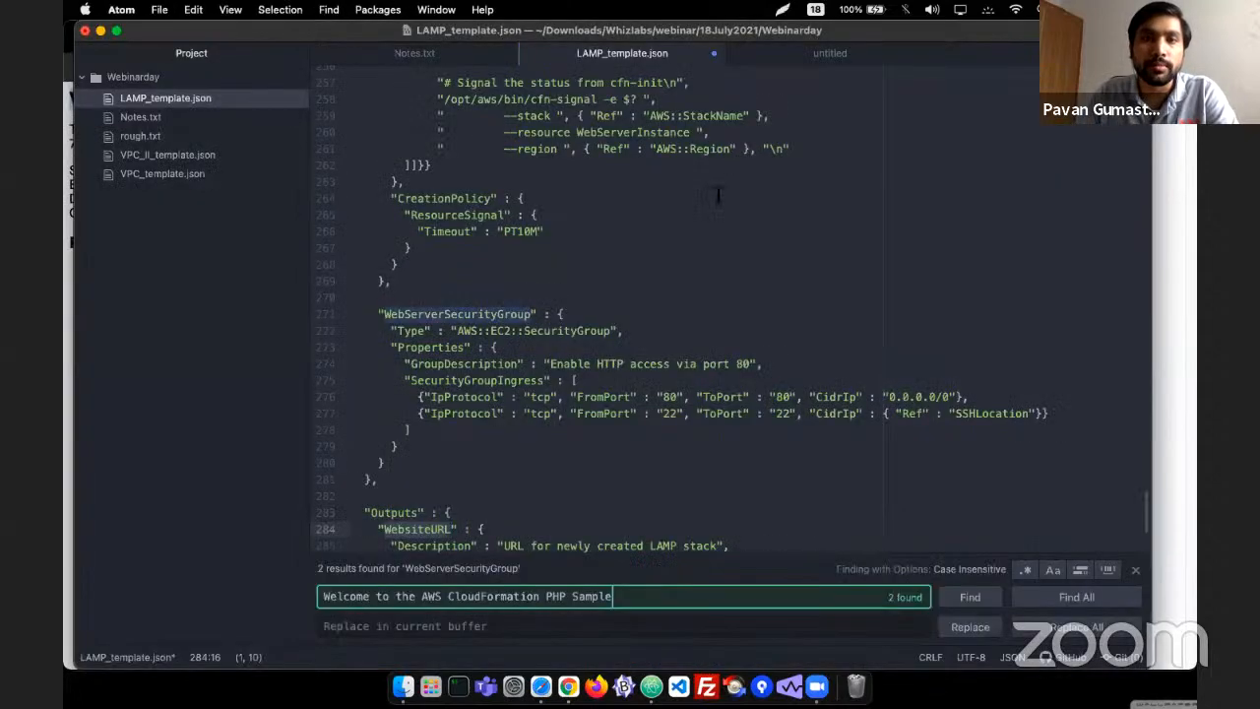
key(Return)
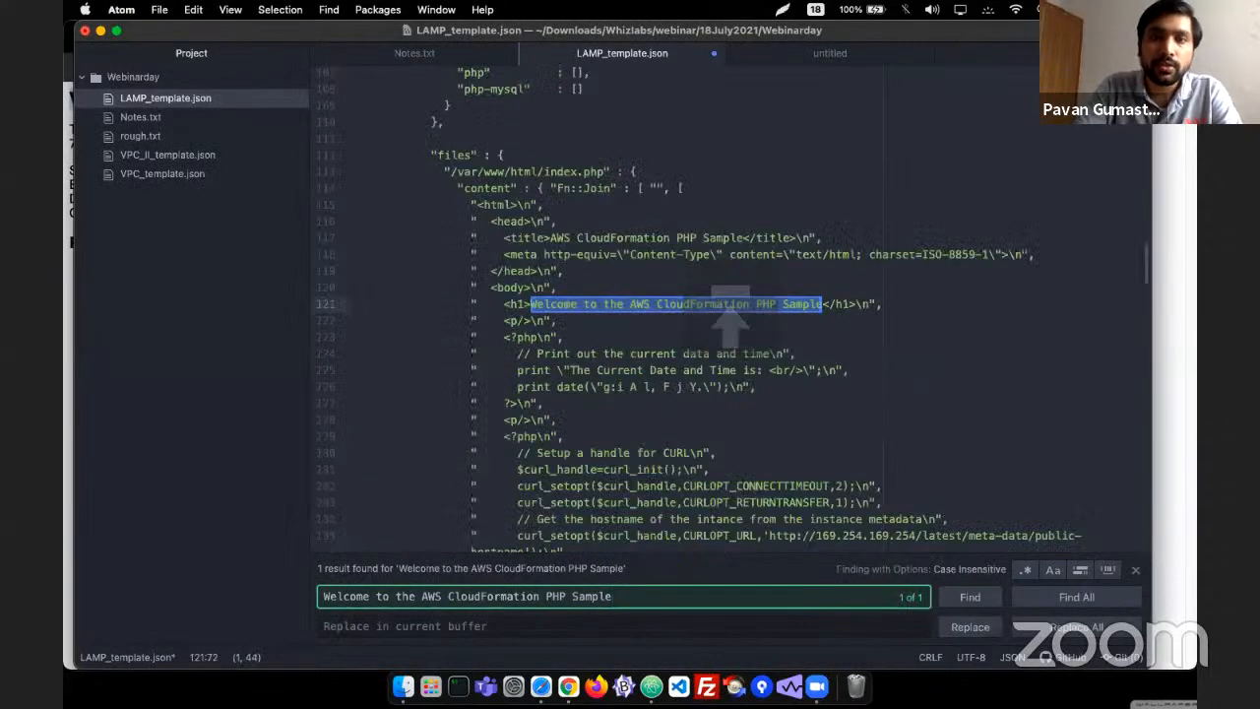
- Compare the "Welcome to the AWS CloudFormation PHP Sample" heading in LAMP_template.json in Atom with the website in Chrome, and save the template file
key(Escape)
click(654, 283)
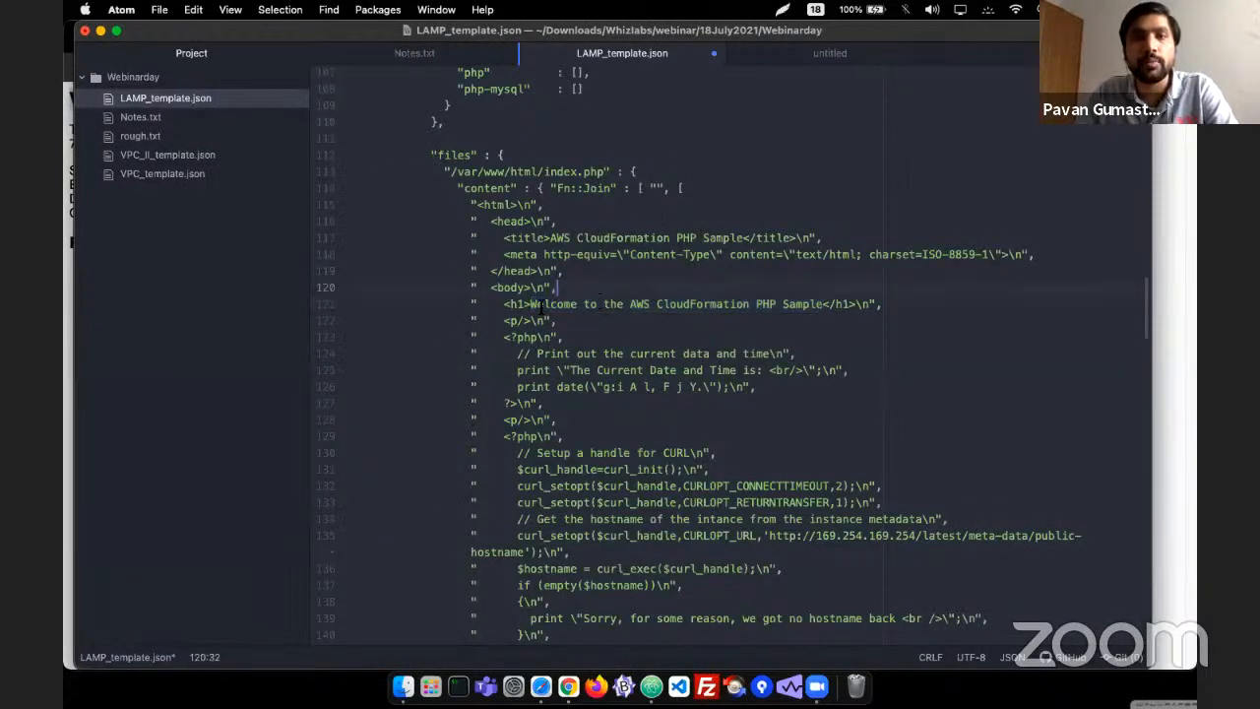
drag(531, 304, 755, 305)
key(super+Tab)
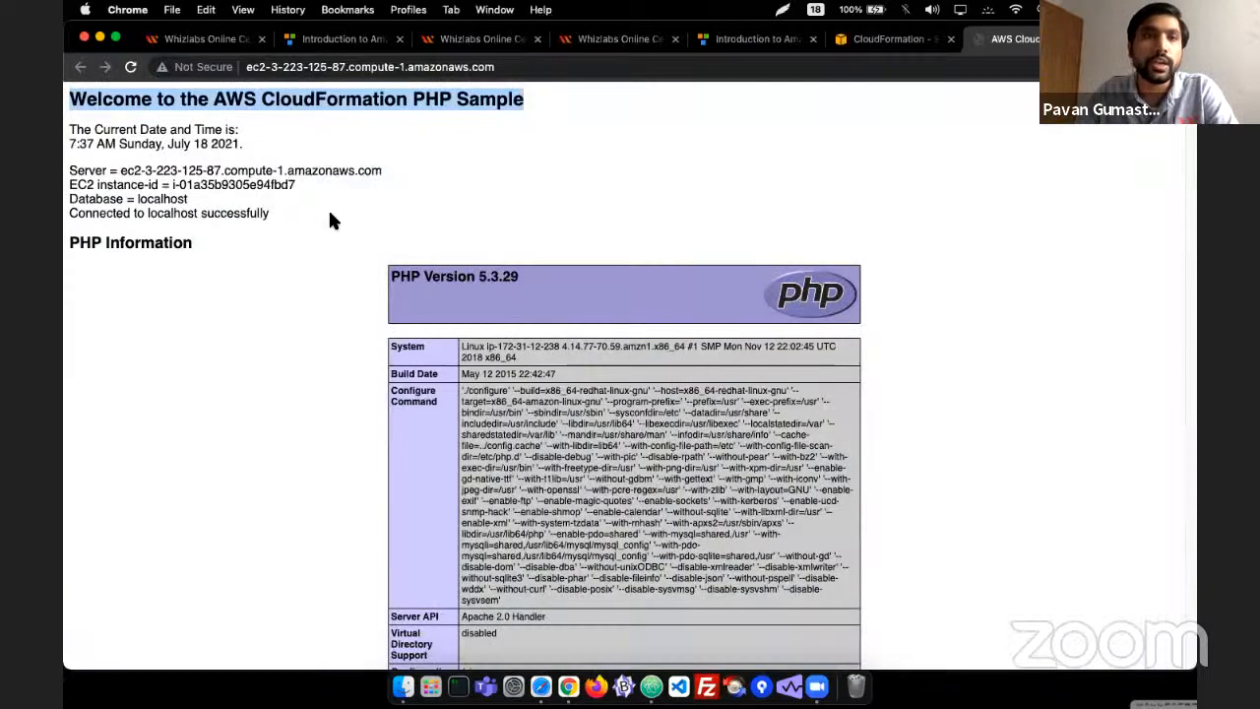
click(328, 208)
key(super+Tab)
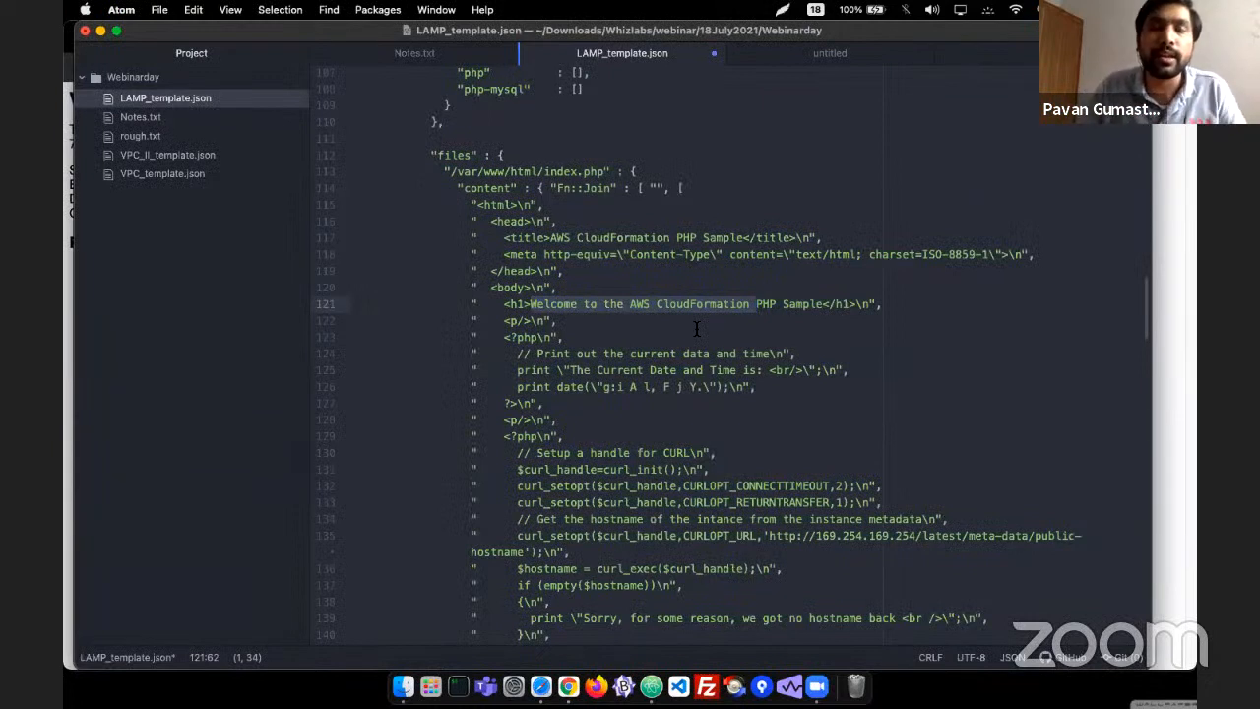
key(super+s)
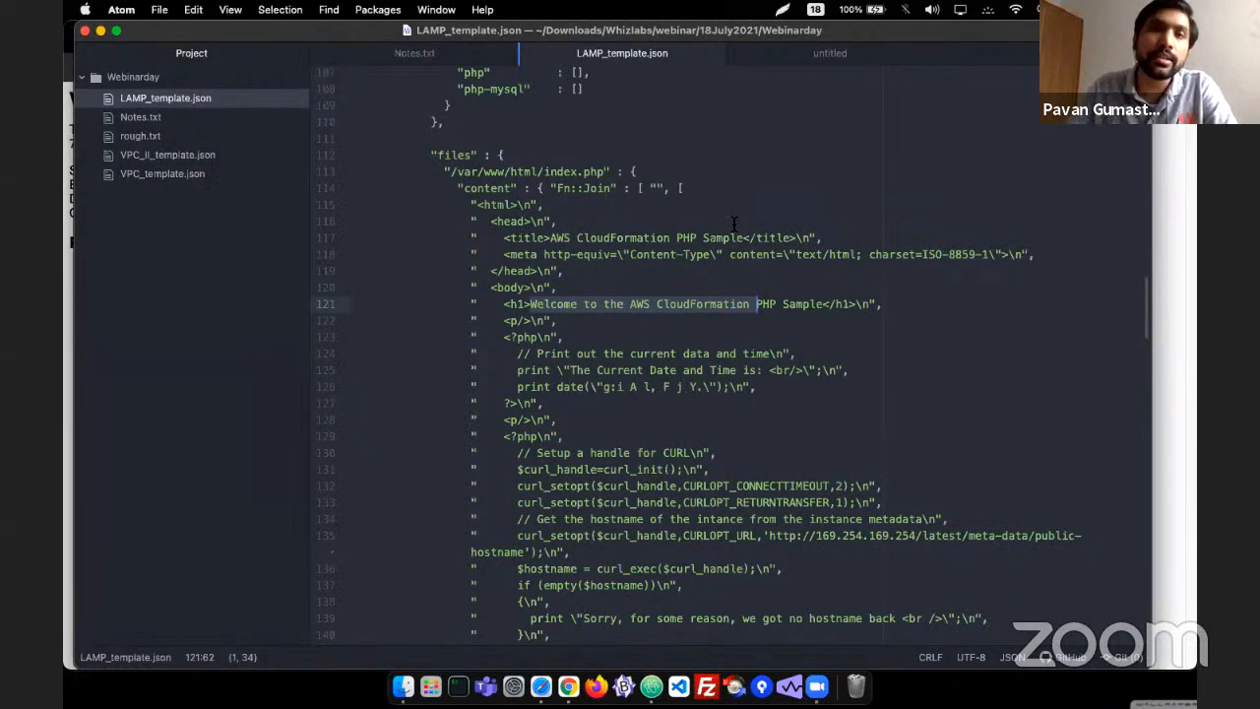
- Switch to Chrome, revisit MyFirstCFStack's outputs and close the PHP sample website
key(super+Tab)
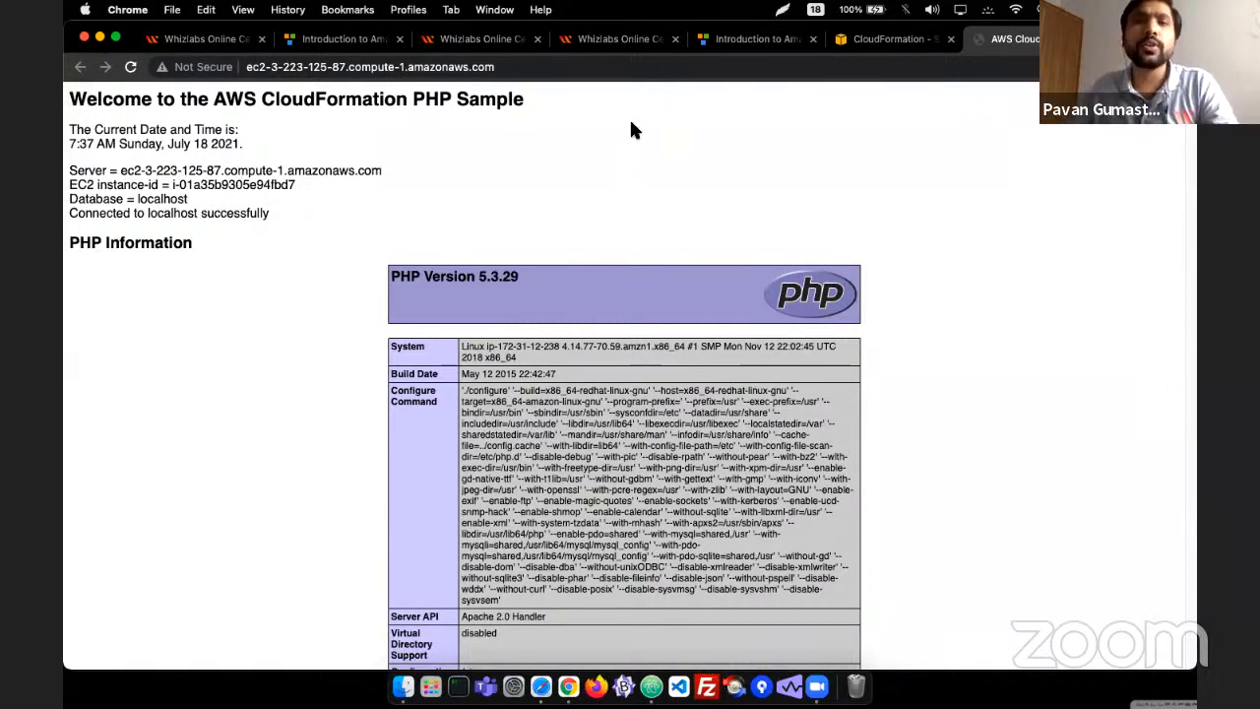
key(super+Tab)
key(super+Tab)
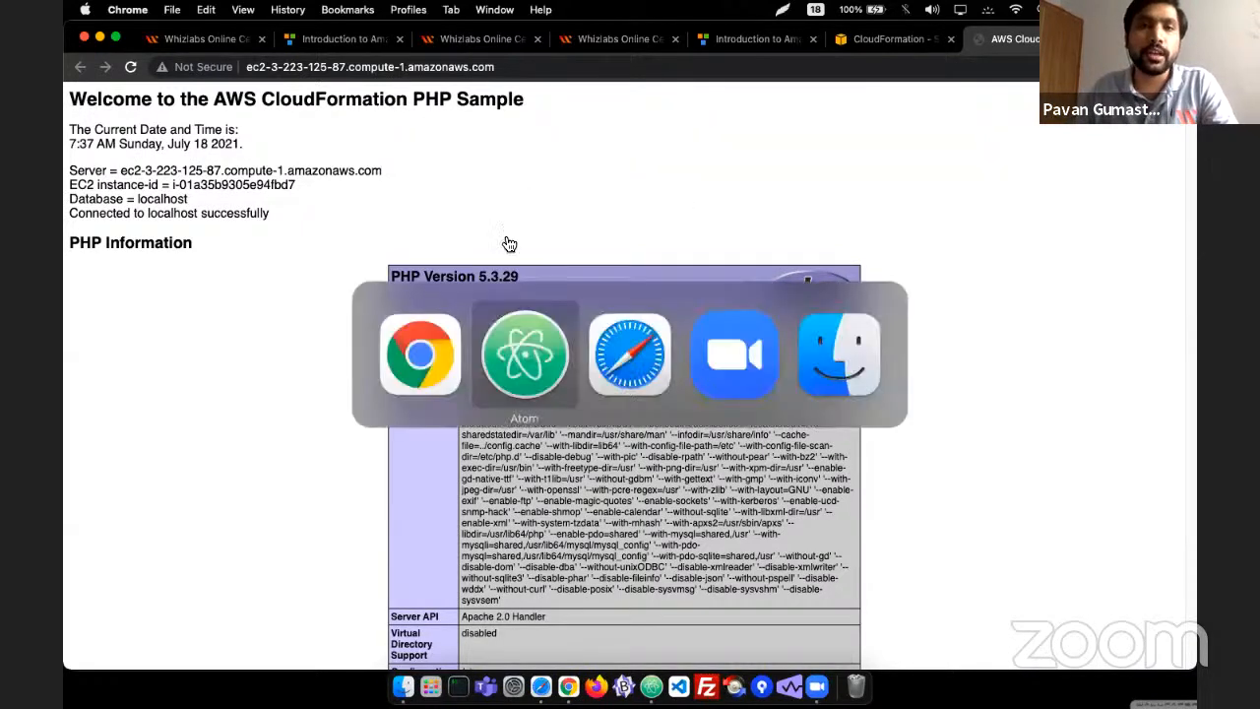
key(super+Tab)
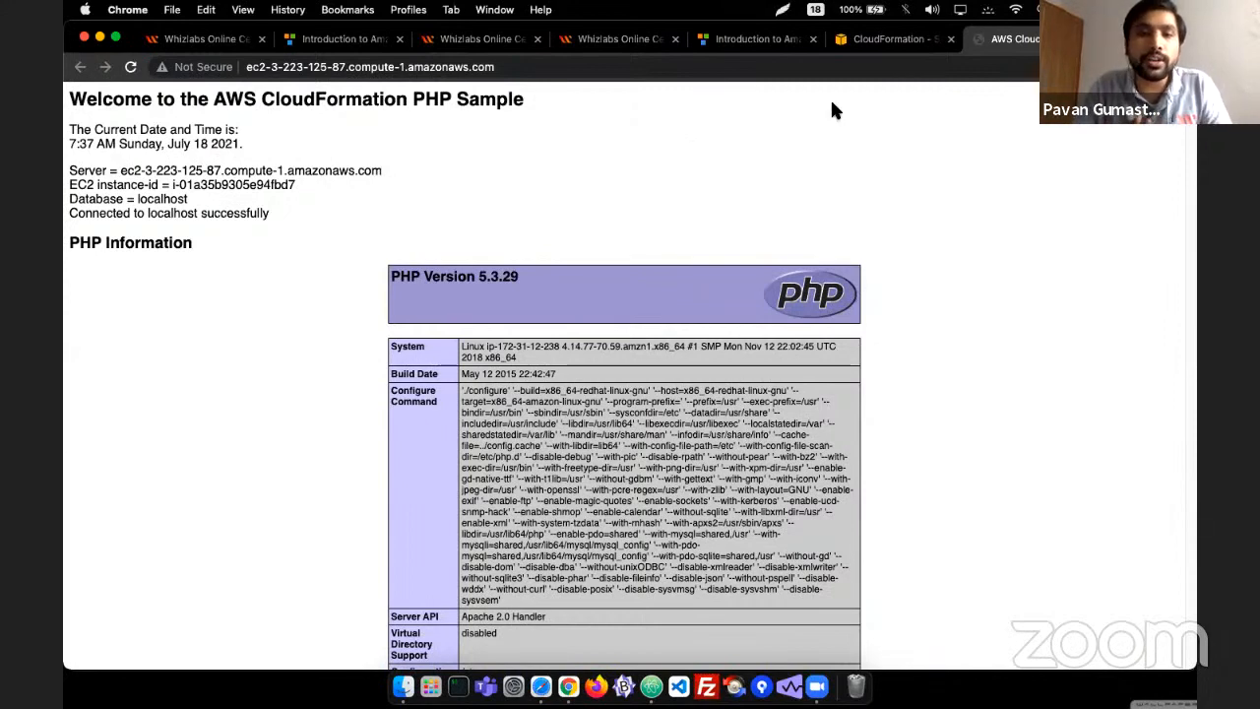
click(891, 42)
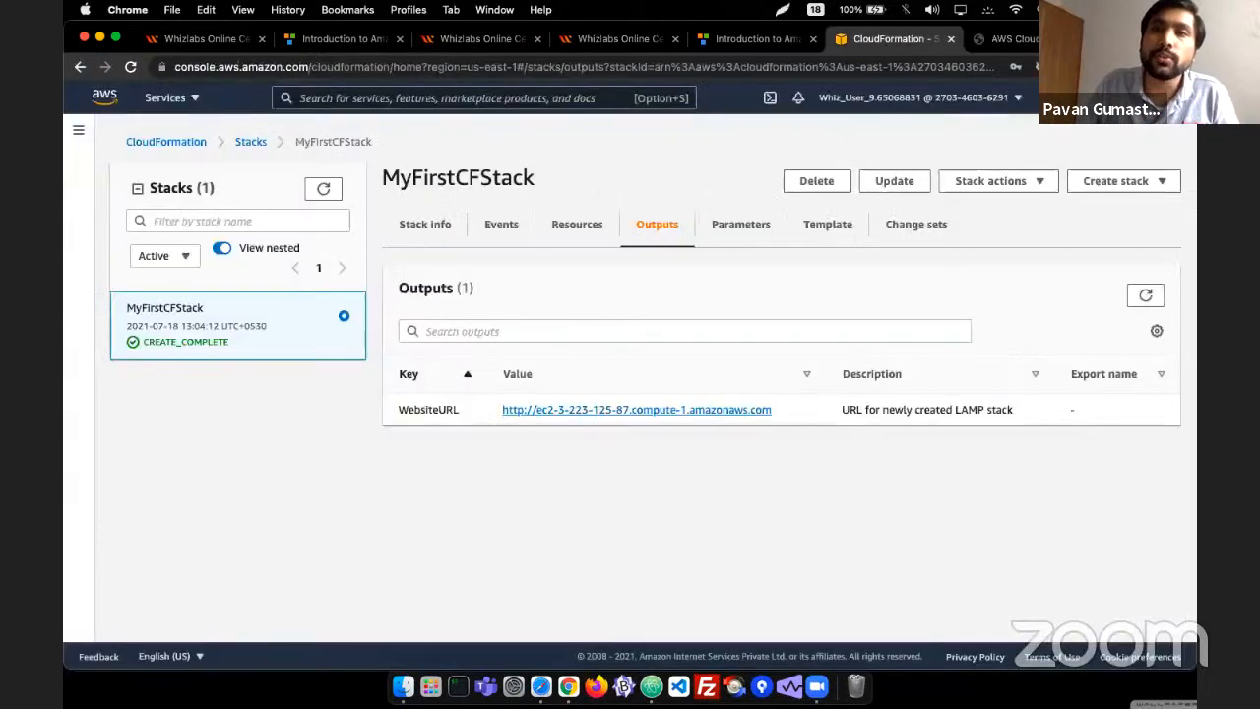
click(1006, 40)
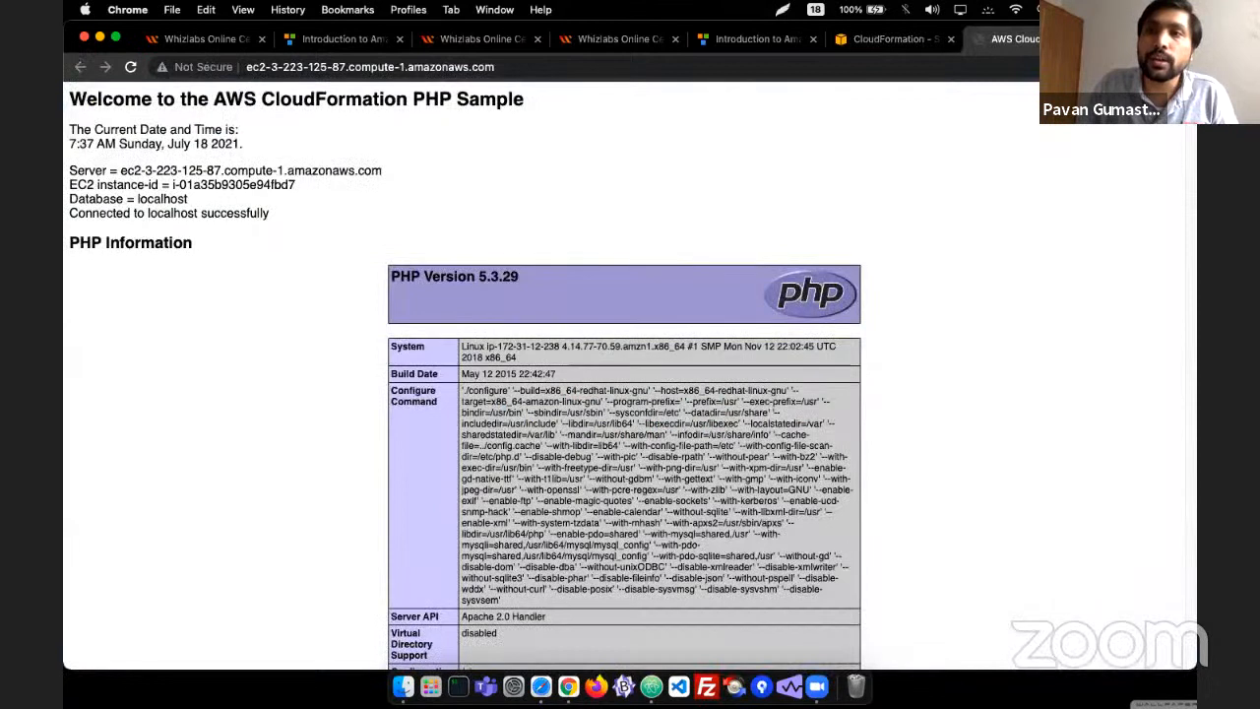
key(super+w)
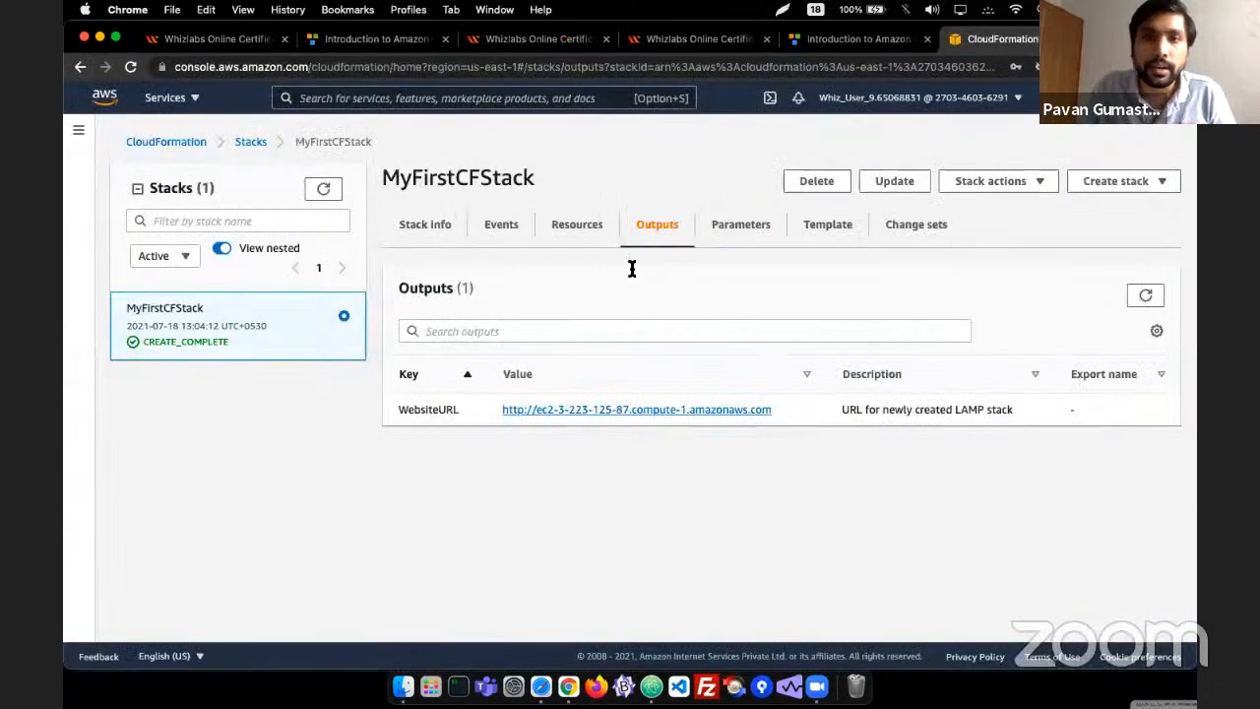
- Find the EC2 service, list its running instances and show the details of the MyCF instance
click(382, 99)
text(ec2)
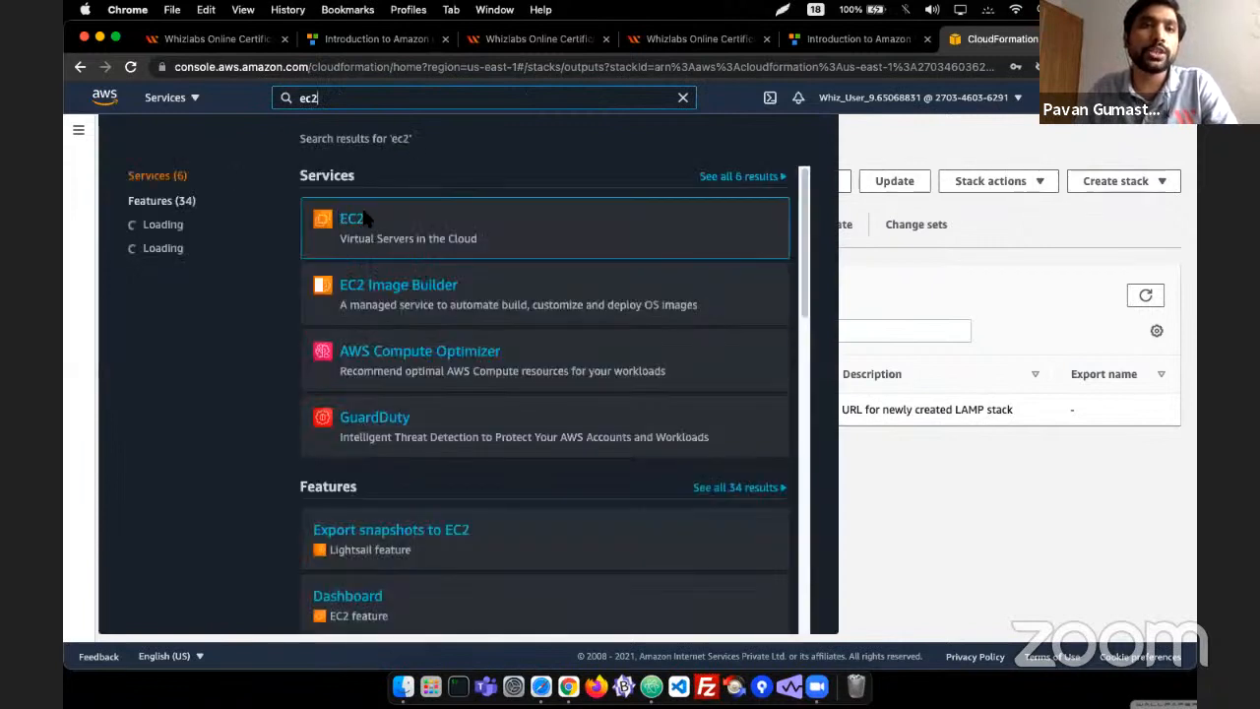
click(360, 228)
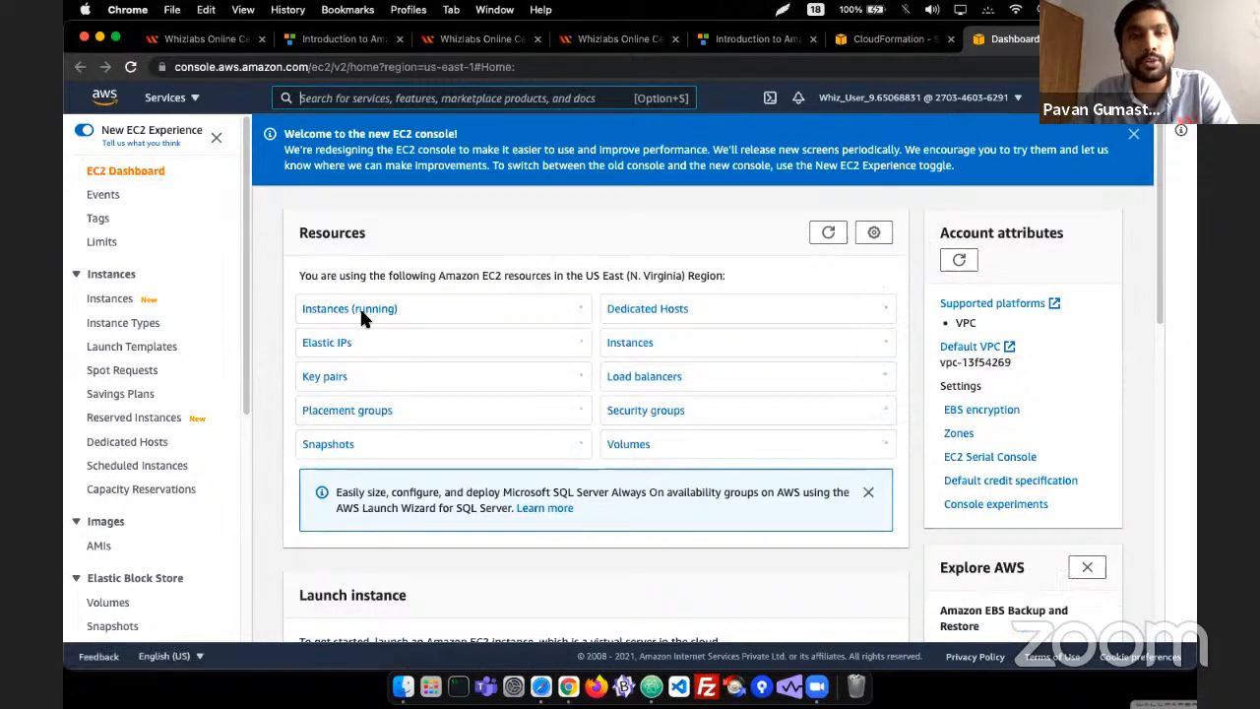
click(362, 311)
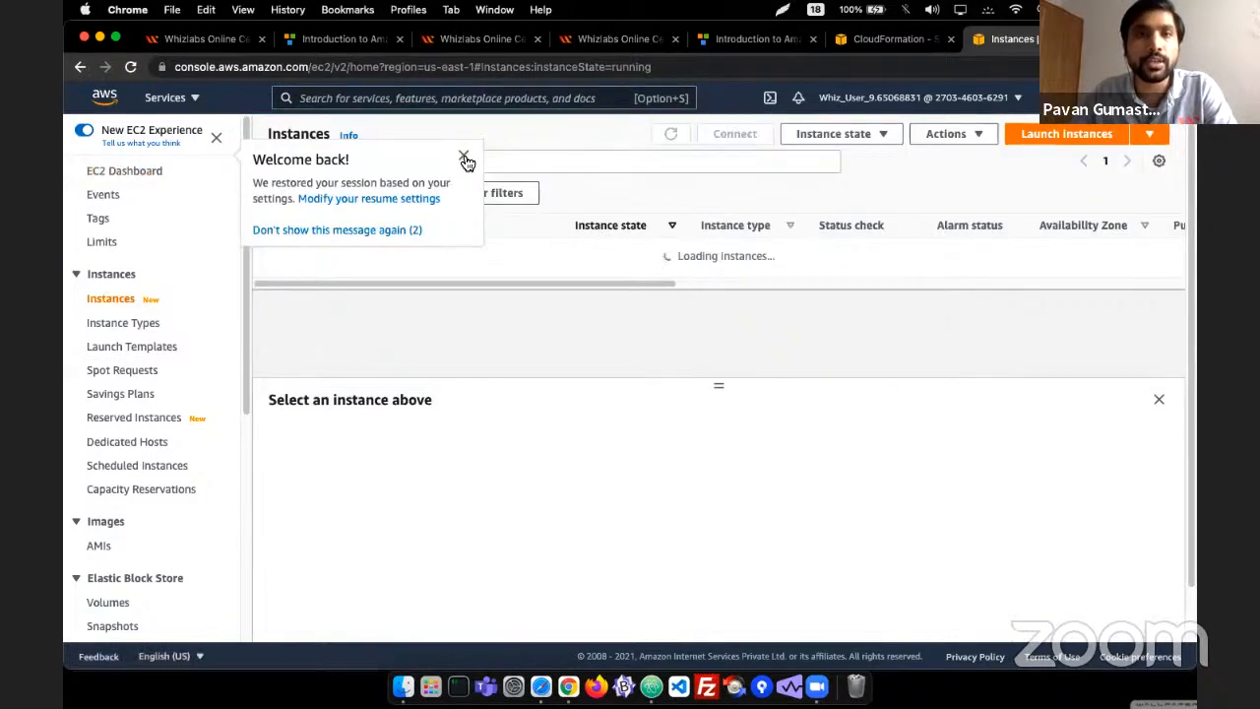
click(465, 160)
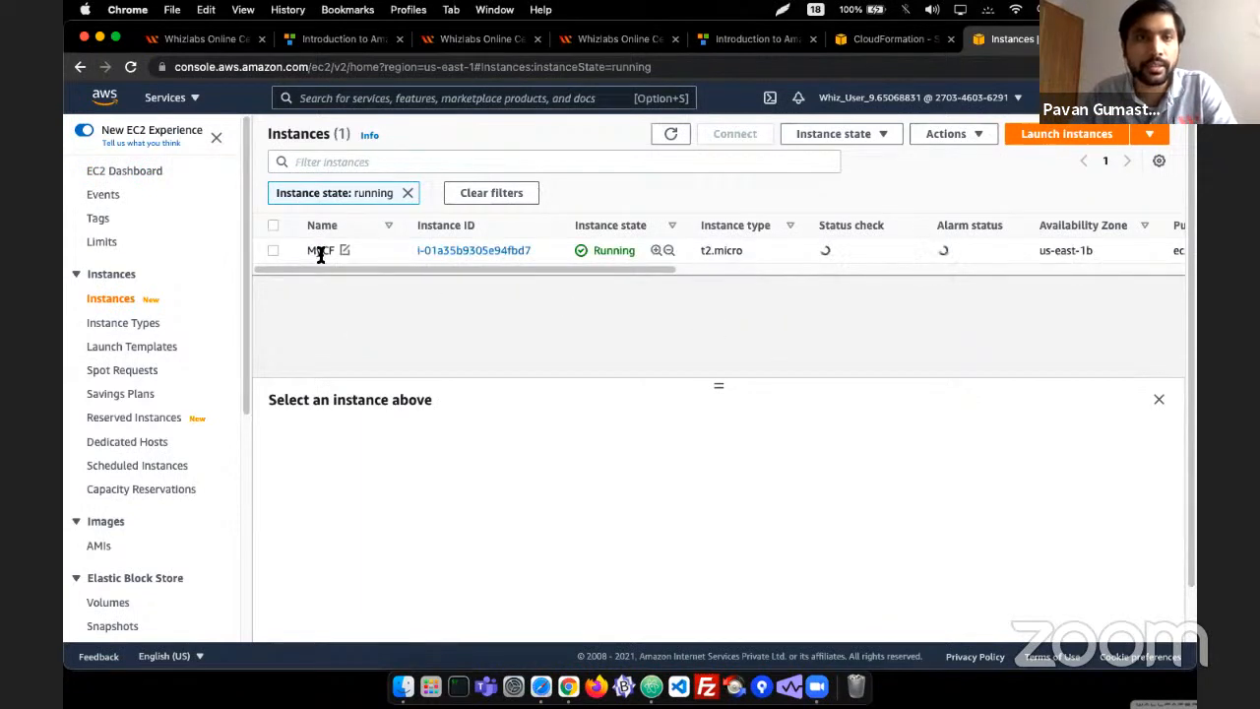
click(433, 258)
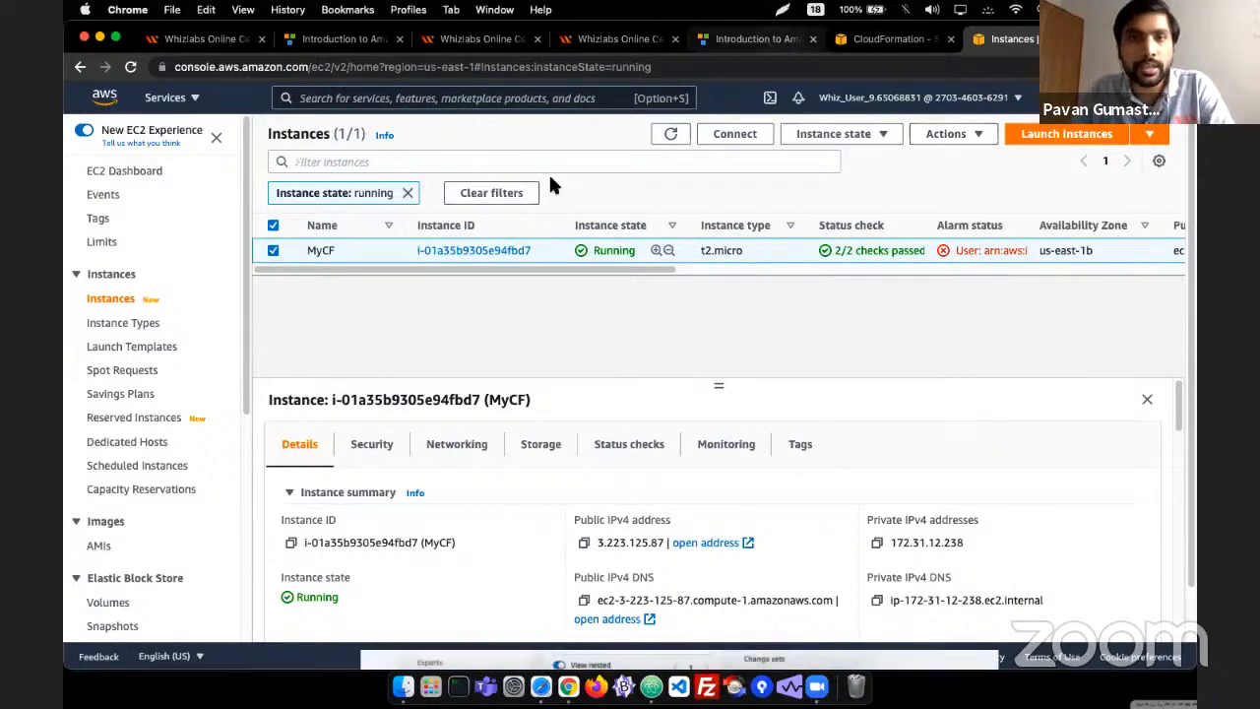
- Validate the Introduction to Amazon CloudFormation lab on the Whizlabs page and review the S3 and CloudFormation results in the validation report
click(758, 39)
click(211, 323)
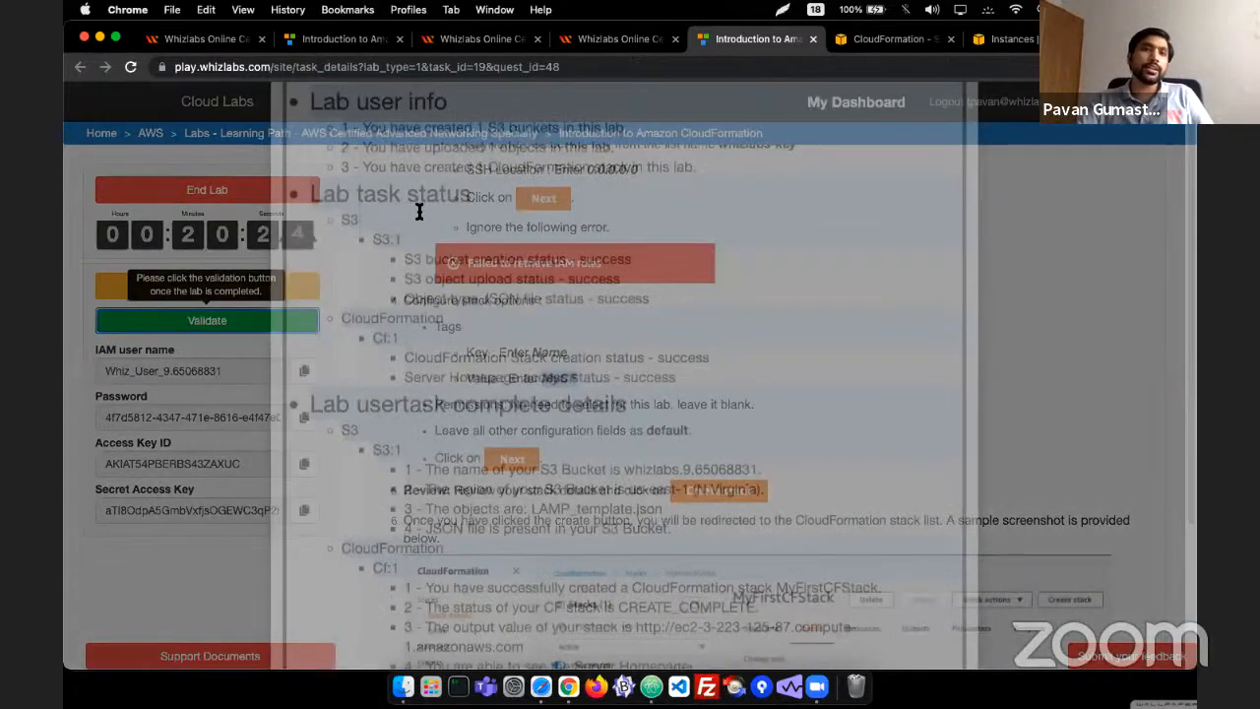
double_click(419, 209)
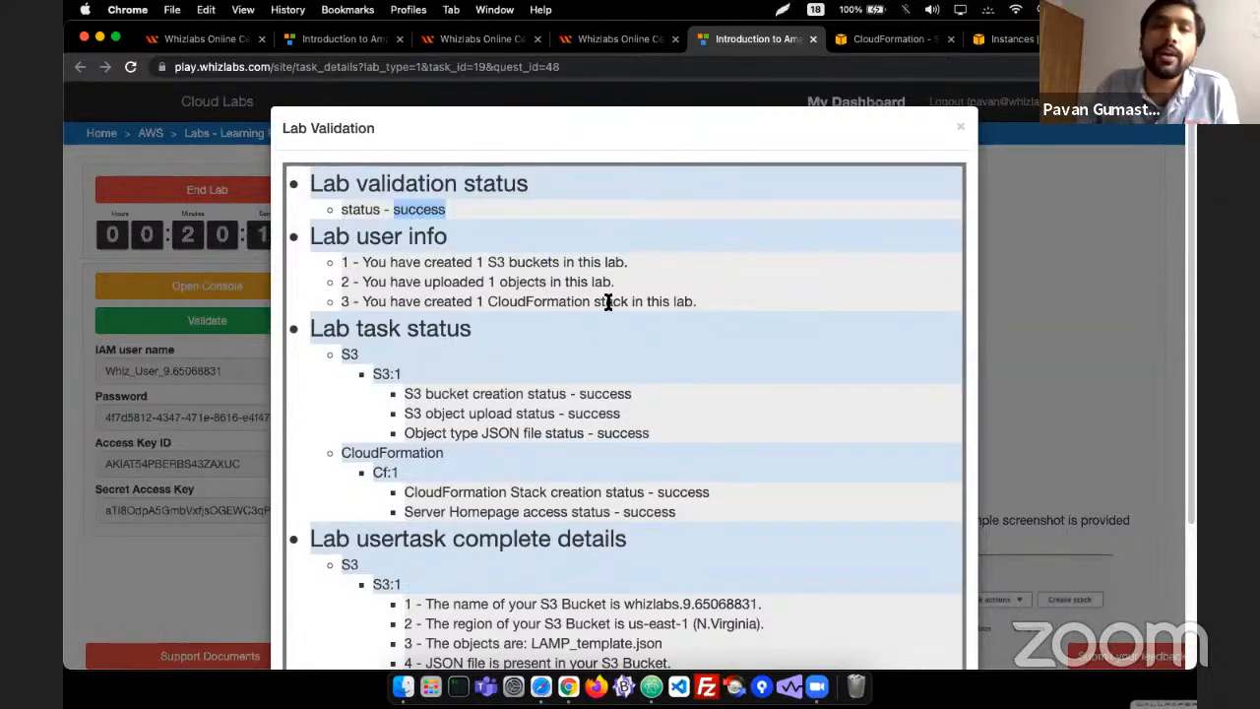
click(555, 300)
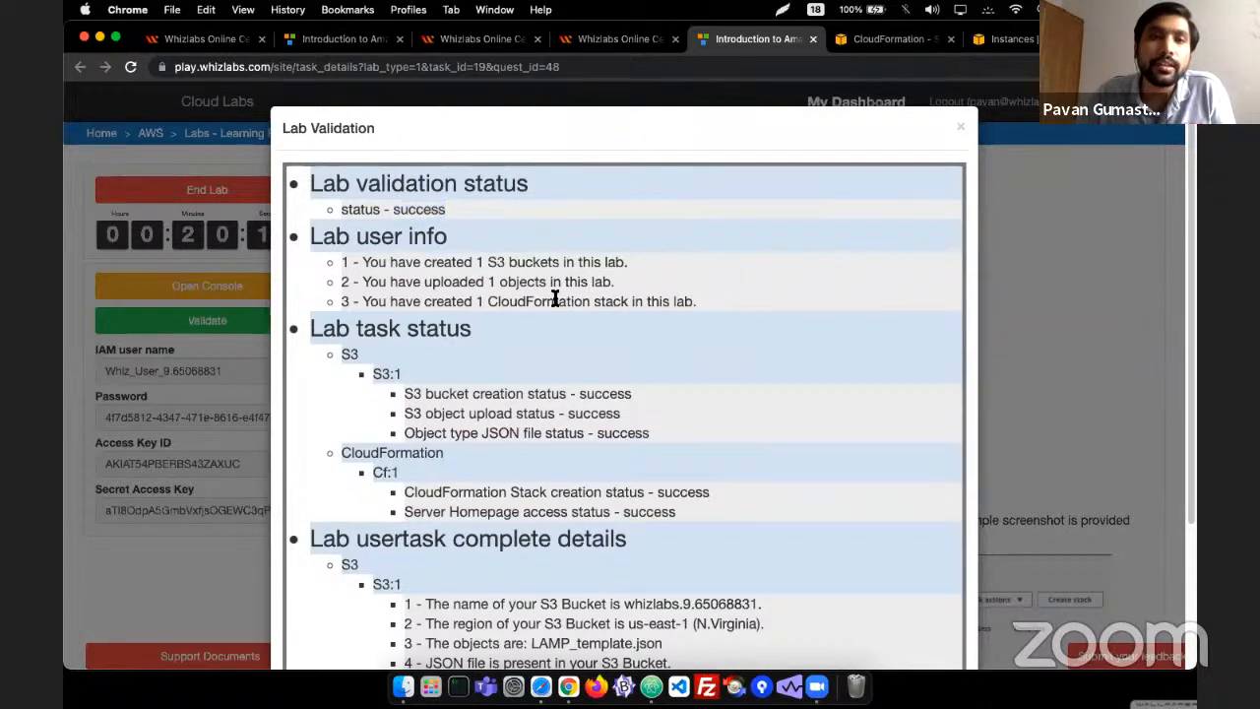
drag(555, 299, 341, 262)
drag(467, 301, 571, 301)
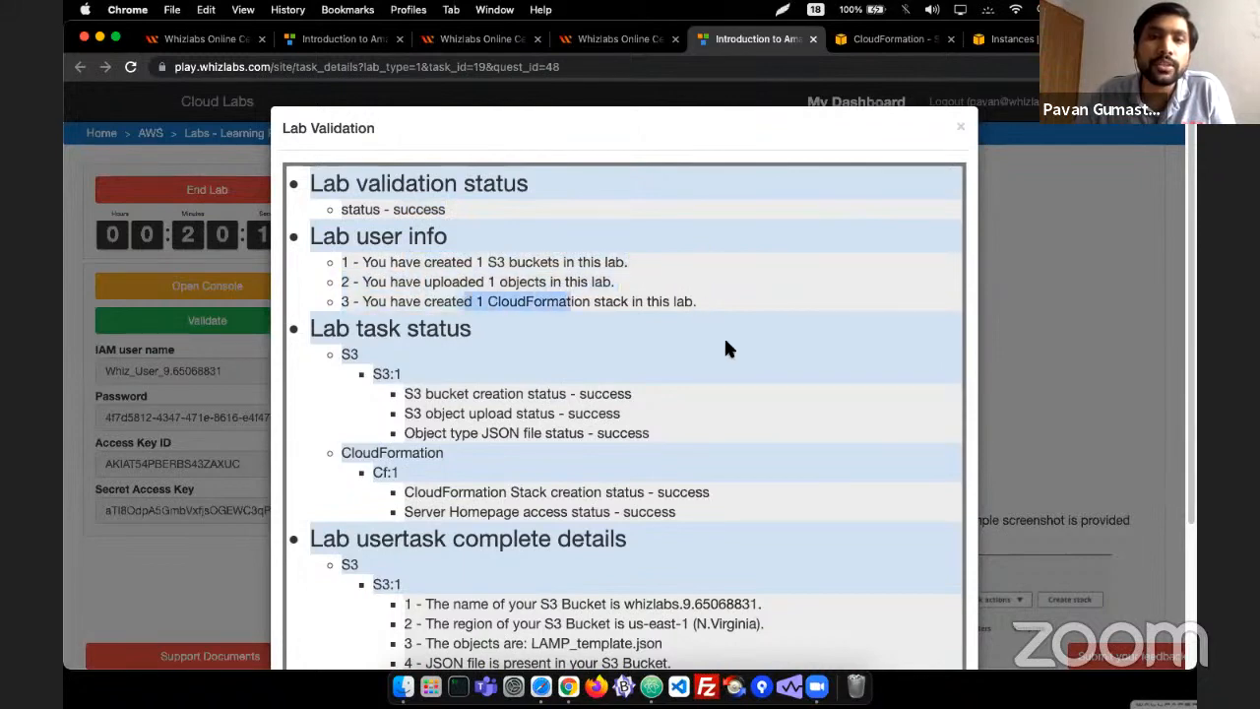
scroll(723, 349, down, 4)
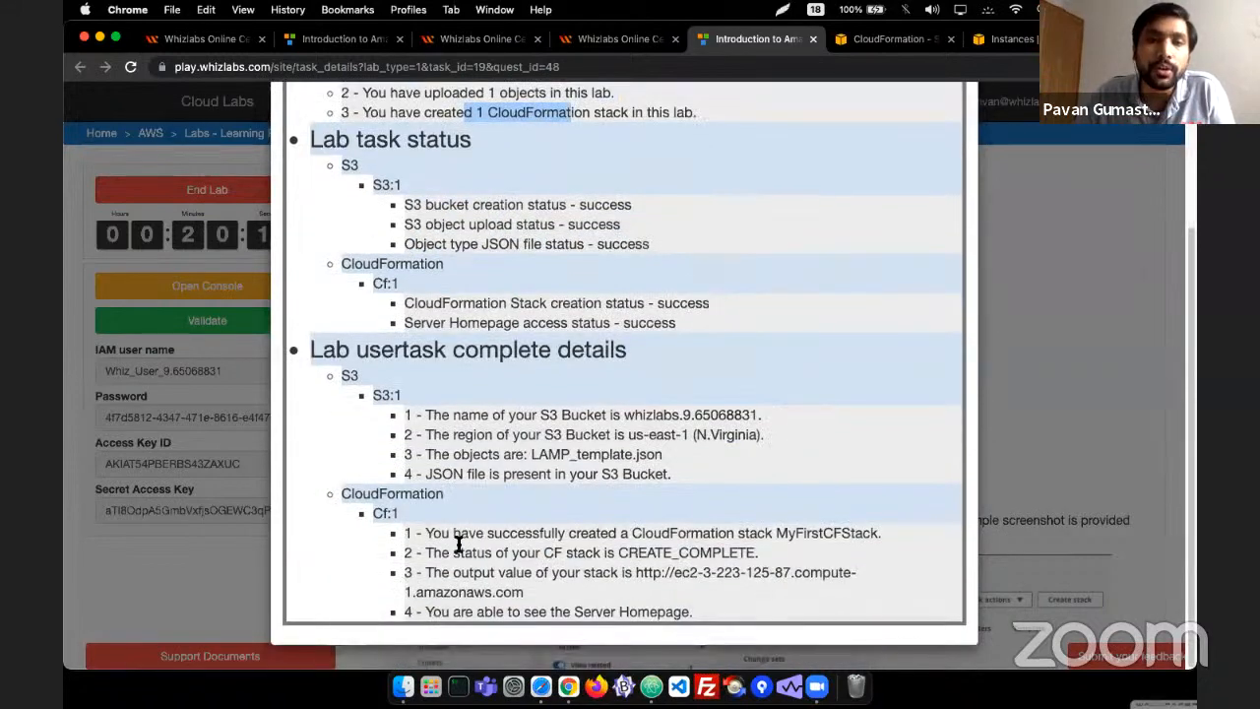
drag(448, 536, 576, 611)
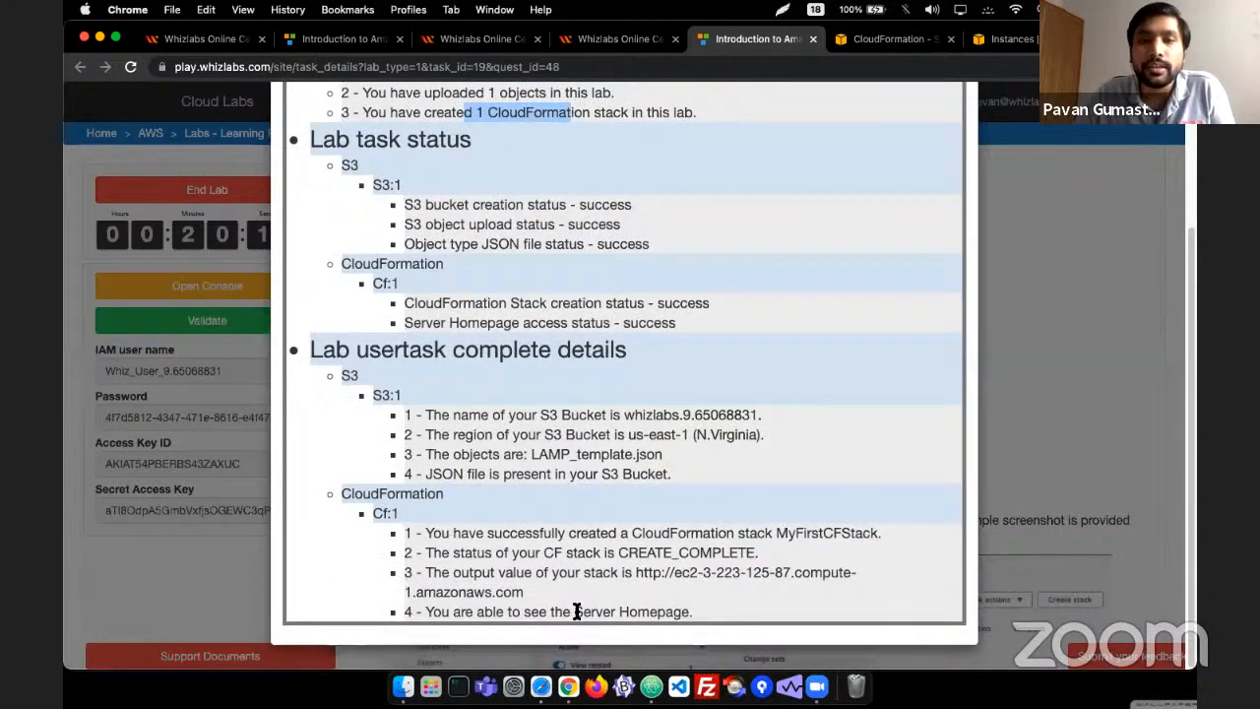
click(1019, 320)
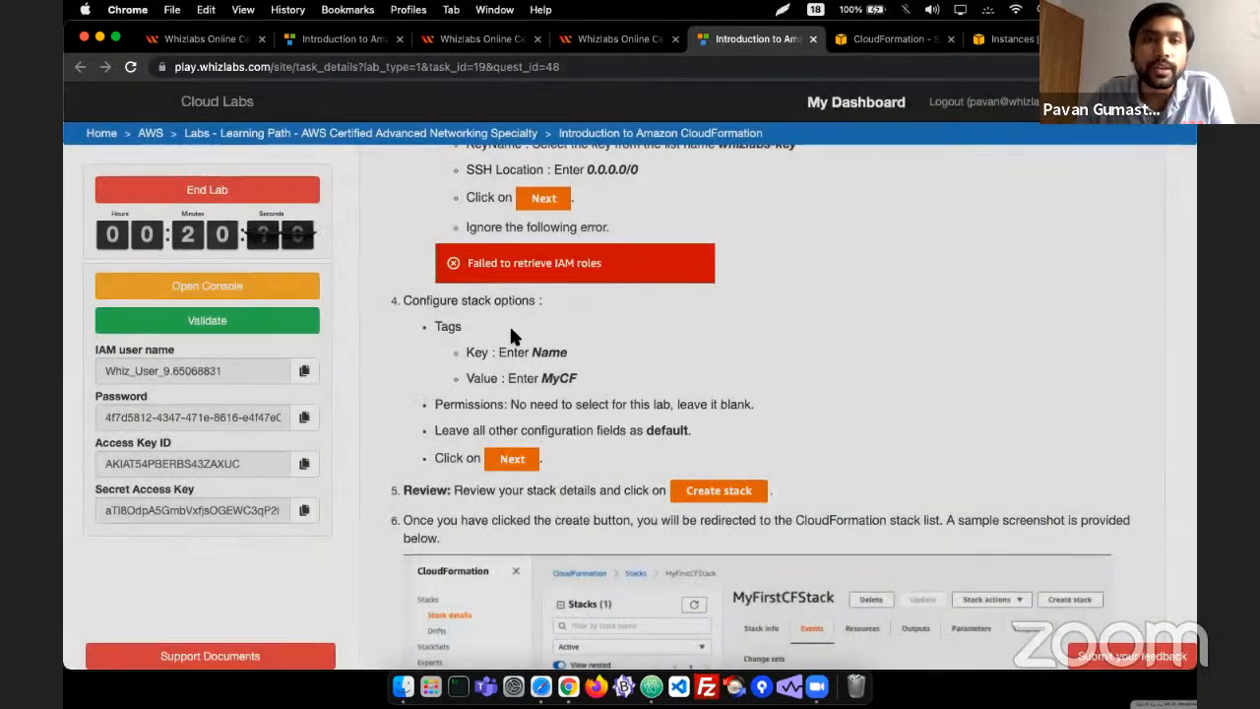
- End the Introduction to Amazon CloudFormation lab
scroll(507, 324, up, 6)
scroll(501, 340, up, 10)
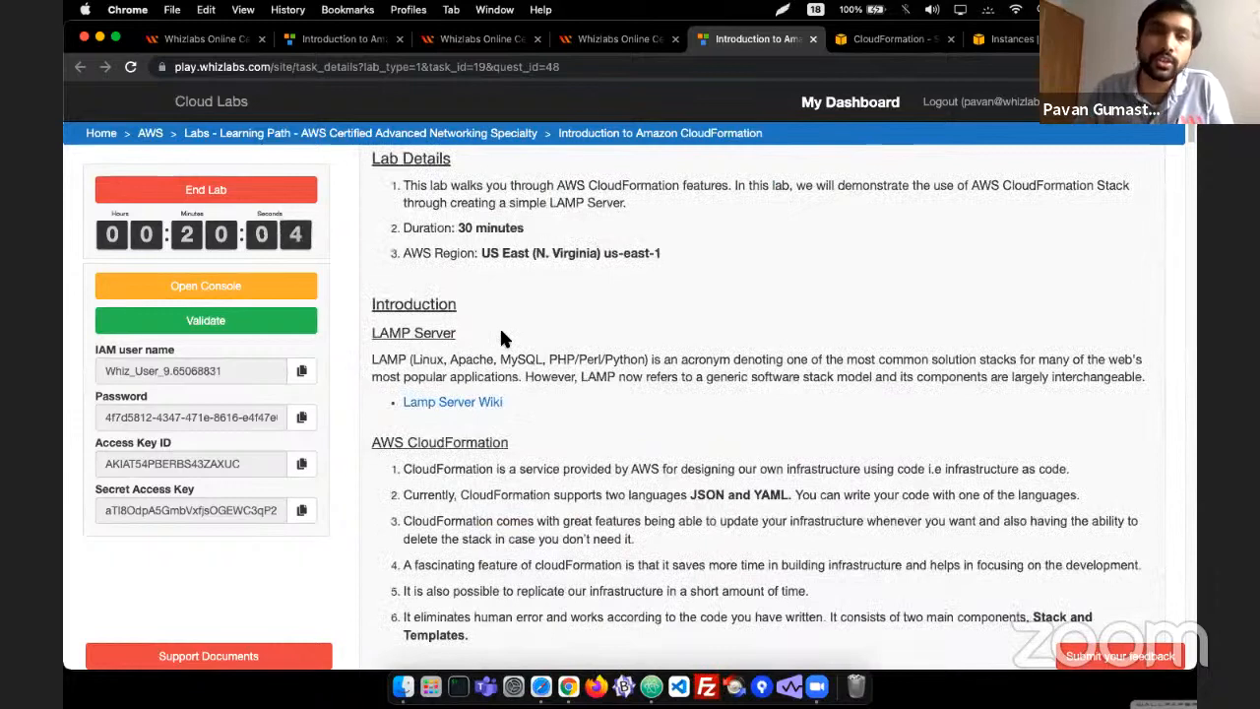
scroll(536, 325, up, 1)
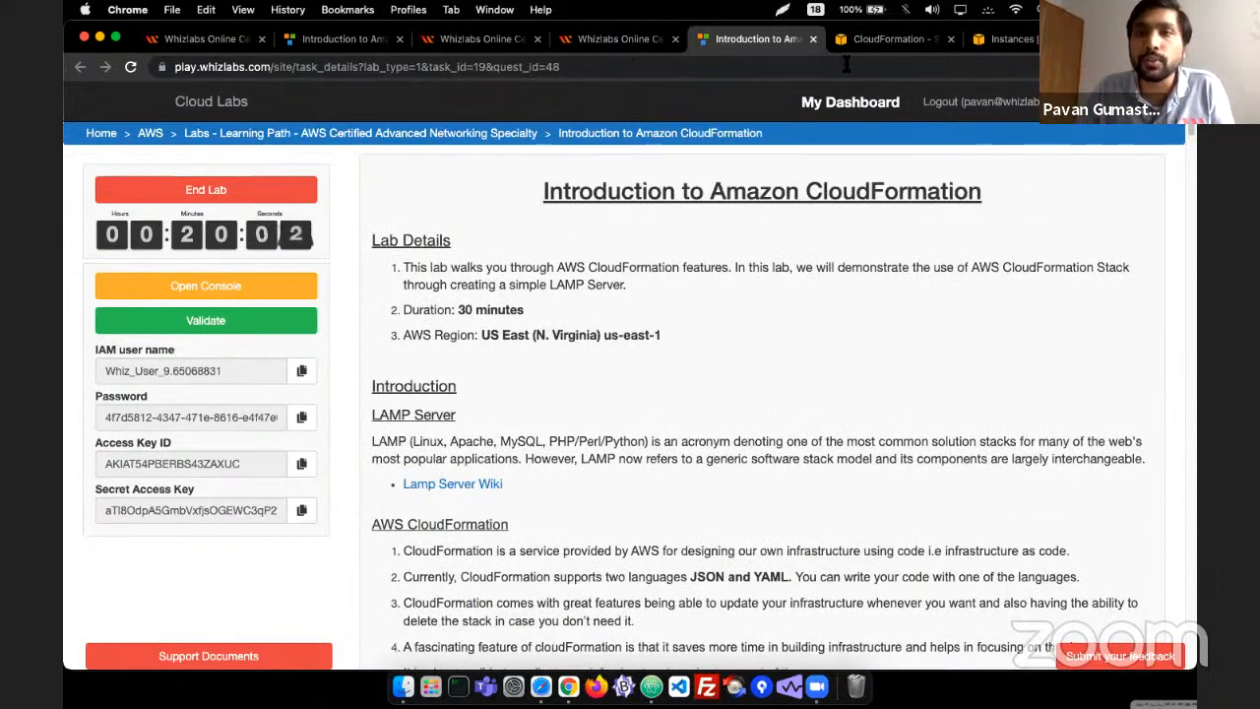
click(896, 38)
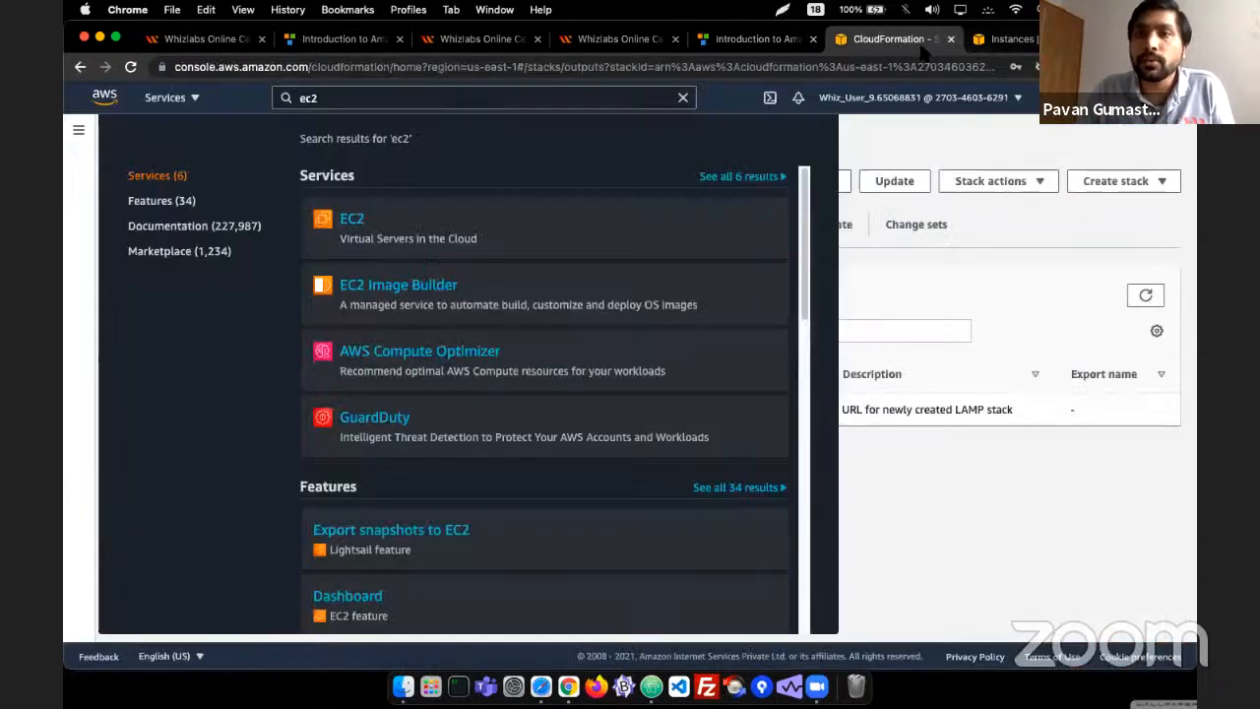
click(780, 40)
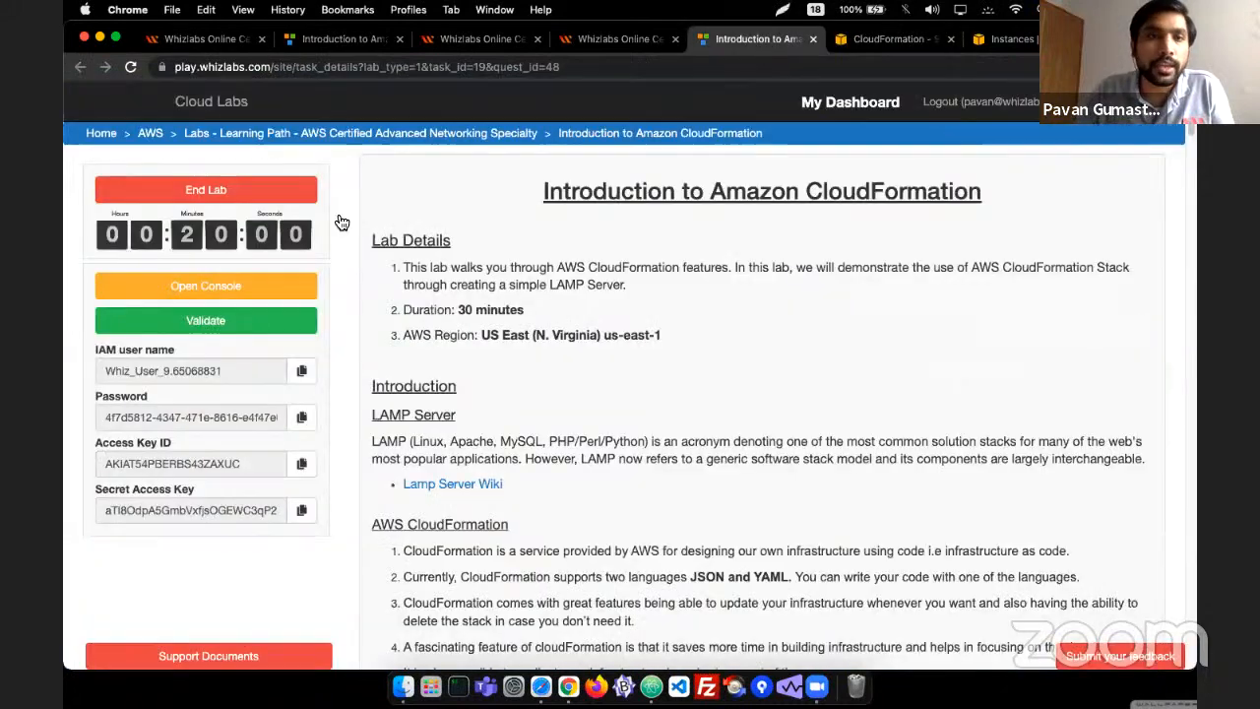
click(271, 193)
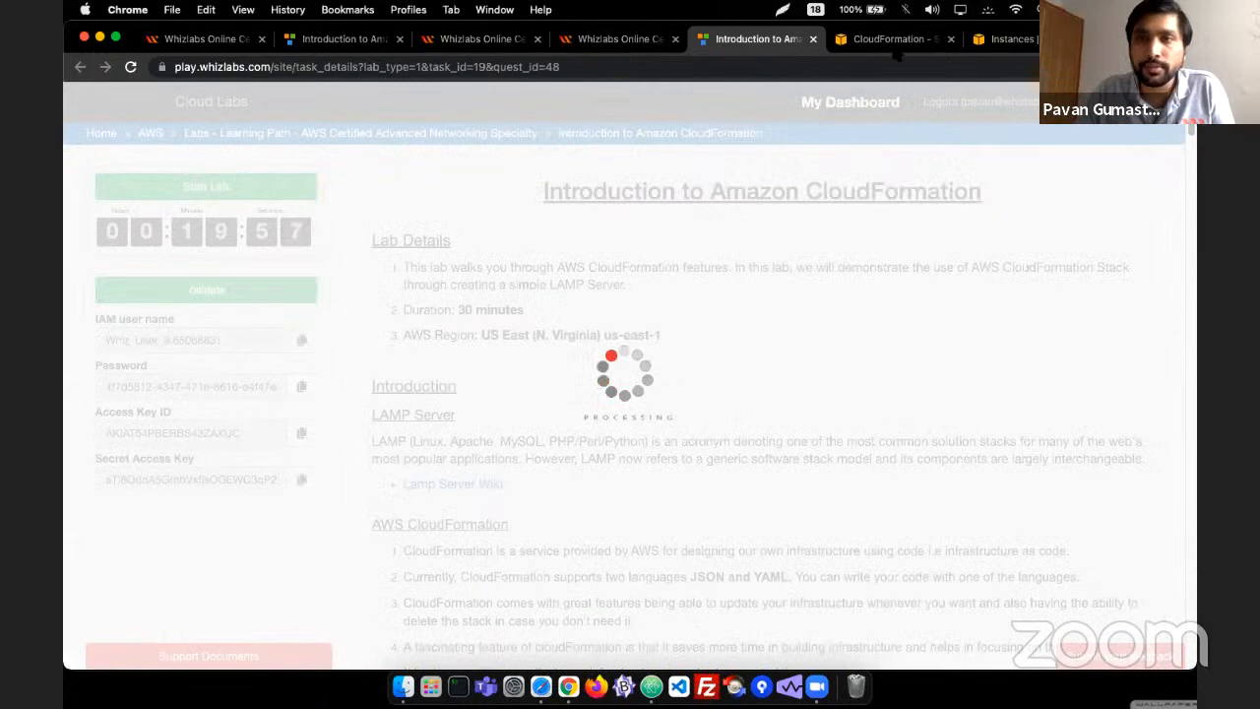
- Close the CloudFormation and EC2 console pages and return to the lab page being ended
click(945, 39)
click(952, 39)
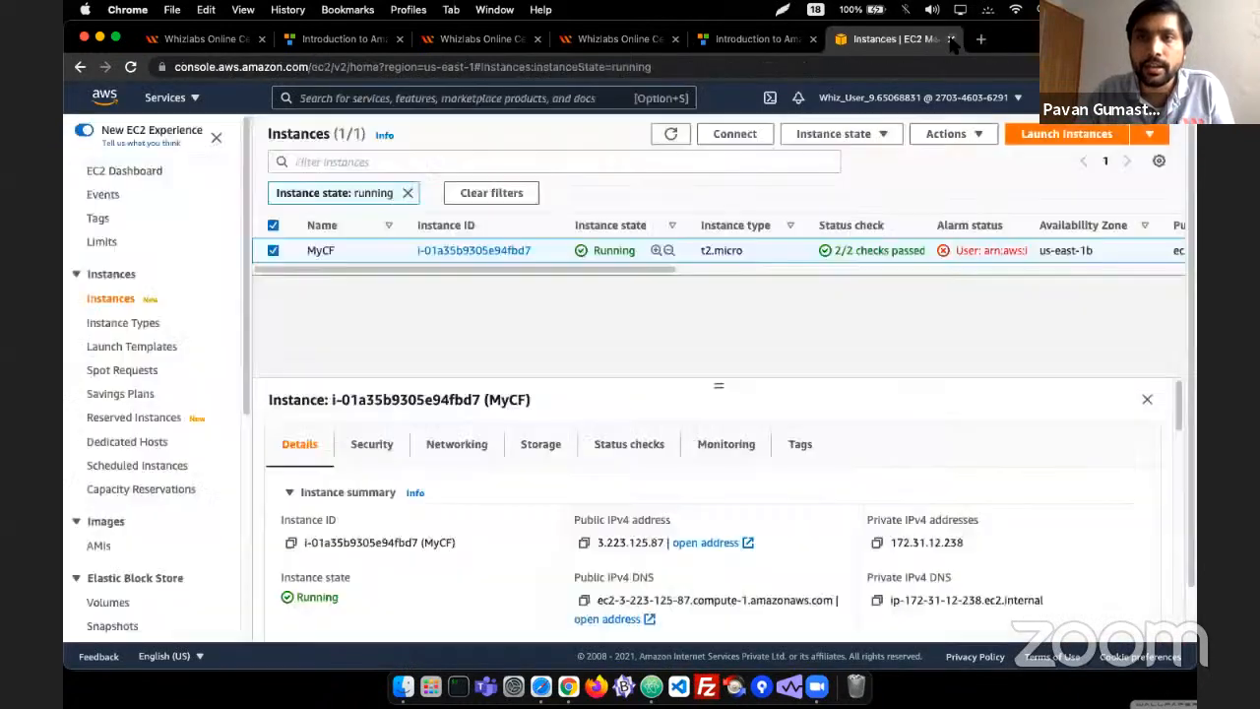
key(super+w)
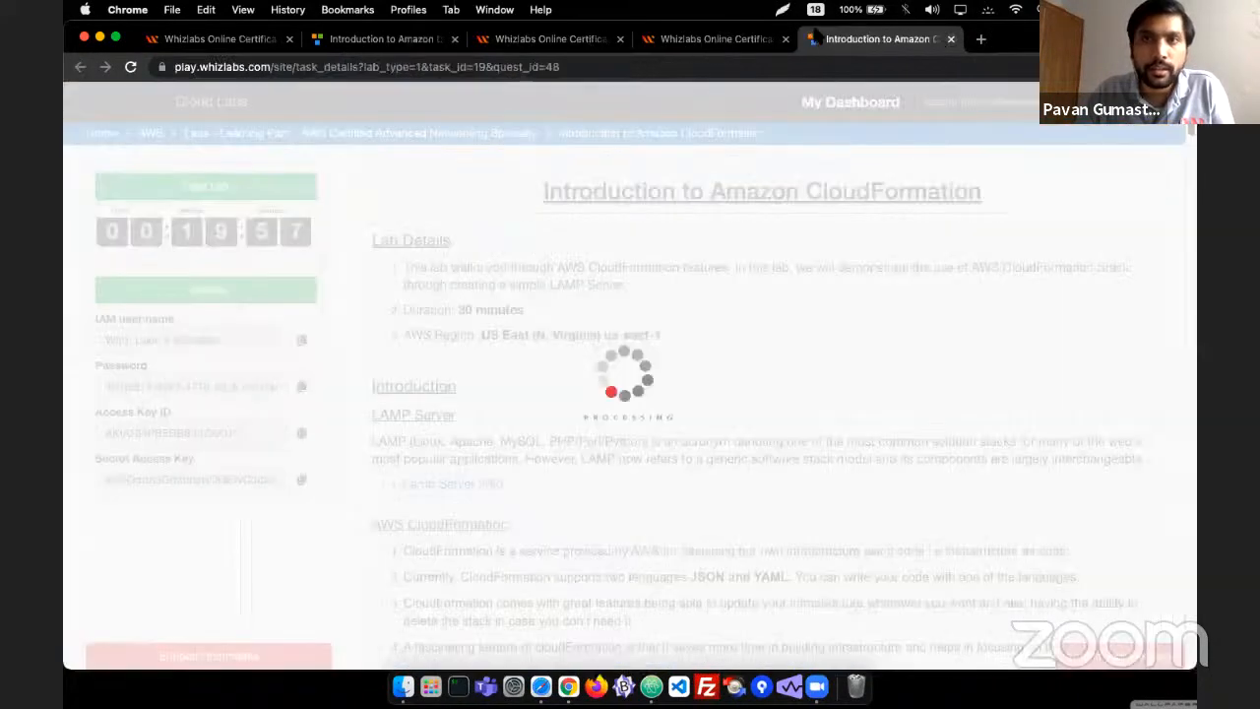
click(748, 39)
key(ctrl+Tab)
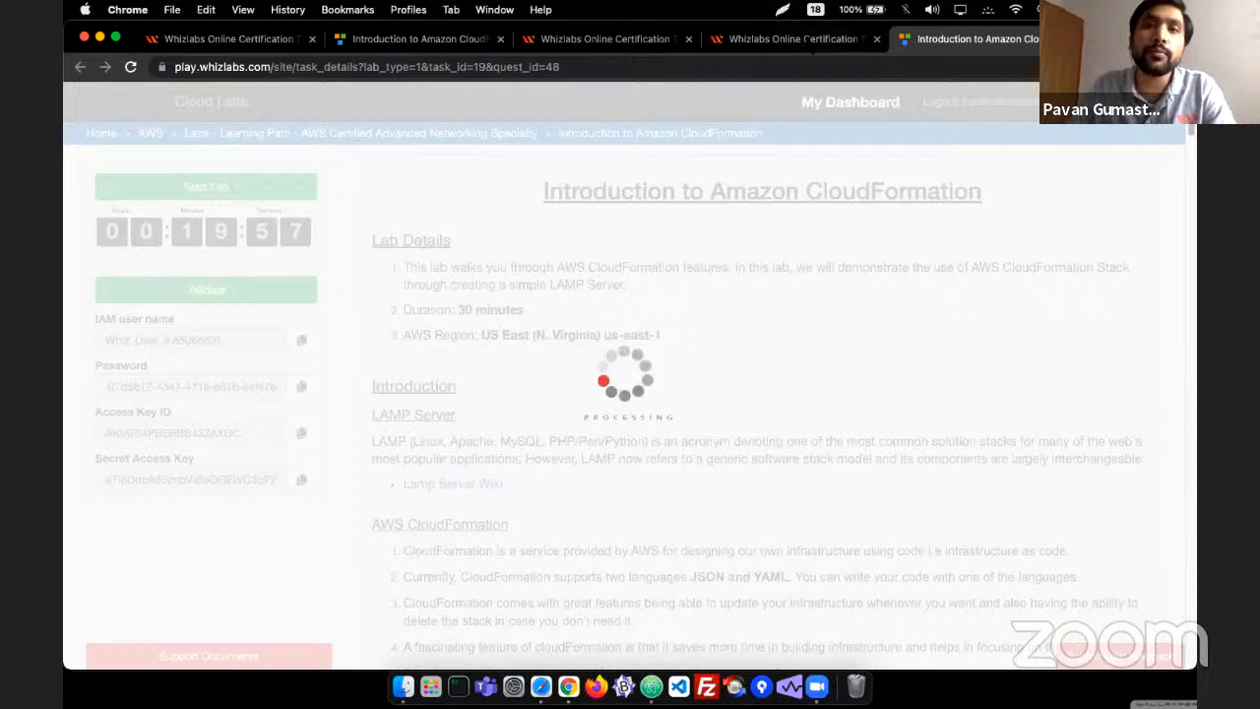
- Open the lab "How to Create Virtual Private Cloud (VPC) with AWS CloudFormation" from the webinar course and check the previous lab's shutdown
click(788, 38)
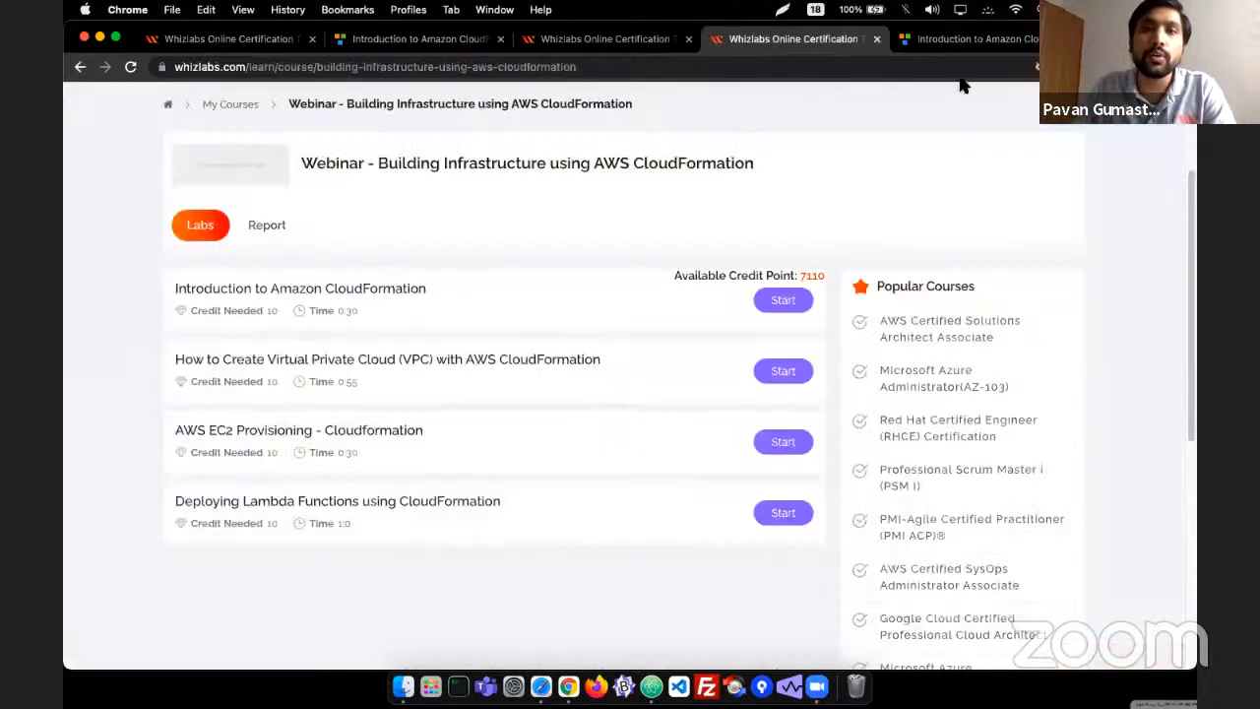
click(777, 372)
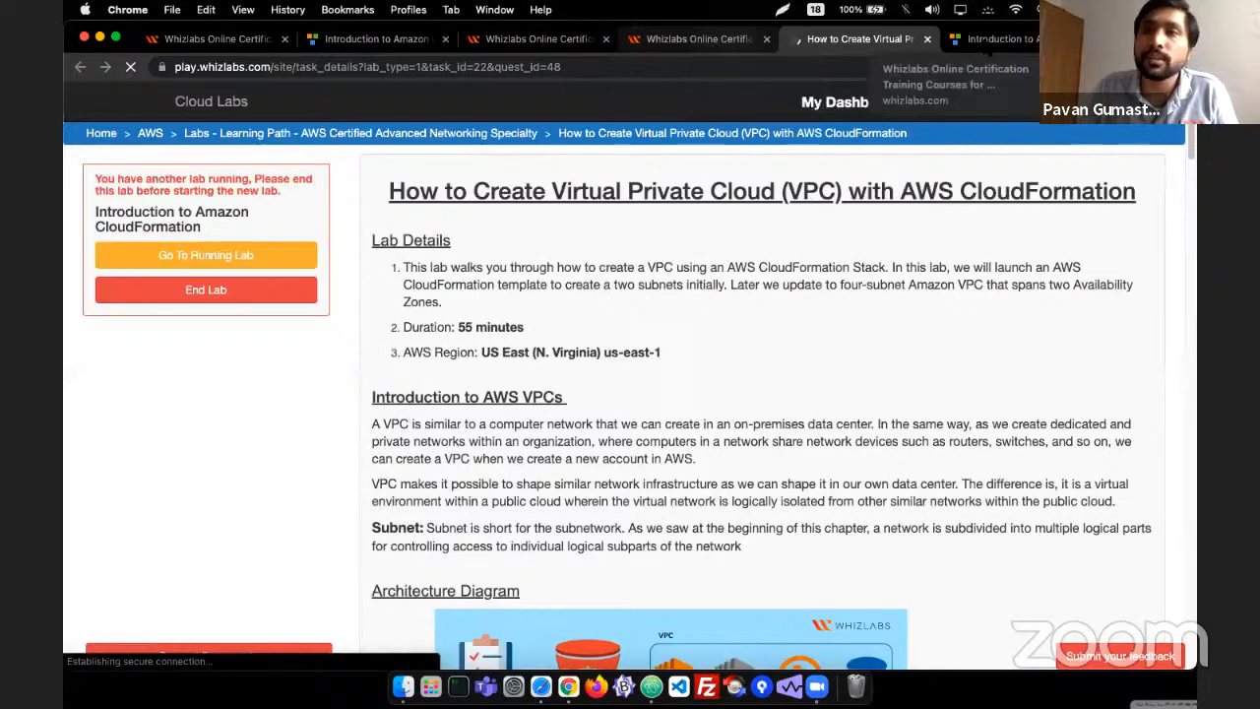
click(988, 44)
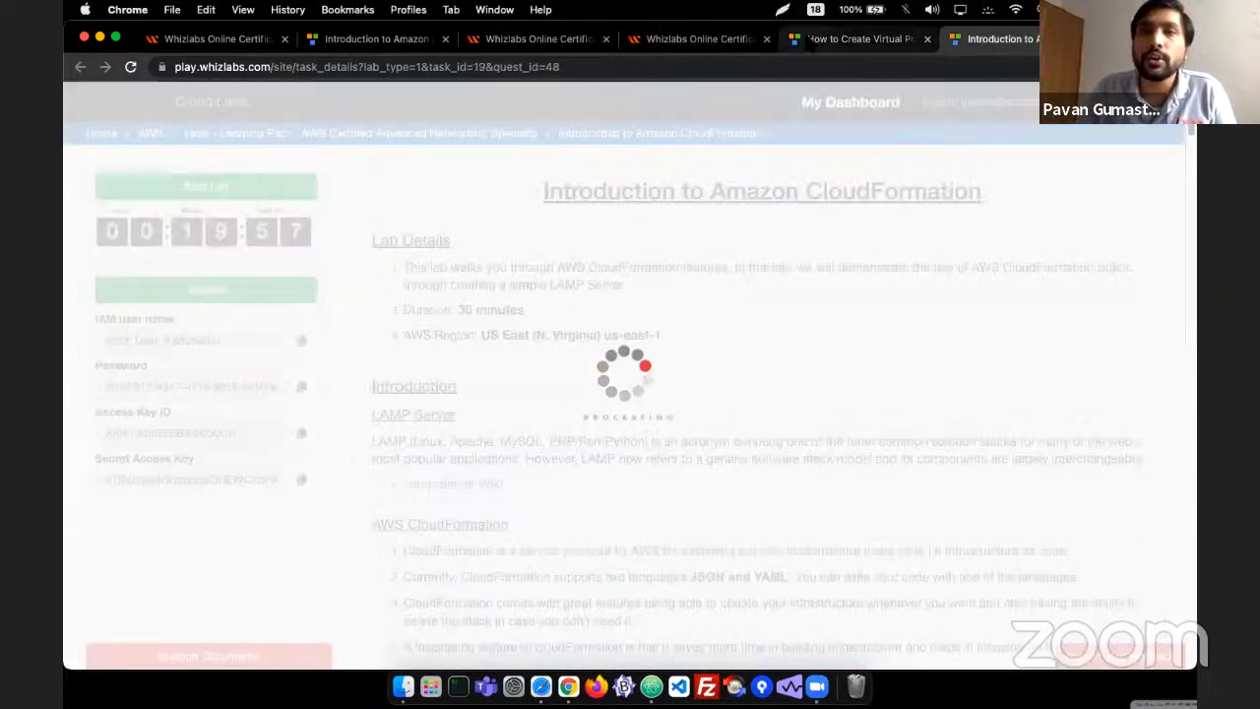
click(809, 39)
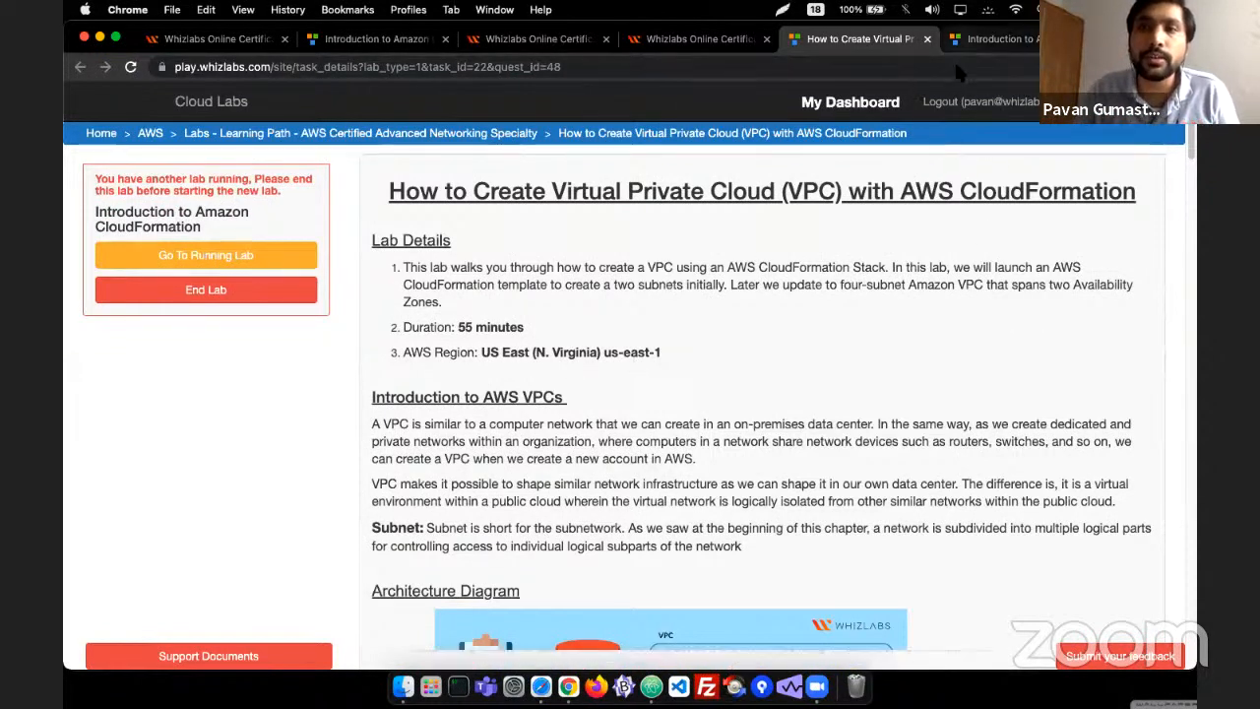
key(ctrl+Tab)
key(ctrl+shift+Tab)
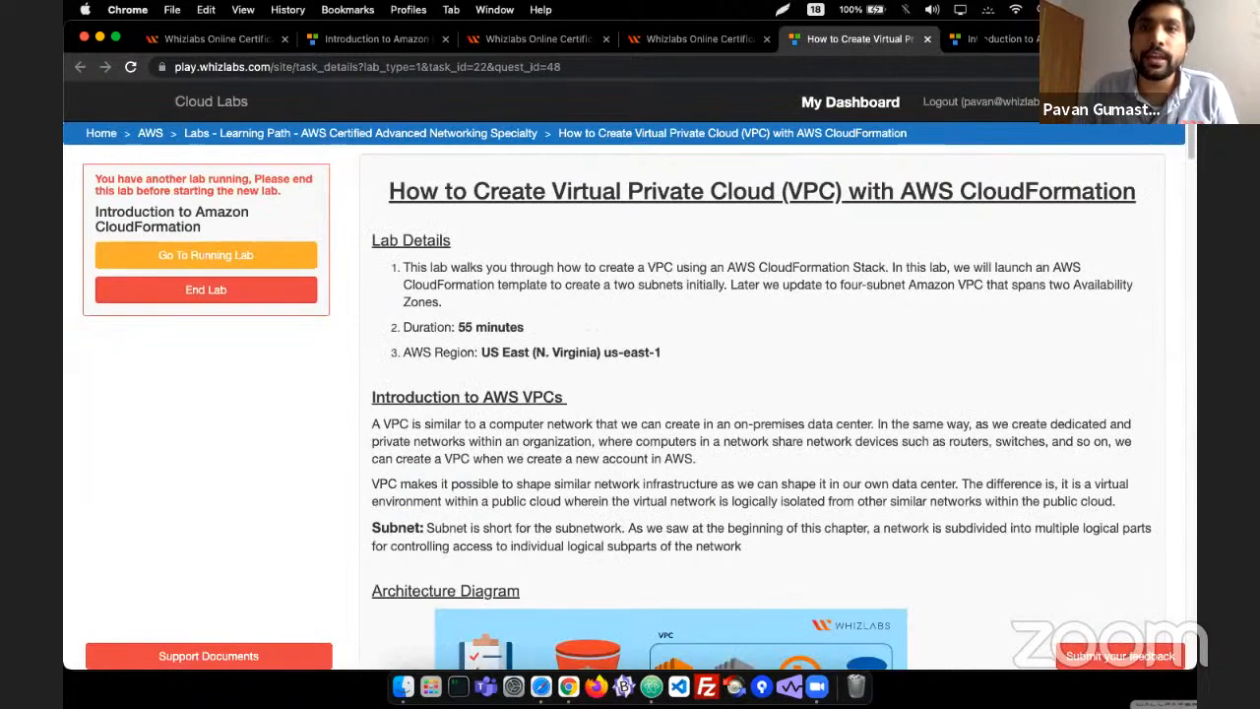
- Dismiss the feedback form of the Introduction to Amazon CloudFormation lab and close that lab's page
click(978, 40)
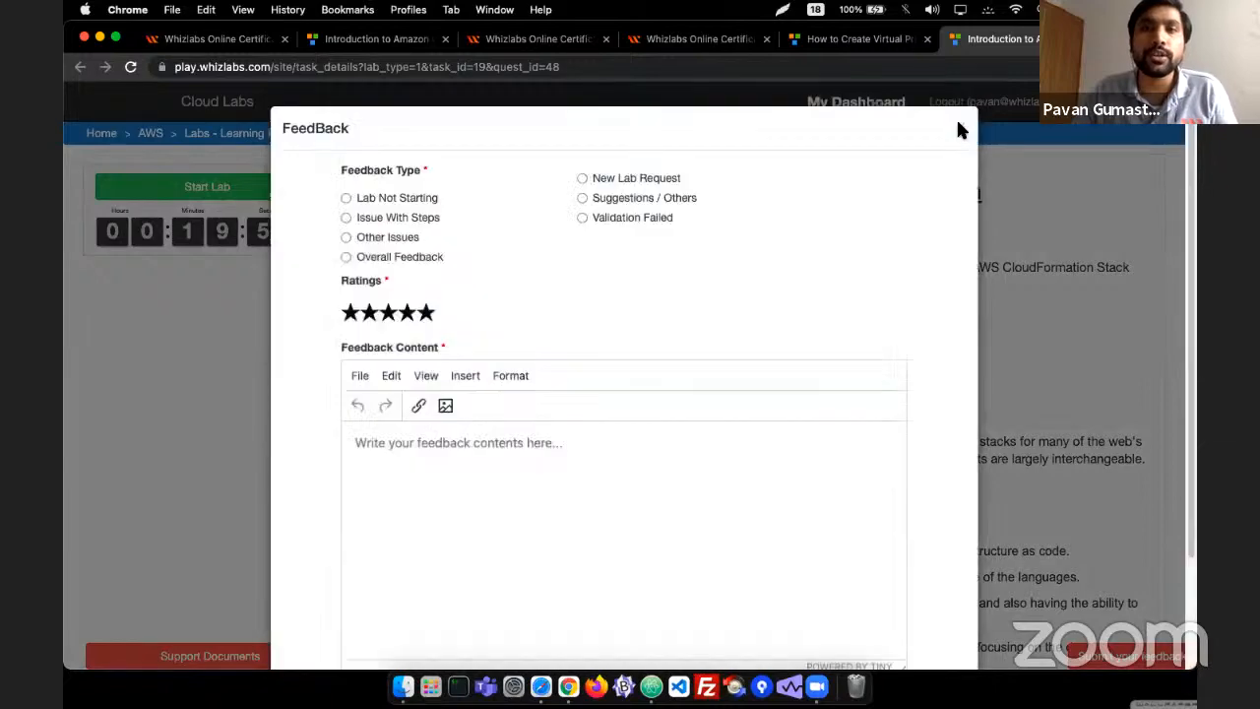
click(956, 129)
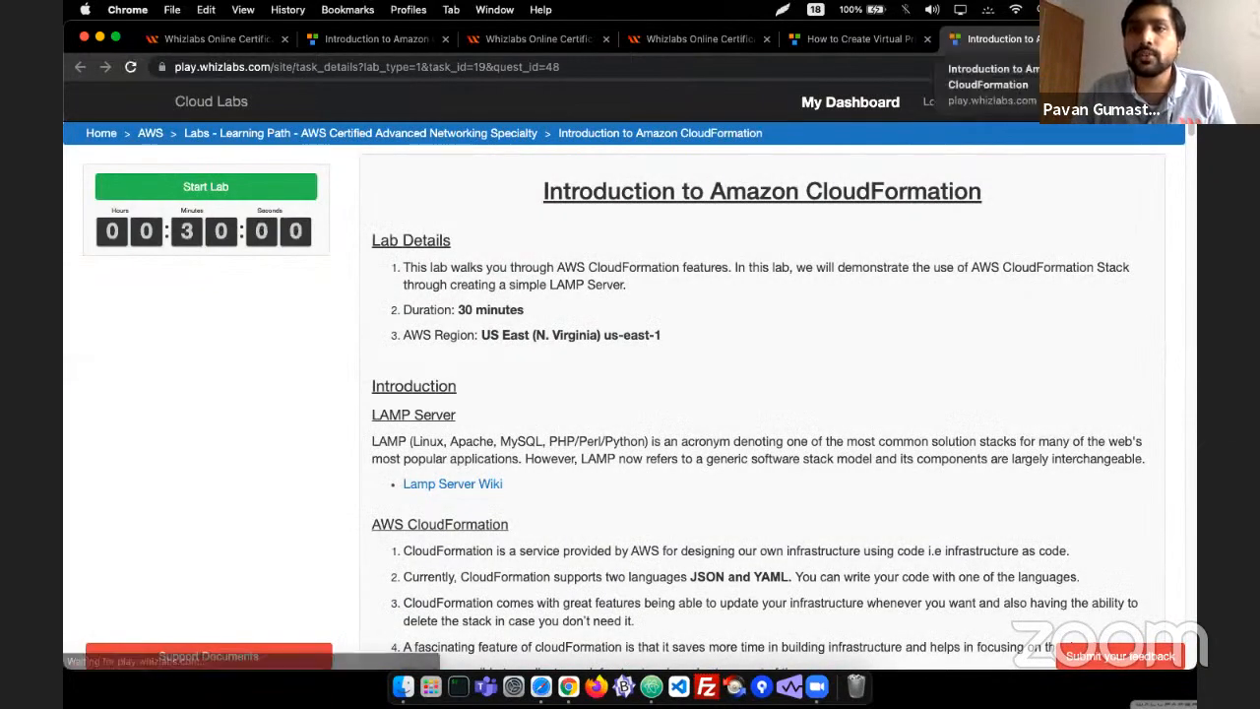
key(super+w)
- Open the "How to Create Virtual Private Cloud (VPC) with AWS CloudFormation" lab from the webinar course and reload its page
click(795, 44)
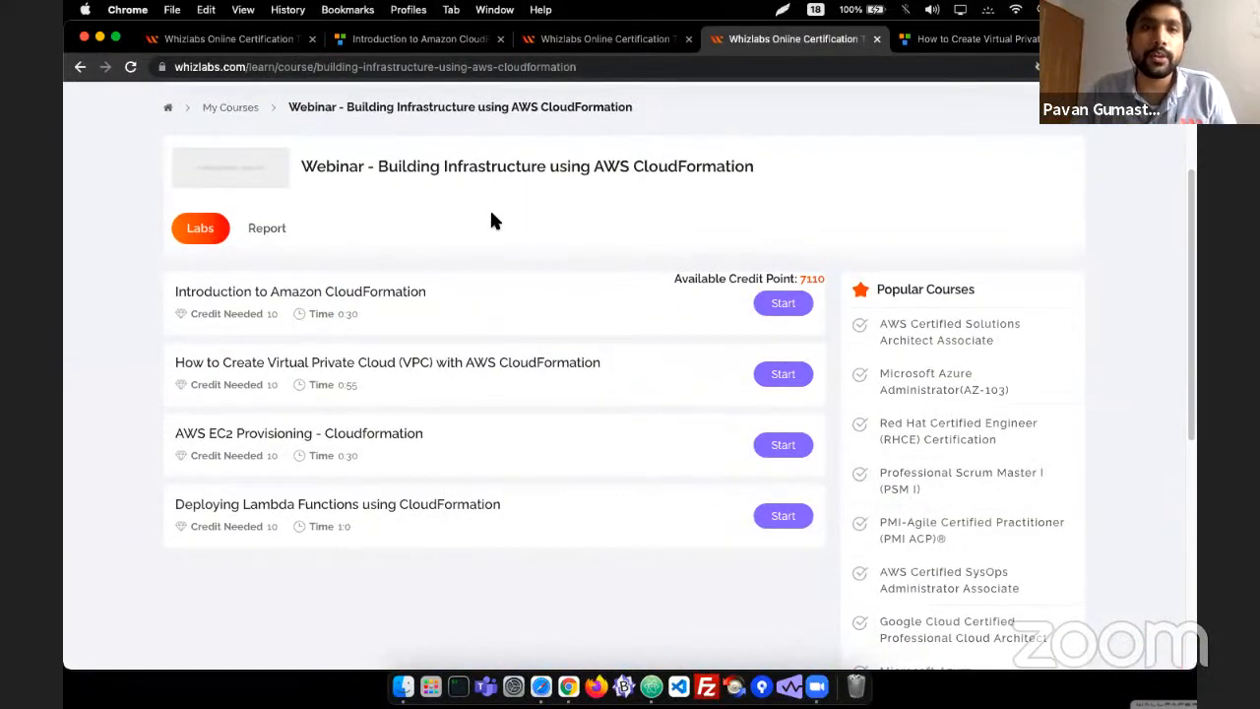
scroll(493, 219, up, 1)
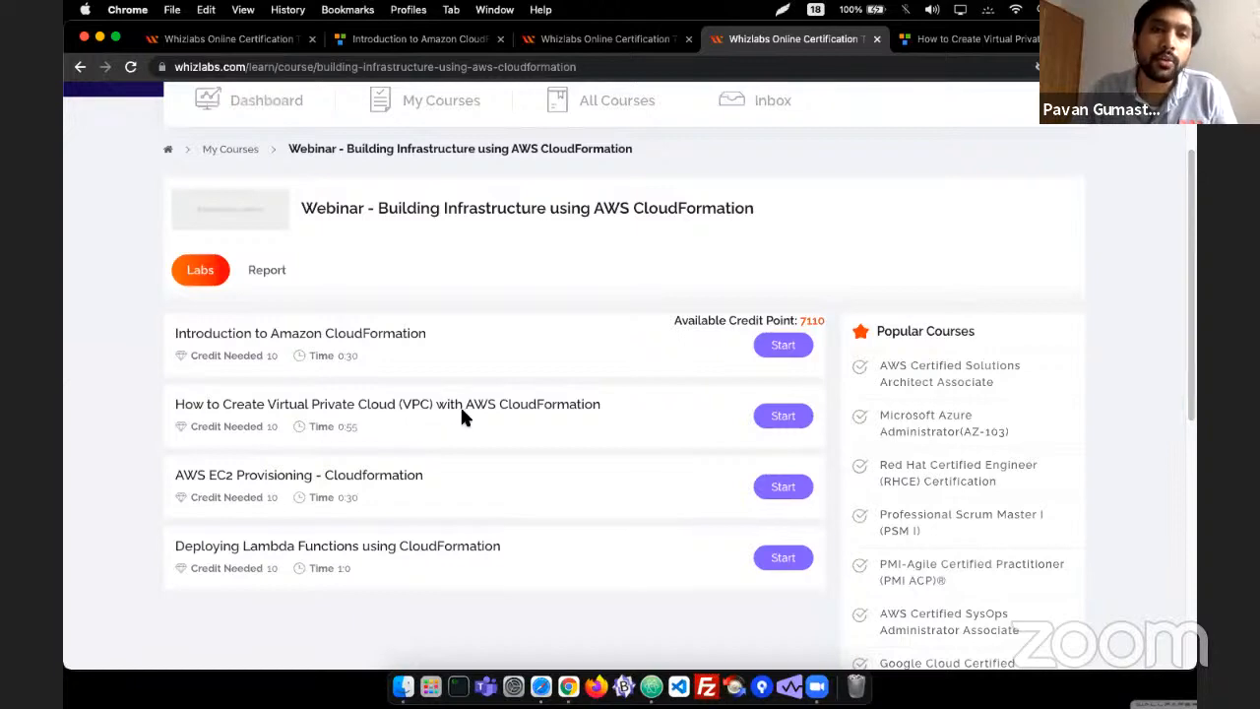
click(782, 416)
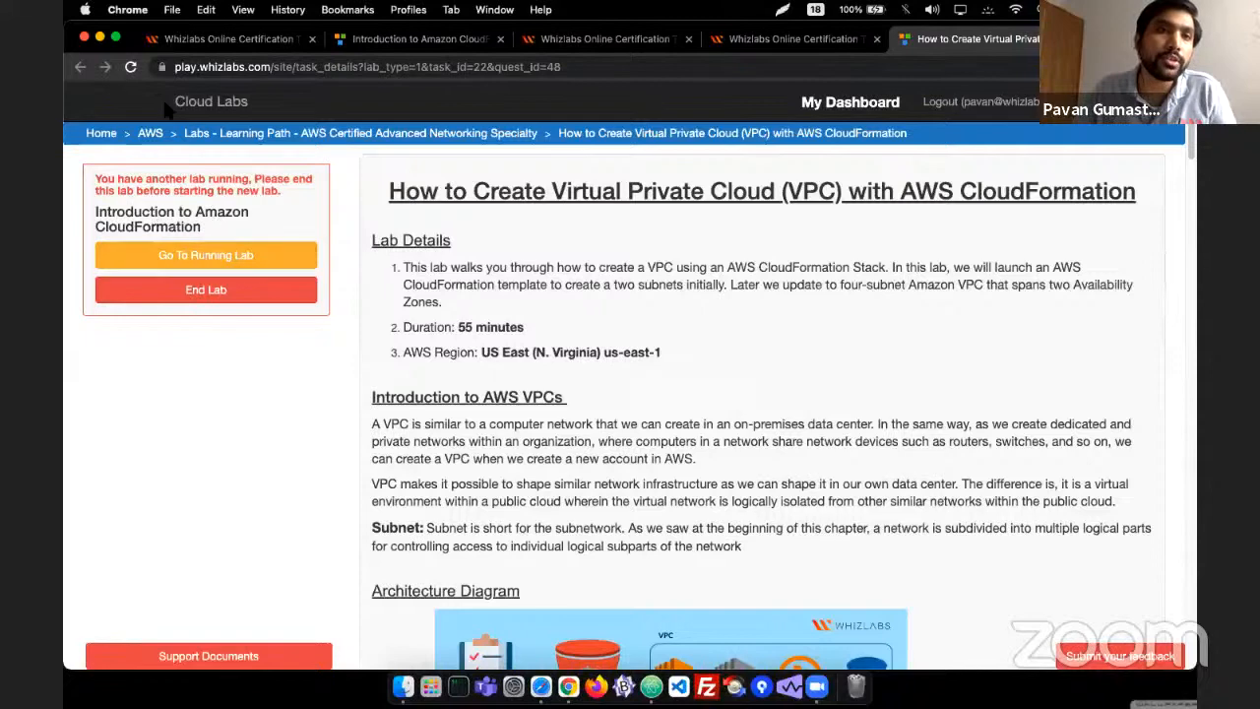
click(131, 67)
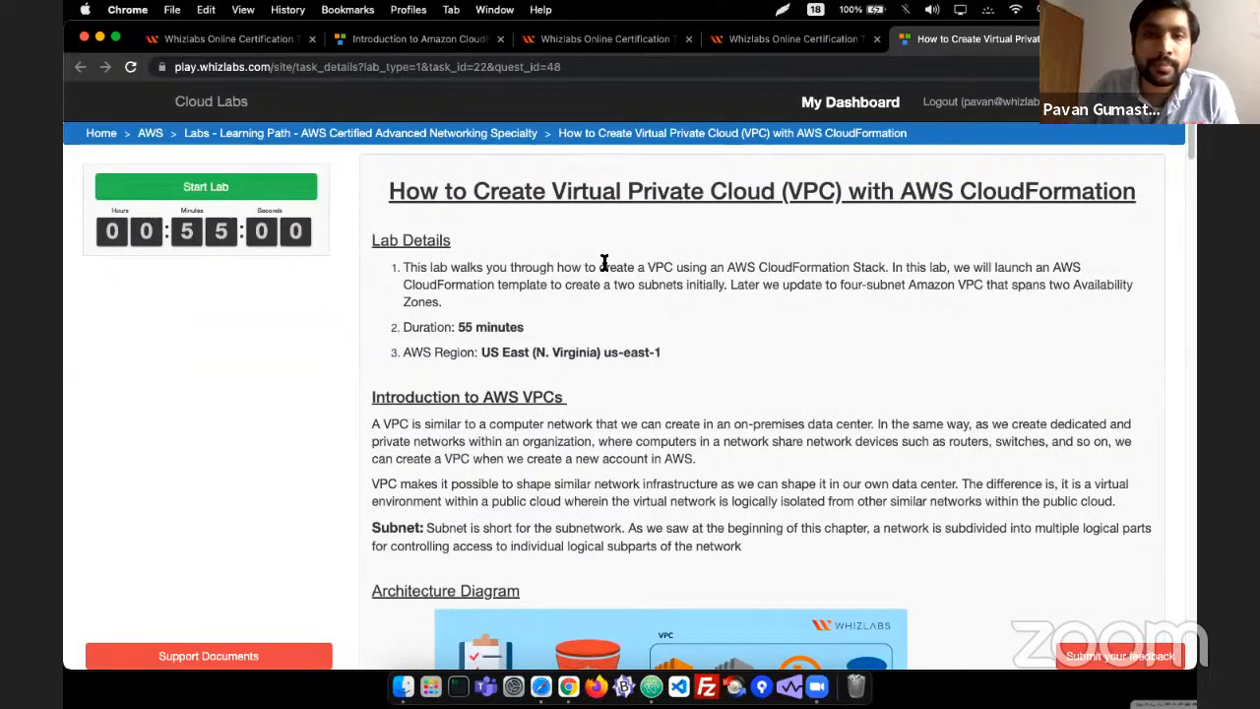
- Read through the VPC lab's details, architecture diagram and task list, highlighting the template deployment and stack update tasks
scroll(605, 263, down, 5)
scroll(658, 283, up, 5)
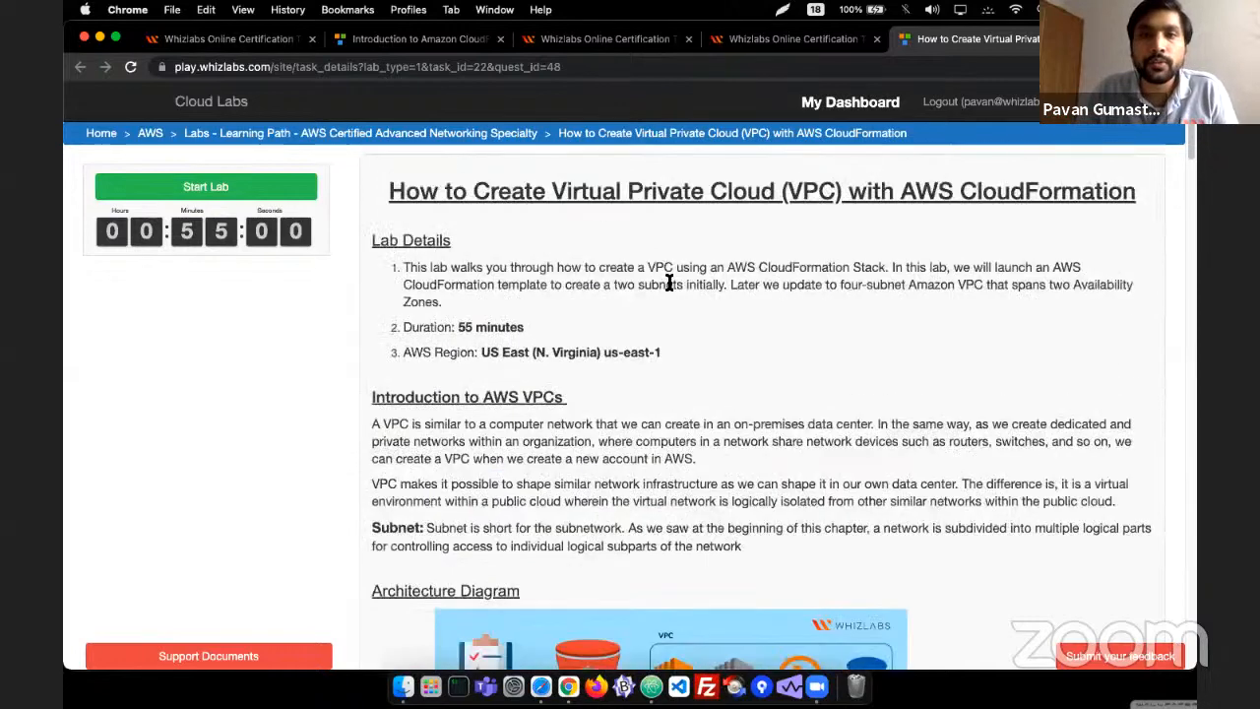
scroll(672, 305, down, 1)
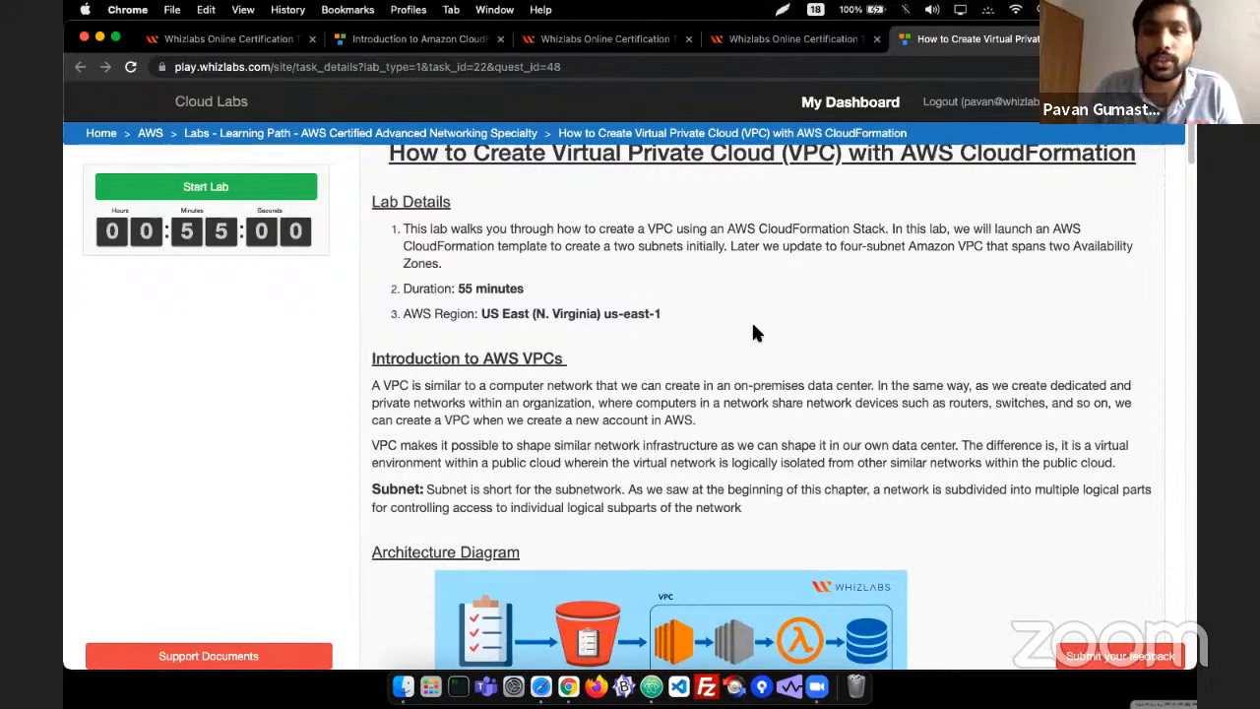
scroll(437, 319, down, 1)
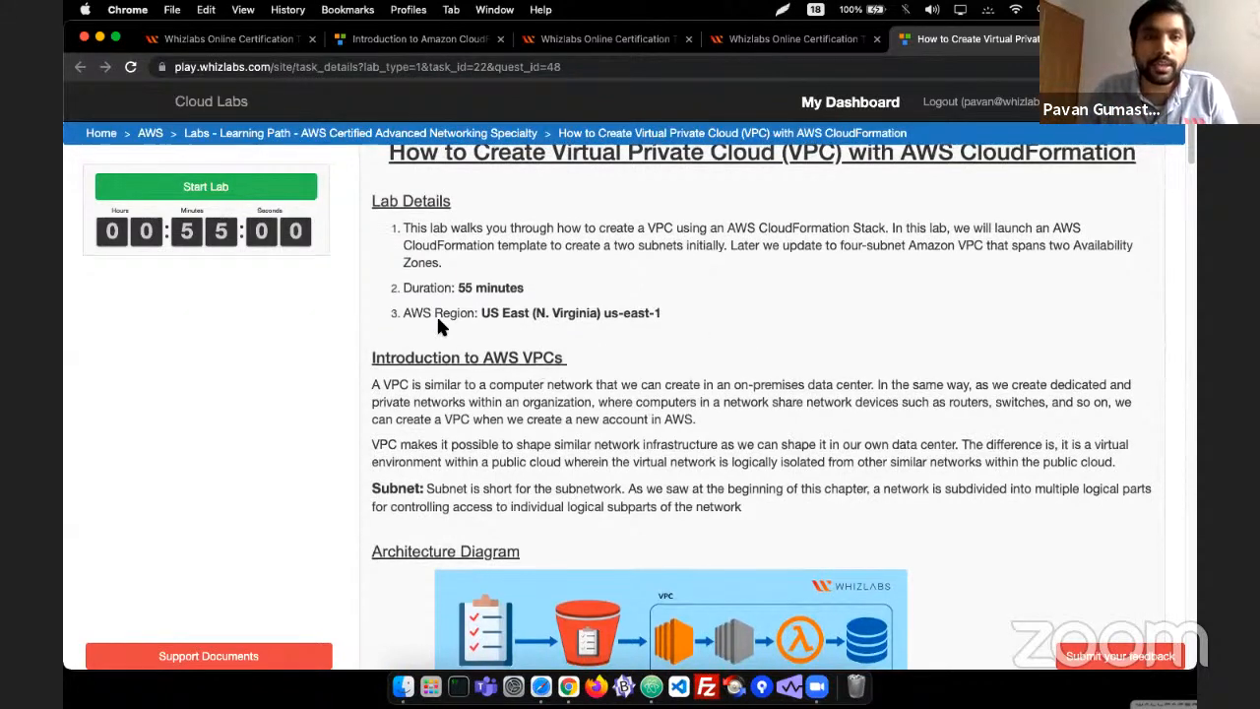
scroll(462, 315, down, 5)
scroll(492, 320, down, 3)
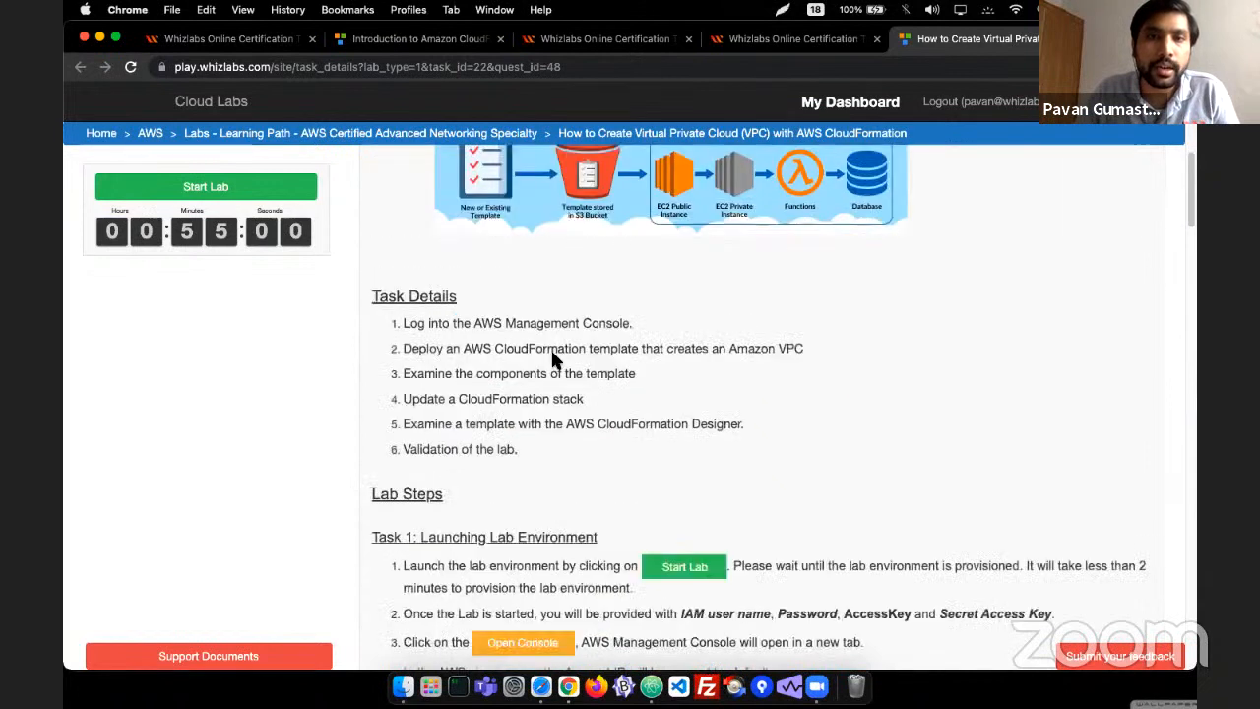
drag(423, 325, 566, 326)
drag(445, 349, 717, 402)
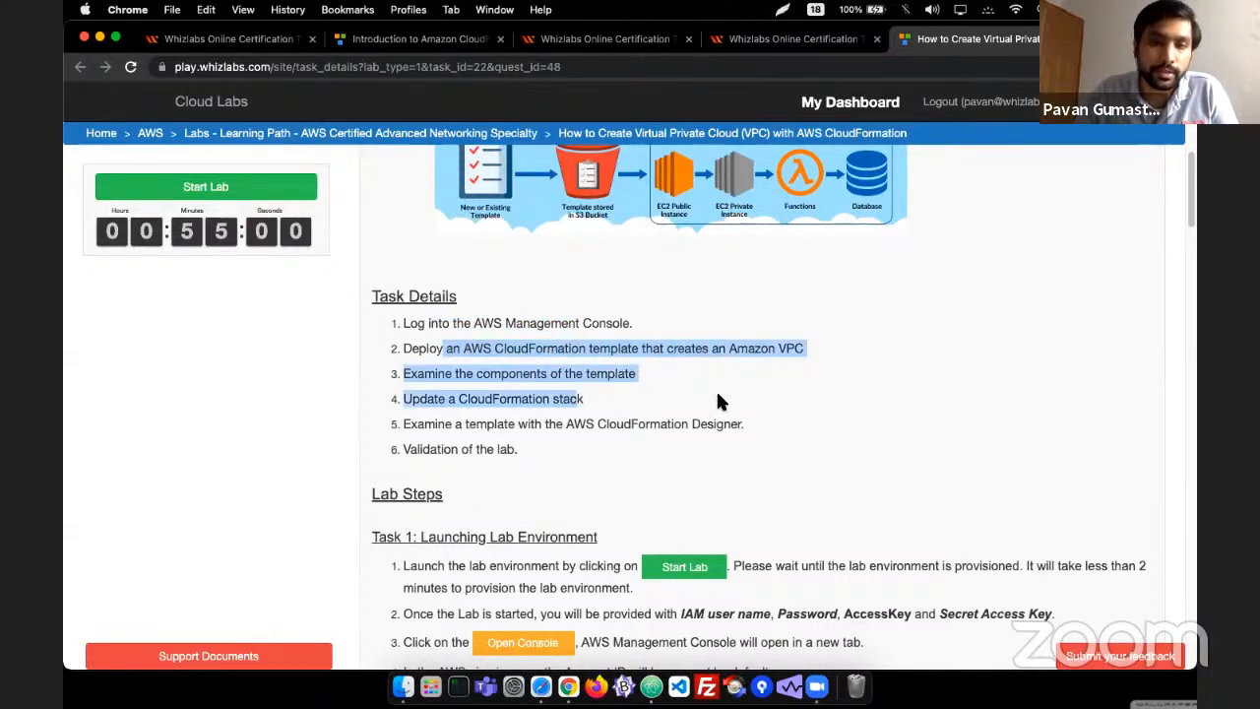
click(677, 367)
- Start the VPC lab and open its AWS console sign-in page
click(267, 191)
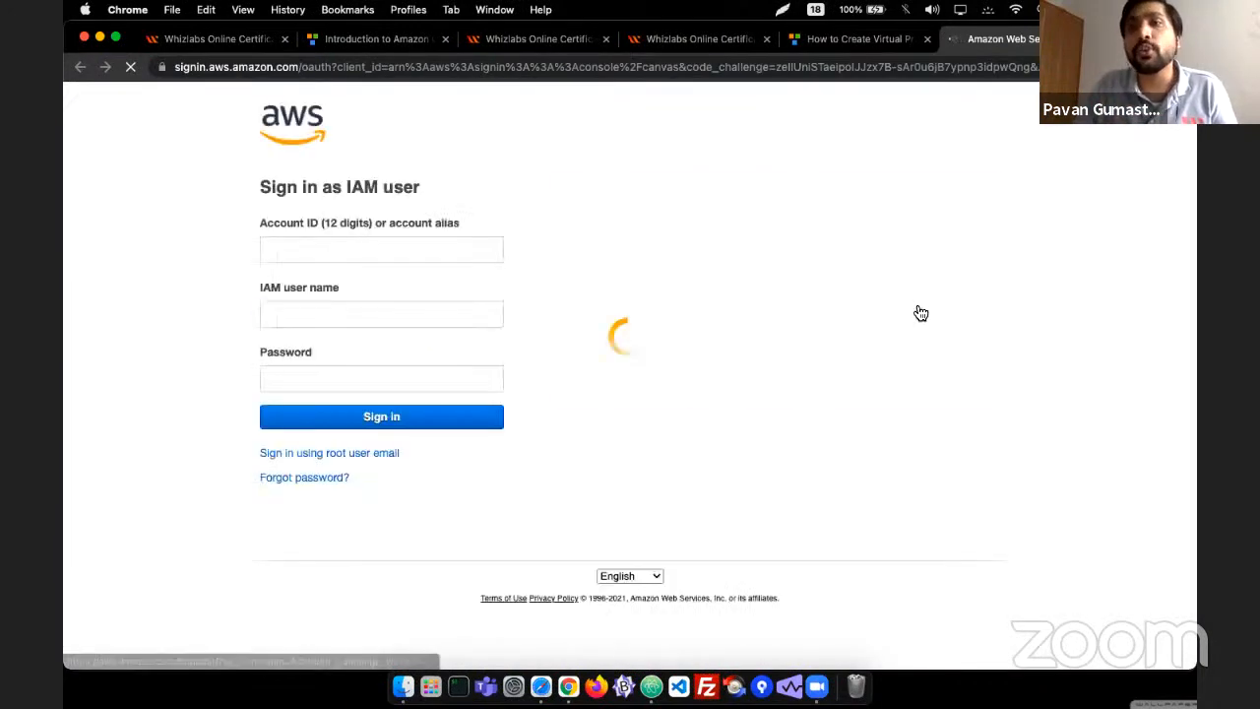
click(695, 46)
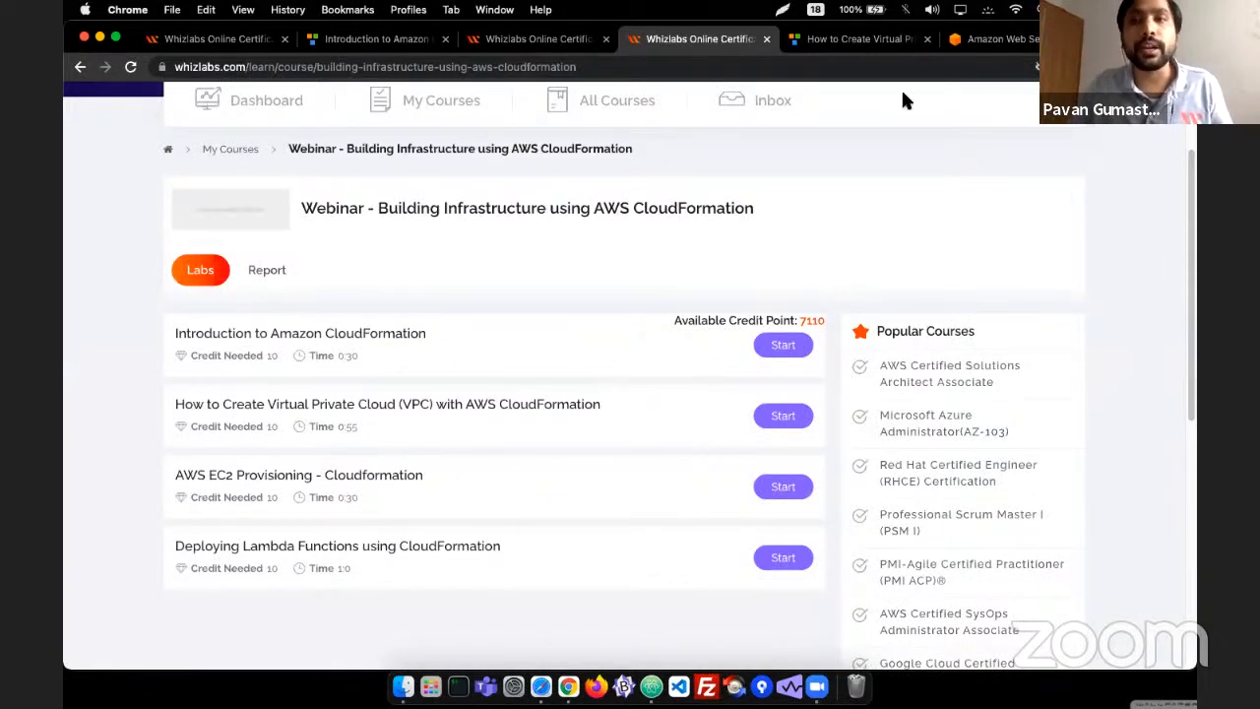
click(975, 39)
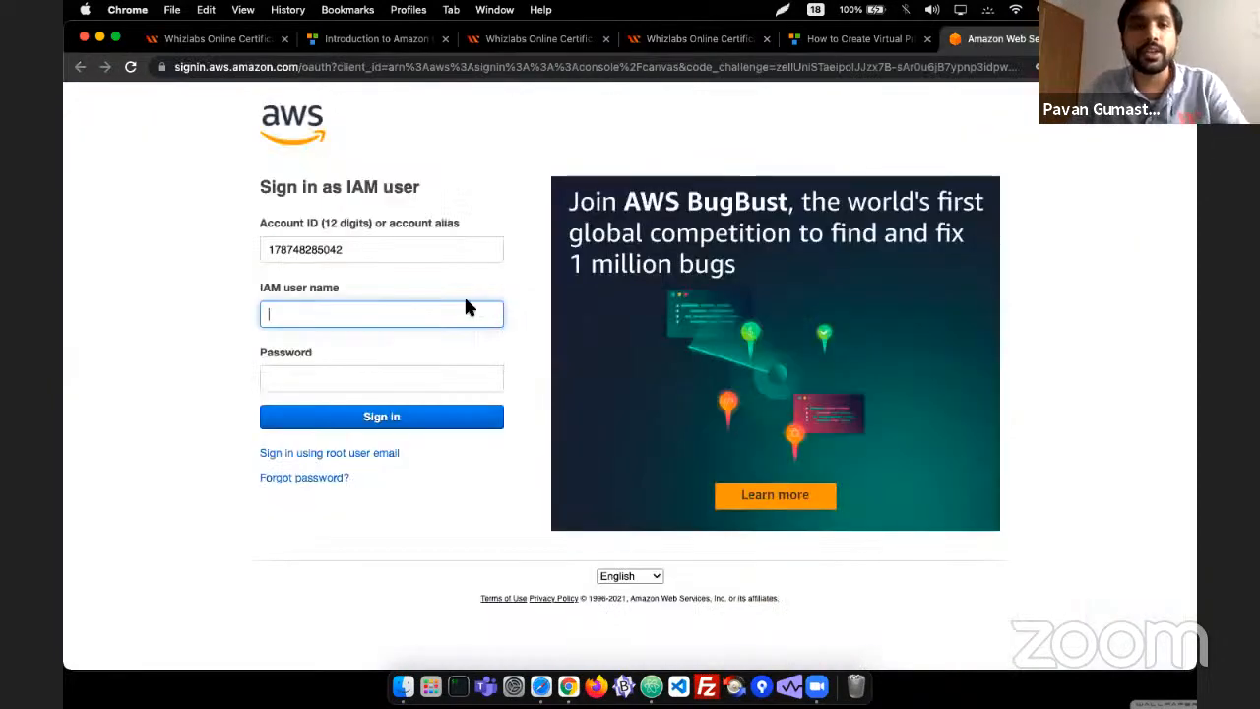
click(832, 41)
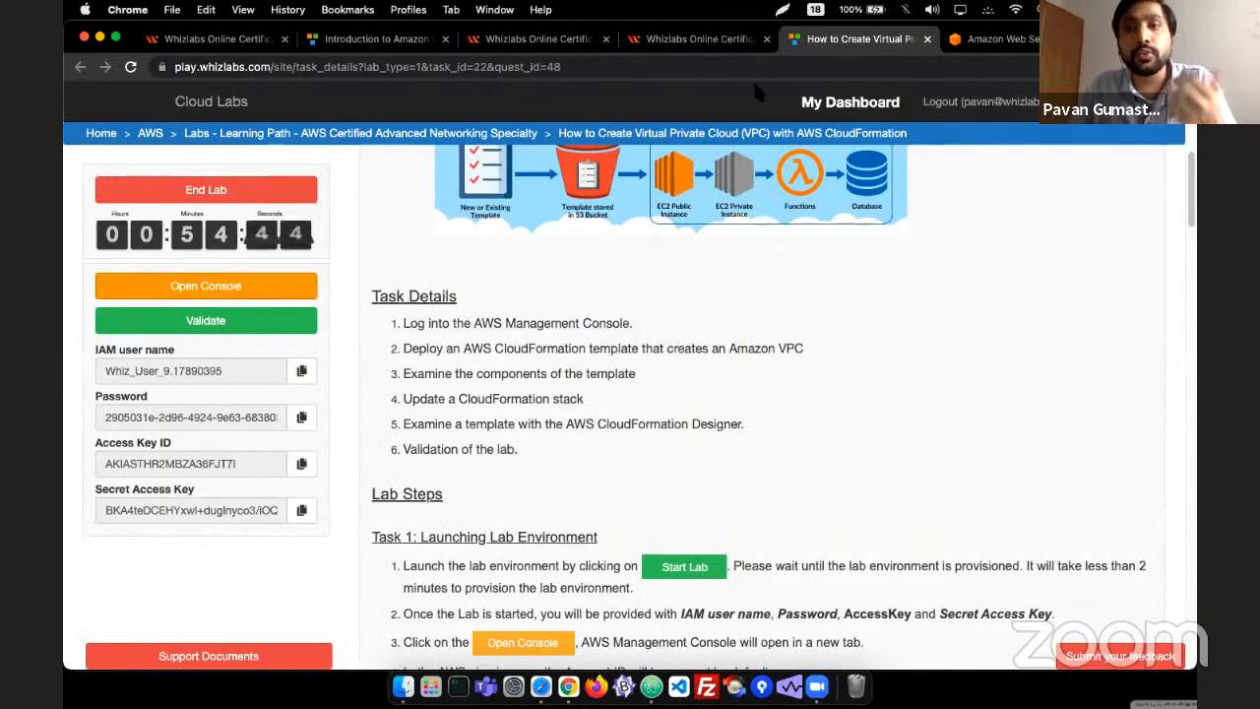
- Look over the lab list on the webinar course page
click(723, 40)
scroll(711, 258, up, 3)
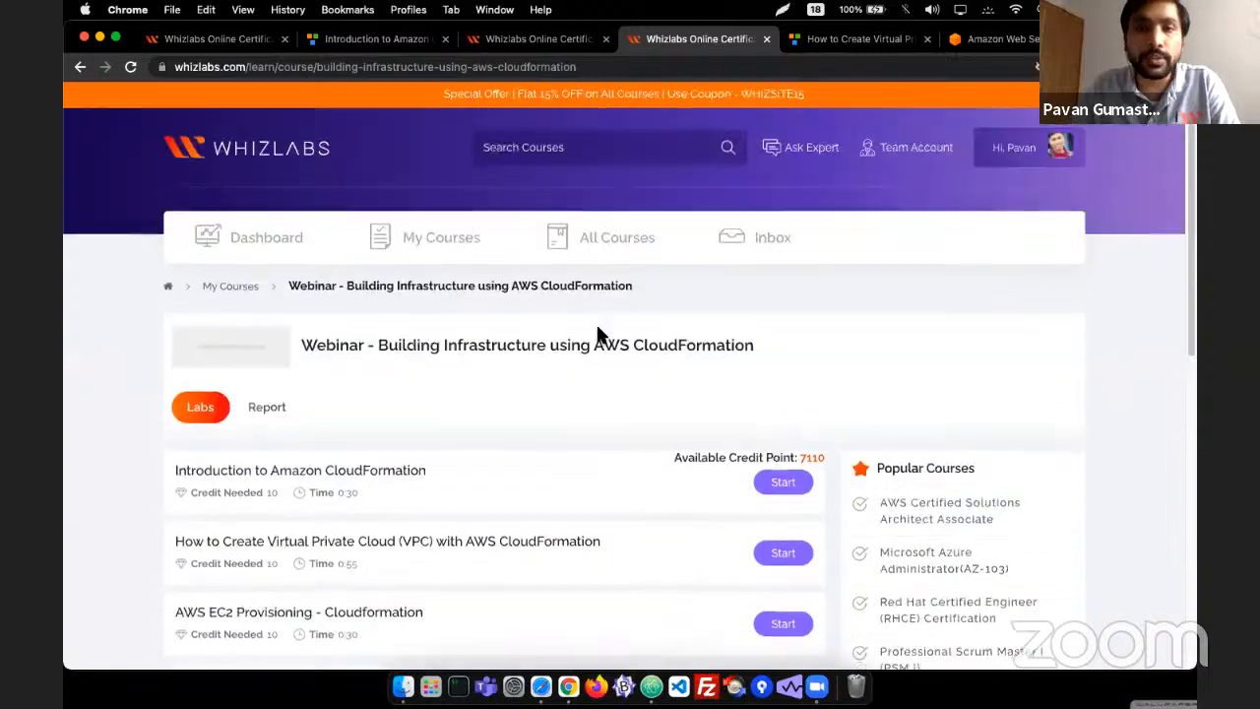
scroll(722, 226, down, 5)
scroll(943, 67, up, 5)
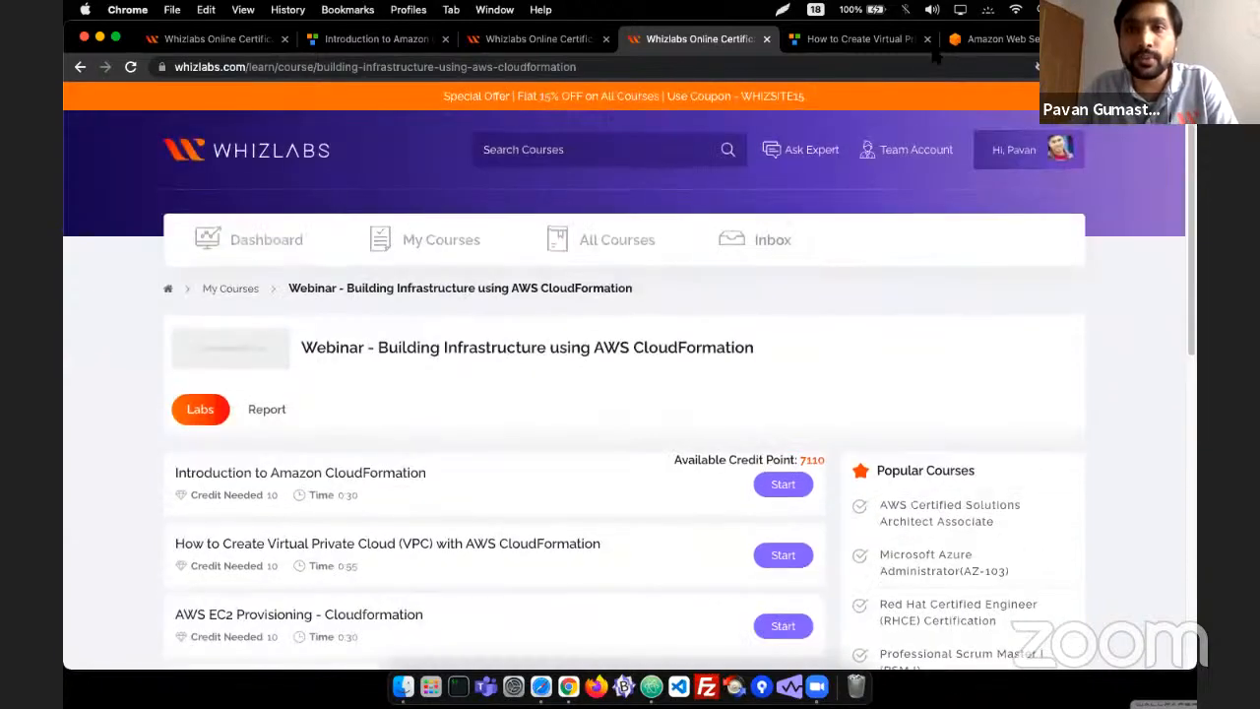
click(970, 42)
- Copy the IAM user name from the VPC lab page into the AWS sign-in form
click(825, 41)
click(303, 374)
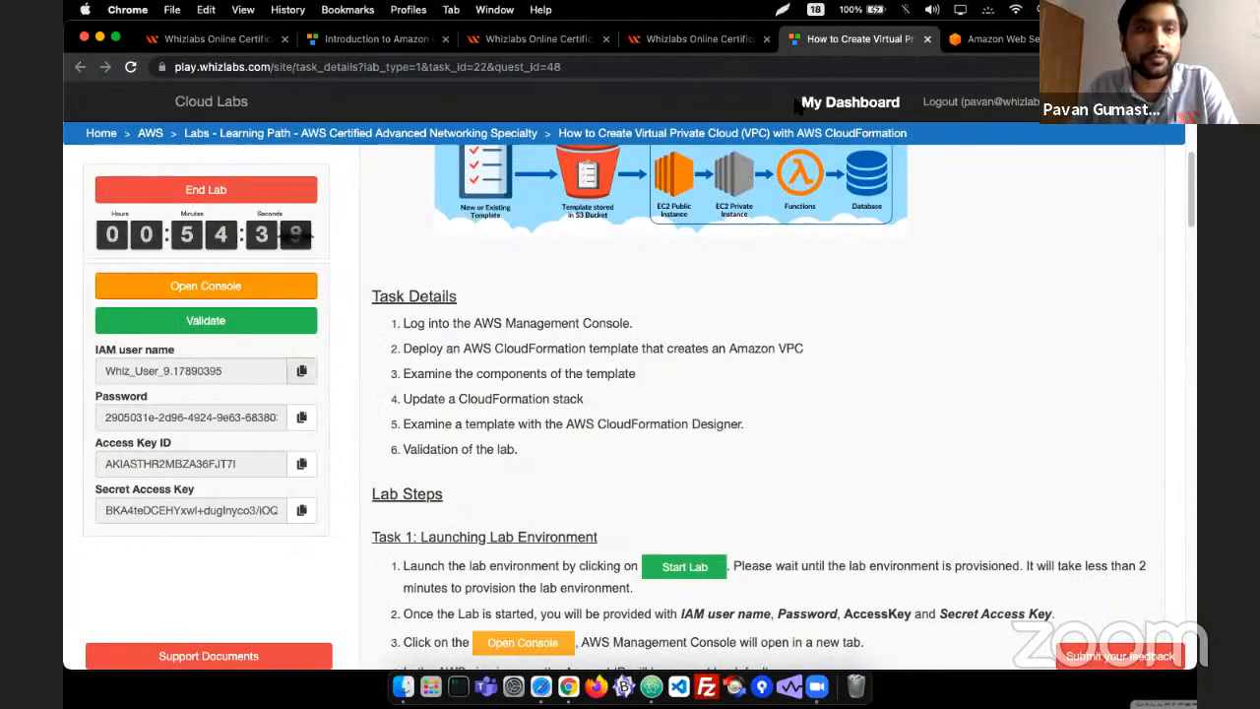
key(ctrl+Tab)
key(super+v)
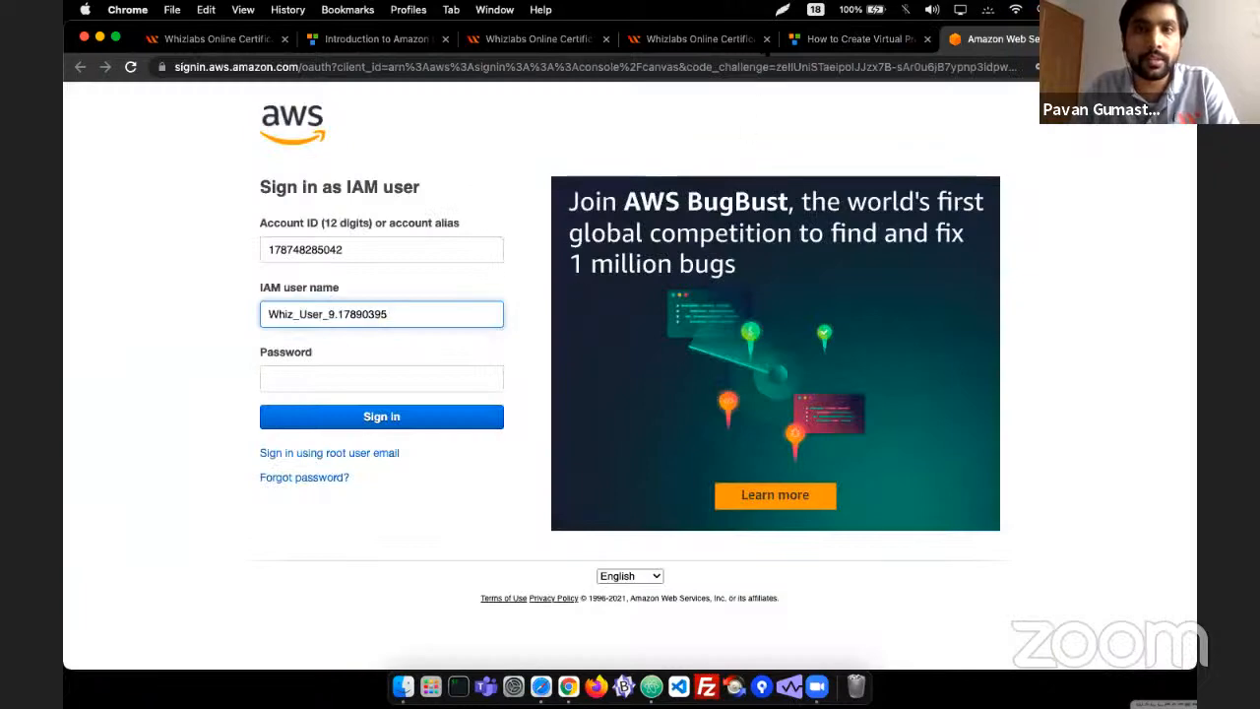
- Copy the lab password into the AWS sign-in form's password field and sign in to the console
click(802, 41)
click(305, 420)
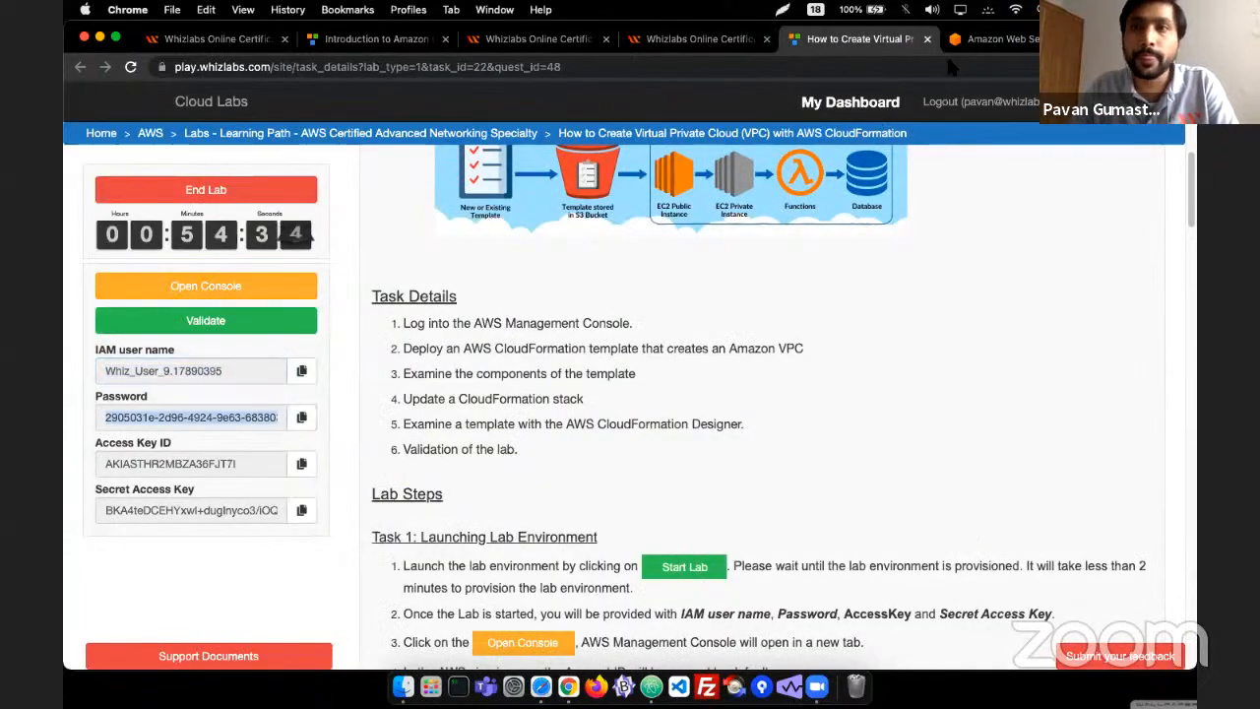
key(ctrl+Tab)
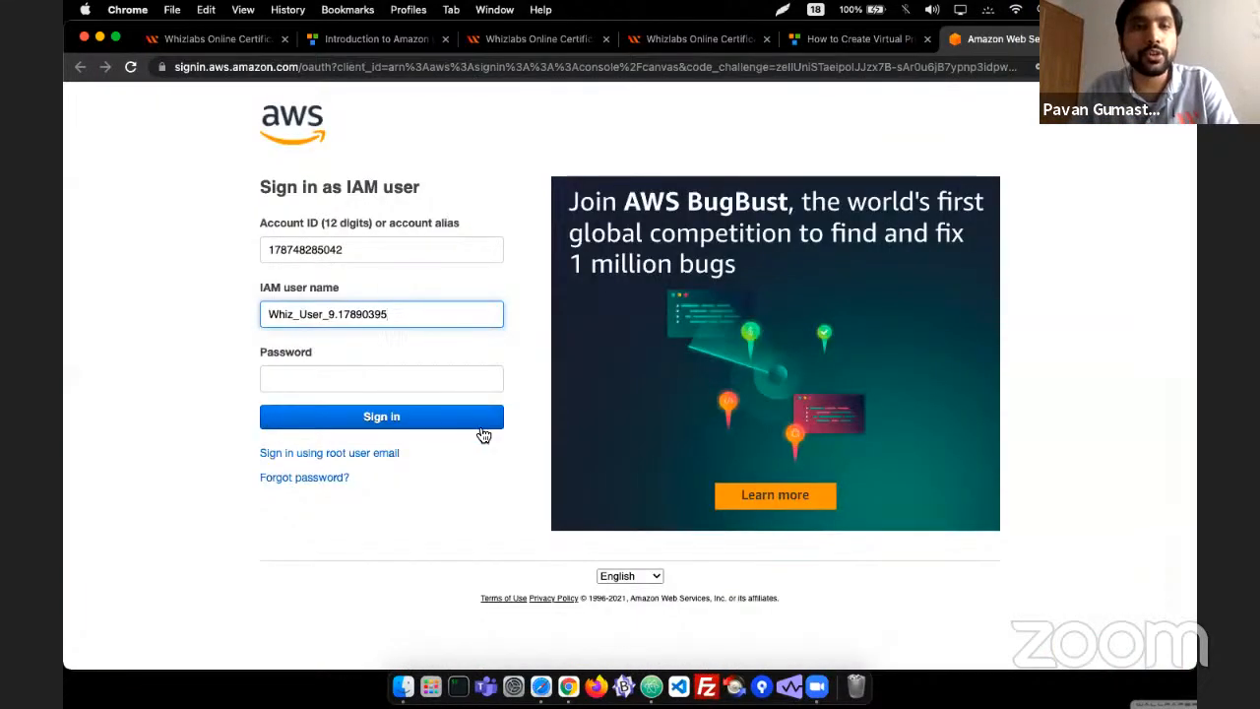
key(Tab)
key(super+v)
key(Return)
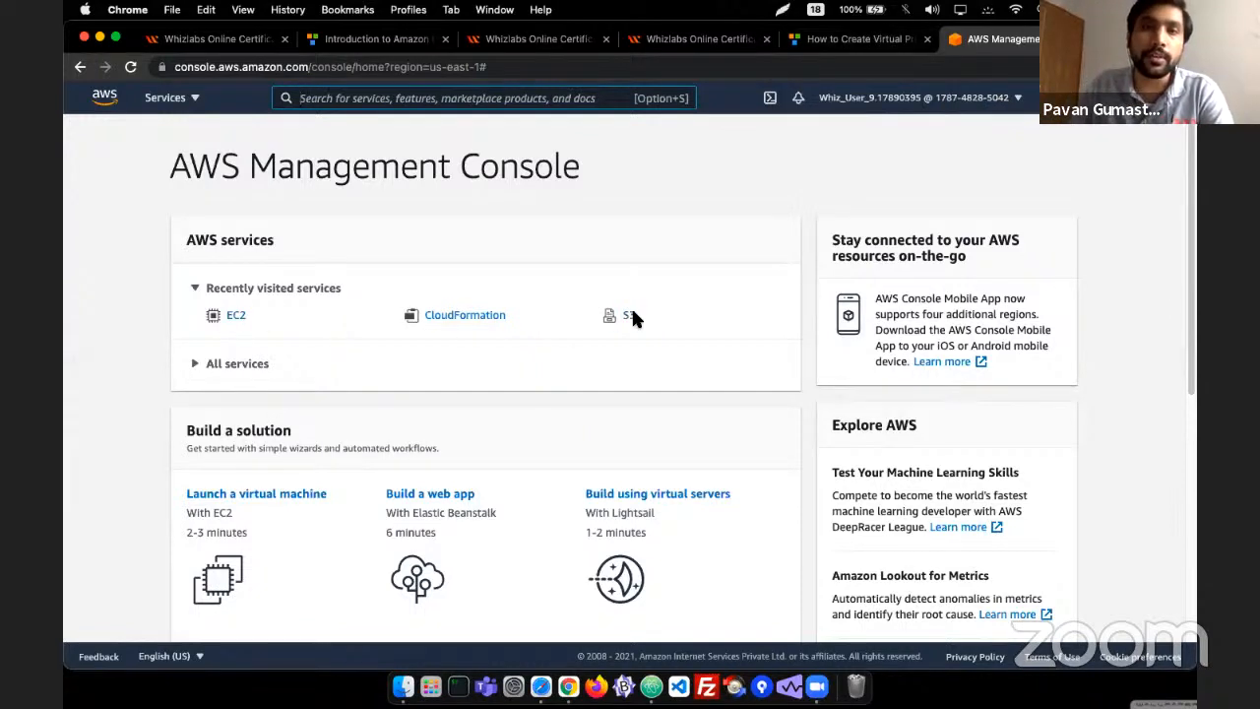
- Open the lab's whizlabs bucket in S3 and show the properties of VPC_template.json
click(855, 38)
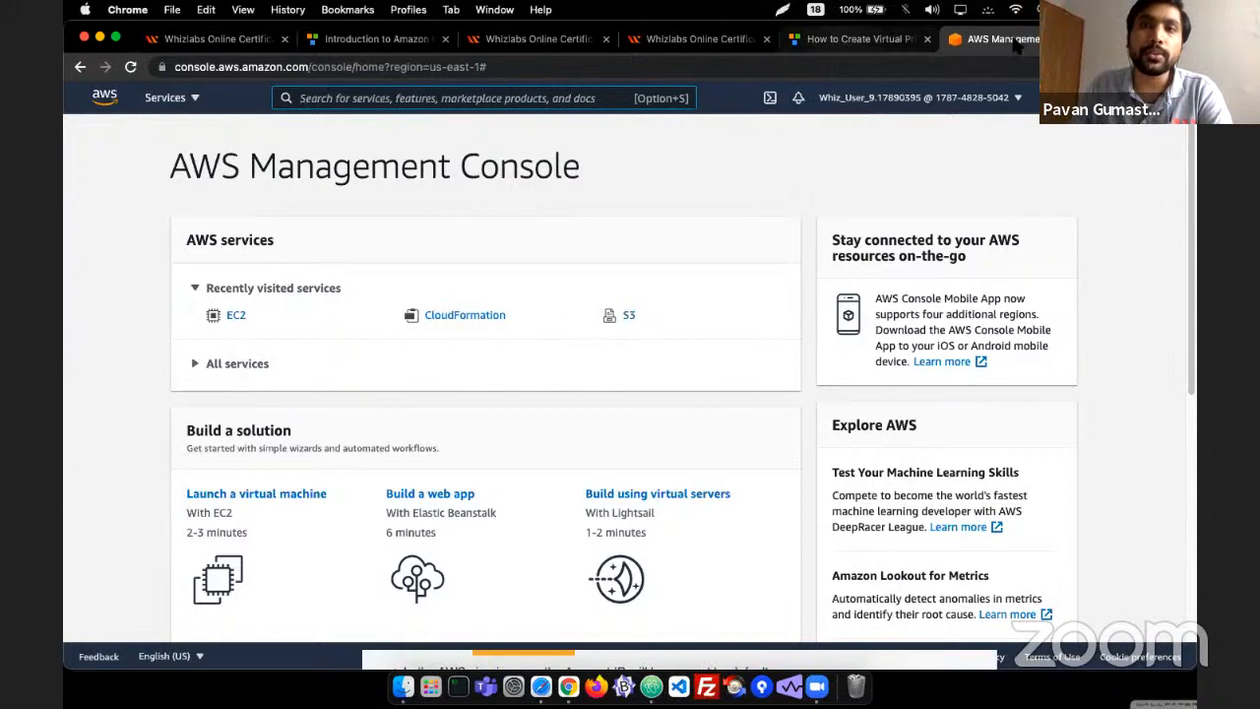
key(ctrl+Tab)
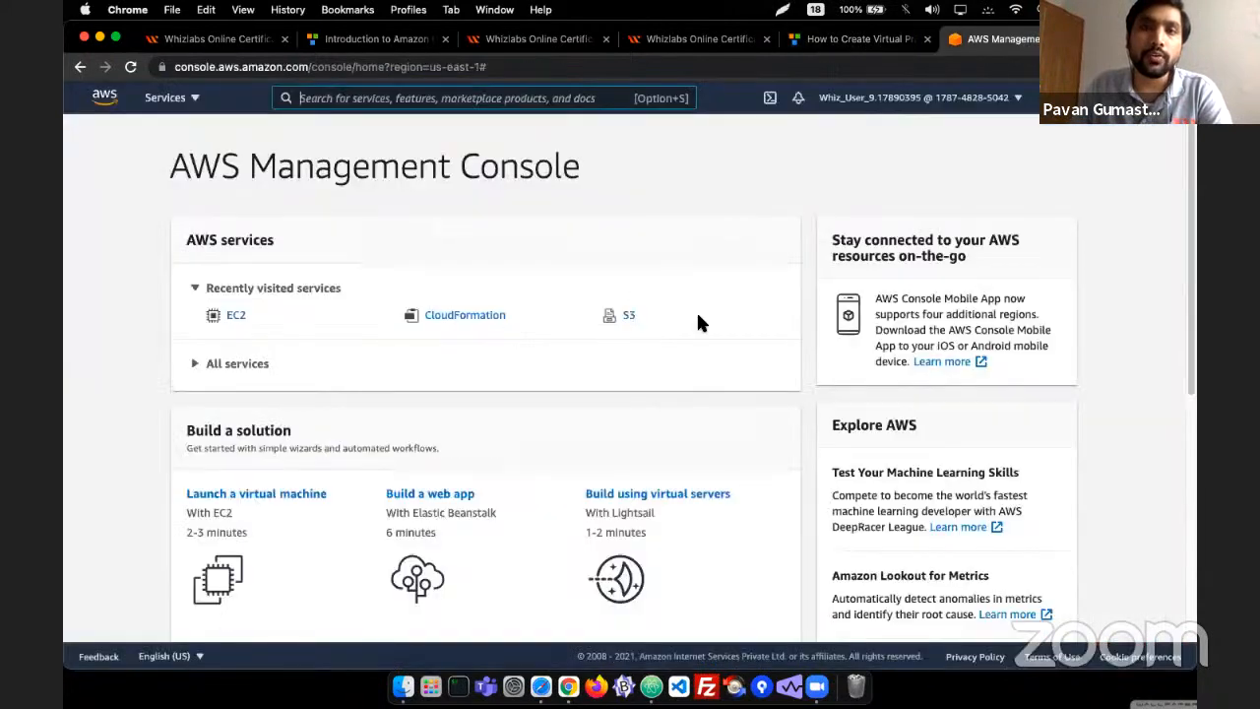
click(635, 322)
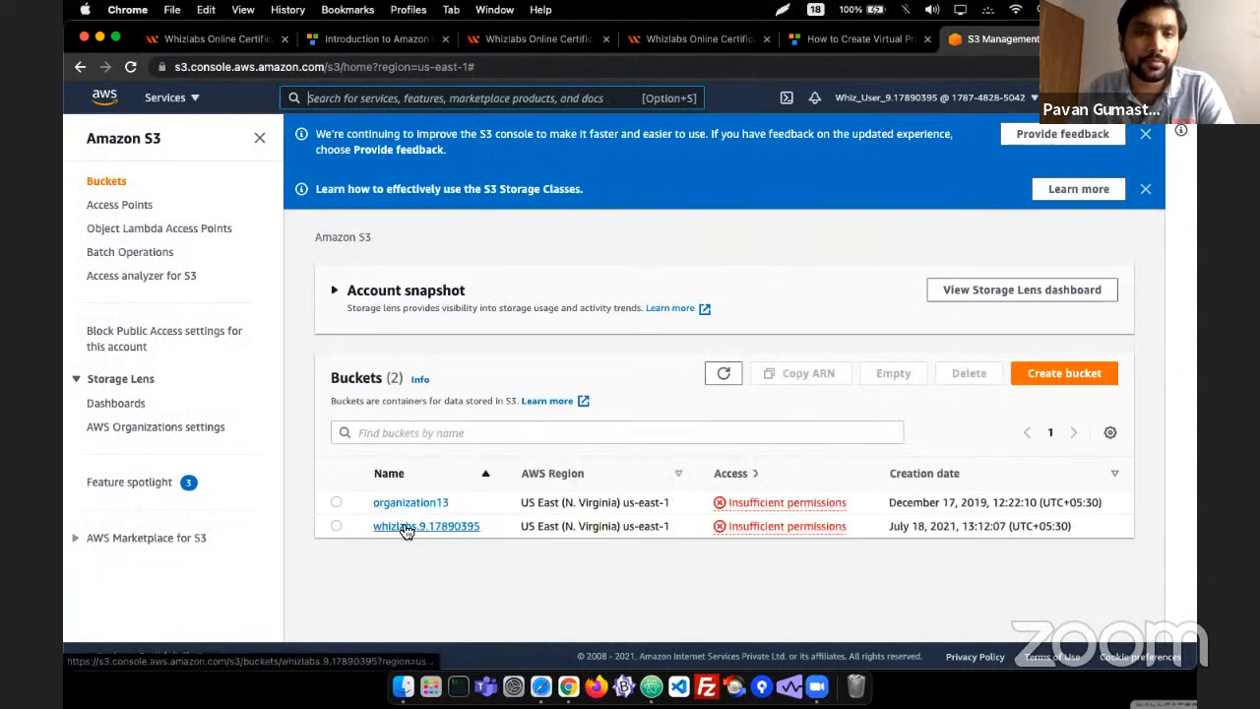
click(387, 525)
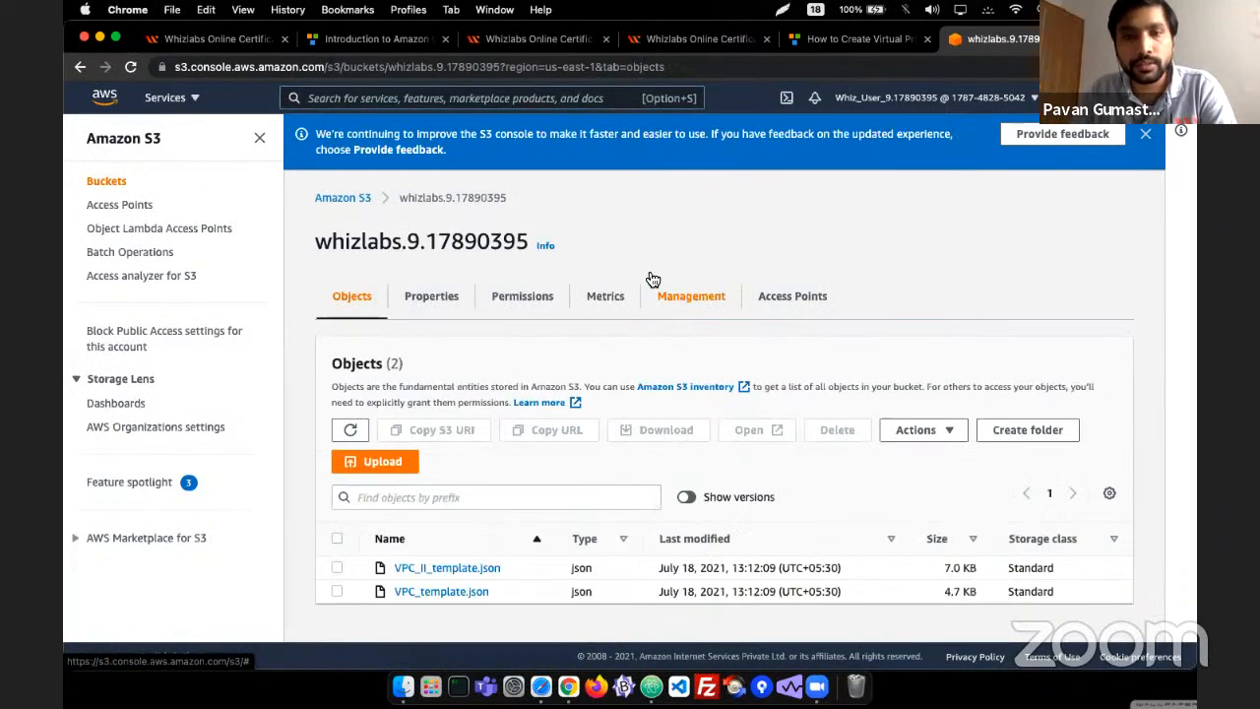
click(438, 593)
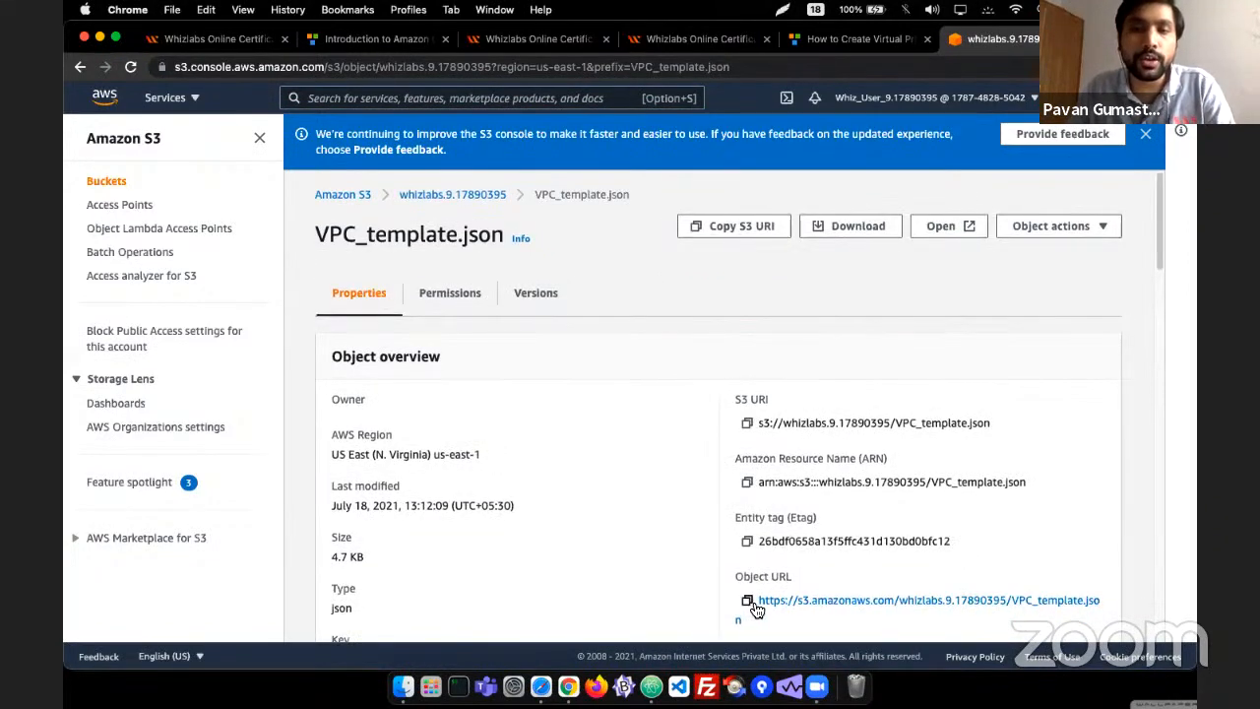
- Switch to Atom and open VPC_template.json from the Webinarday project
key(super+Tab)
key(Tab)
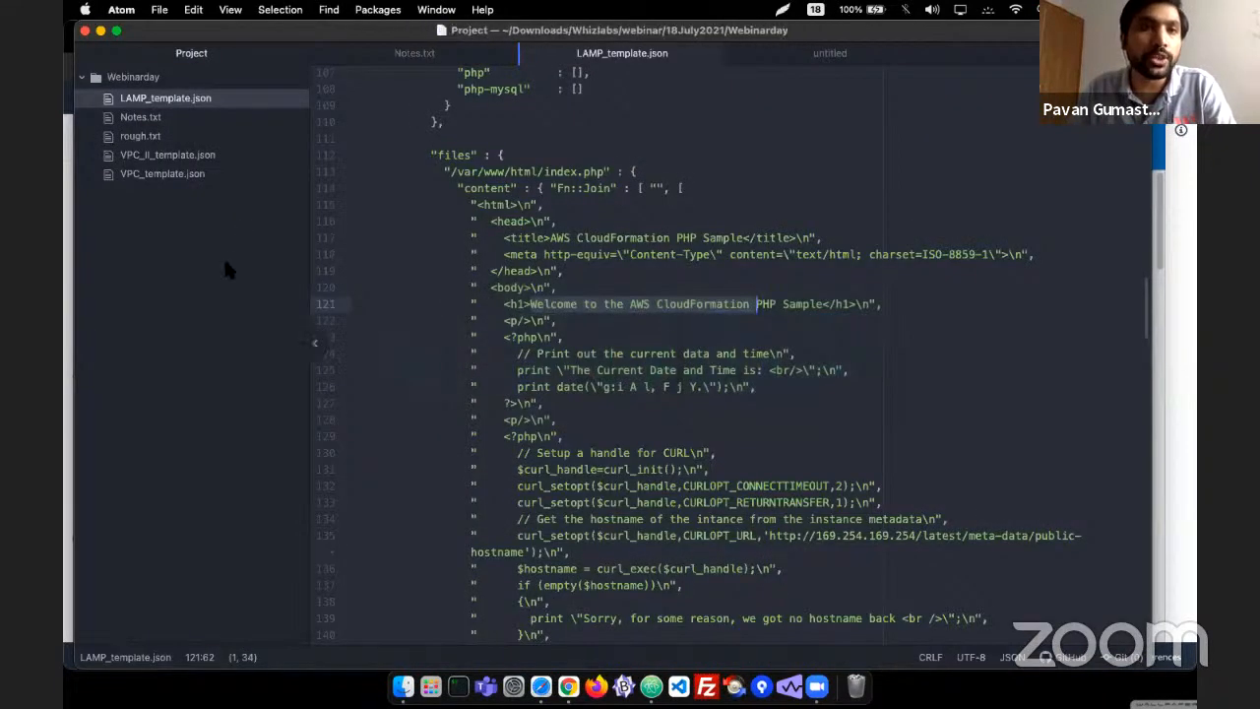
click(162, 173)
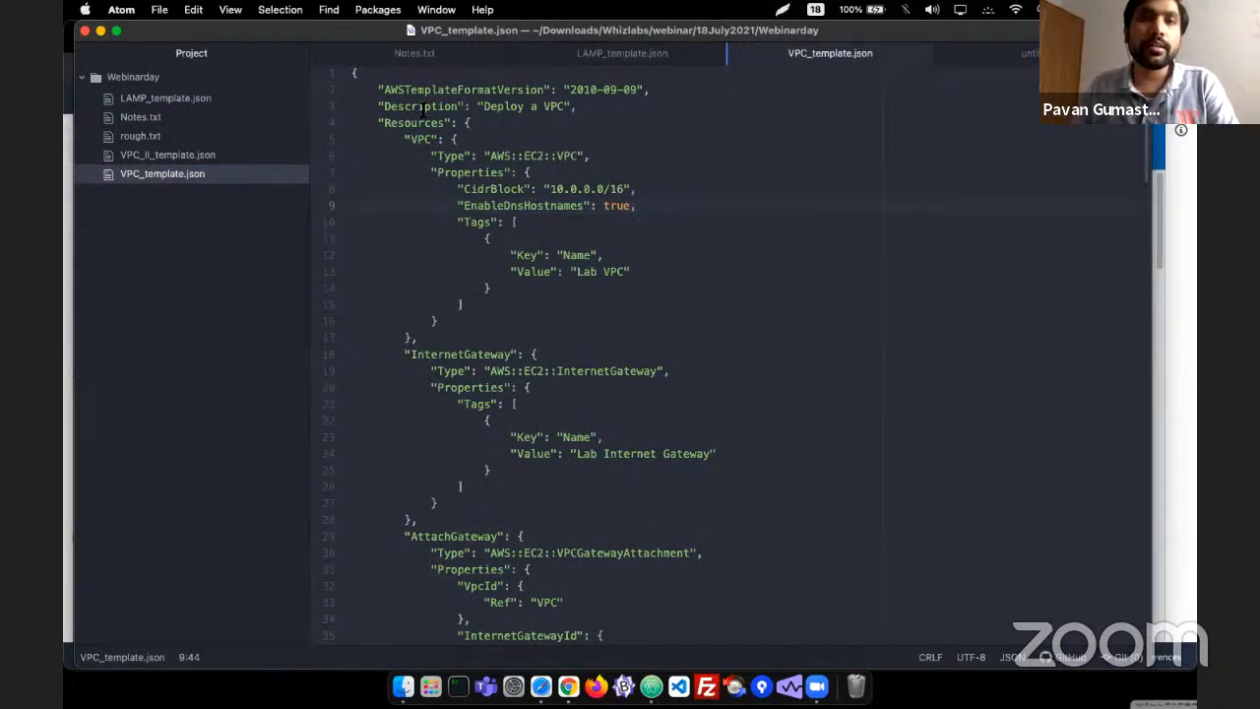
click(581, 55)
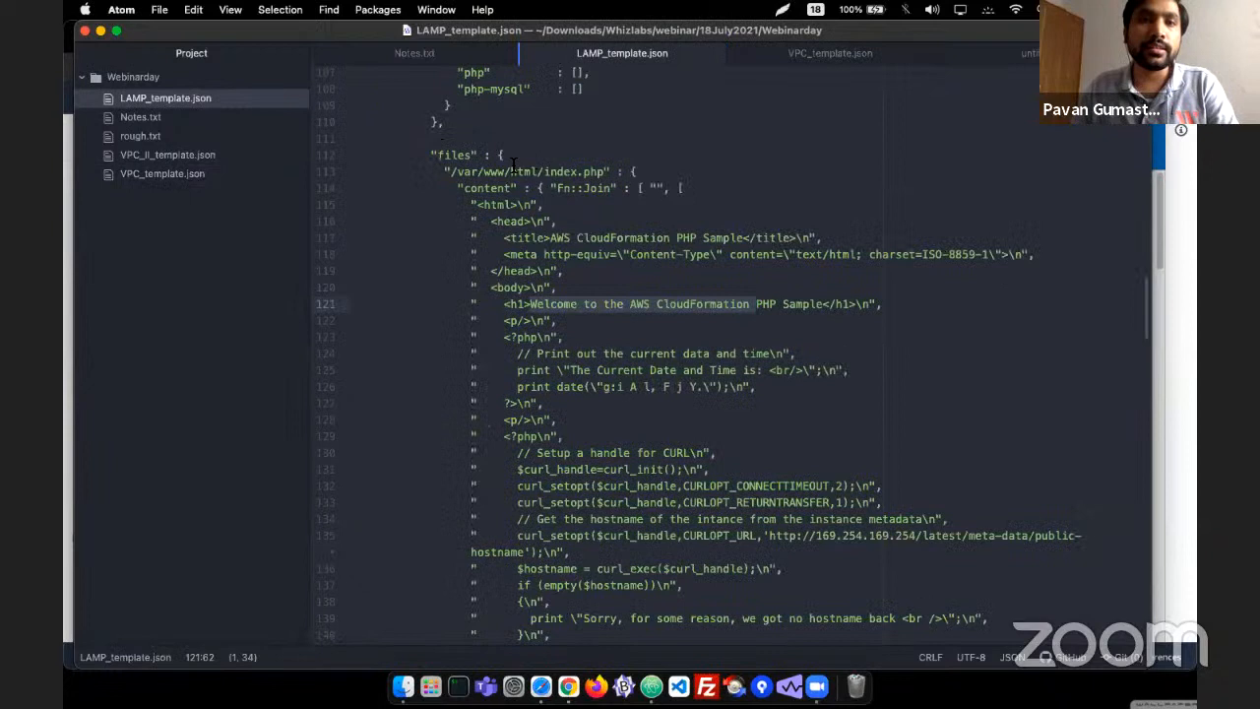
click(834, 49)
- Examine the Resources section of VPC_template.json, highlighting the full VPC resource block
double_click(434, 122)
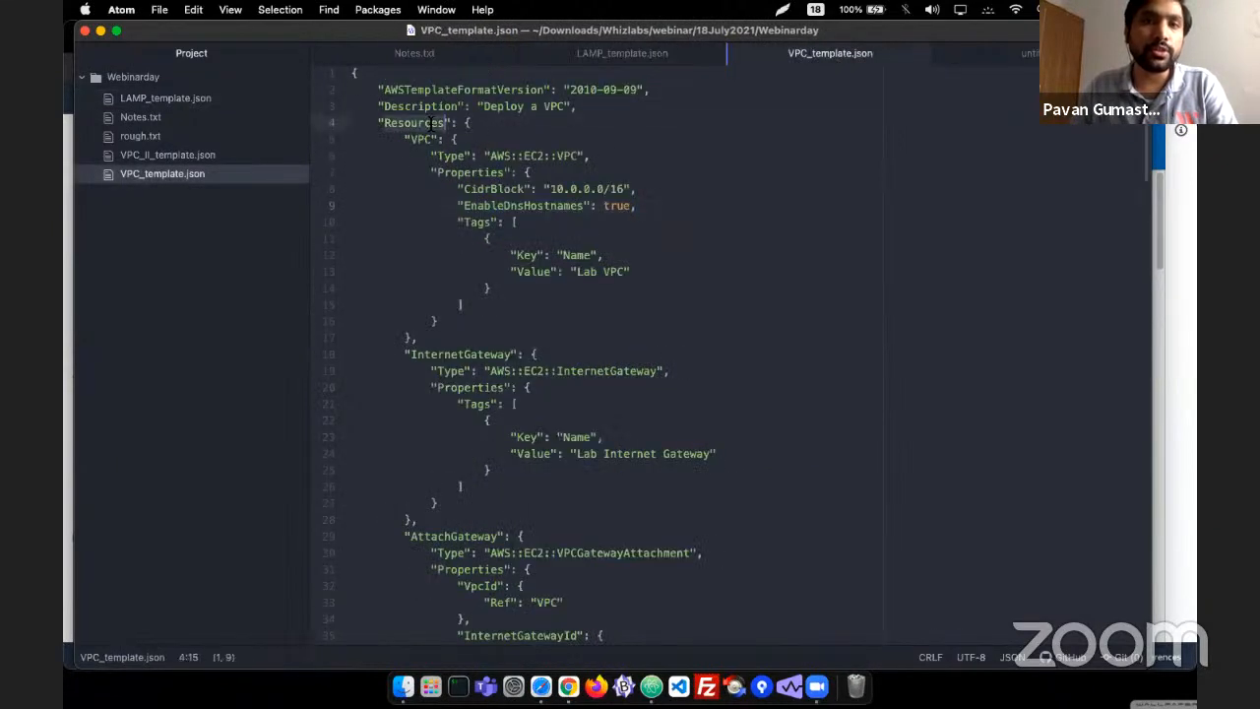
click(479, 126)
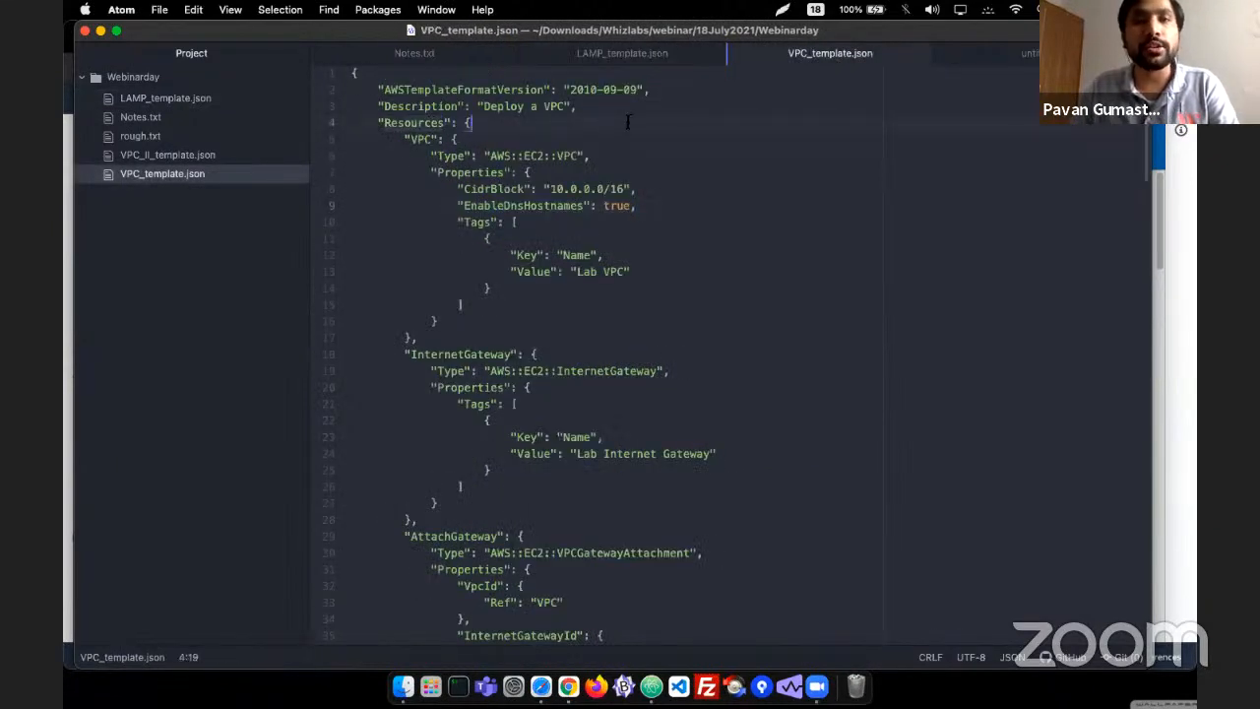
key(Down)
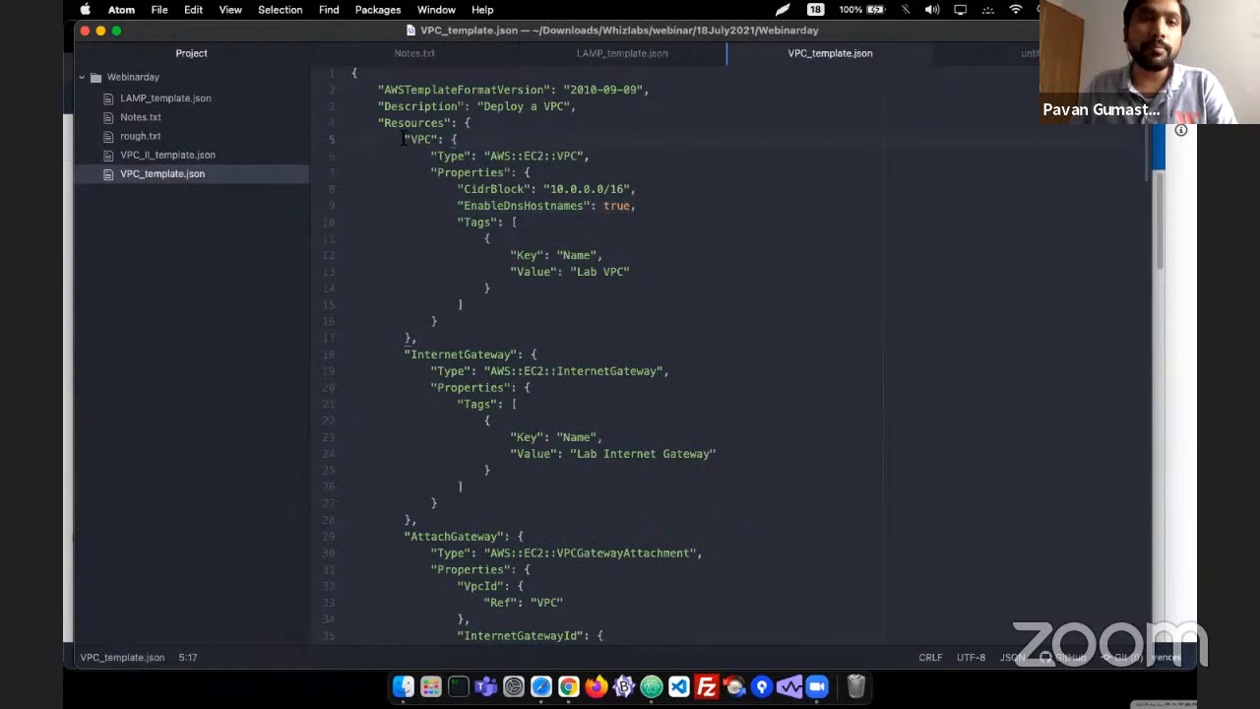
drag(407, 141, 419, 338)
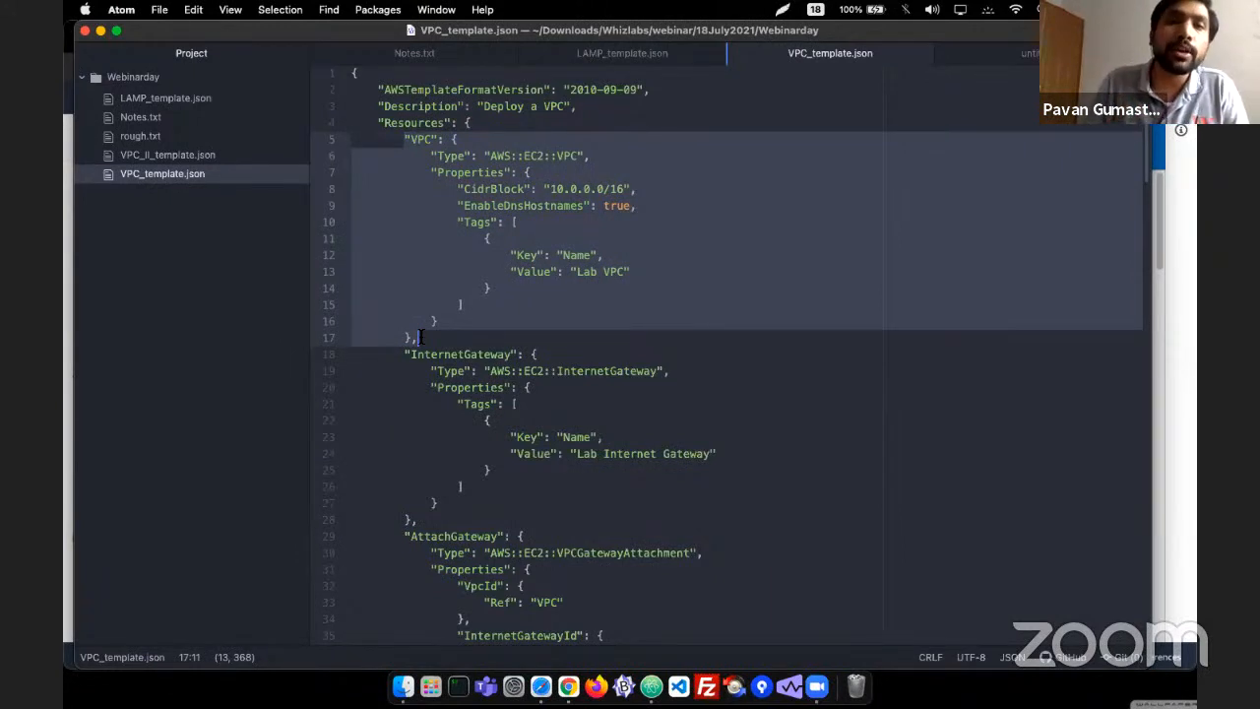
click(404, 141)
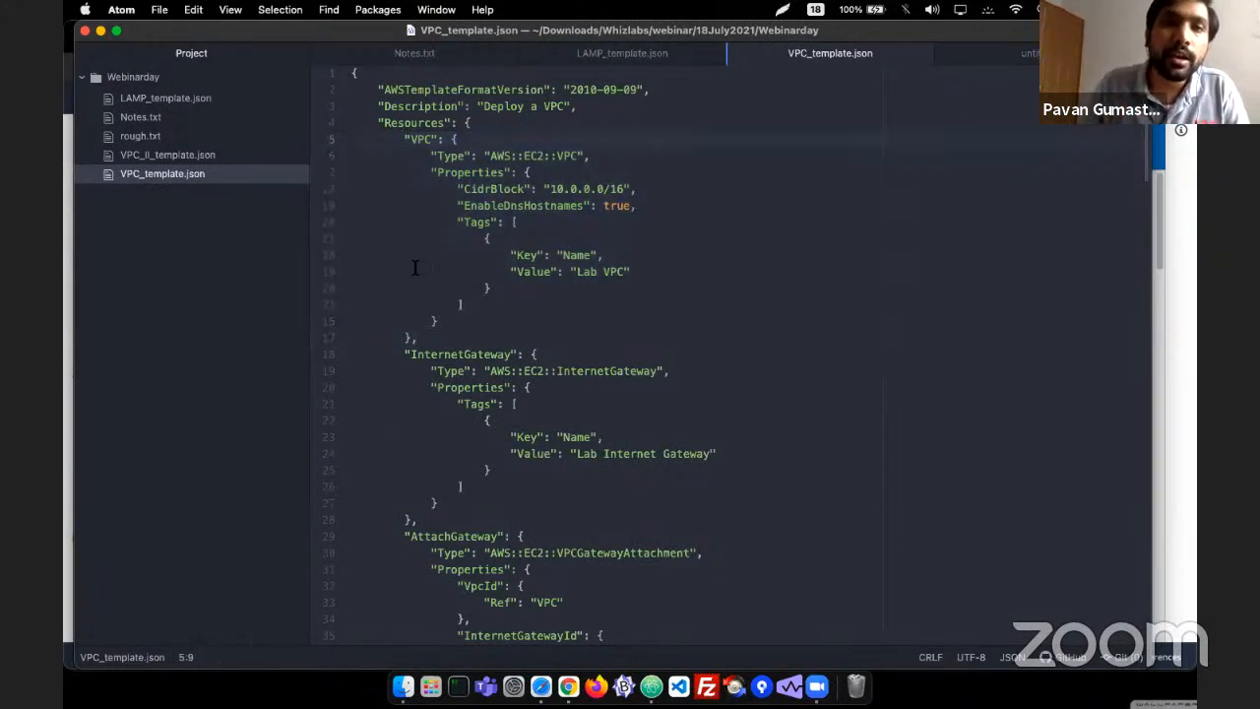
- Examine the VPC, InternetGateway, AttachGateway, PublicSubnet1 and PrivateSubnet1 blocks of VPC_template.json, highlighting each resource in turn
drag(414, 268, 425, 339)
scroll(430, 336, down, 2)
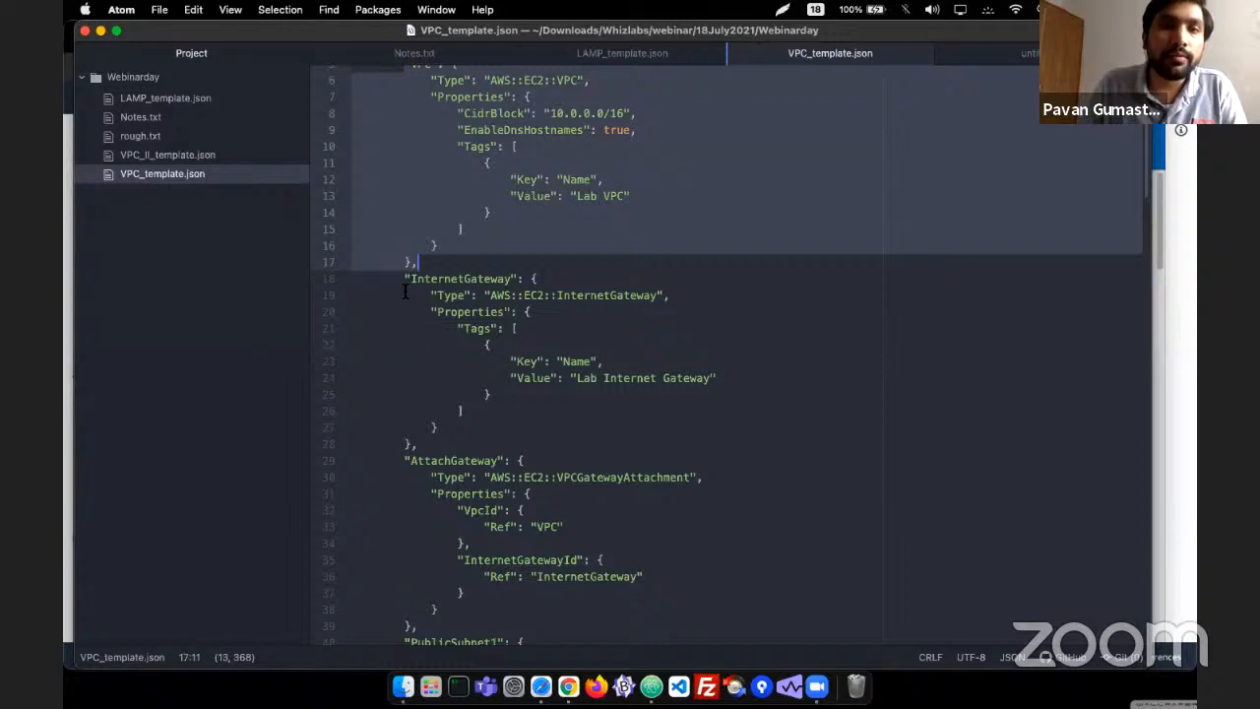
drag(403, 286, 434, 448)
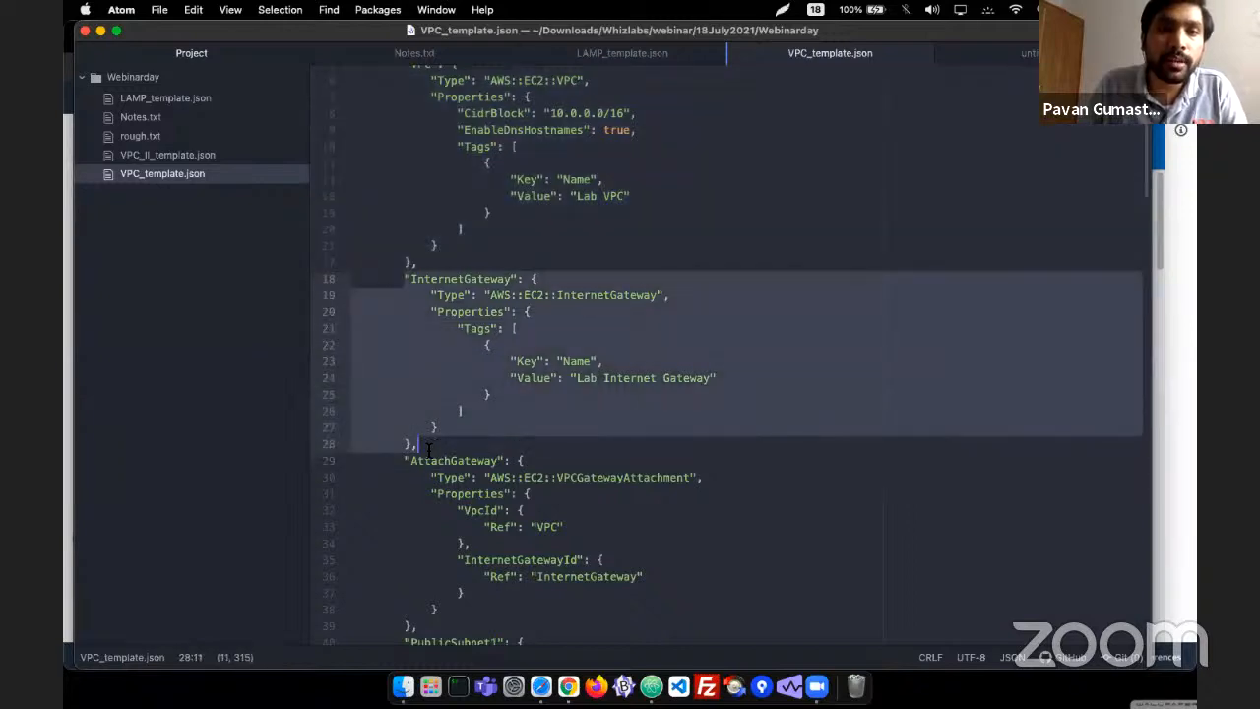
scroll(428, 449, down, 2)
drag(404, 385, 418, 551)
scroll(416, 325, down, 7)
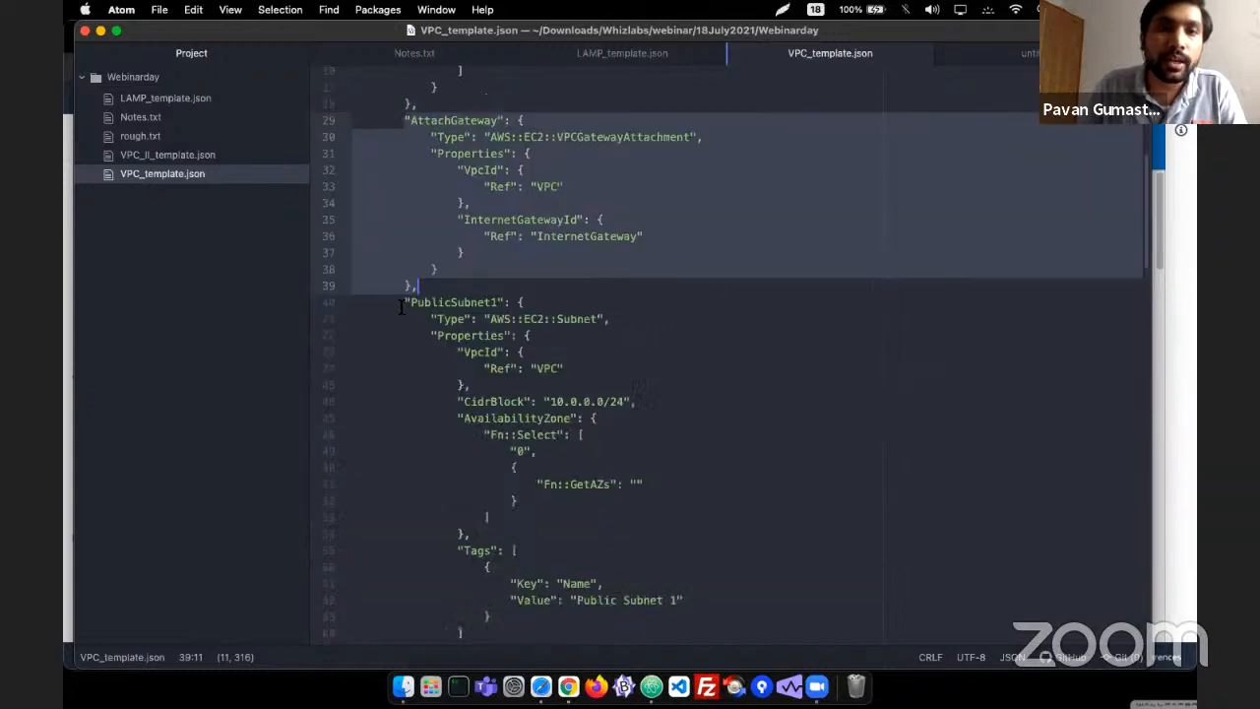
drag(402, 303, 470, 524)
scroll(535, 406, down, 2)
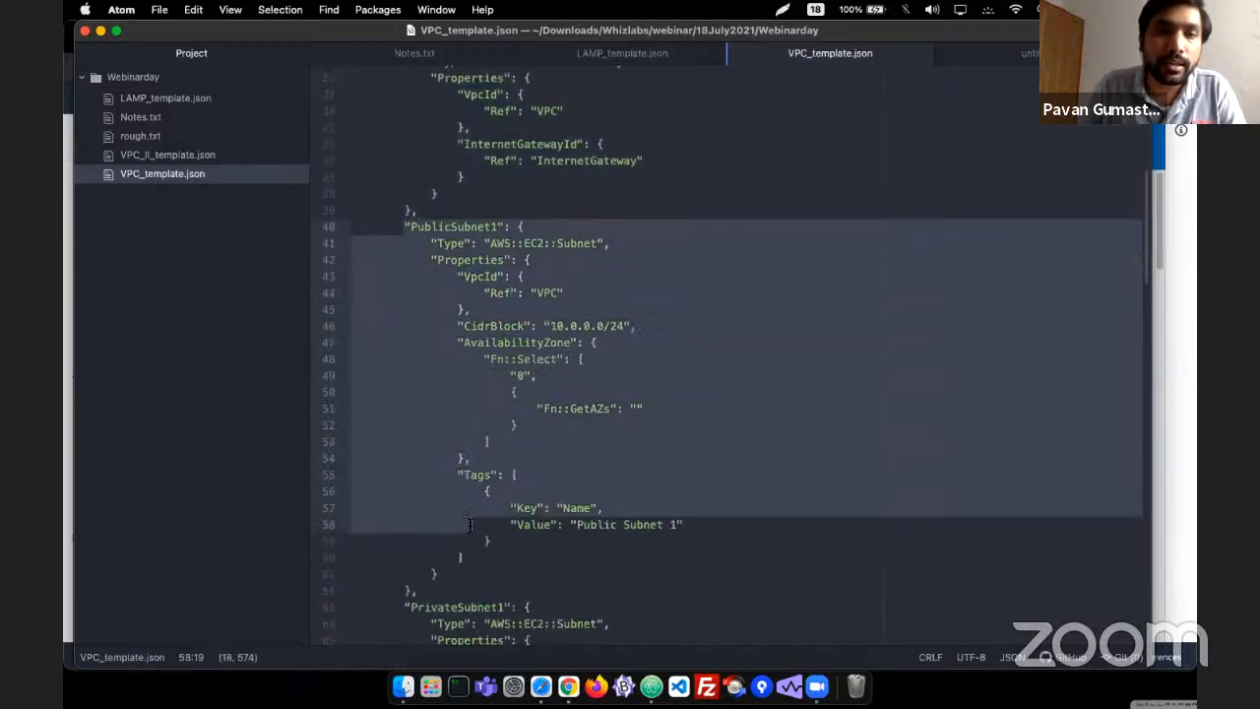
scroll(459, 509, down, 7)
scroll(457, 507, down, 4)
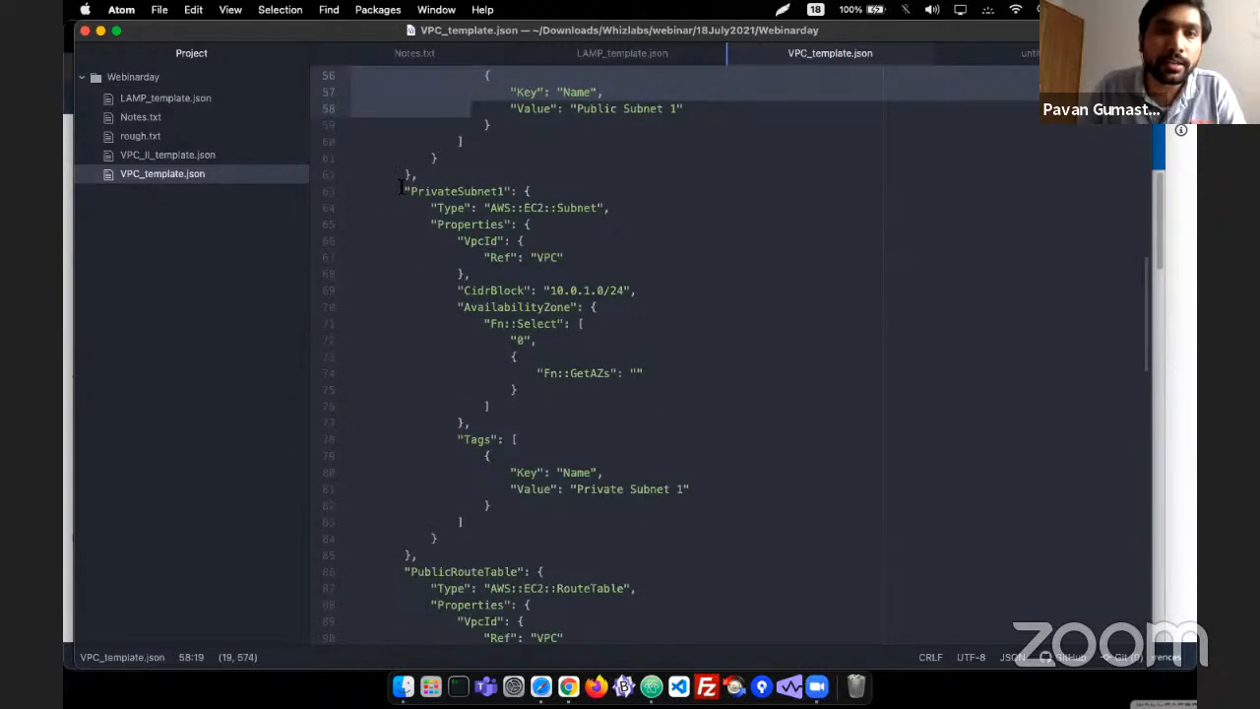
drag(404, 188, 445, 522)
scroll(445, 522, down, 8)
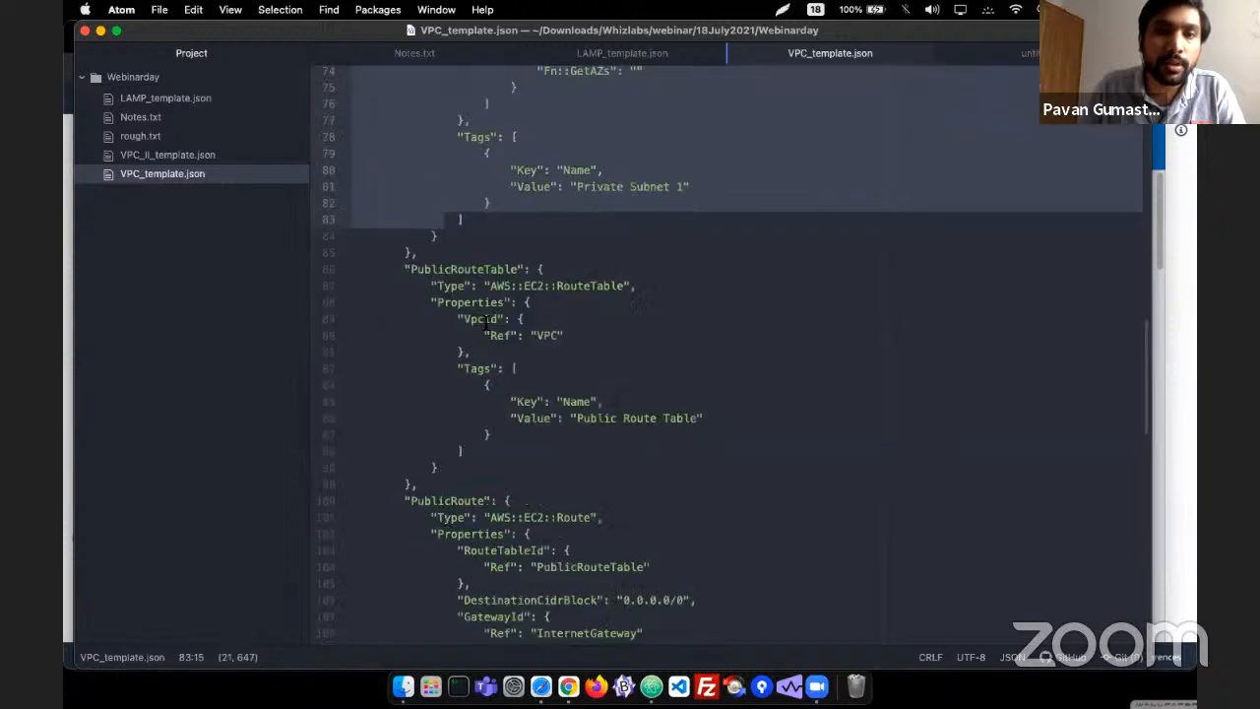
- Examine the route table, route and subnet association resources and the Outputs section of VPC_template.json
drag(384, 269, 497, 319)
scroll(537, 187, down, 2)
scroll(521, 266, down, 9)
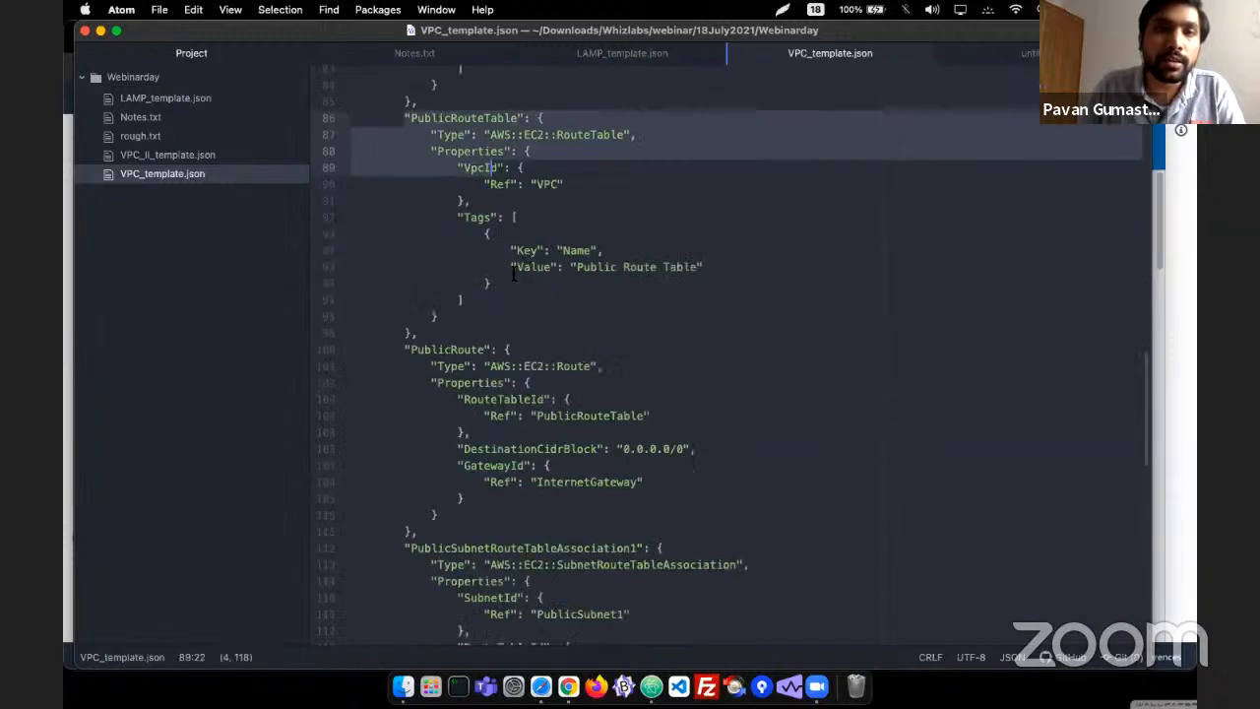
scroll(433, 344, down, 12)
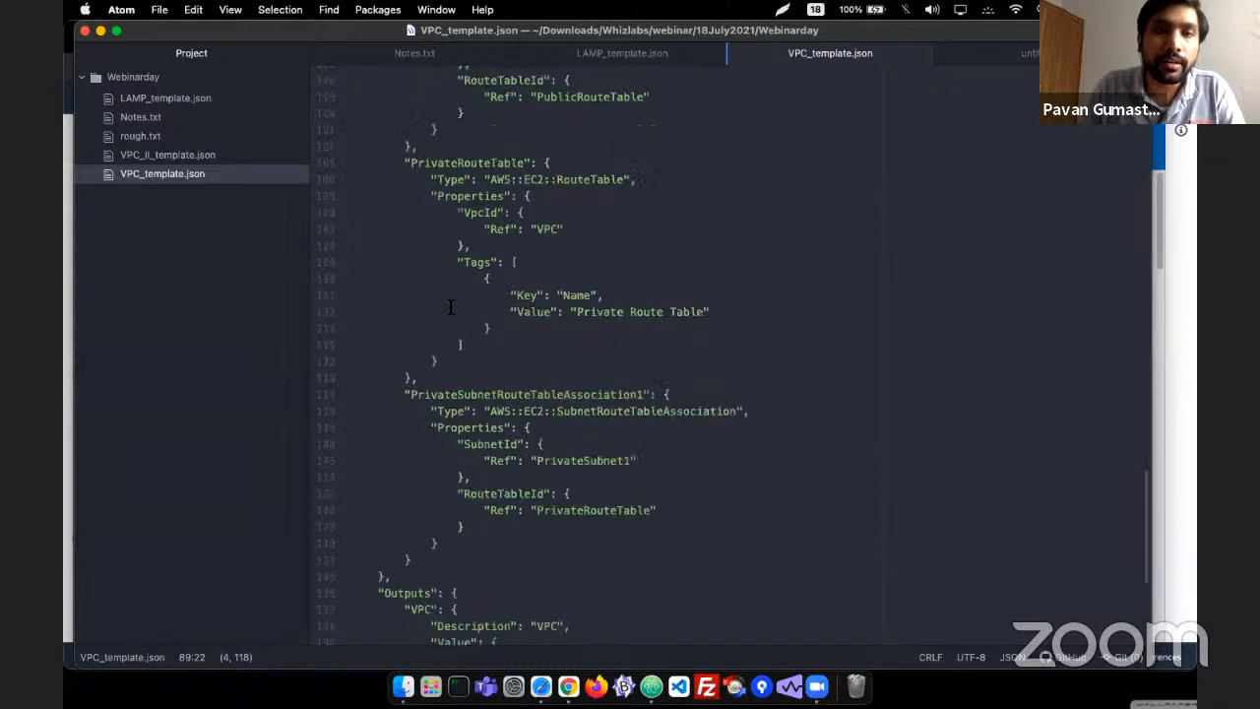
scroll(453, 483, down, 3)
drag(385, 442, 521, 500)
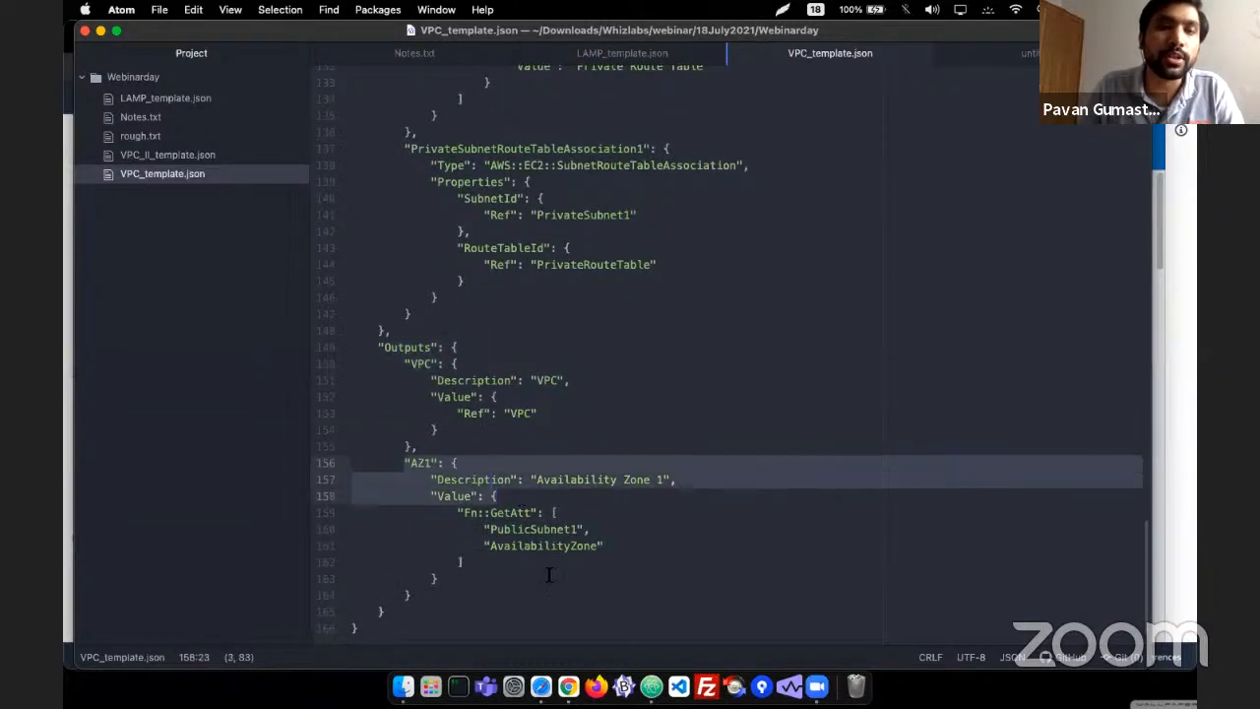
click(550, 578)
scroll(637, 303, up, 20)
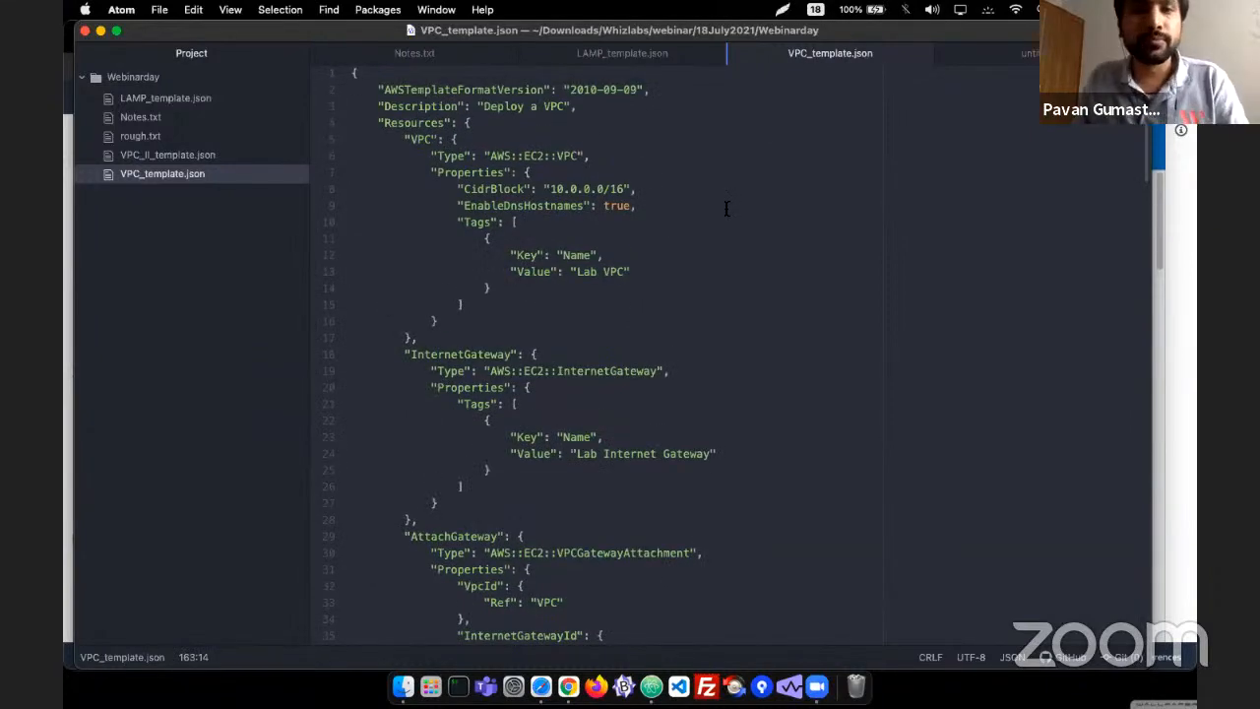
- Examine the Resources key and the VPC resource's type and properties, highlighting its CidrBlock value
key(super+Tab)
key(Escape)
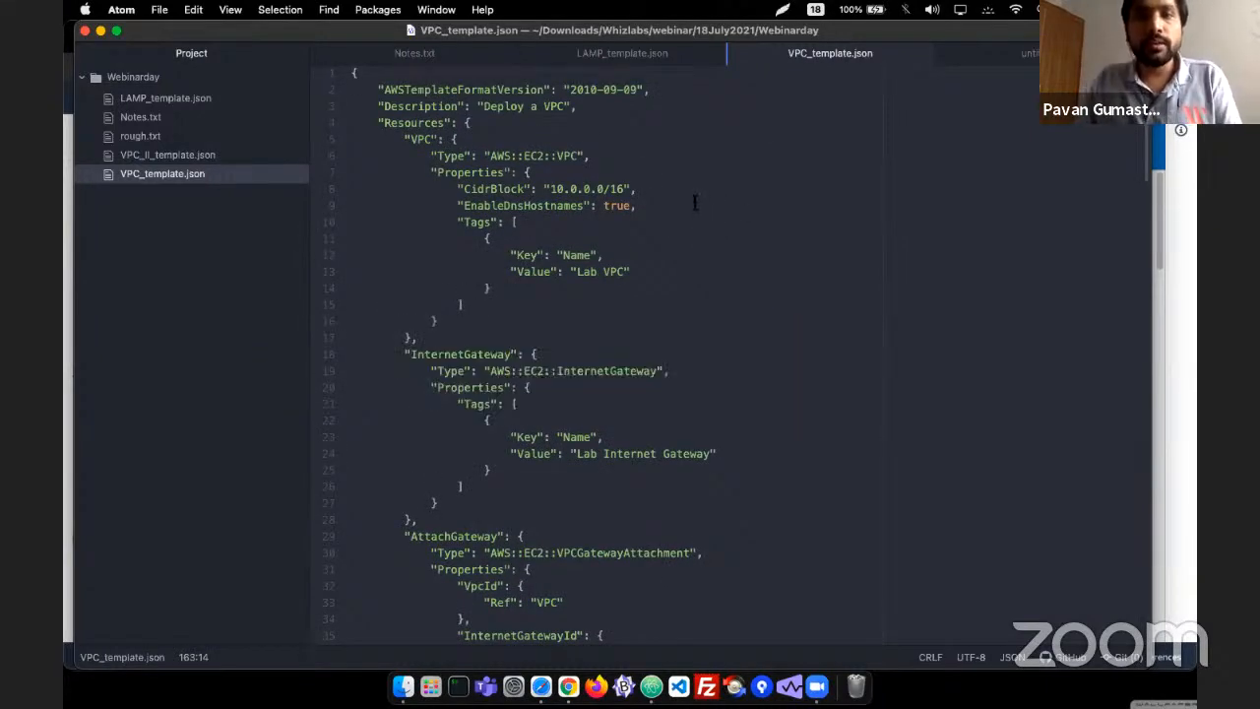
click(690, 201)
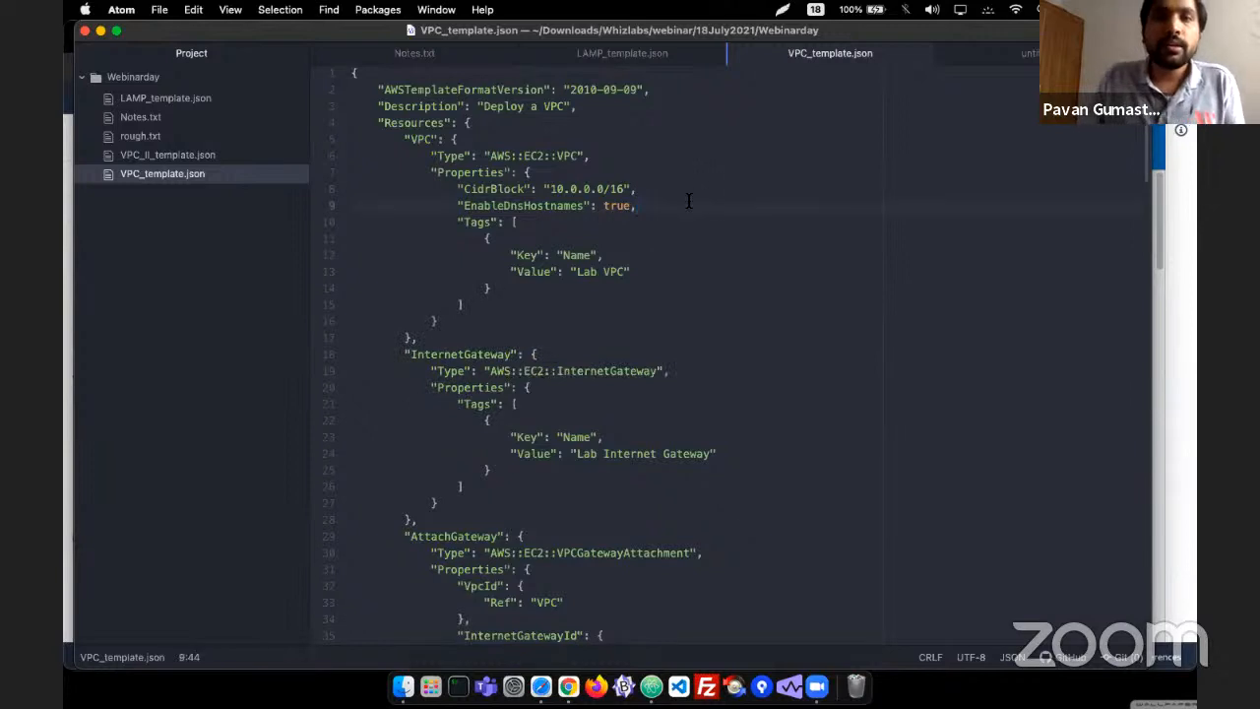
double_click(420, 139)
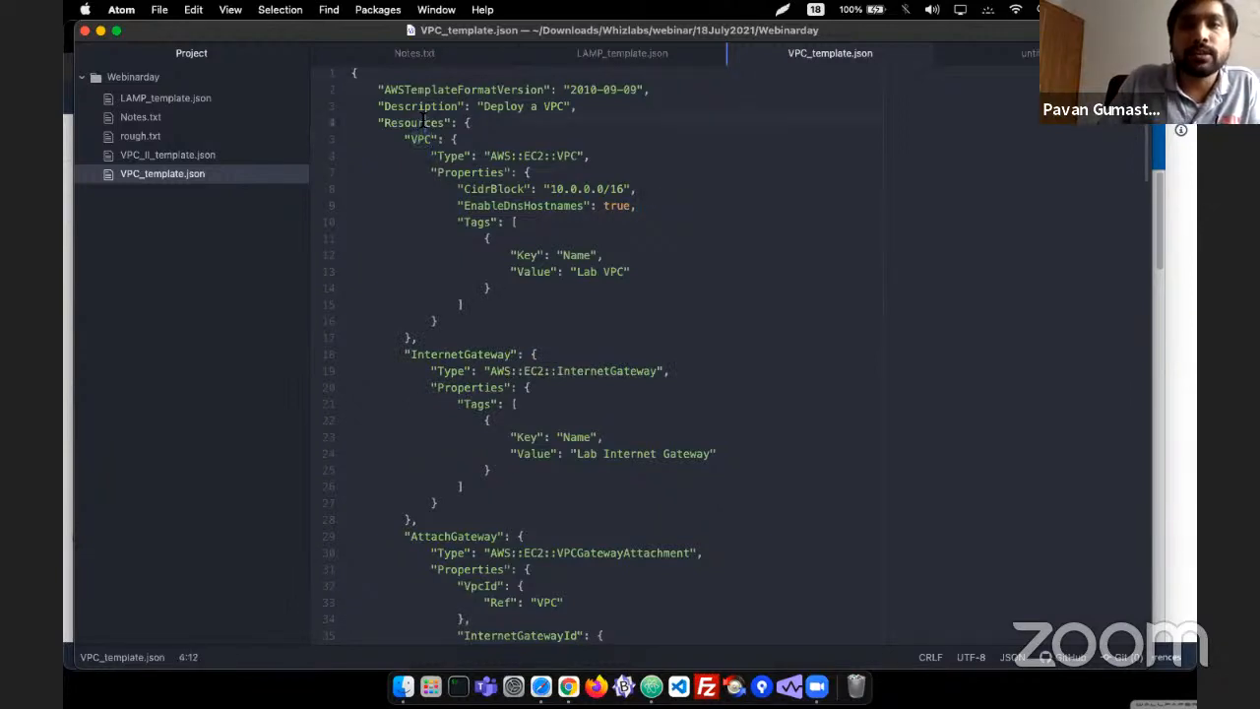
double_click(445, 122)
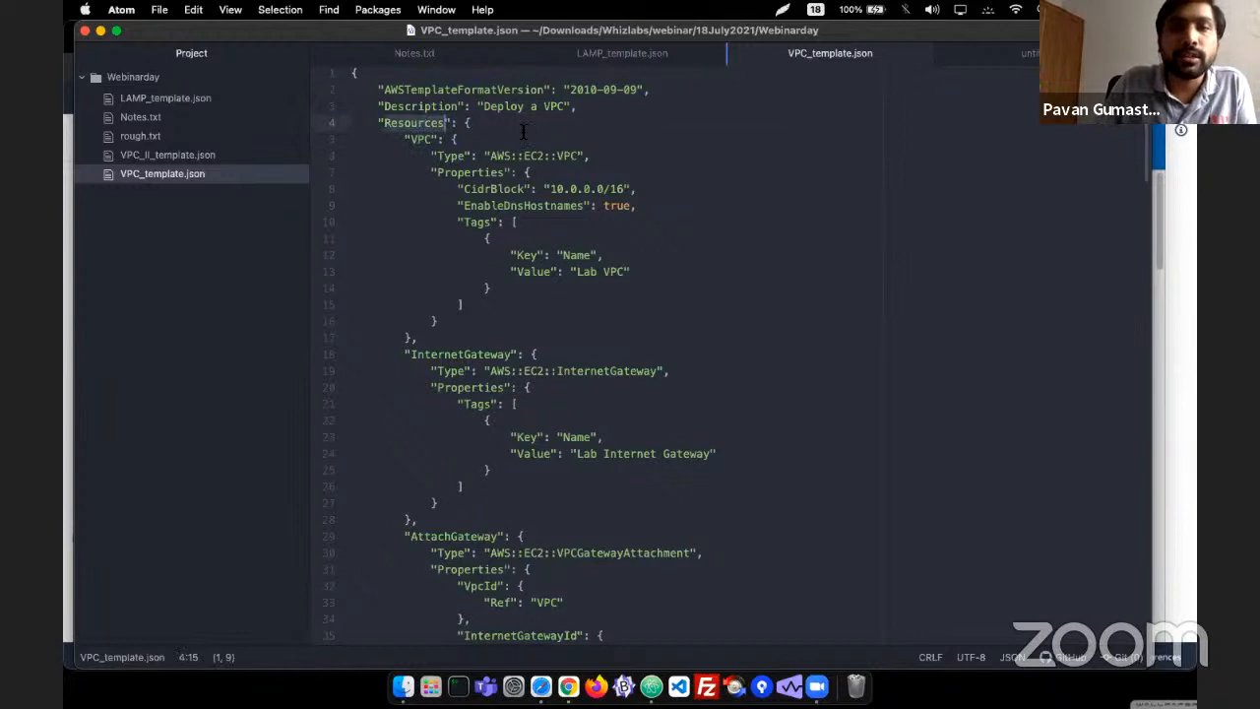
click(481, 139)
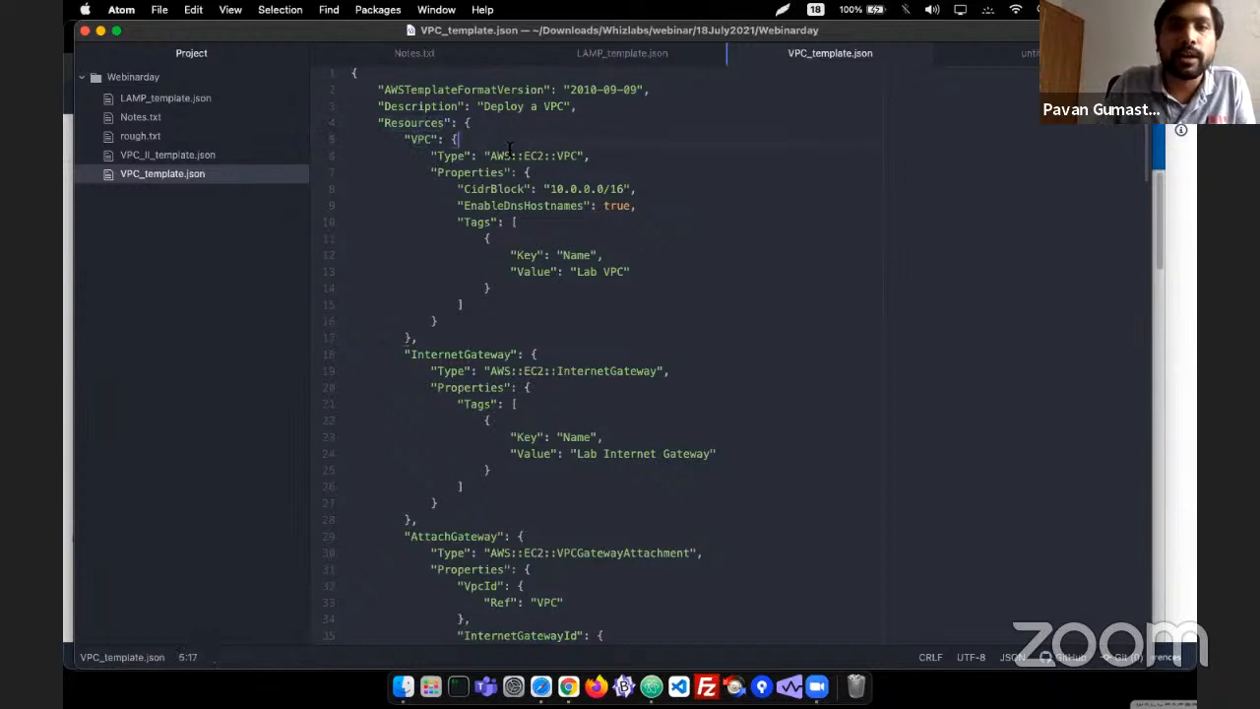
double_click(567, 155)
double_click(479, 190)
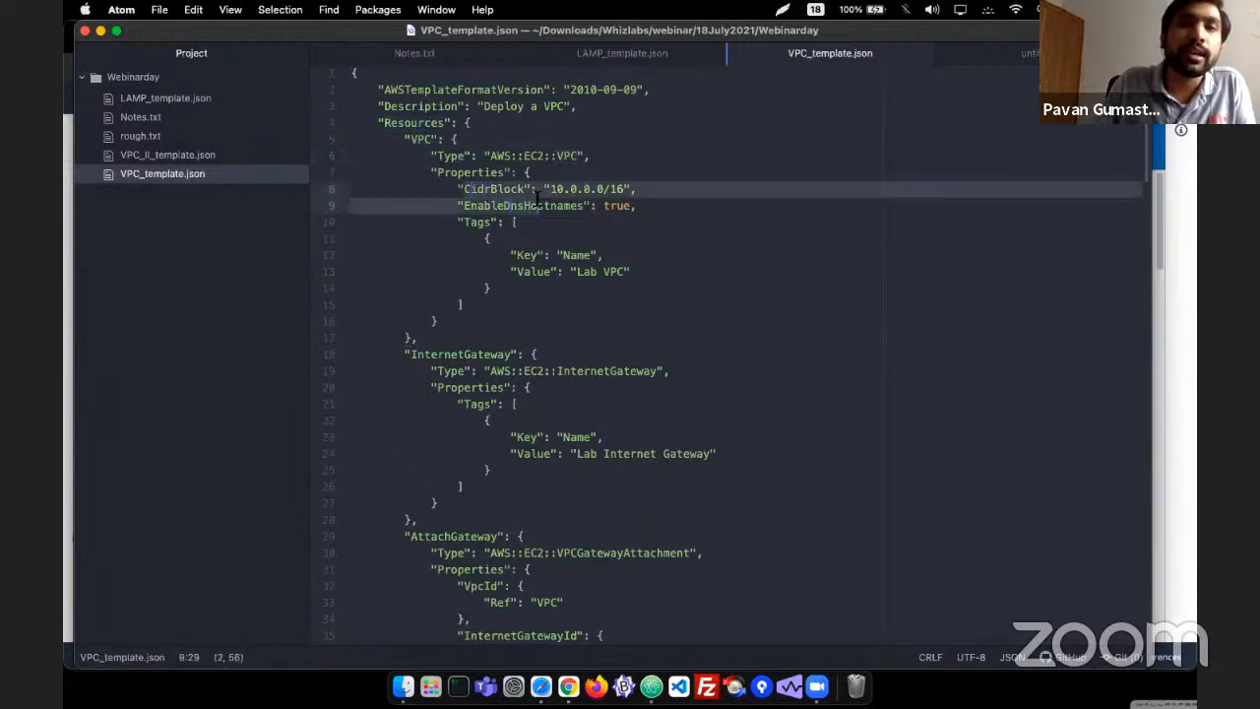
drag(550, 188, 630, 188)
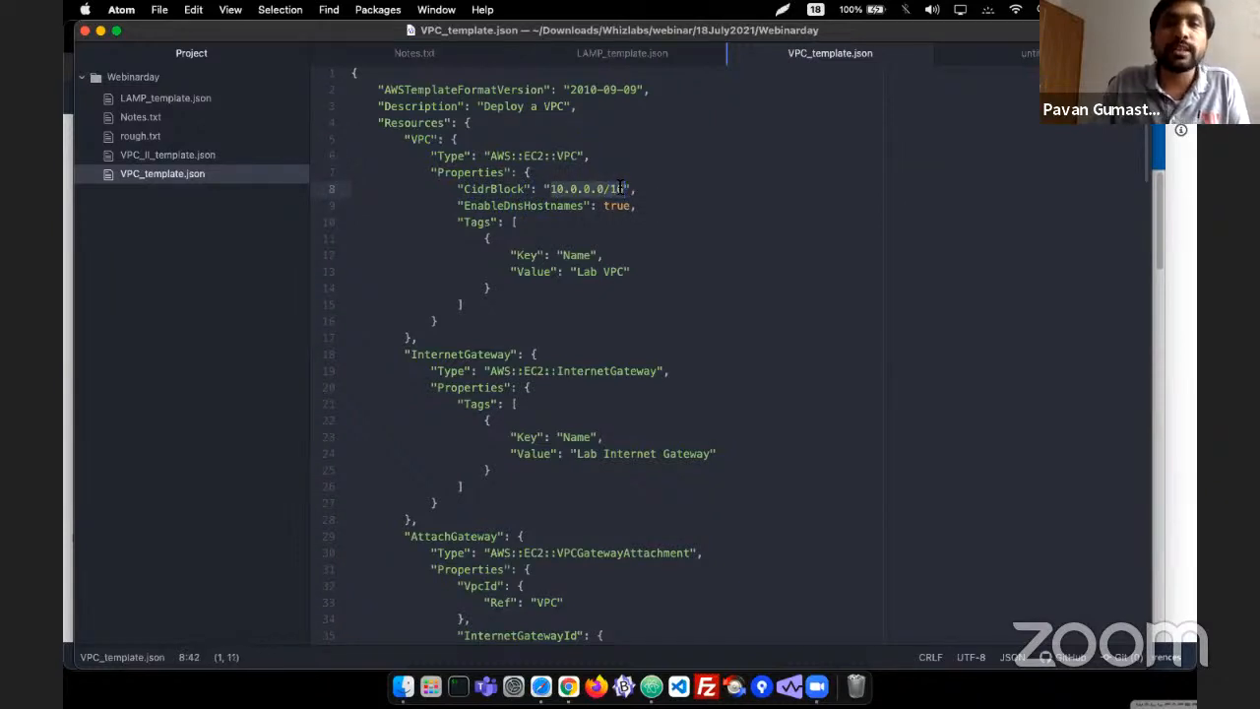
click(495, 190)
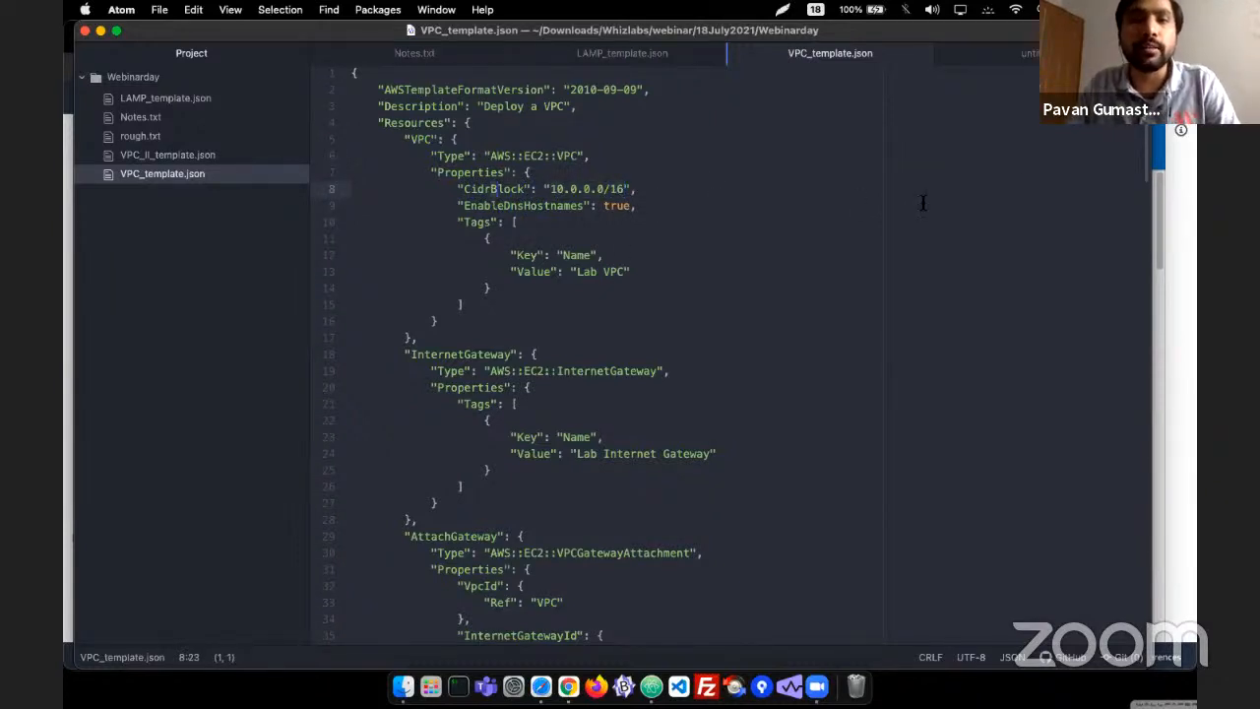
- Switch to Chrome and open the CIDR.xyz range visualizer in a new tab
key(super+Tab)
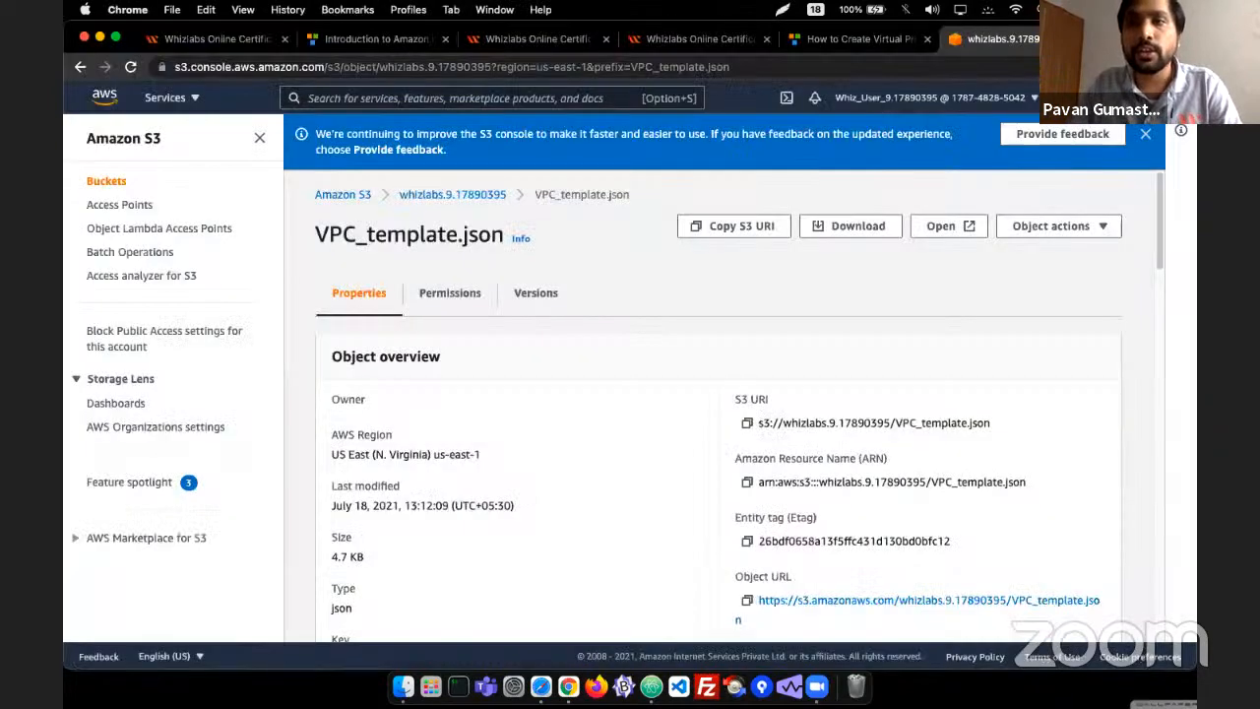
key(super+t)
text(cid)
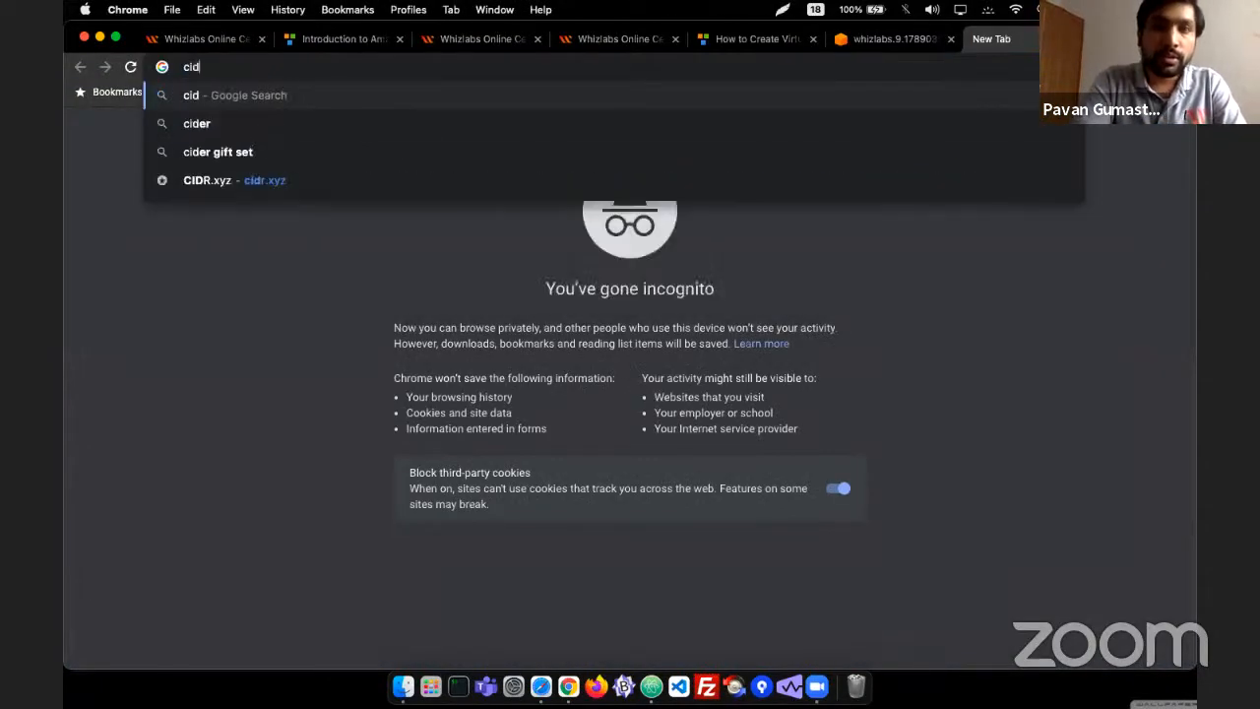
text(r)
key(Down)
key(Return)
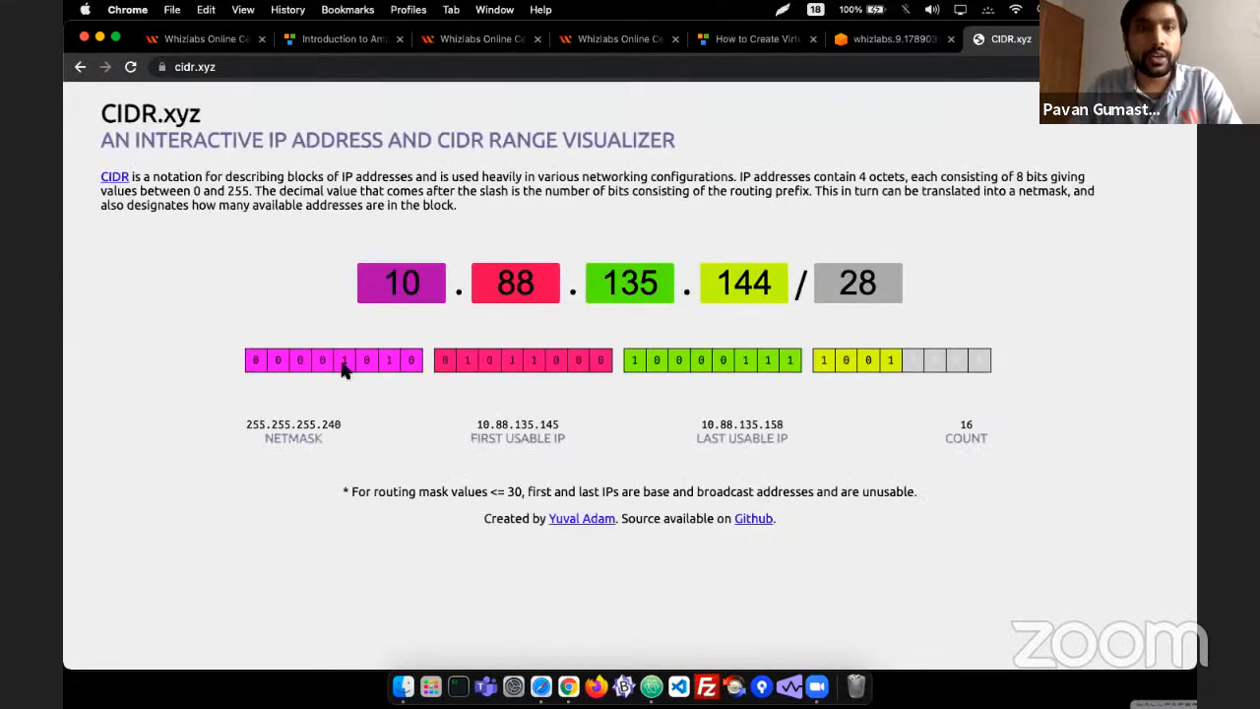
click(886, 39)
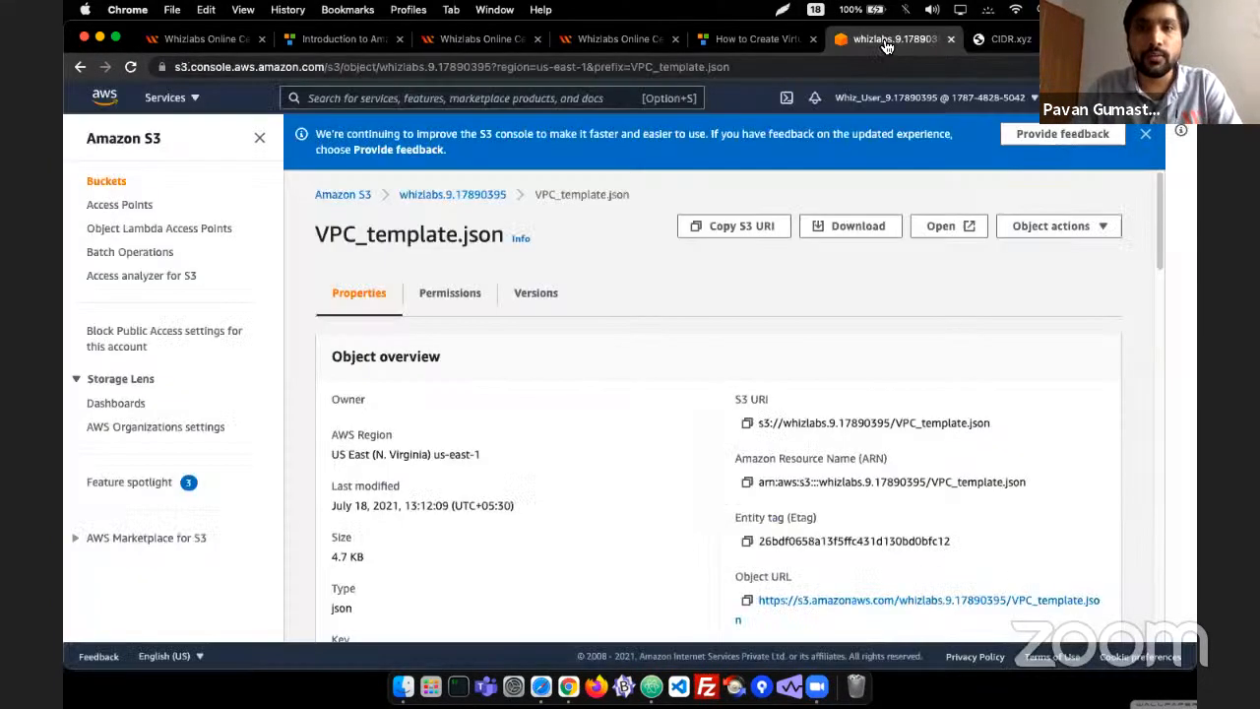
click(1009, 39)
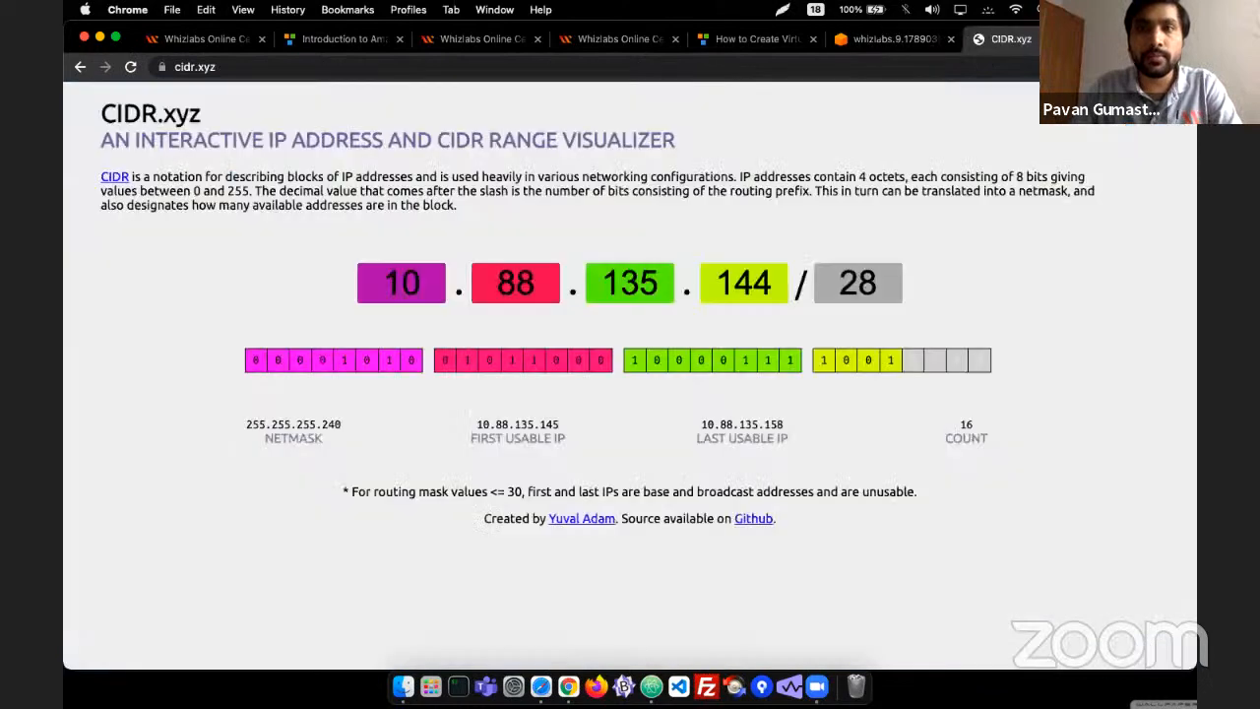
click(758, 40)
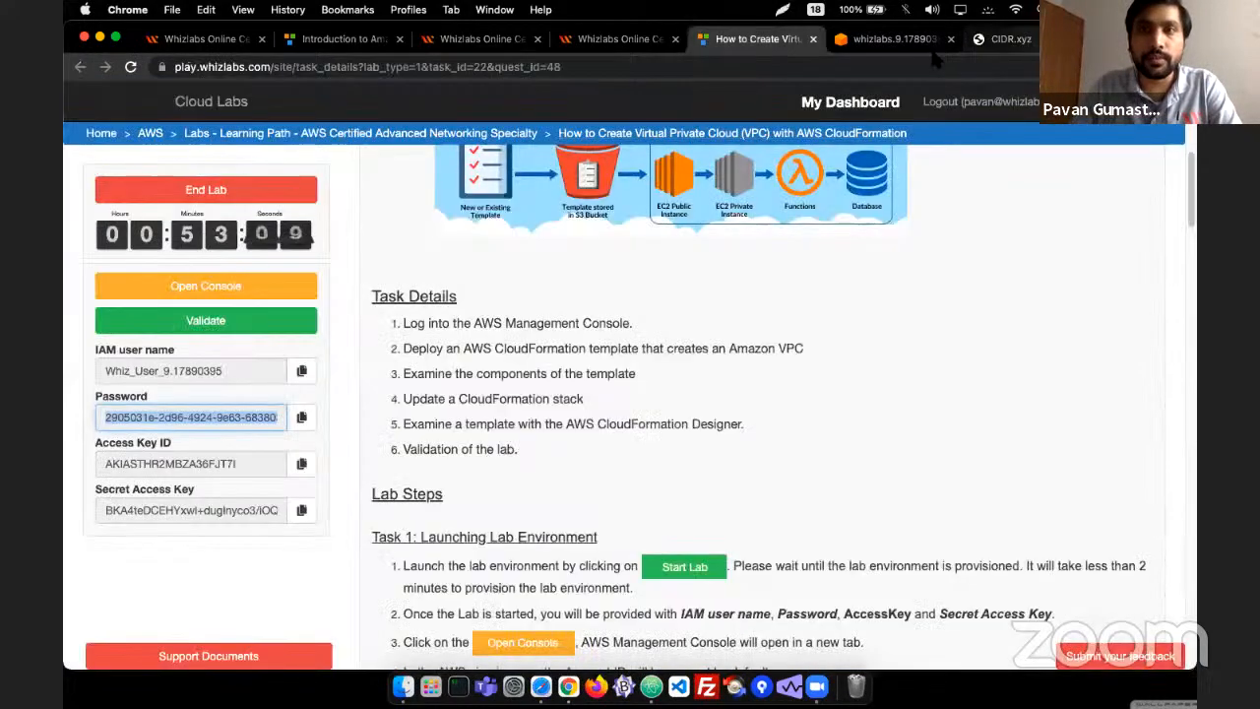
click(1009, 39)
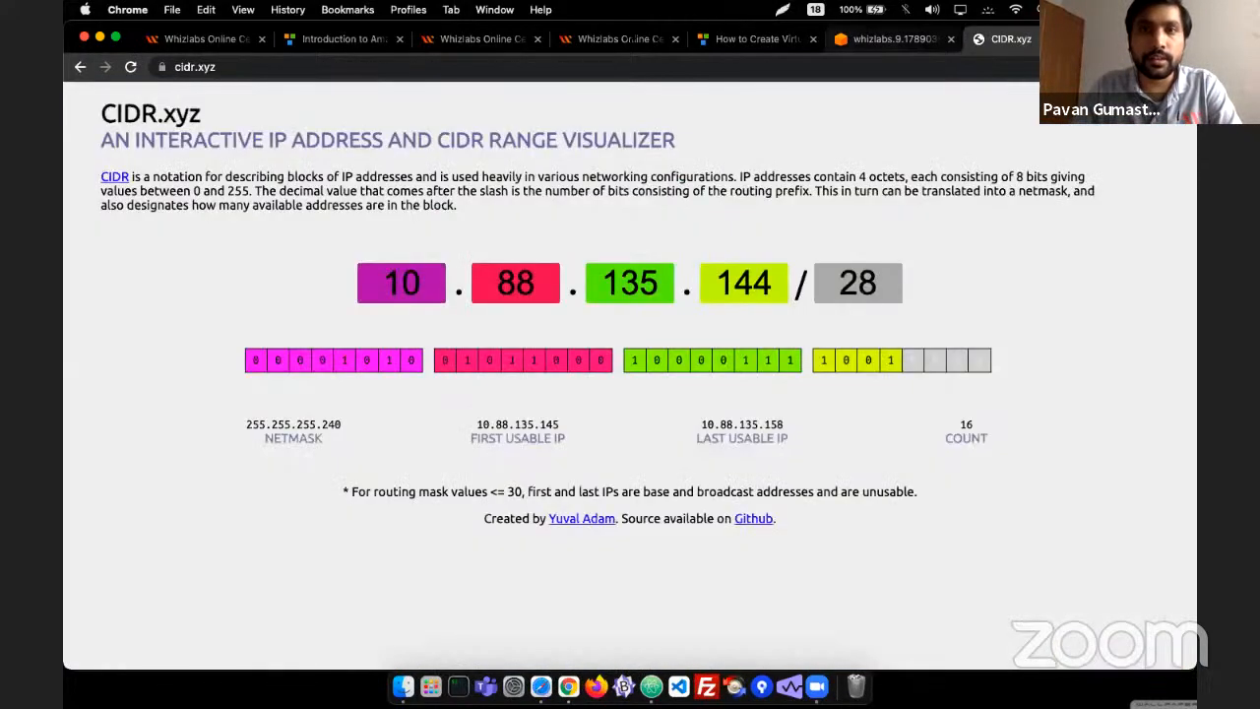
click(758, 39)
scroll(807, 217, down, 2)
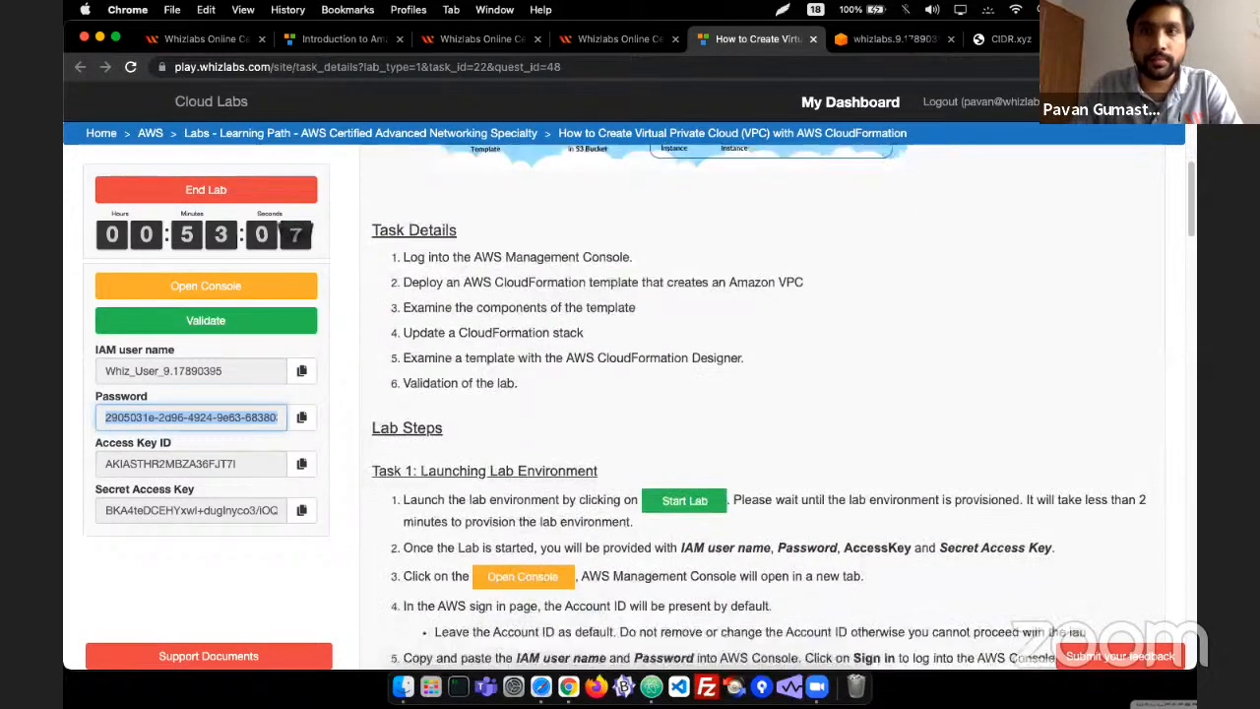
click(893, 40)
click(1006, 39)
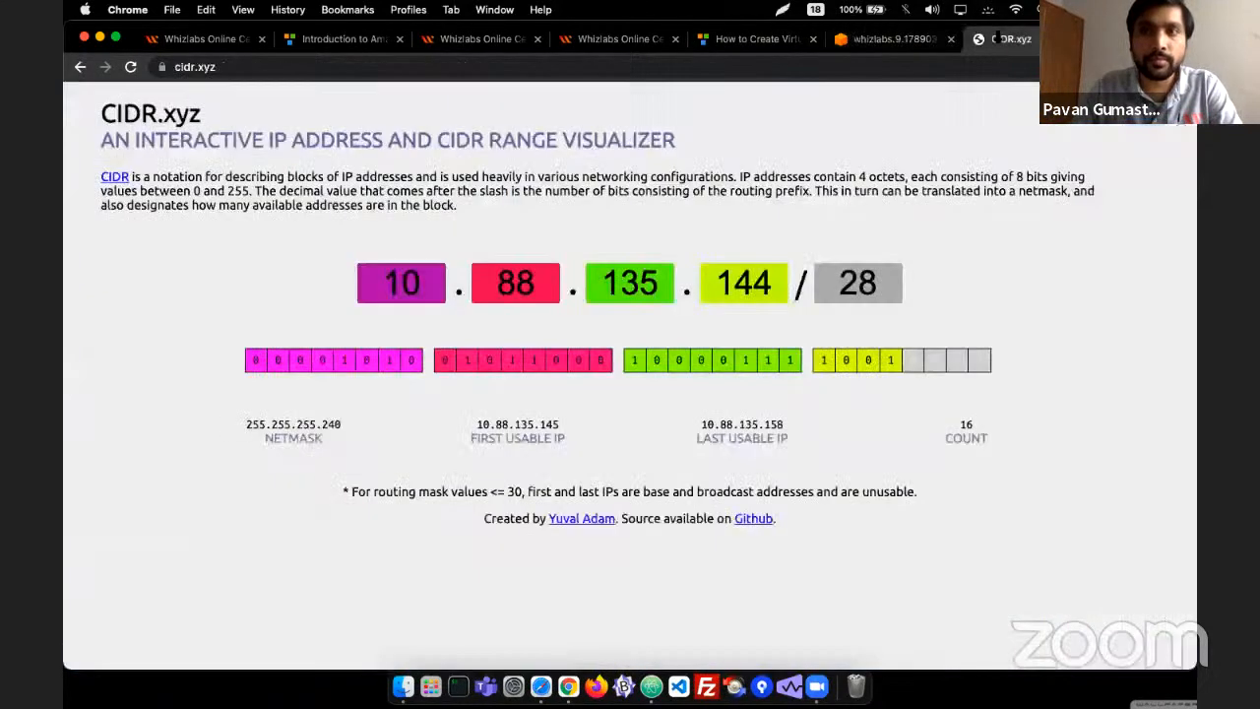
click(721, 39)
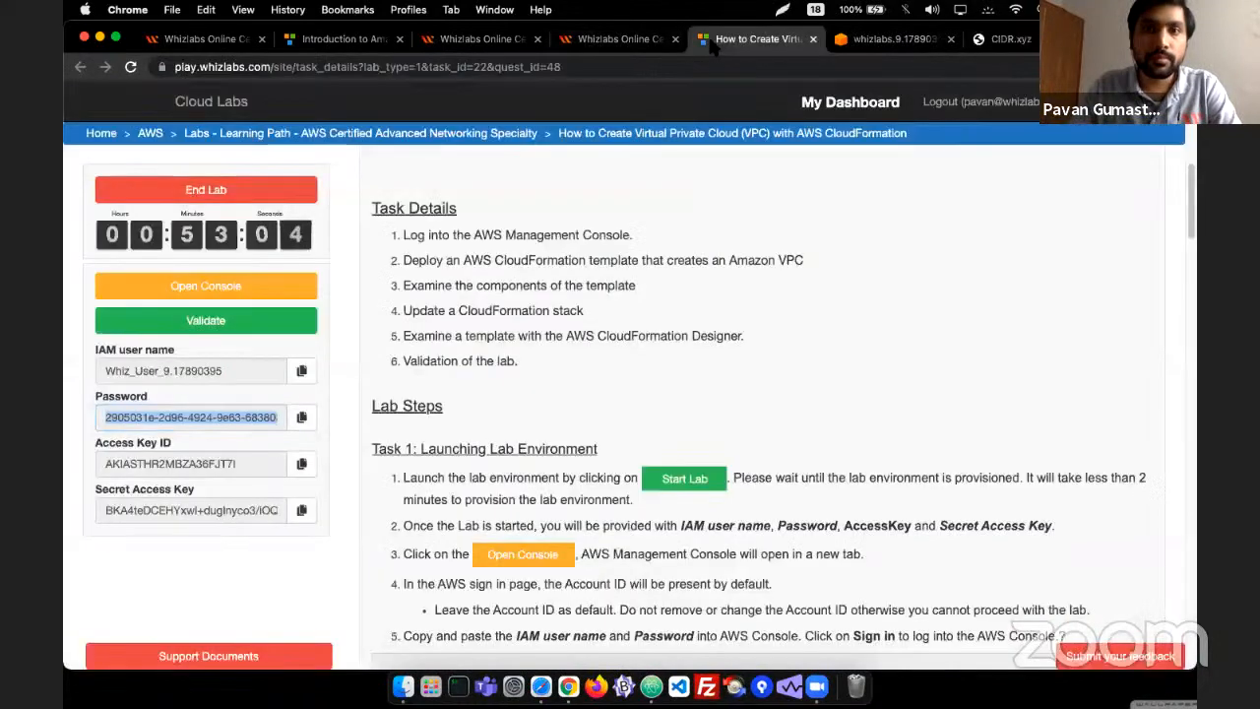
- Check the VPC's CidrBlock value in VPC_template.json in Atom and return to Chrome
key(super+Tab)
drag(550, 188, 625, 188)
key(super+Tab)
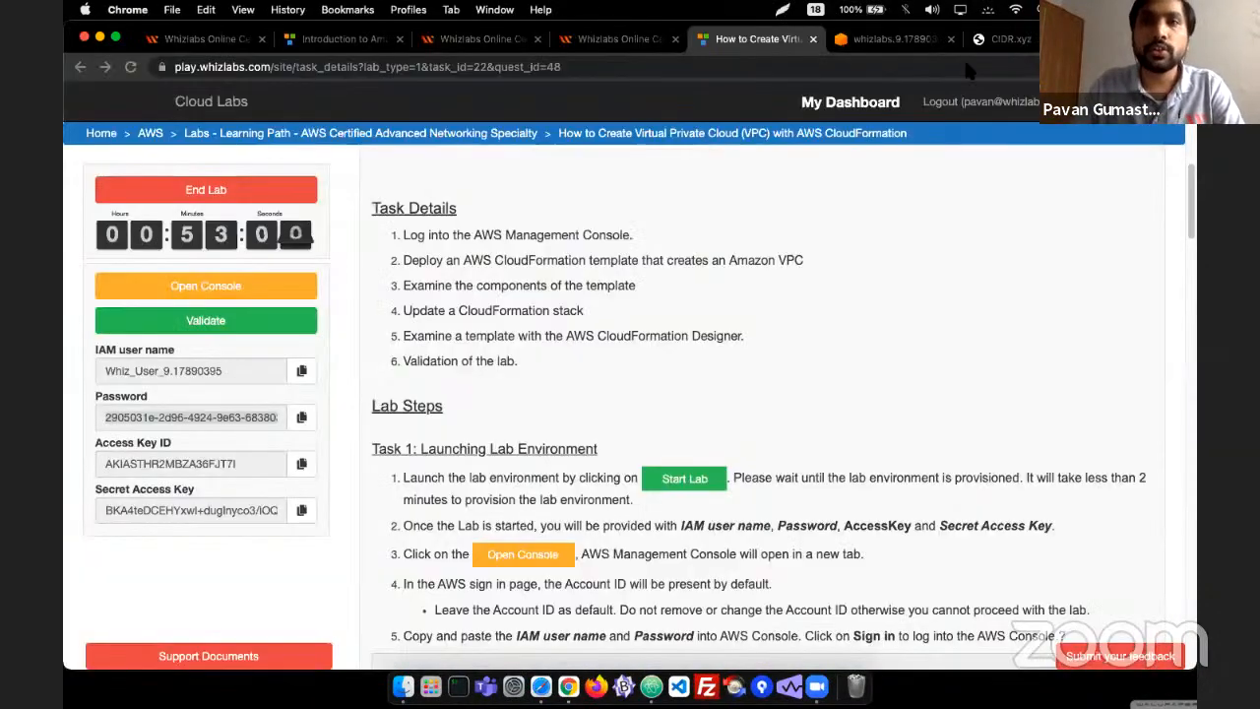
- Enter the range 10.0.0.0/16 in the CIDR.xyz visualizer and highlight the address count
click(1011, 40)
key(Tab)
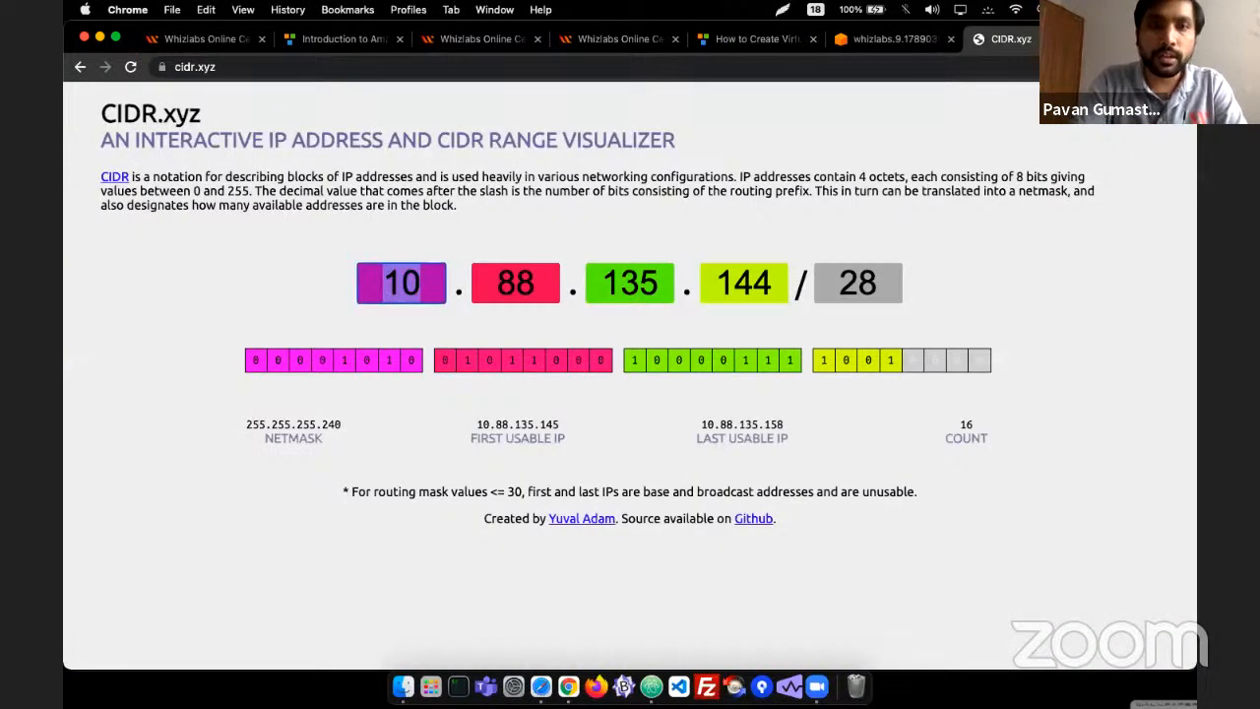
text(10)
key(Tab)
text(1)
key(BackSpace)
text(0)
key(Tab)
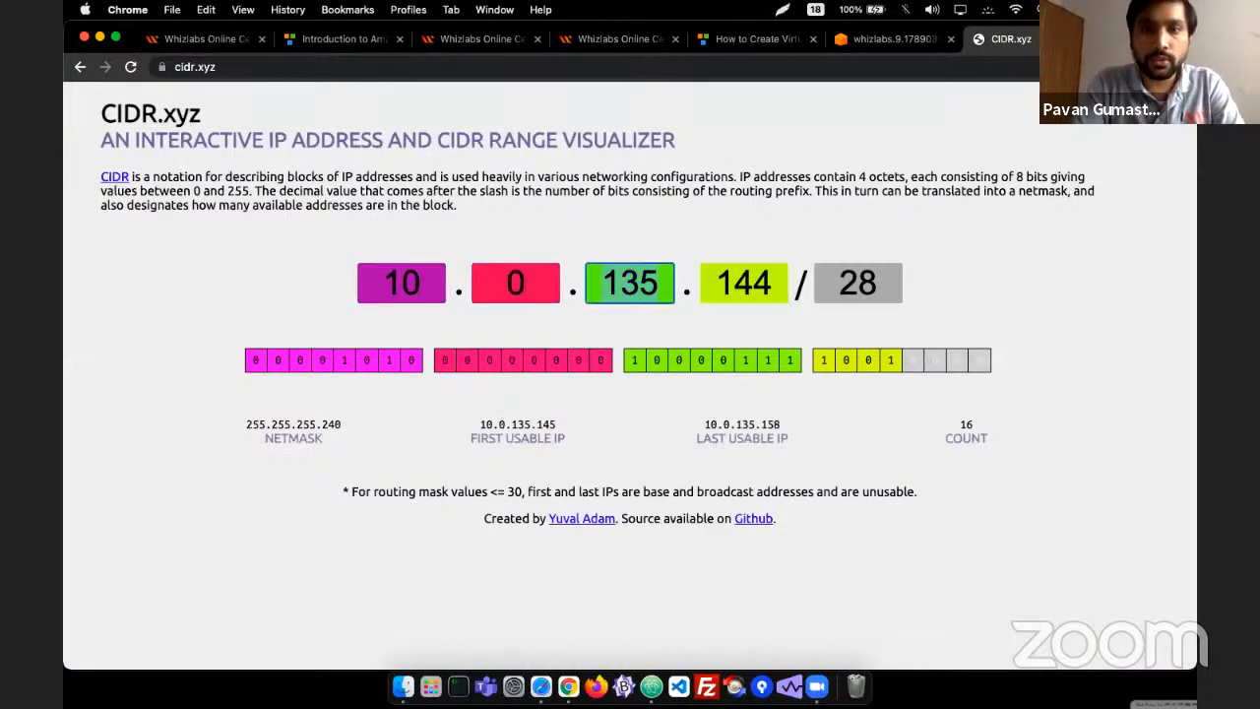
text(0)
key(Tab)
text(0)
key(Tab)
text(1)
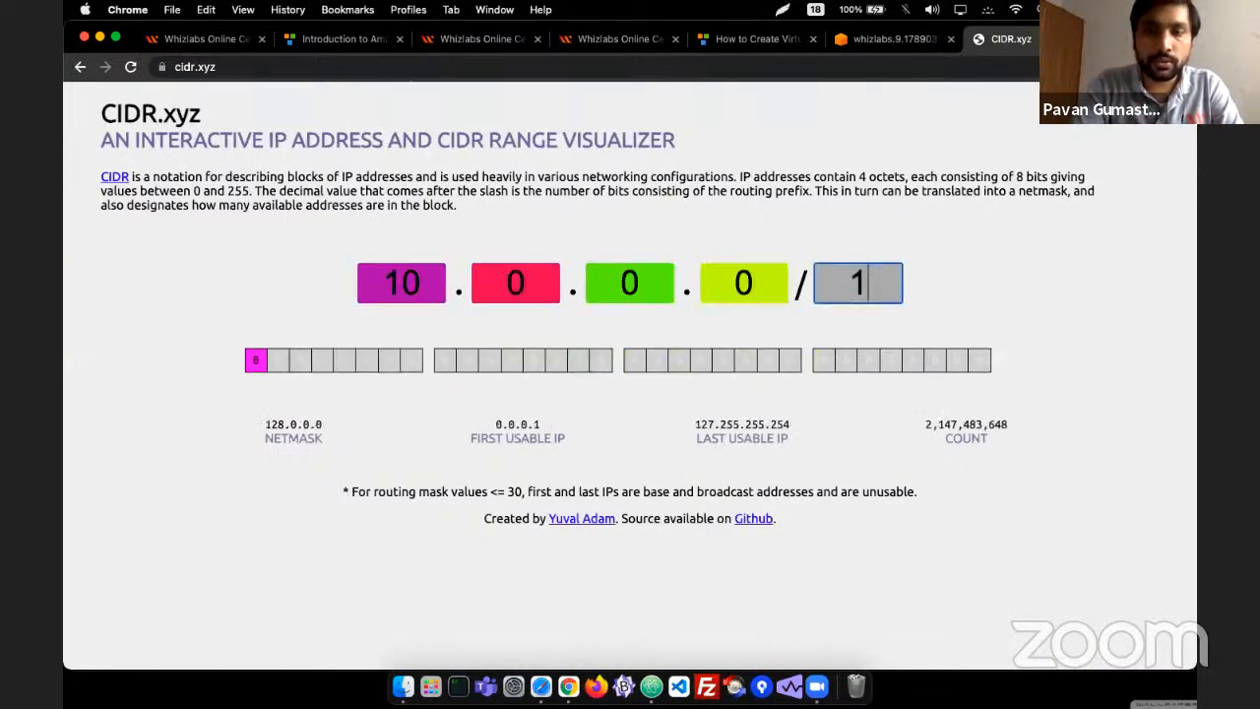
text(6)
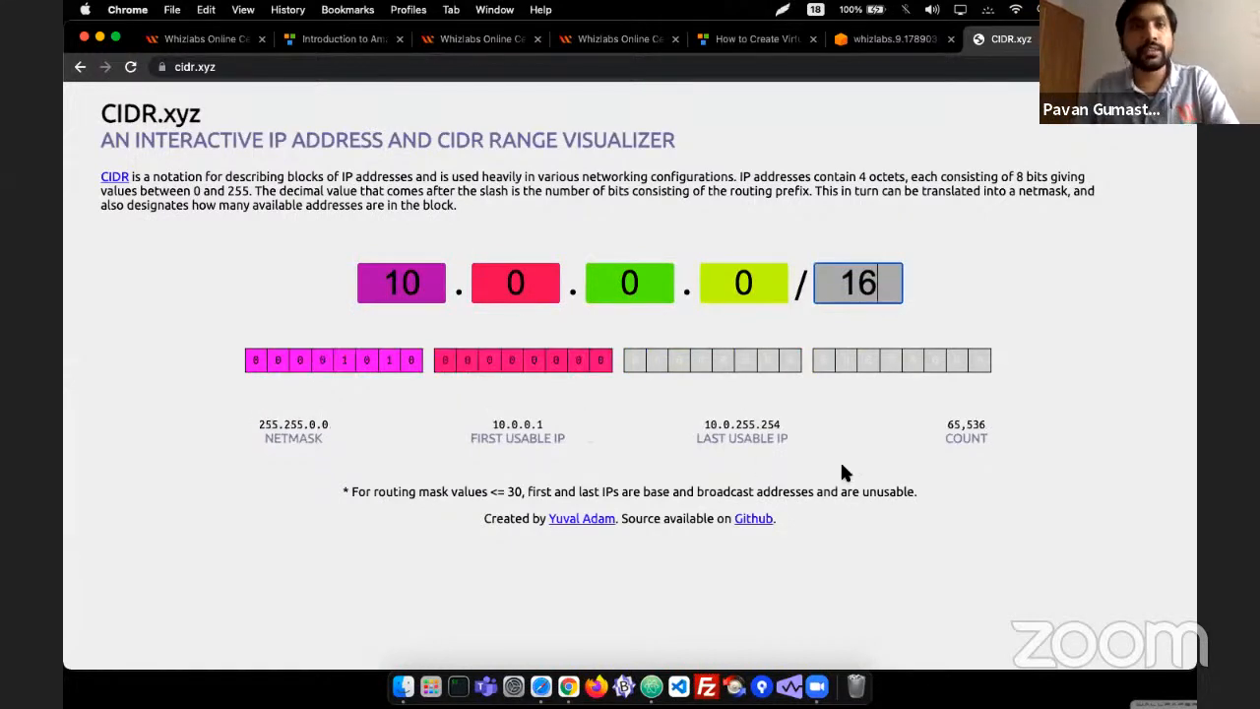
click(999, 465)
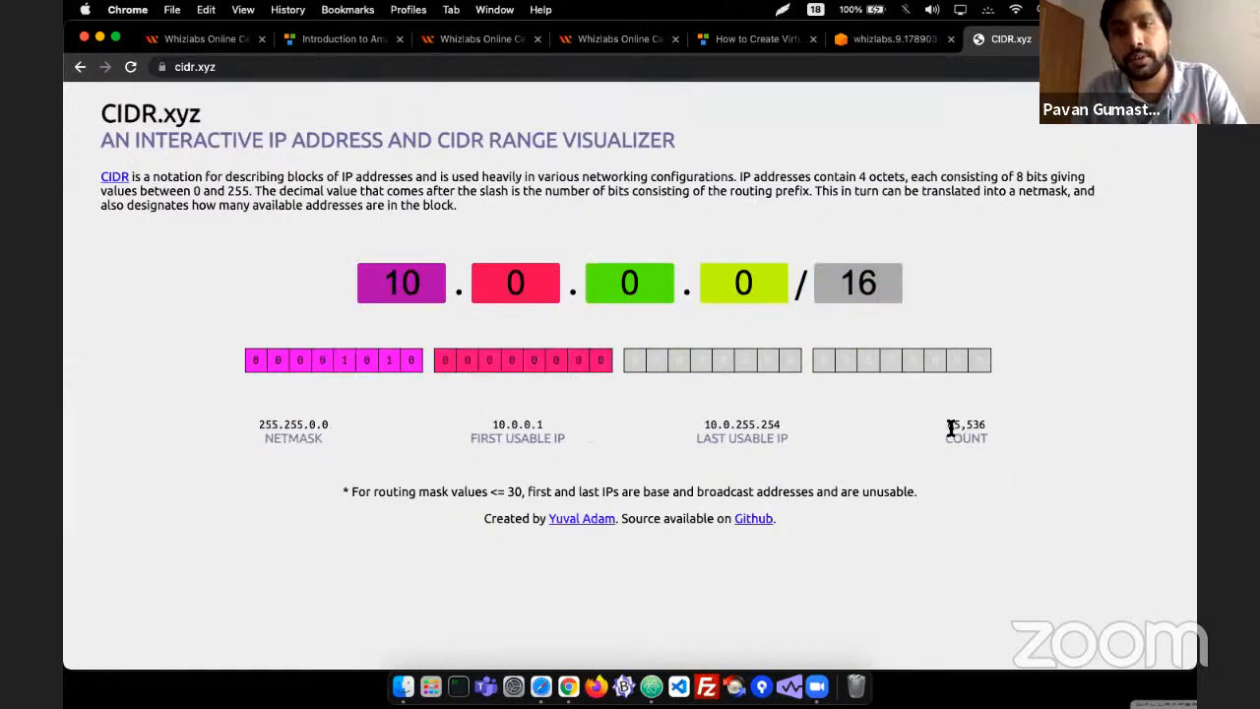
drag(966, 425, 986, 426)
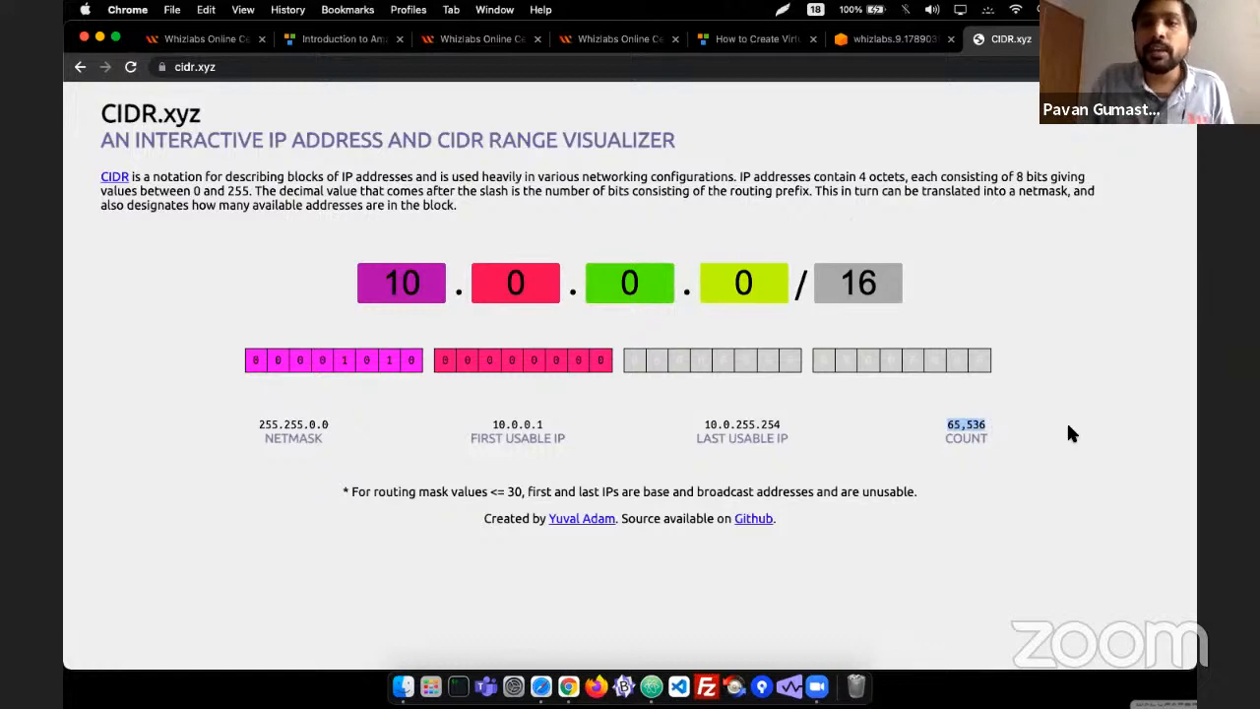
- Highlight the address count for the 10.0.0.0/16 range again in the CIDR.xyz visualizer
click(973, 424)
drag(948, 426, 995, 423)
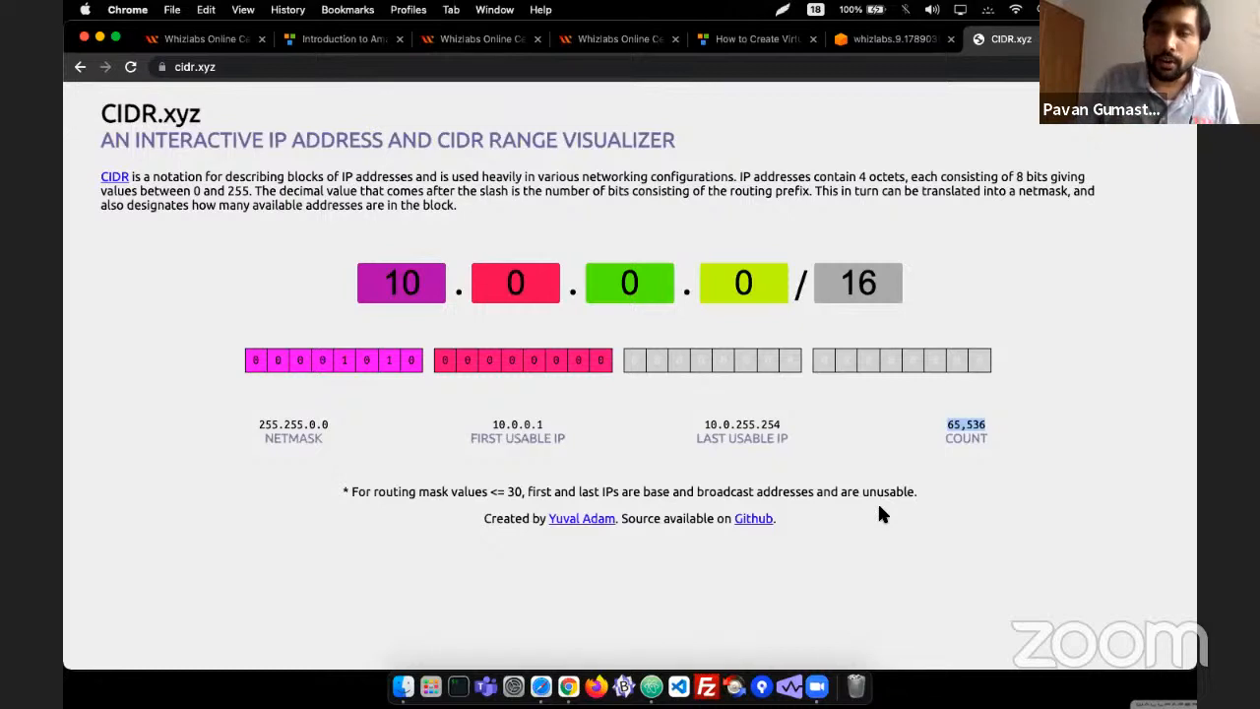
click(960, 425)
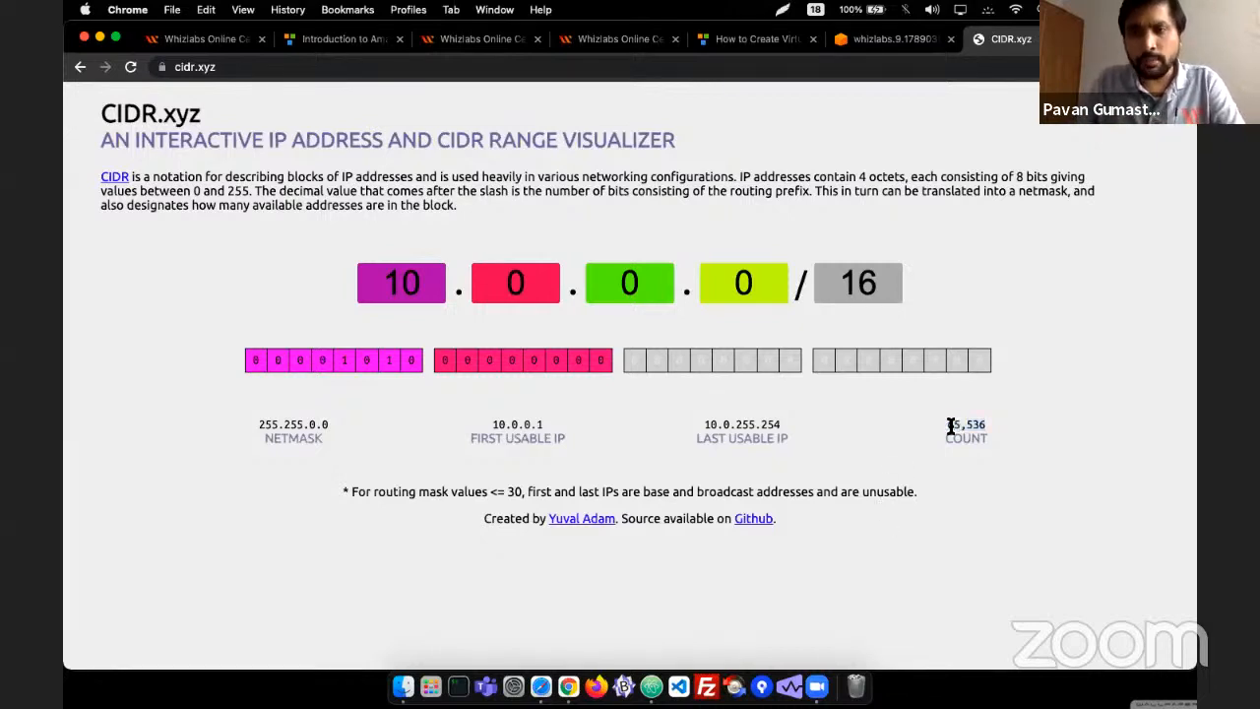
drag(948, 426, 1006, 424)
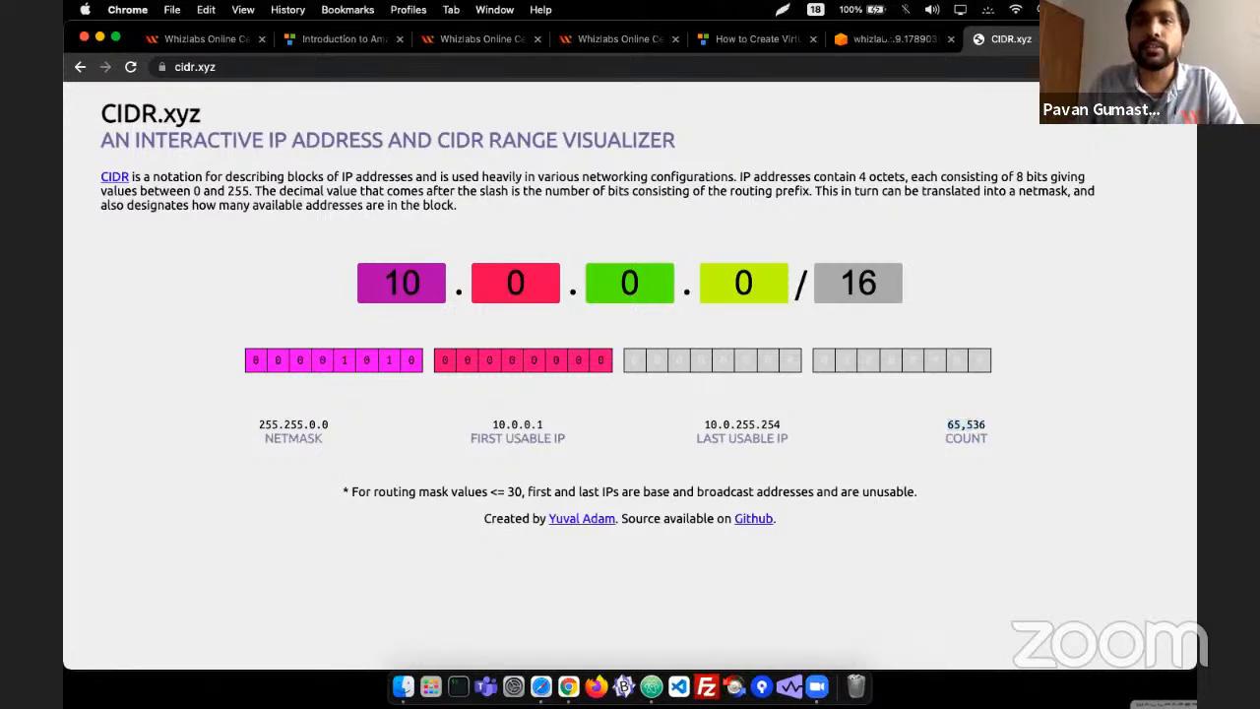
- Bring up the S3 console tab, then switch to Atom and examine the InternetGateway and AttachGateway resources in VPC_template.json
click(886, 38)
key(super+Tab)
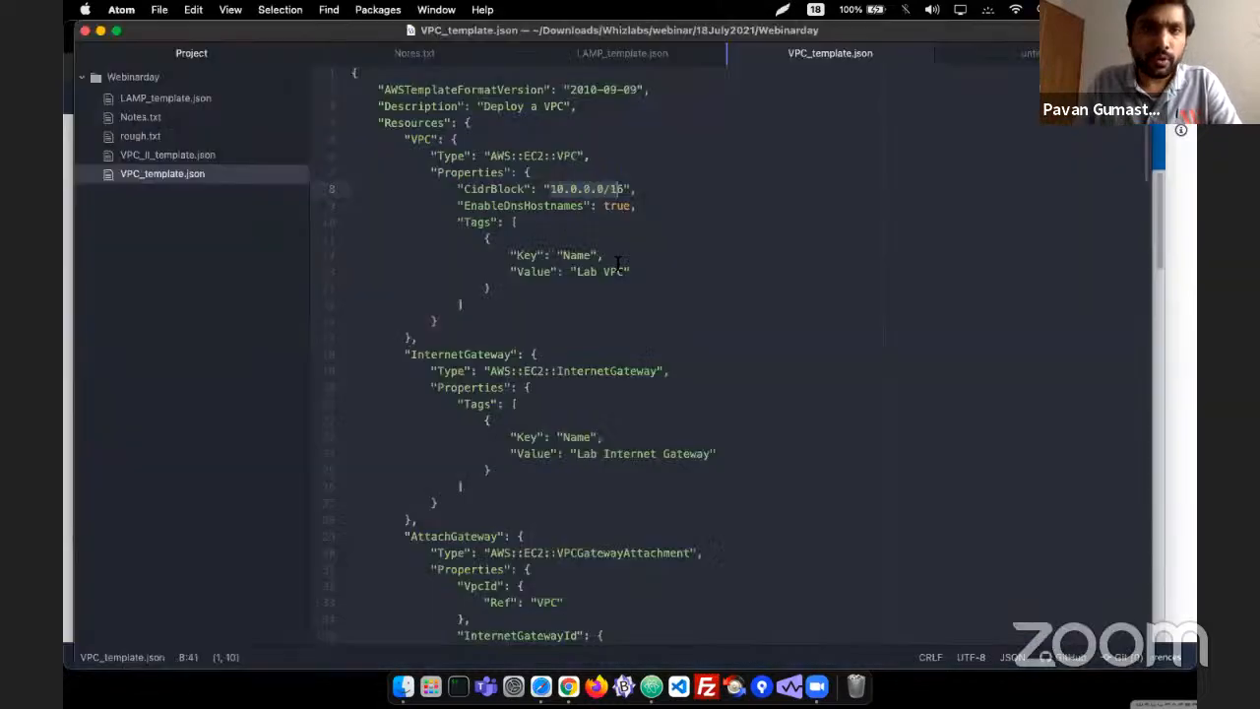
click(618, 271)
scroll(547, 295, down, 5)
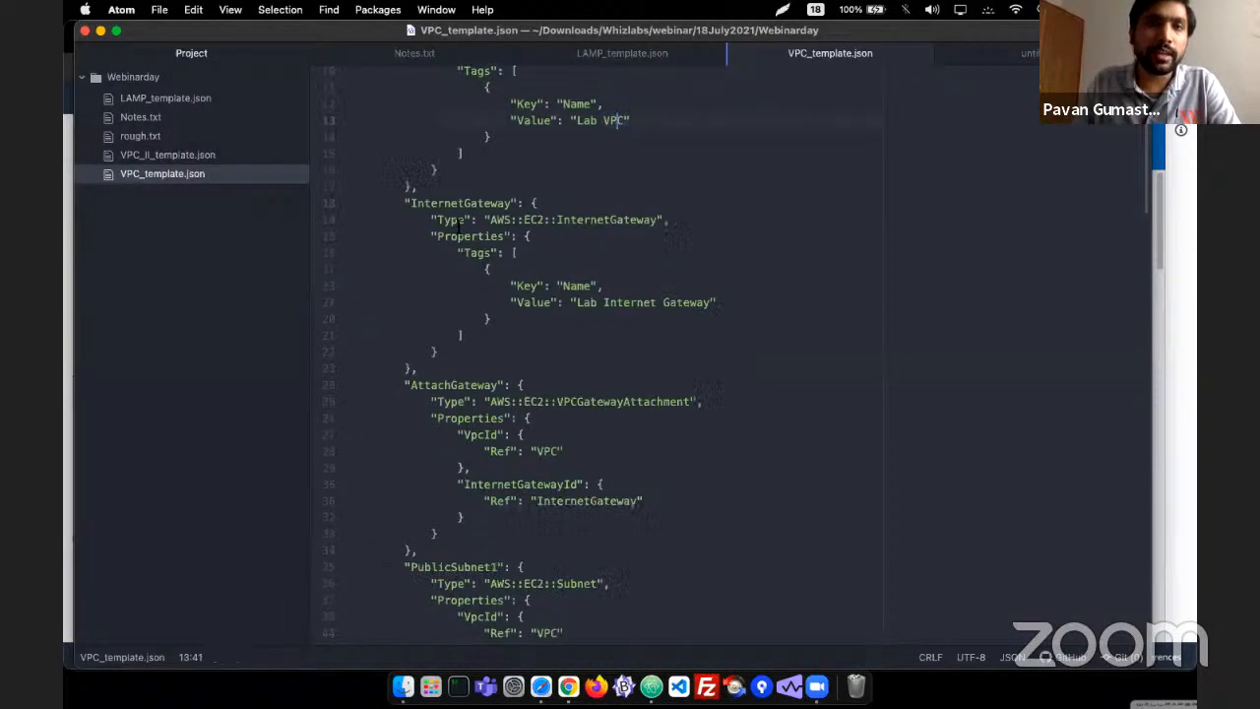
double_click(448, 203)
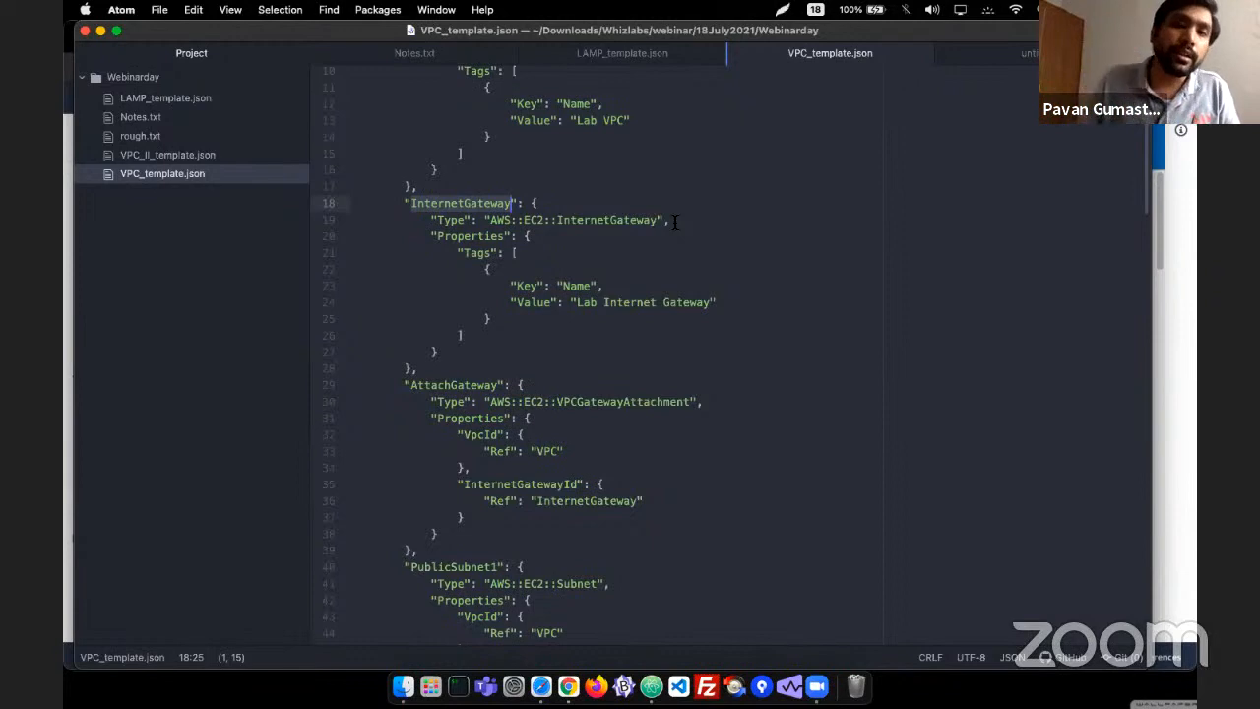
scroll(603, 229, down, 5)
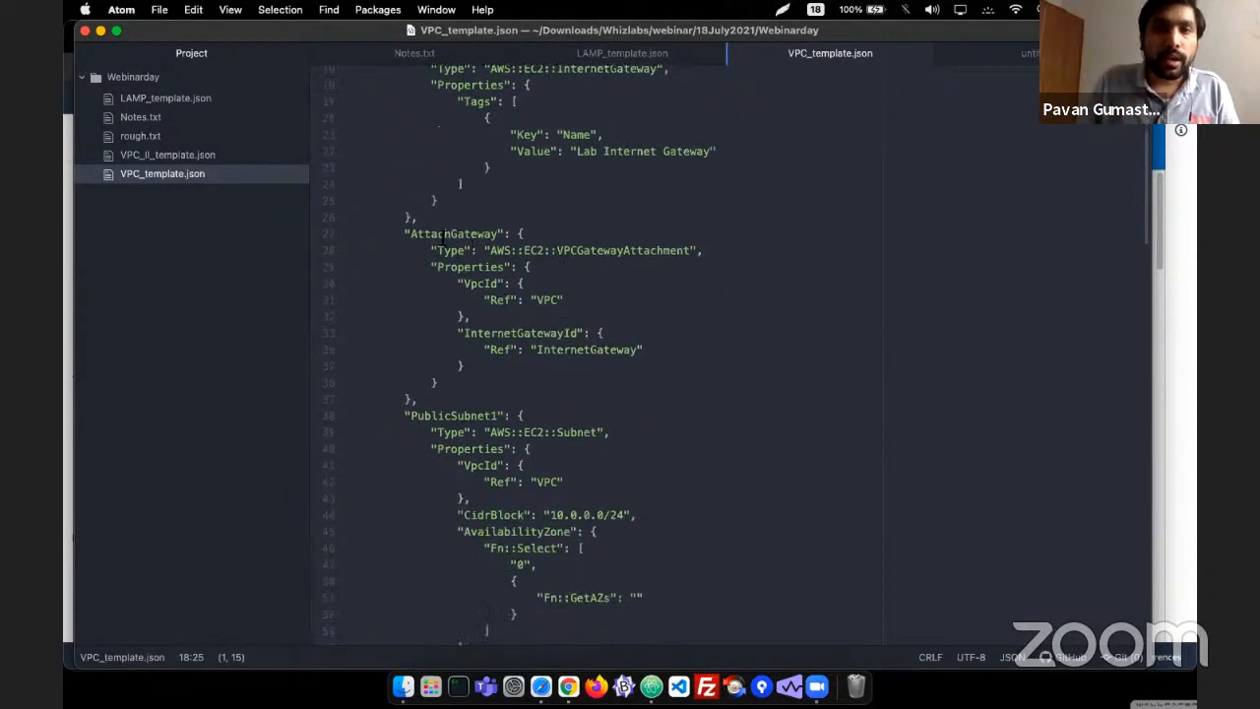
double_click(443, 236)
double_click(566, 350)
scroll(481, 420, down, 2)
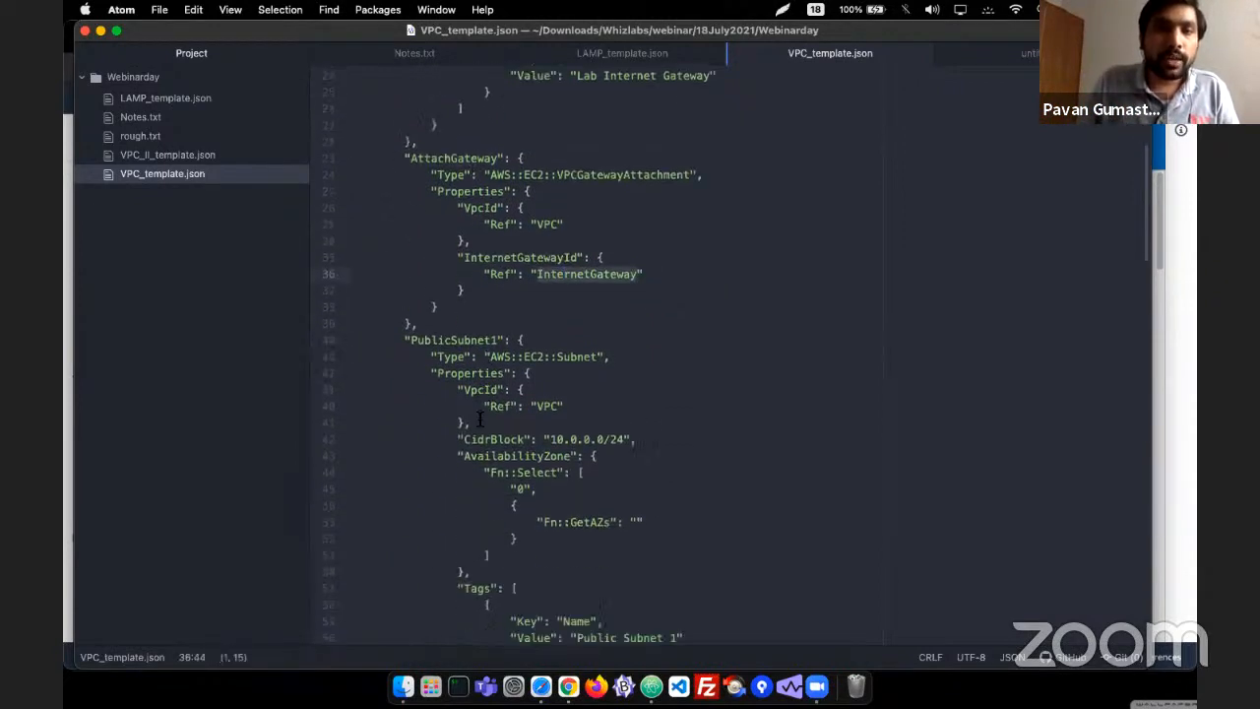
- Examine the PublicSubnet1 and PrivateSubnet1 resources in VPC_template.json, highlighting each resource name
scroll(481, 419, down, 3)
double_click(456, 188)
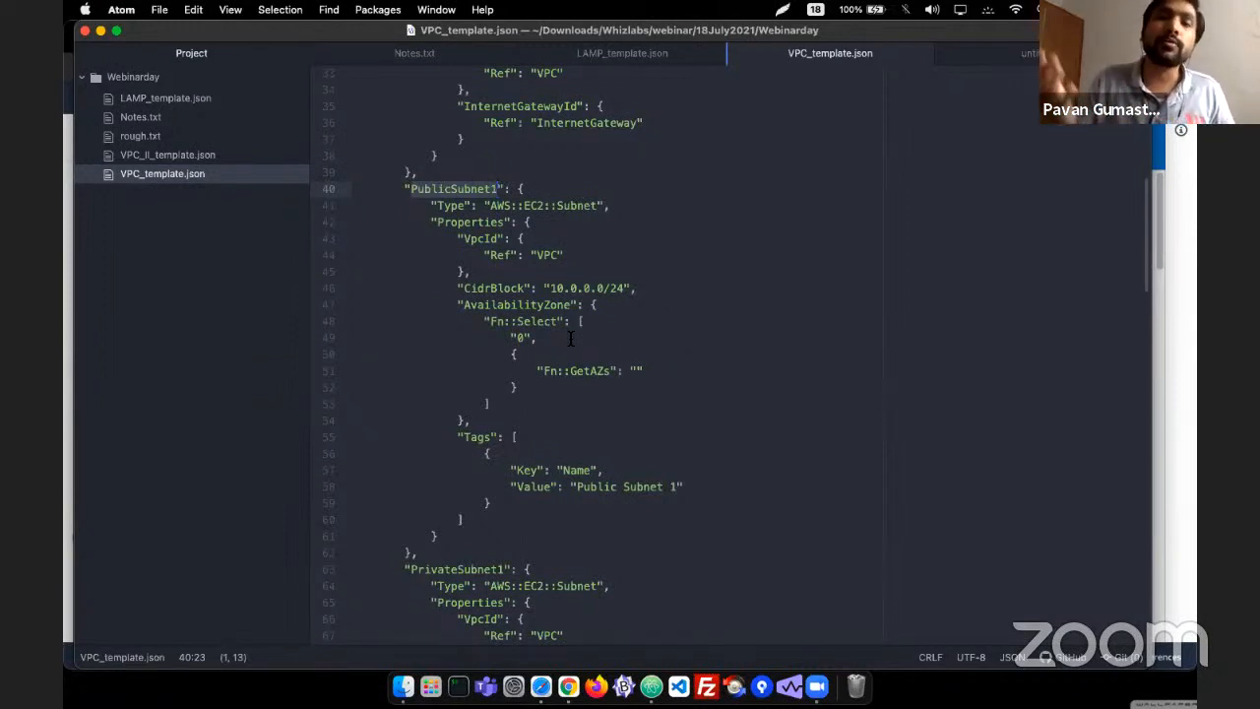
scroll(570, 339, down, 5)
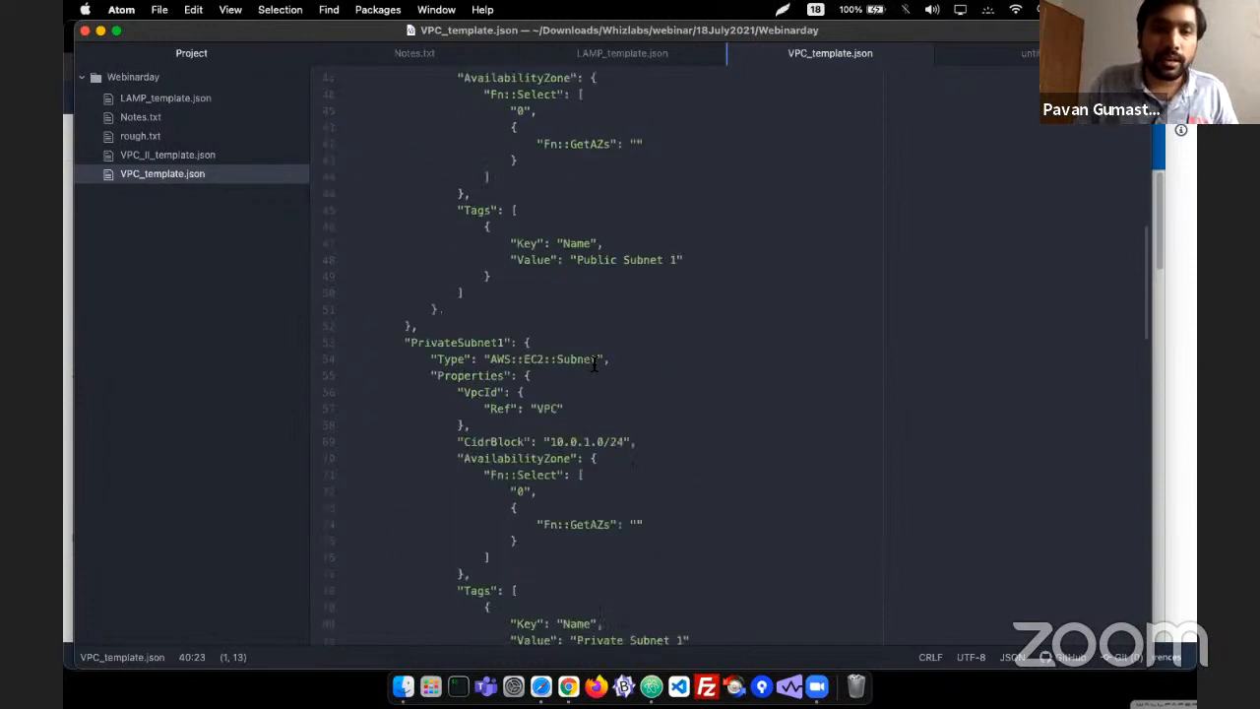
double_click(463, 343)
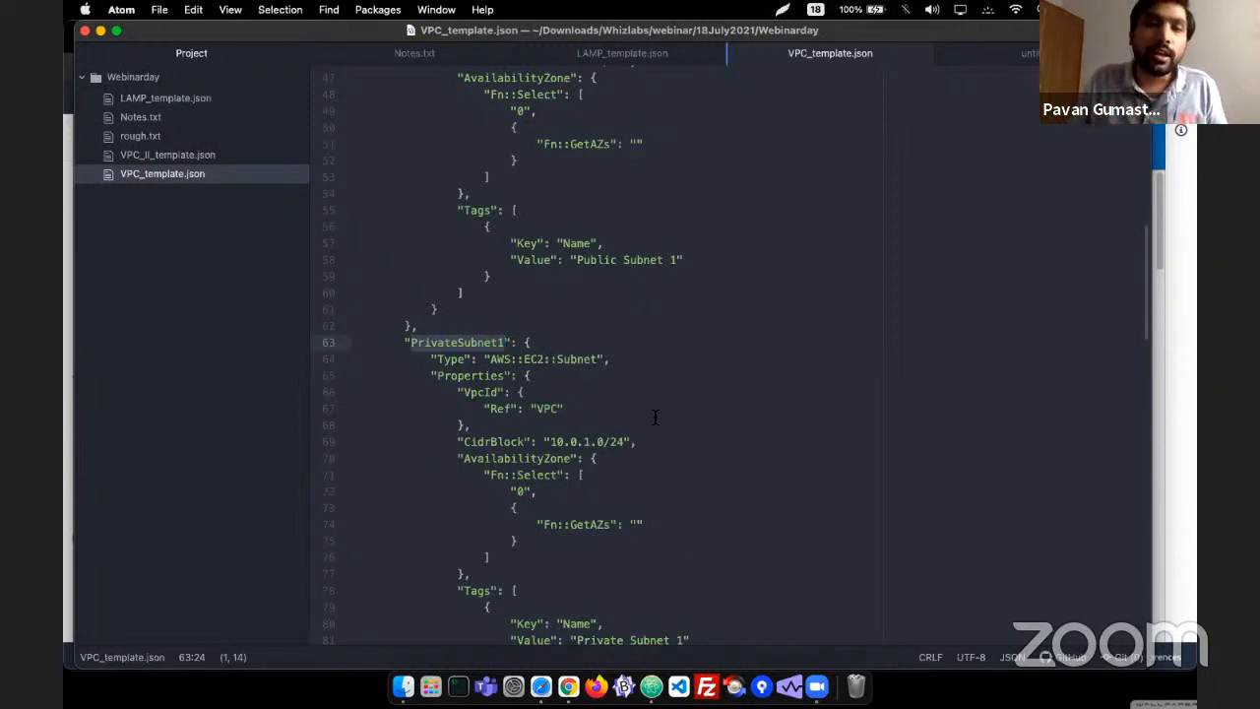
scroll(655, 417, down, 3)
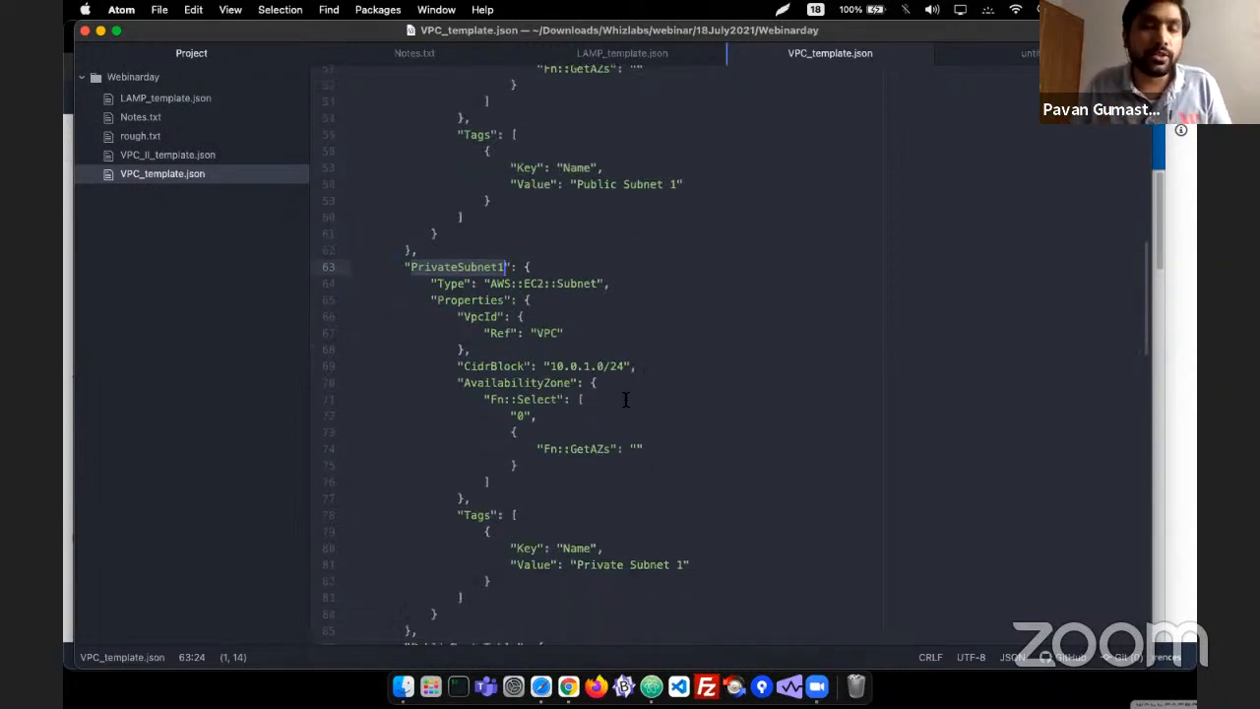
scroll(630, 394, down, 7)
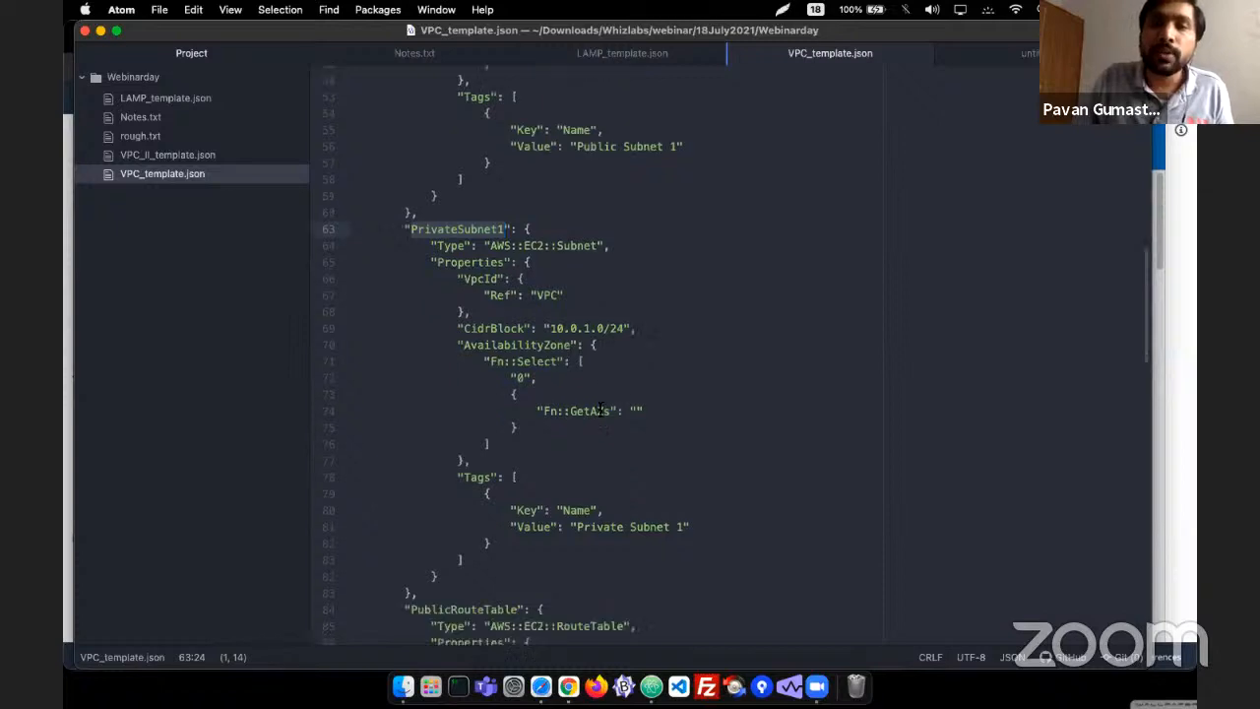
- Examine the route table resources in VPC_template.json, highlighting PublicRouteTable, and read on through the Outputs section
scroll(491, 354, down, 1)
double_click(479, 420)
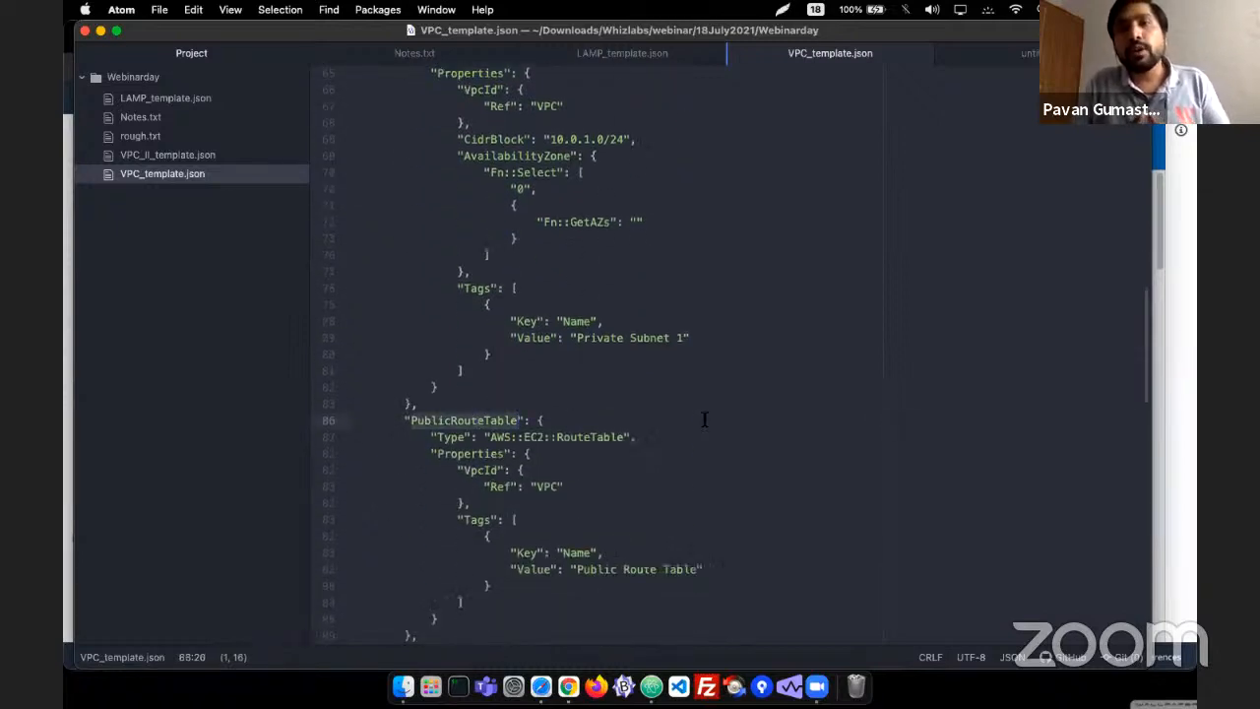
scroll(704, 421, up, 3)
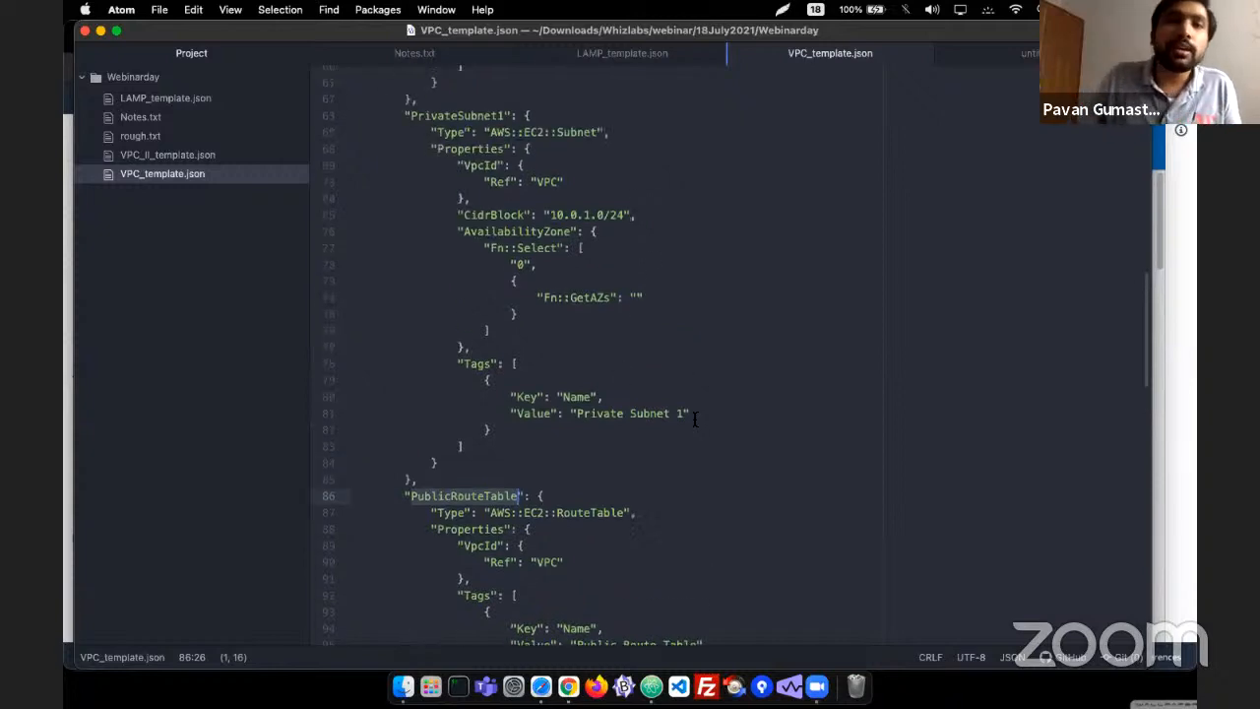
scroll(579, 229, down, 8)
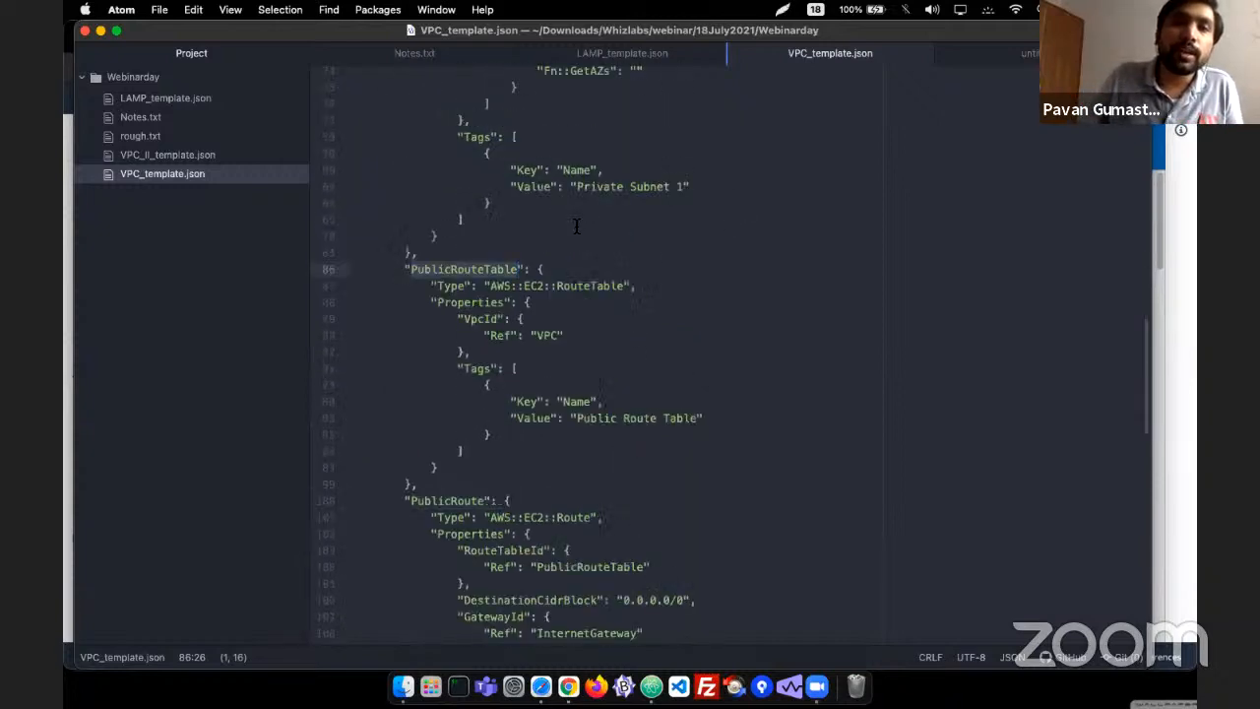
click(576, 231)
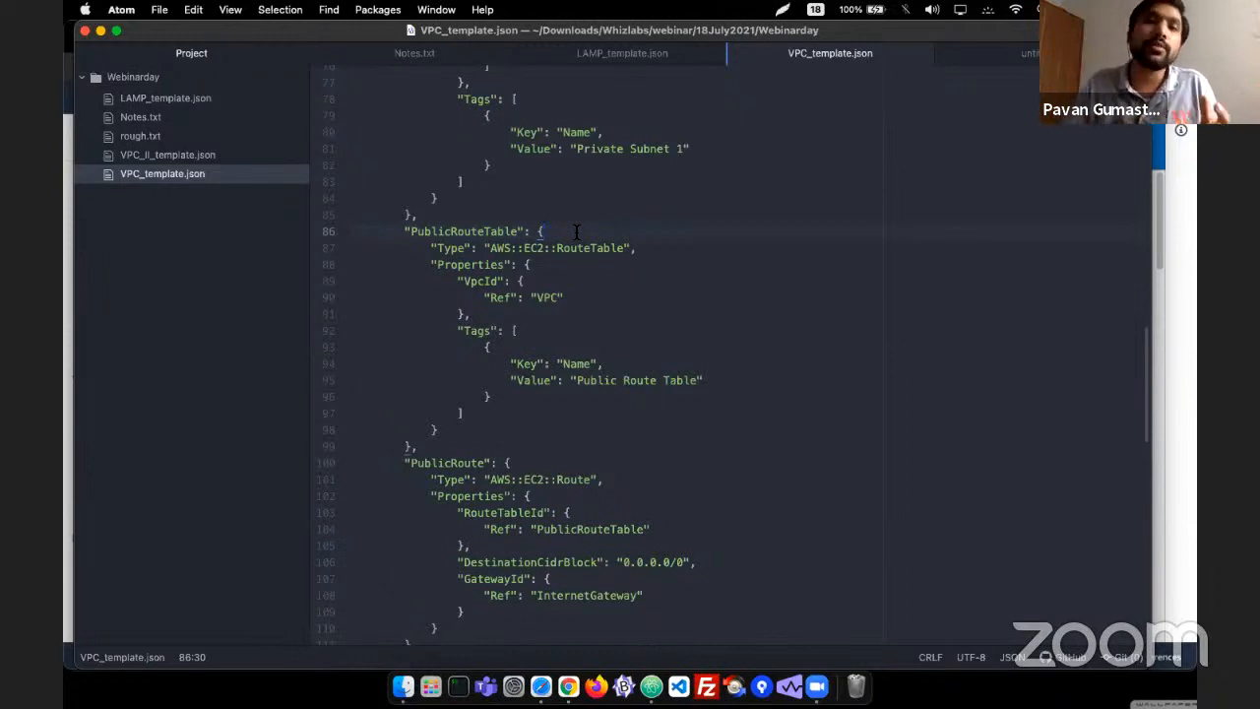
scroll(576, 236, down, 10)
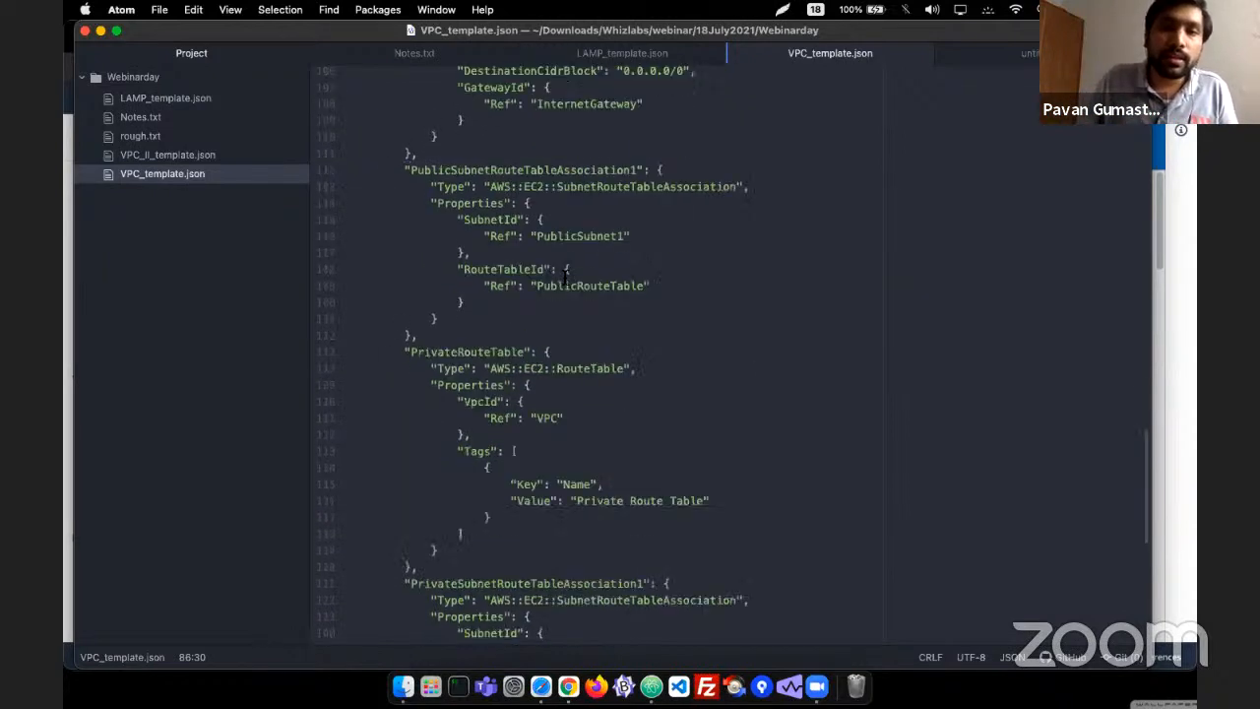
scroll(564, 276, down, 3)
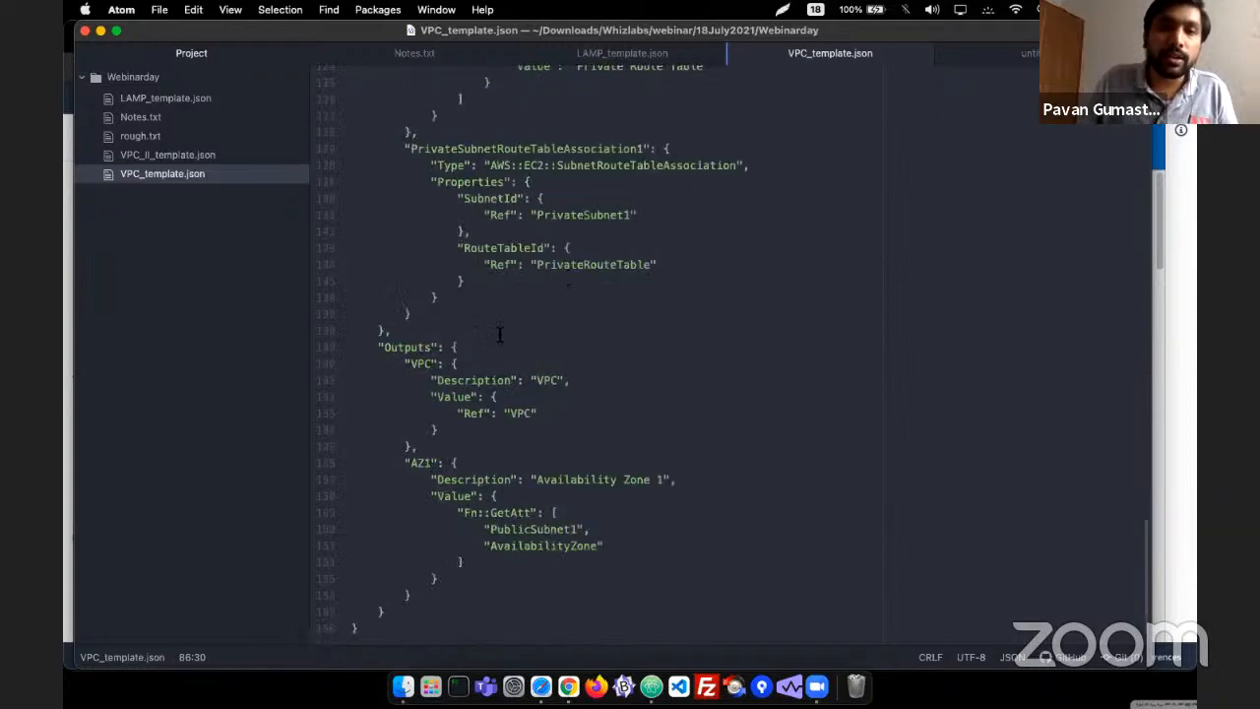
- Copy the Object URL of VPC_template.json from the S3 console in Chrome and paste it at the end of Notes.txt in Atom
key(super+Tab)
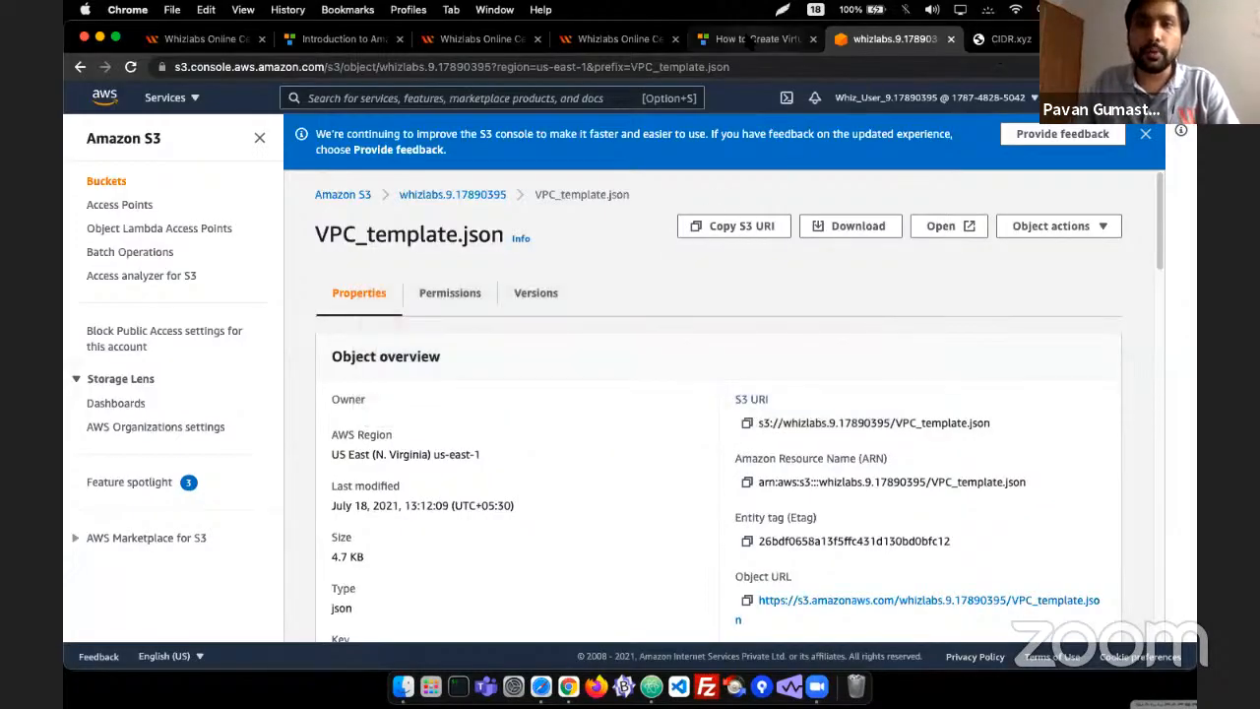
scroll(759, 526, down, 1)
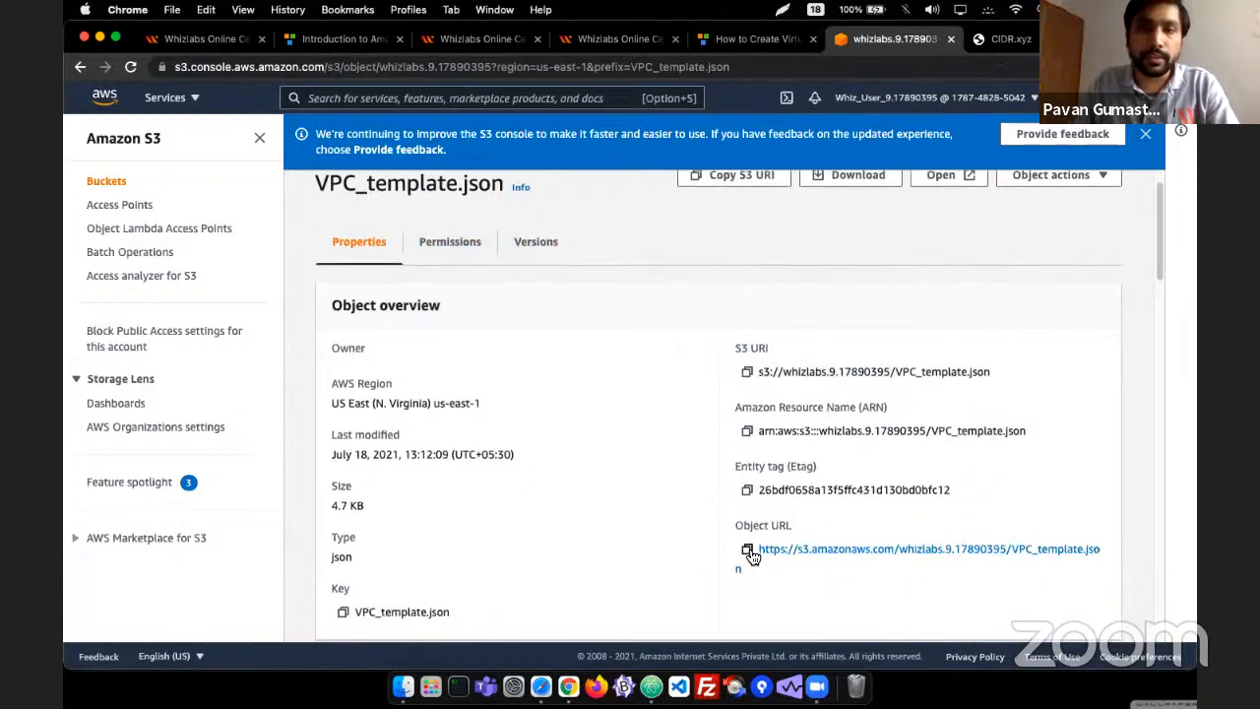
click(748, 549)
key(super+Tab)
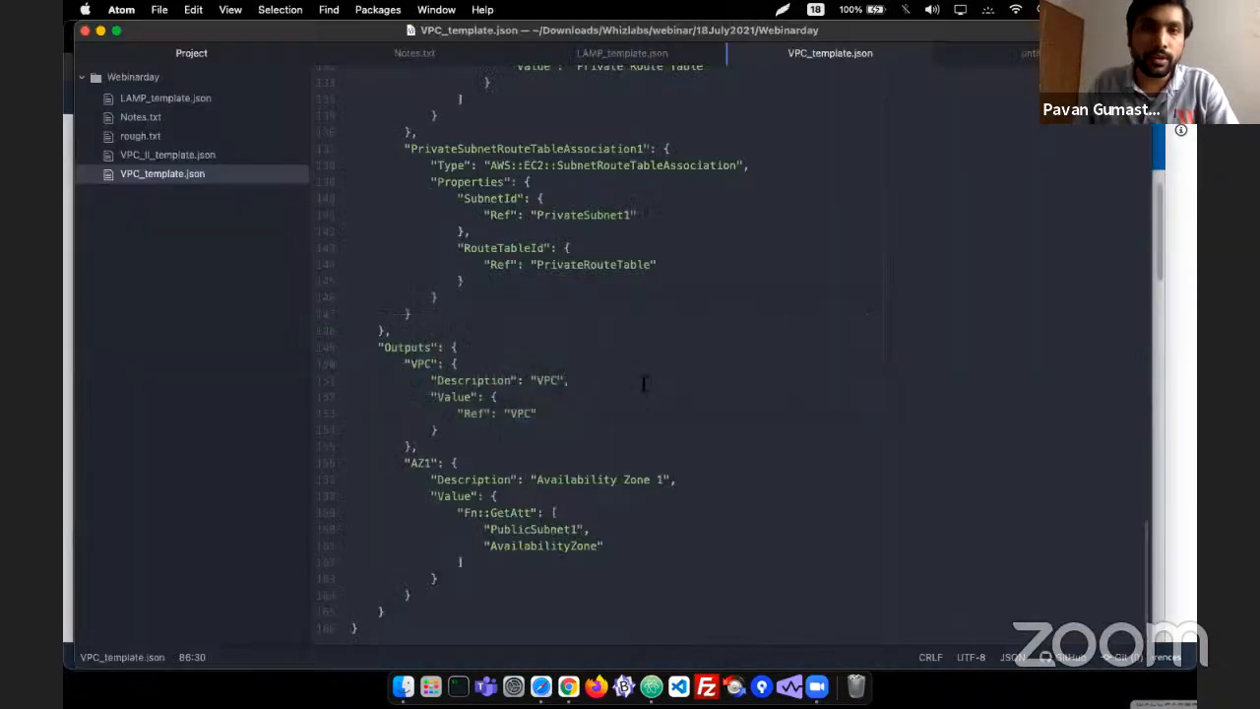
click(415, 54)
click(829, 355)
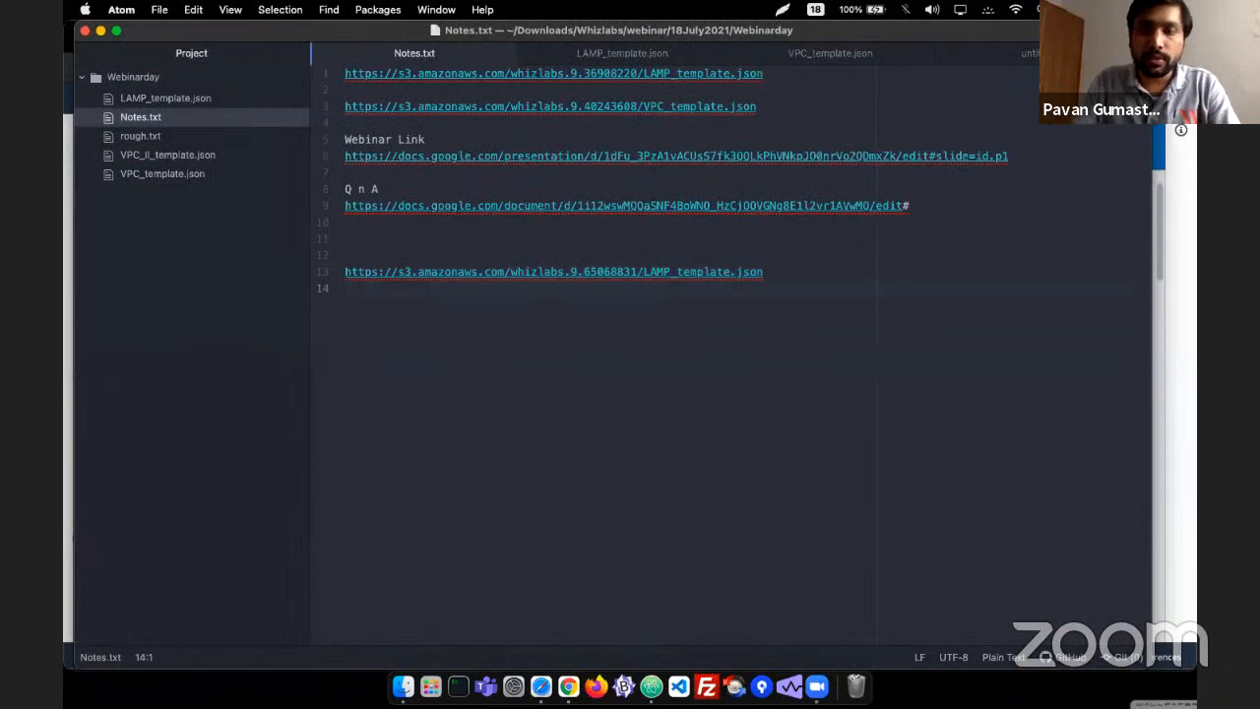
key(Return)
key(Return)
key(super+v)
- Switch to Chrome, find the CloudFormation service in the AWS console and start creating a stack
key(super+Tab)
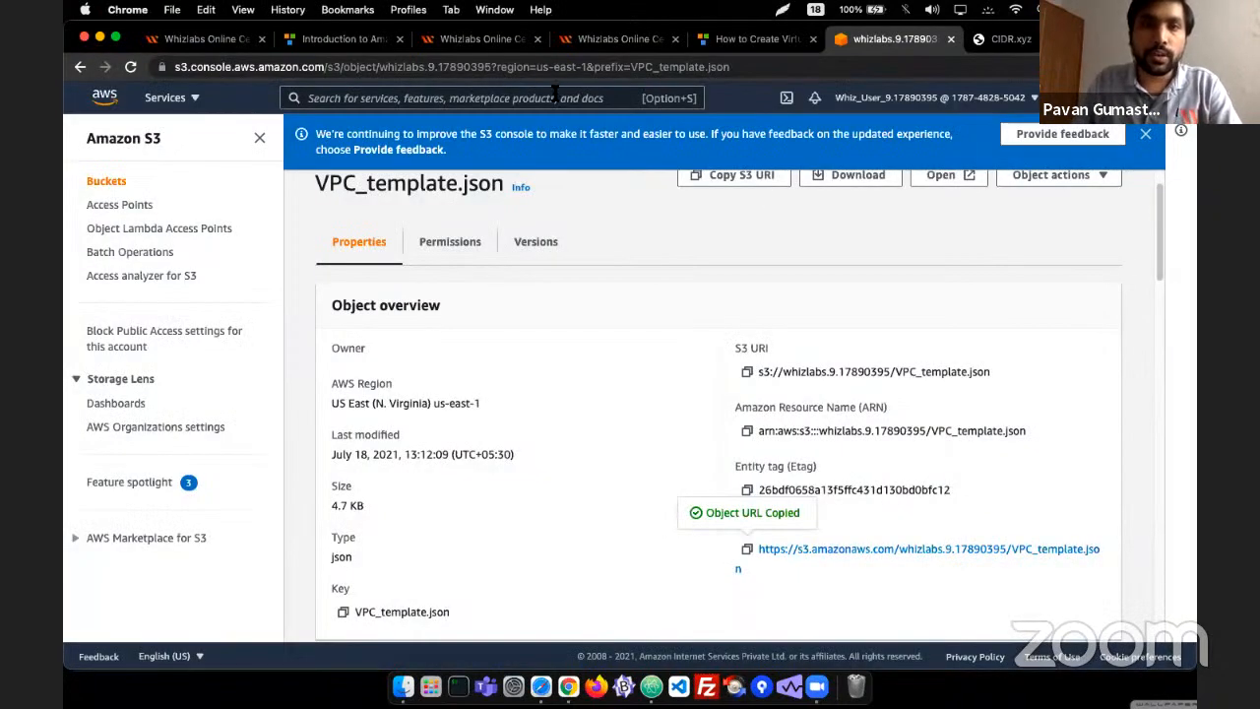
click(556, 96)
text(cloud)
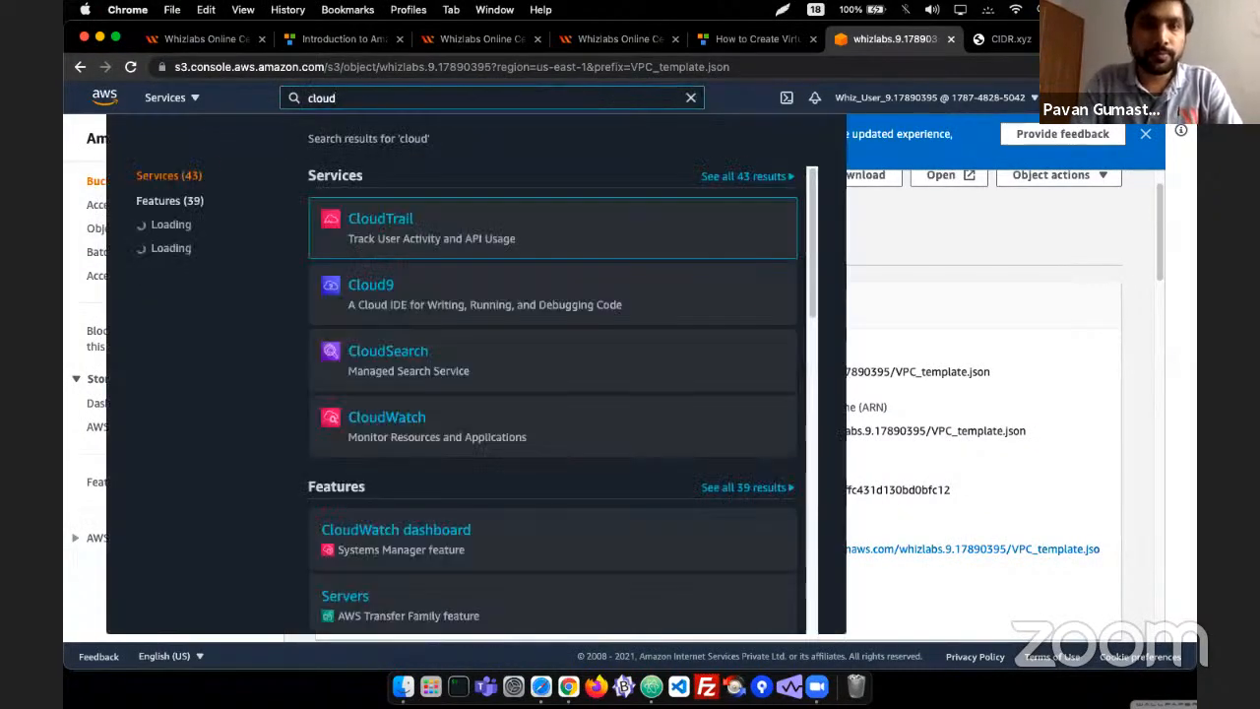
text(formation)
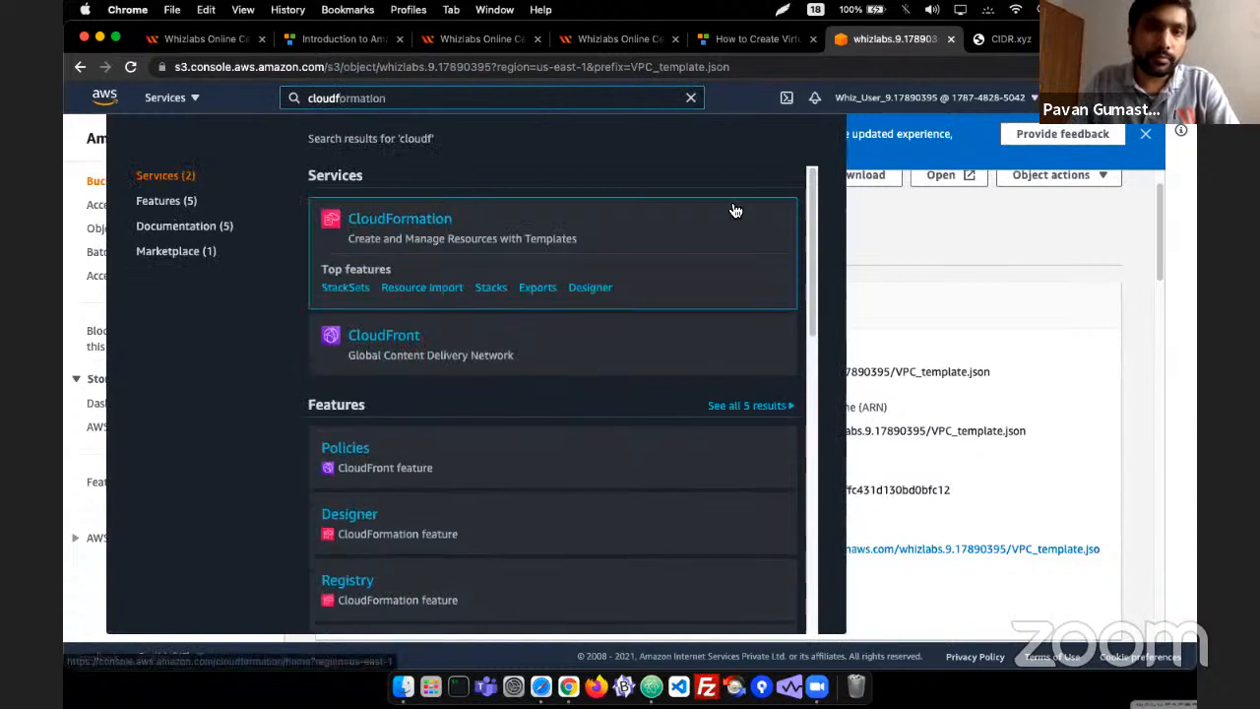
click(733, 211)
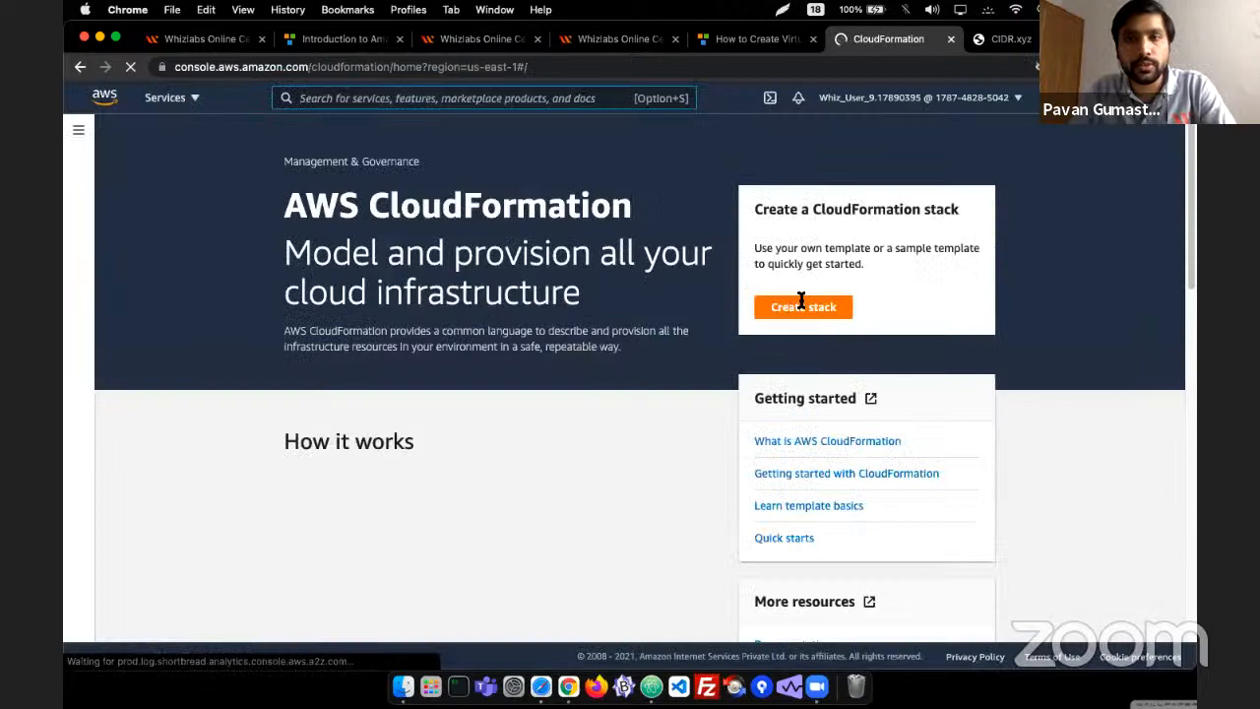
click(802, 306)
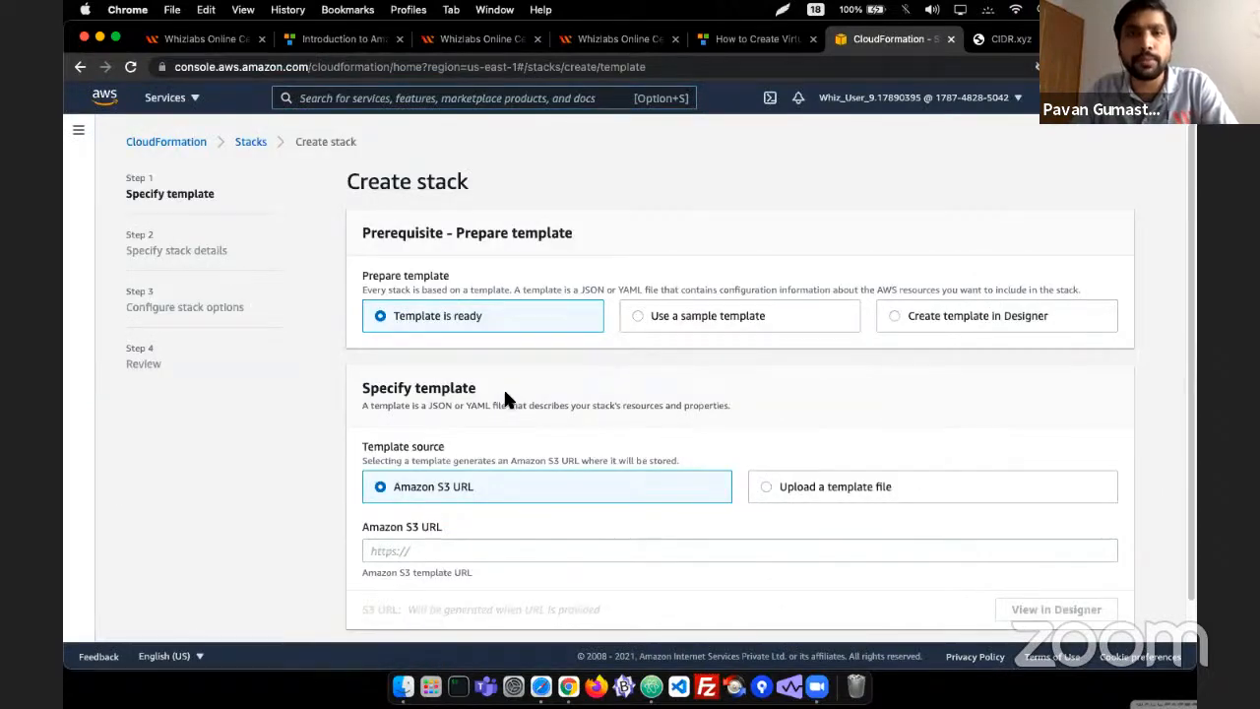
- Paste the copied VPC_template.json Object URL as the stack's Amazon S3 URL and continue to the stack details
click(492, 552)
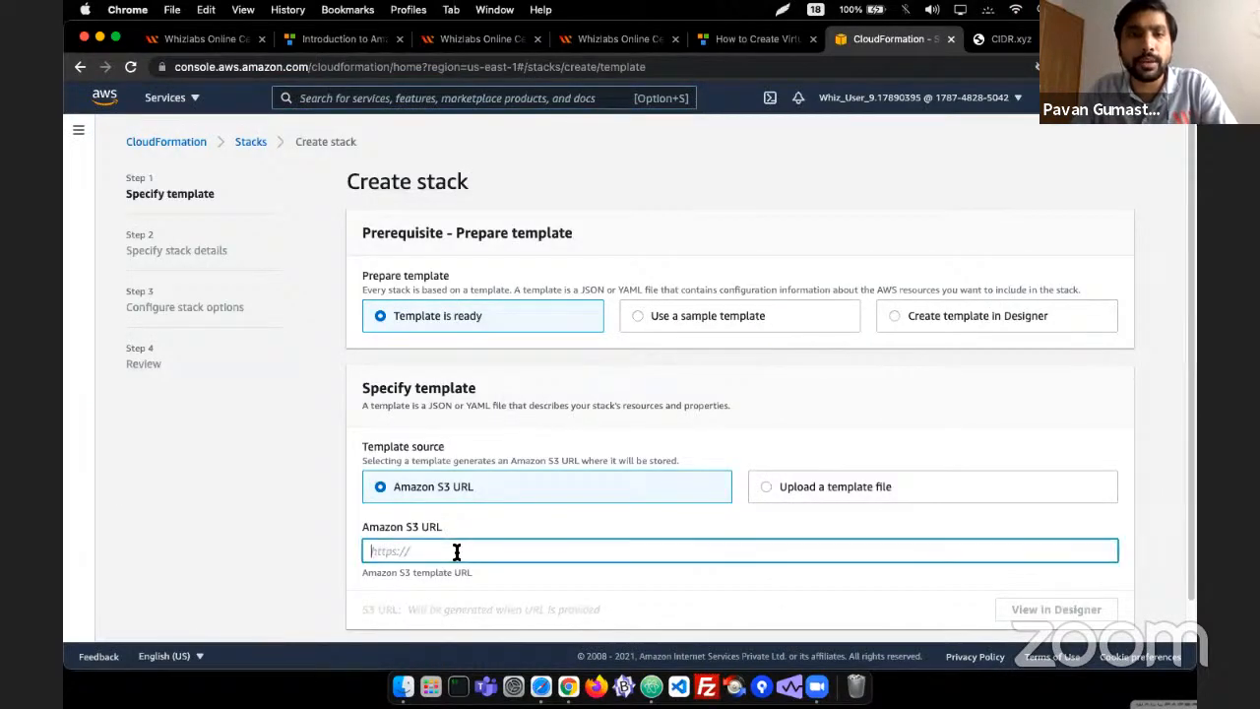
key(super+v)
scroll(946, 566, down, 1)
click(1077, 616)
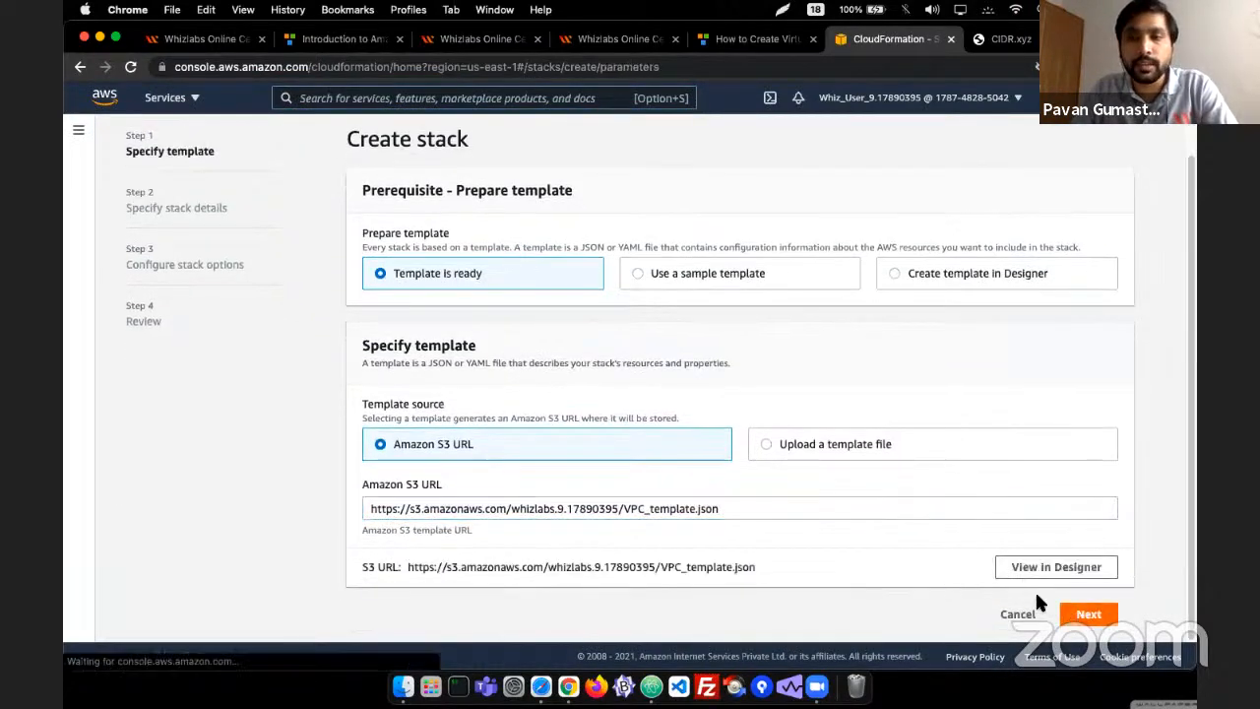
- Copy the stack name MyStack123 from Task 2 of the Whizlabs lab instructions and return to the CloudFormation stack details
click(422, 299)
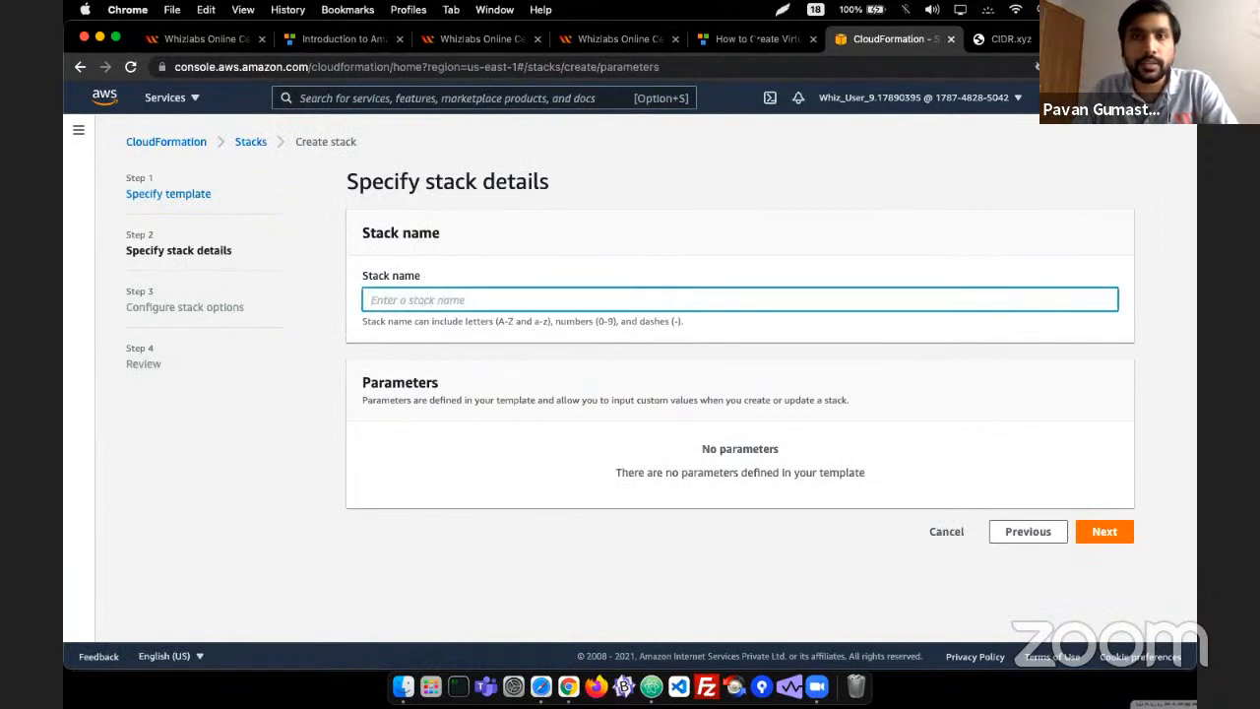
key(super+alt+Left)
scroll(741, 302, down, 3)
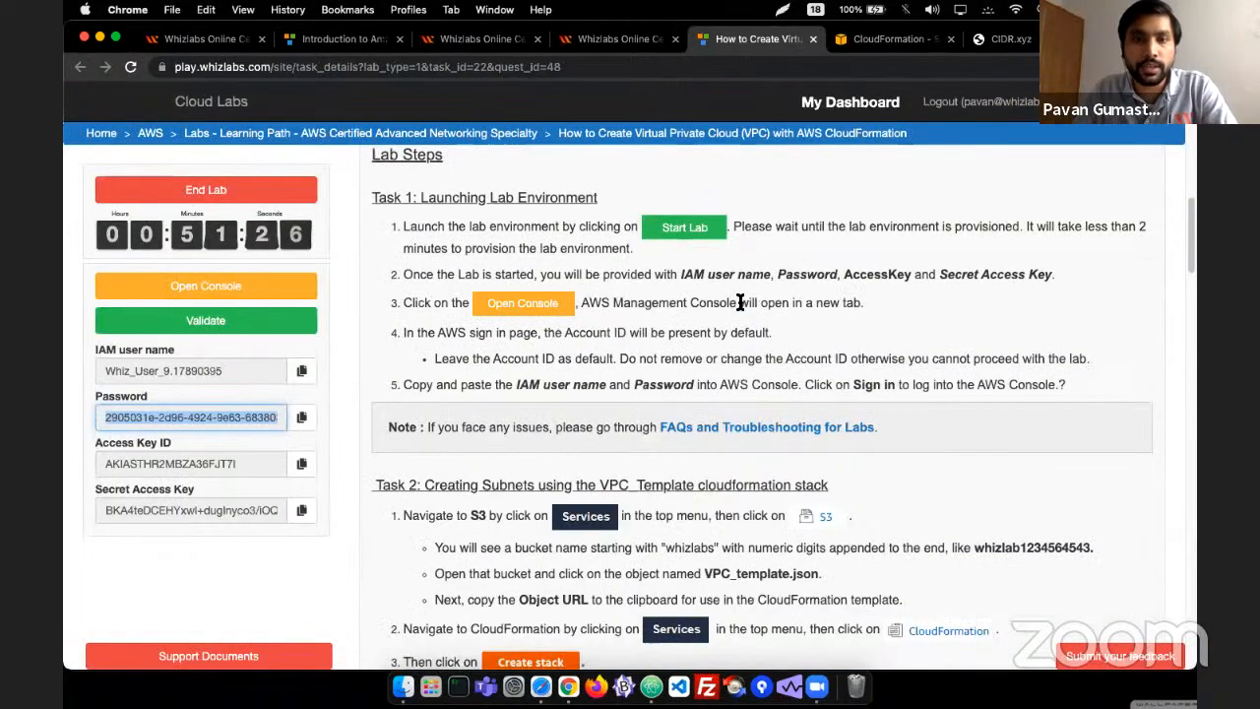
scroll(740, 302, down, 5)
scroll(591, 453, up, 1)
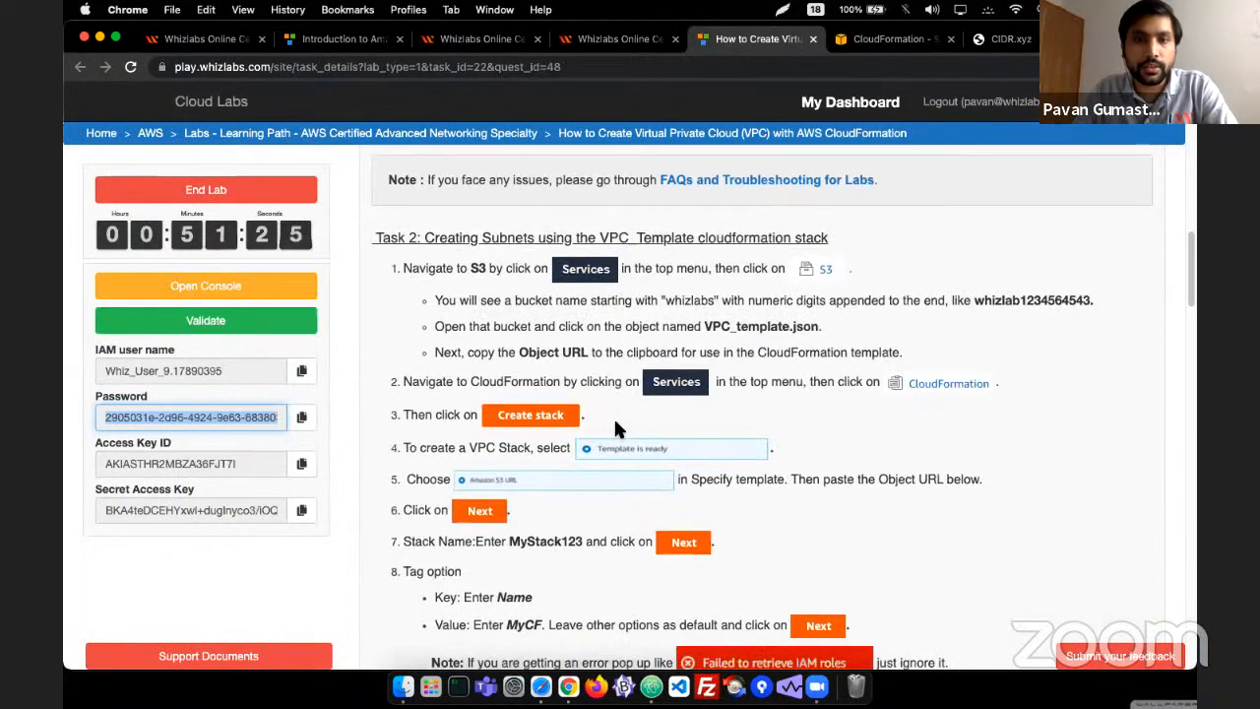
scroll(614, 415, down, 1)
click(700, 447)
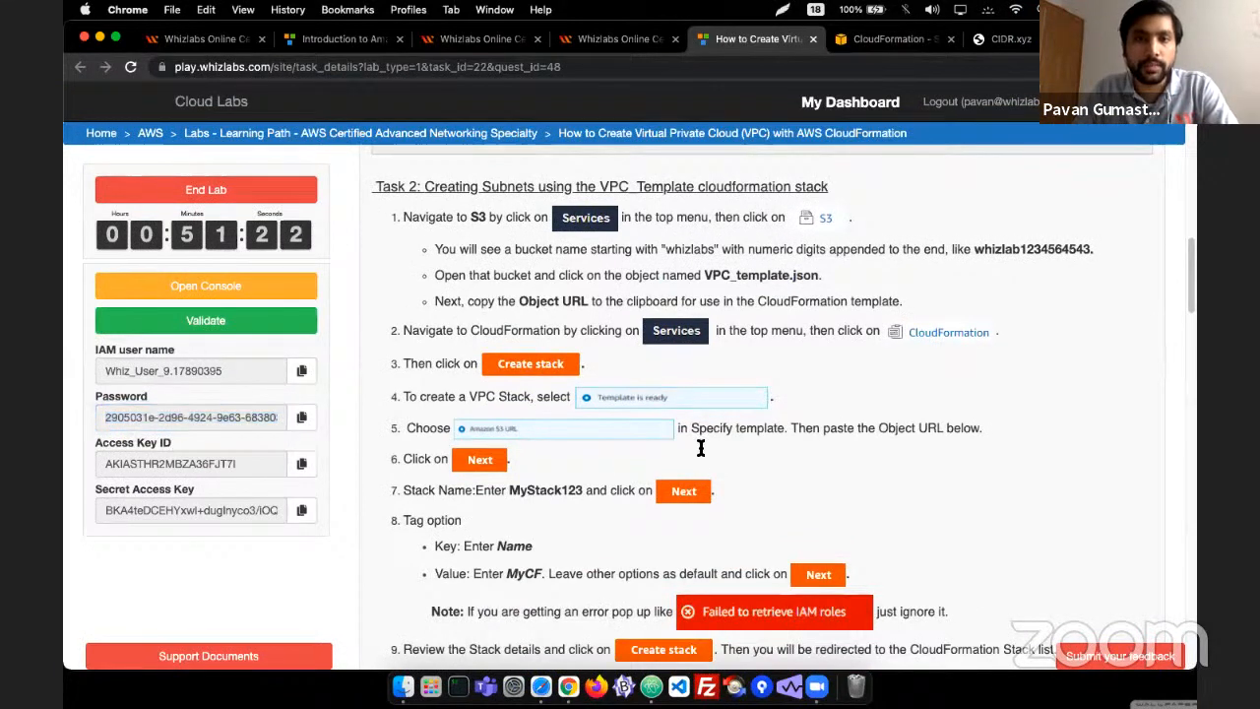
double_click(545, 489)
key(super+c)
click(891, 38)
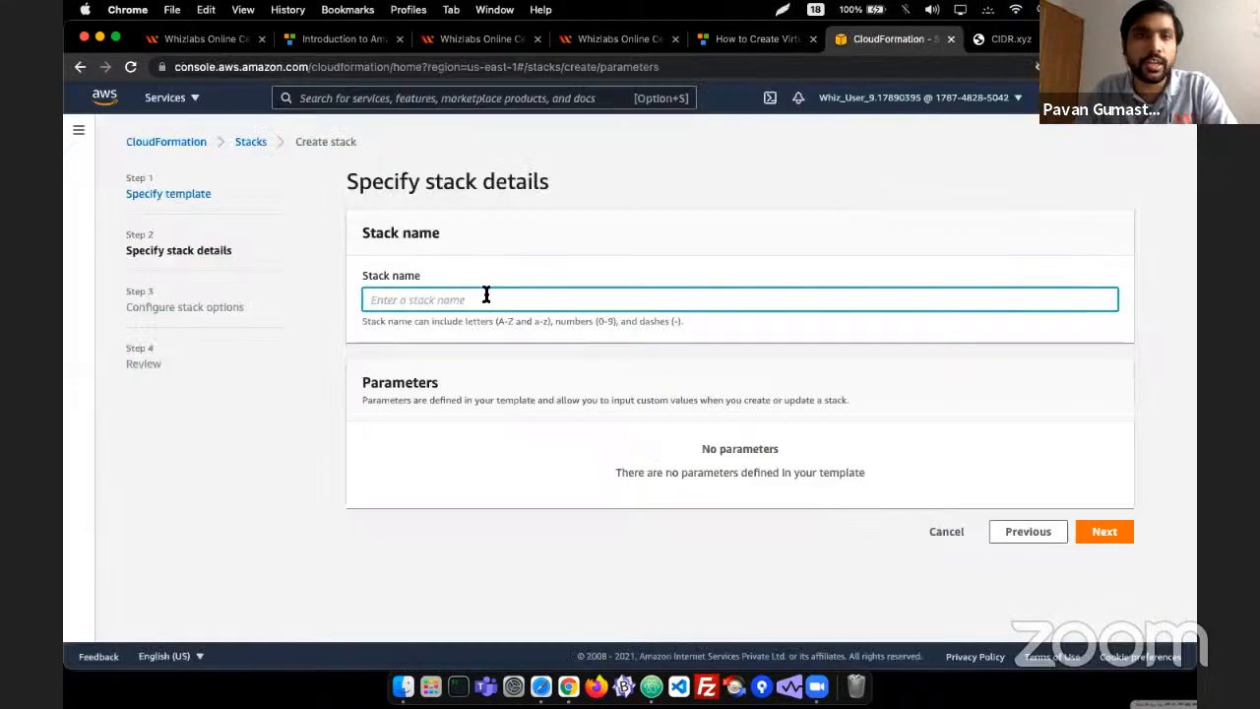
- Name the stack MyStack123 and give it a tag with key Name and value MyCF, following the lab instructions
key(super+v)
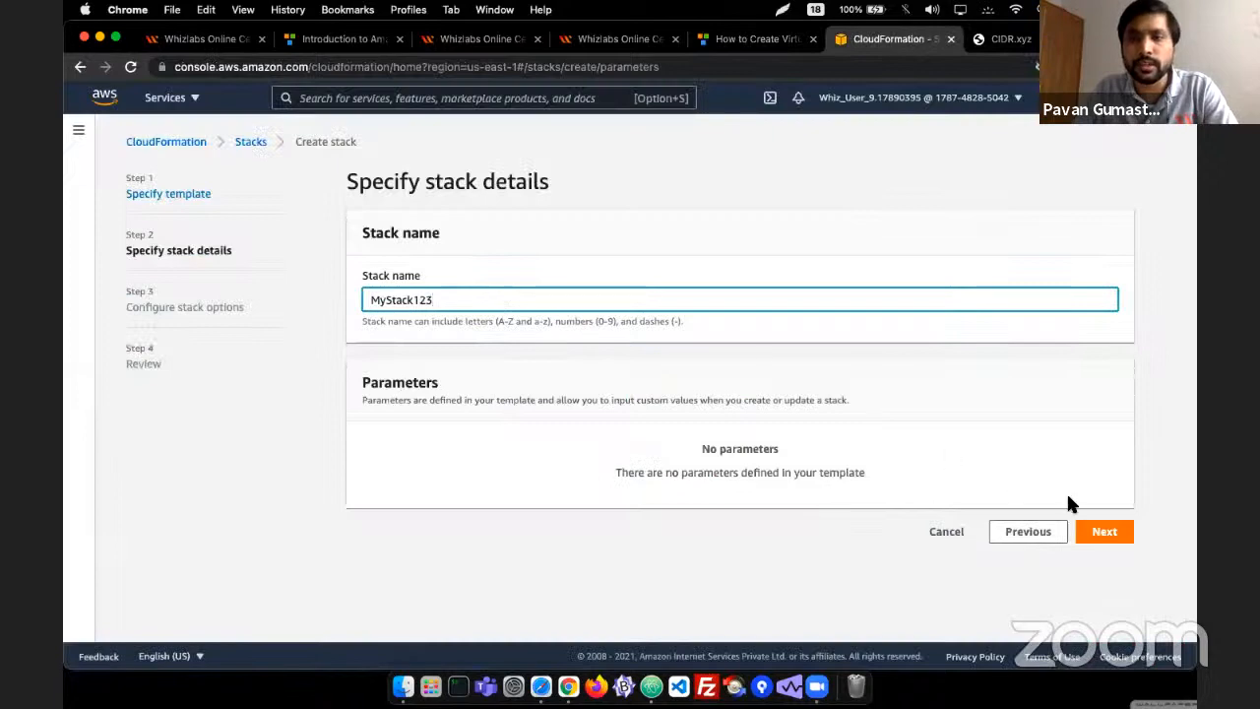
click(1097, 531)
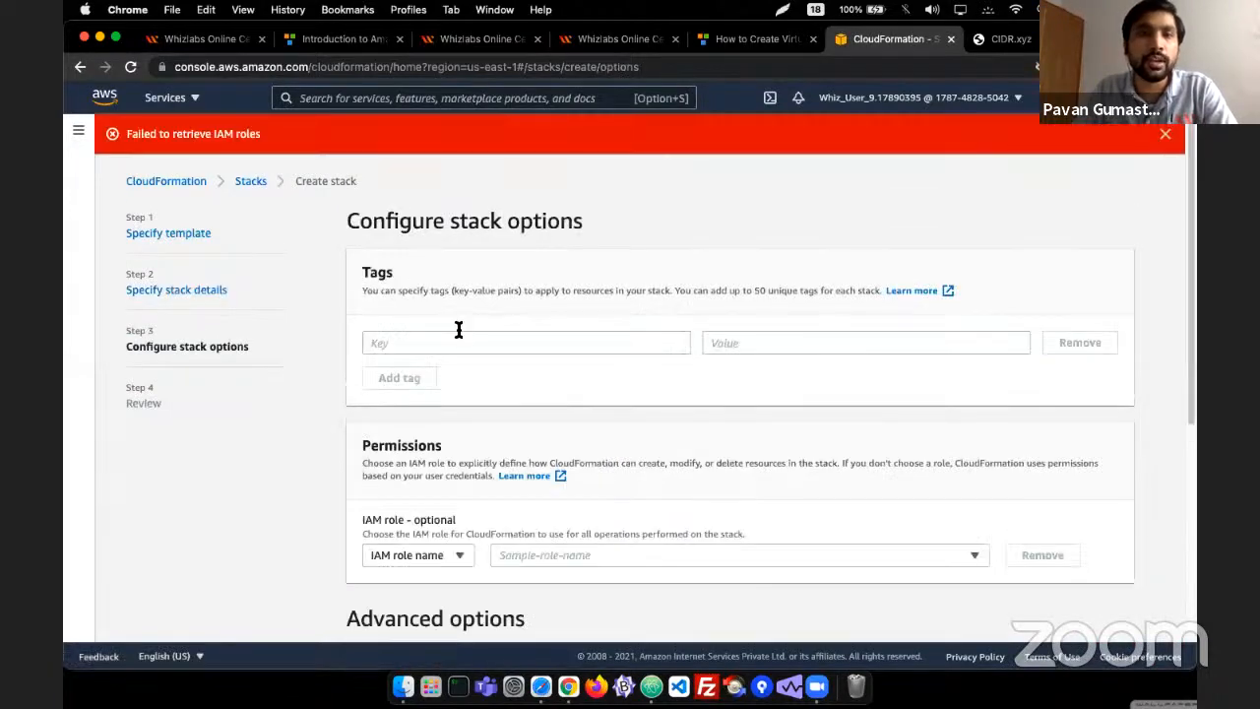
key(super+alt+Left)
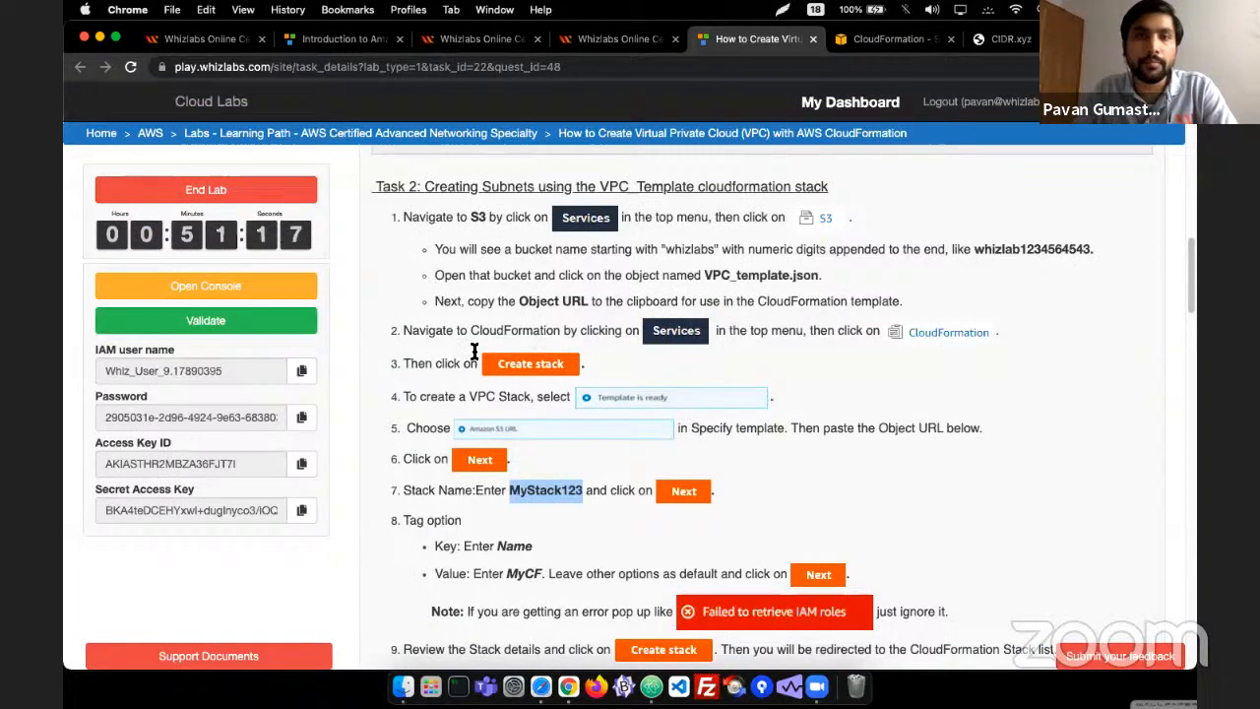
scroll(473, 350, down, 1)
double_click(514, 497)
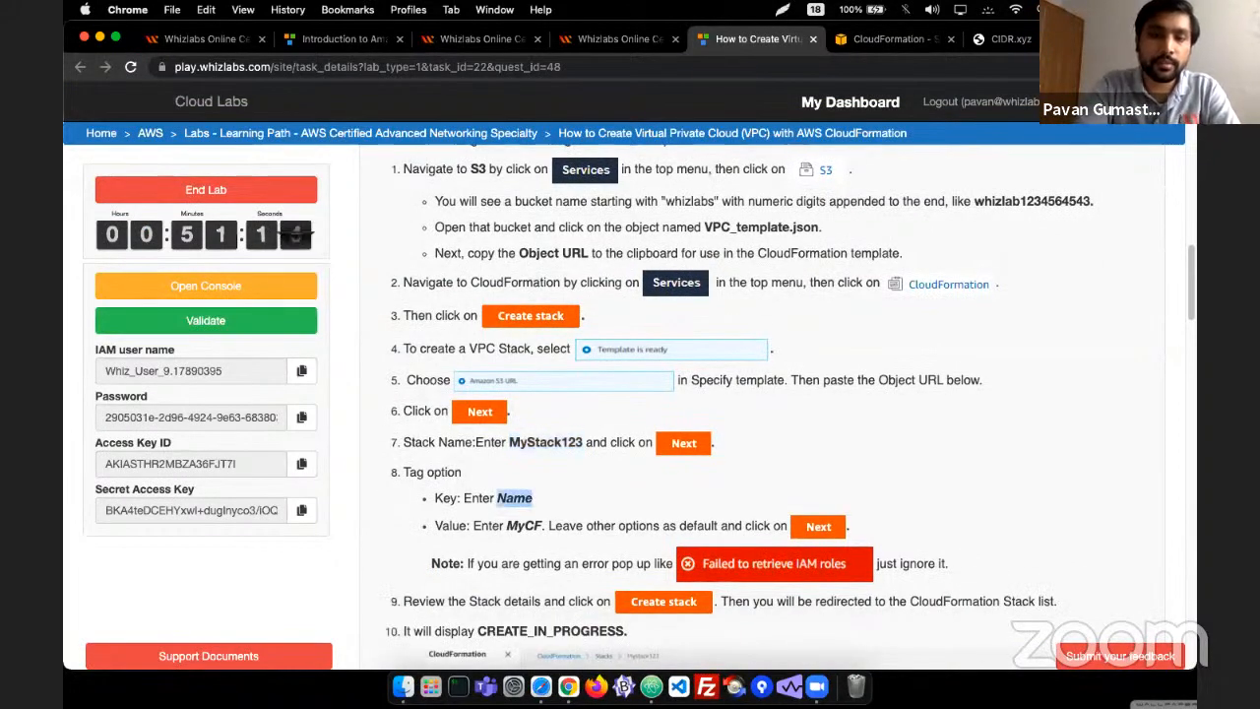
key(super+alt+Right)
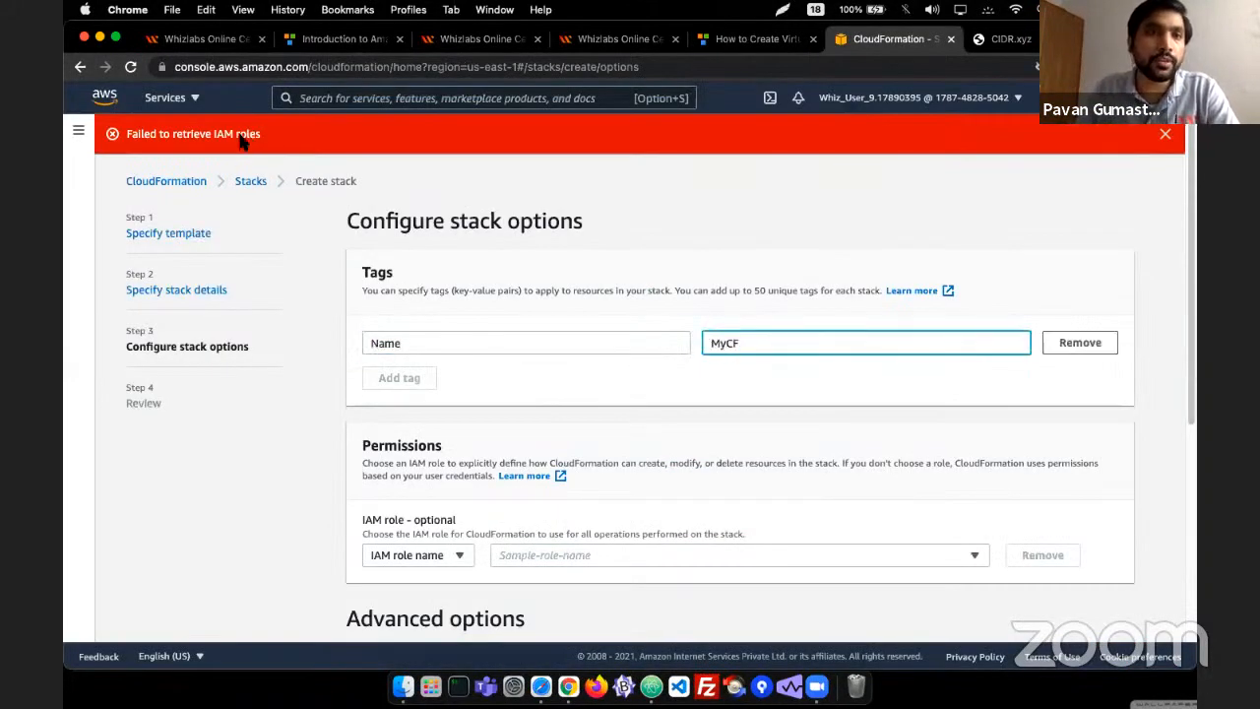
- Look over the remaining stack options, leave them at their defaults and continue to the review page
drag(128, 133, 261, 140)
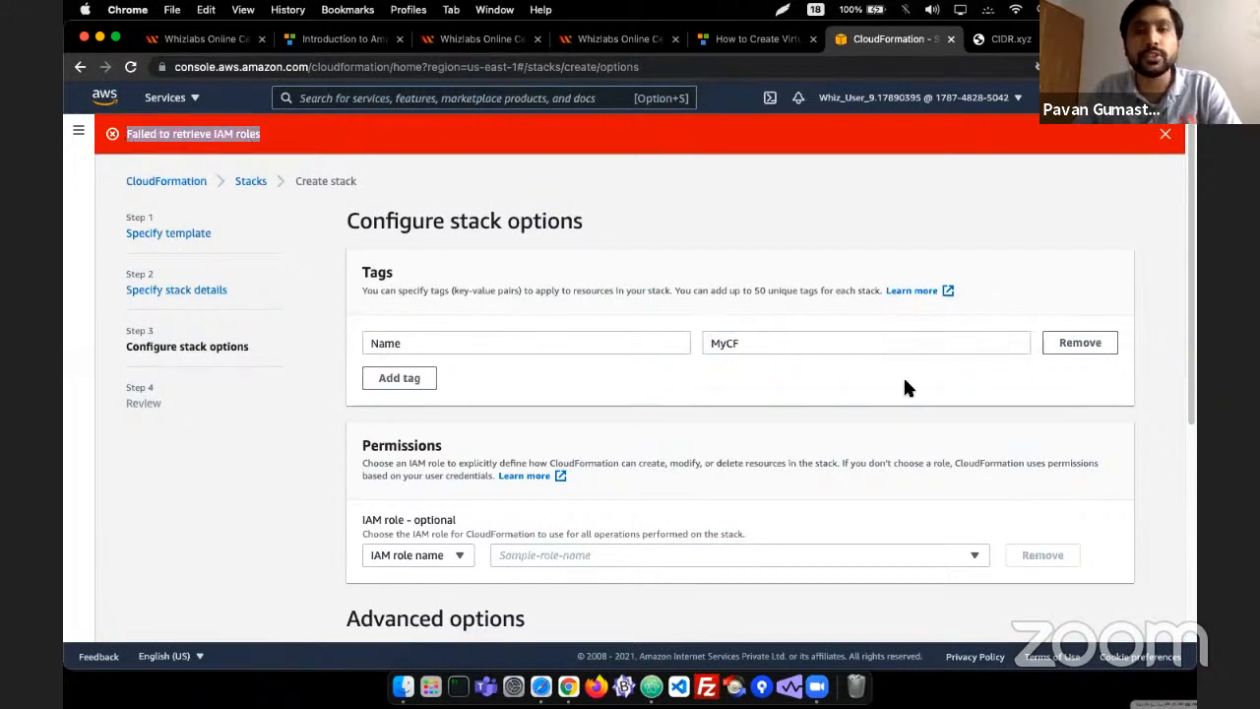
click(751, 315)
scroll(771, 399, down, 5)
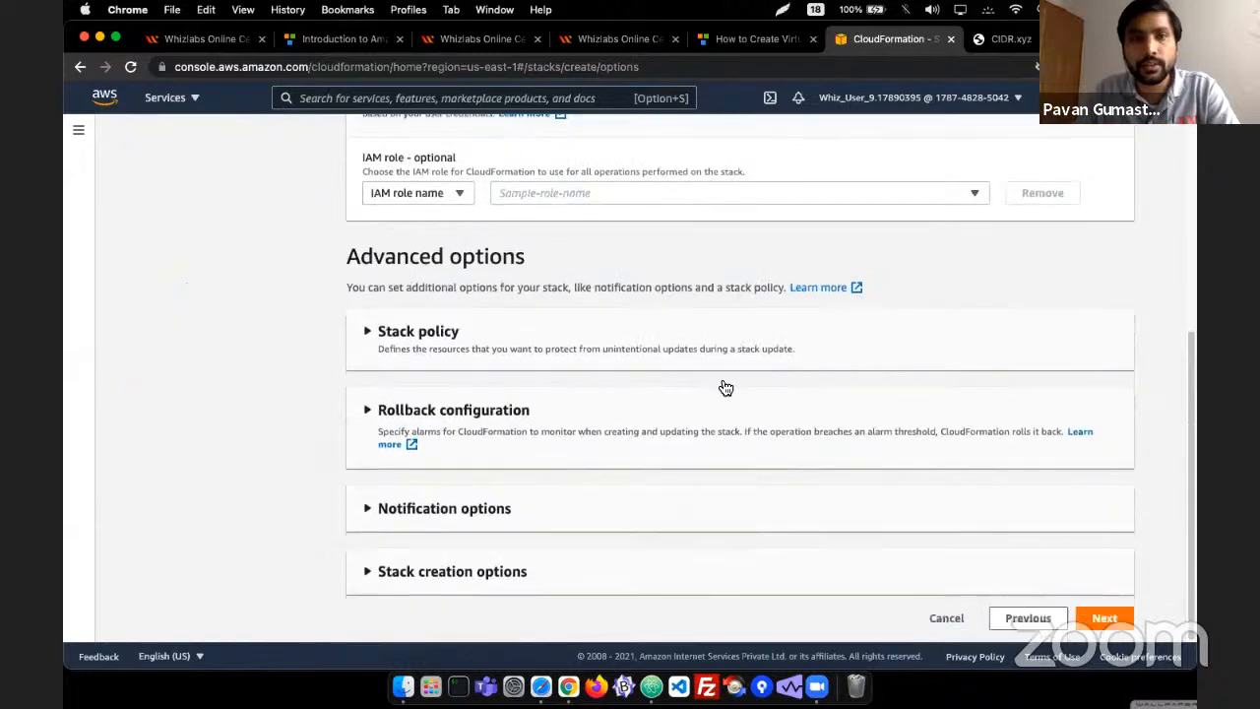
scroll(269, 281, up, 5)
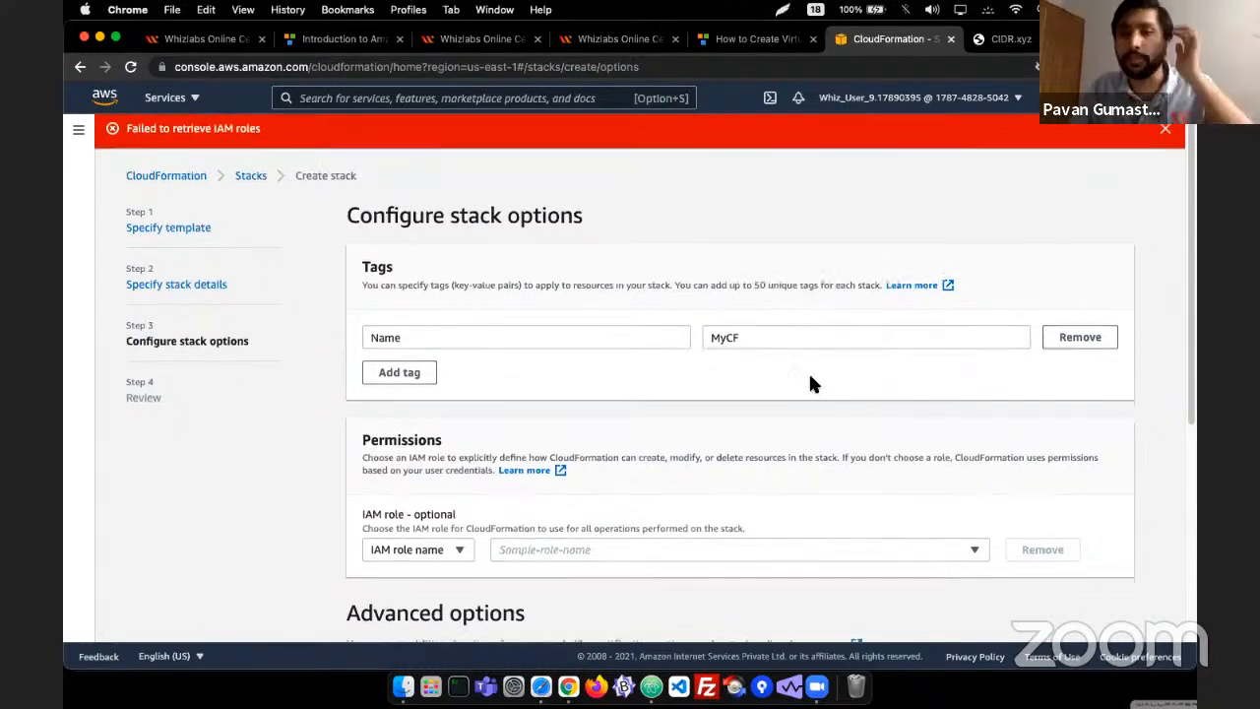
scroll(1077, 469, down, 5)
click(1104, 618)
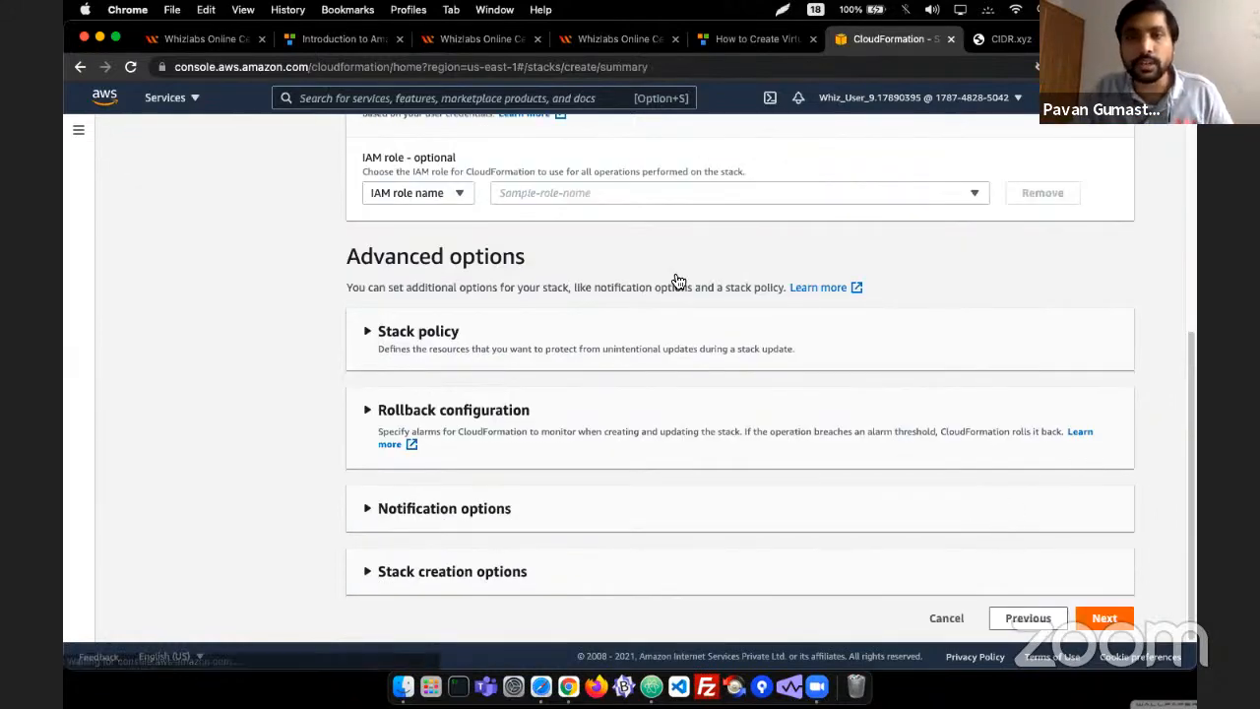
- Review the MyStack123 summary through to the stack creation options and create the stack
scroll(633, 246, down, 15)
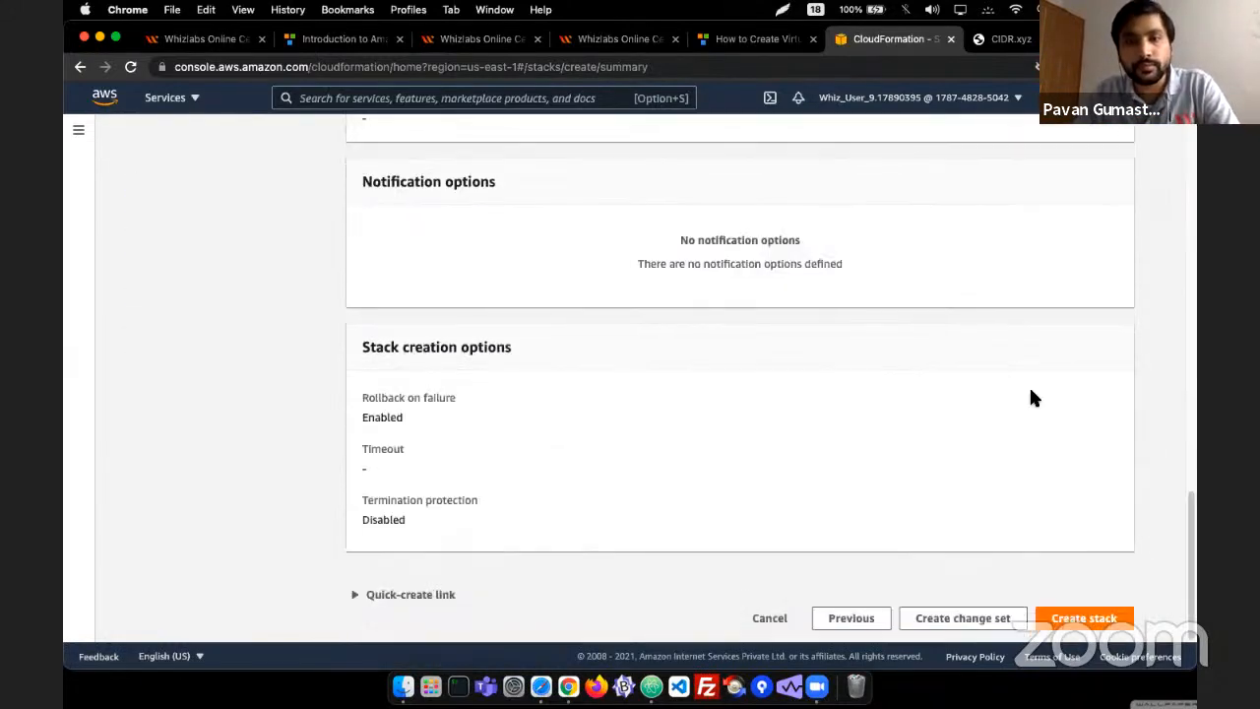
scroll(793, 399, up, 15)
scroll(875, 422, down, 15)
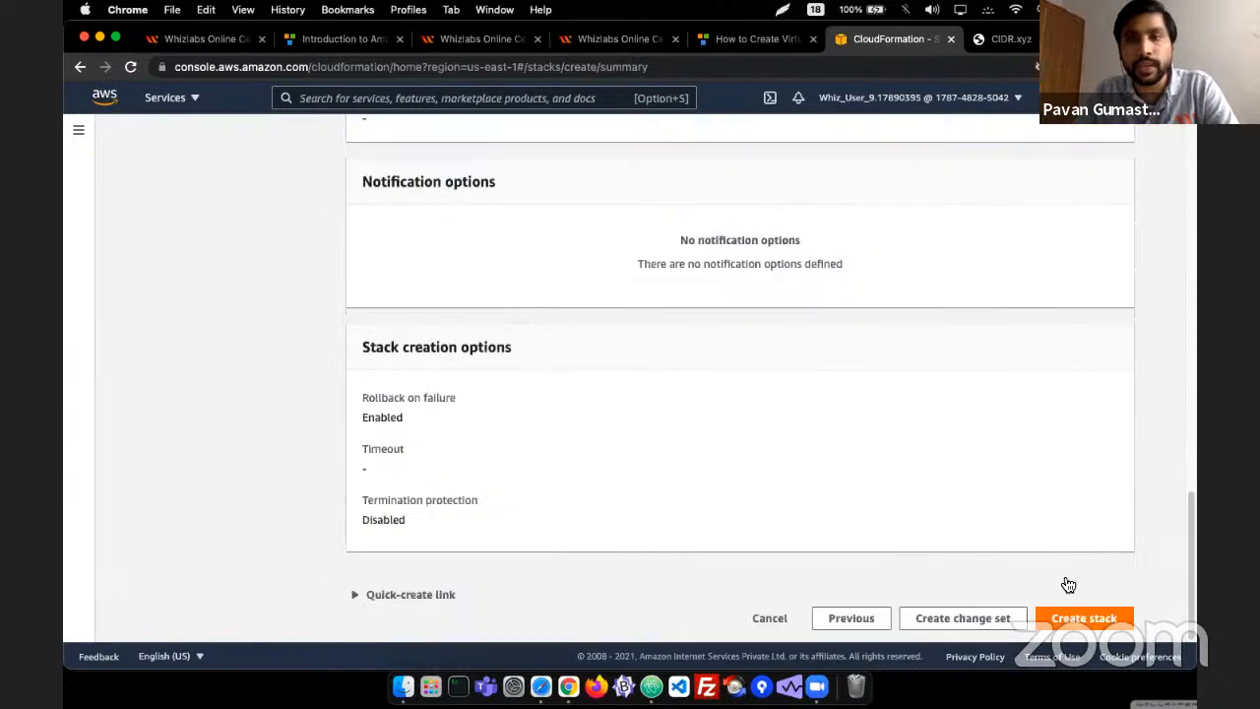
click(1069, 623)
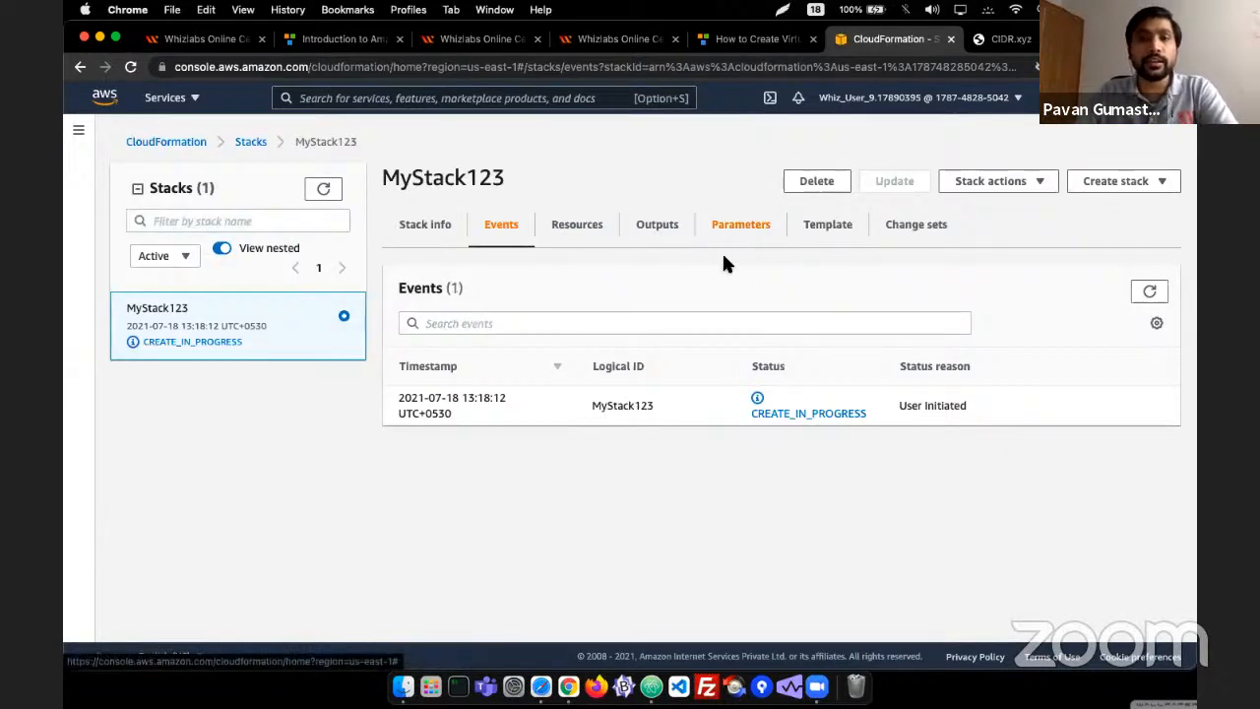
- View the list of AWS regions and refresh the events of MyStack123 to check the creation progress
click(1041, 116)
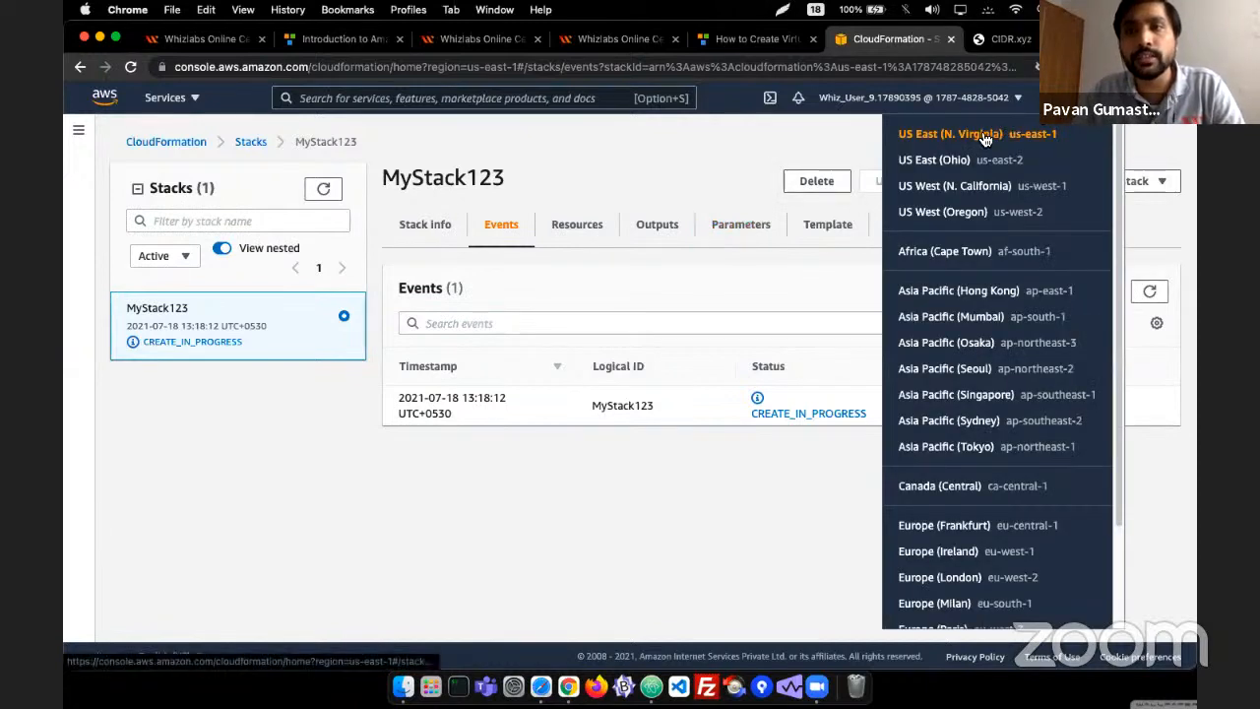
click(700, 175)
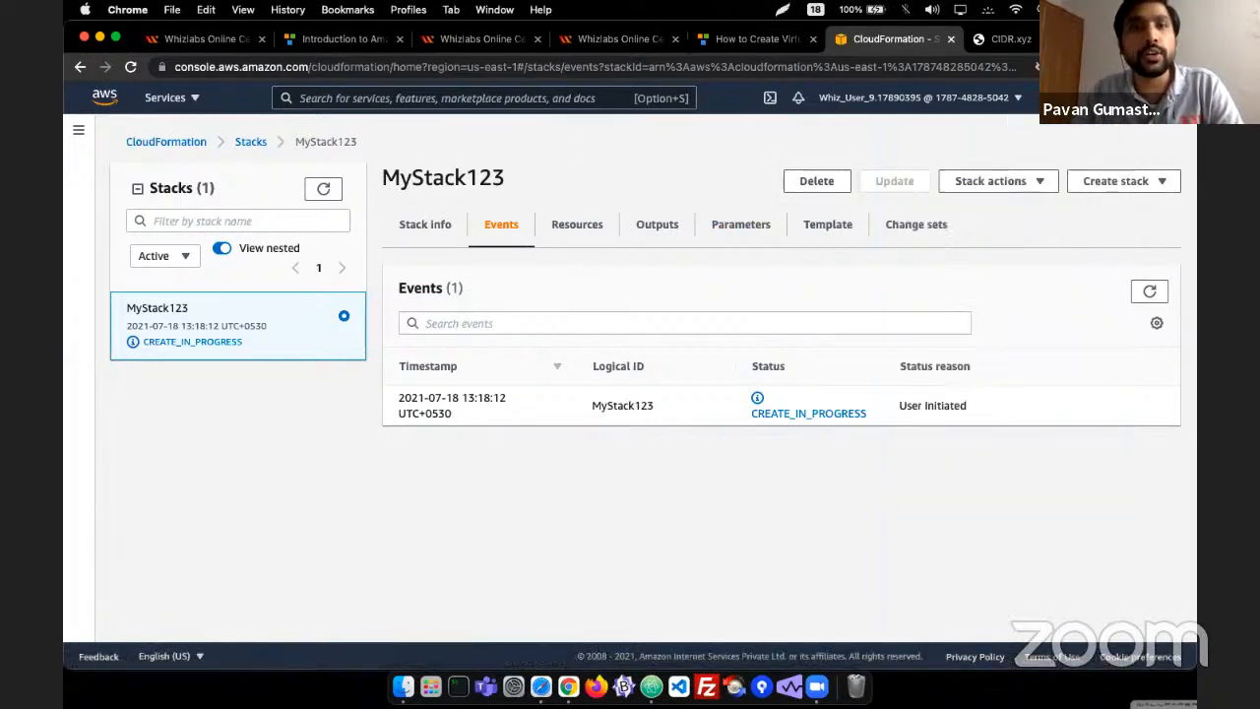
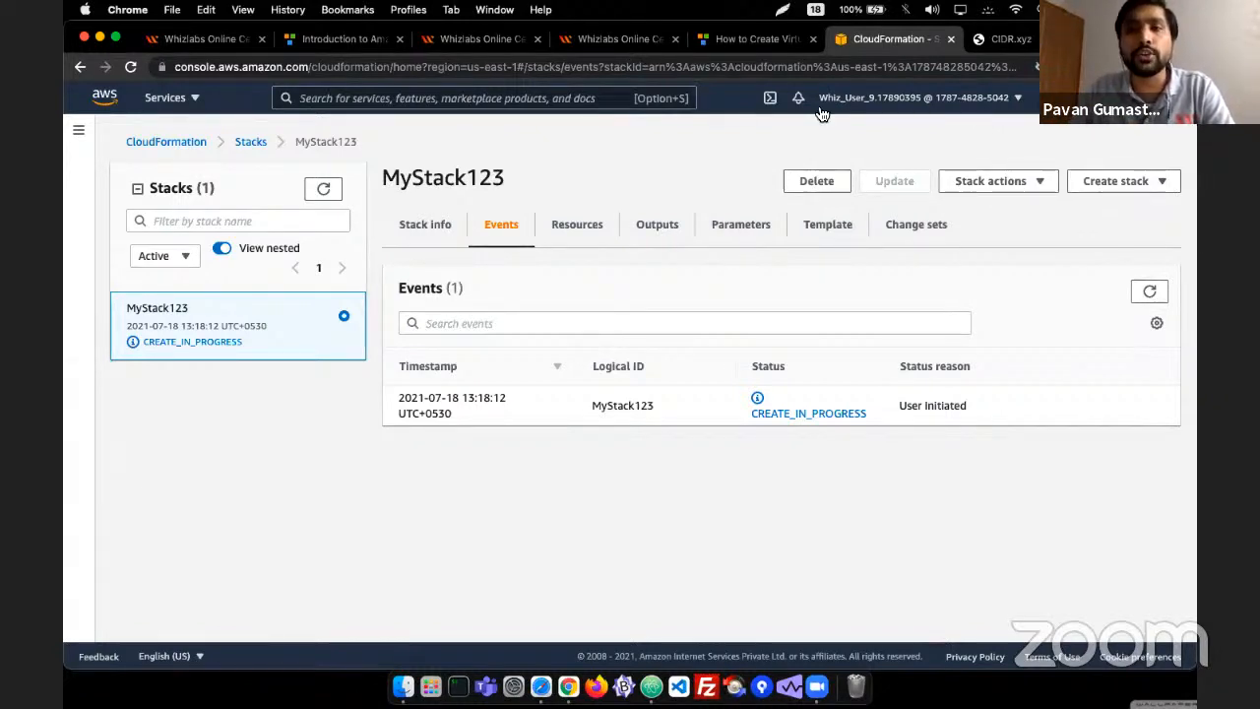
click(1148, 290)
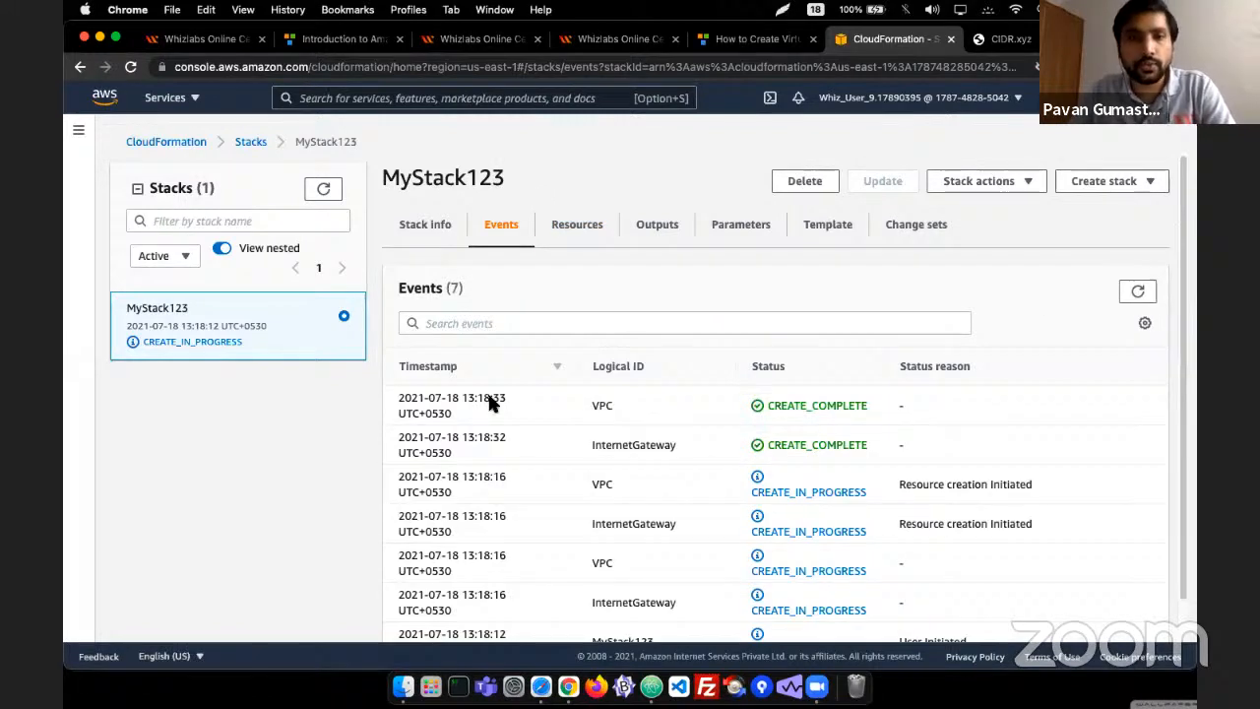
scroll(630, 460, down, 1)
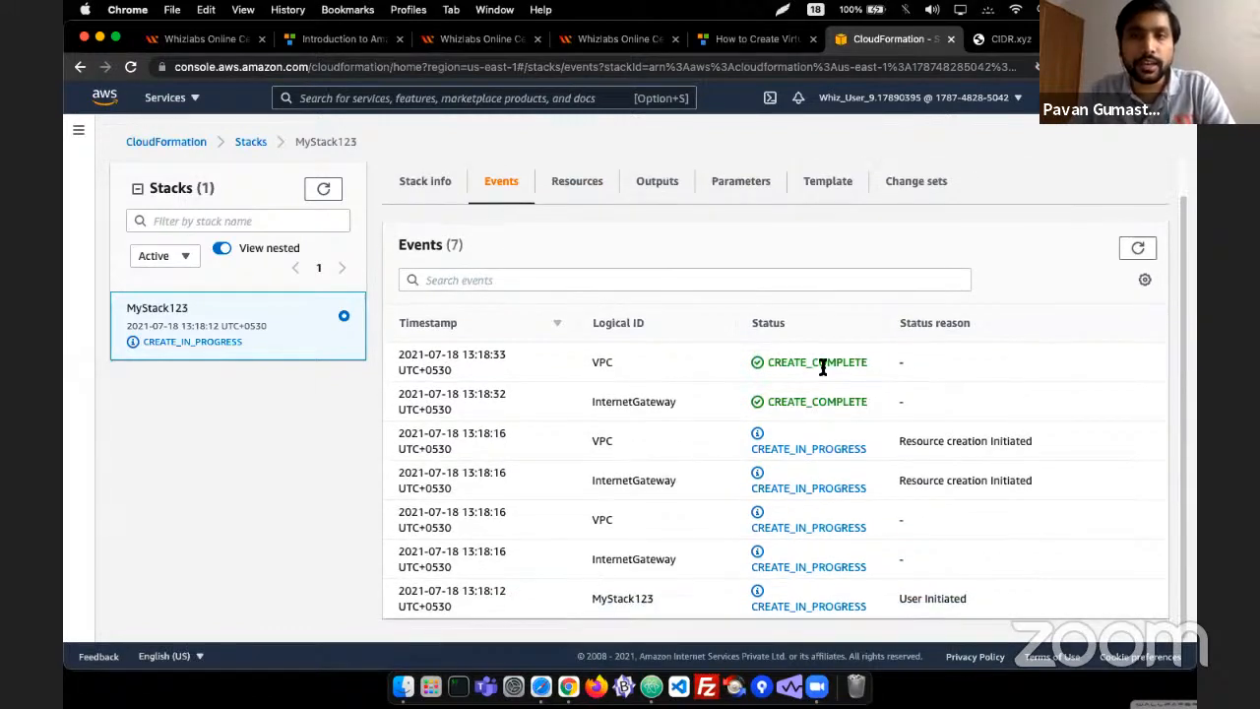
- Refresh the MyStack123 events again and check the stack's resources list before returning to the events
key(super+Tab)
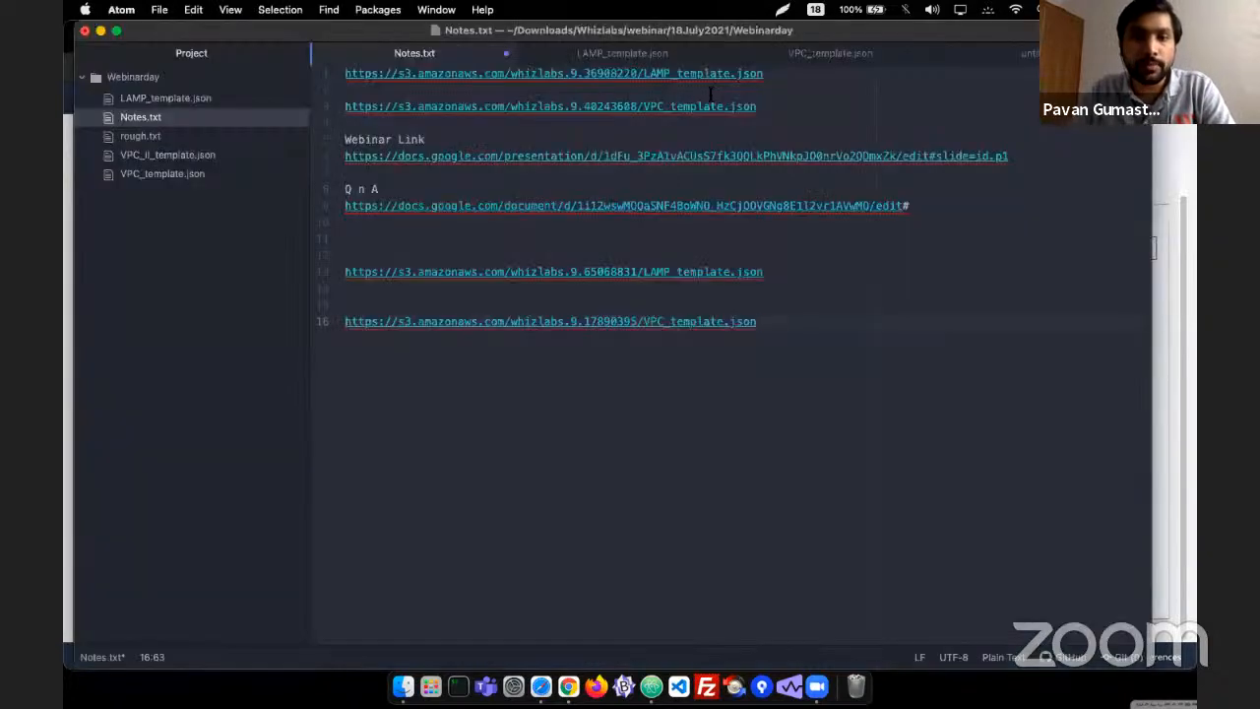
key(super+Tab)
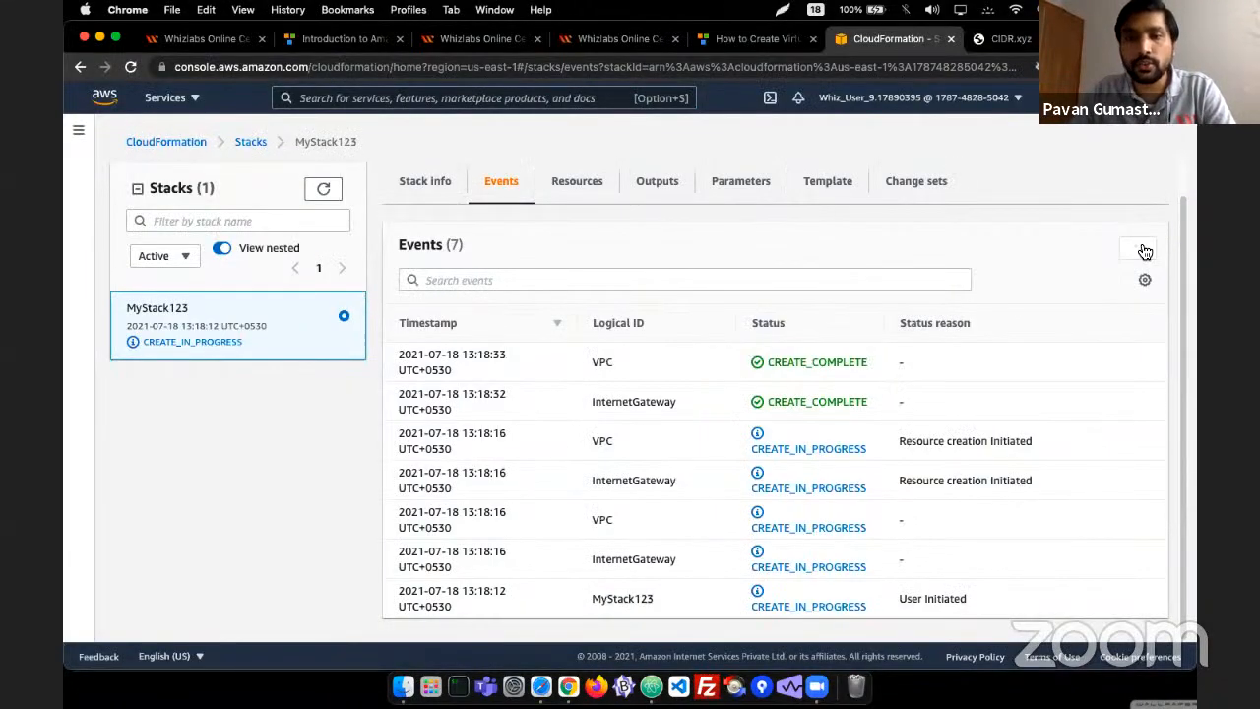
click(1137, 248)
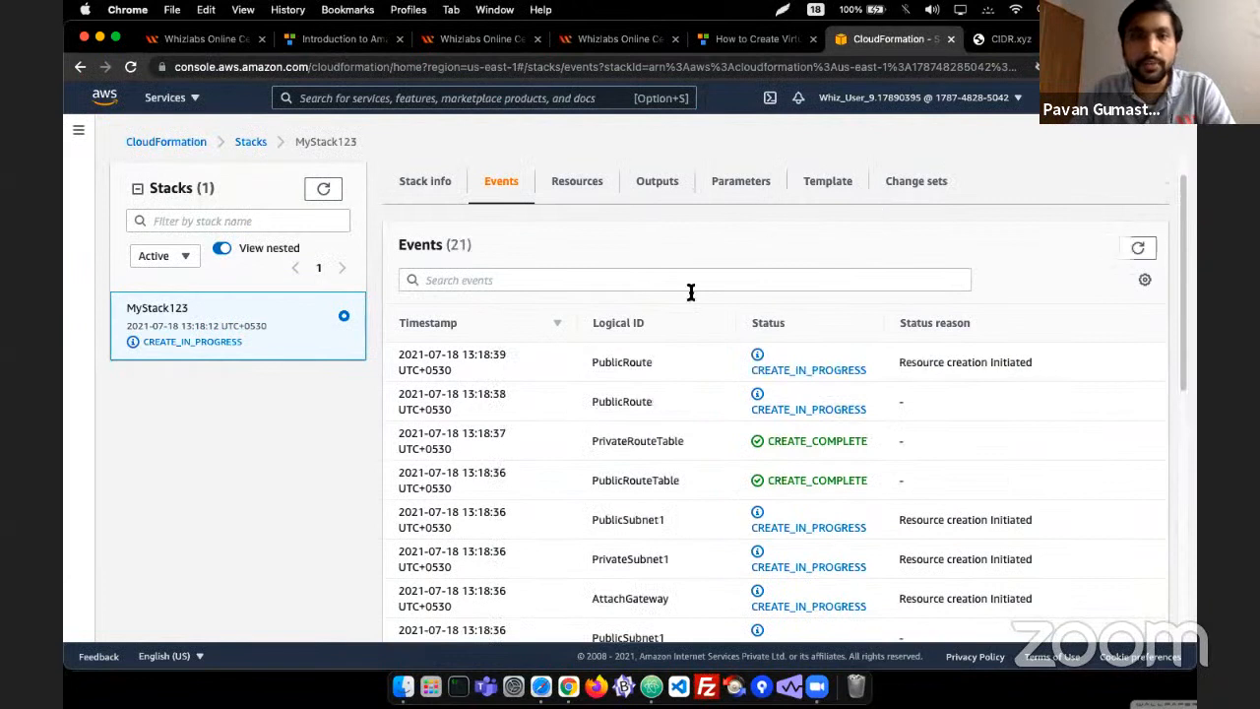
click(567, 189)
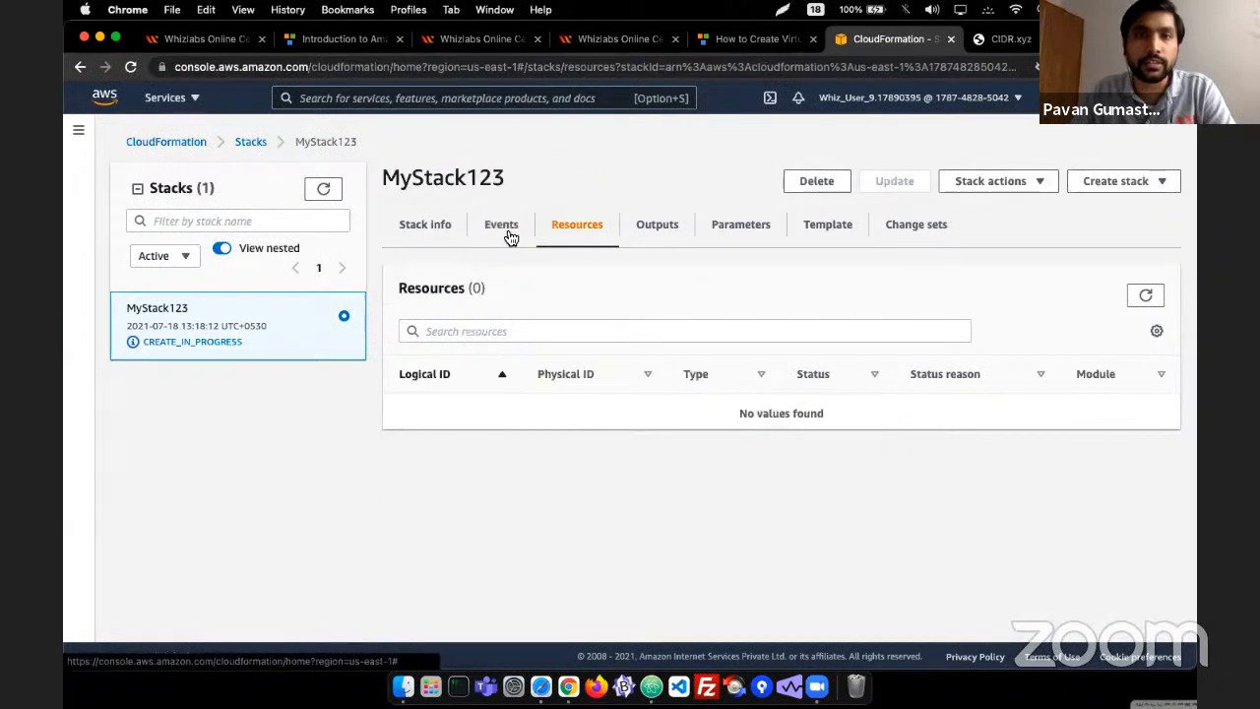
click(507, 233)
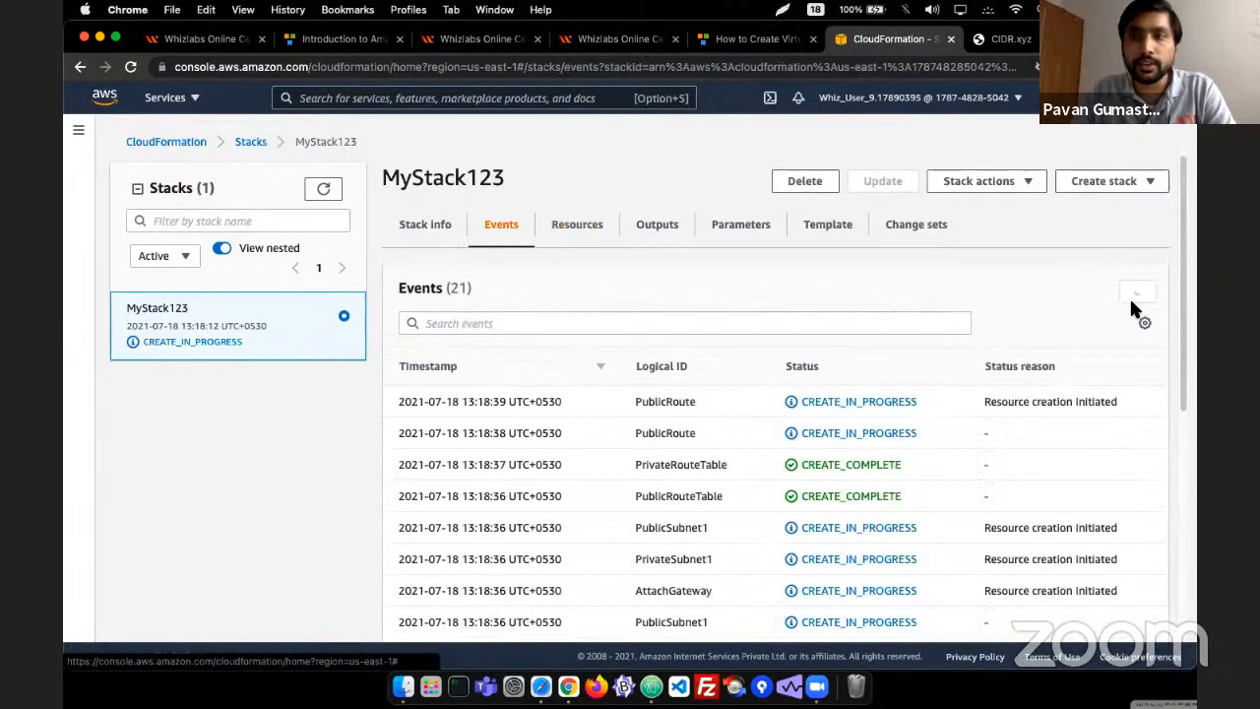
click(1135, 294)
- Switch to Atom and review the VPC, InternetGateway, AttachGateway and PublicSubnet1 definitions in VPC_template.json
key(super+Tab)
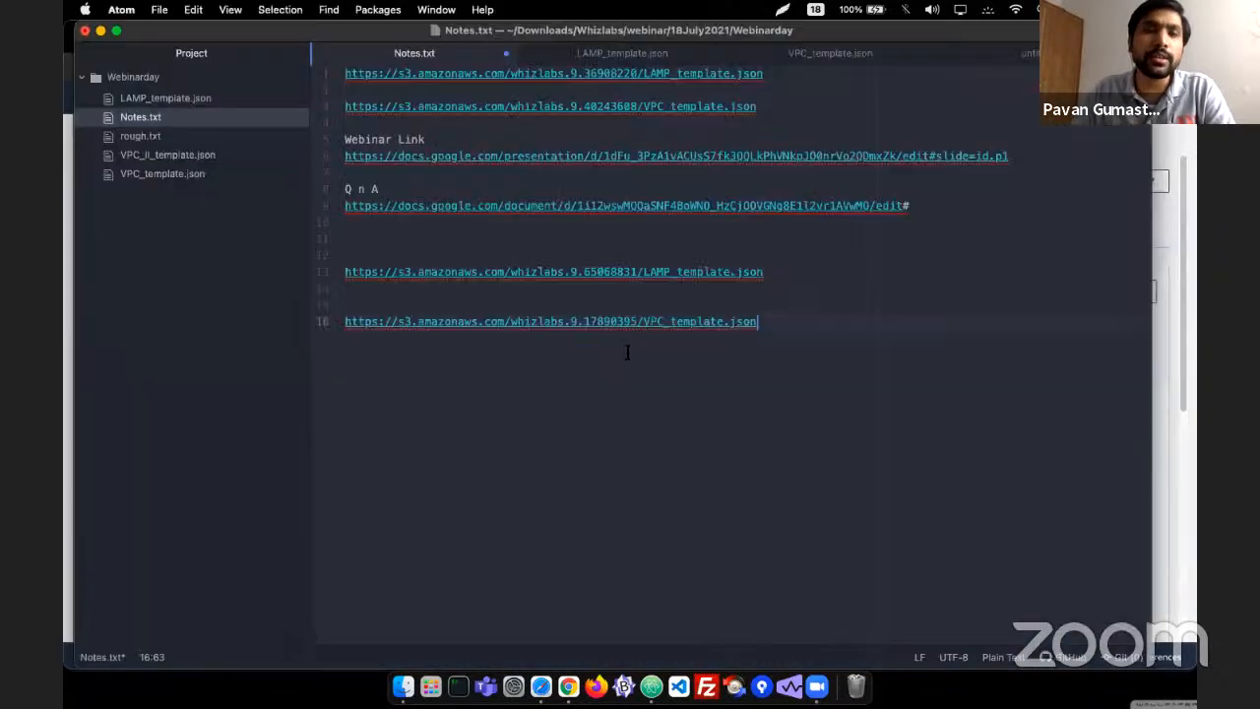
click(873, 56)
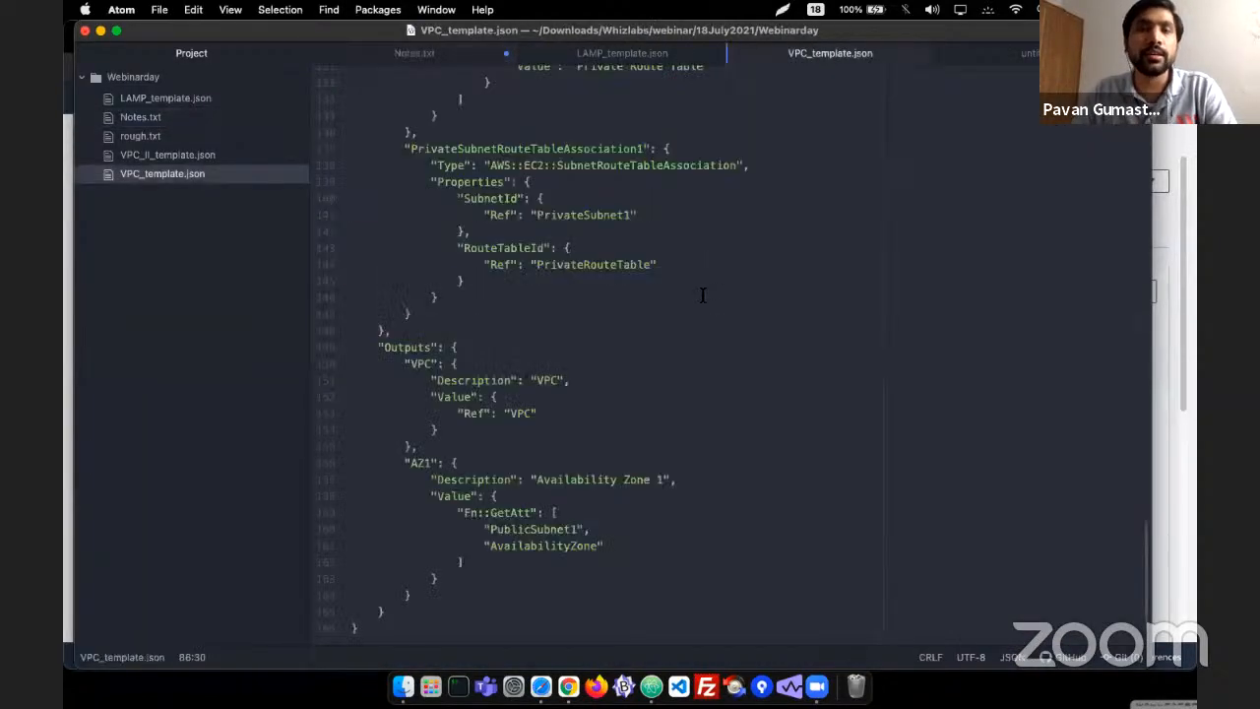
scroll(689, 305, up, 20)
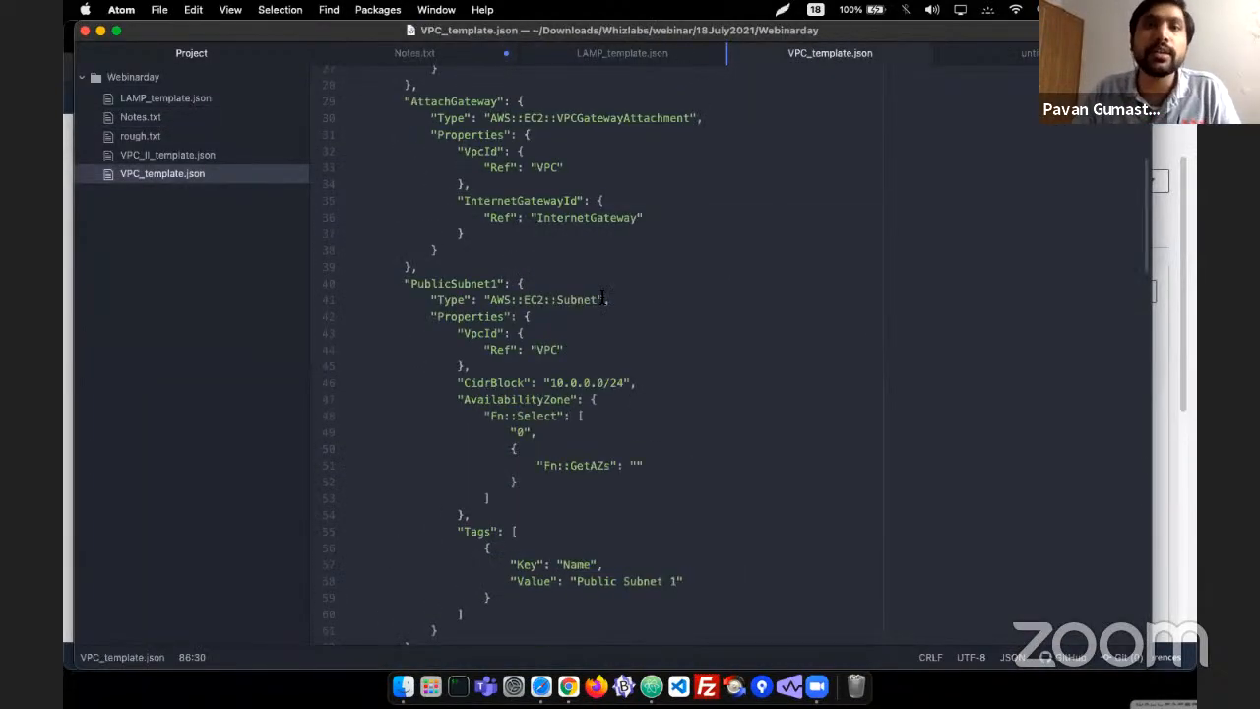
scroll(601, 296, up, 1)
click(421, 148)
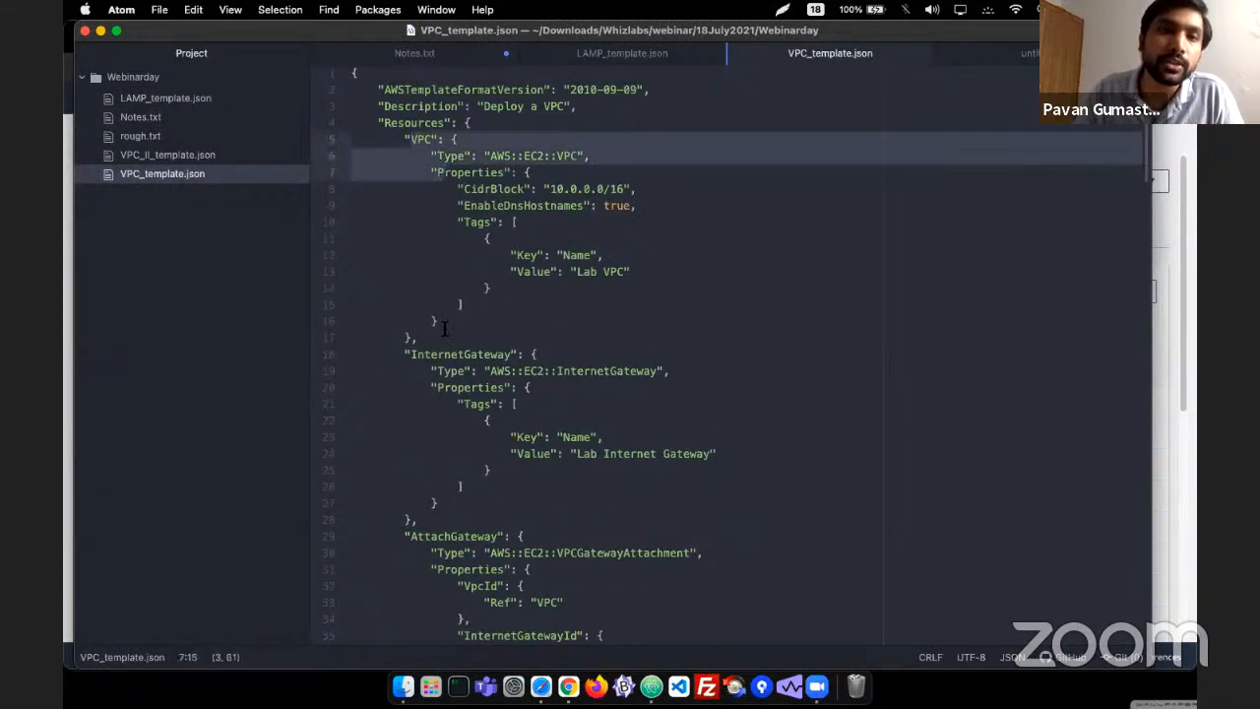
drag(411, 355, 495, 436)
scroll(497, 433, down, 5)
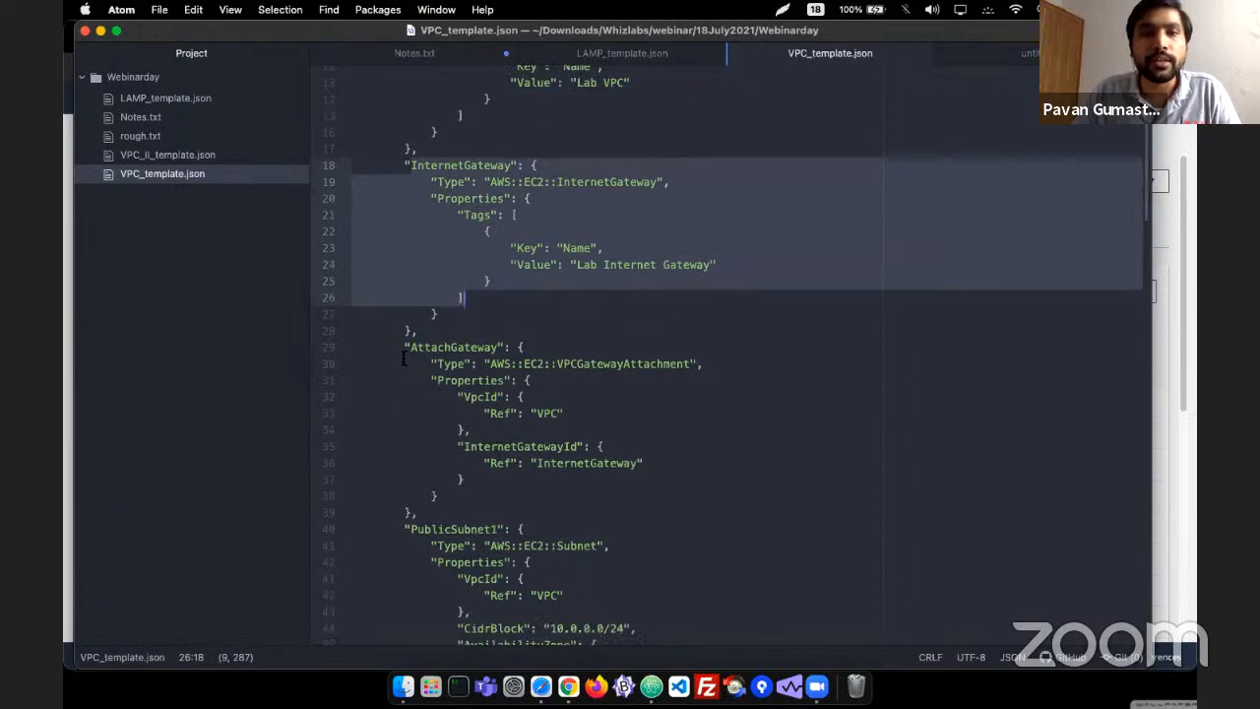
drag(399, 344, 532, 453)
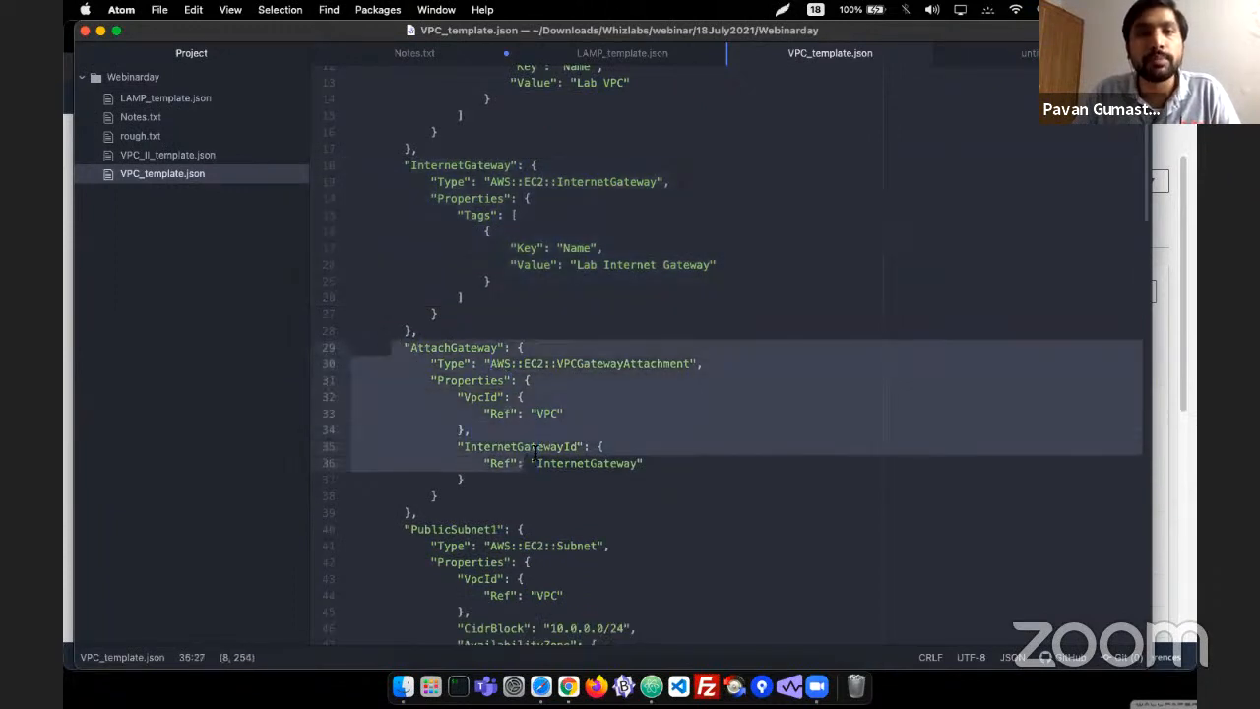
scroll(502, 316, down, 2)
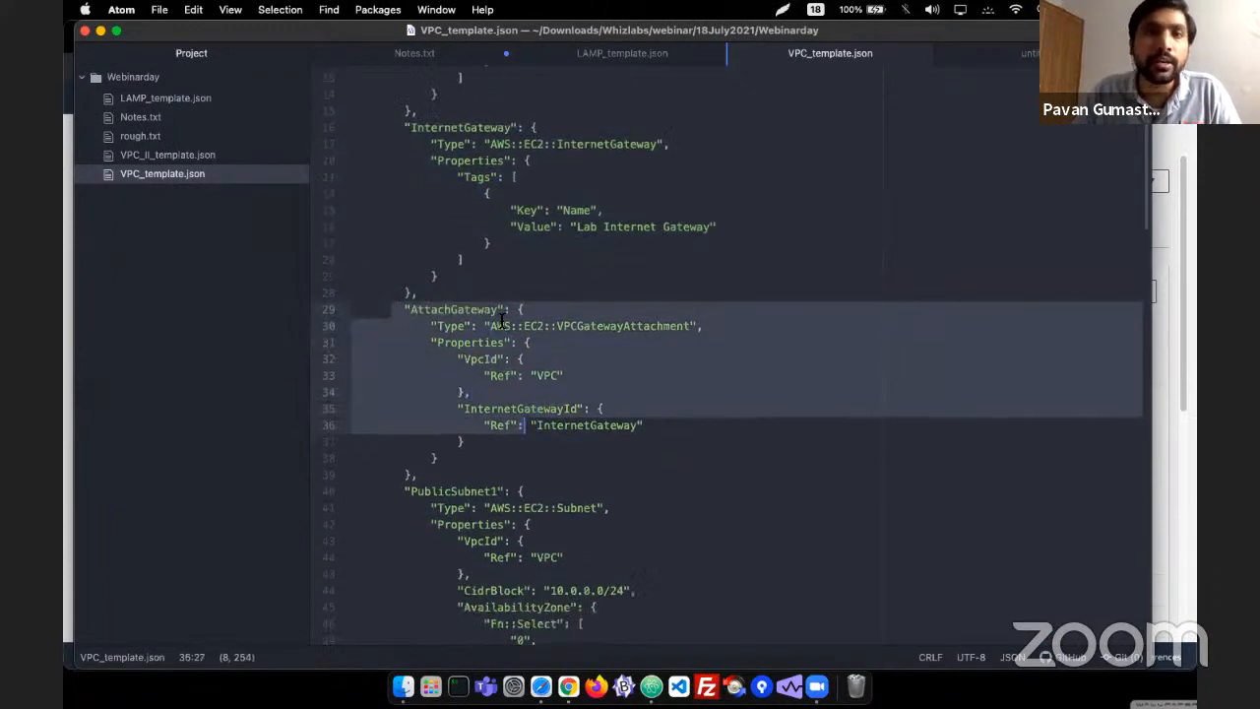
scroll(484, 370, down, 5)
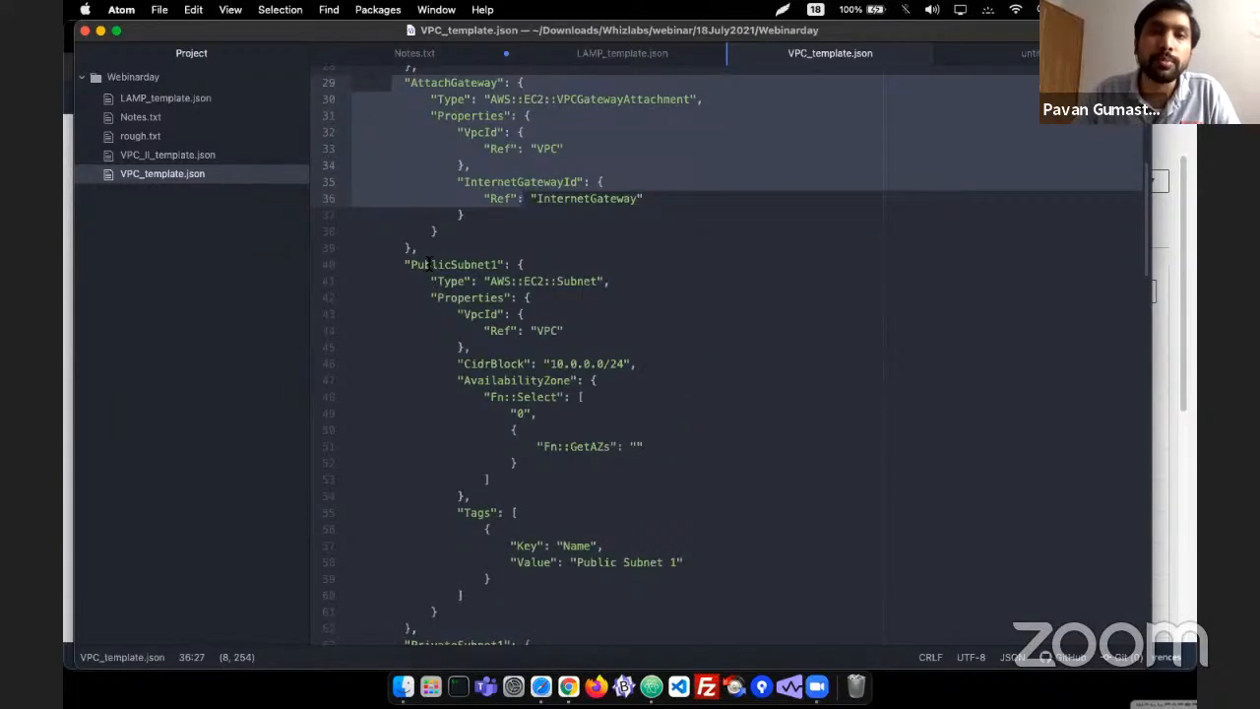
drag(417, 267, 490, 317)
scroll(490, 506, down, 2)
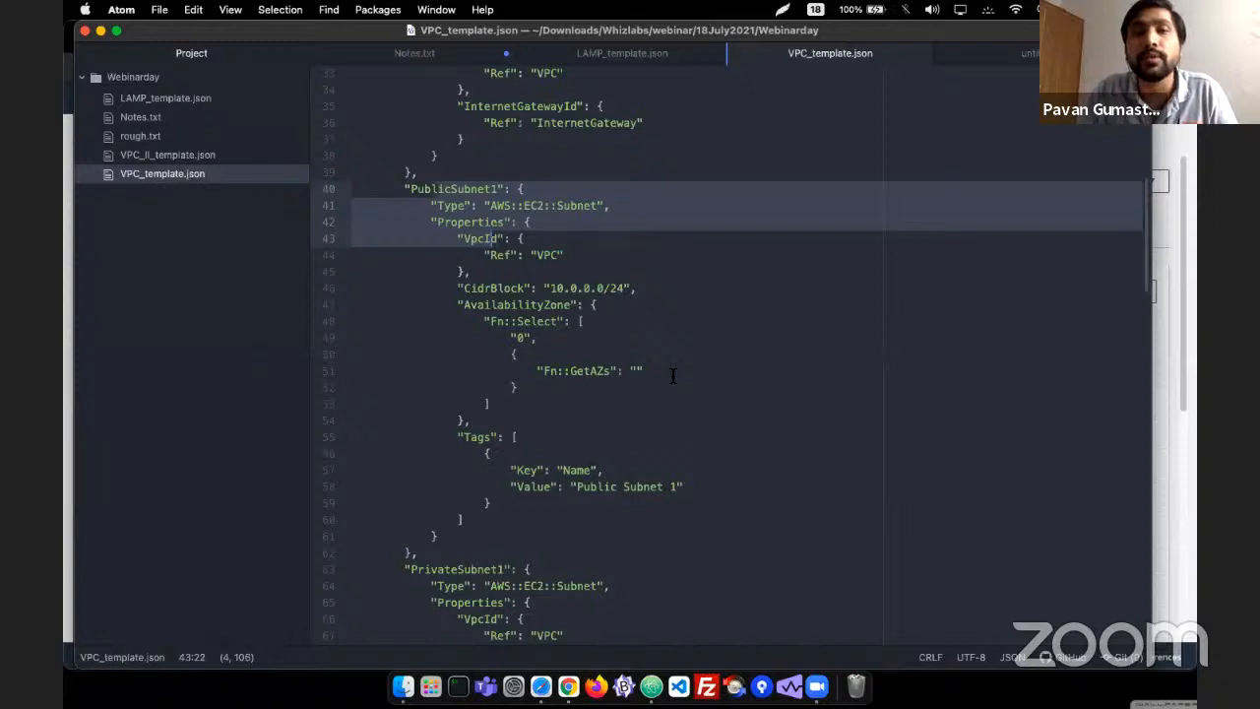
- Switch back to Chrome, refresh the MyStack123 events and examine the resources the stack created
key(super+Tab)
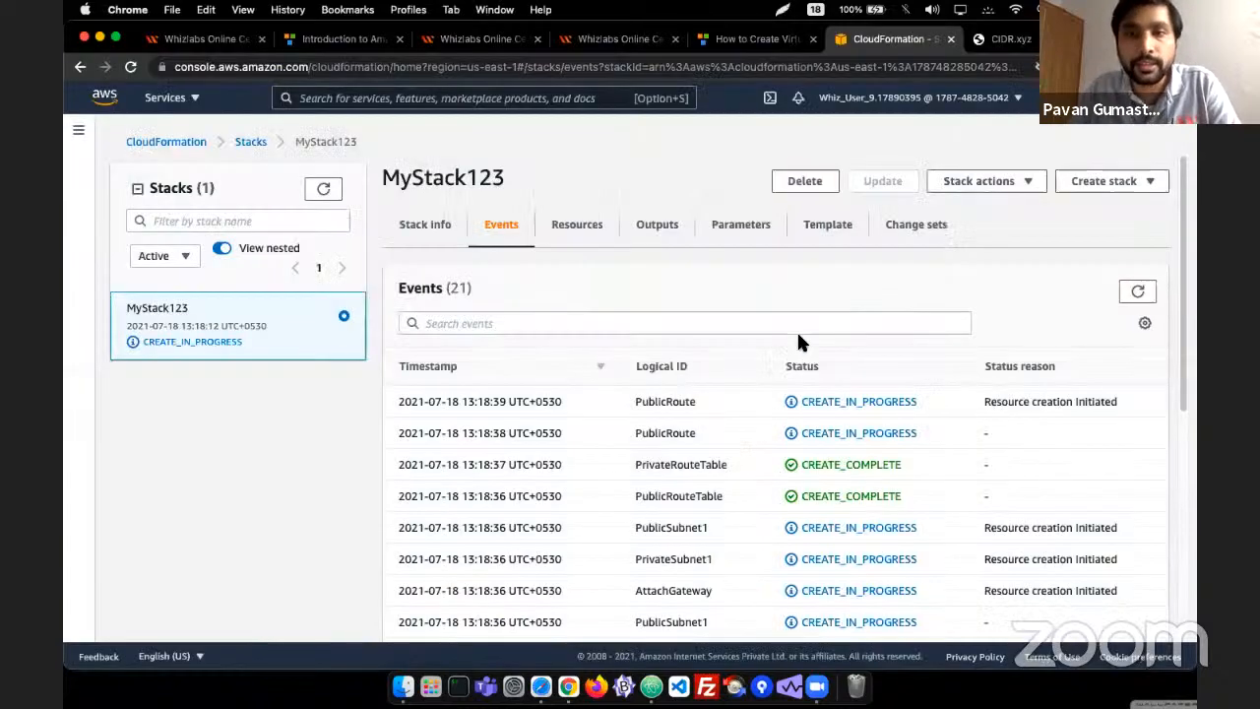
click(1142, 301)
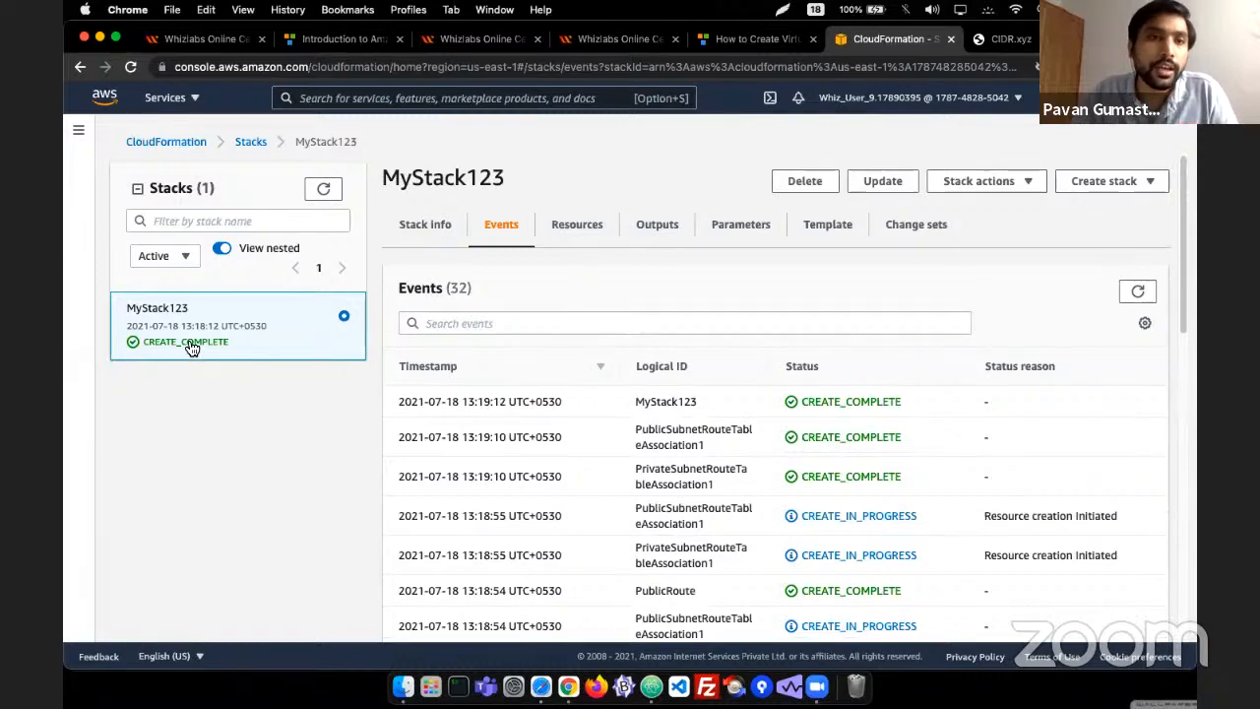
click(564, 226)
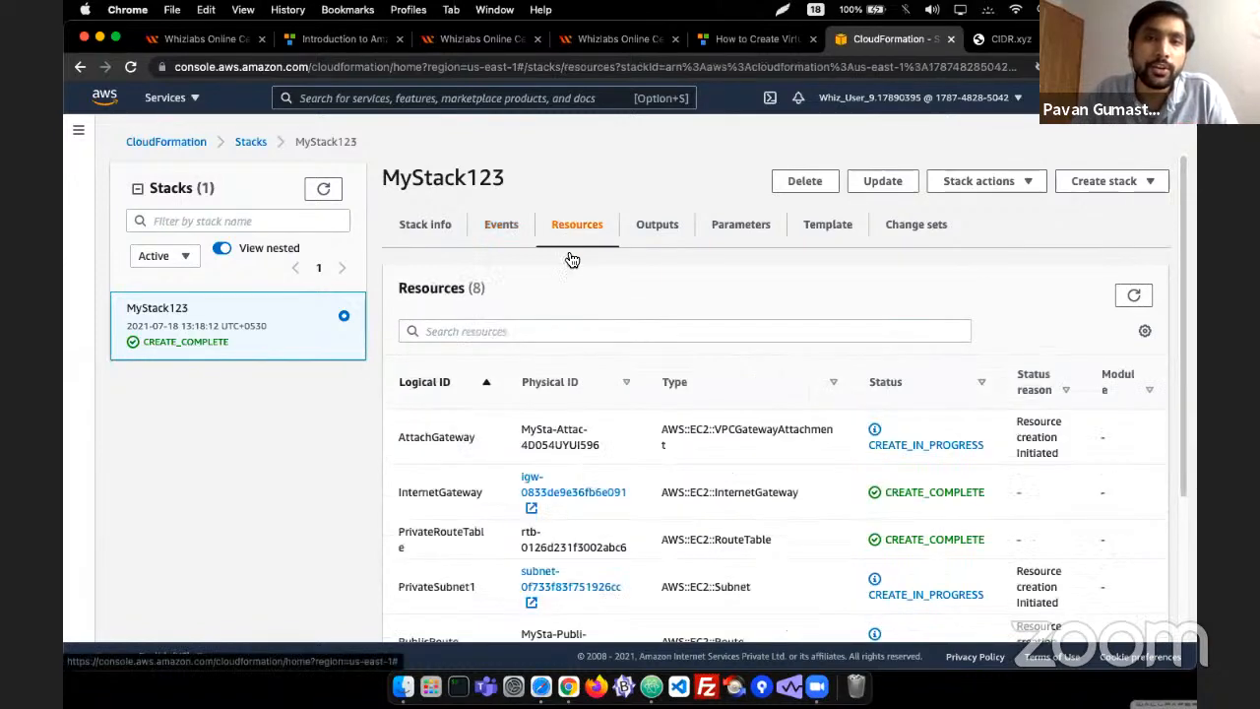
scroll(571, 264, down, 2)
scroll(499, 413, up, 3)
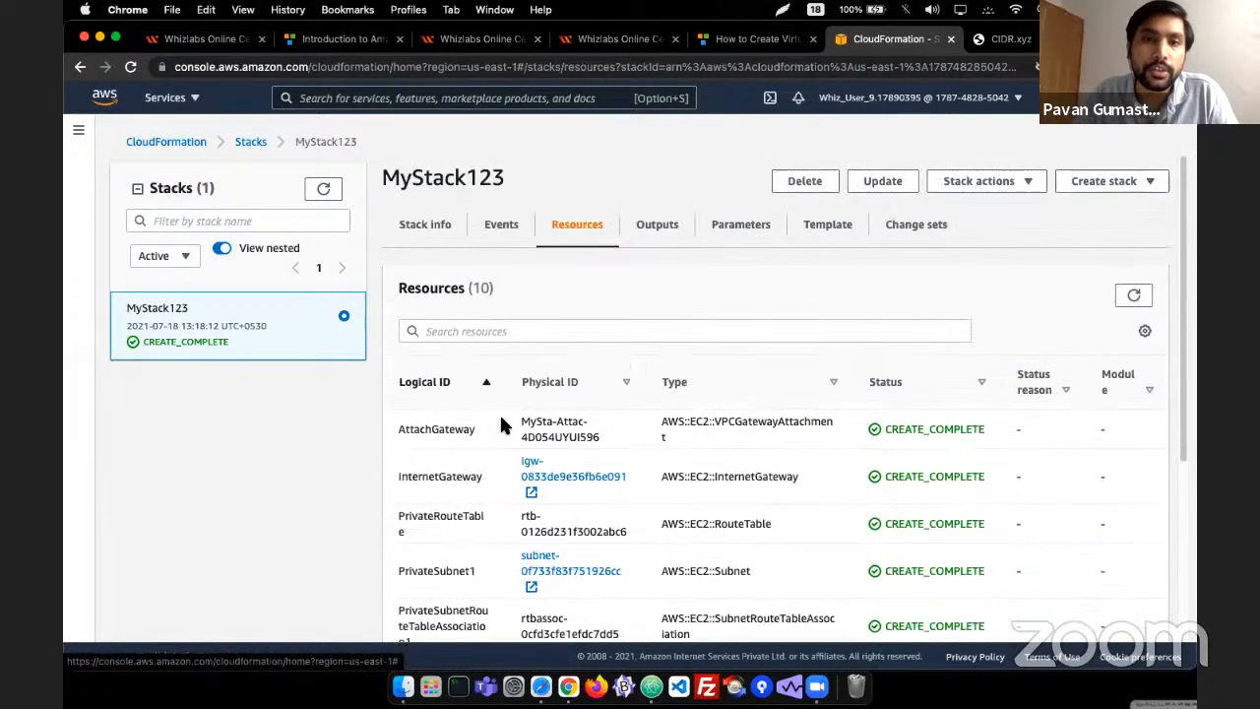
- Look through the MyStack123 resources, search the AWS services for vpc and open VPC in a new browser tab
scroll(495, 413, down, 5)
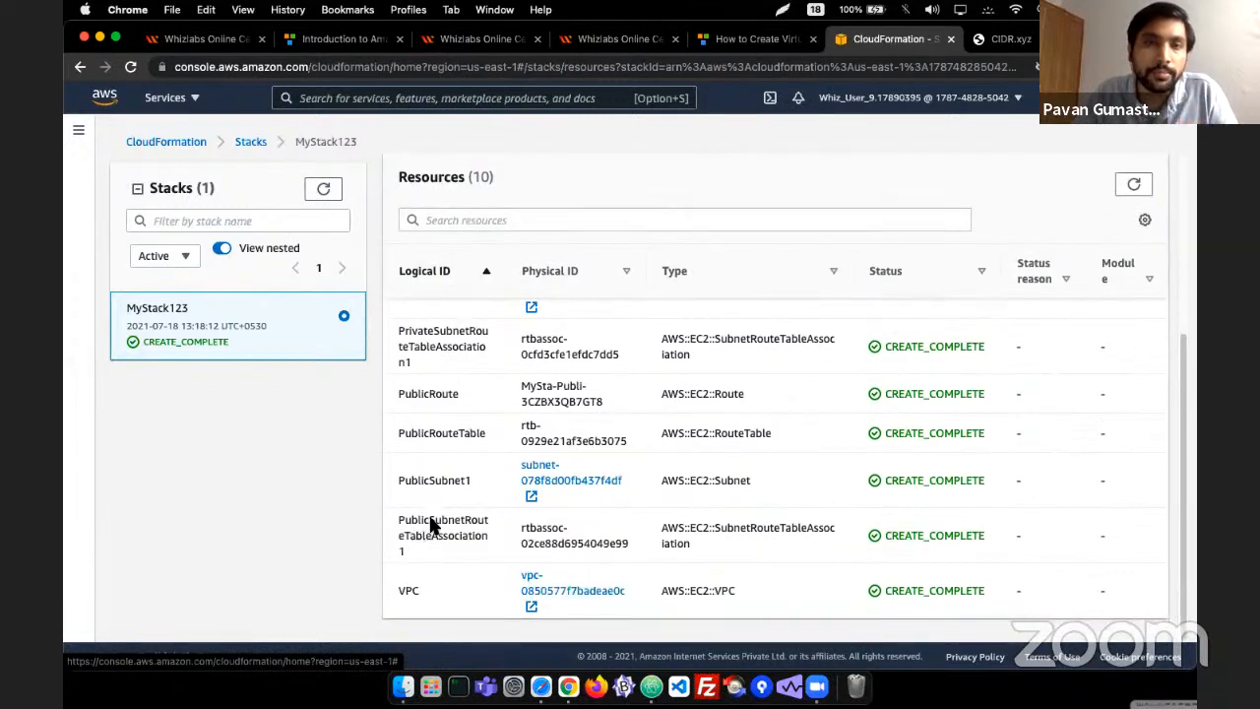
scroll(448, 344, up, 5)
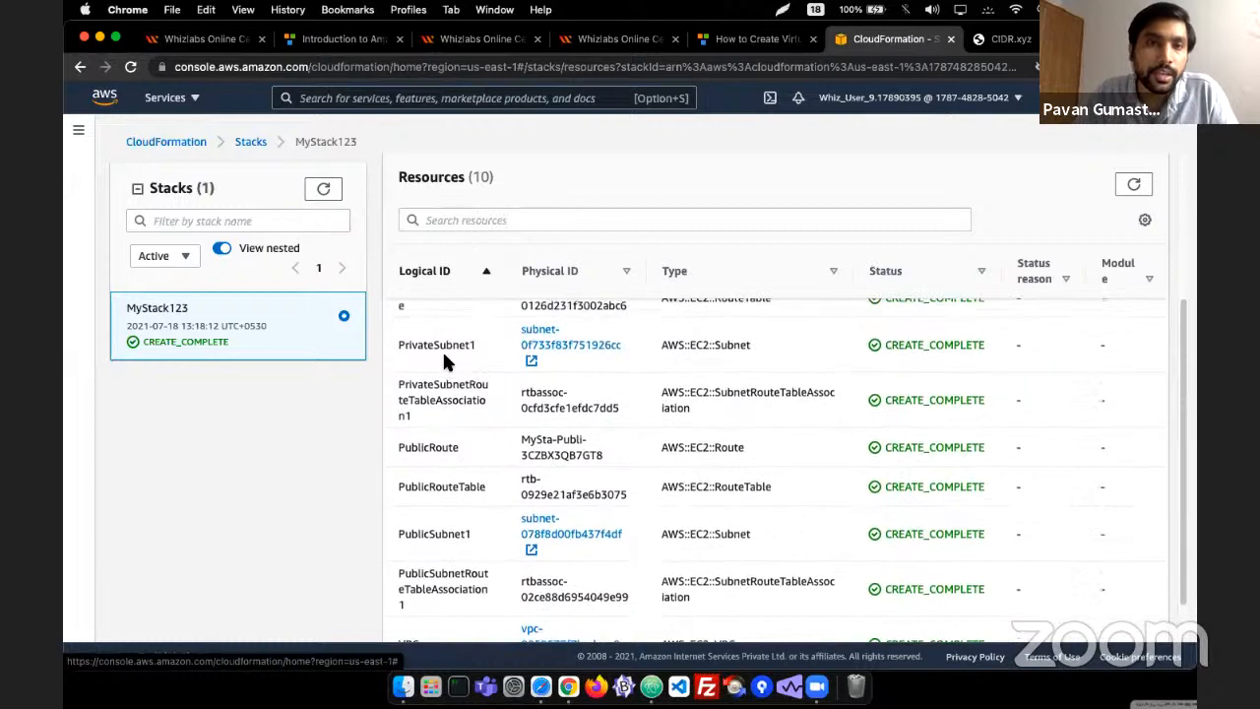
click(375, 98)
text(vpc)
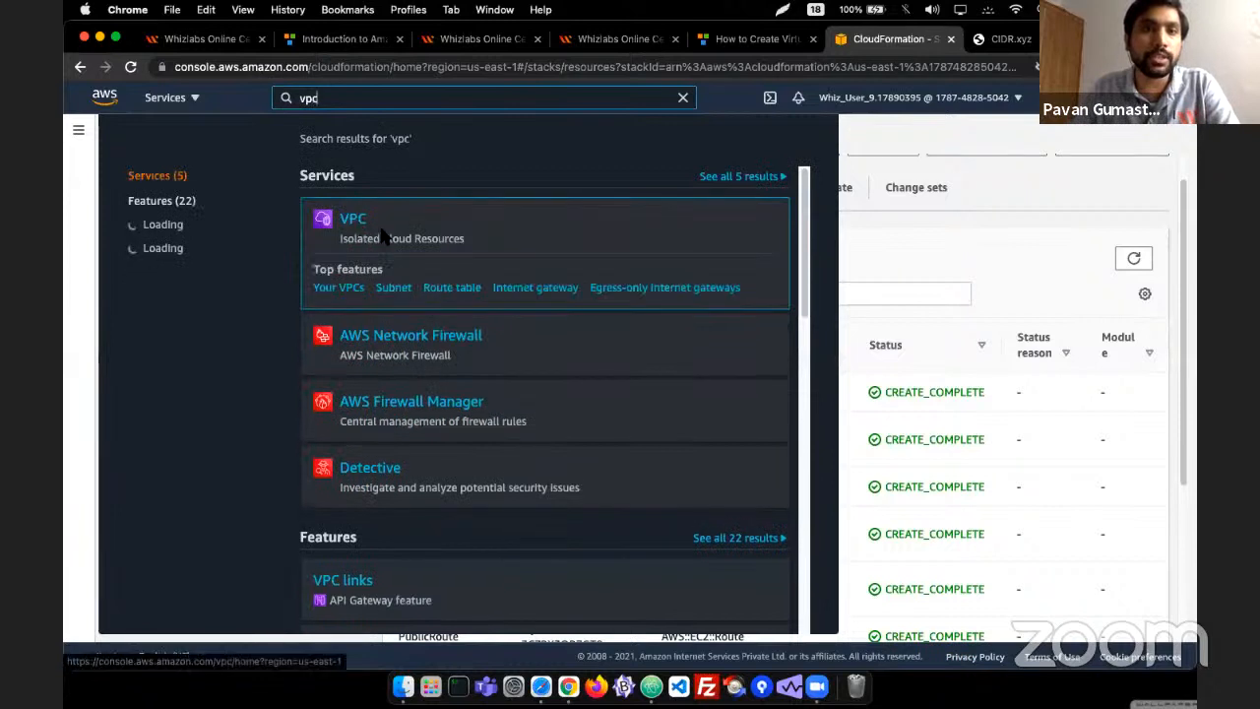
right_click(346, 219)
click(407, 228)
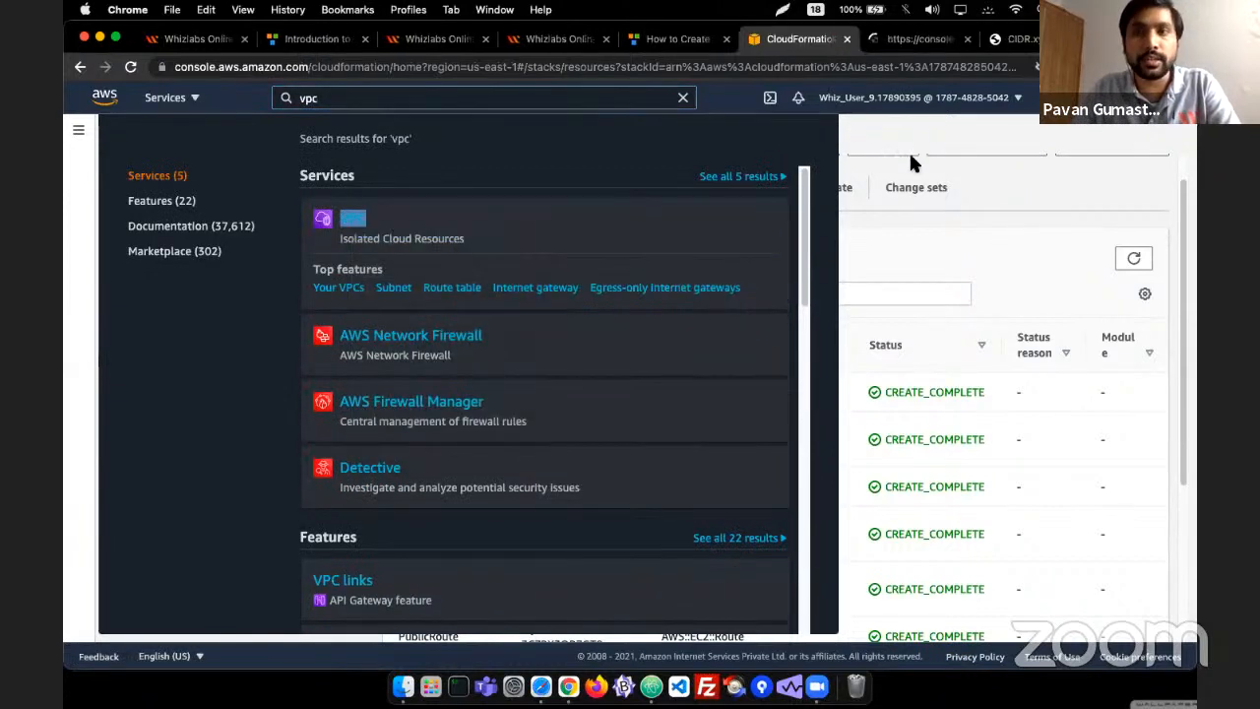
click(1074, 212)
click(915, 39)
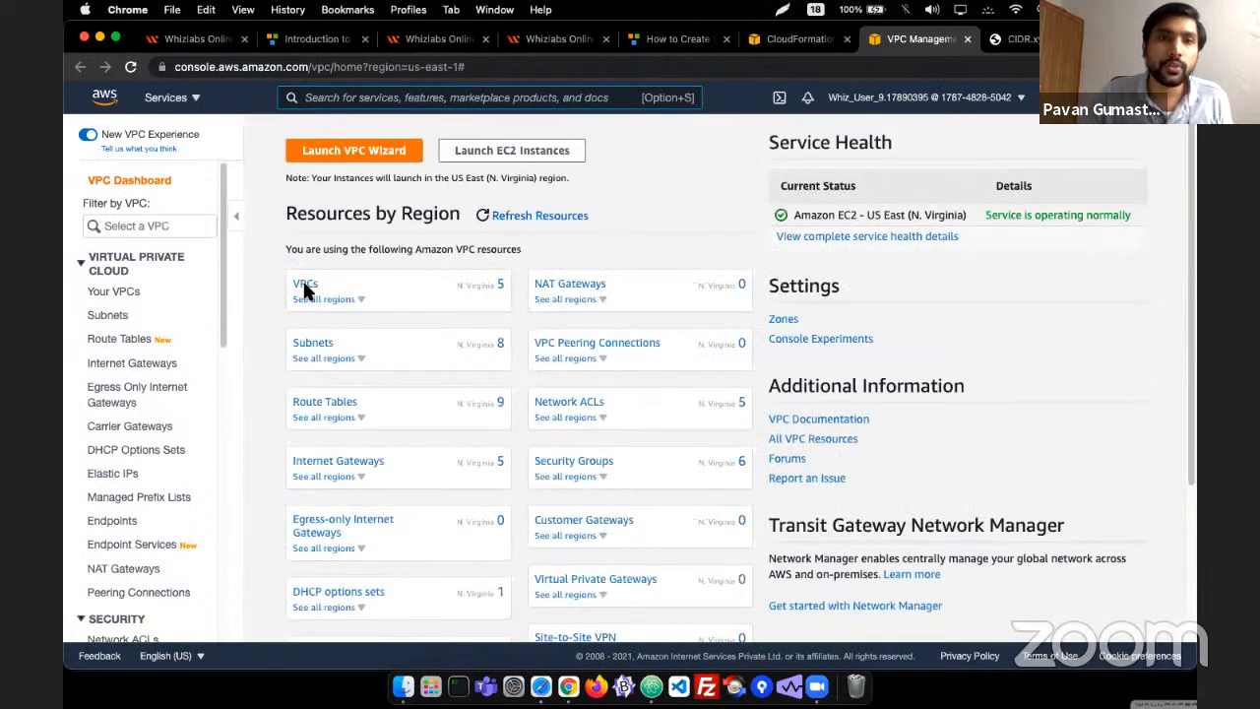
- Open the list of VPCs and compare the ID of Lab VPC with the VPC resource of MyStack123
click(305, 286)
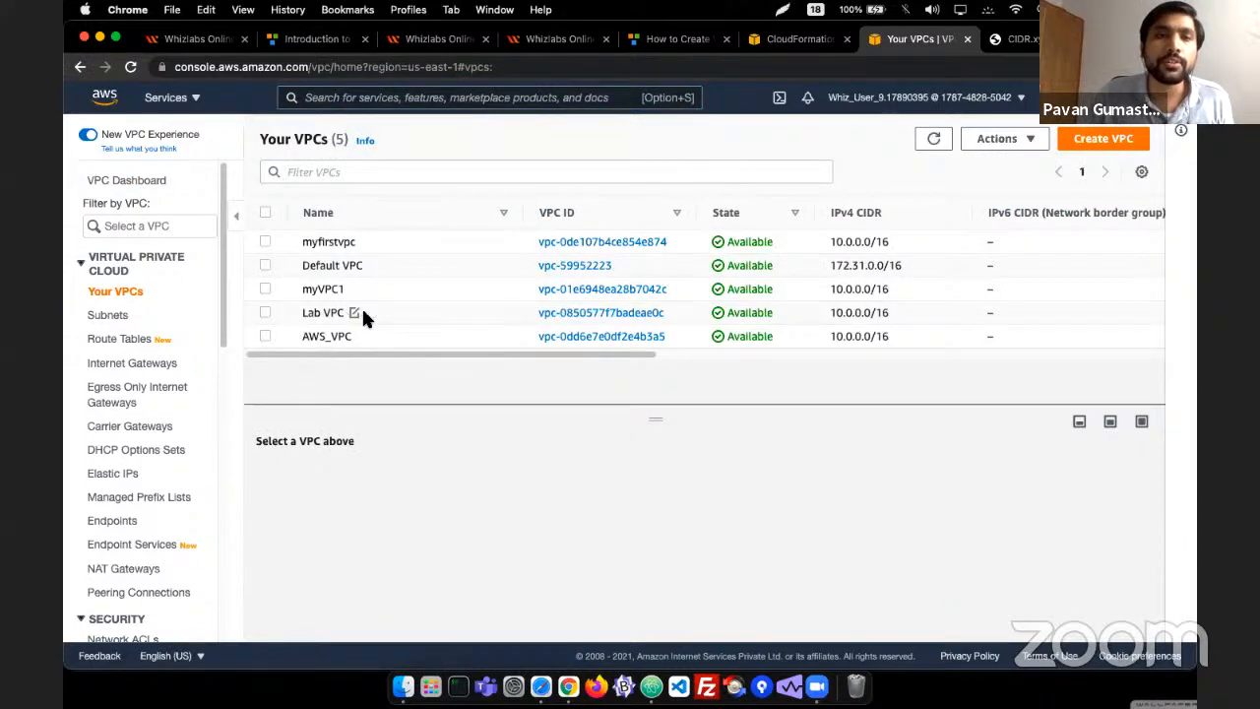
click(265, 313)
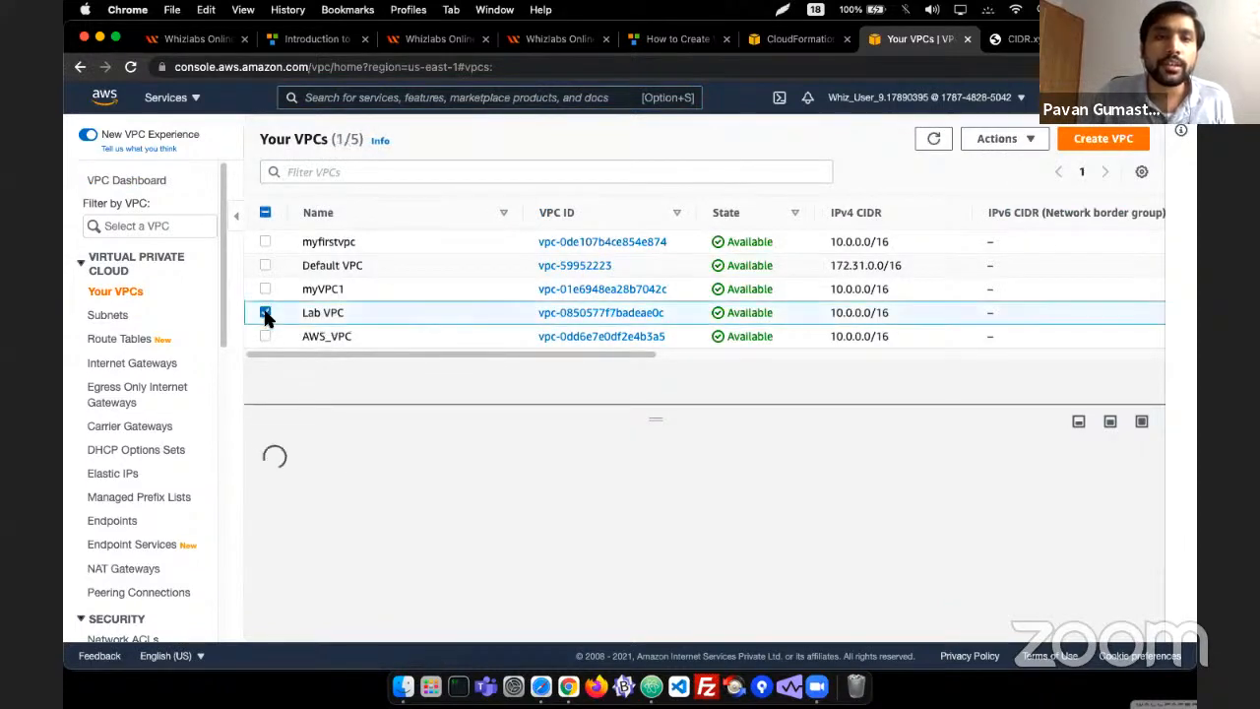
click(265, 313)
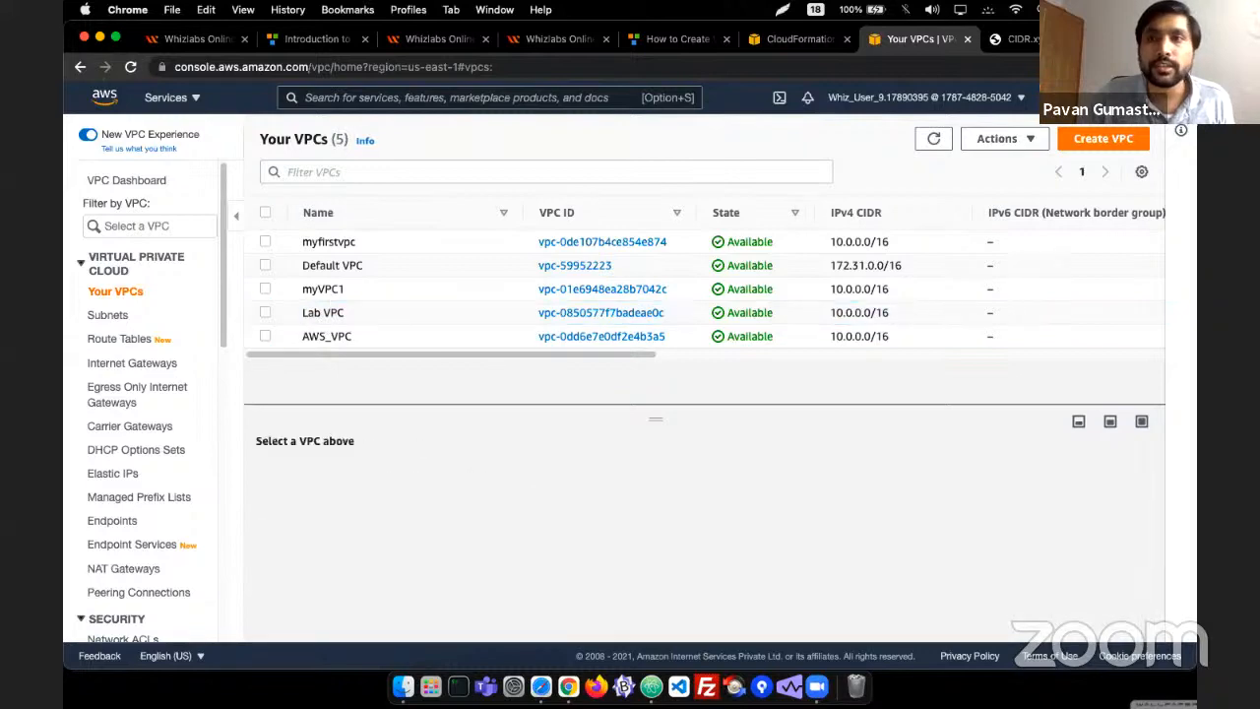
click(799, 38)
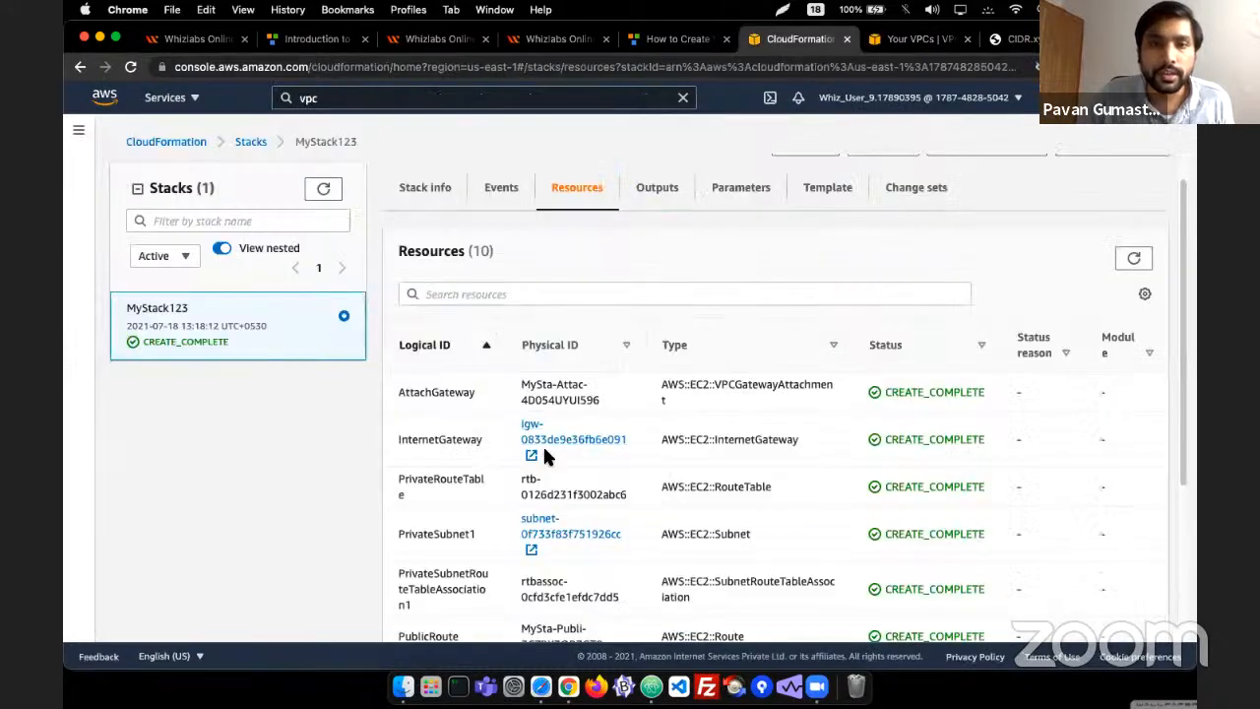
scroll(542, 444, down, 5)
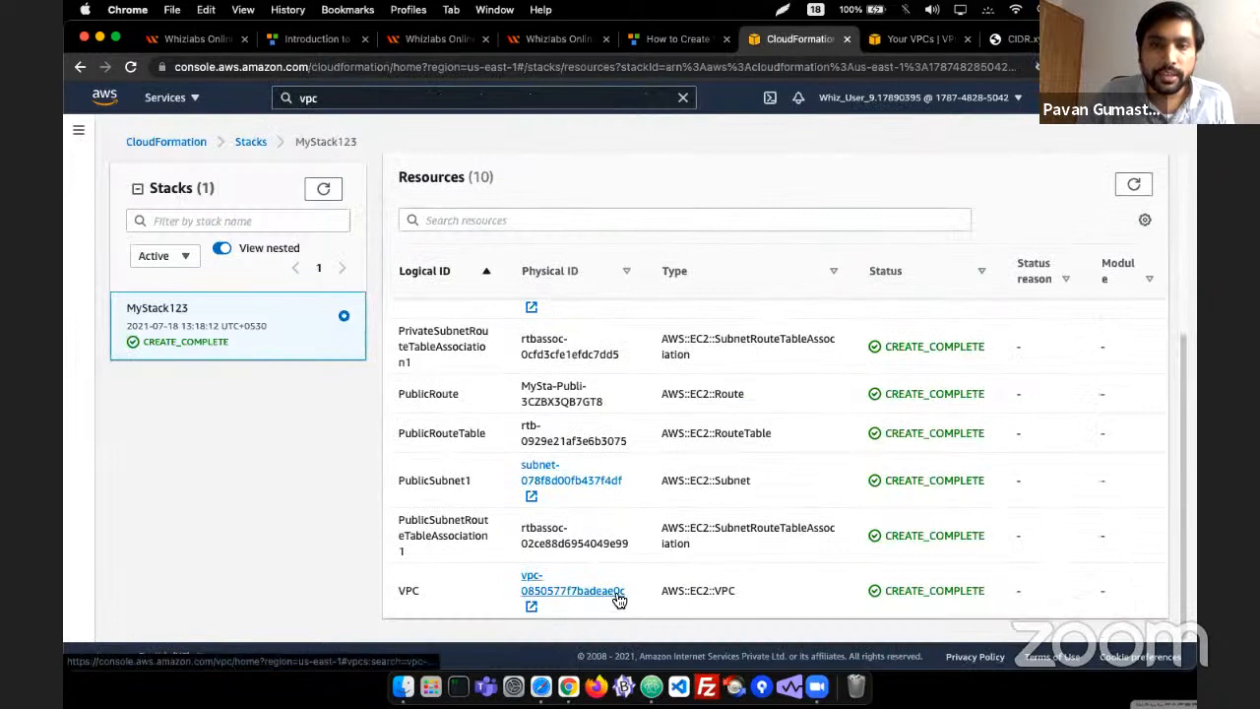
click(916, 38)
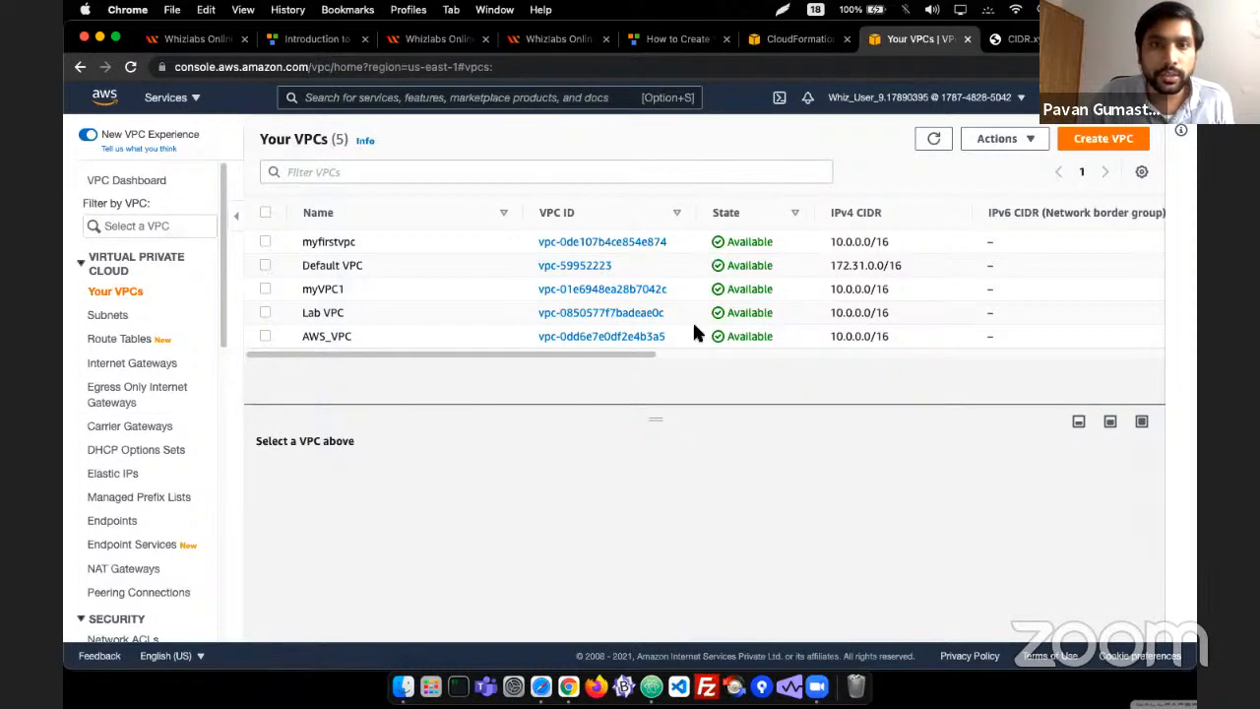
click(266, 313)
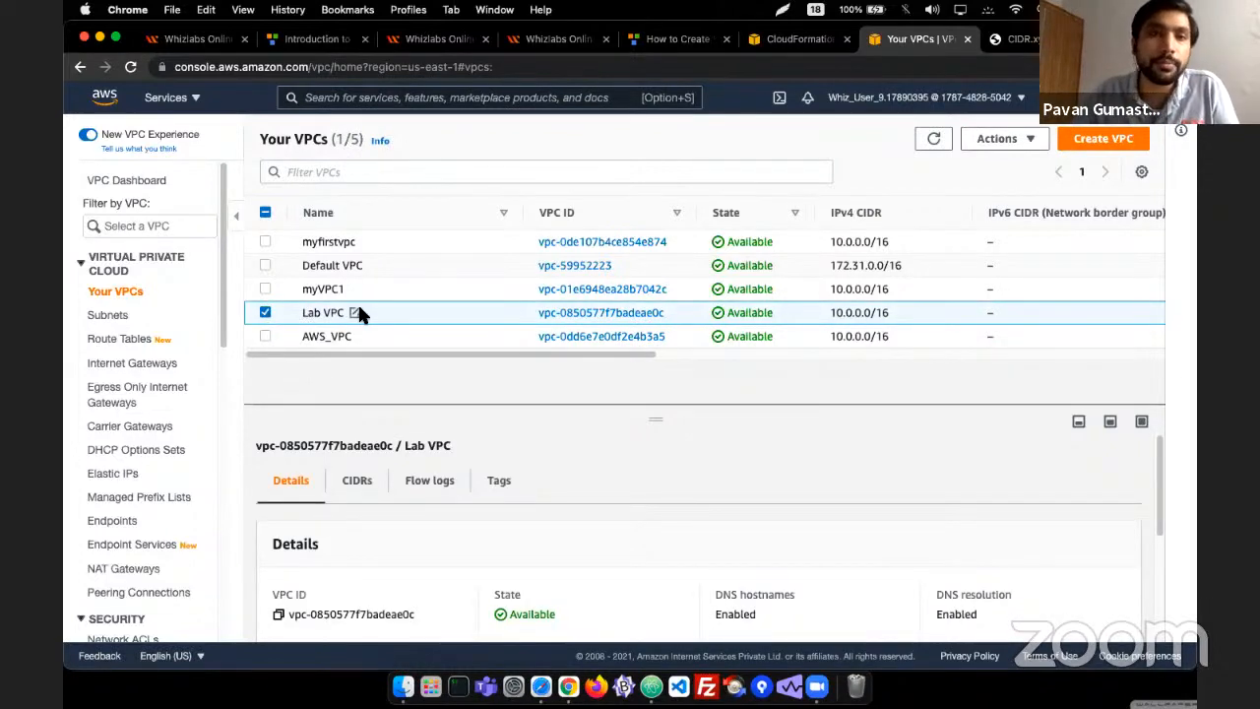
- Open the internet gateways and compare the ID of Lab Internet Gateway with the InternetGateway resource of MyStack123
click(139, 366)
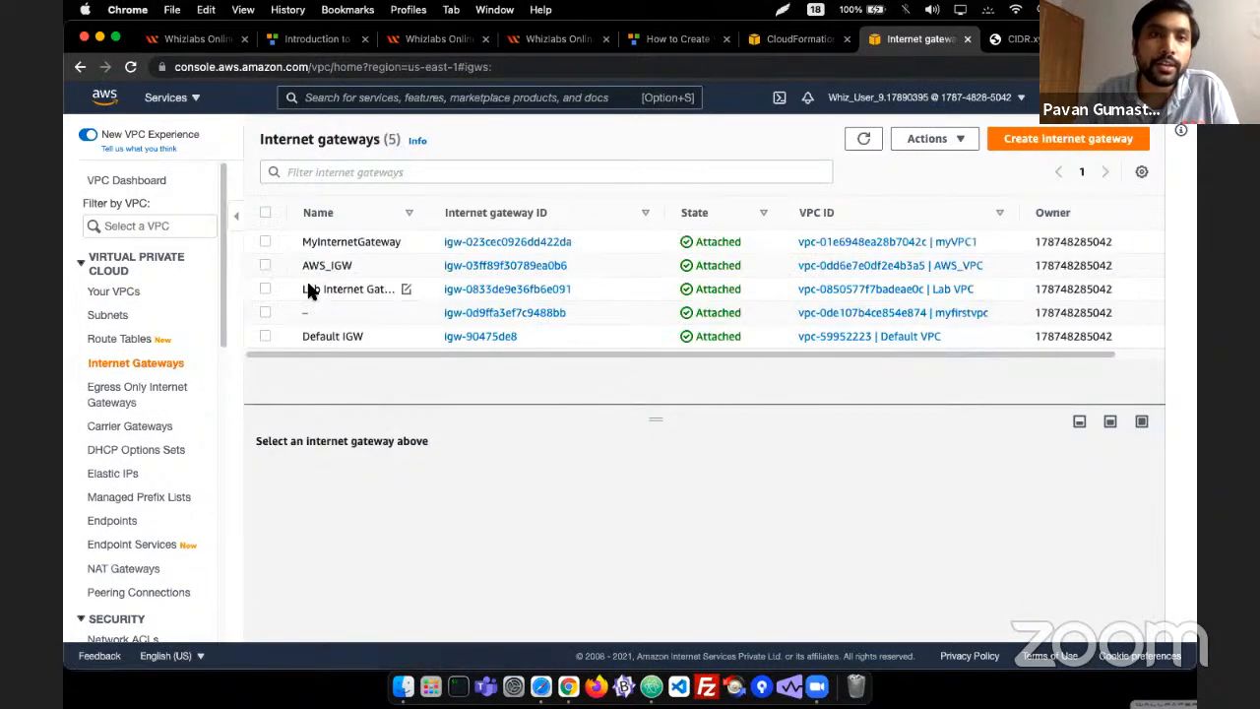
click(264, 289)
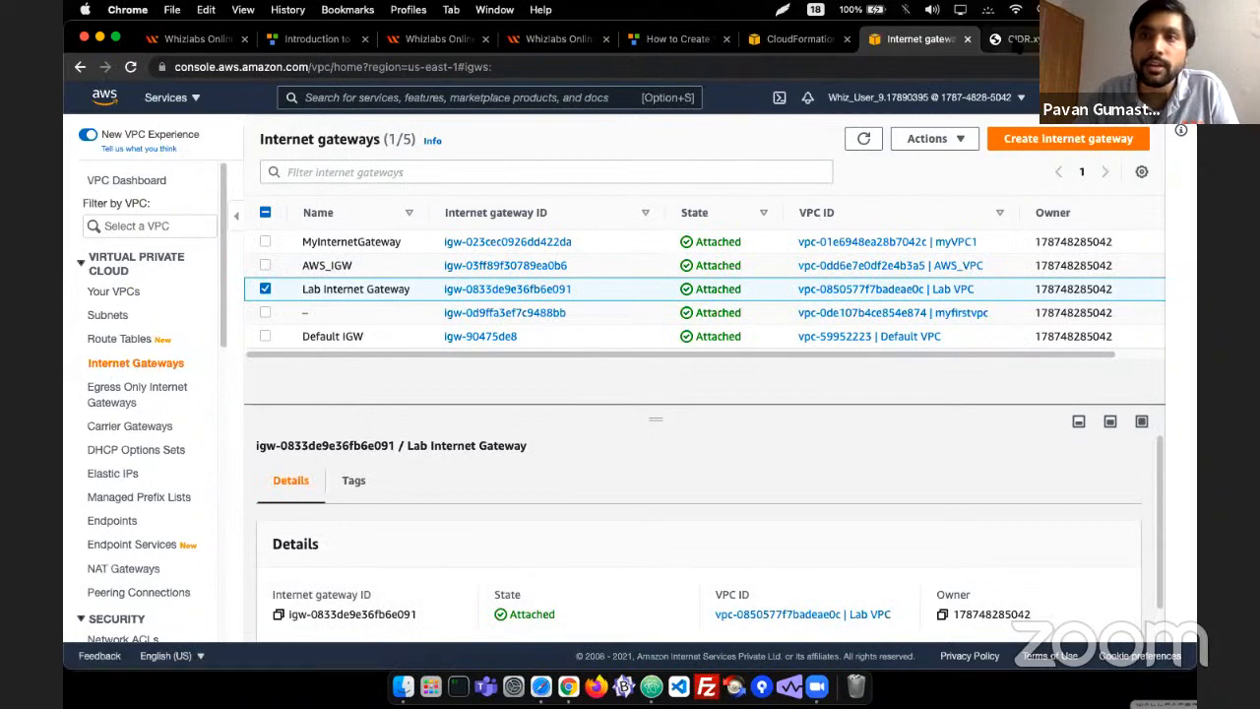
click(1014, 39)
click(799, 38)
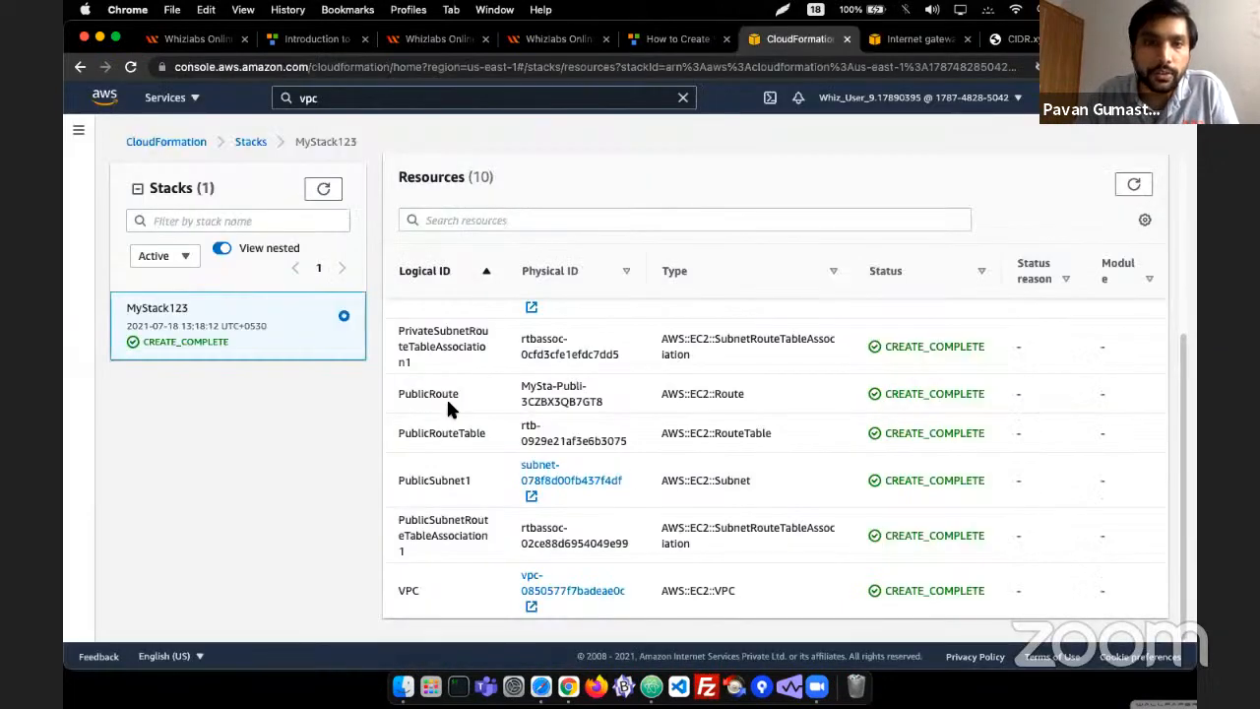
scroll(448, 403, up, 5)
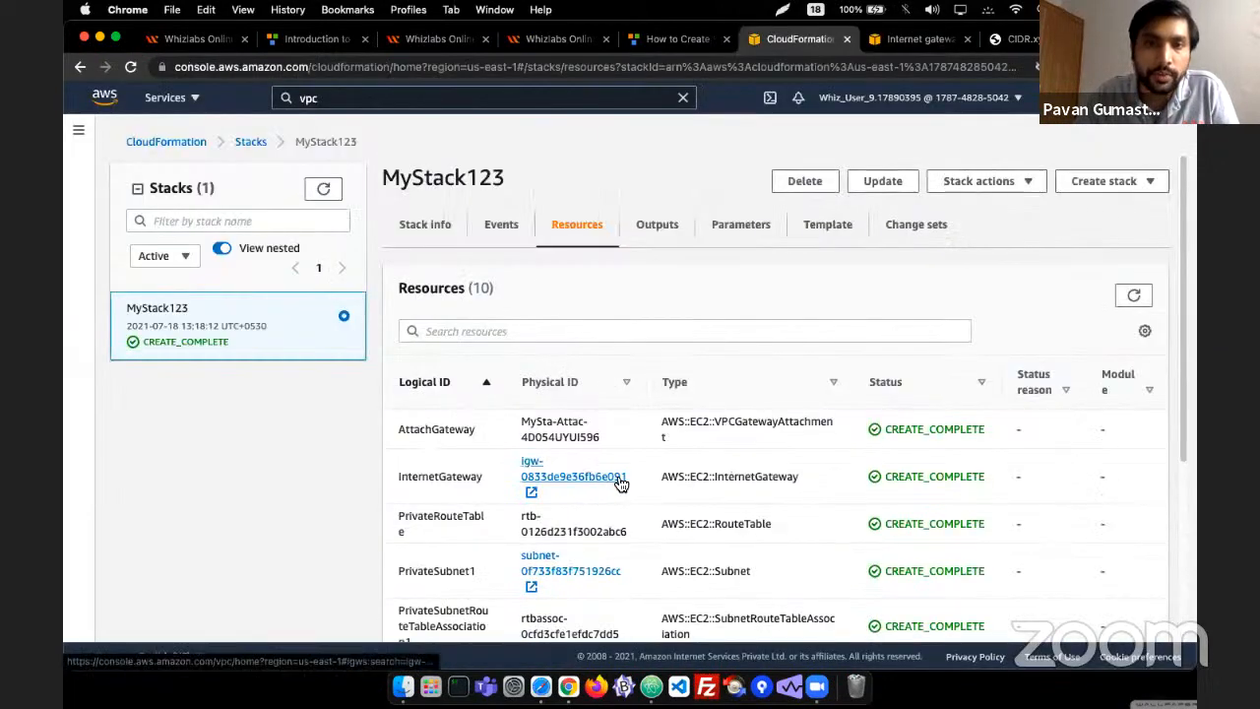
click(916, 39)
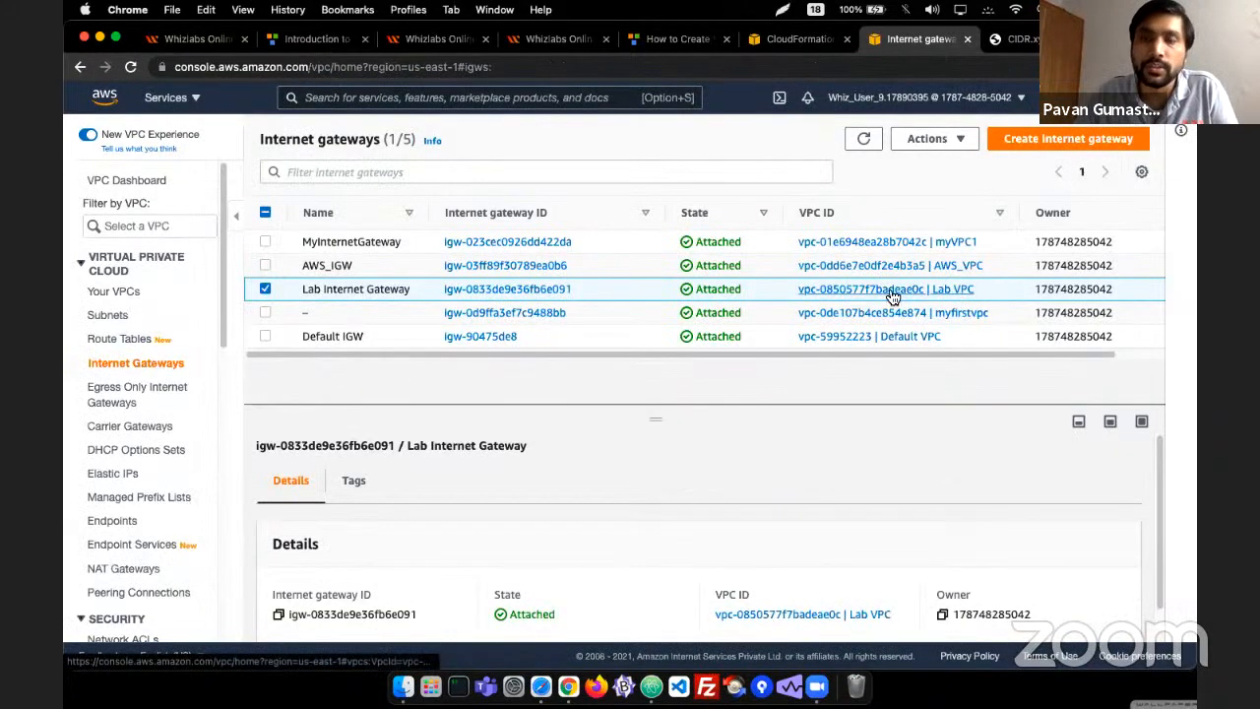
- Switch to Atom and find the AttachGateway definition in VPC_template.json
key(super+Tab)
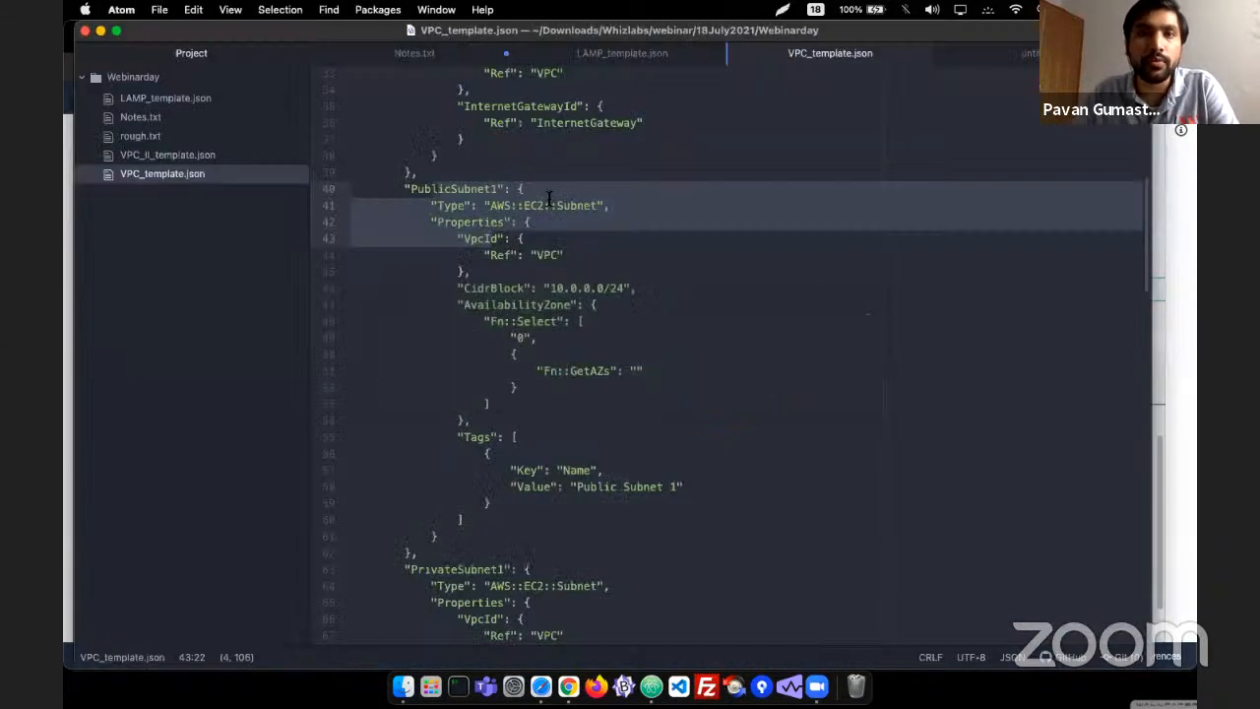
scroll(549, 198, up, 10)
scroll(526, 231, down, 2)
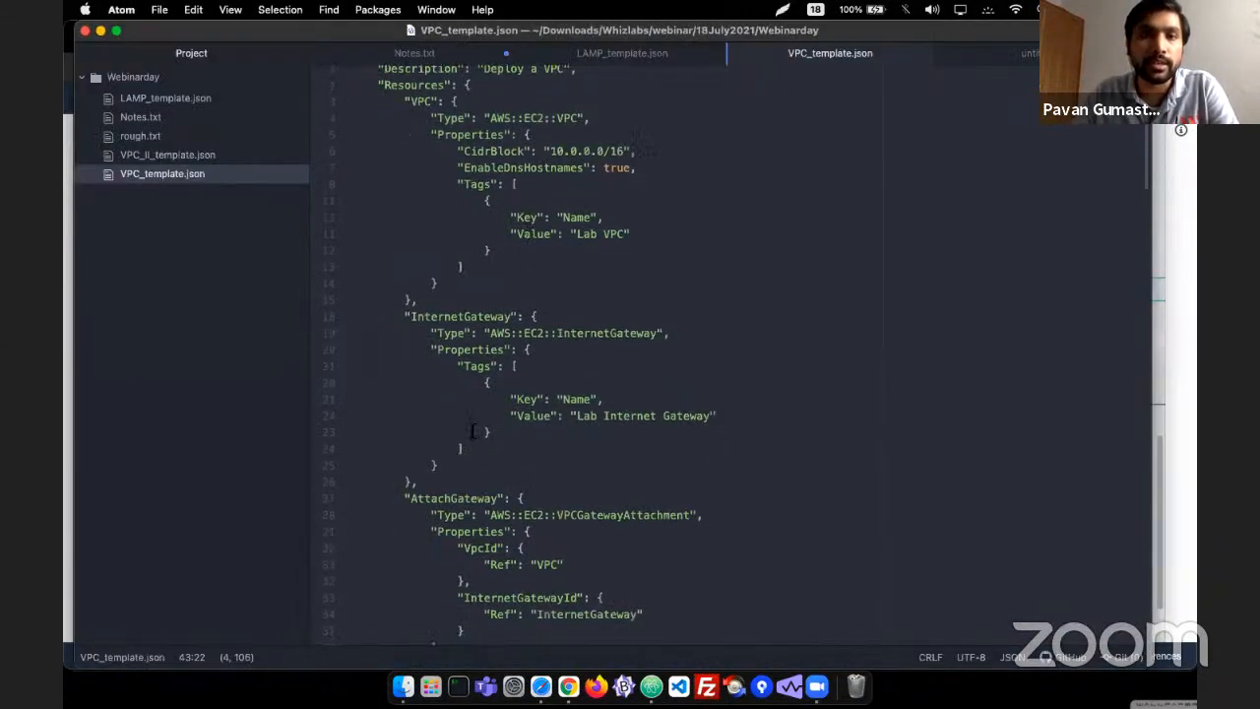
double_click(470, 499)
- Switch back to Chrome and check the subnets list for Private Subnet 1 and Public Subnet 1
key(super+Tab)
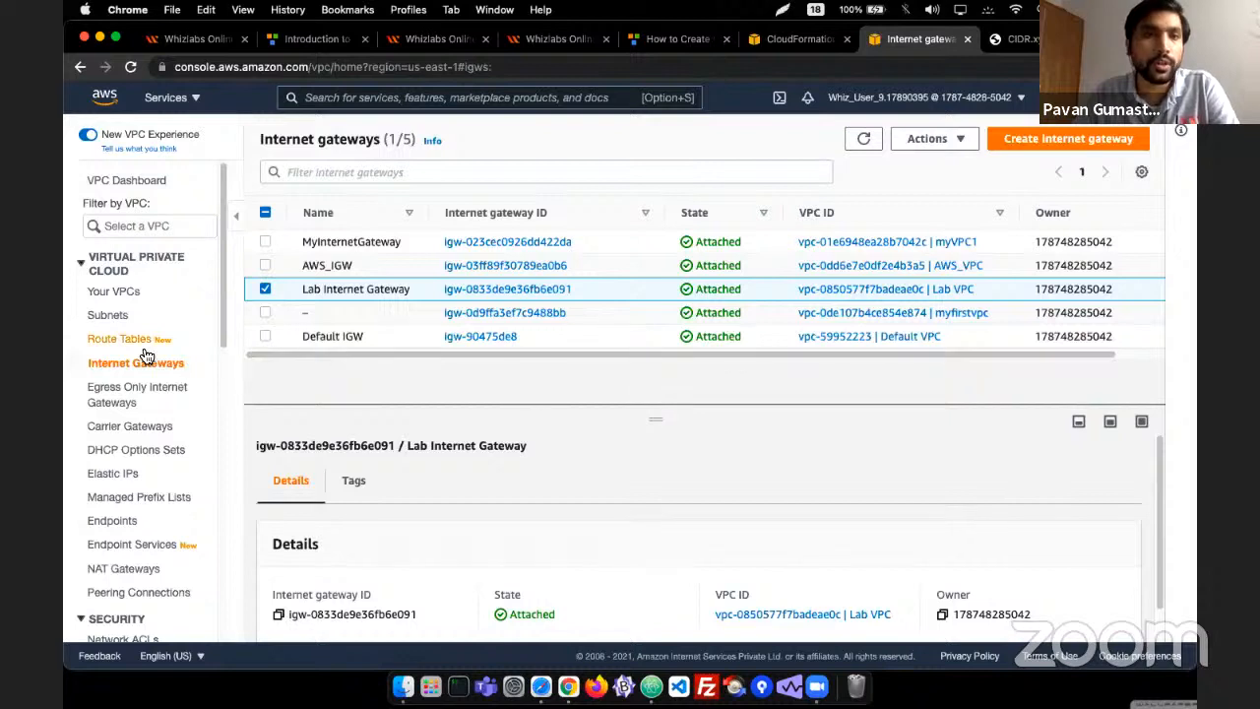
click(114, 321)
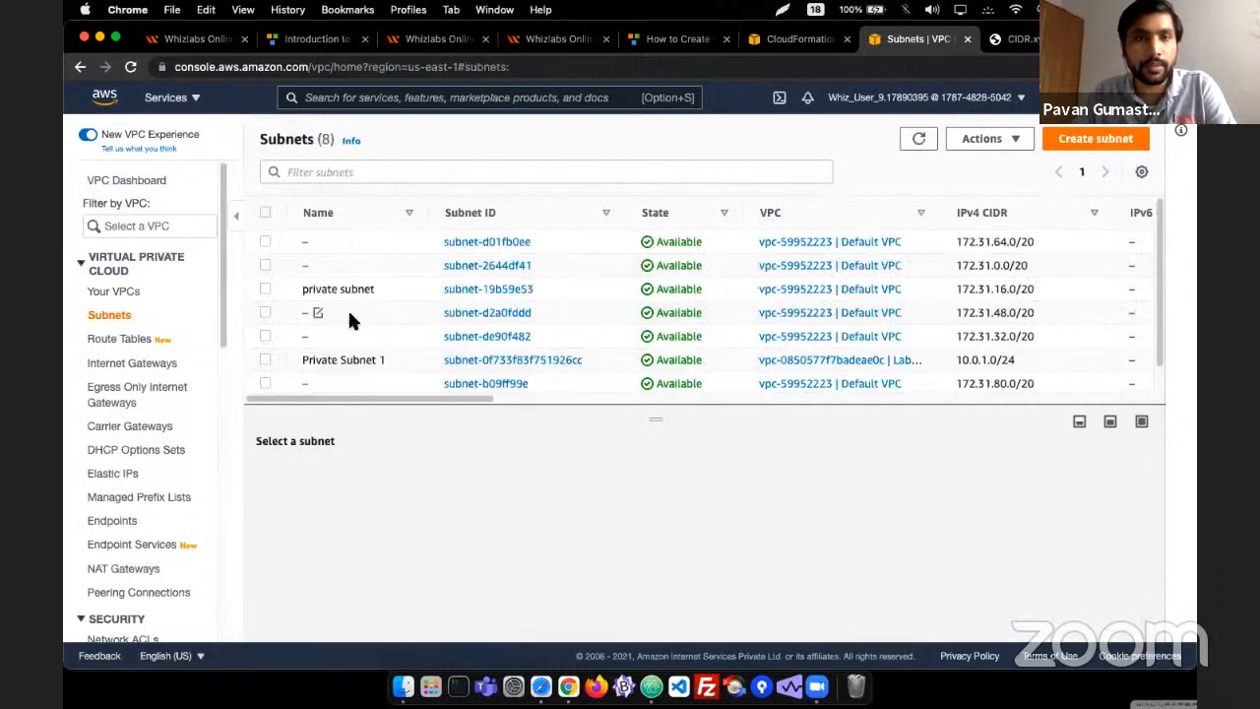
scroll(347, 308, down, 1)
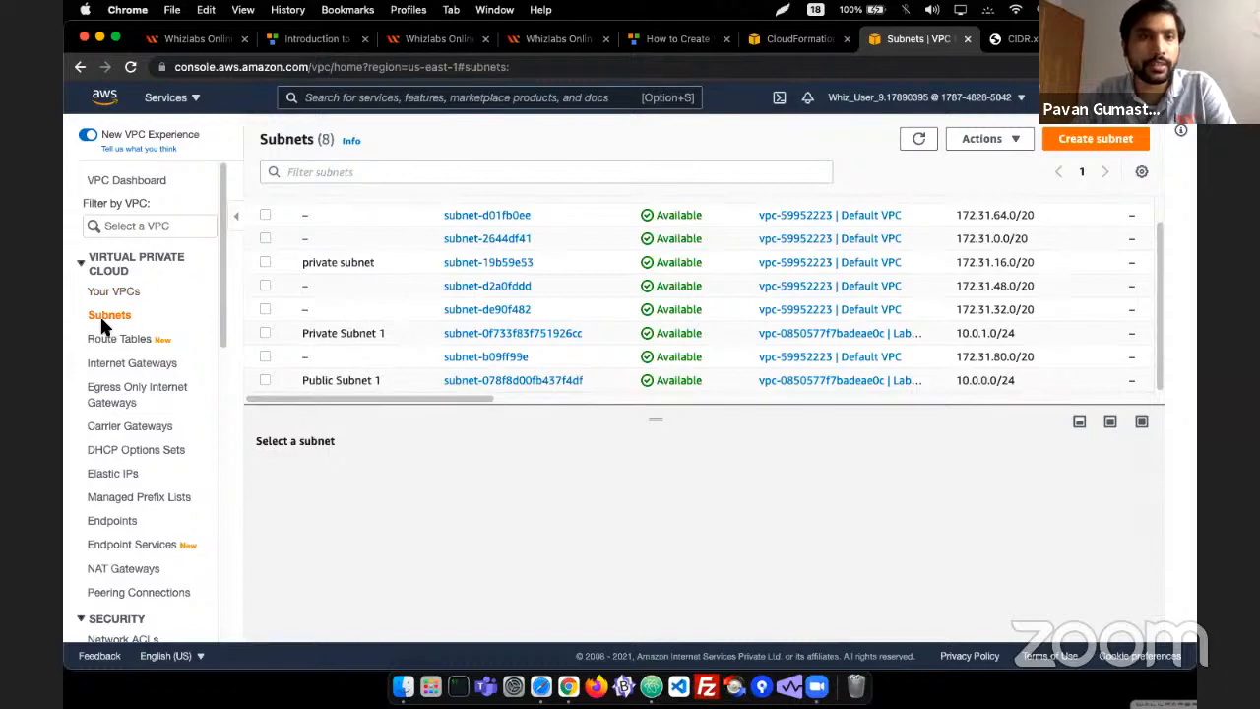
- Open the list of route tables and examine the routes of Public Route Table
click(102, 341)
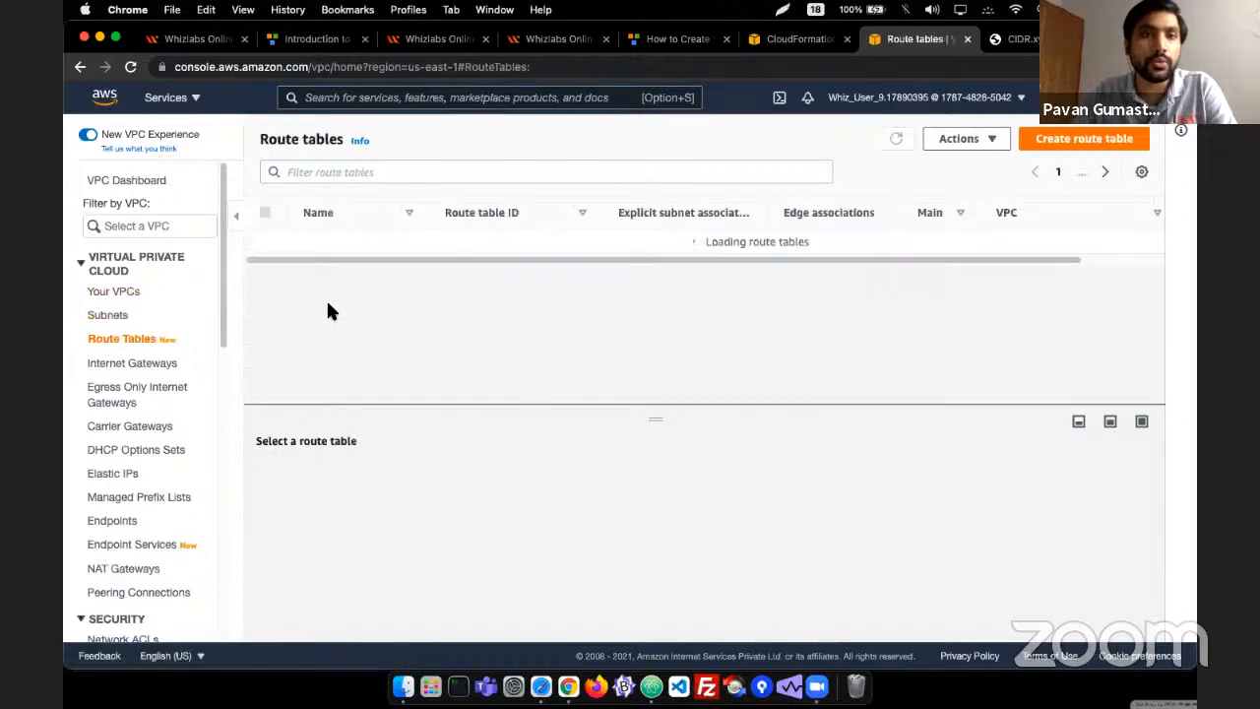
scroll(300, 320, down, 2)
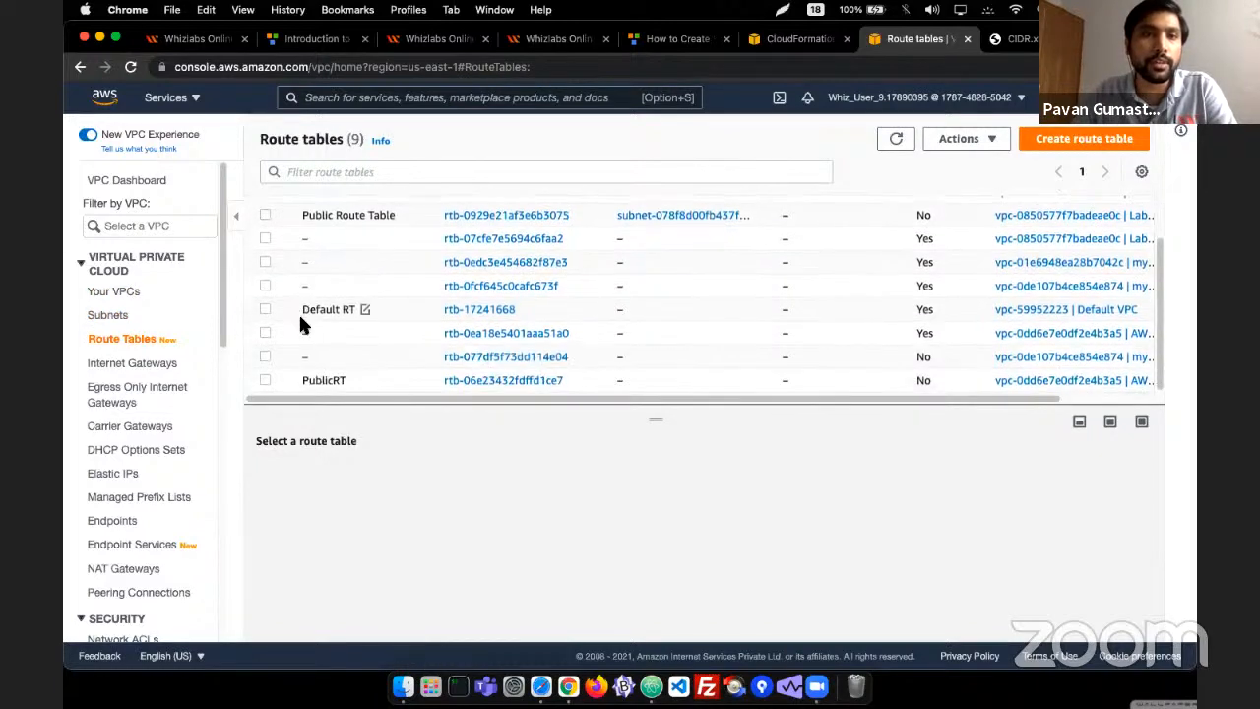
scroll(302, 313, up, 2)
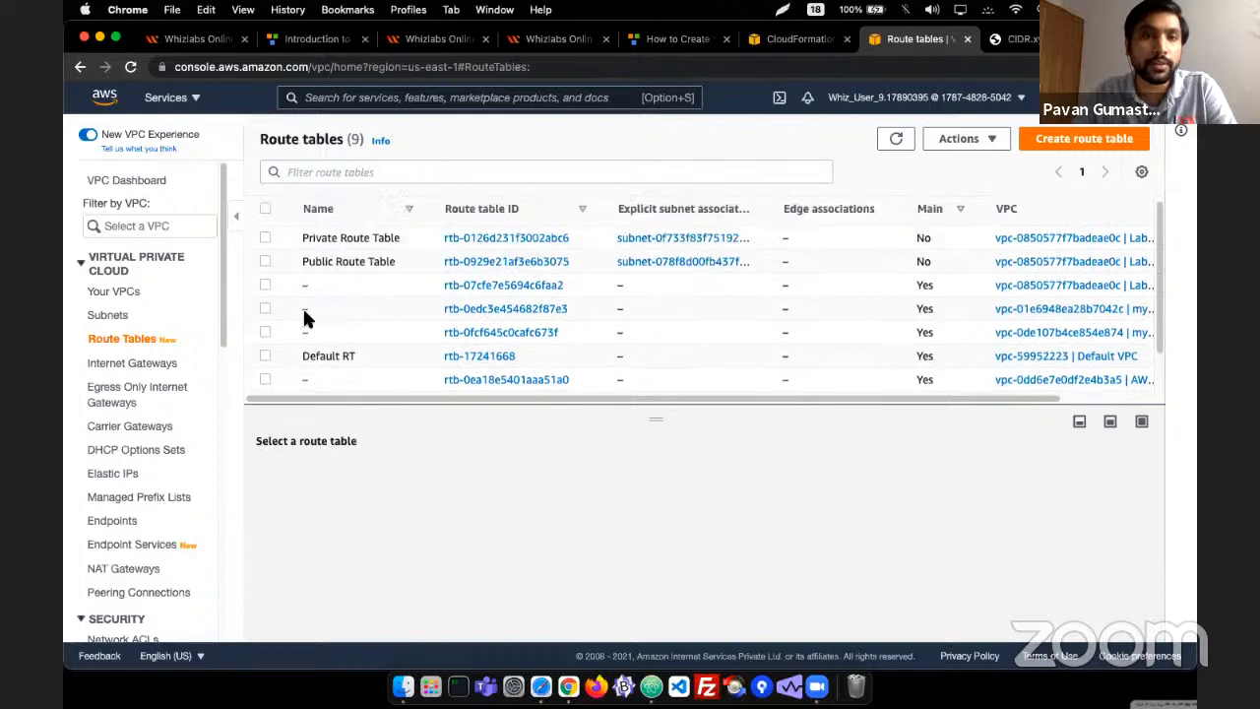
click(265, 261)
click(378, 485)
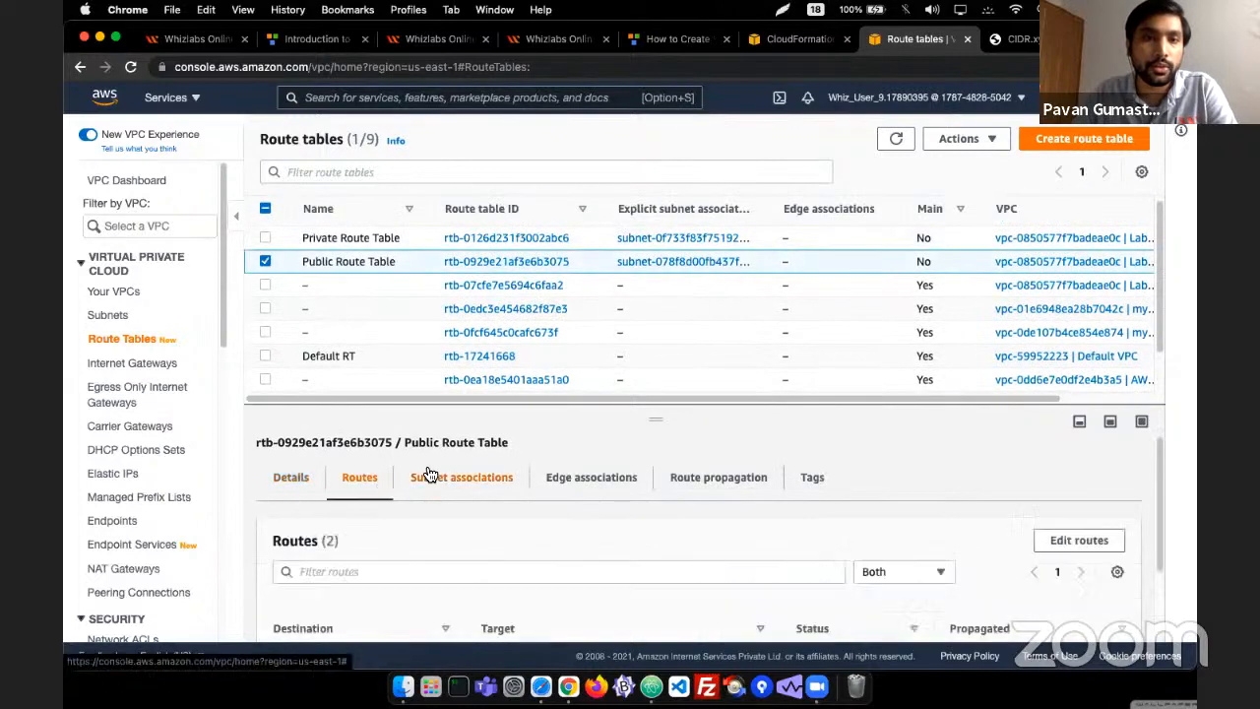
scroll(498, 512, down, 3)
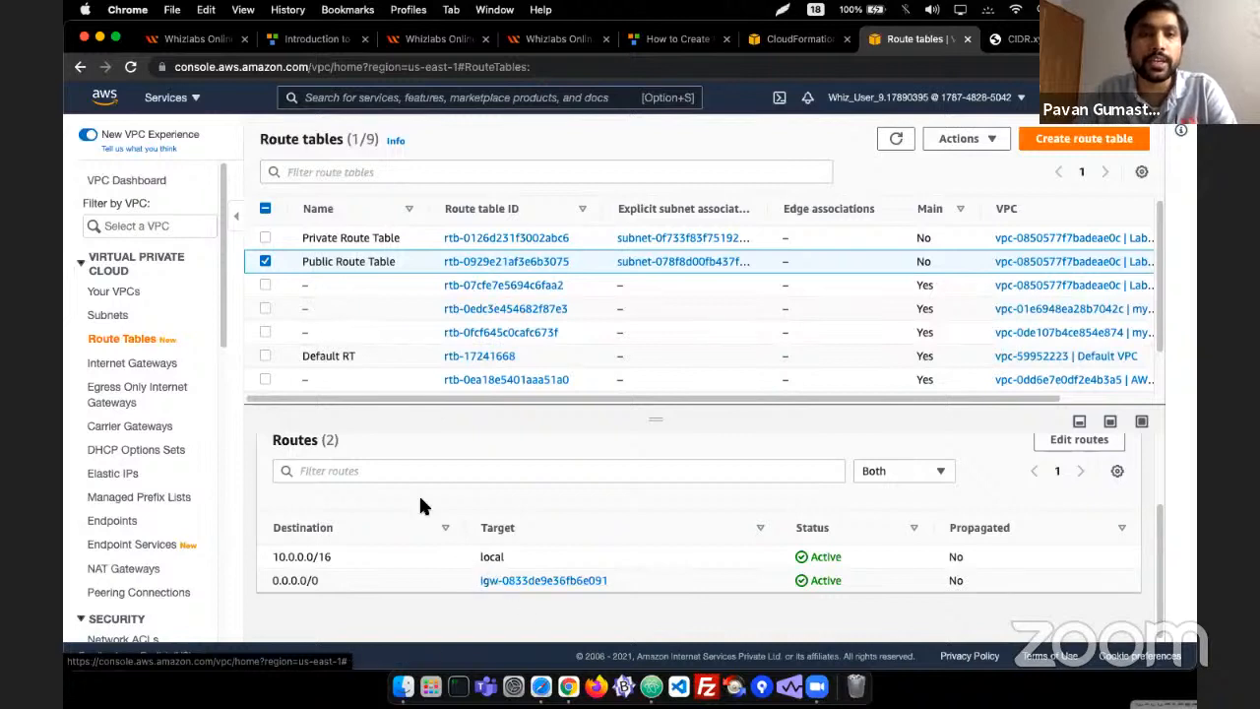
- Select only Private Route Table and examine its routes
click(265, 261)
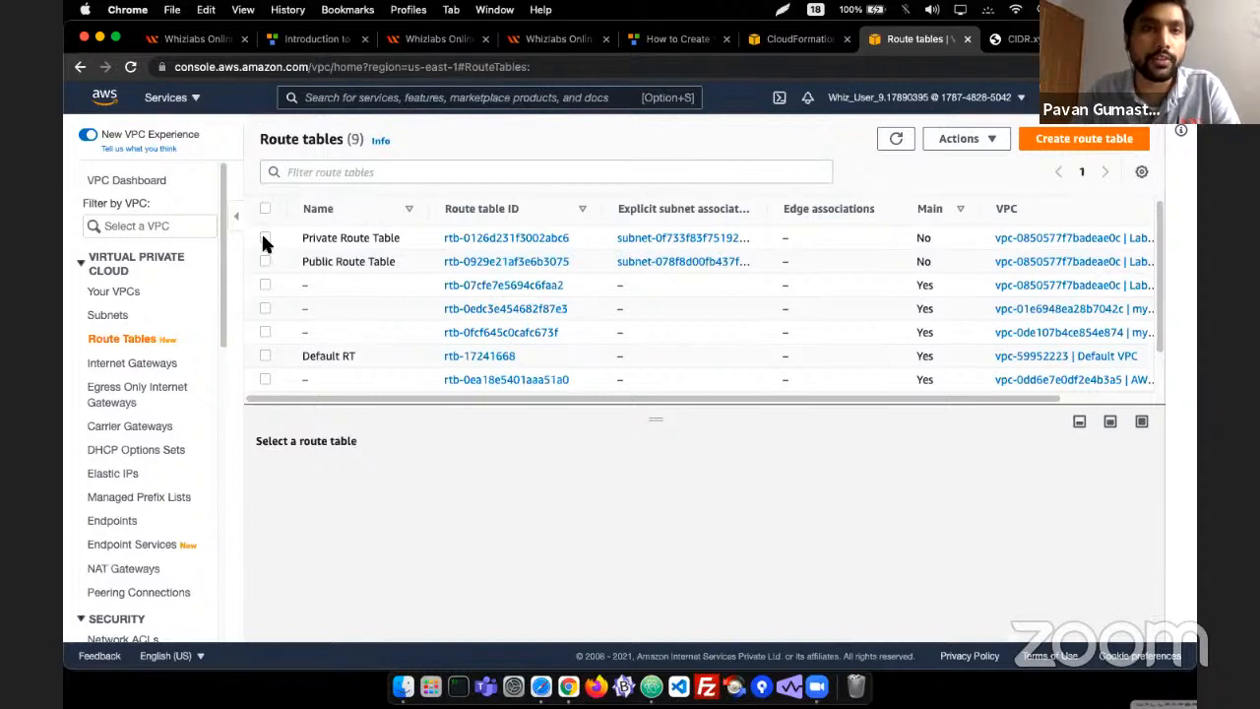
click(265, 238)
click(360, 482)
scroll(422, 467, down, 2)
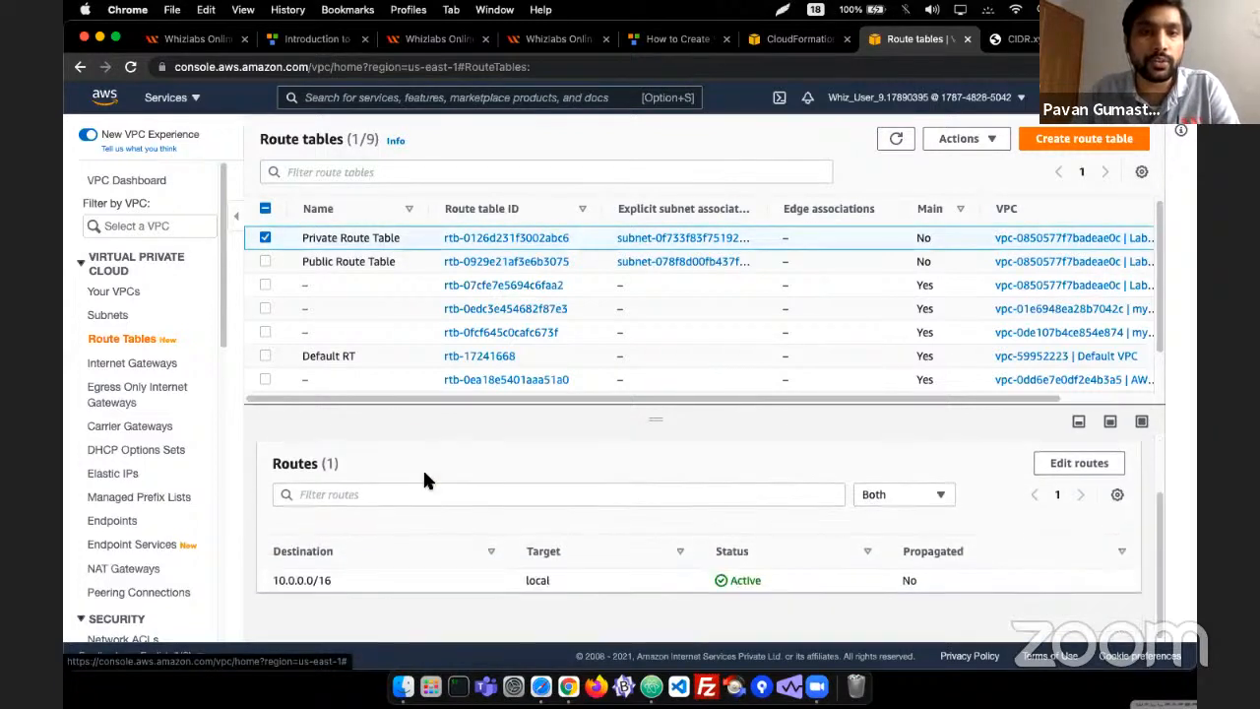
scroll(433, 480, up, 2)
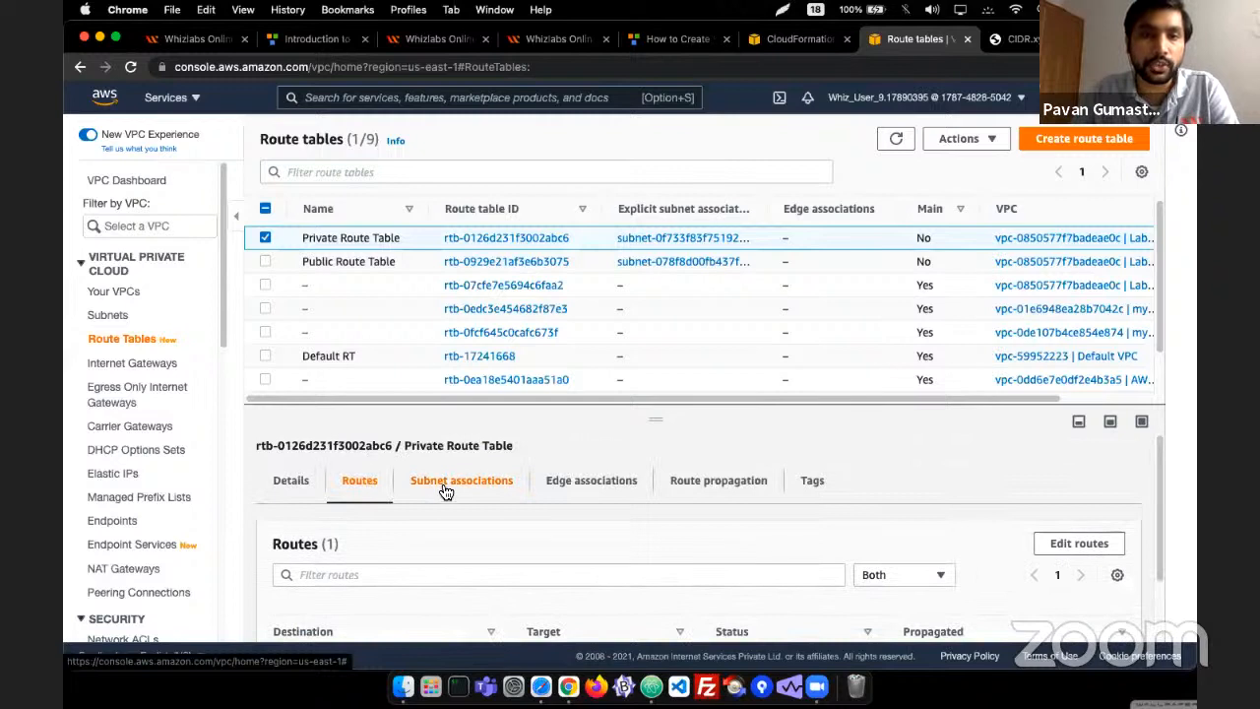
- Check the explicit subnet associations of Private Route Table, followed by those of Public Route Table
click(446, 493)
scroll(443, 487, down, 2)
scroll(408, 525, up, 1)
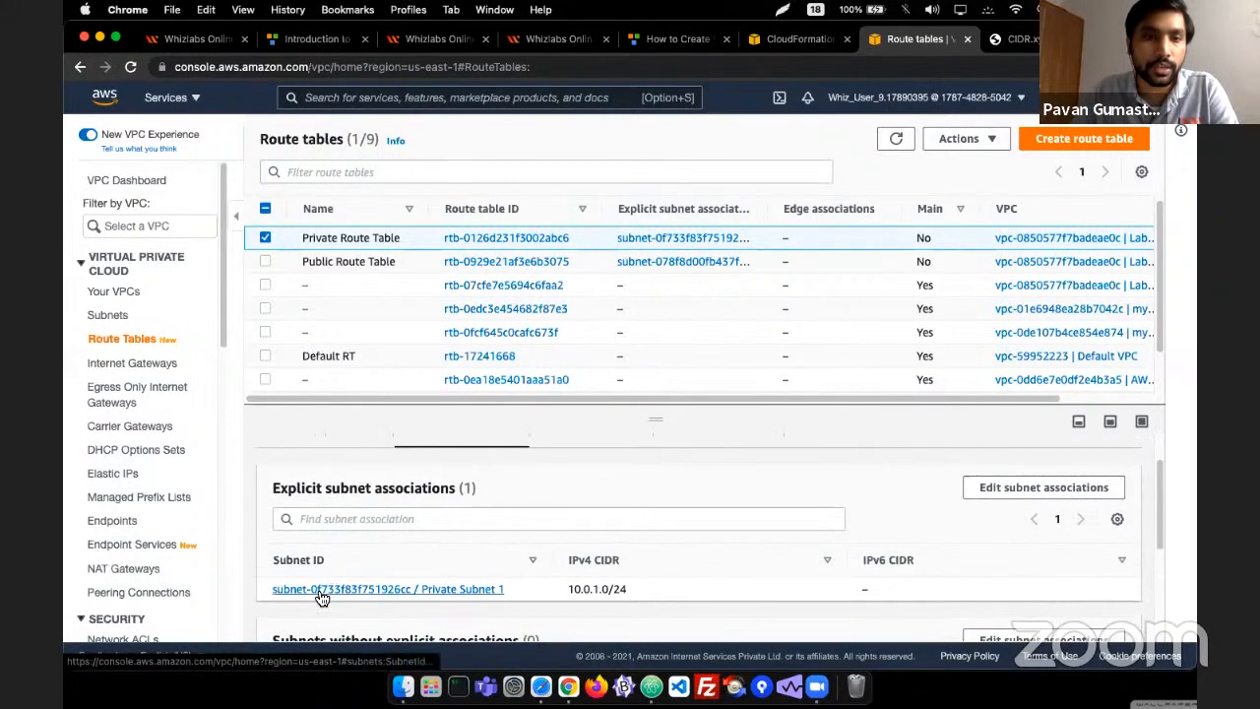
click(265, 262)
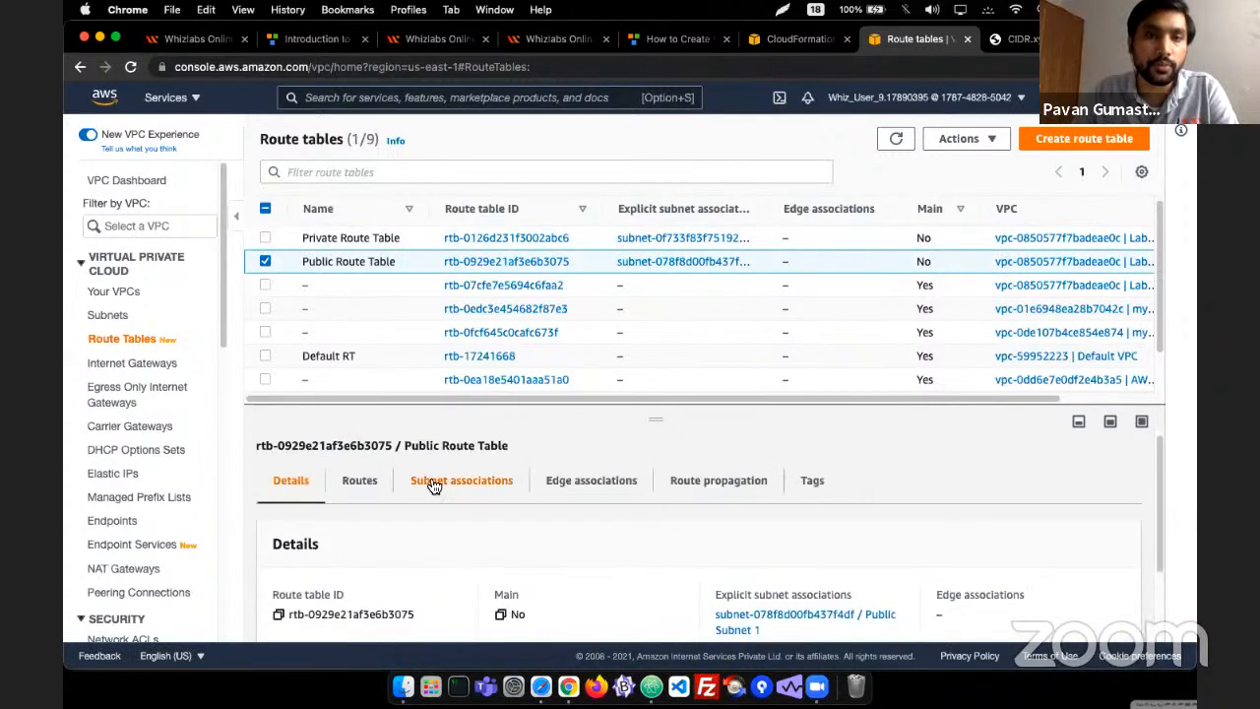
click(433, 486)
scroll(399, 576, down, 3)
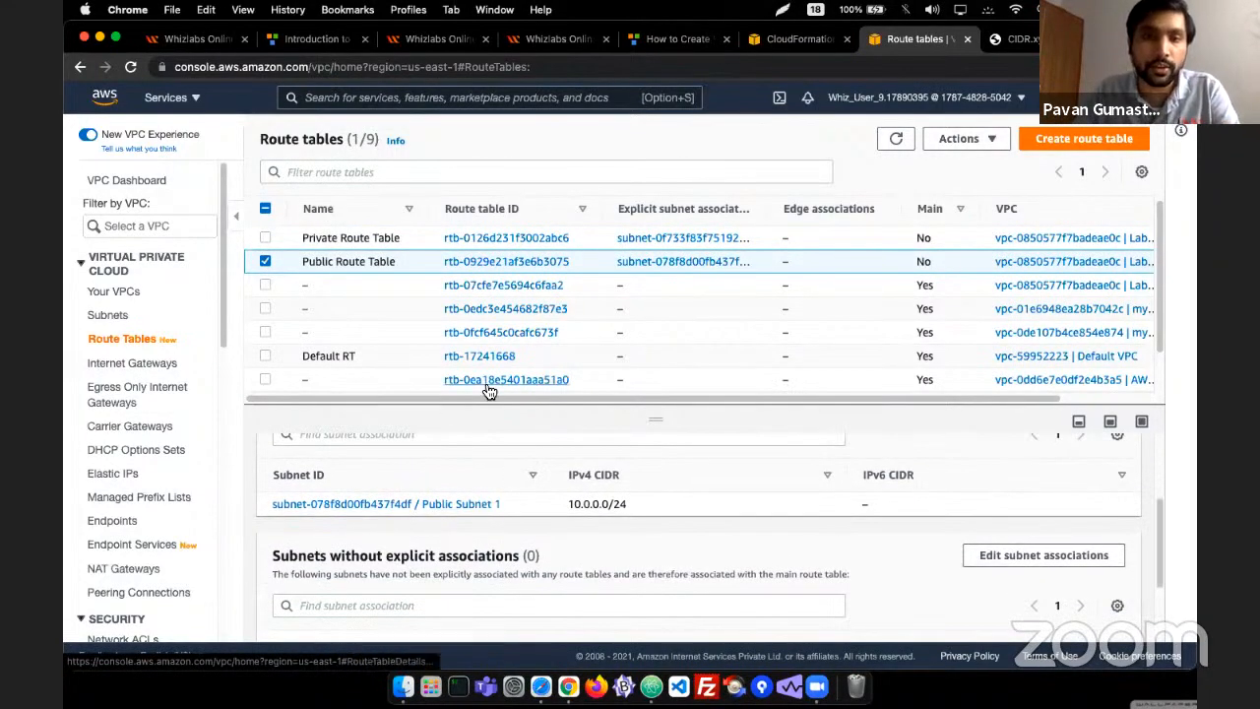
key(super+Tab)
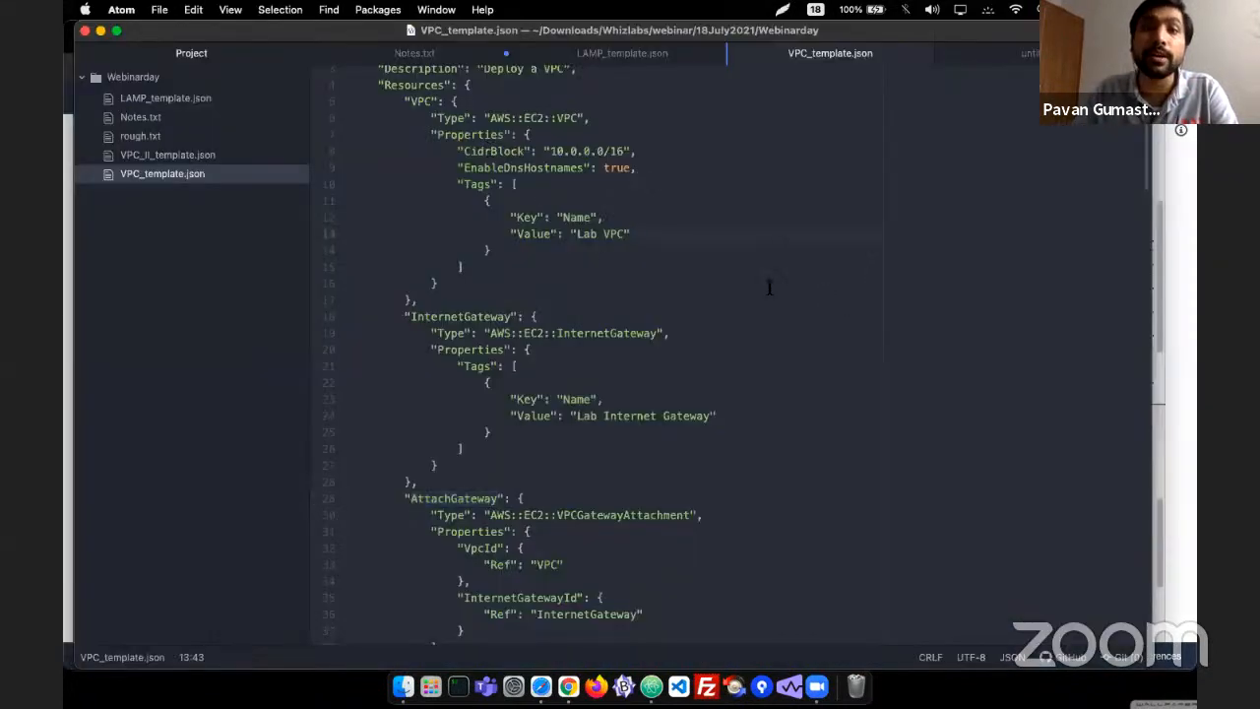
key(super+Tab)
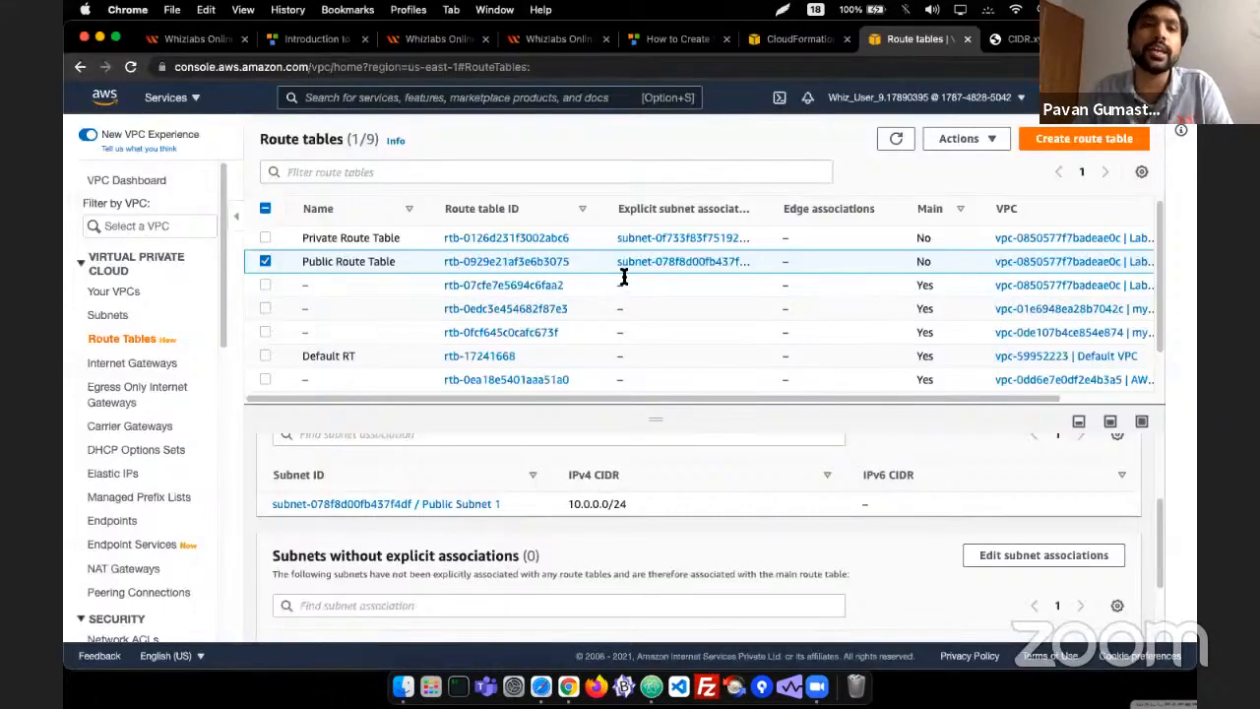
- Clear the route table selection and read Task 3 of the lab instructions on creating subnets with the VPC_II template
click(266, 262)
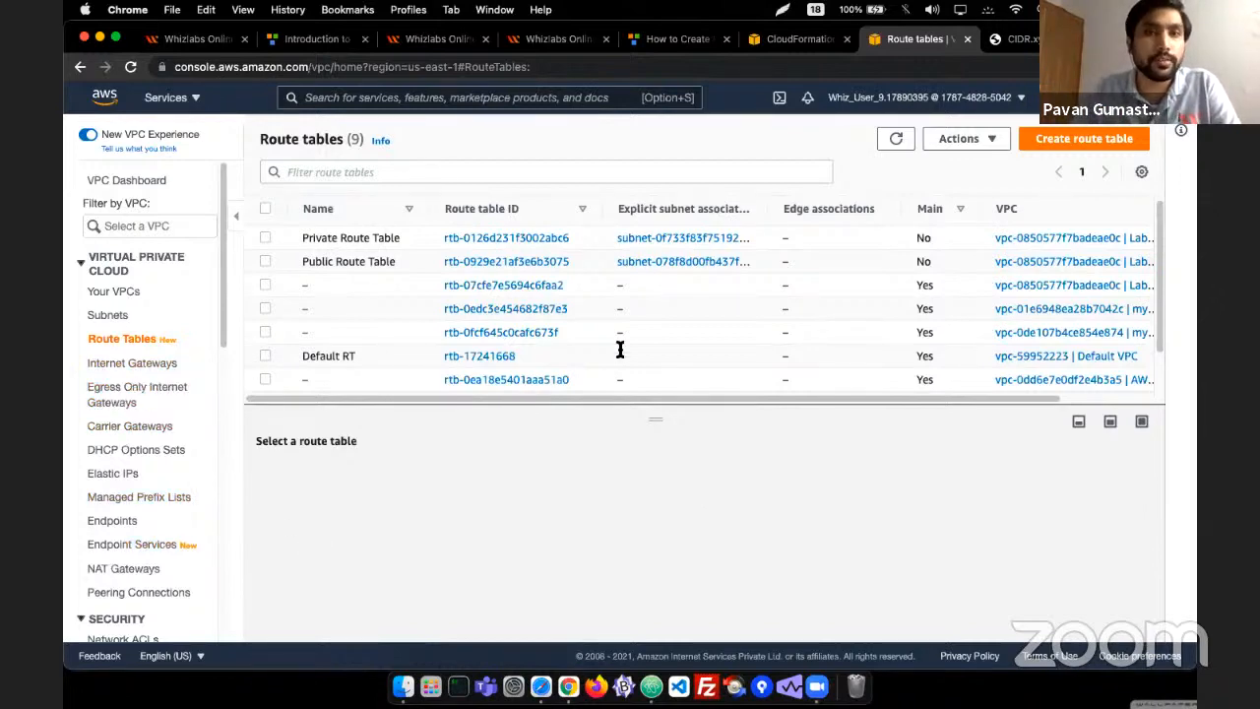
key(super+Tab)
key(super+shift+Tab)
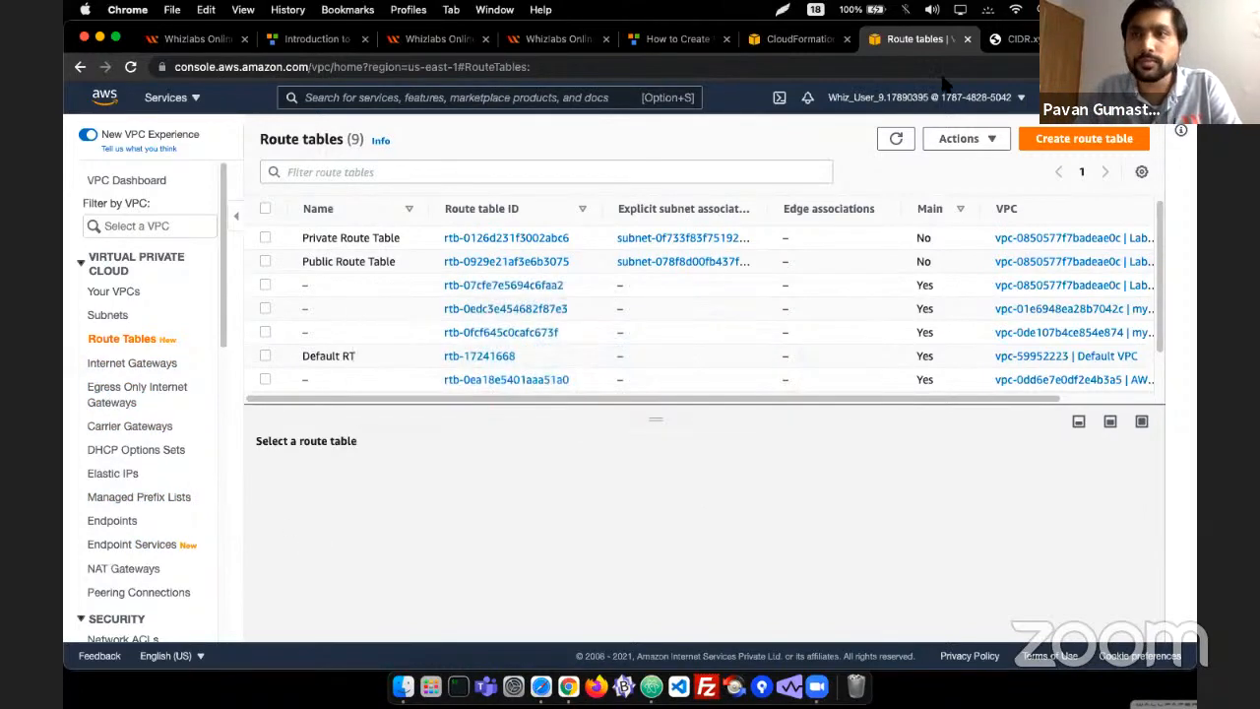
click(797, 39)
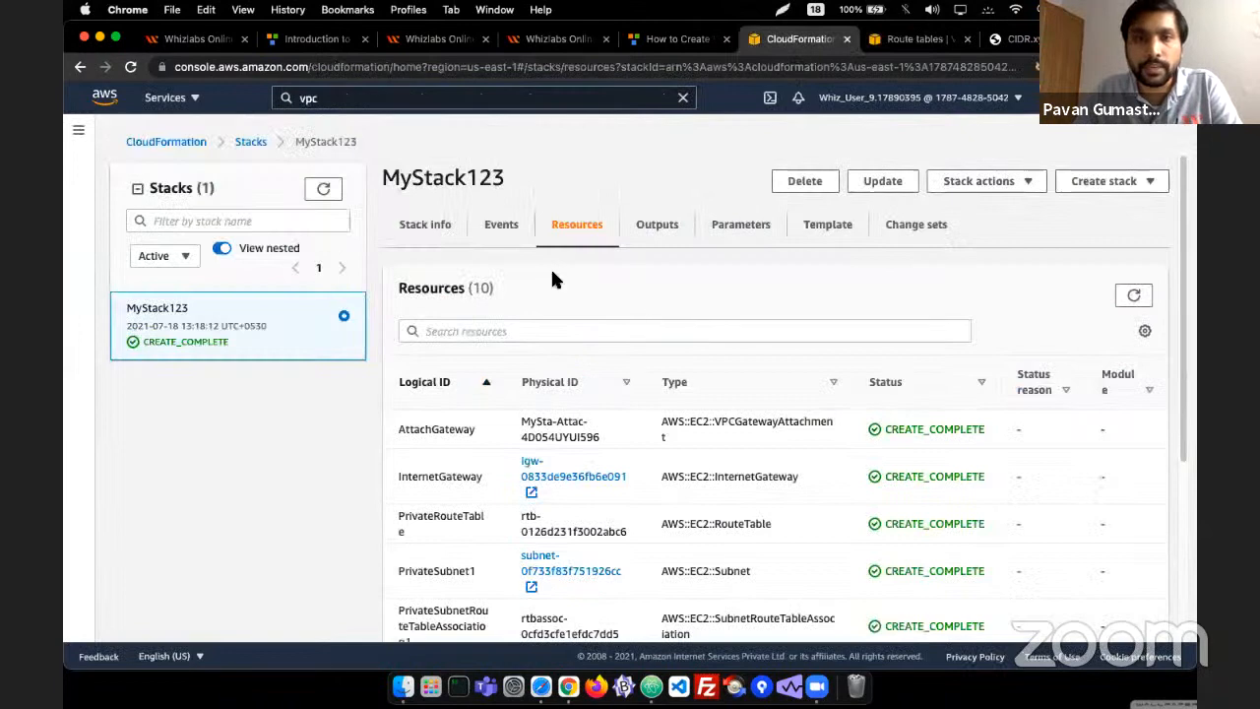
click(679, 39)
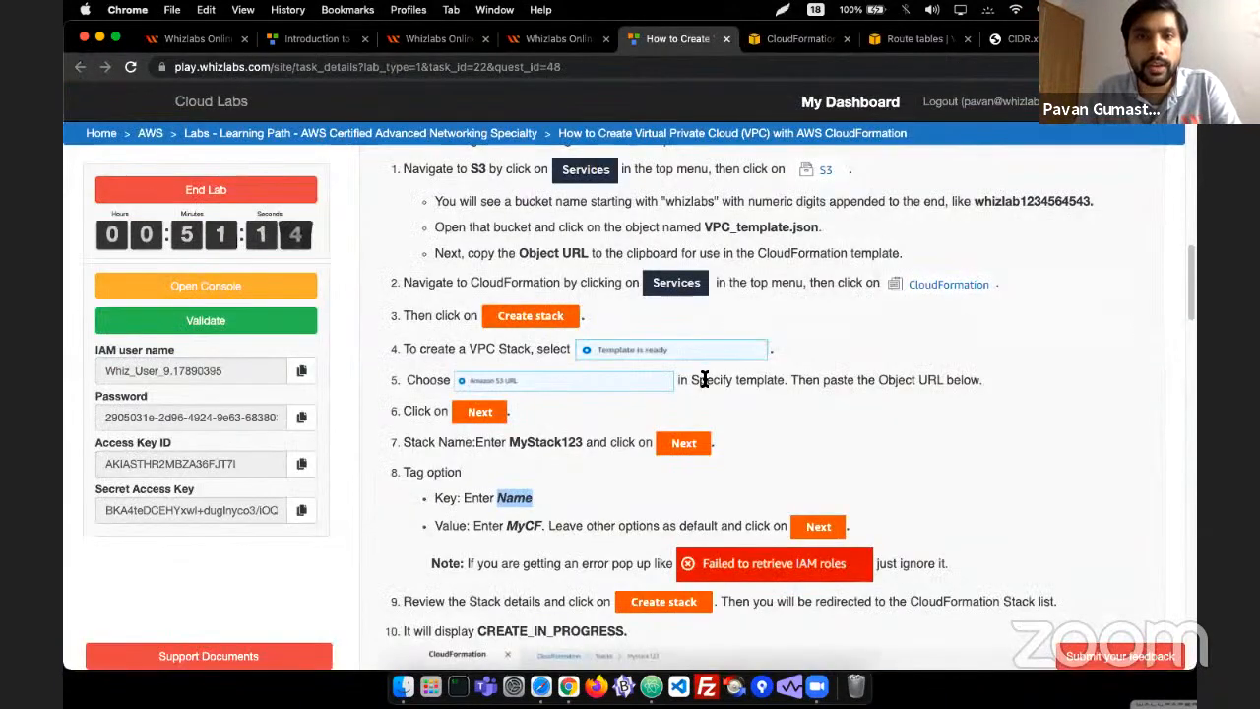
scroll(705, 384, down, 10)
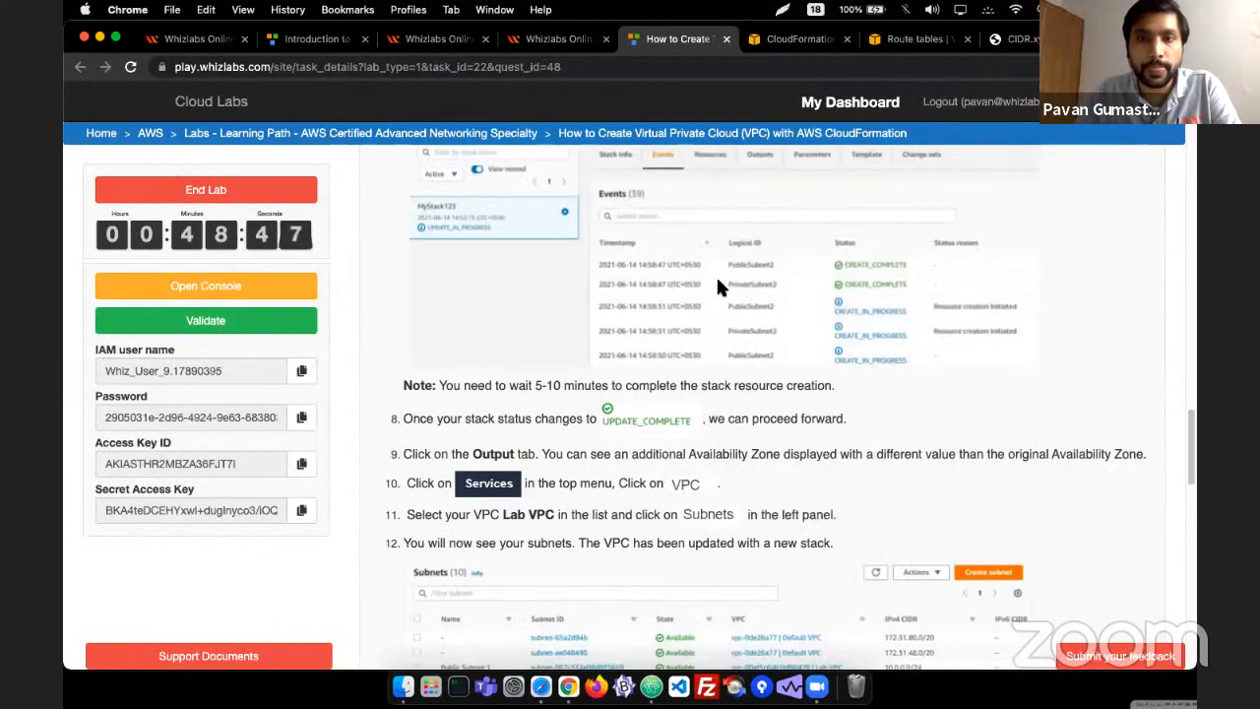
scroll(720, 284, down, 5)
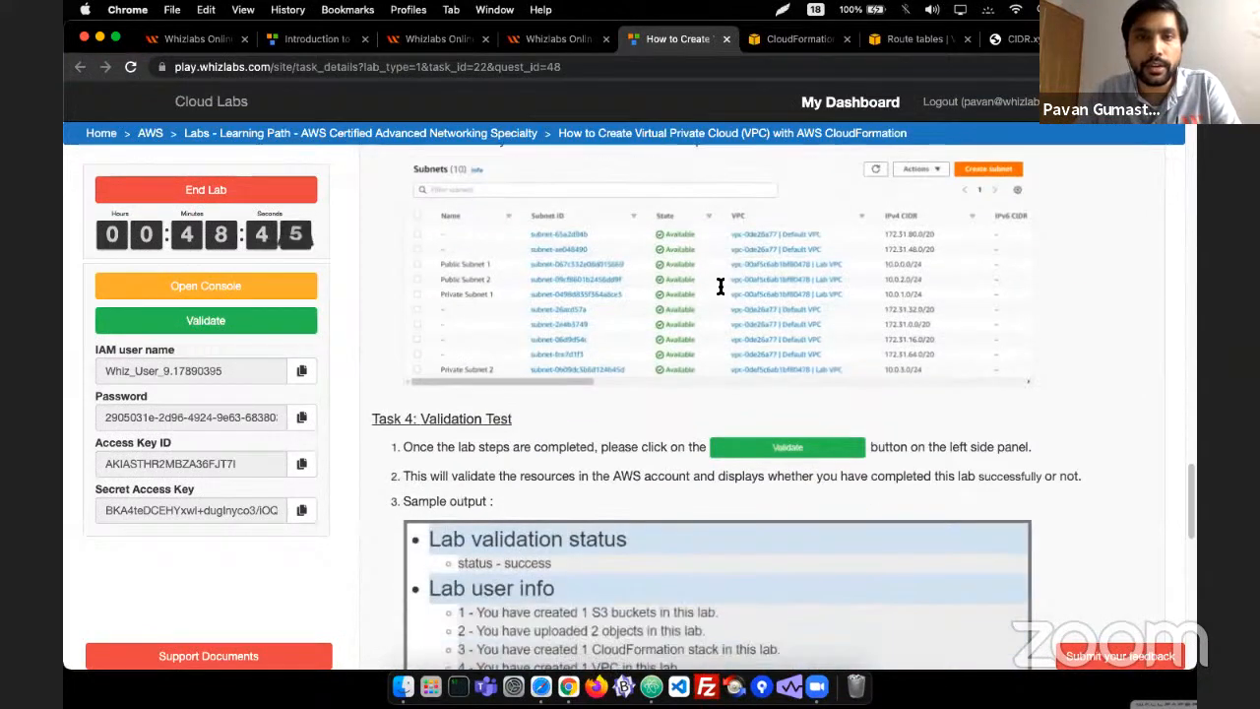
scroll(721, 285, up, 10)
scroll(724, 287, up, 4)
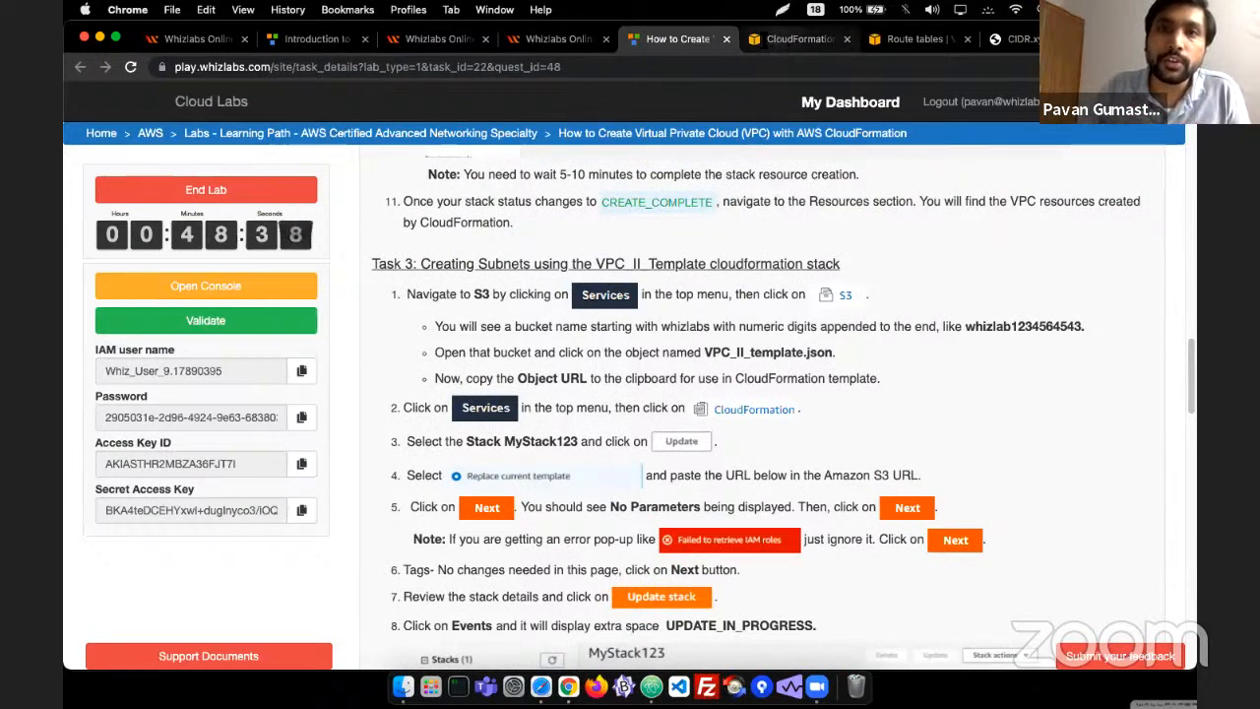
- Return to the CloudFormation console, search the AWS services for s3 and open S3
click(787, 39)
click(379, 101)
key(BackSpace)
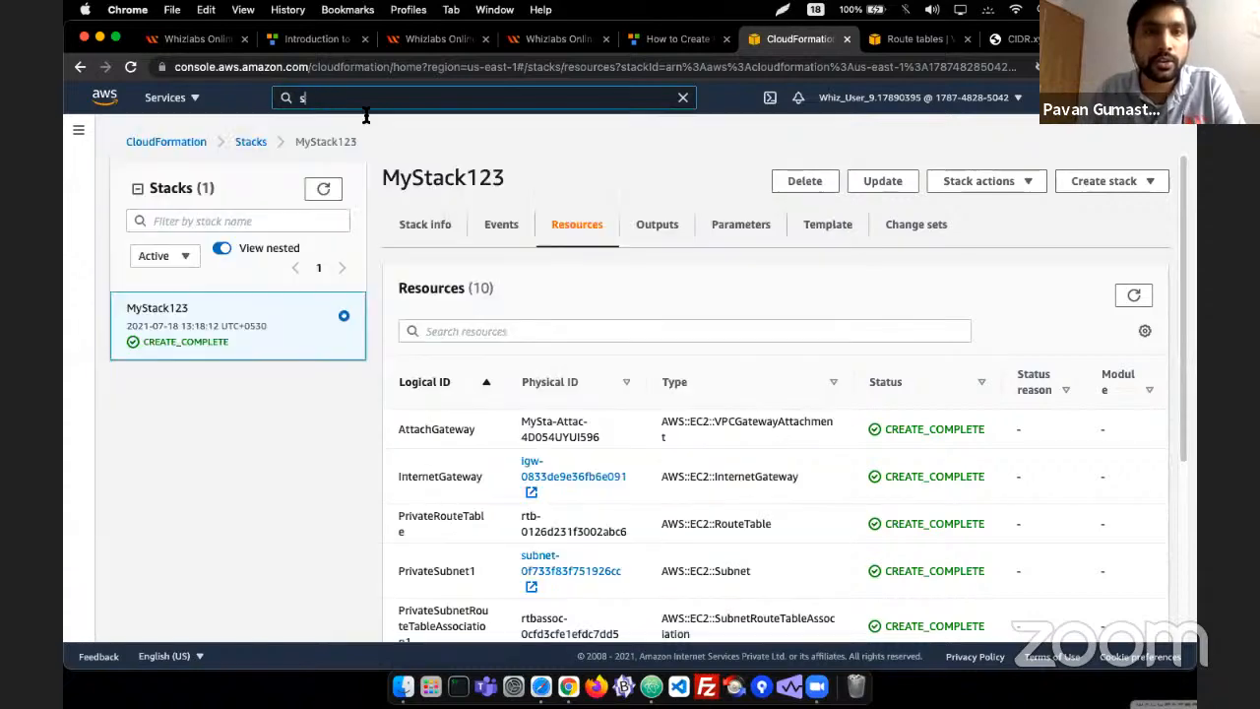
text(s3)
mouse_move(346, 219)
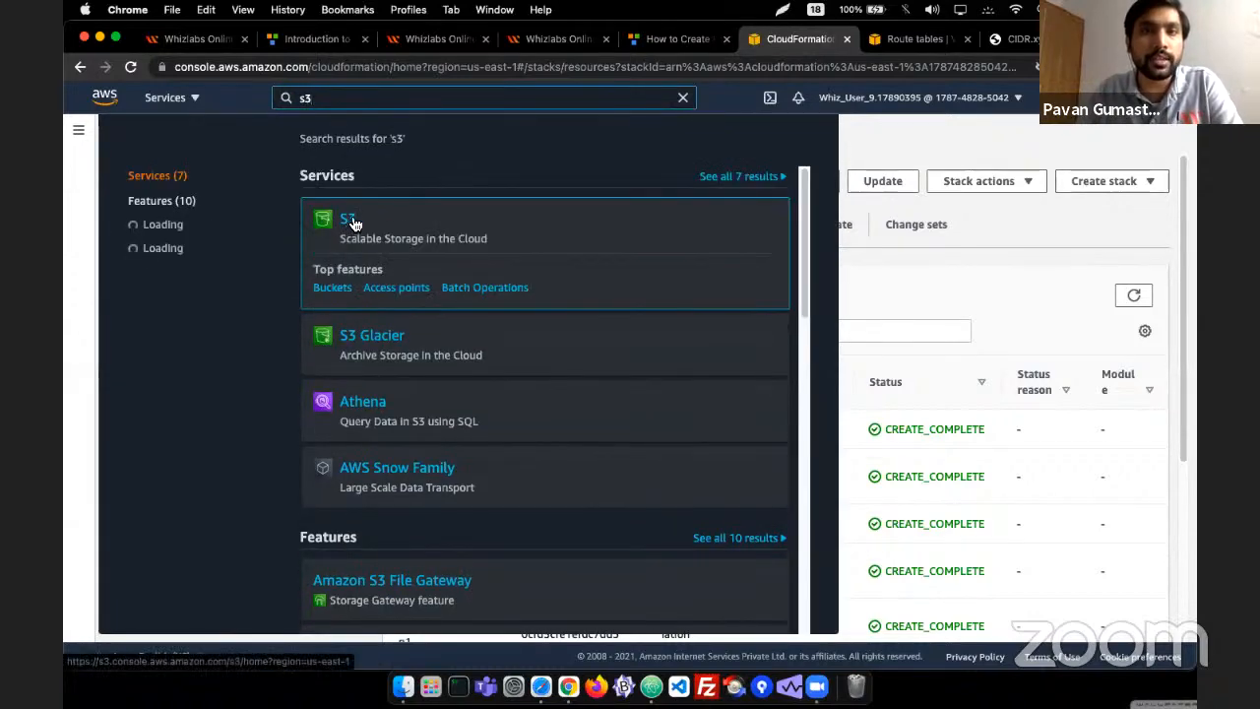
click(347, 218)
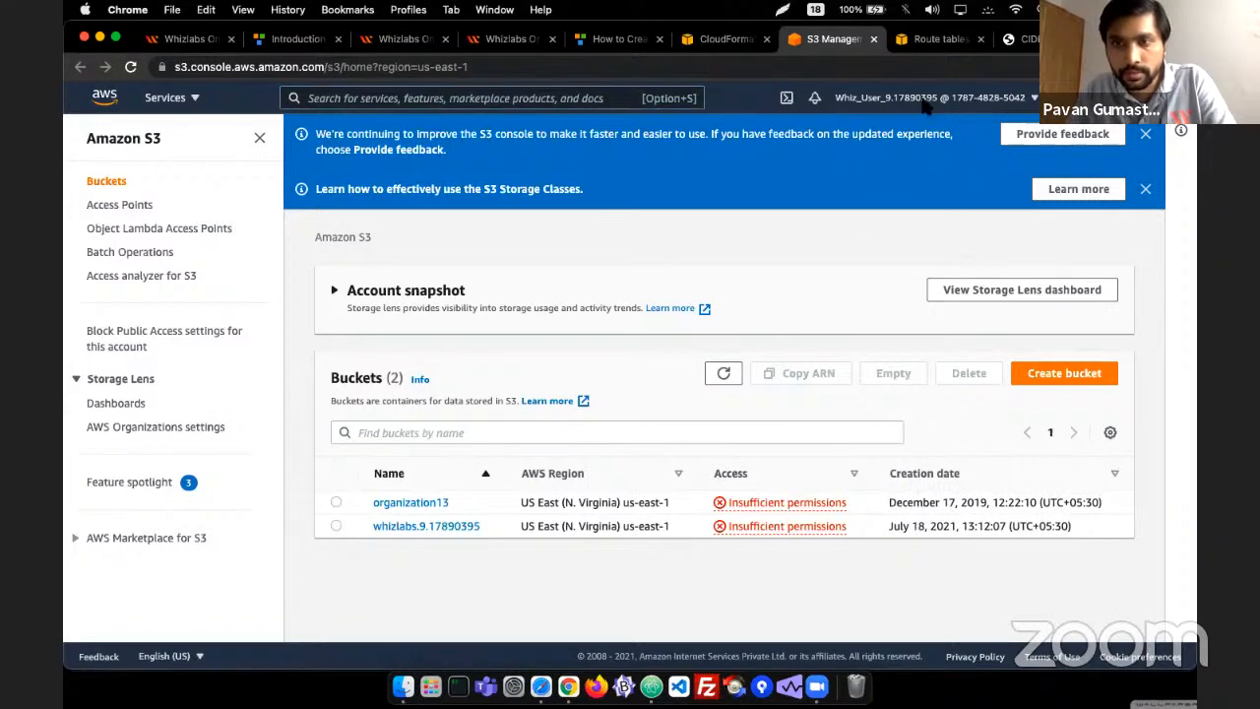
- Open VPC_II_template.json in the whizlabs bucket and copy its Object URL
click(414, 527)
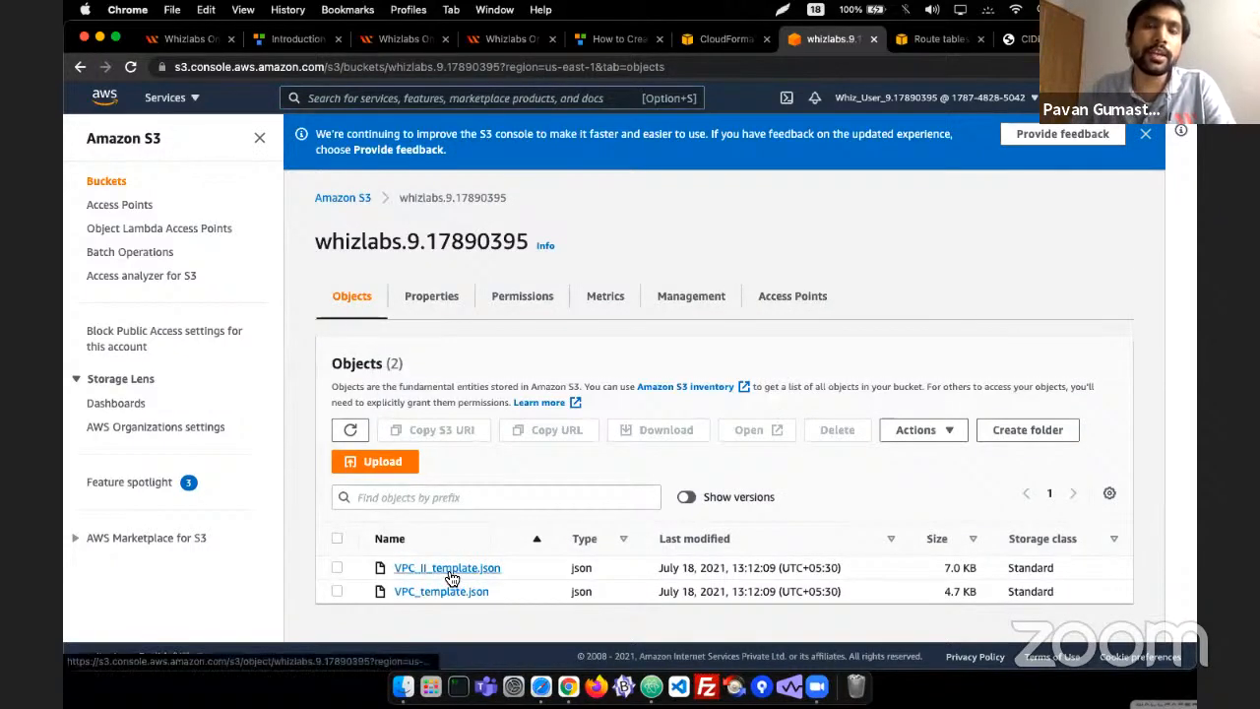
click(451, 576)
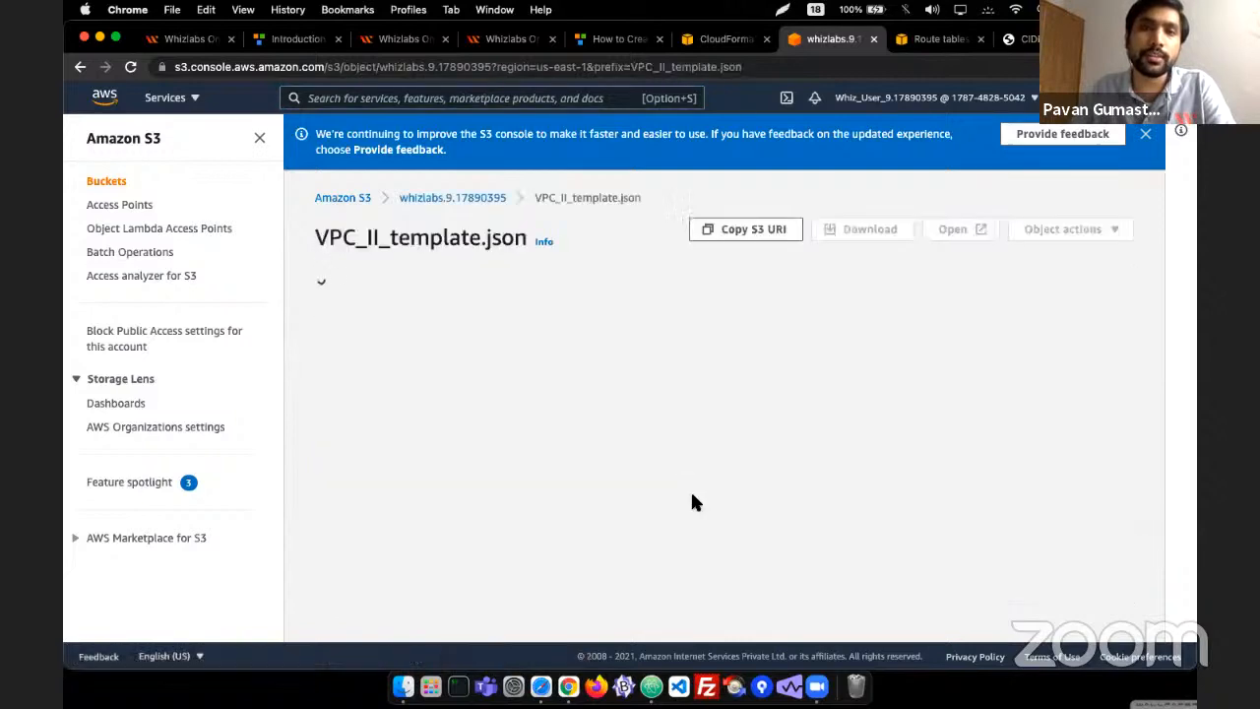
scroll(743, 606, down, 1)
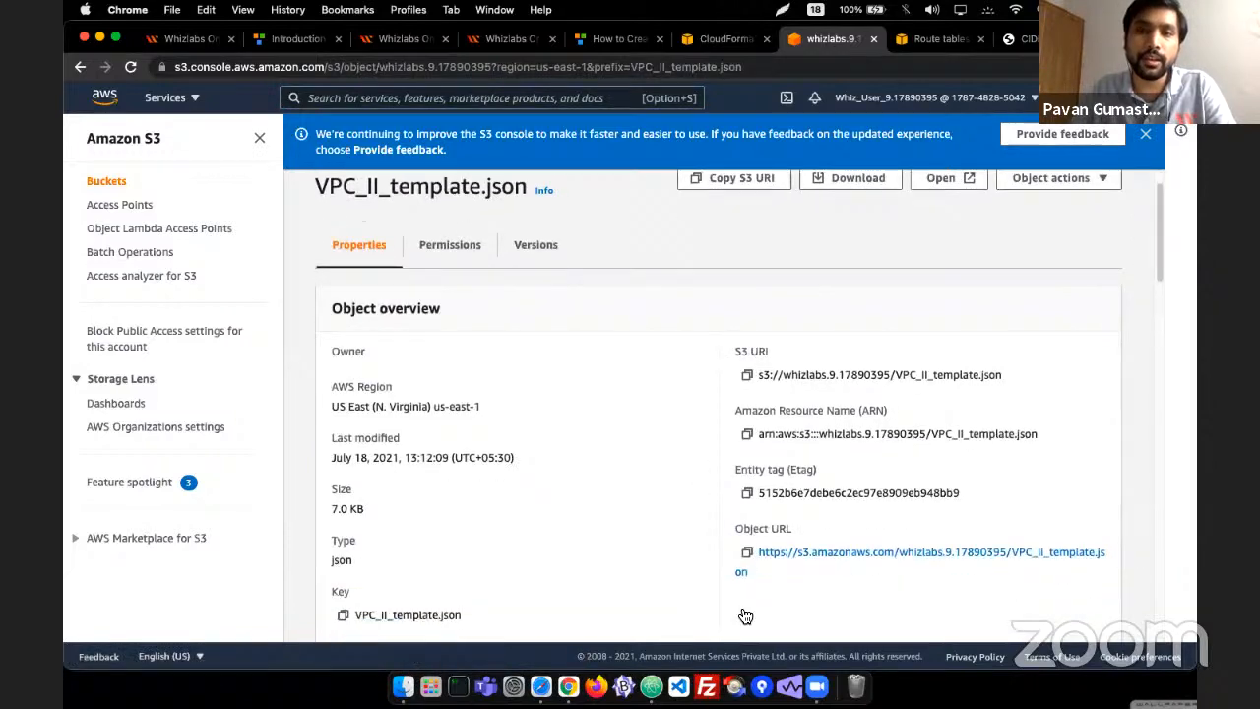
click(747, 552)
- Switch to Atom, paste the copied object URL on the last line of Notes.txt and save the file
key(super+Tab)
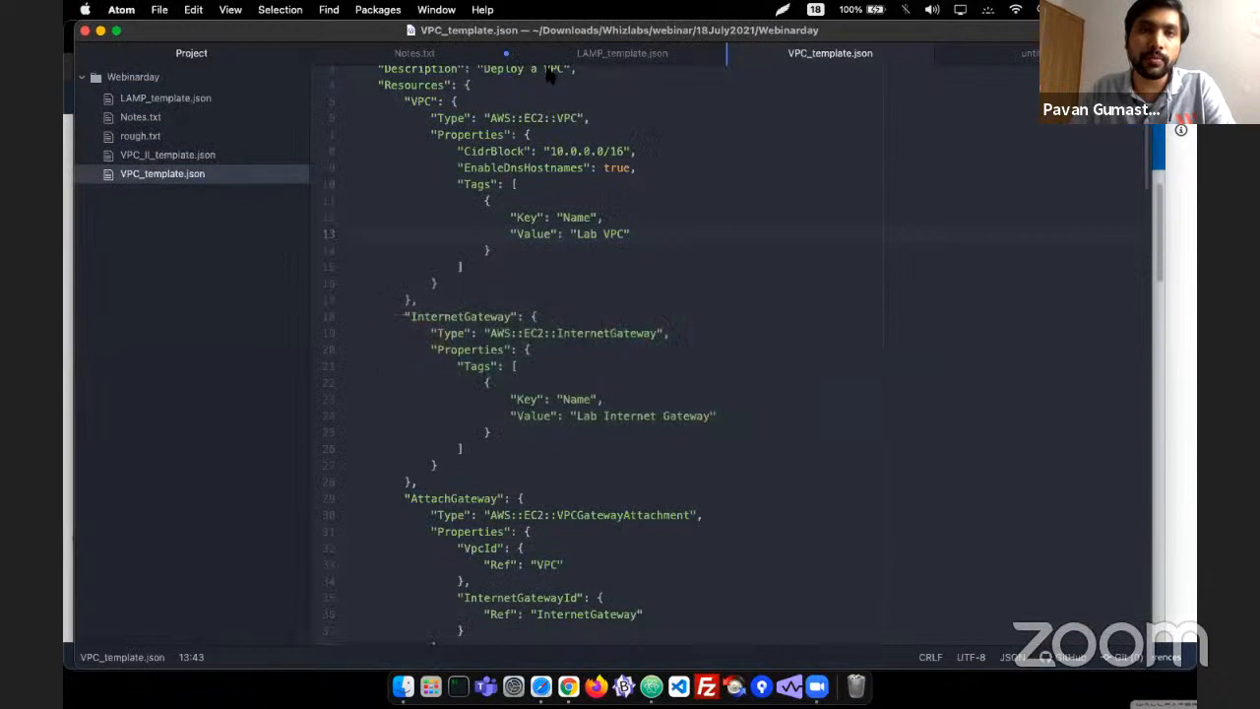
click(442, 56)
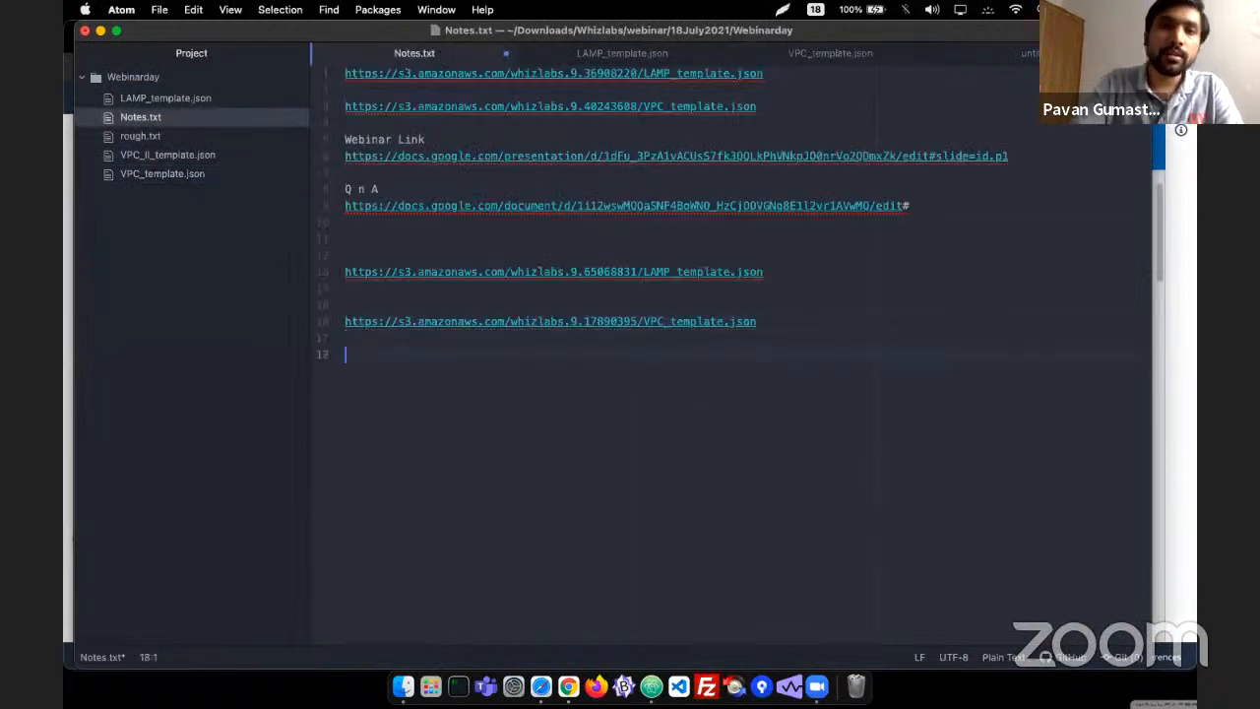
key(super+v)
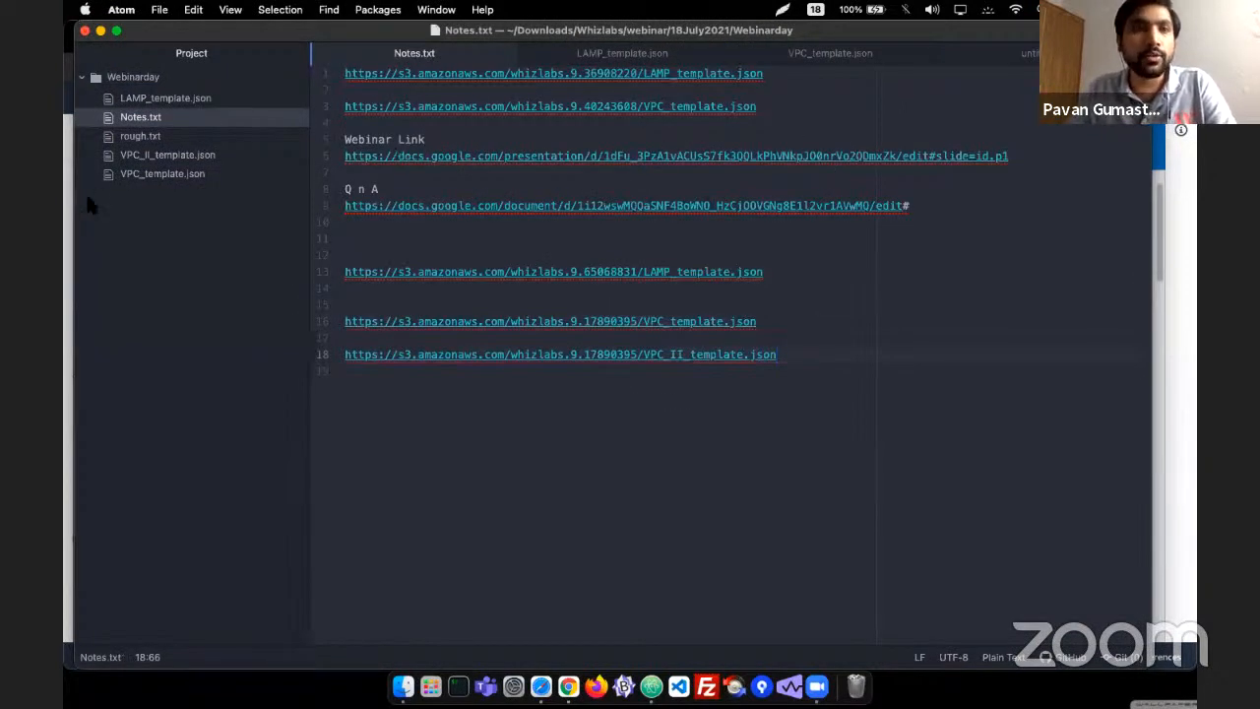
- Open VPC_II_template.json from the project and start a new Text Compare session in Beyond Compare
click(173, 155)
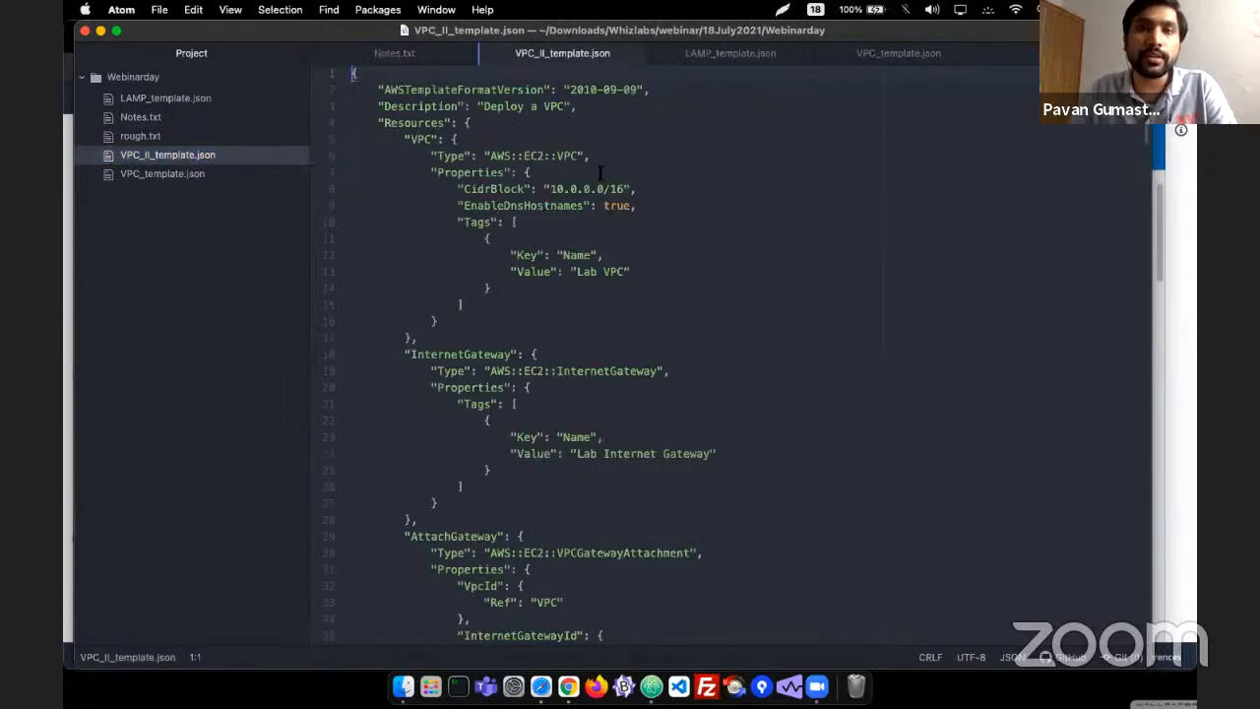
scroll(637, 189, down, 5)
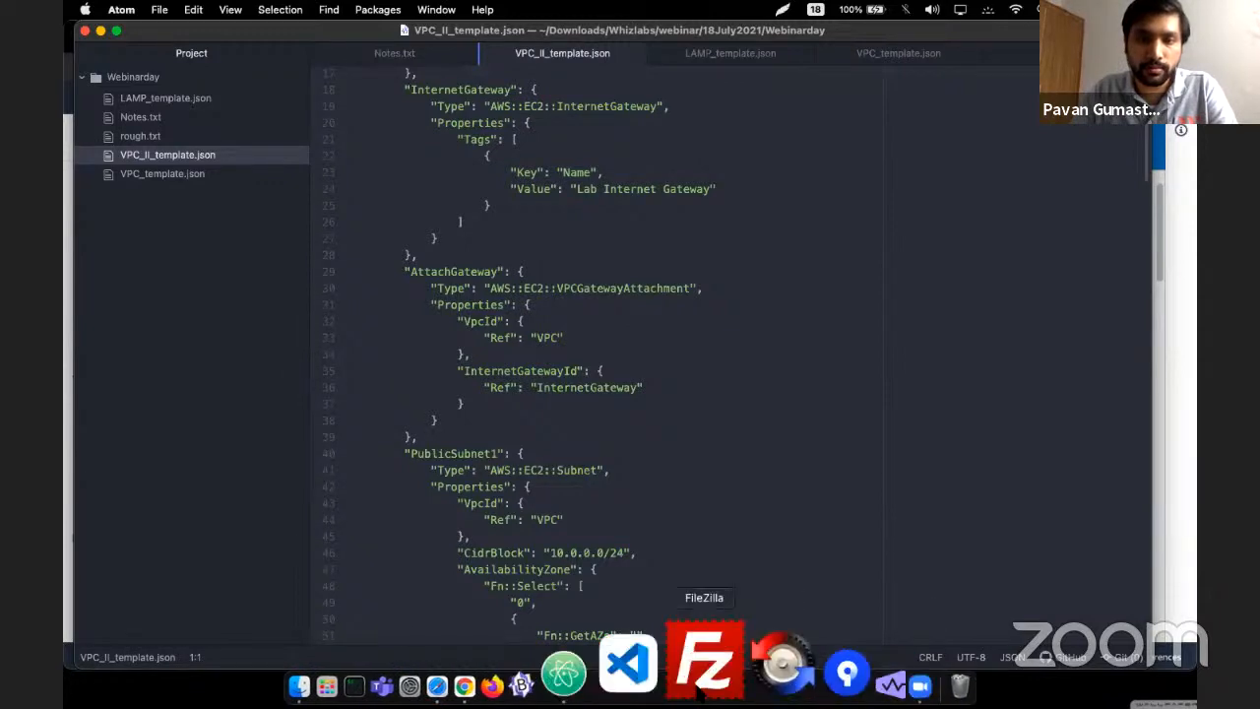
click(734, 659)
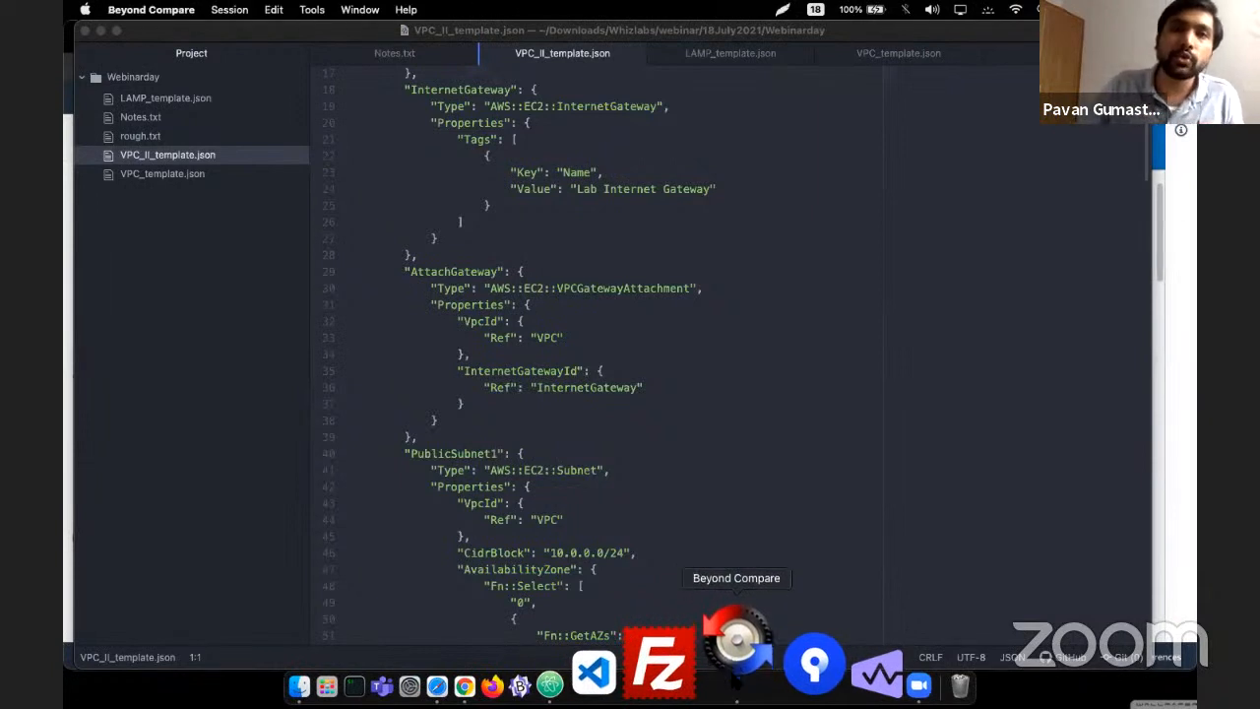
right_click(734, 678)
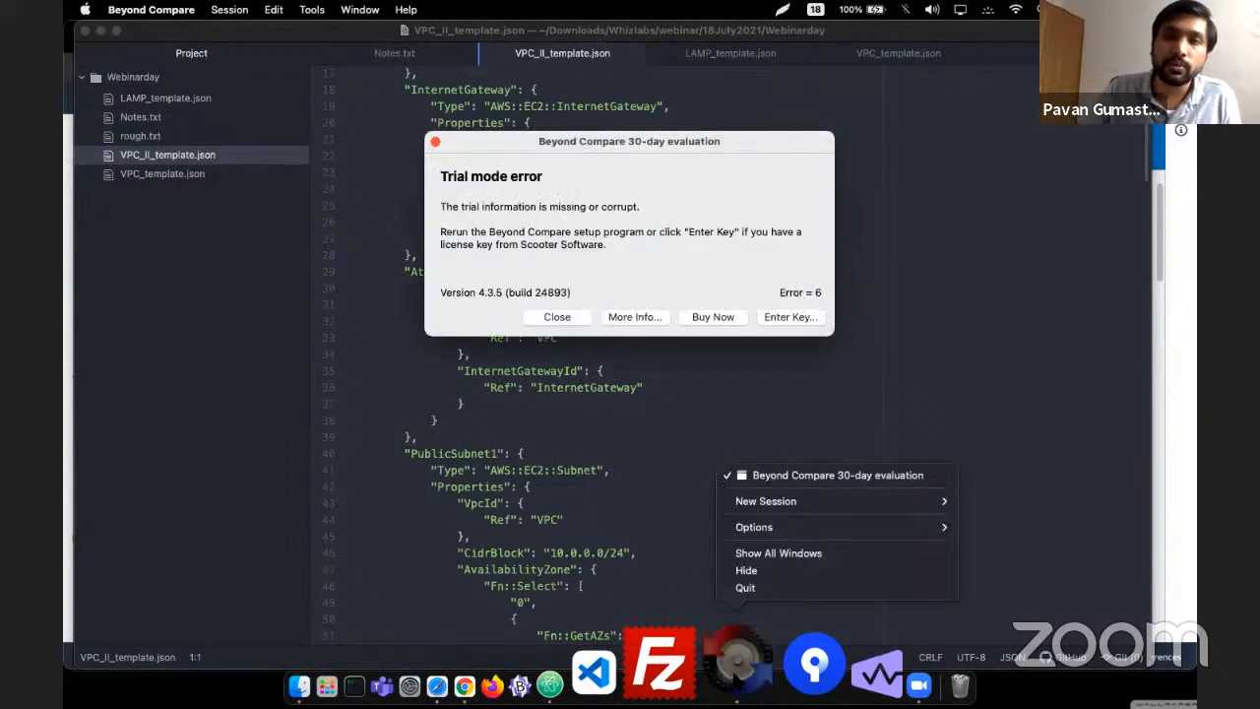
mouse_move(802, 504)
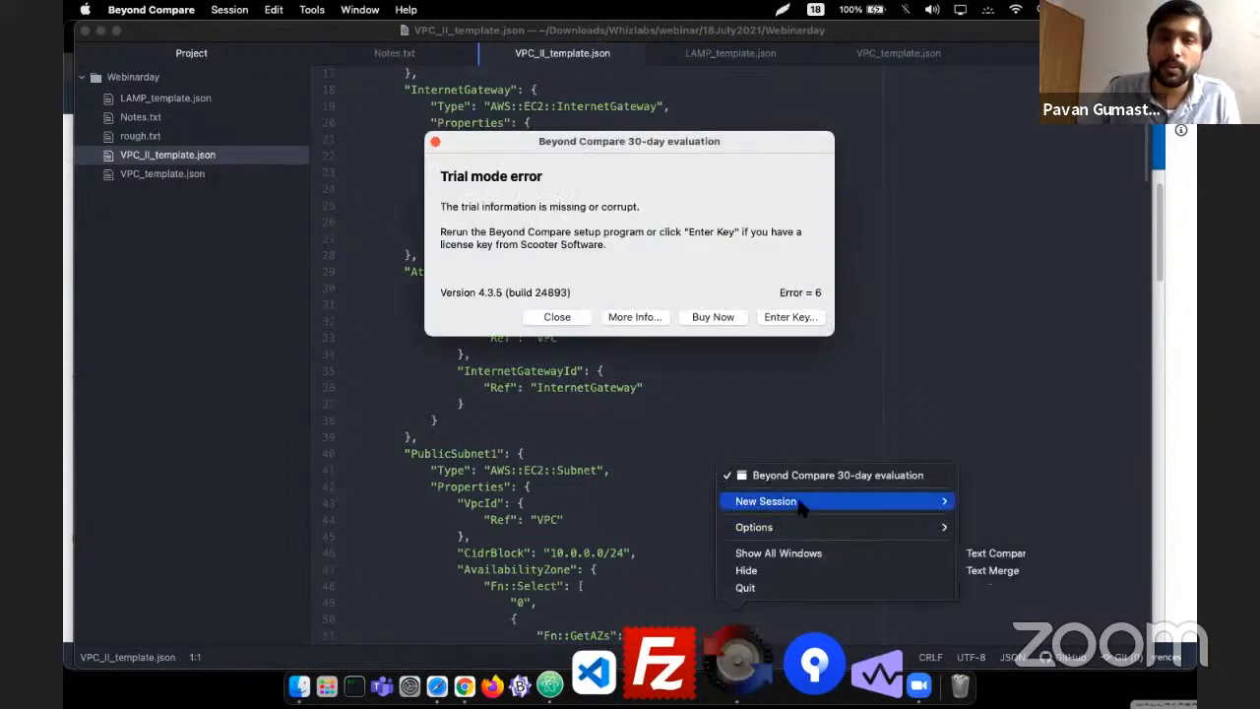
click(999, 553)
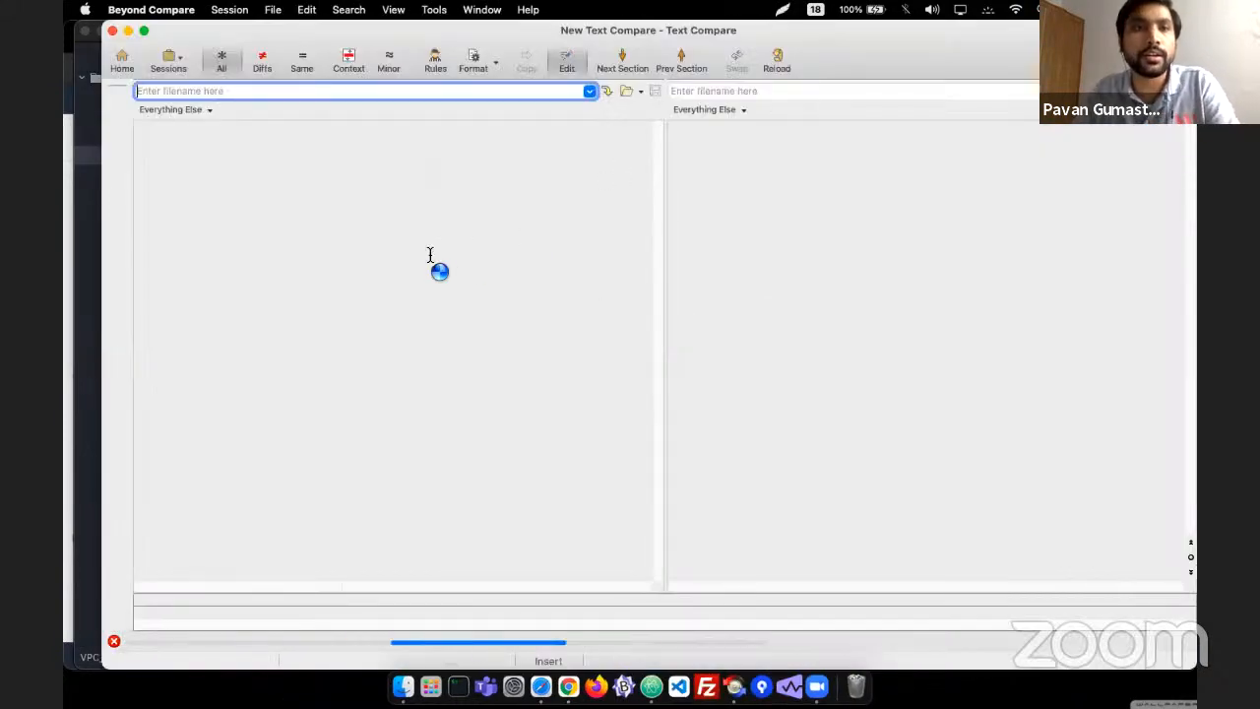
- Copy the whole VPC_II_template.json from Atom into the second pane of the Beyond Compare text comparison
key(super+Tab)
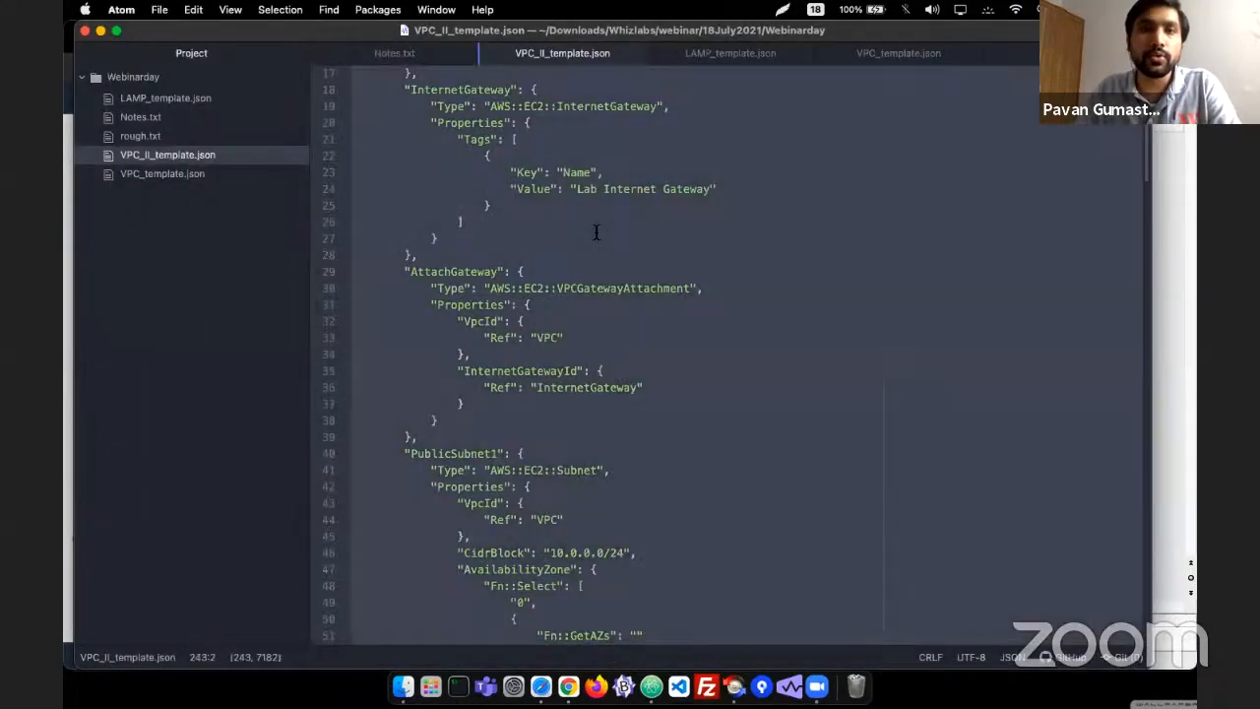
key(super+Tab)
click(738, 131)
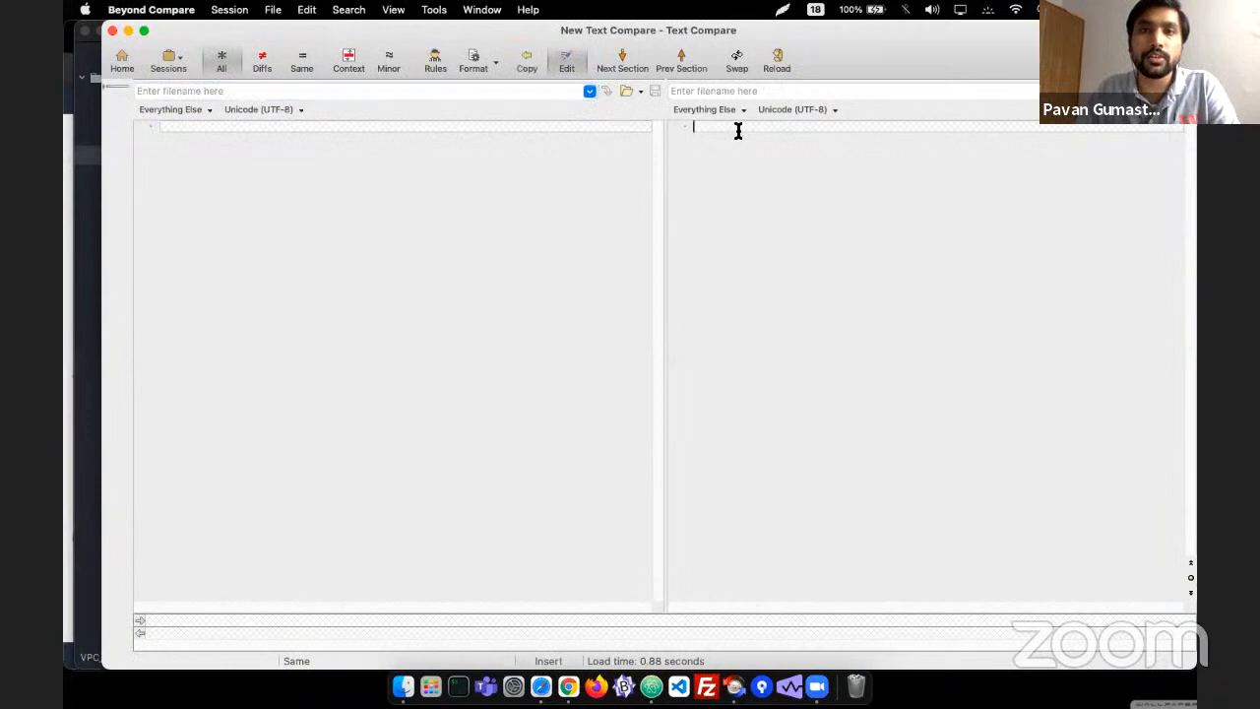
key(super+v)
- Copy the whole VPC_template.json from Atom into the empty first pane of the Beyond Compare text comparison
key(super+Tab)
click(726, 55)
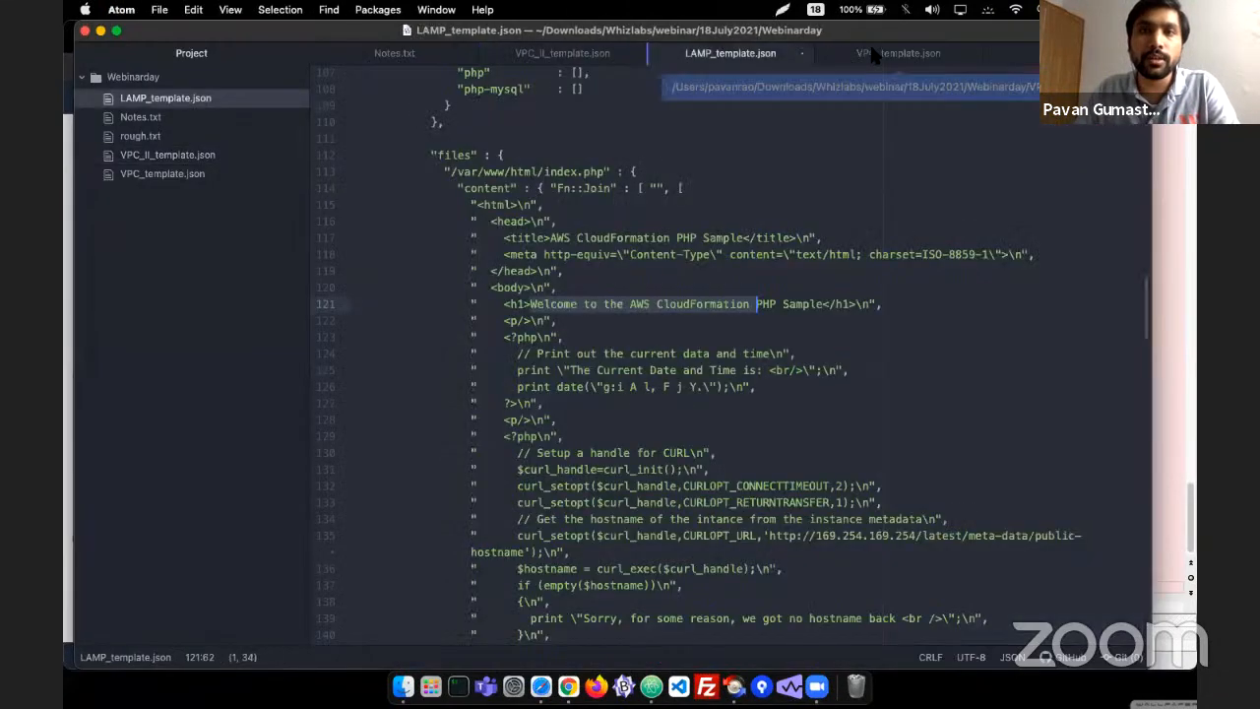
click(874, 54)
key(super+Tab)
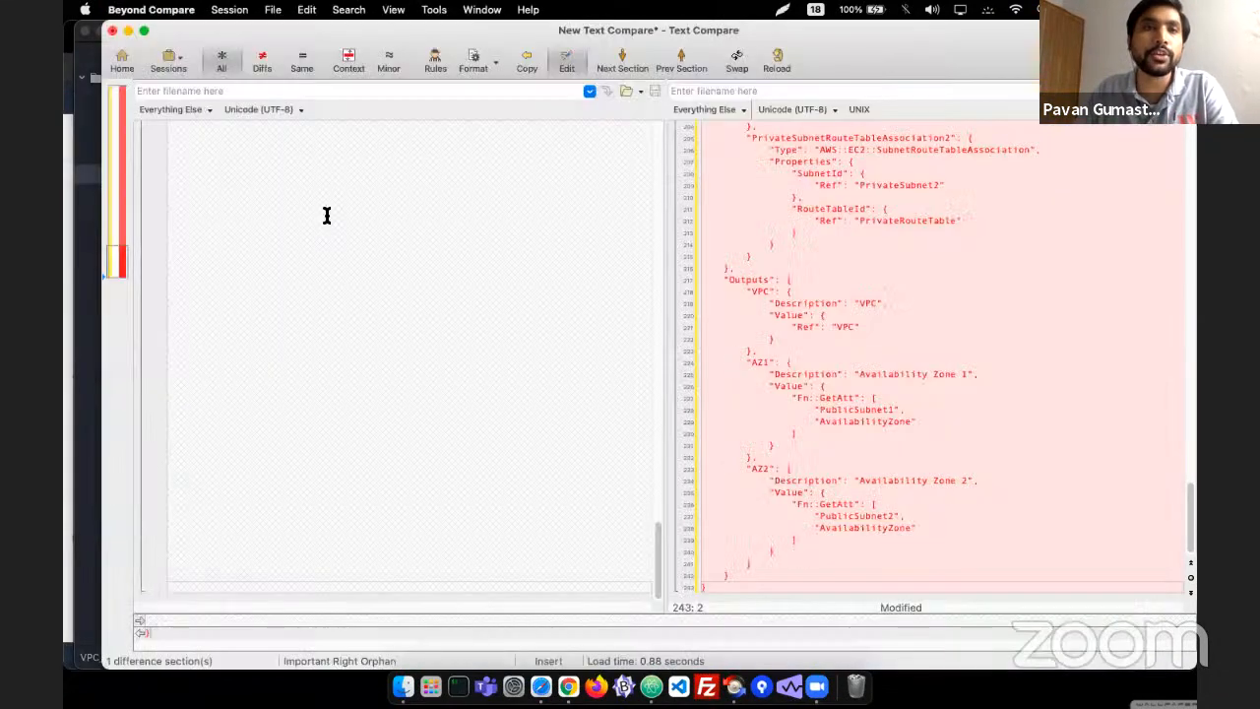
scroll(326, 213, up, 15)
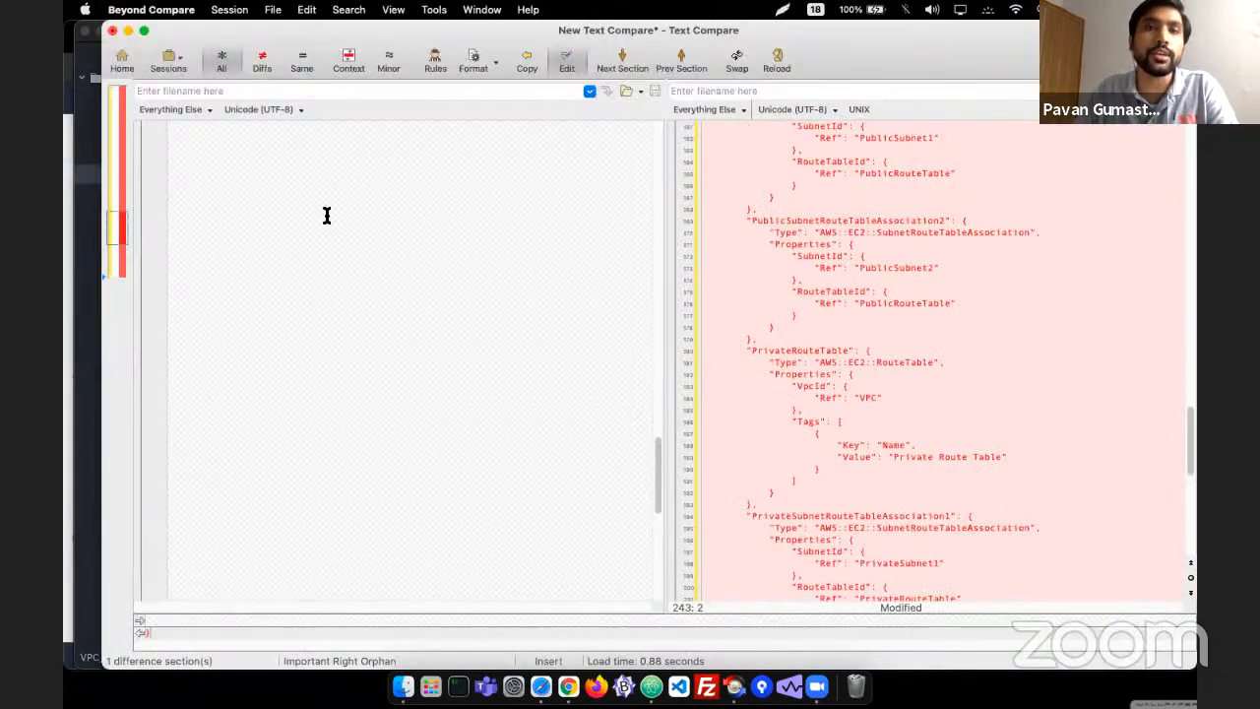
click(195, 127)
key(super+v)
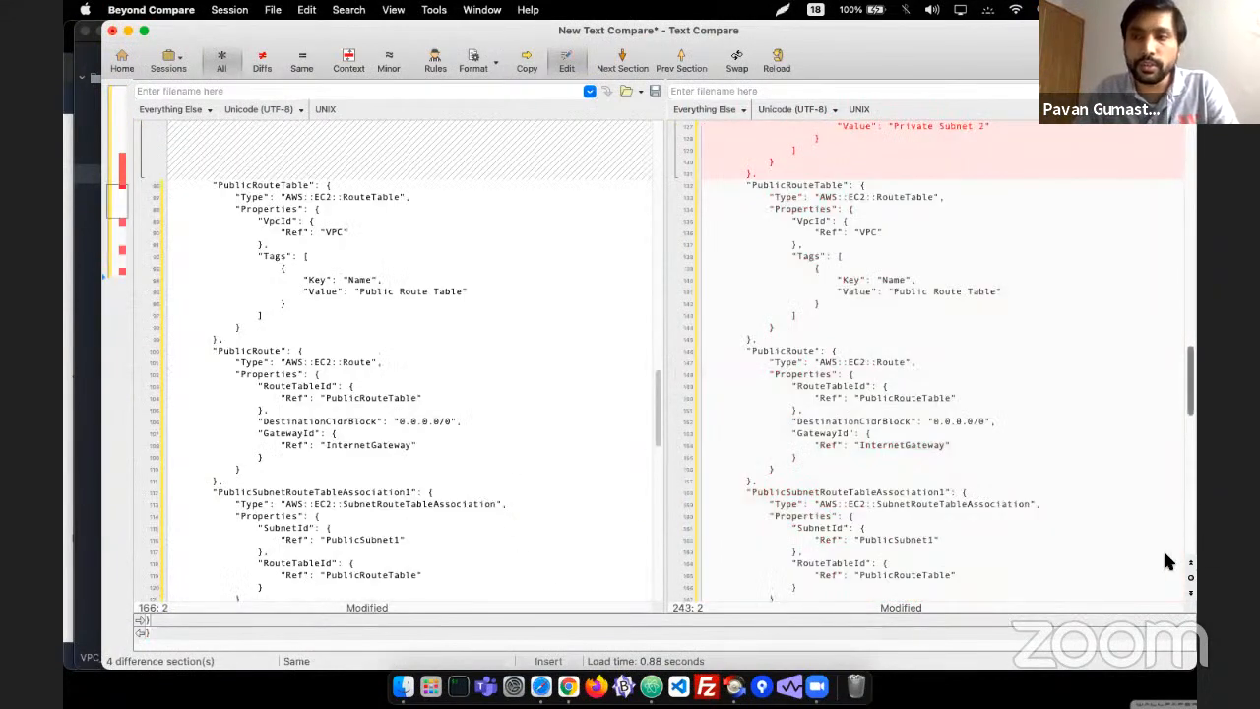
- Compare the shared sections of the two templates down to the first difference, and bring up VPC_II_template.json in Atom to match it with its pane
scroll(260, 157, up, 15)
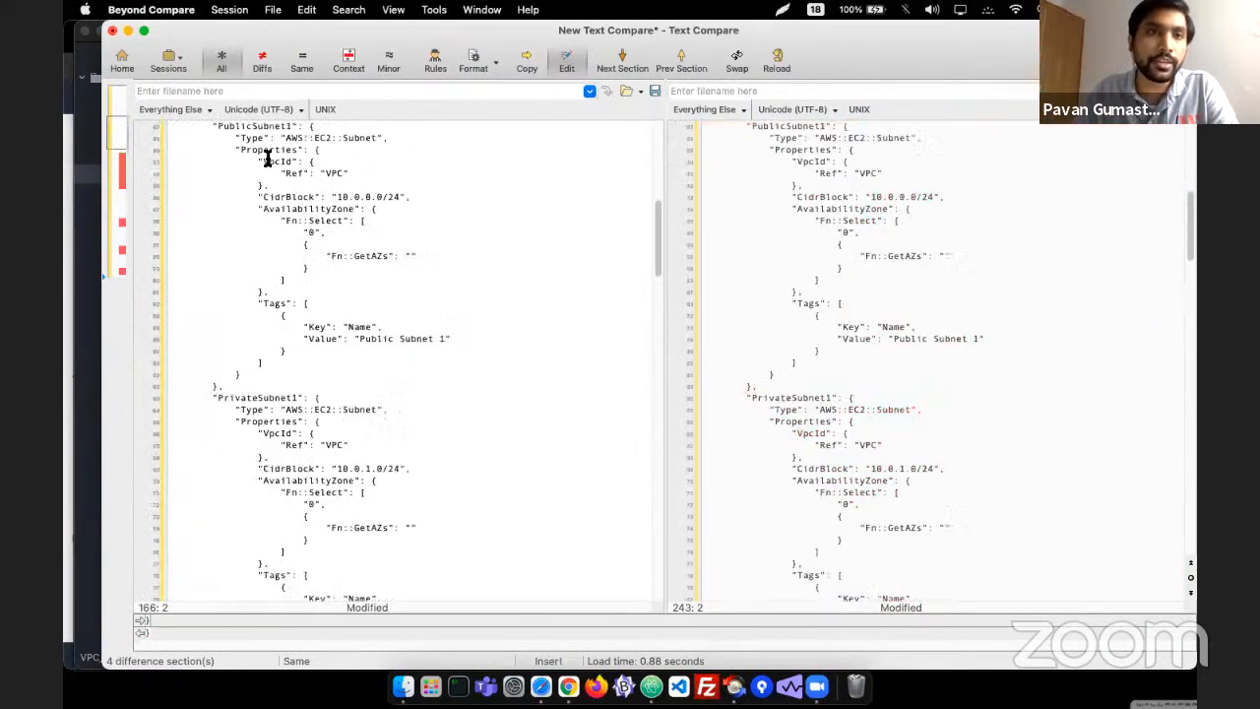
scroll(269, 160, down, 15)
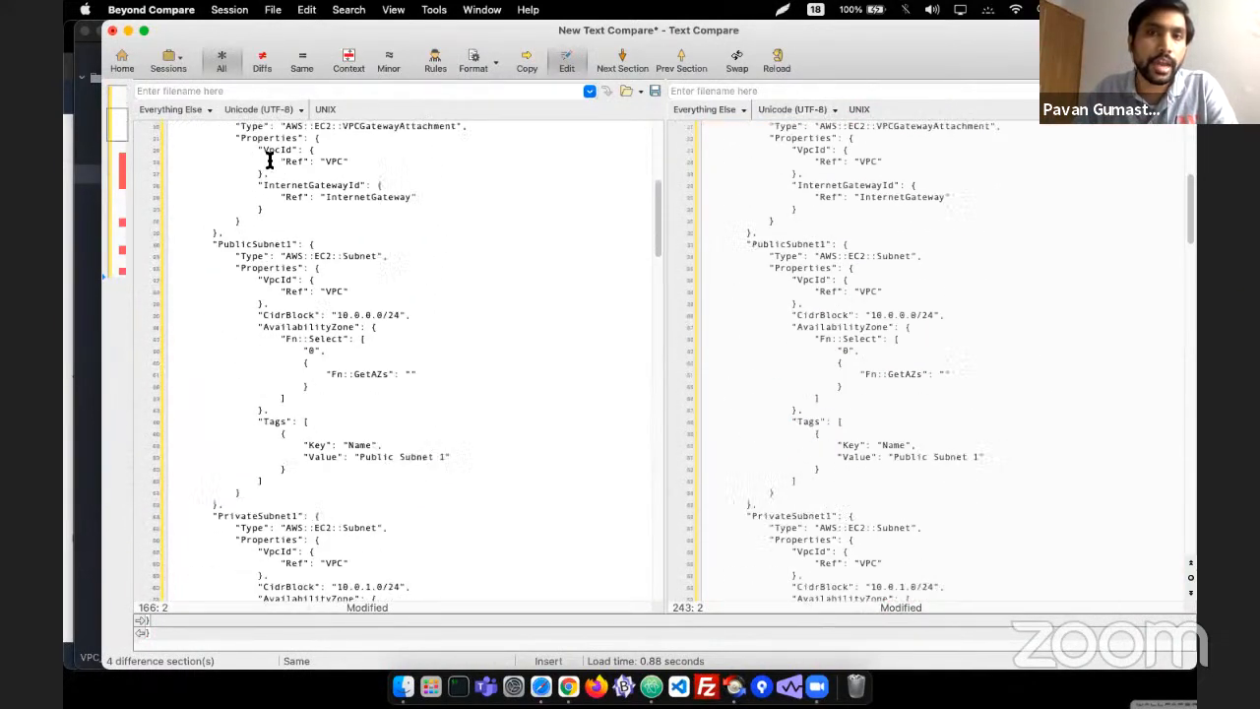
scroll(370, 190, down, 5)
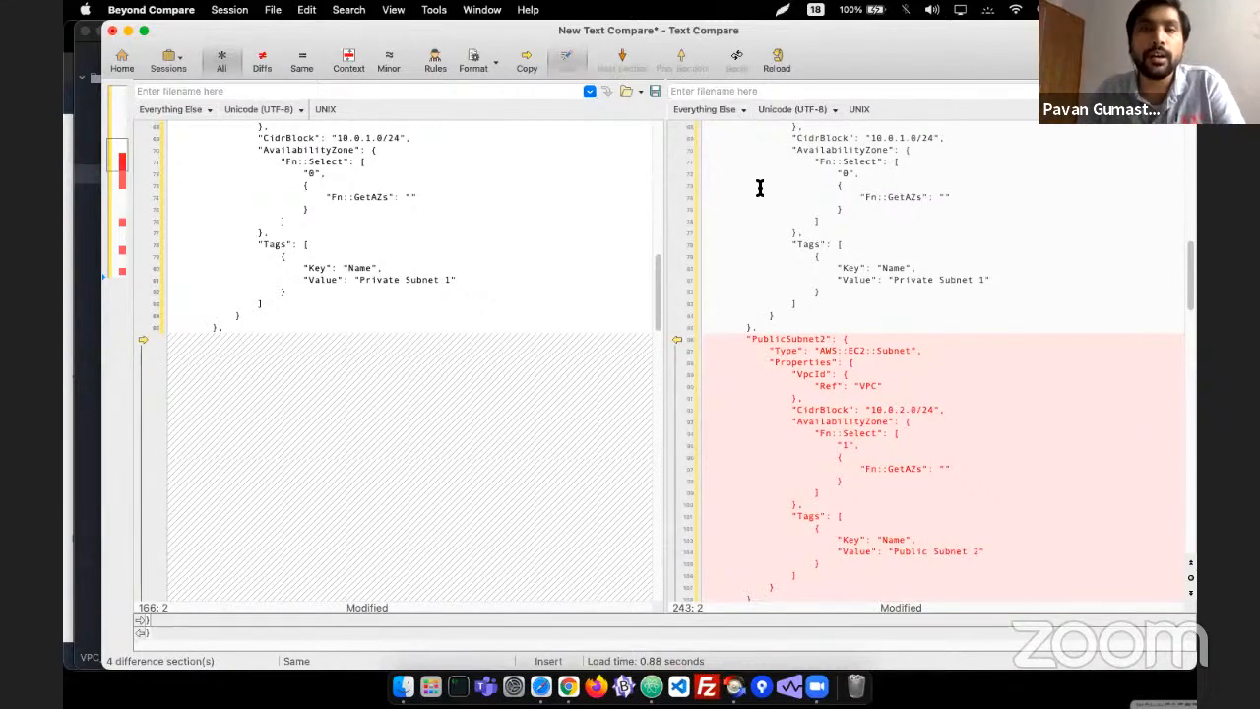
key(super+Tab)
click(549, 55)
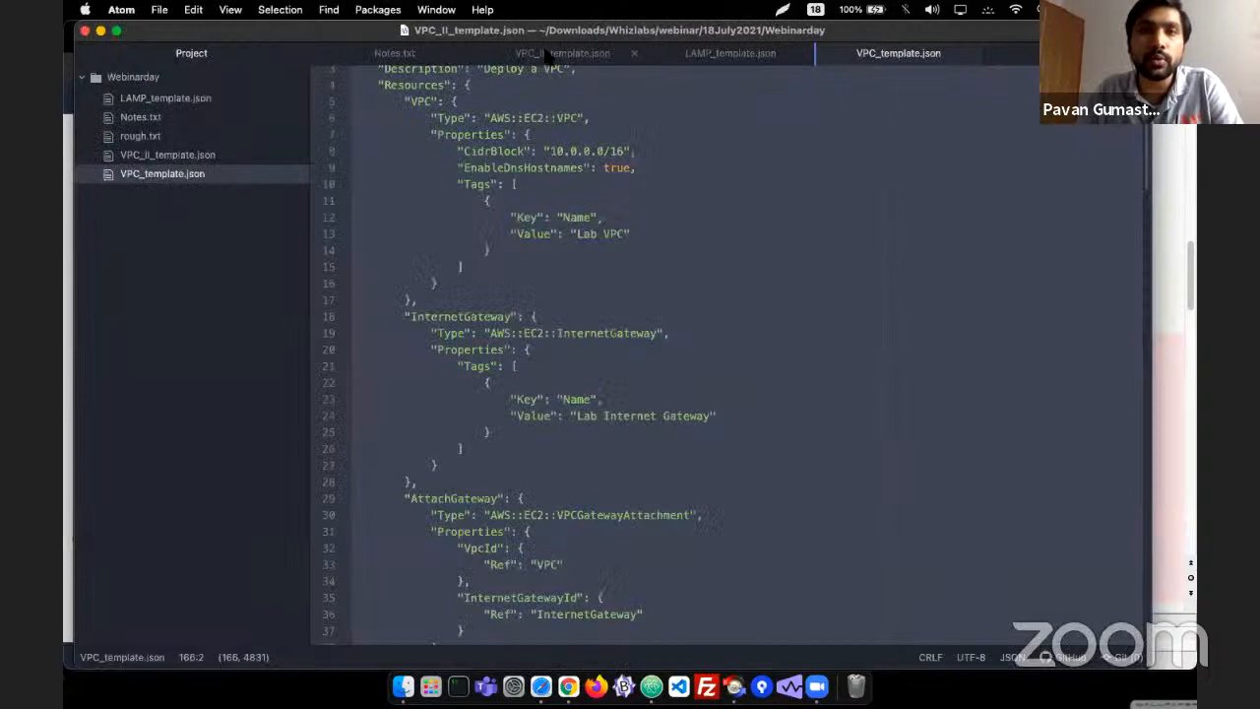
key(super+Tab)
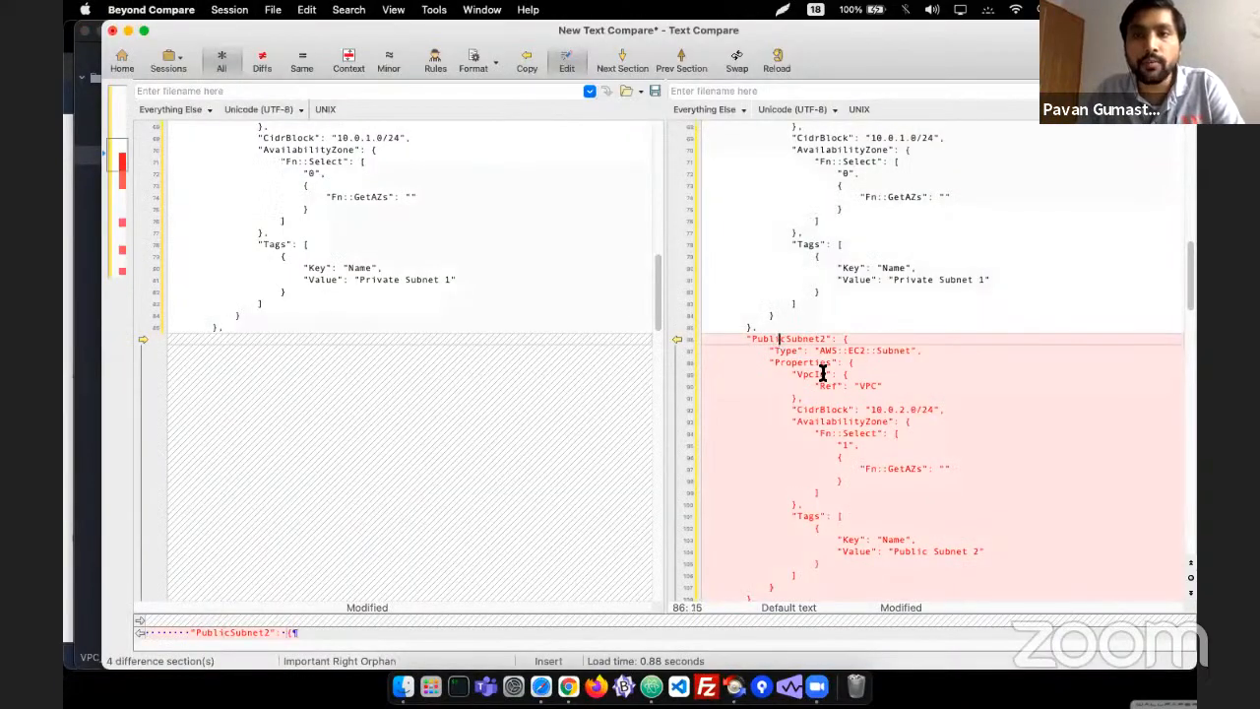
- Examine the added PublicSubnet2 and PrivateSubnet2 blocks in the second pane, including their CIDR blocks and availability zones
key(BackSpace)
text(2)
scroll(847, 392, down, 5)
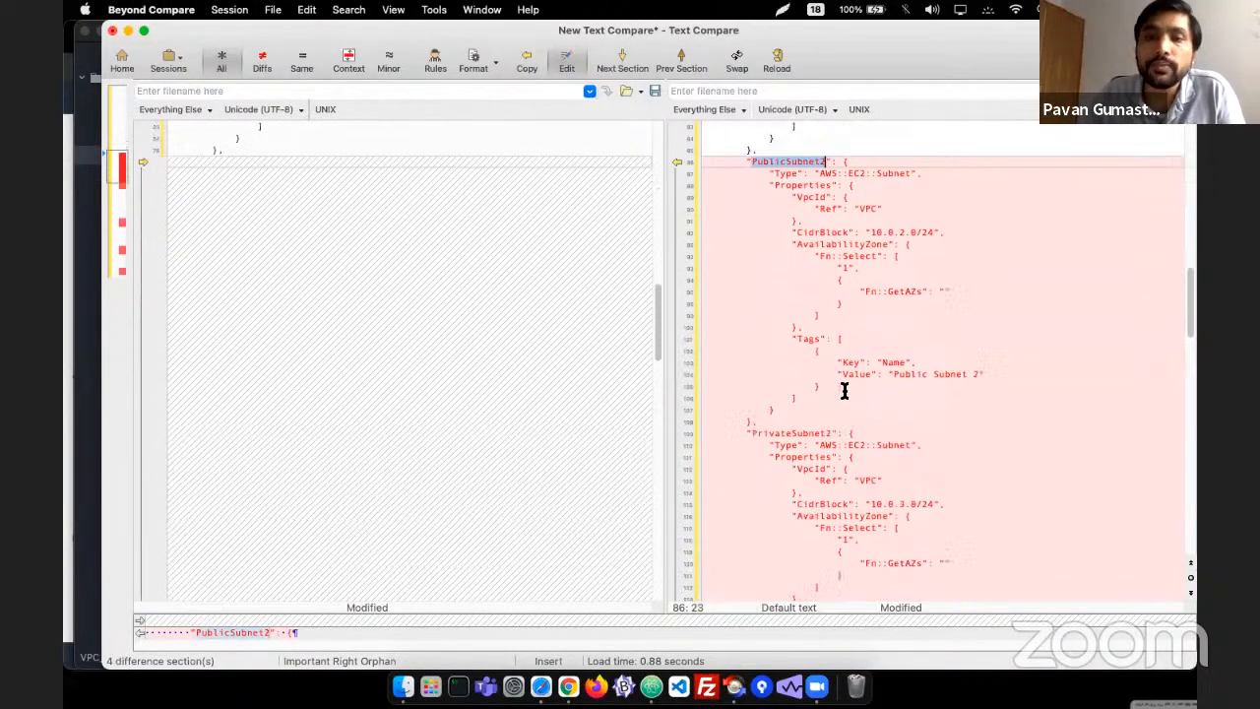
scroll(836, 341, down, 1)
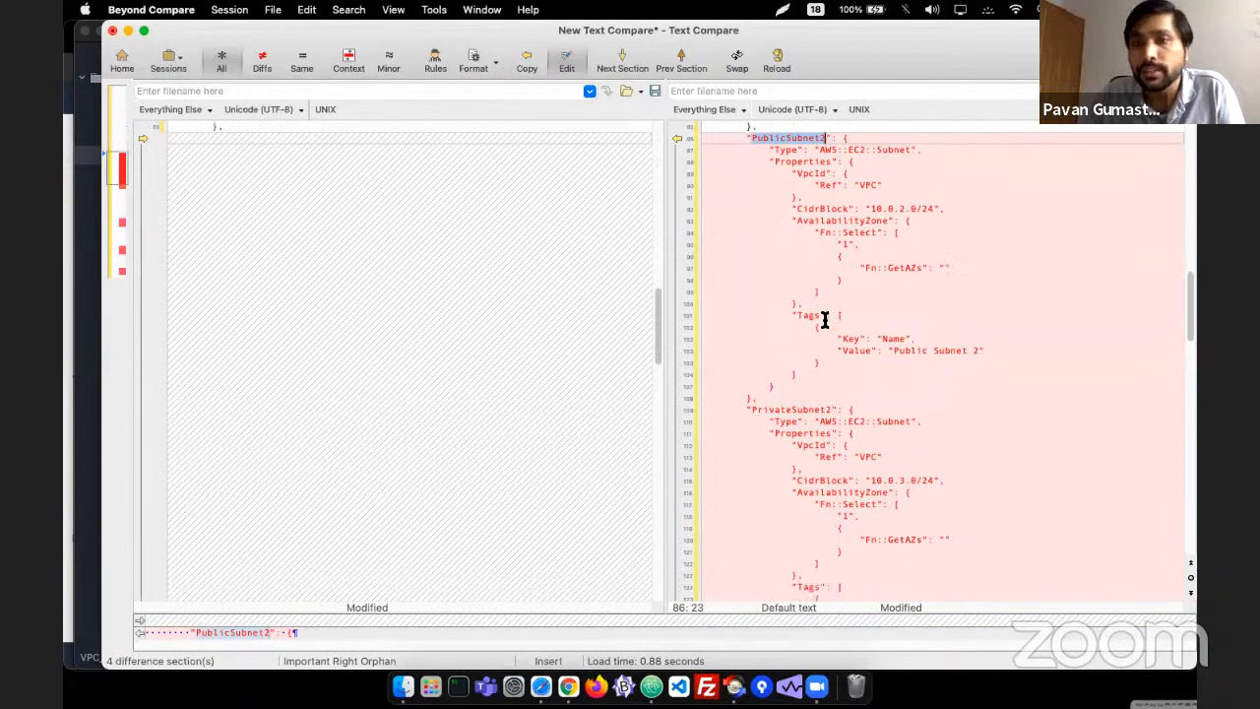
double_click(794, 412)
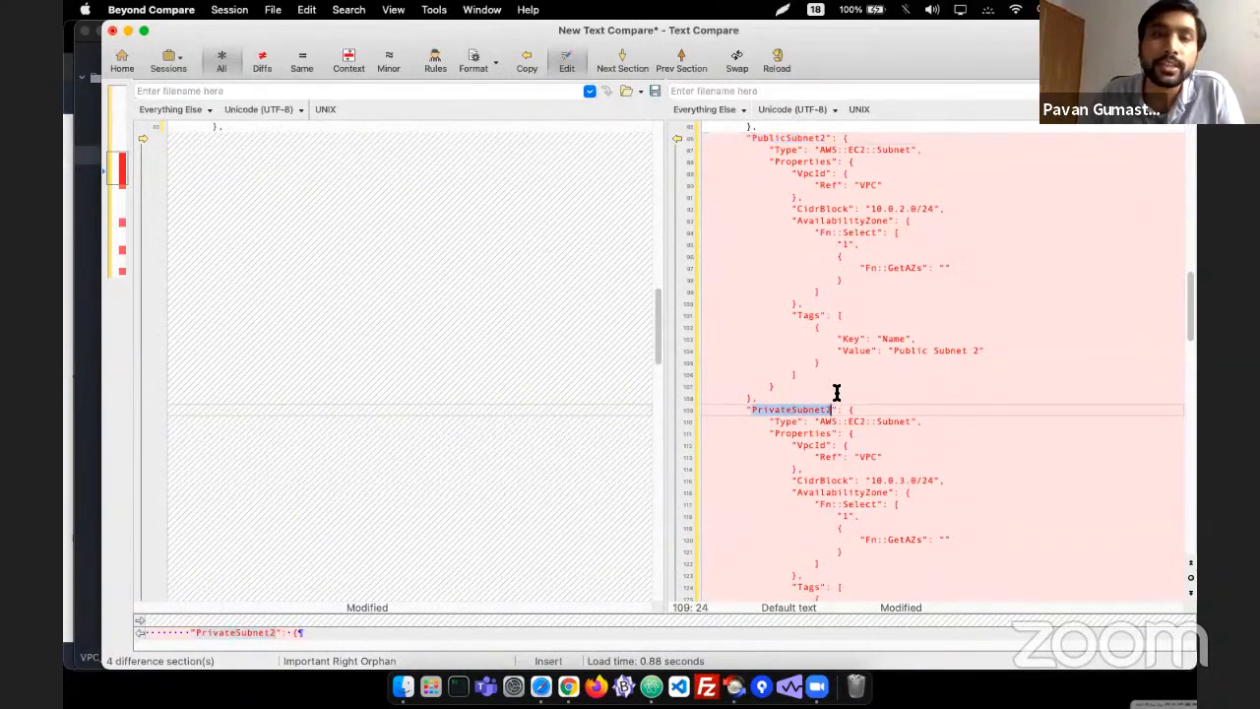
scroll(836, 393, down, 4)
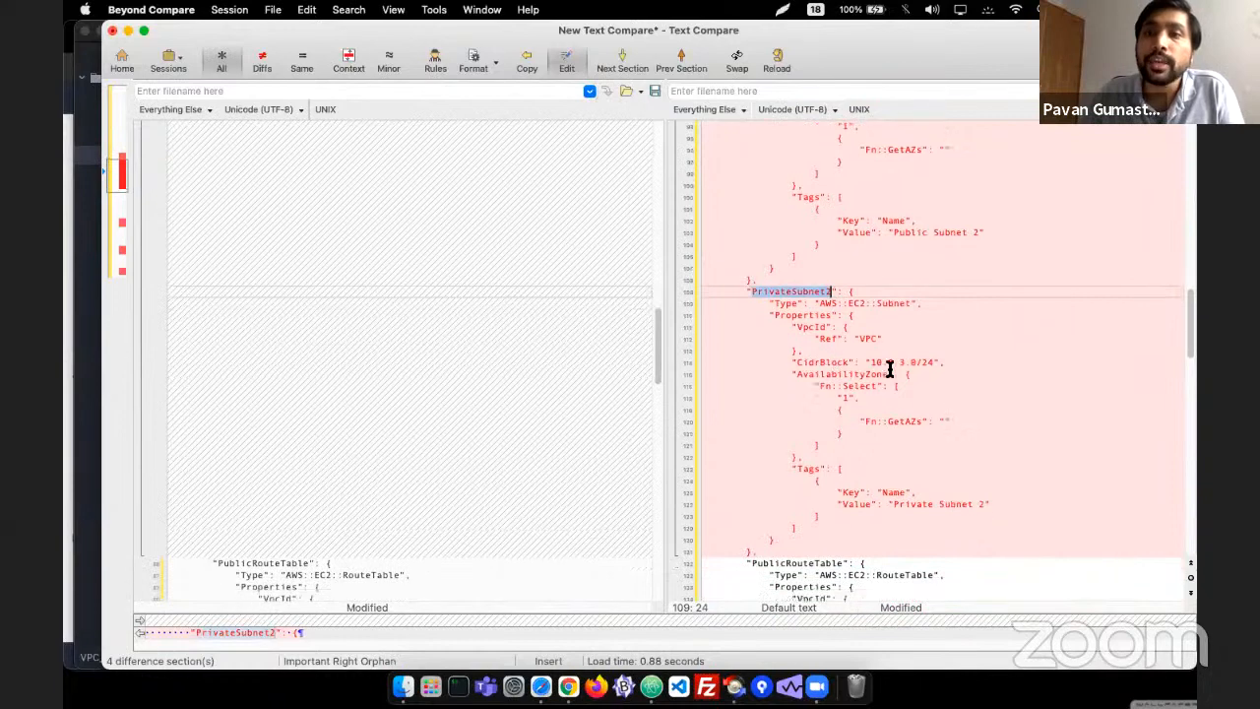
drag(887, 362, 920, 362)
scroll(903, 382, up, 3)
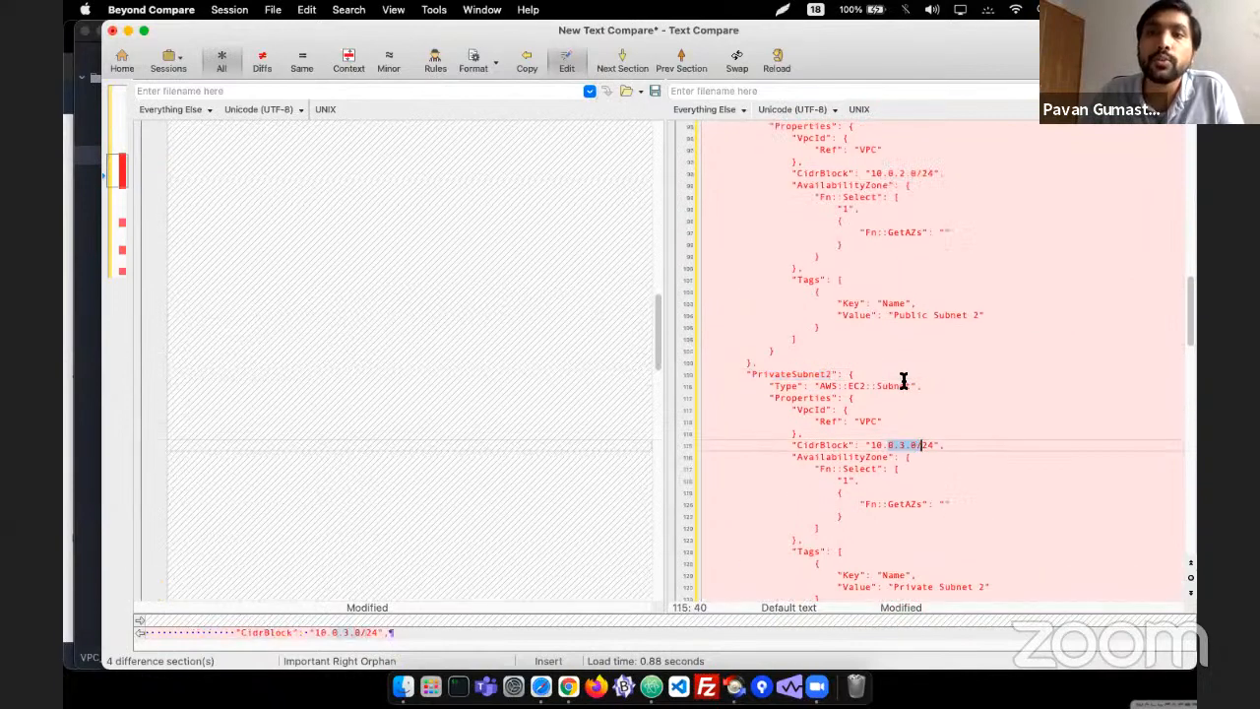
scroll(846, 384, down, 12)
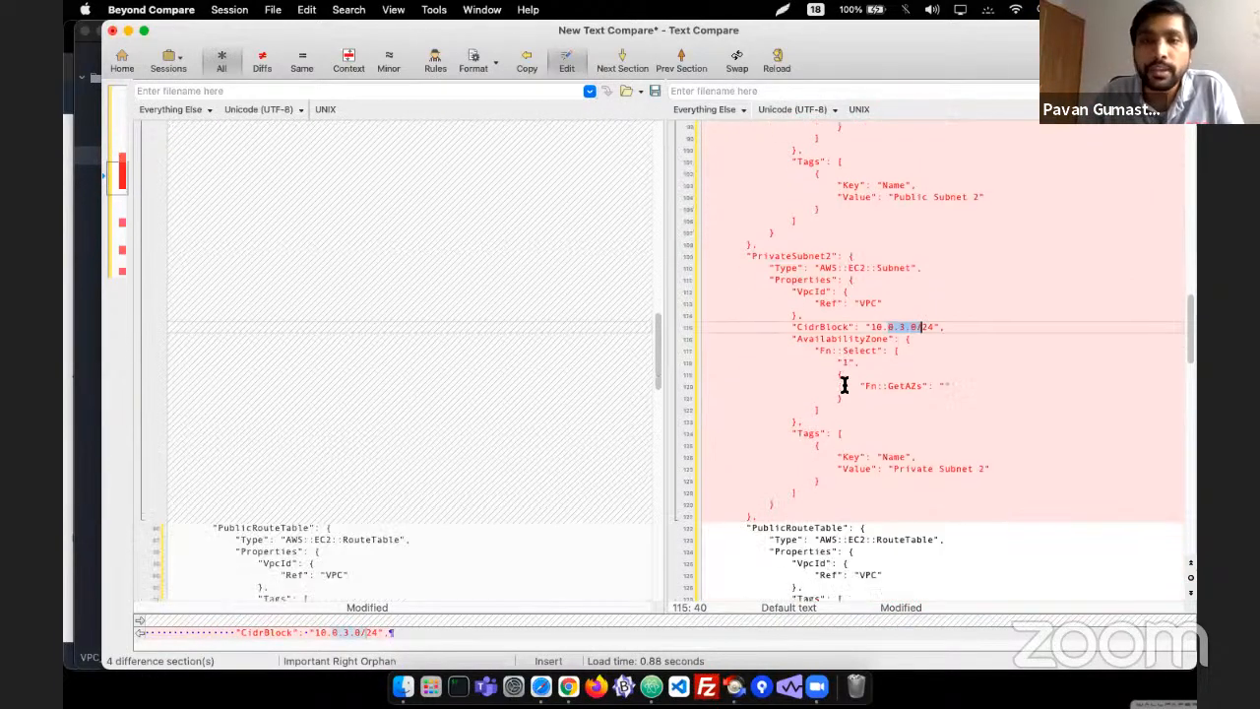
scroll(841, 385, down, 1)
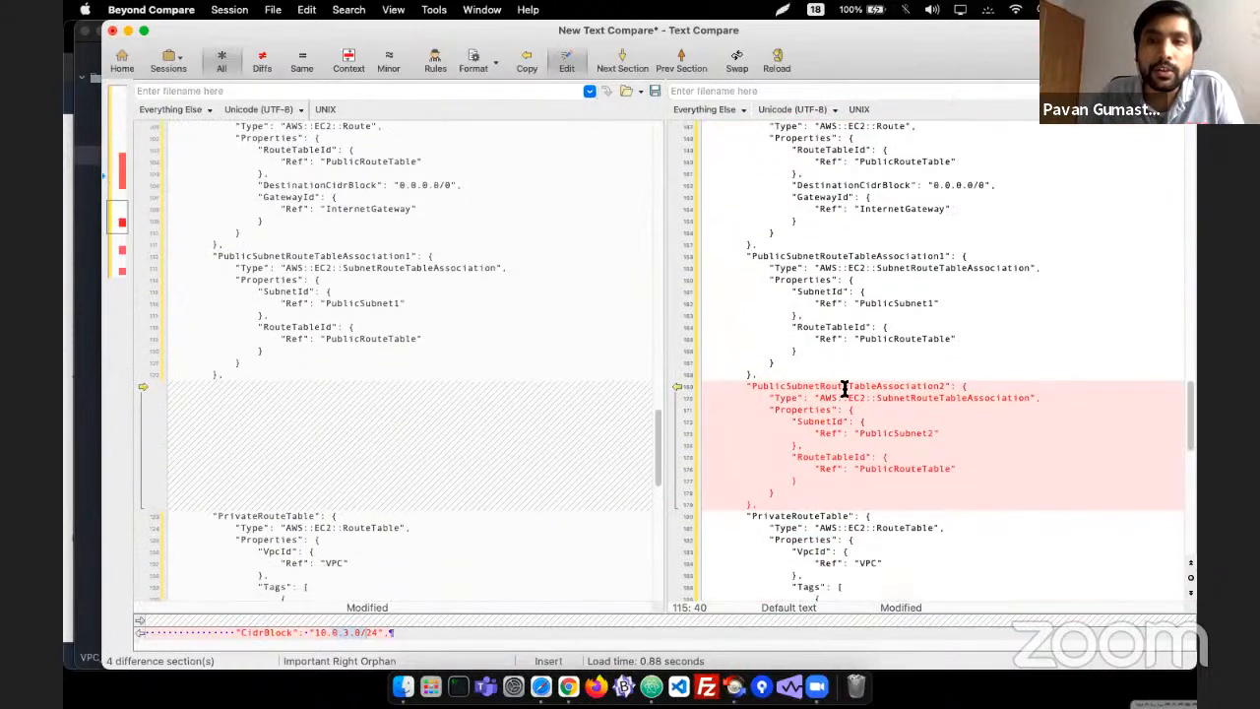
- Examine the added PublicSubnetRouteTableAssociation2, PrivateSubnetRouteTableAssociation2 and AZ2 output blocks in the second pane
double_click(895, 386)
scroll(836, 481, down, 6)
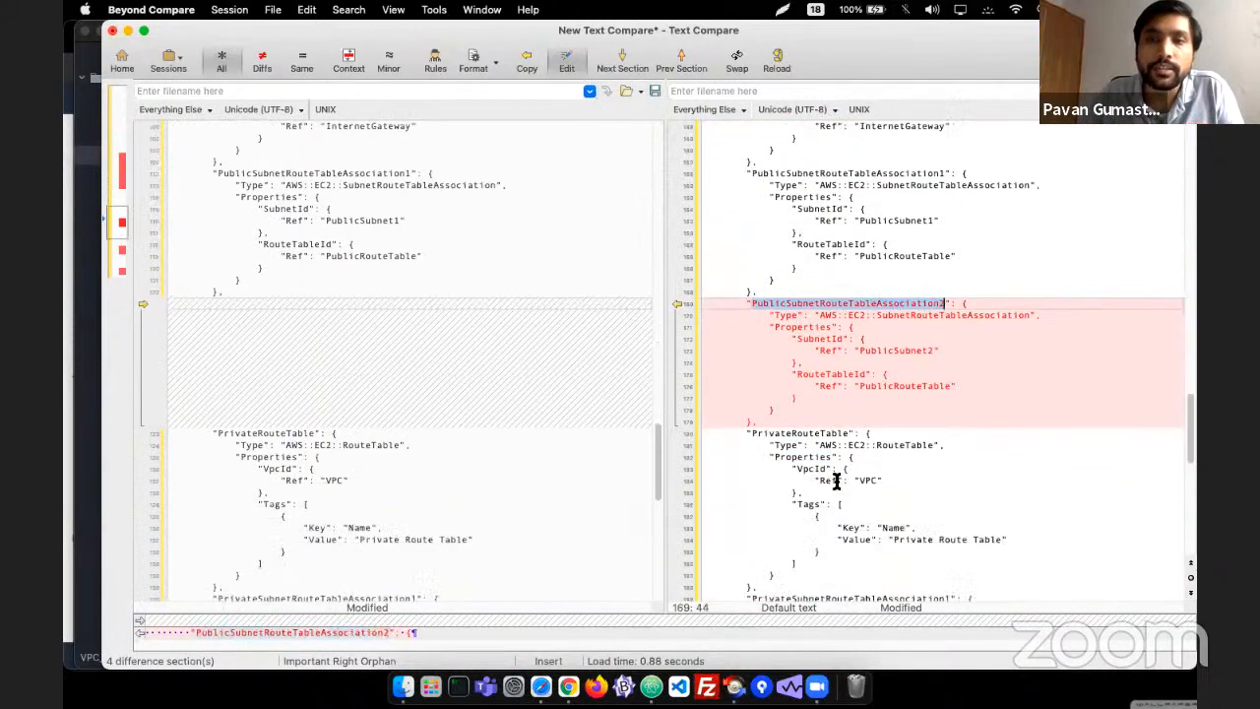
scroll(836, 482, down, 2)
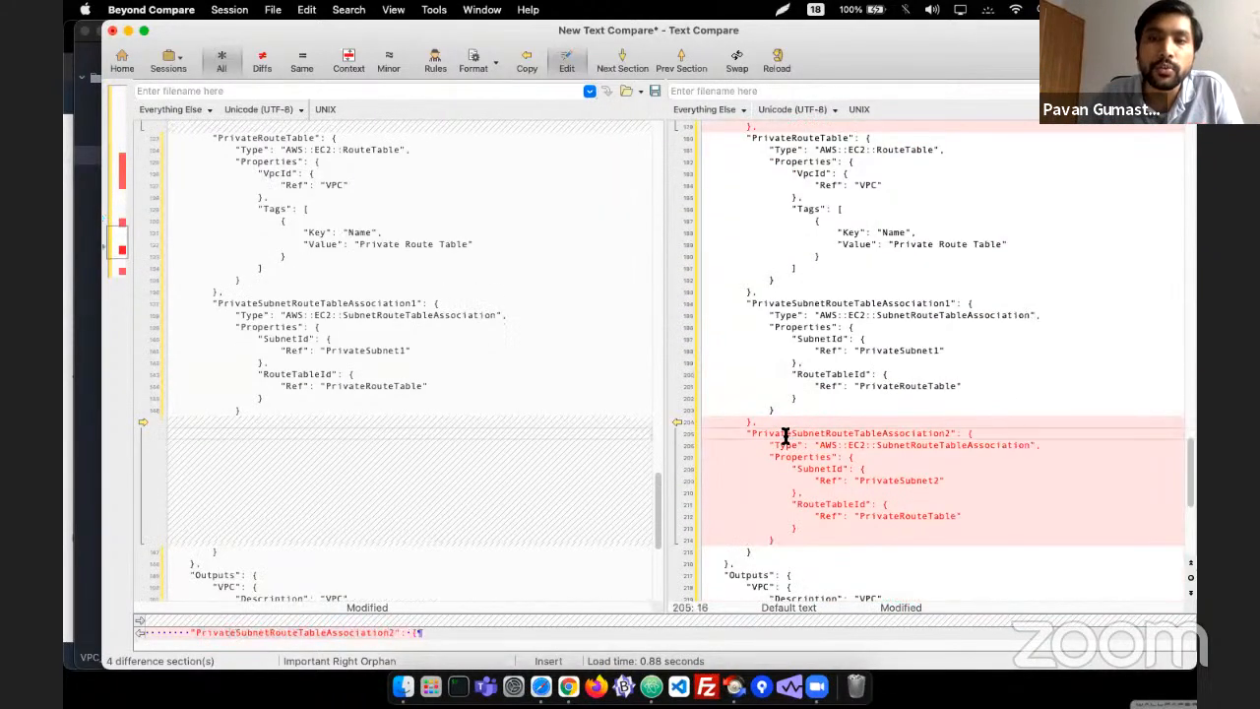
double_click(863, 436)
scroll(798, 489, down, 6)
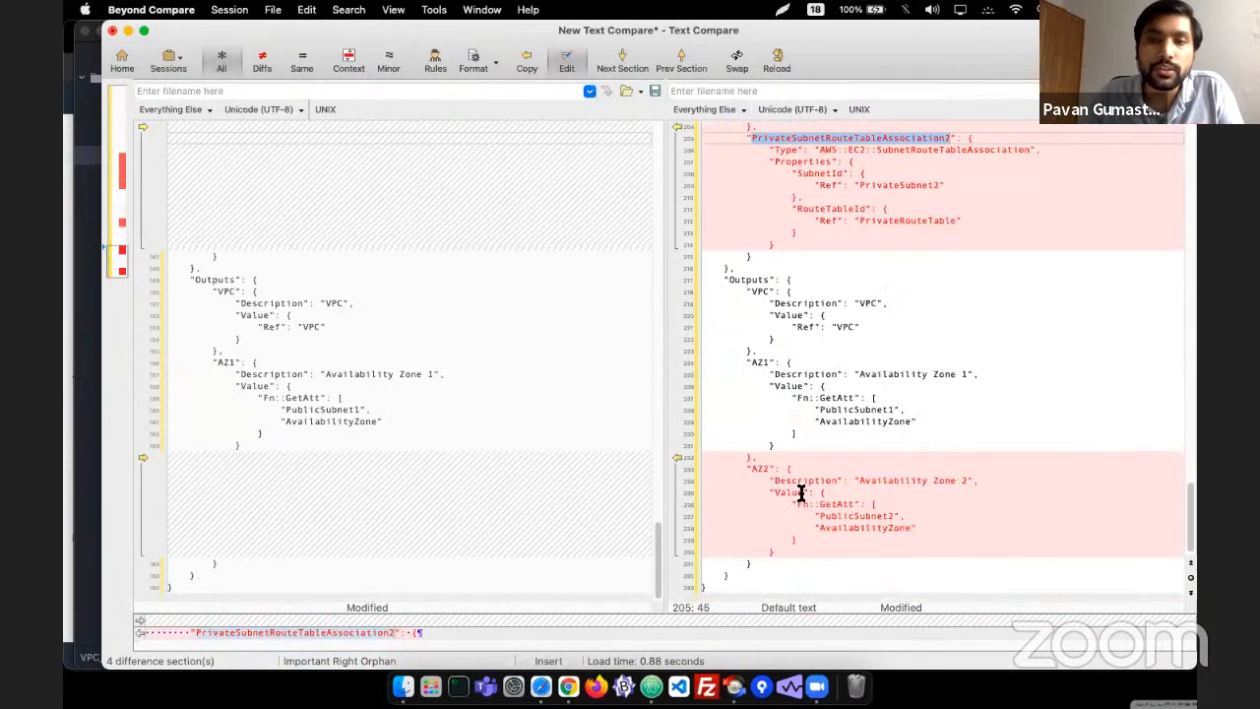
drag(748, 468, 787, 552)
scroll(787, 552, up, 15)
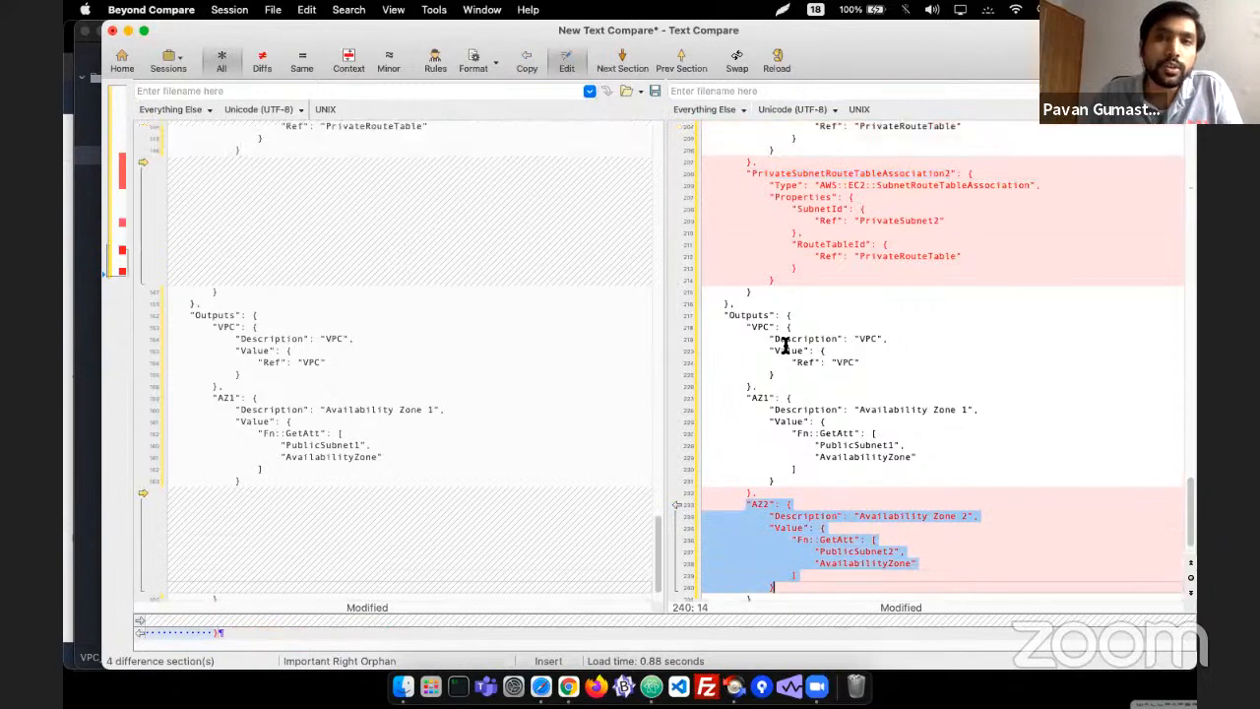
scroll(803, 355, up, 4)
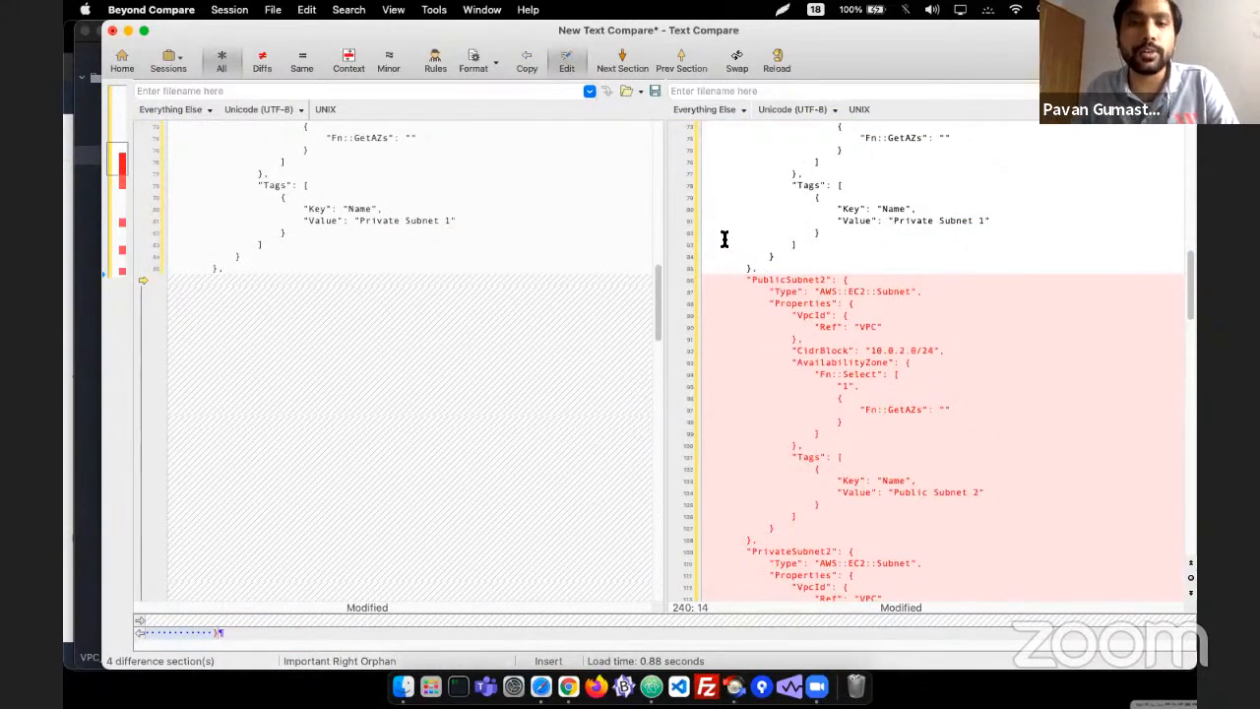
- Switch to the CloudFormation page in Chrome, start updating stack MyStack123 and choose to replace the current template
key(super+Tab)
key(super+Tab)
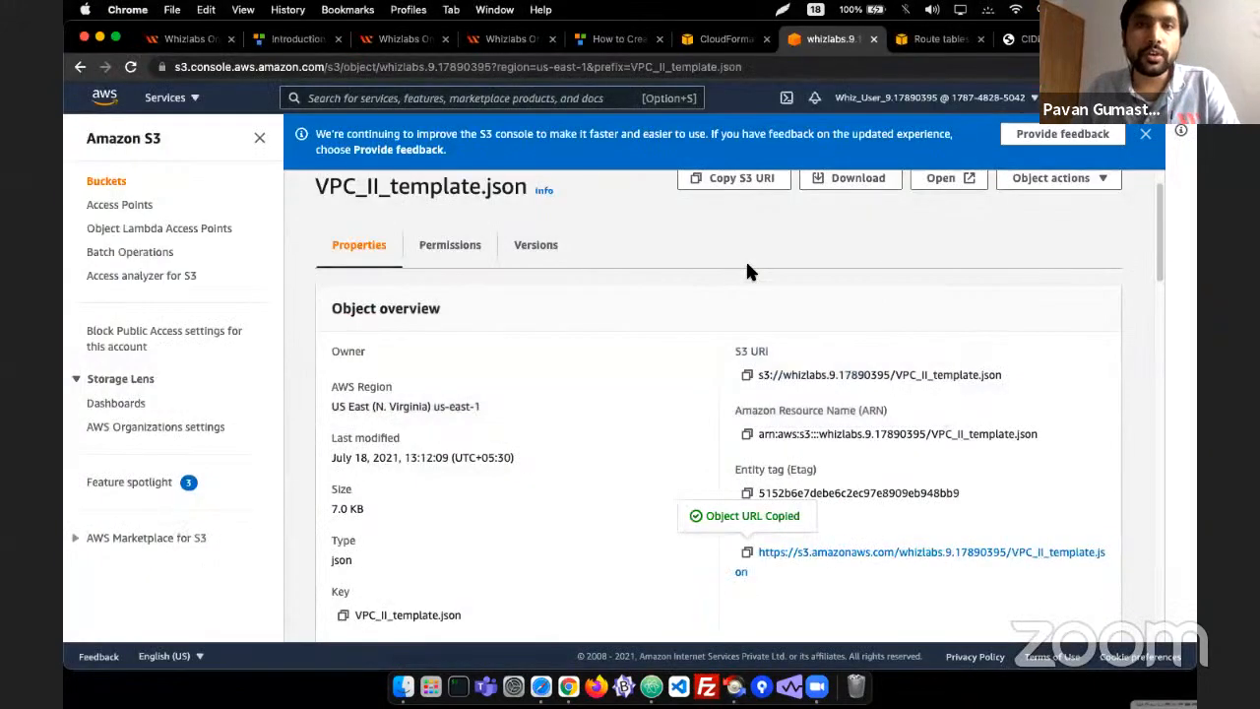
scroll(1083, 187, up, 1)
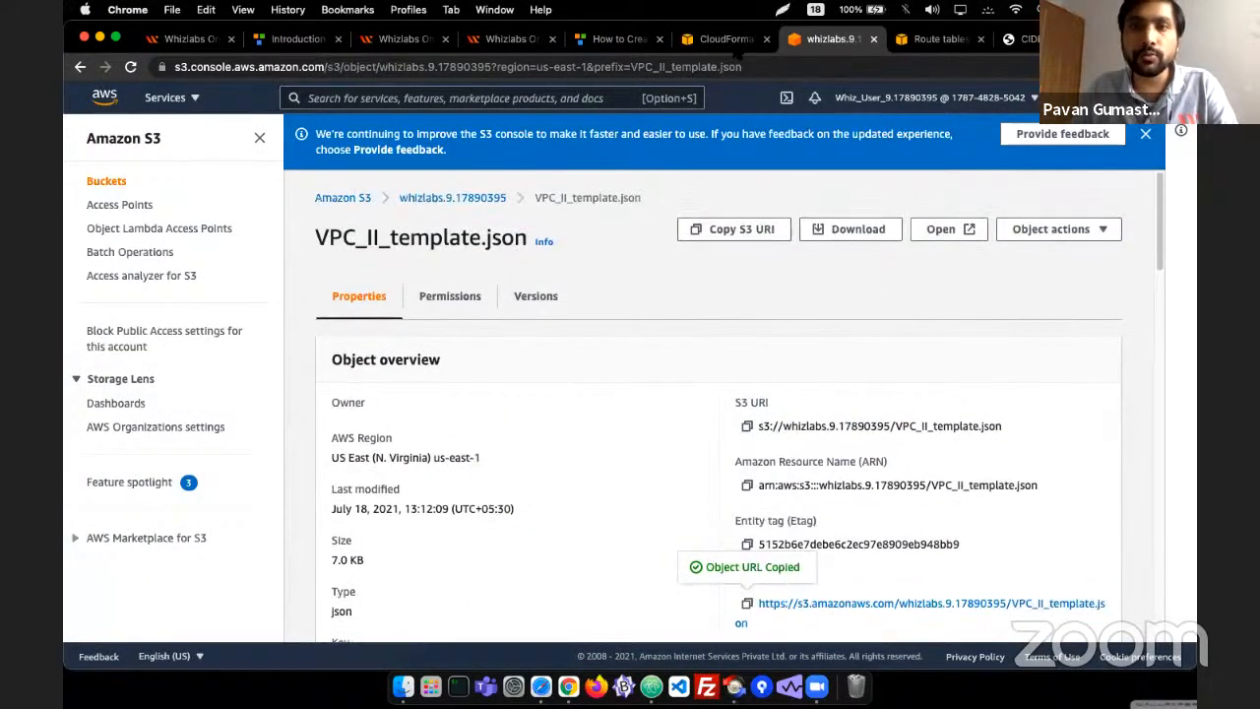
click(1146, 134)
click(728, 40)
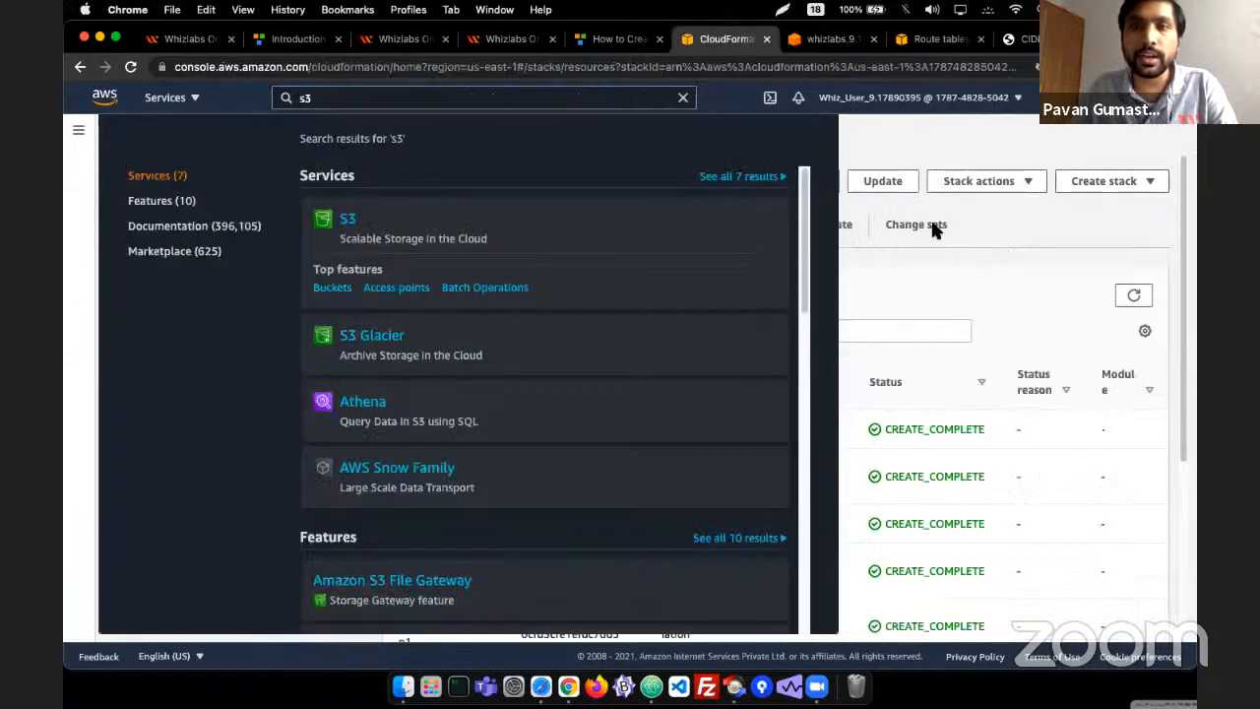
click(879, 187)
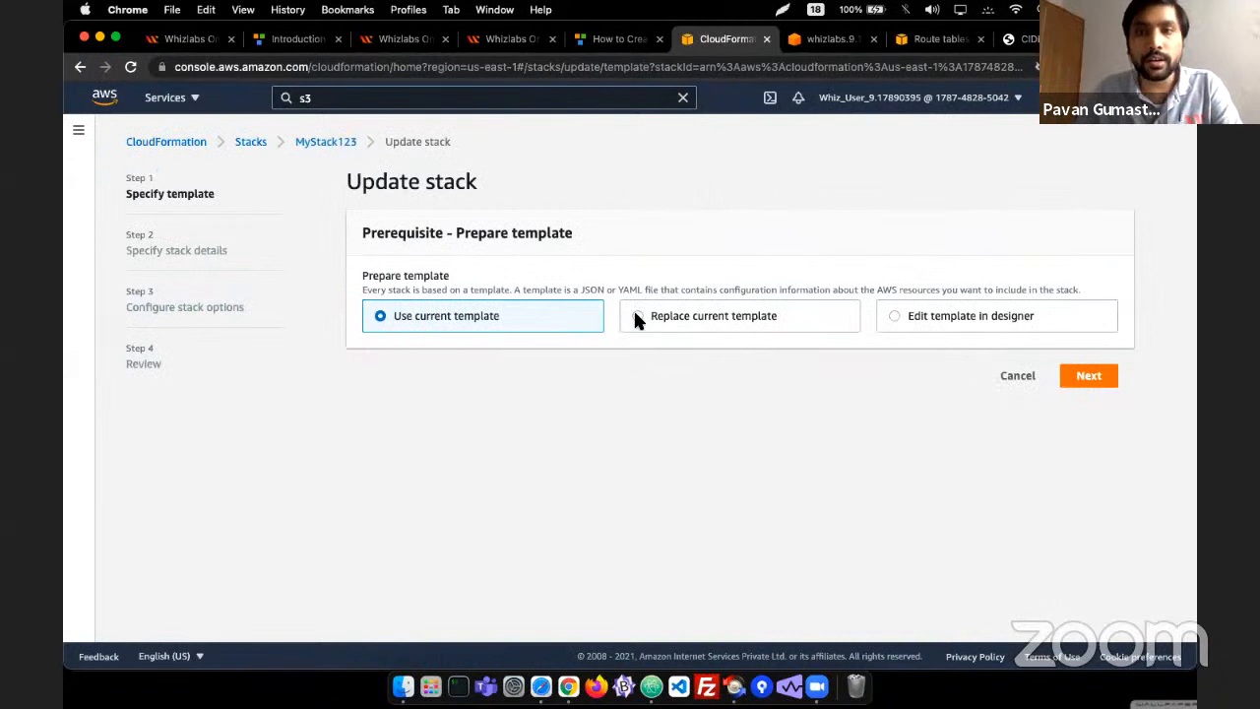
click(637, 316)
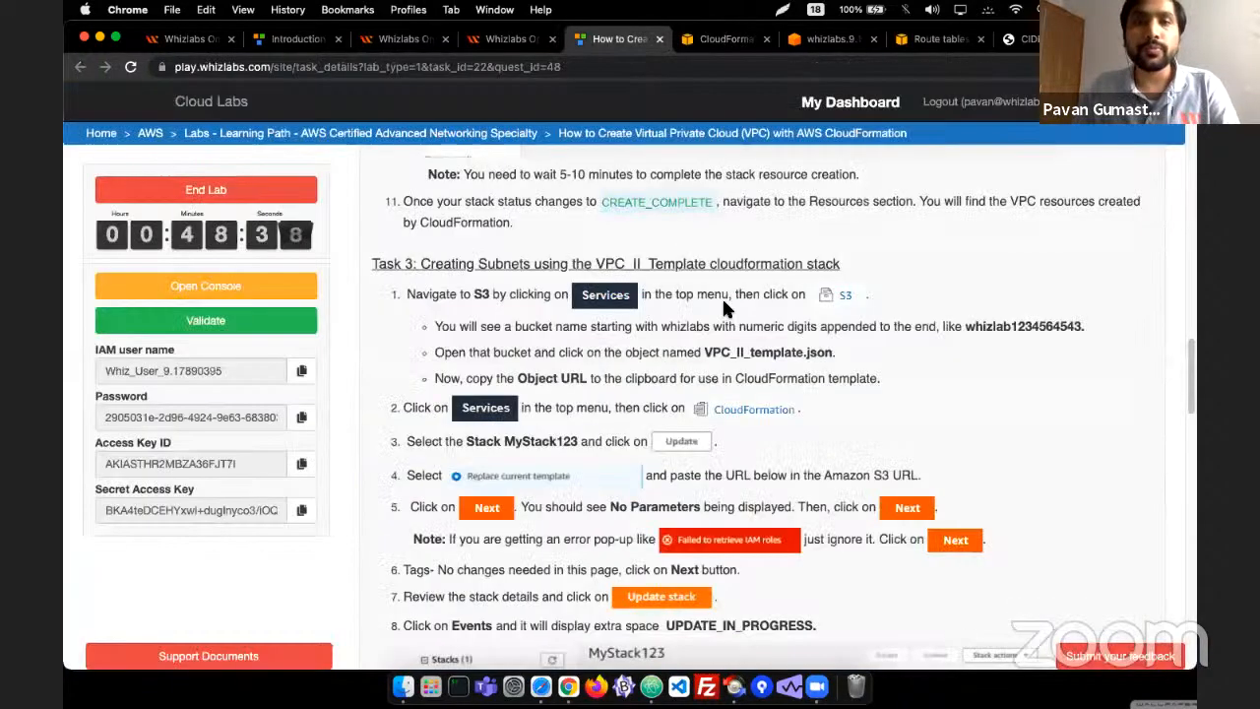
- Review the Task 3 lab instructions on updating the stack with the VPC_II template, through to the Task 4 validation test
click(613, 41)
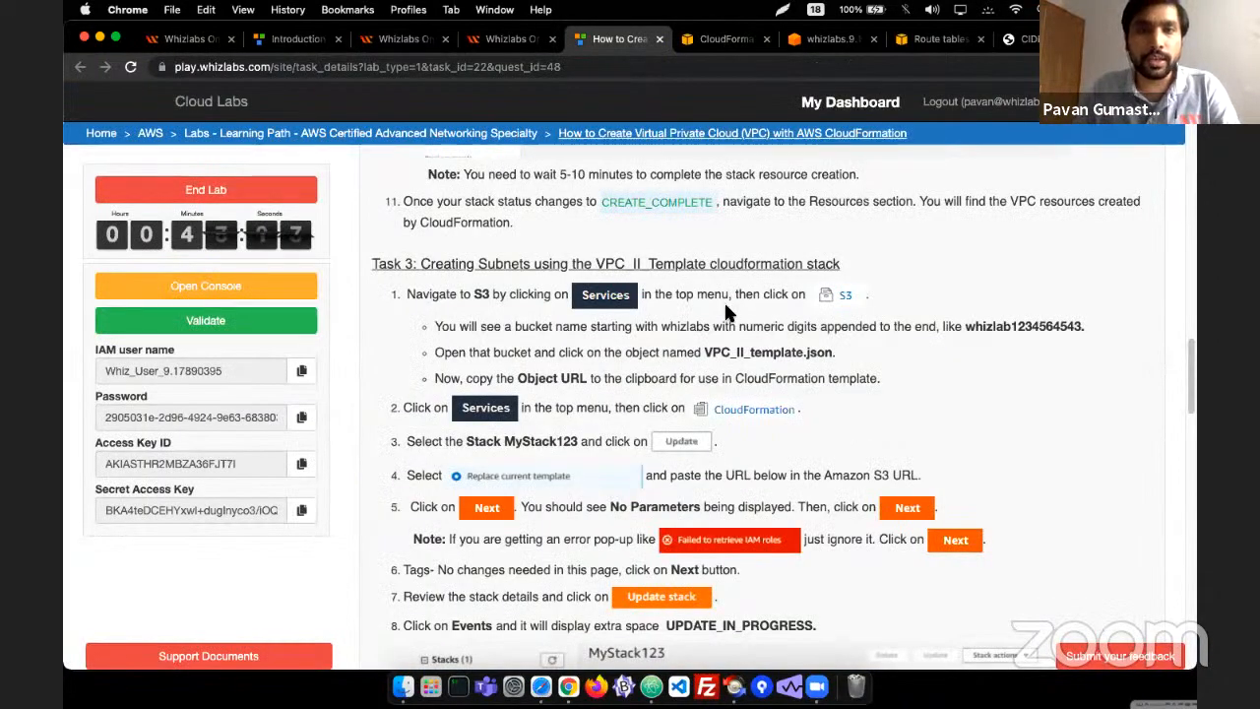
scroll(726, 310, down, 5)
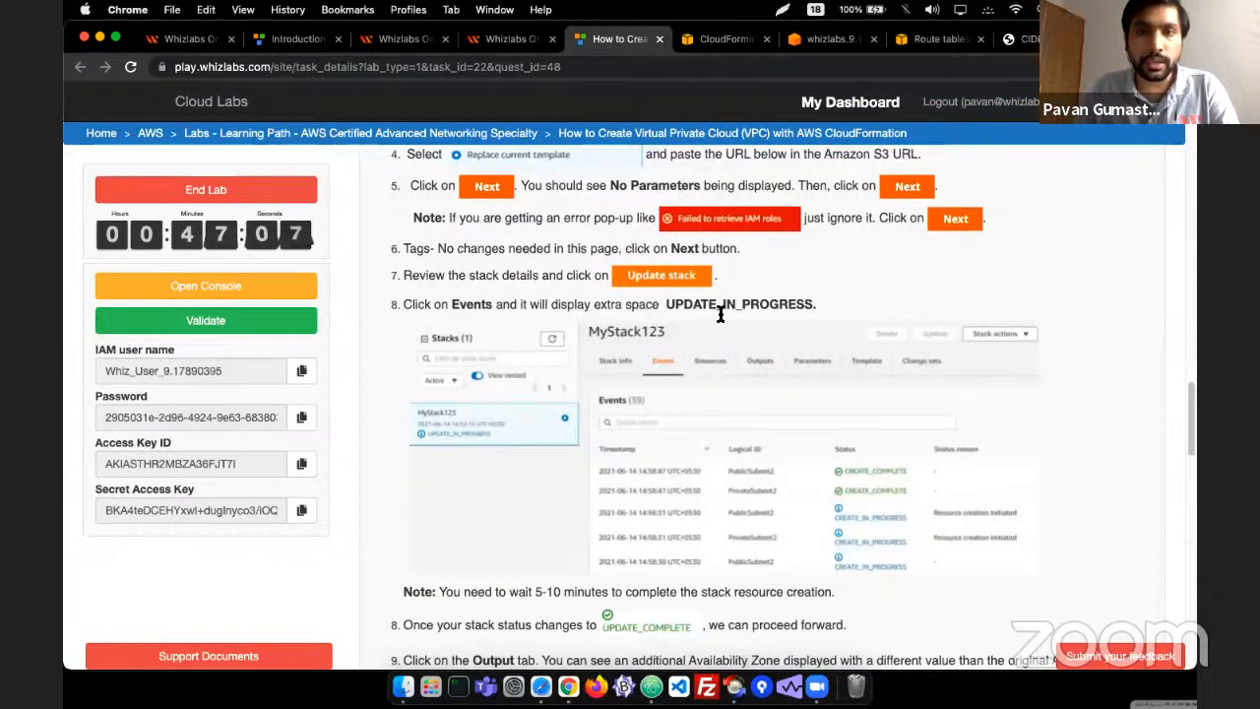
scroll(808, 320, down, 1)
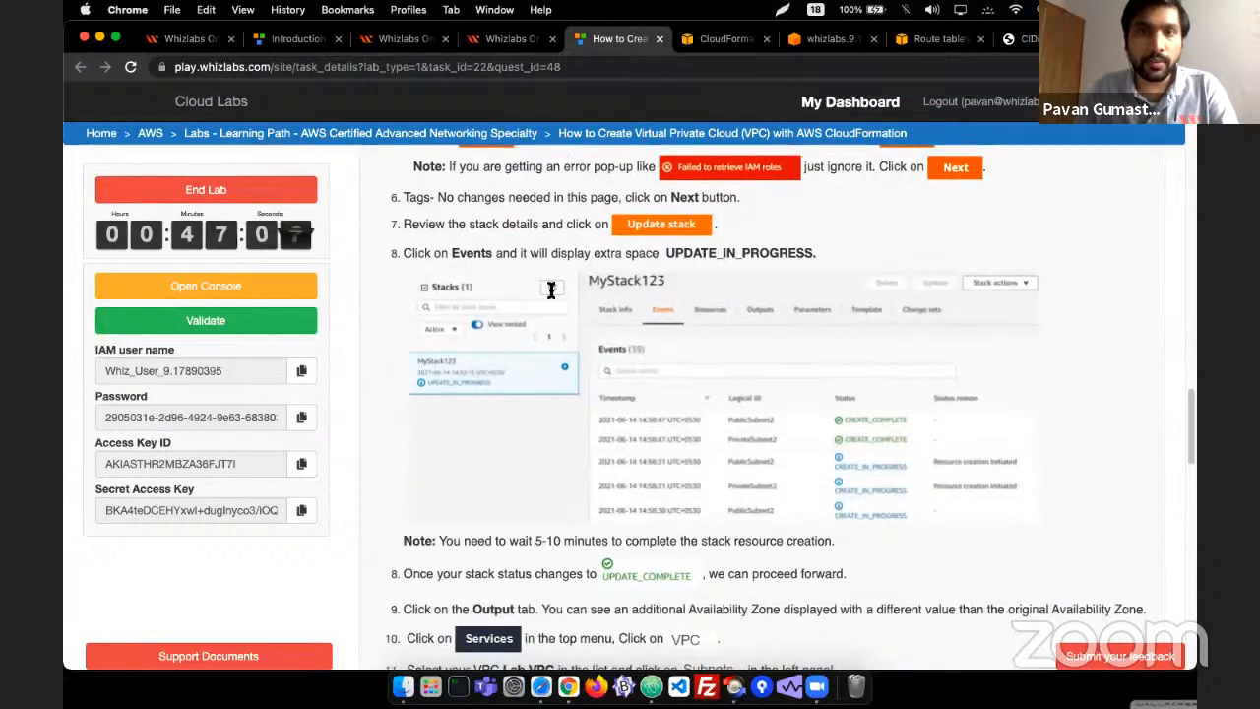
scroll(758, 344, down, 1)
scroll(785, 342, down, 5)
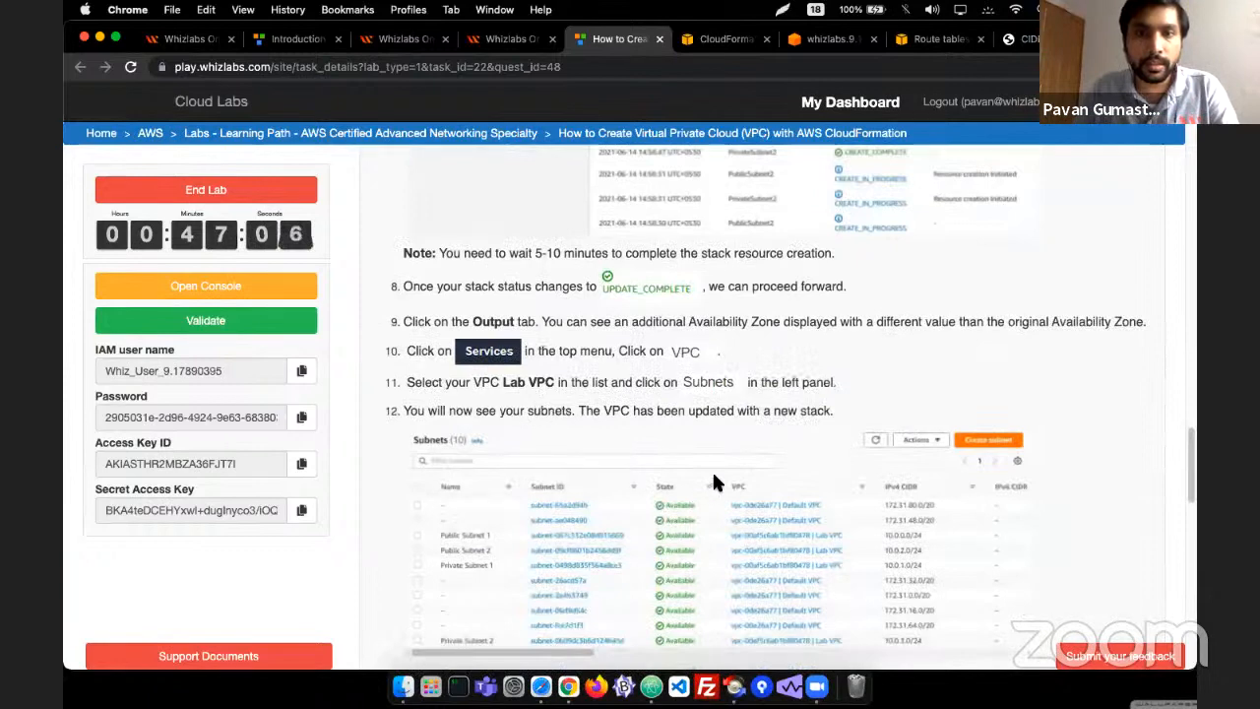
scroll(652, 467, down, 5)
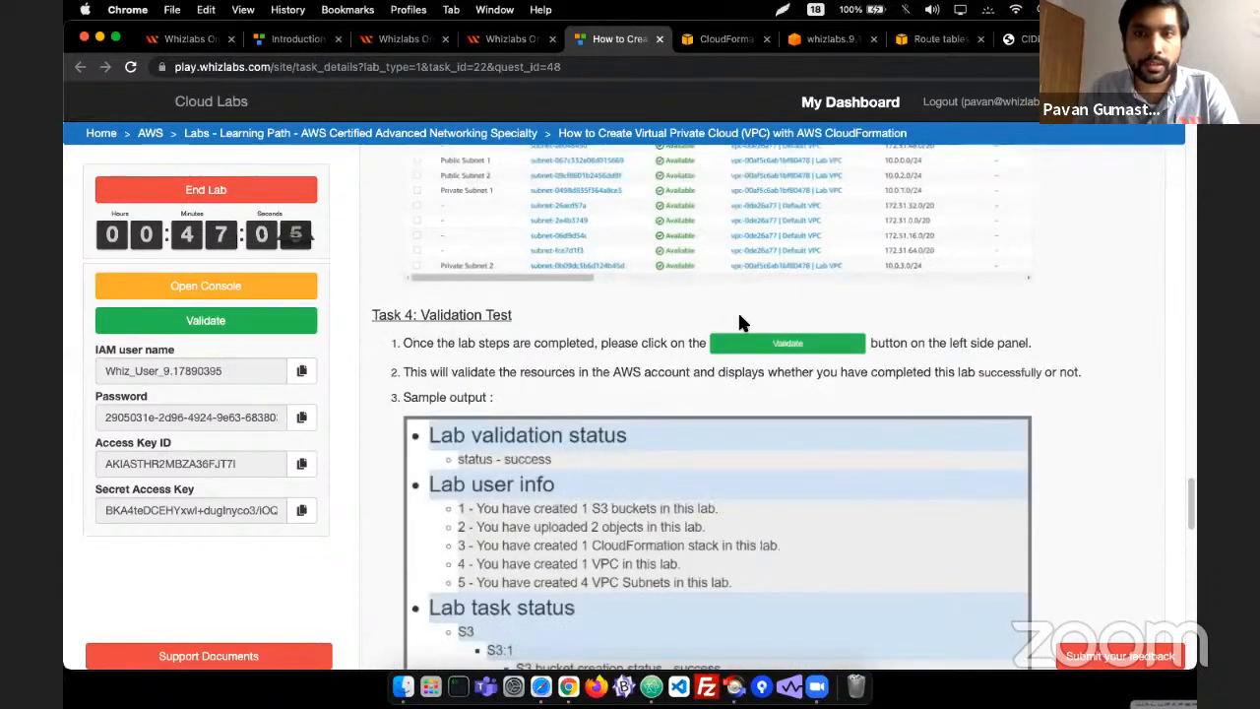
scroll(780, 268, up, 15)
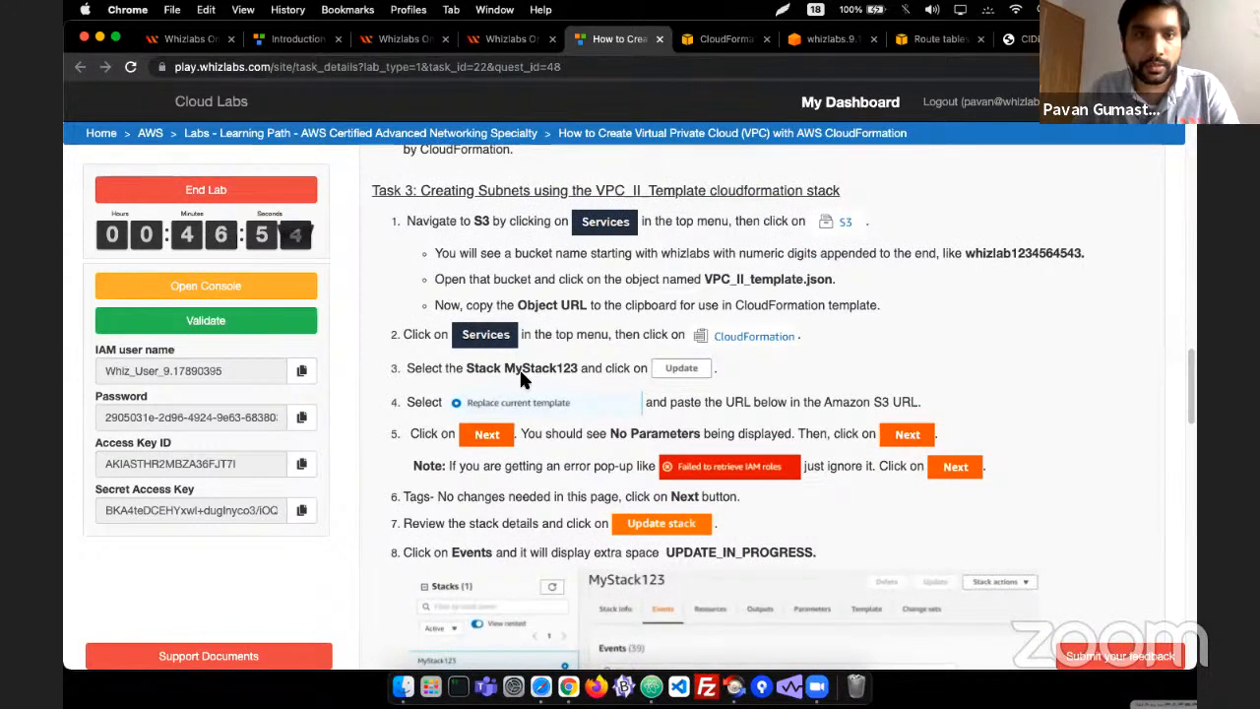
scroll(526, 360, down, 1)
scroll(545, 379, down, 1)
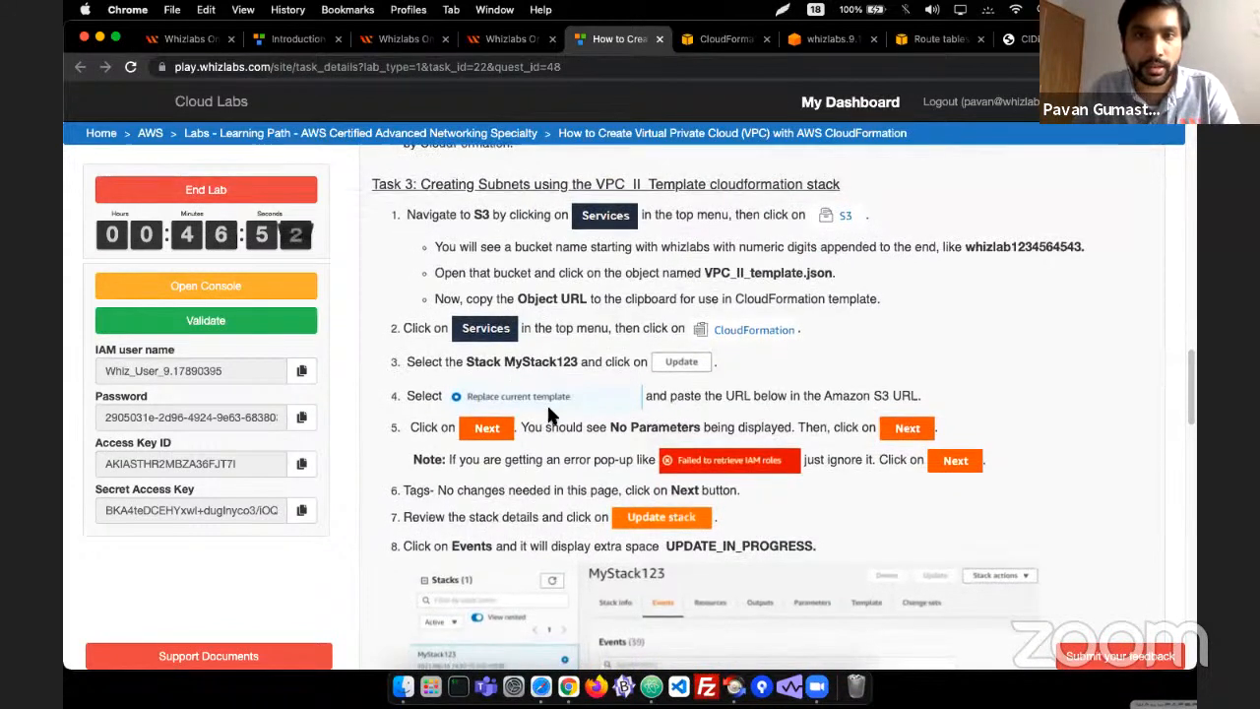
scroll(473, 395, down, 1)
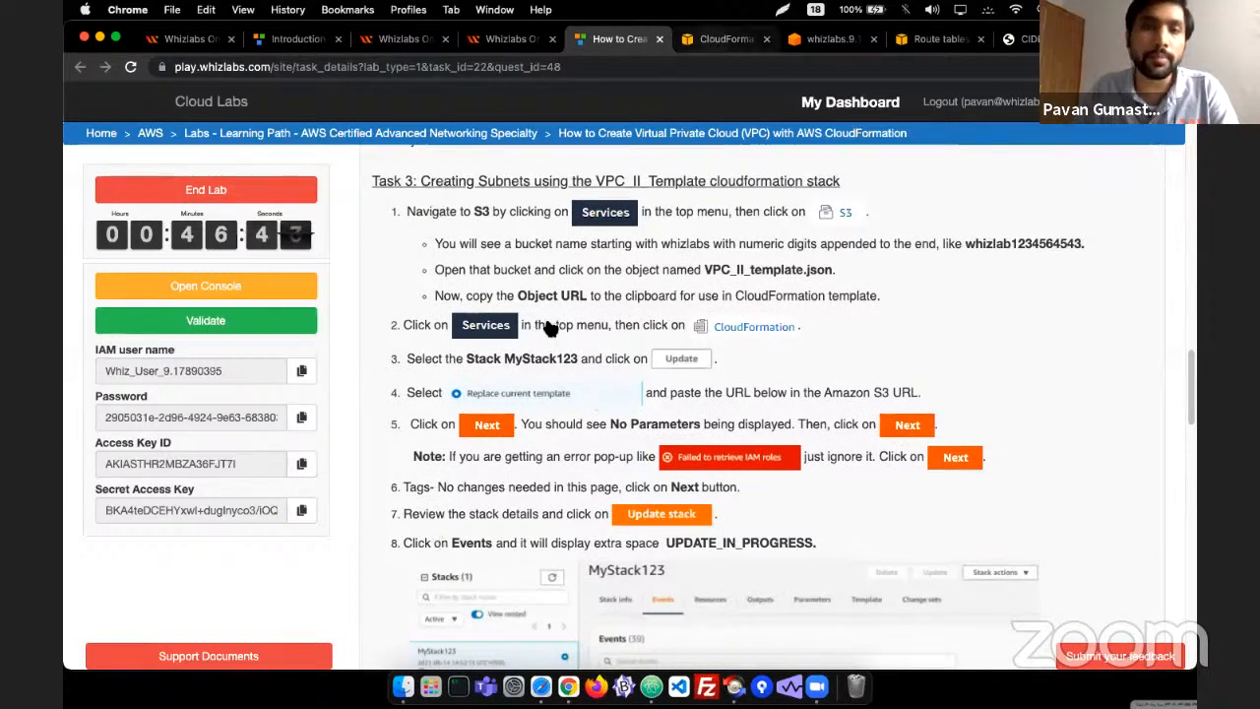
- Switch to Atom and copy the VPC_II_template.json object URL from line 18 of Notes.txt
key(ctrl+Tab)
click(404, 57)
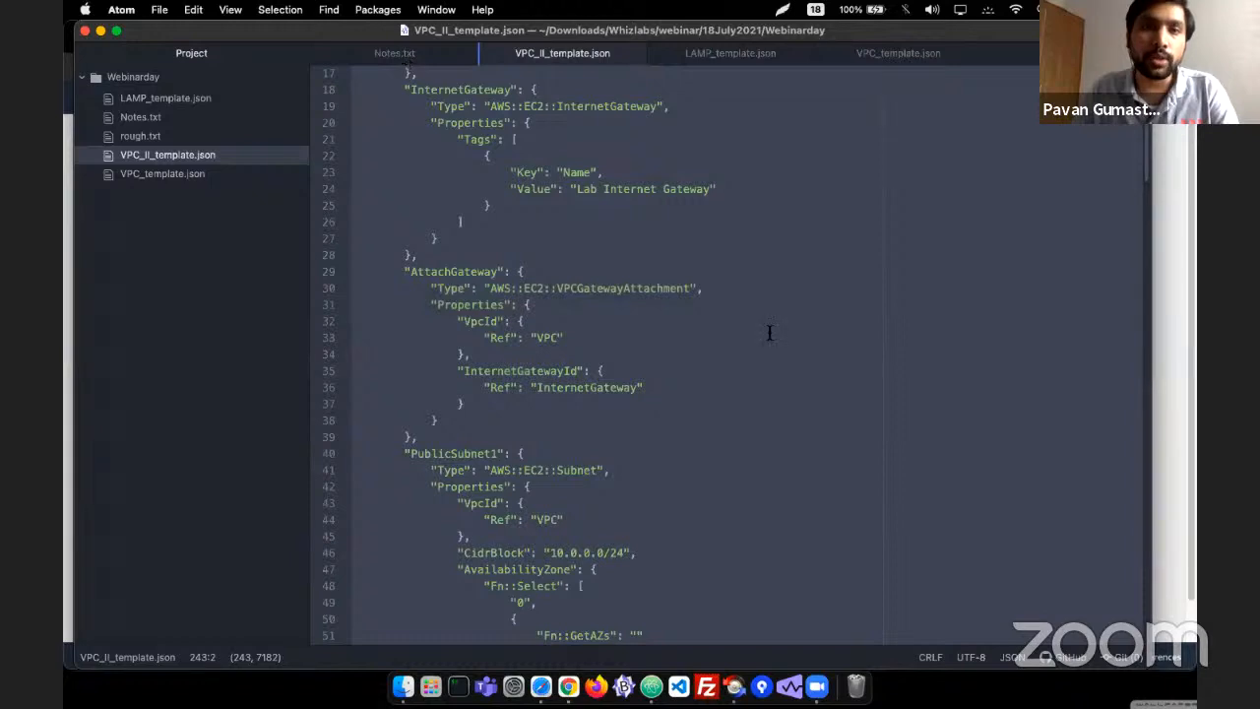
drag(793, 356, 335, 360)
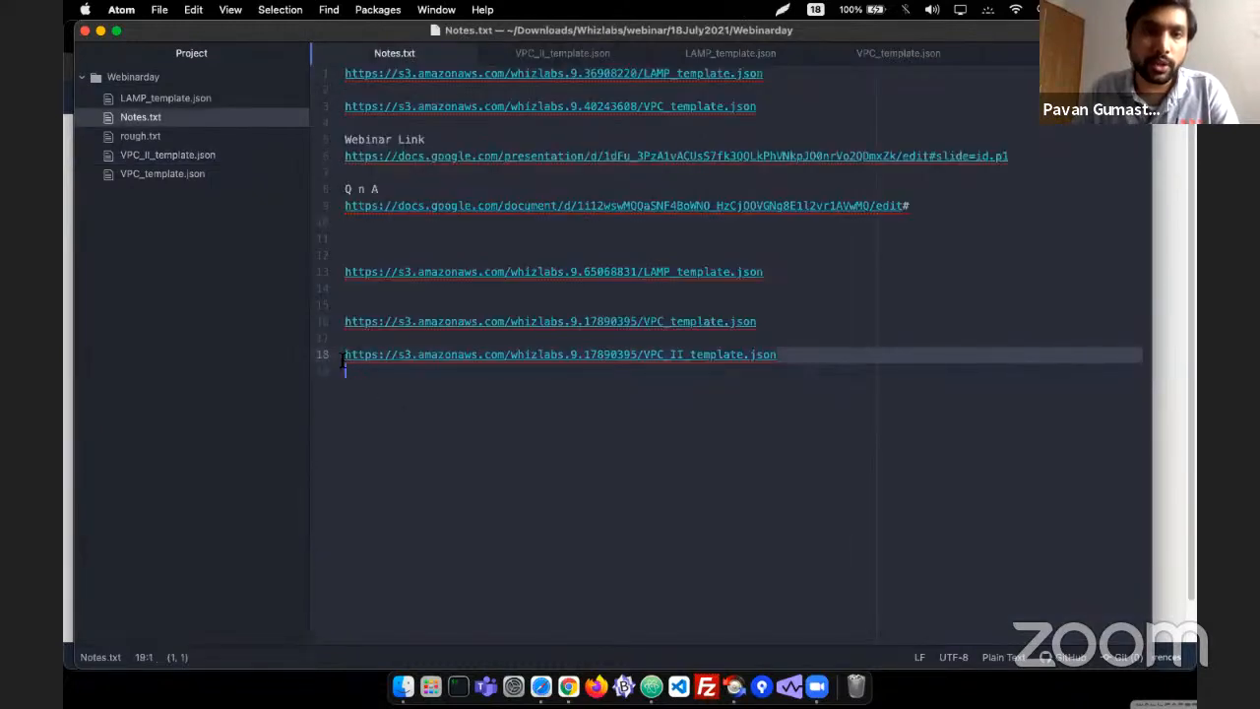
key(super+c)
- Switch back to the stack update in Chrome, enter the copied VPC_II_template.json URL as the Amazon S3 URL and continue the wizard
key(super+Tab)
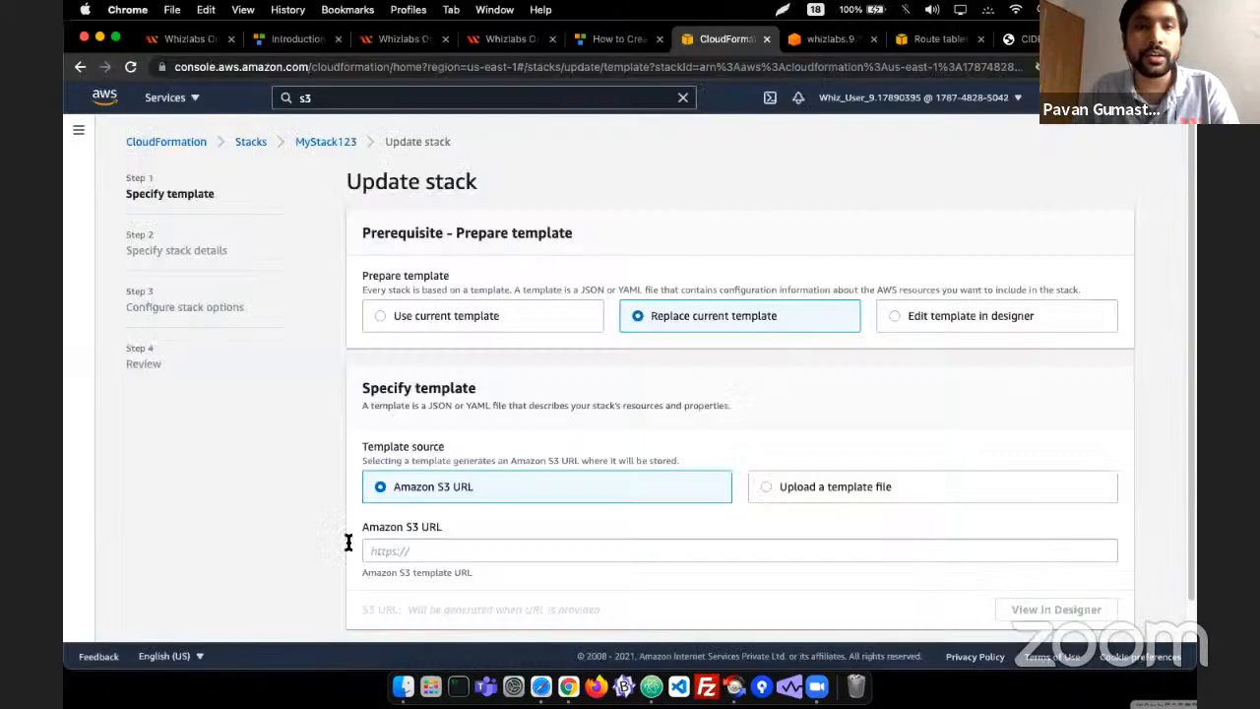
click(355, 550)
key(super+v)
scroll(1073, 609, down, 1)
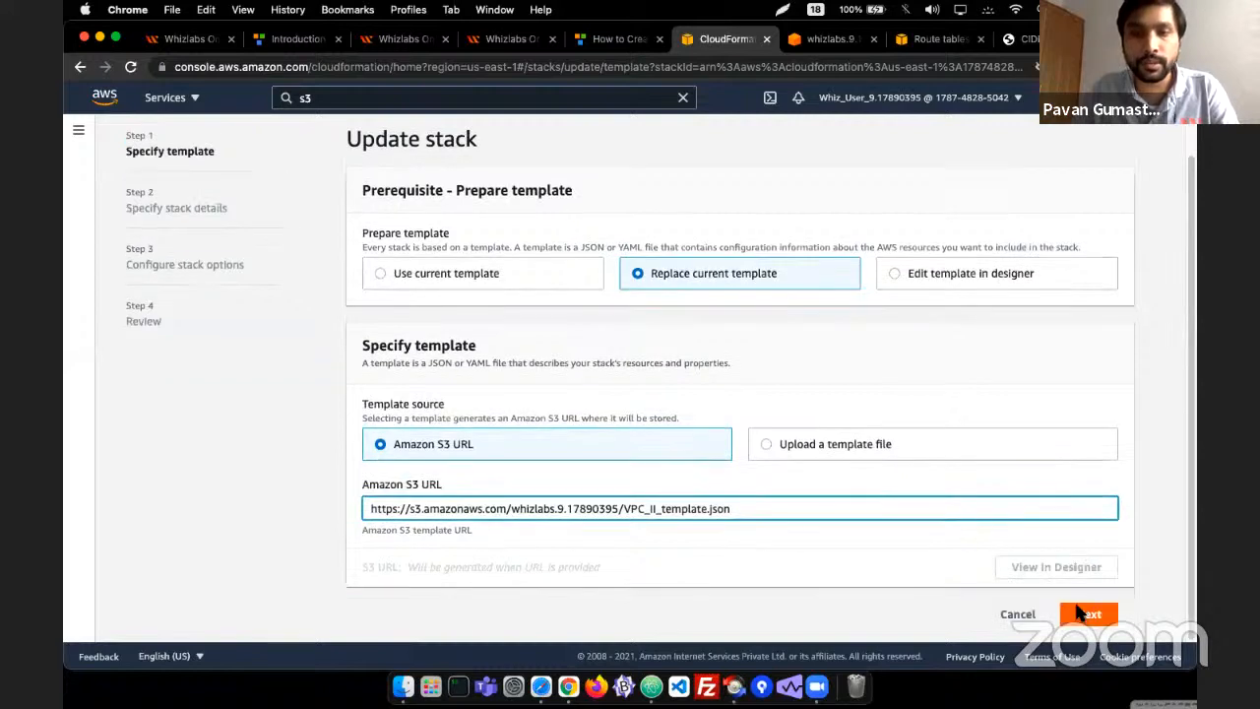
click(1081, 612)
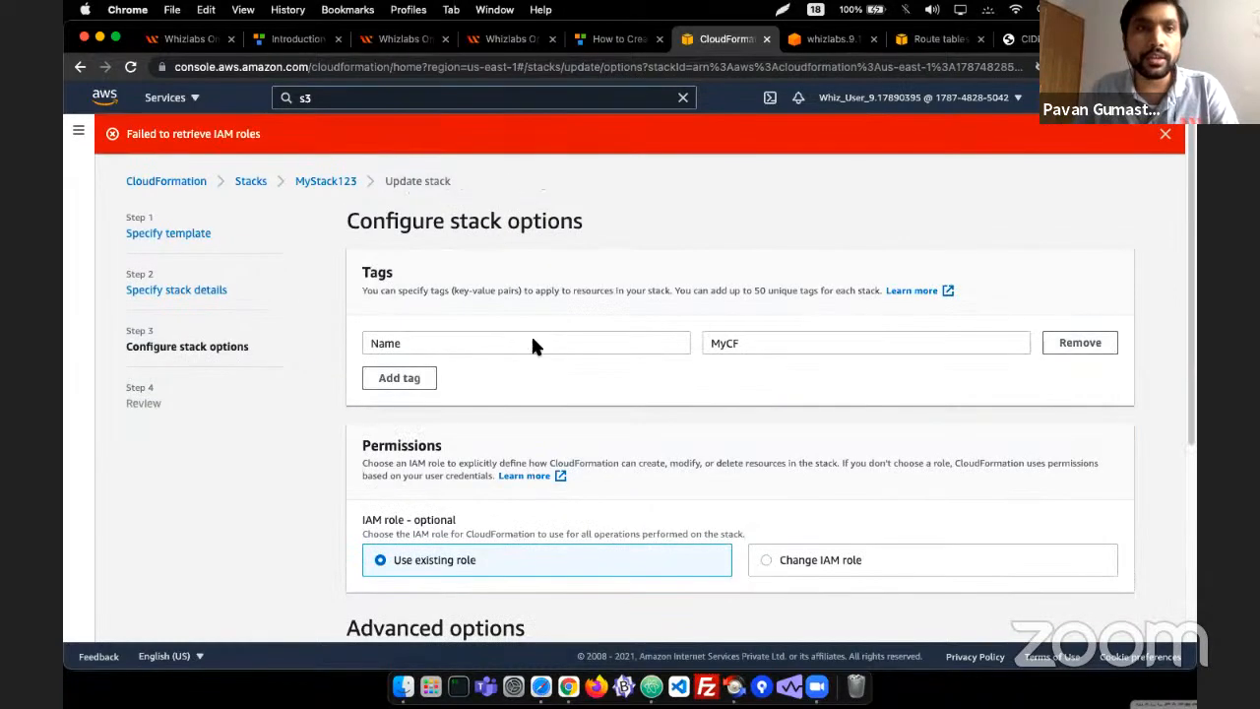
- Keep the stack options unchanged, continue to the review page and submit the update of stack MyStack123
scroll(259, 191, down, 1)
scroll(521, 321, down, 2)
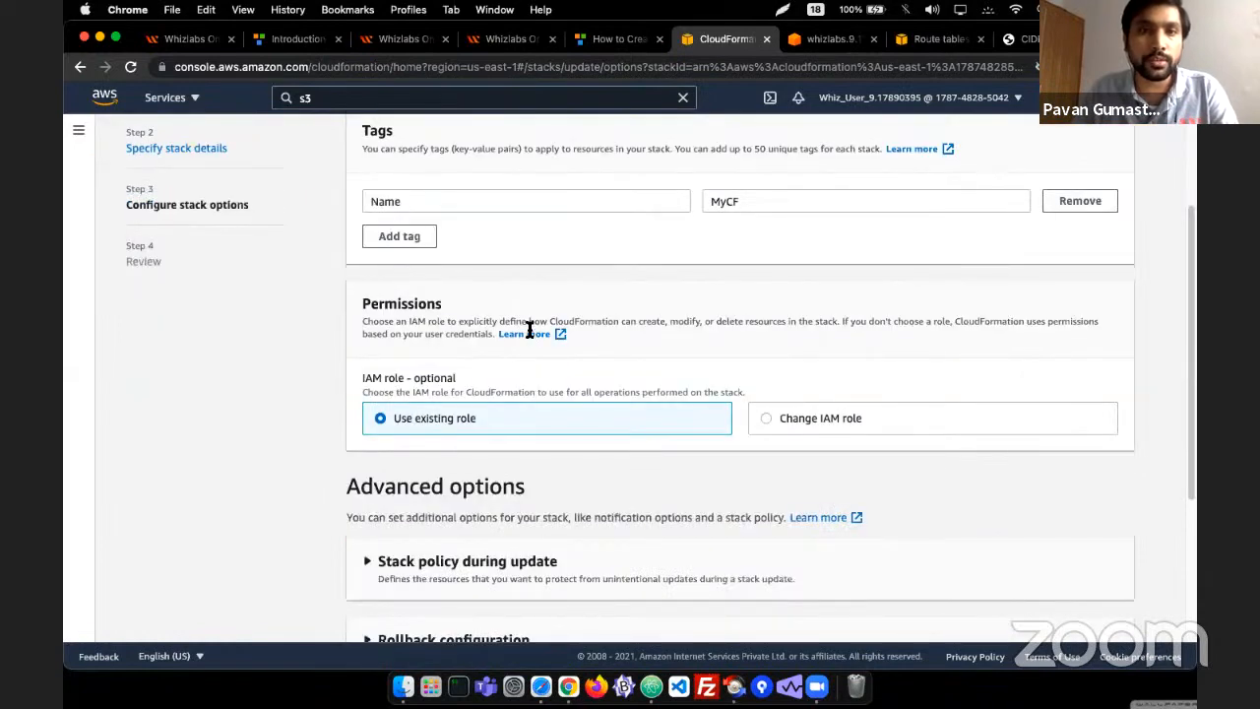
scroll(900, 478, up, 3)
scroll(901, 478, down, 5)
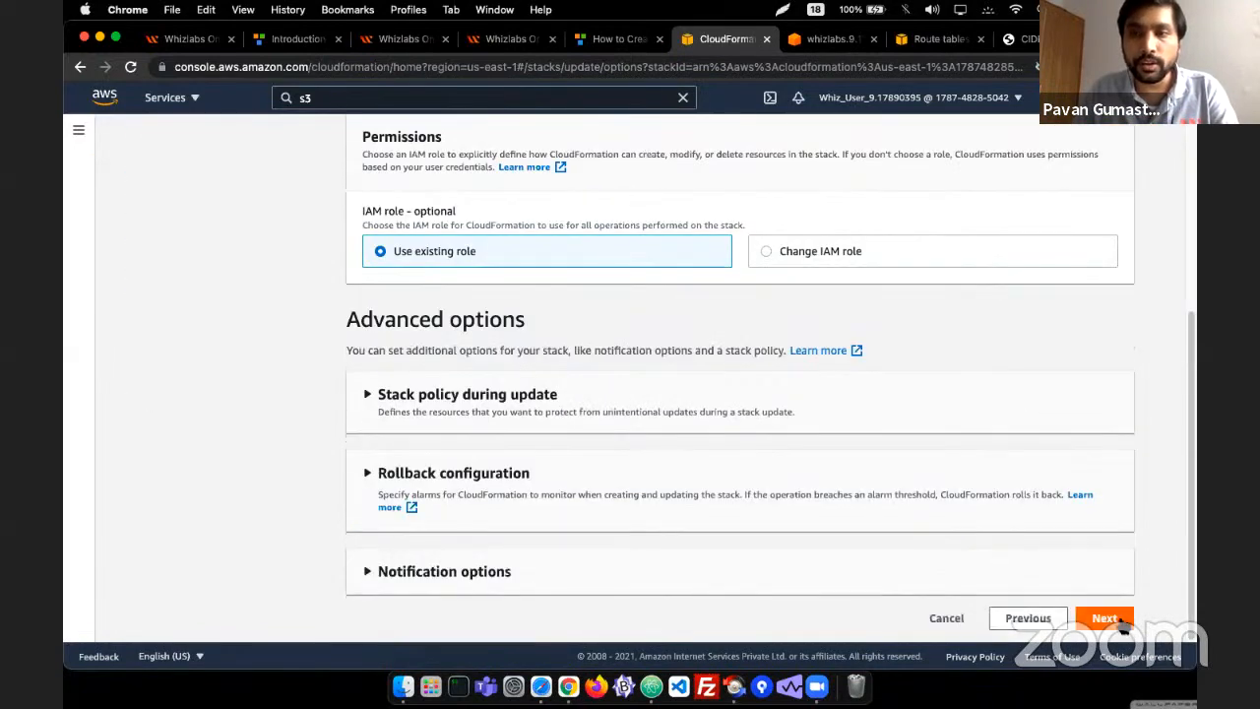
click(1105, 617)
scroll(869, 479, down, 15)
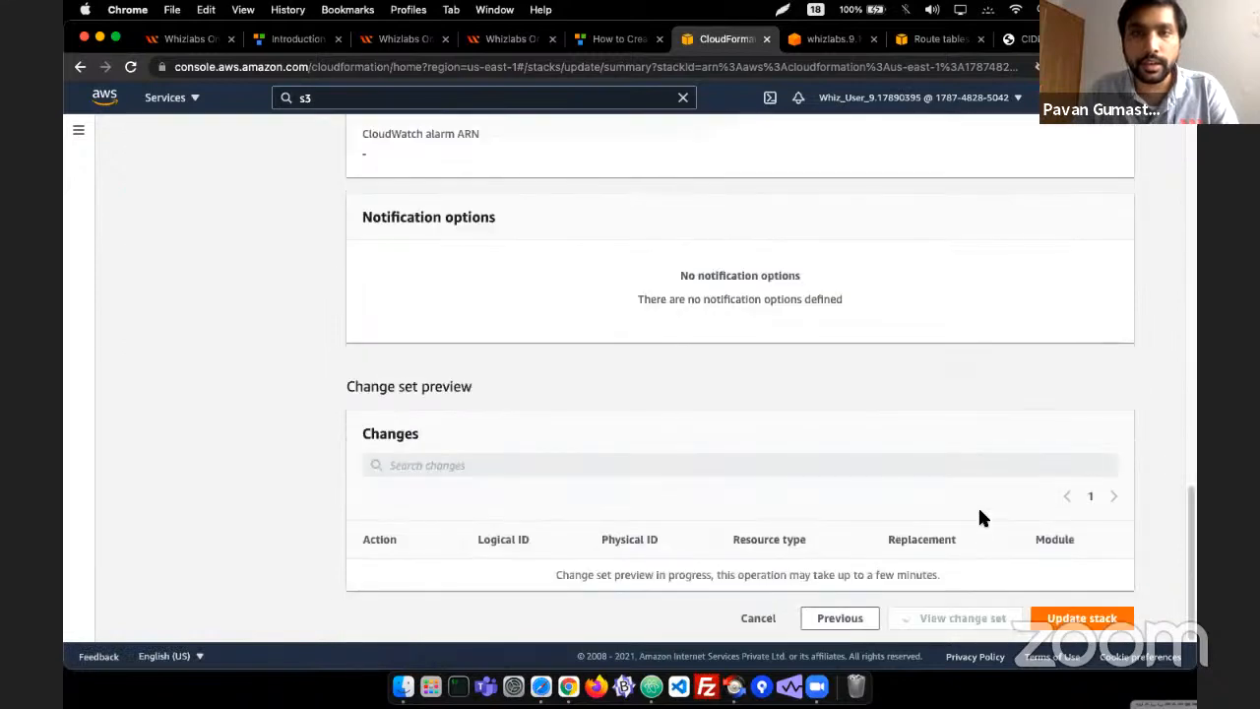
scroll(895, 473, up, 7)
scroll(1113, 560, down, 7)
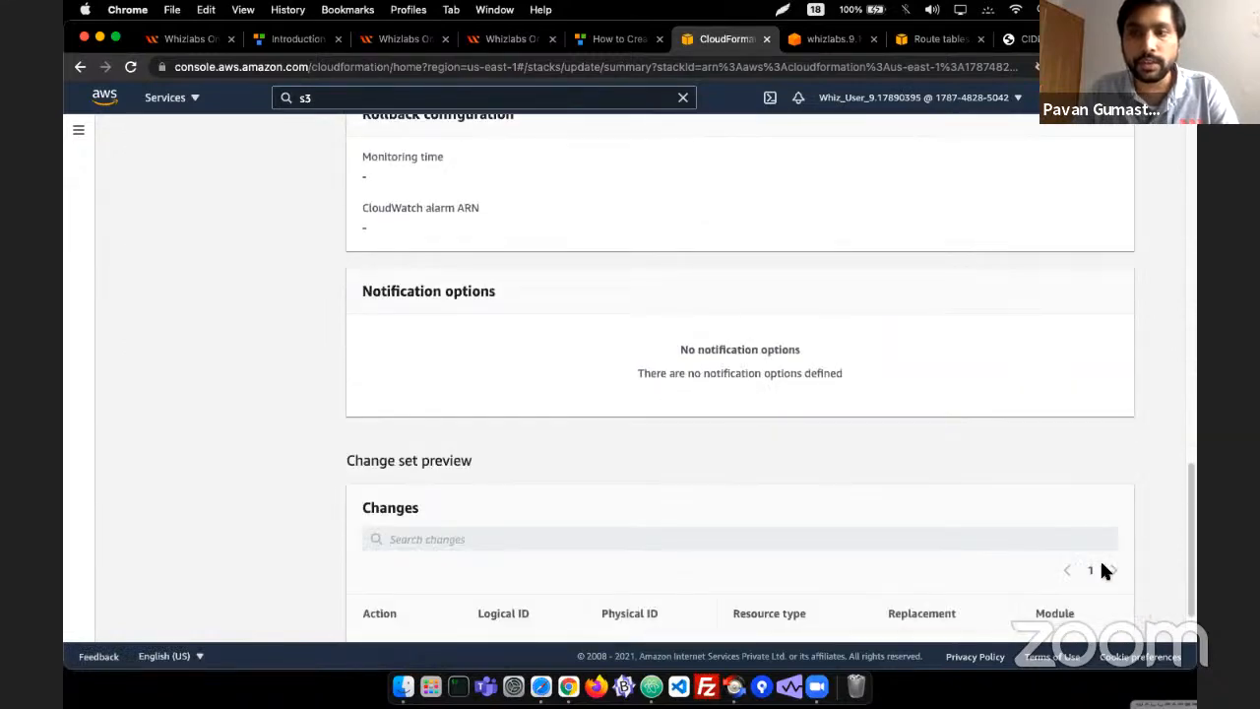
click(1101, 616)
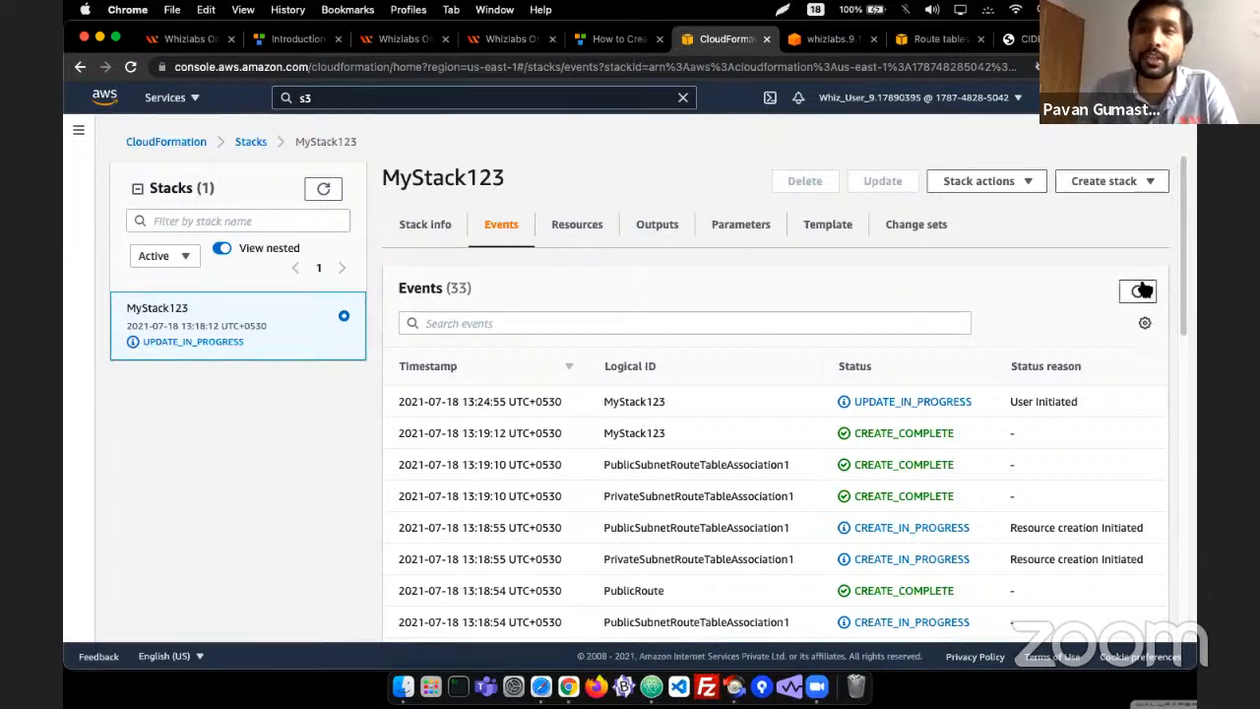
- Switch to Beyond Compare by way of Atom and examine the second public and private subnet blocks added in the VPC_II template
key(super+Tab)
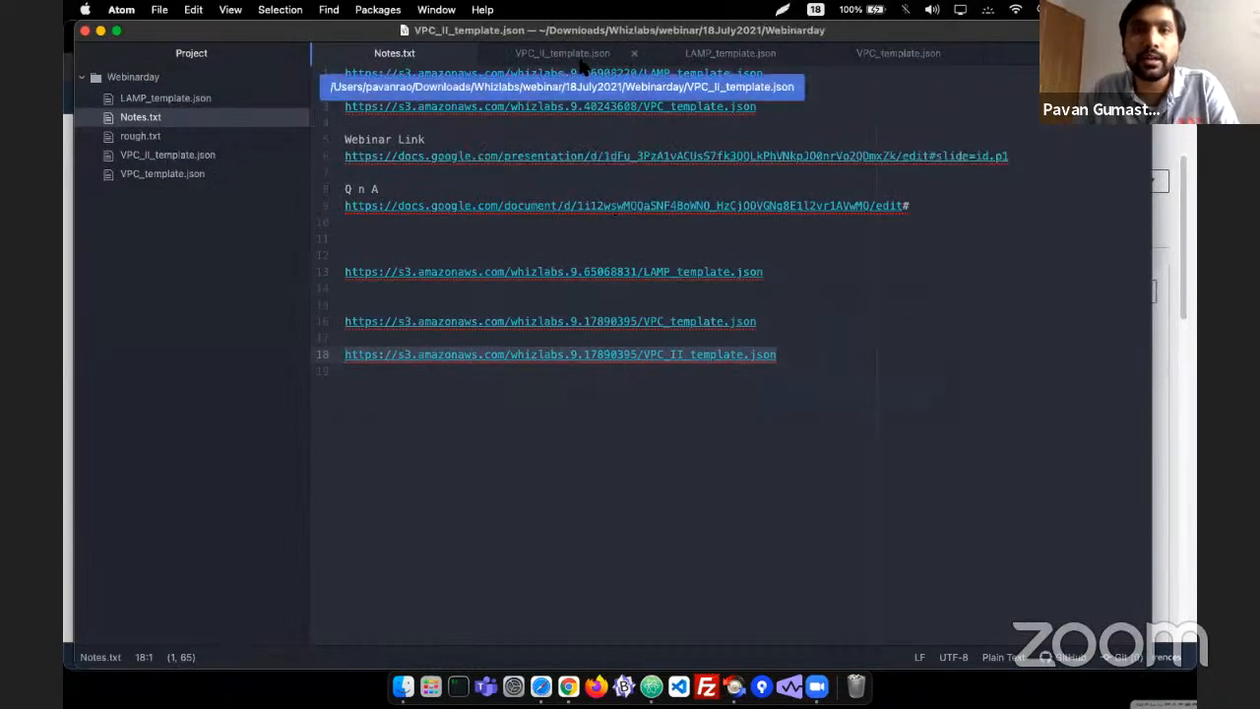
click(581, 59)
key(super+Tab)
key(super+Tab)
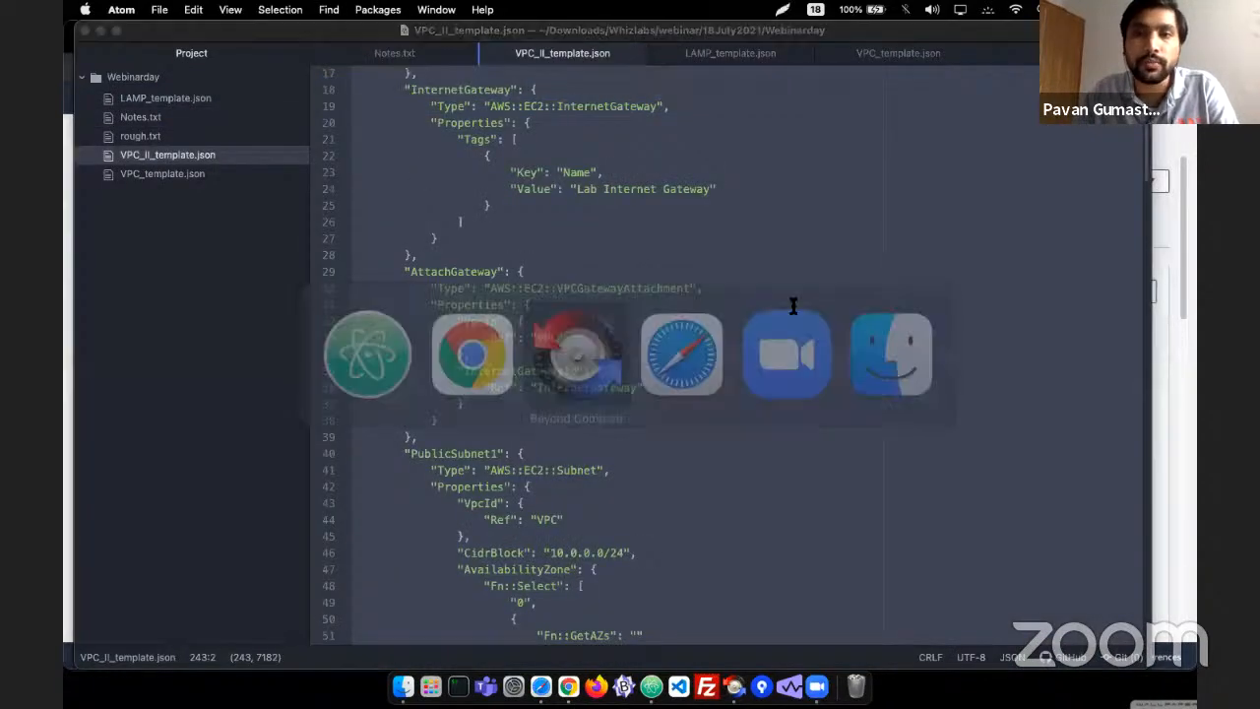
scroll(785, 332, down, 3)
scroll(785, 332, down, 3)
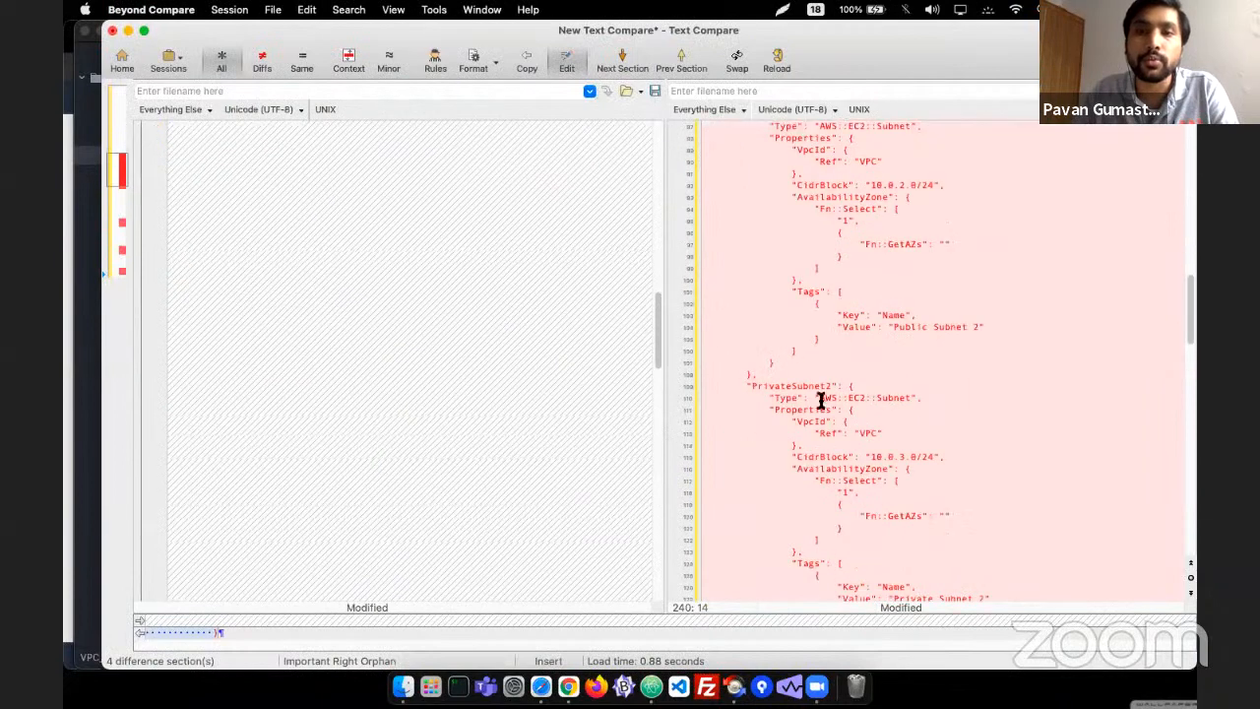
scroll(810, 406, down, 3)
scroll(805, 394, down, 10)
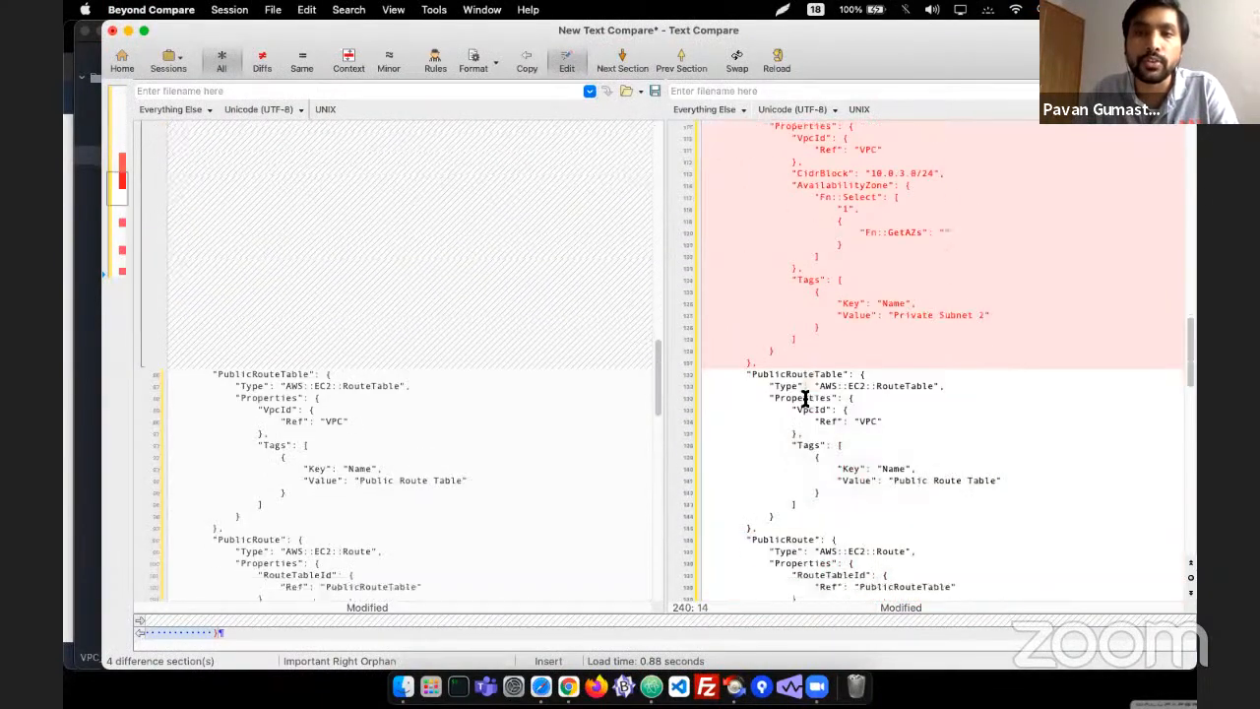
- Switch back to Chrome and refresh the MyStack123 events repeatedly to follow the update's progress
key(super+Tab)
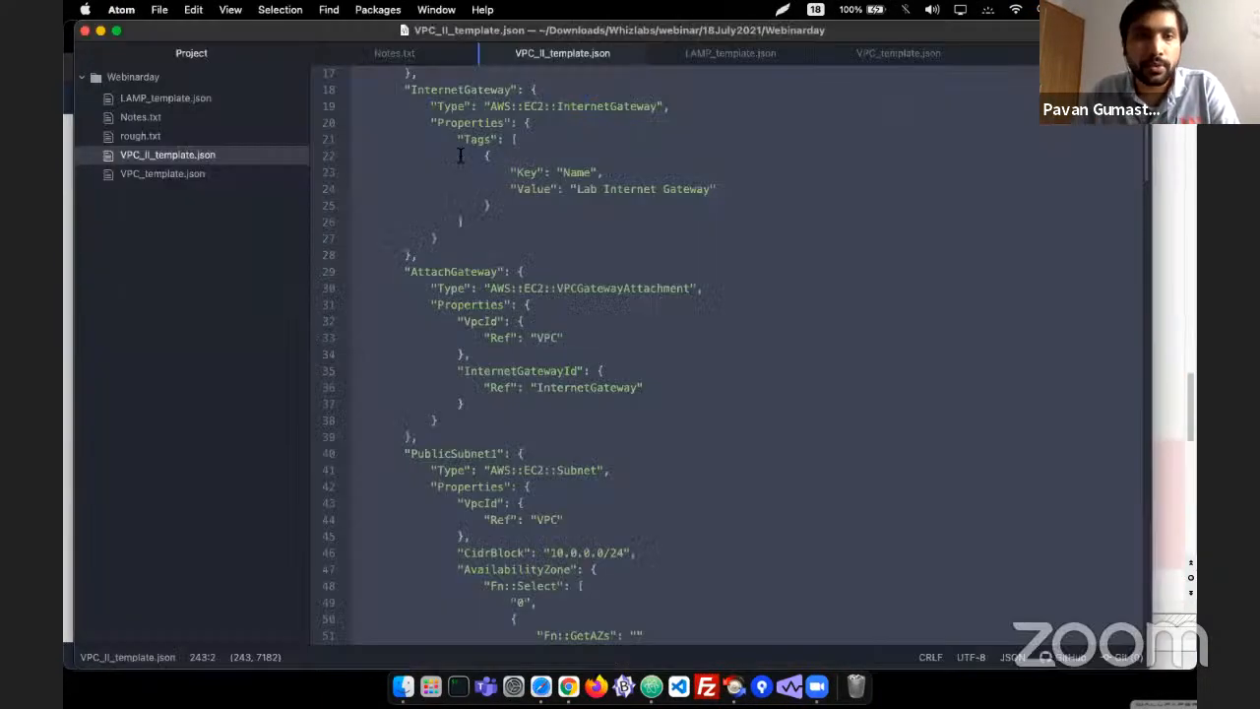
key(super+Tab)
key(super+Tab)
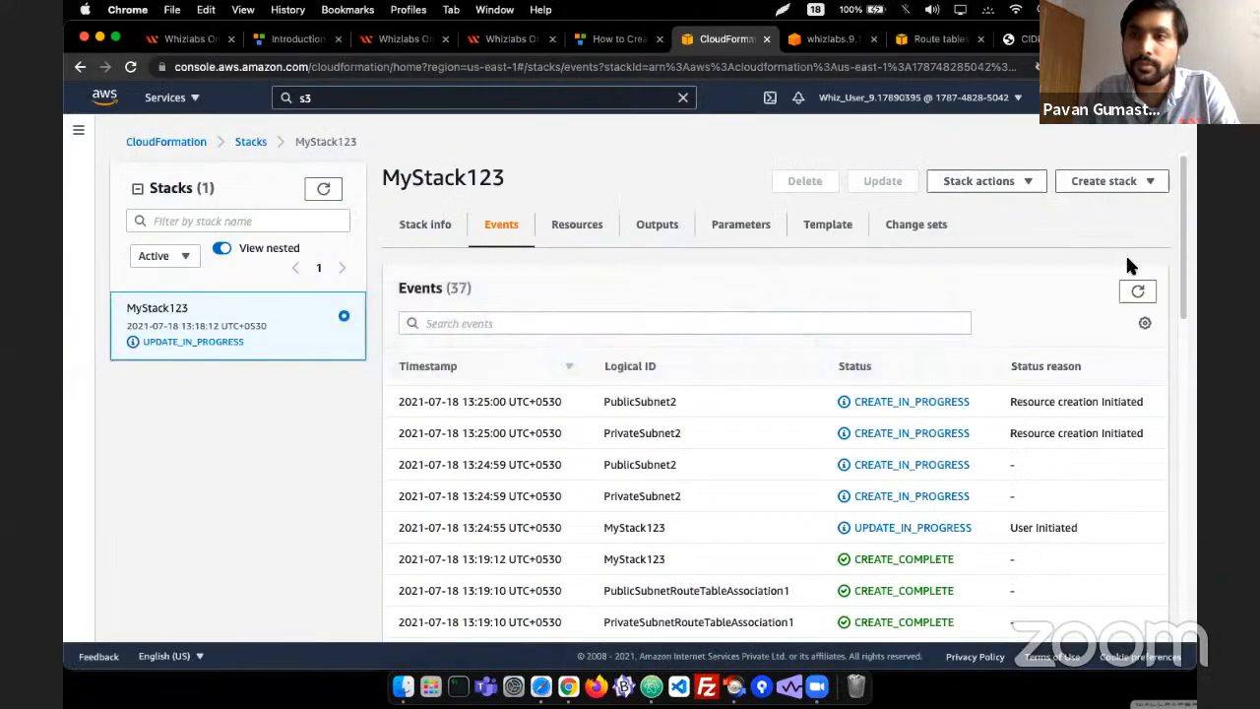
click(1133, 286)
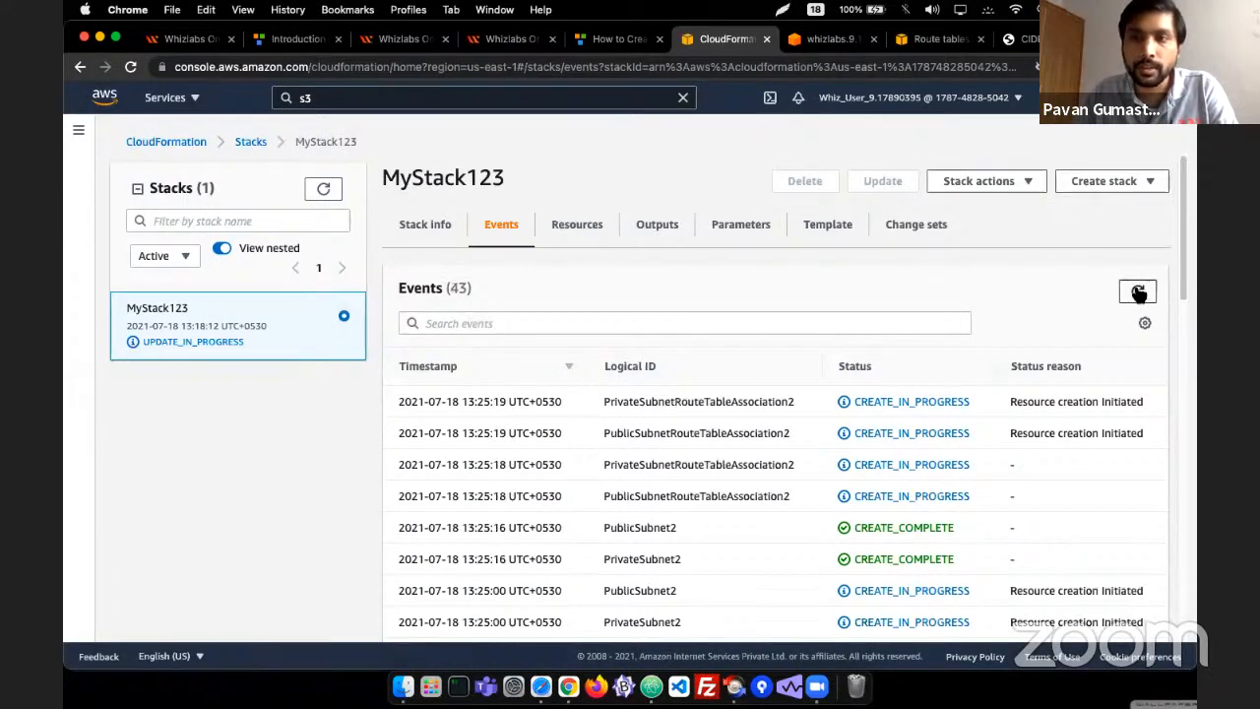
click(1138, 293)
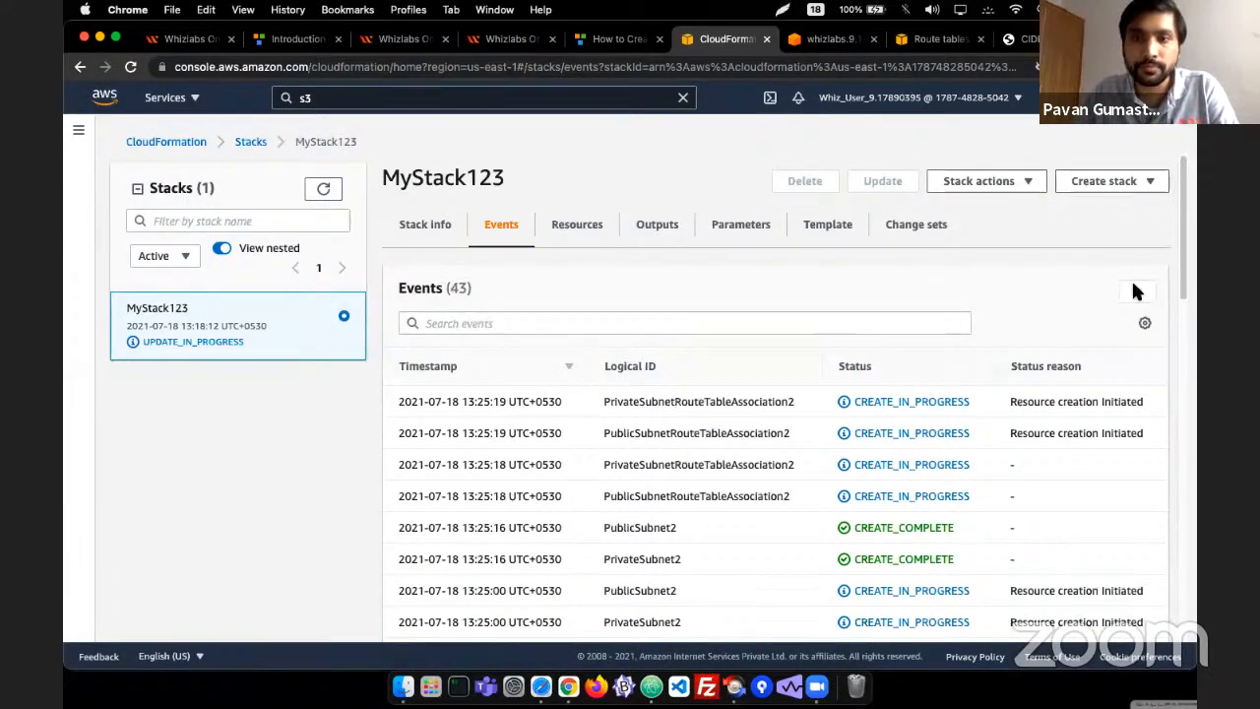
click(1137, 293)
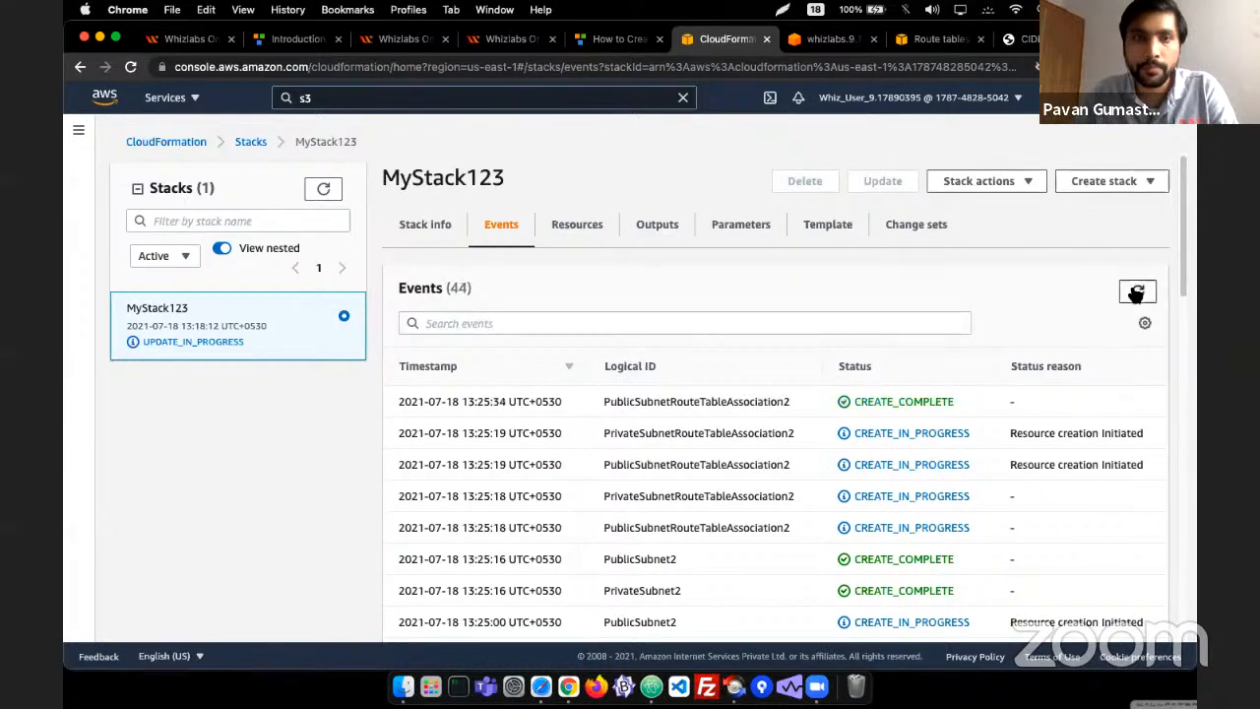
click(1134, 292)
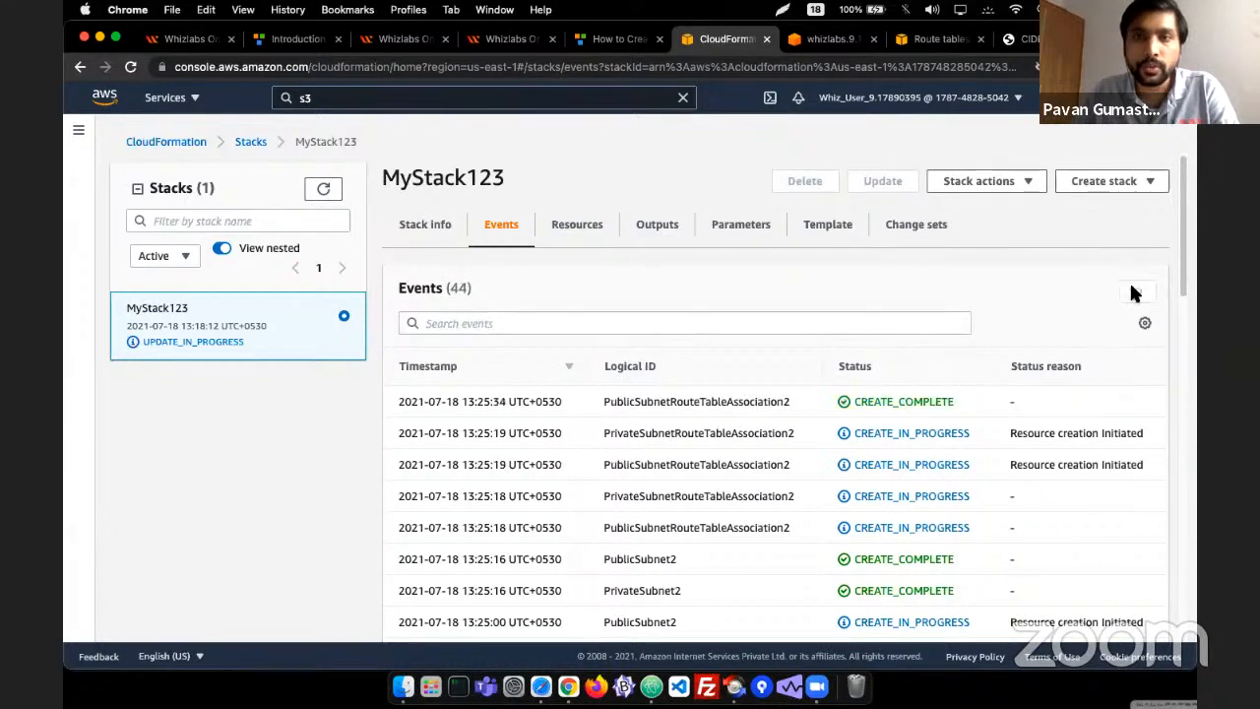
- Open the stack info of MyStack123 and refresh the overview to check the update status
click(566, 218)
click(417, 229)
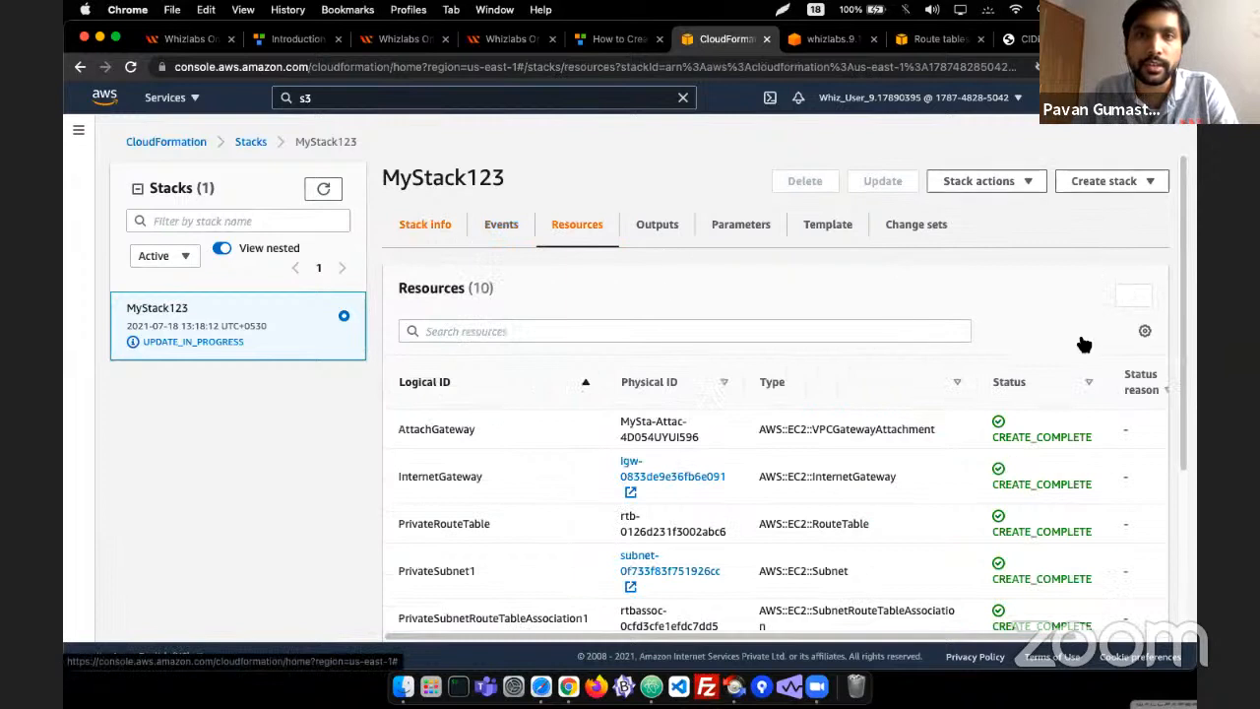
click(1134, 295)
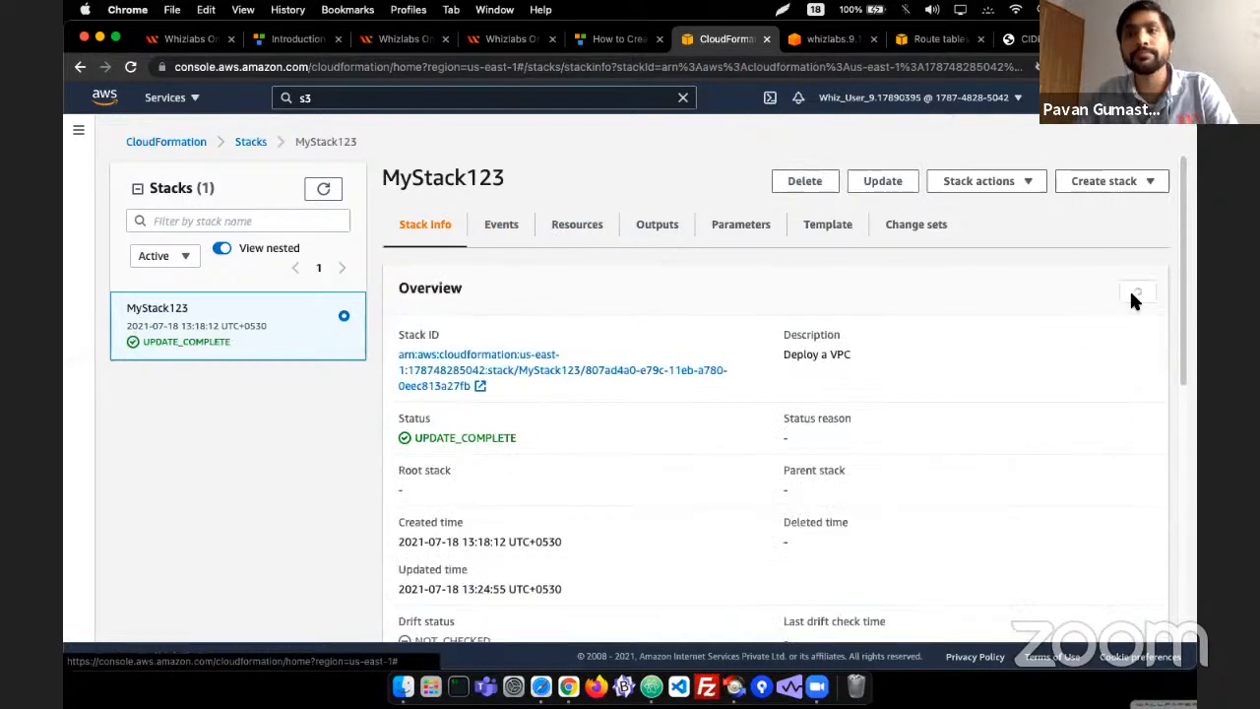
click(1135, 297)
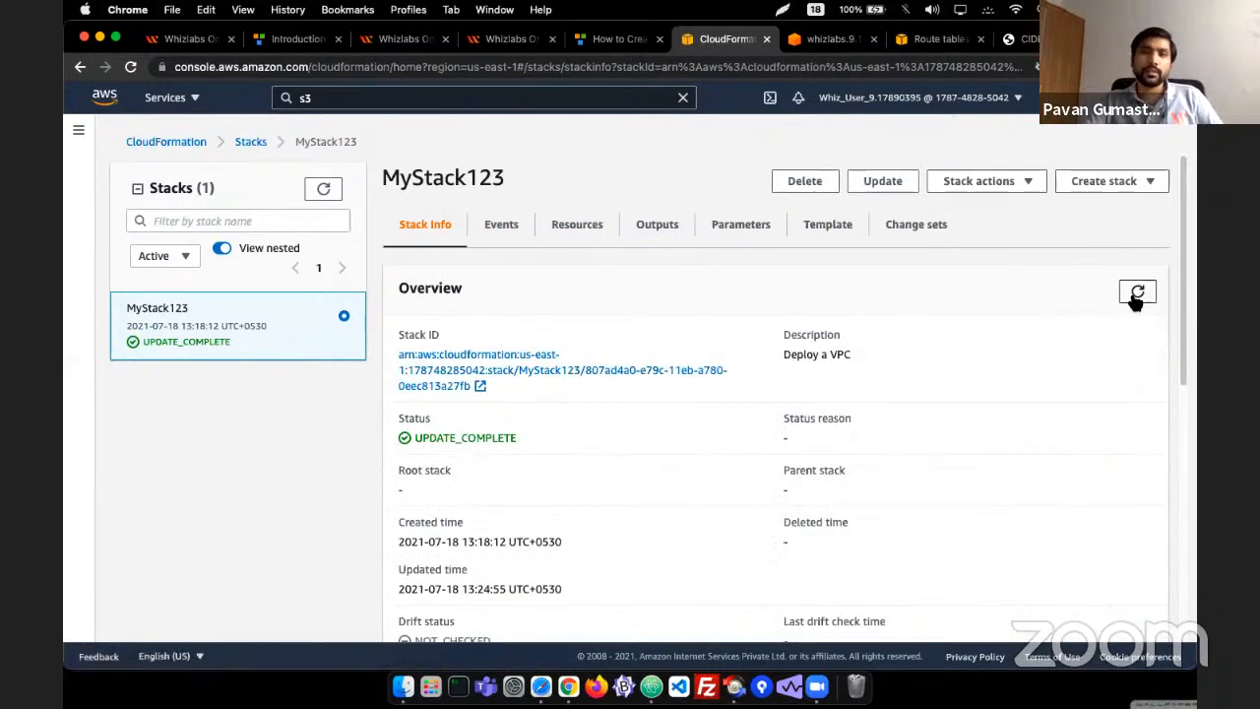
- Examine the resources of MyStack123 and return to its event history
click(573, 225)
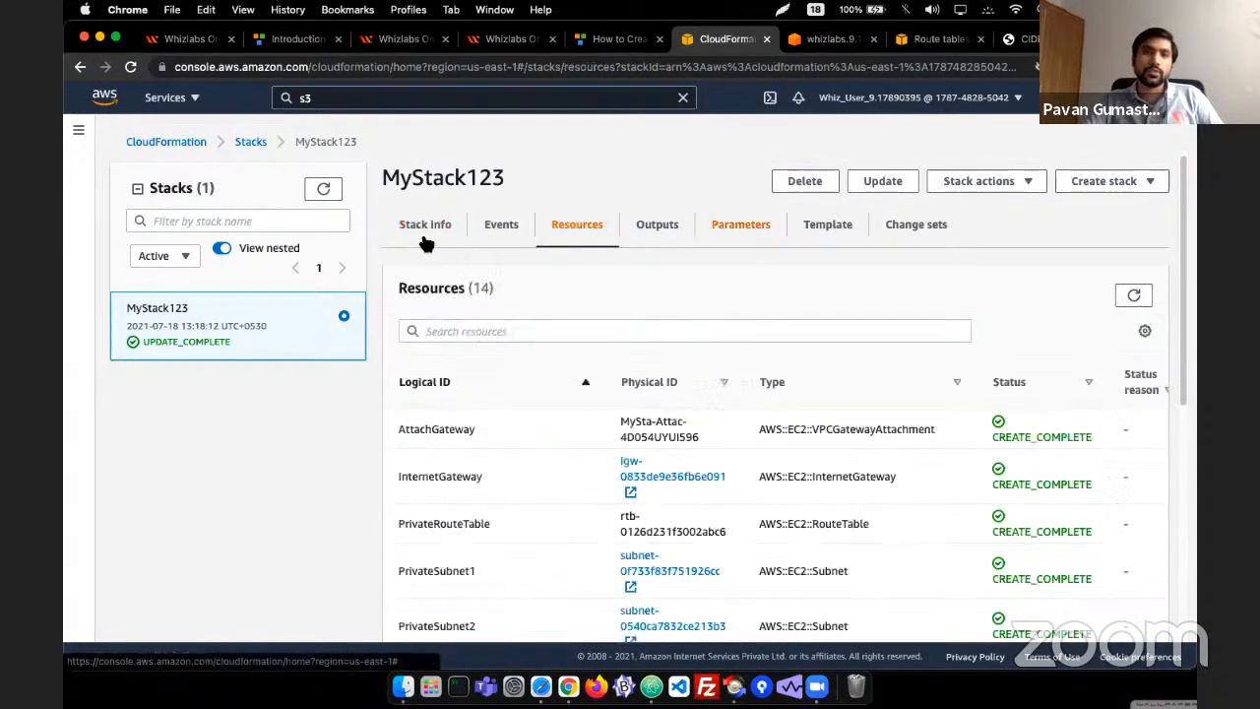
click(426, 237)
click(507, 227)
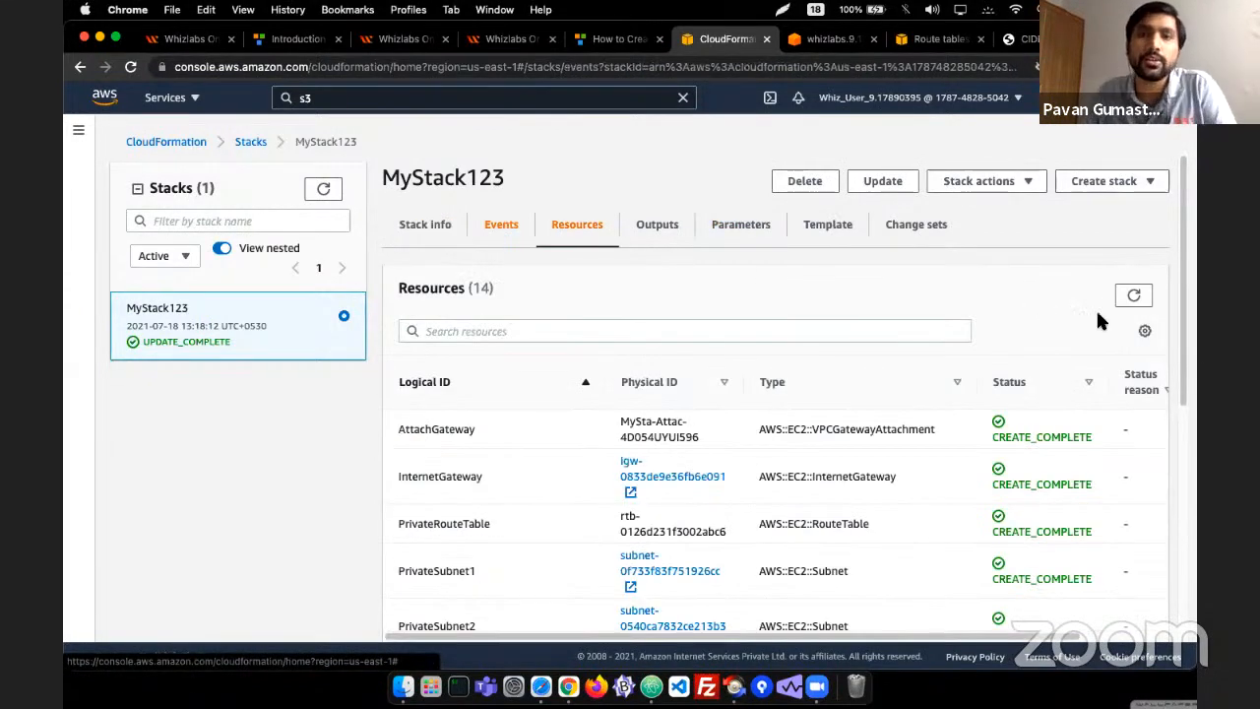
click(1135, 295)
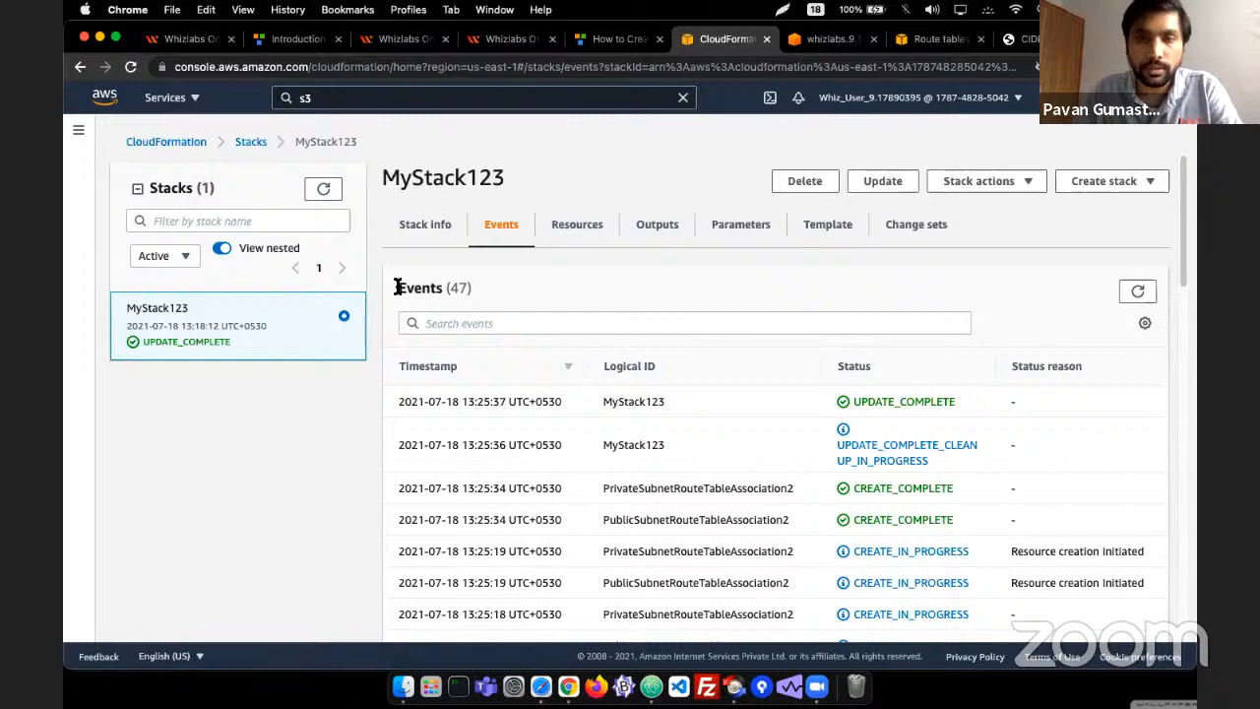
key(super+Tab)
key(super+Tab)
key(super+Tab)
key(super+shift+Tab)
key(super+shift+Tab)
key(super+Tab)
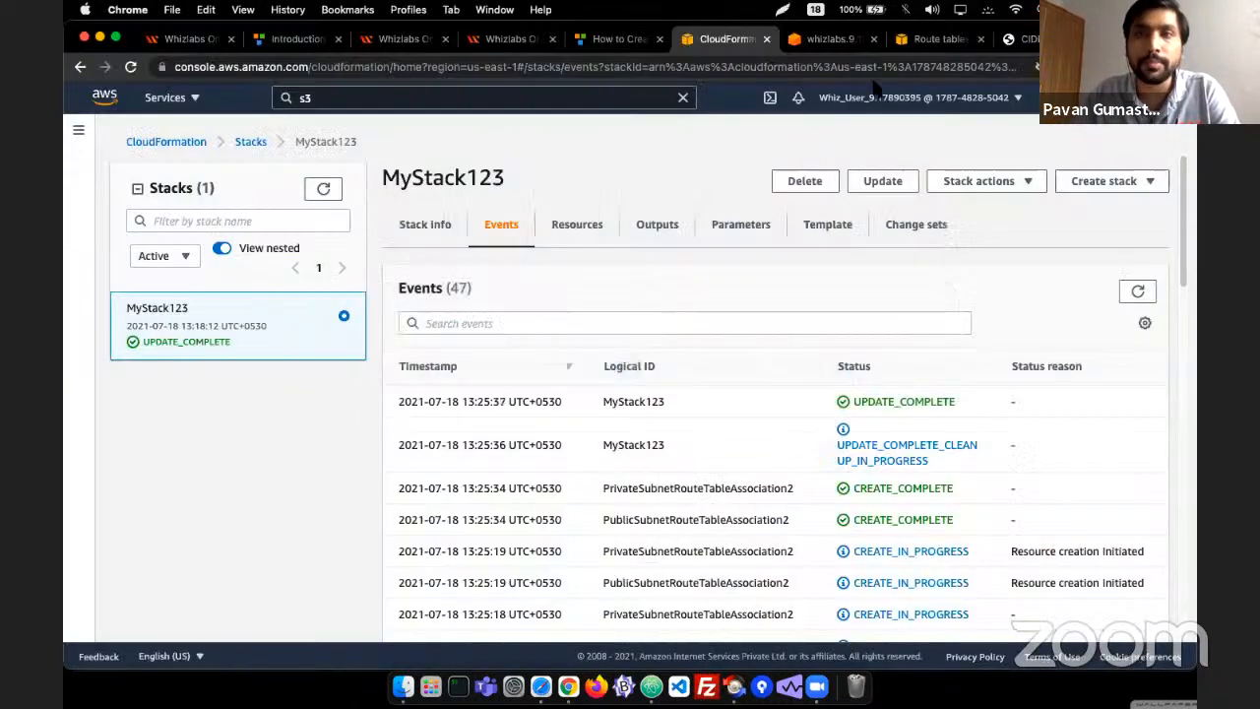
- Check the lab instructions for verifying the stack update and refresh the route tables list in the VPC console
click(595, 44)
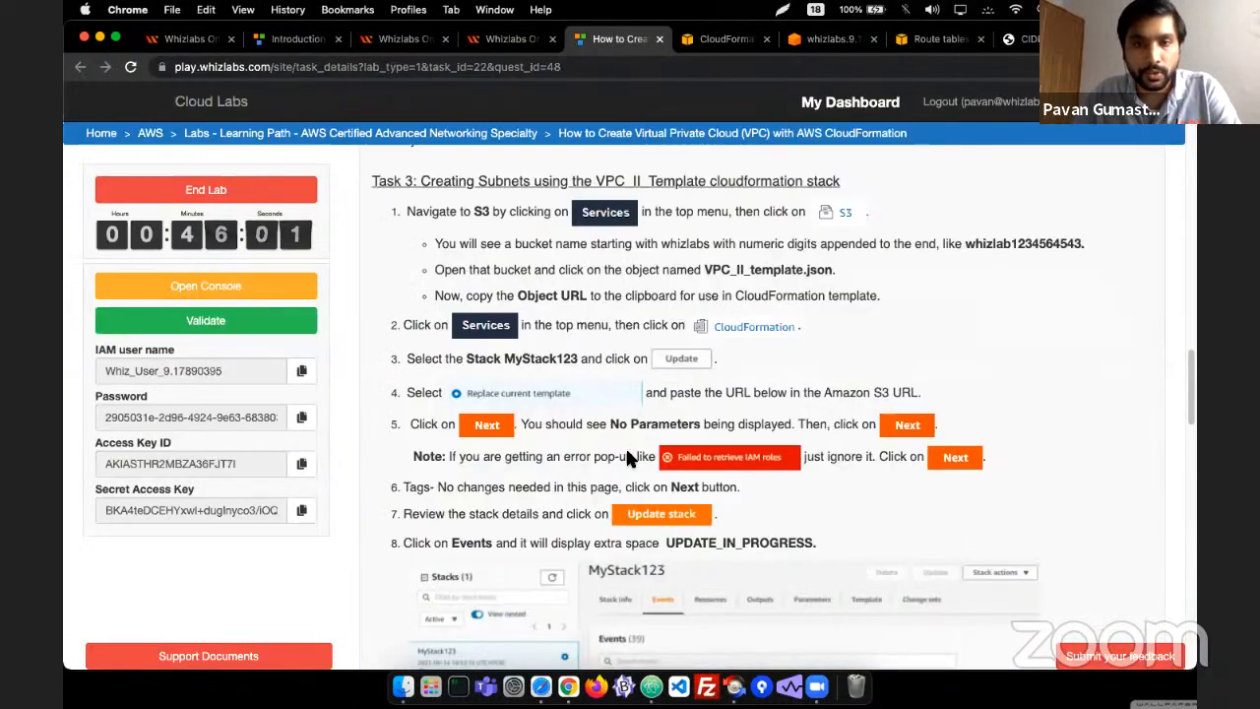
scroll(625, 446, down, 5)
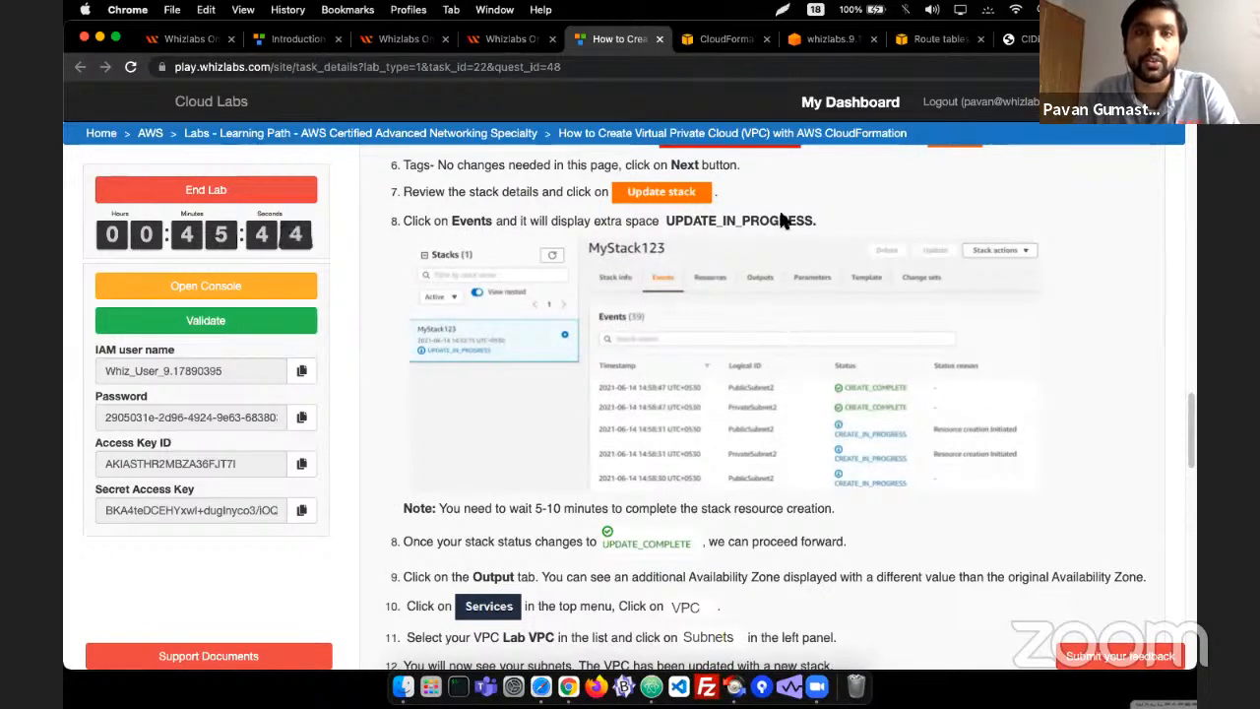
click(938, 39)
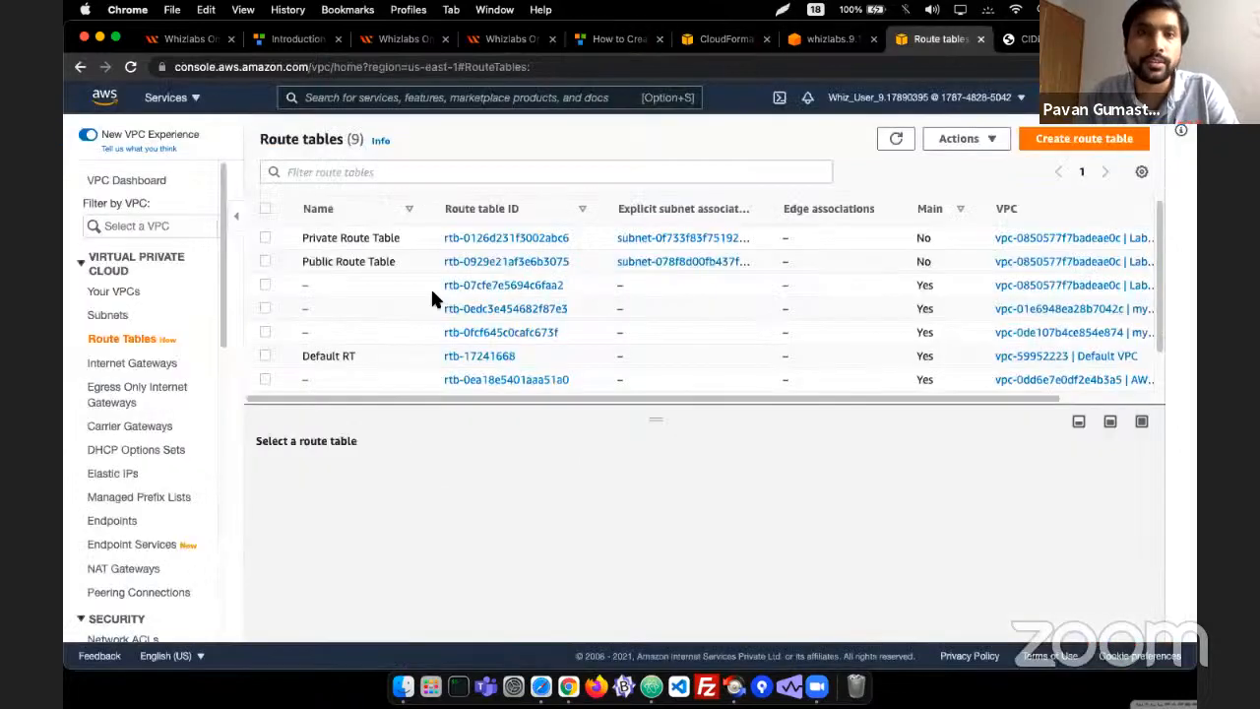
click(891, 141)
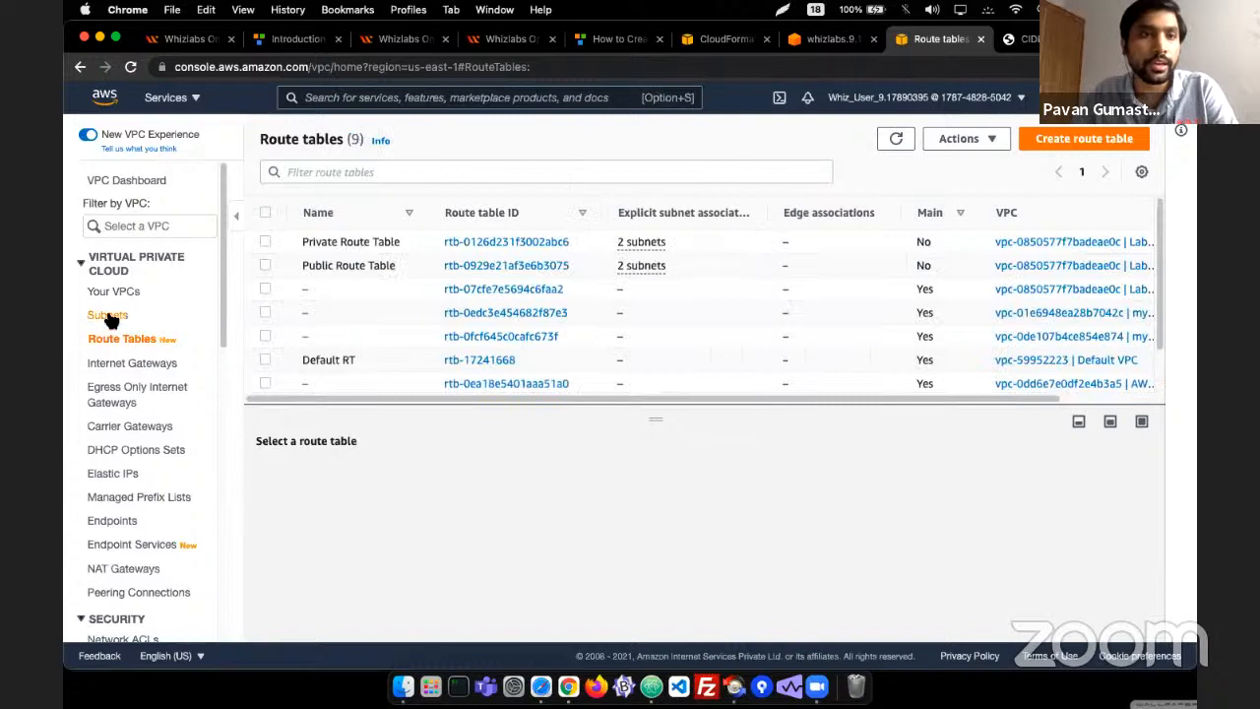
- Open the subnets list, select Private Subnet 2 and Public Subnet 2, and sort the list by VPC
click(109, 315)
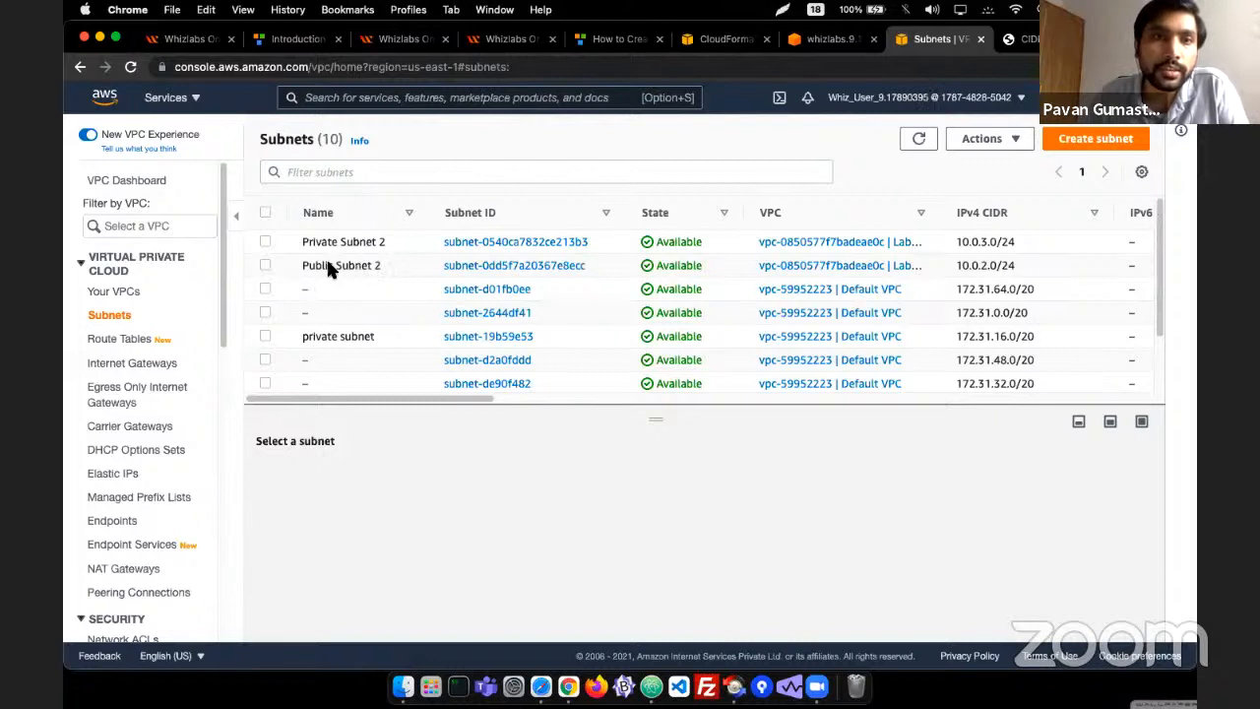
scroll(358, 238, down, 3)
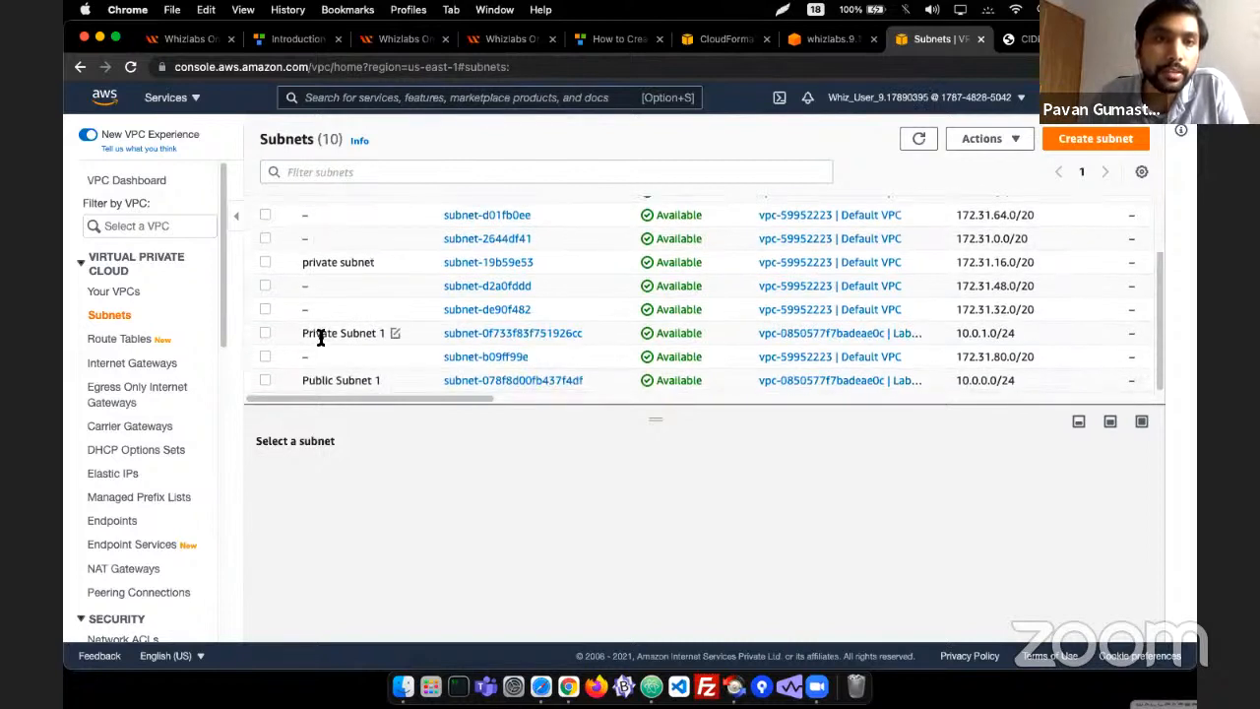
scroll(293, 340, up, 2)
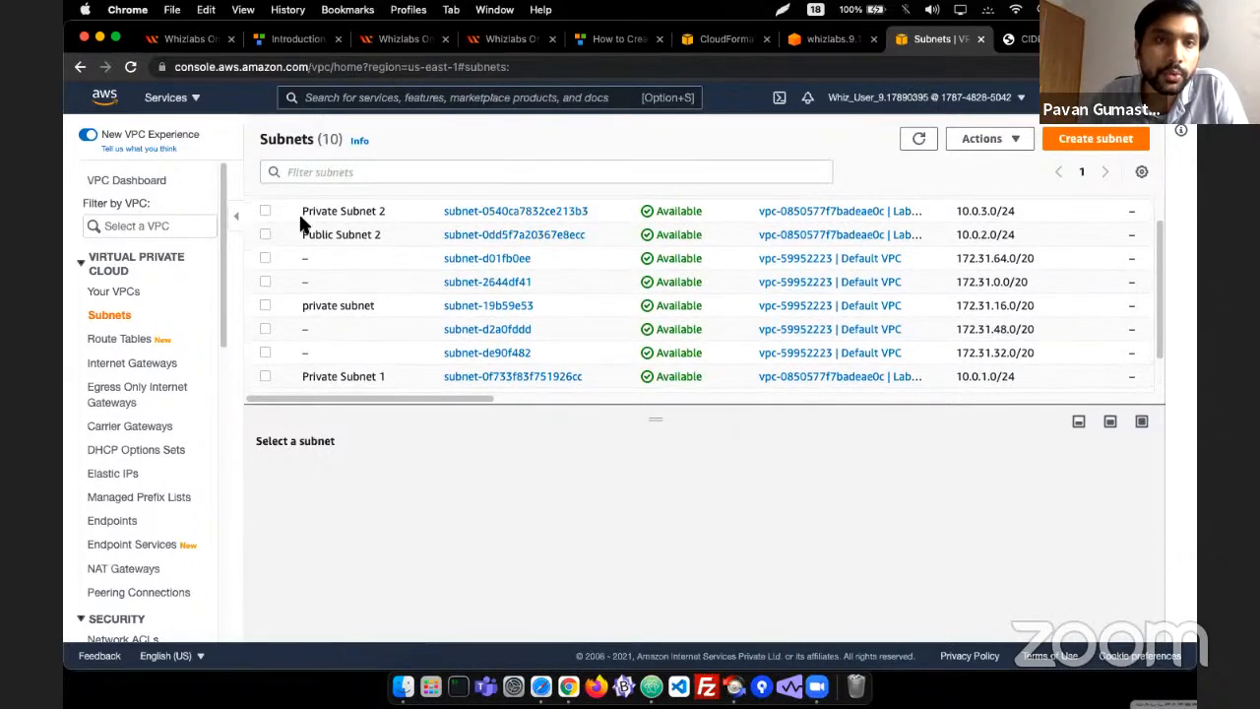
click(265, 211)
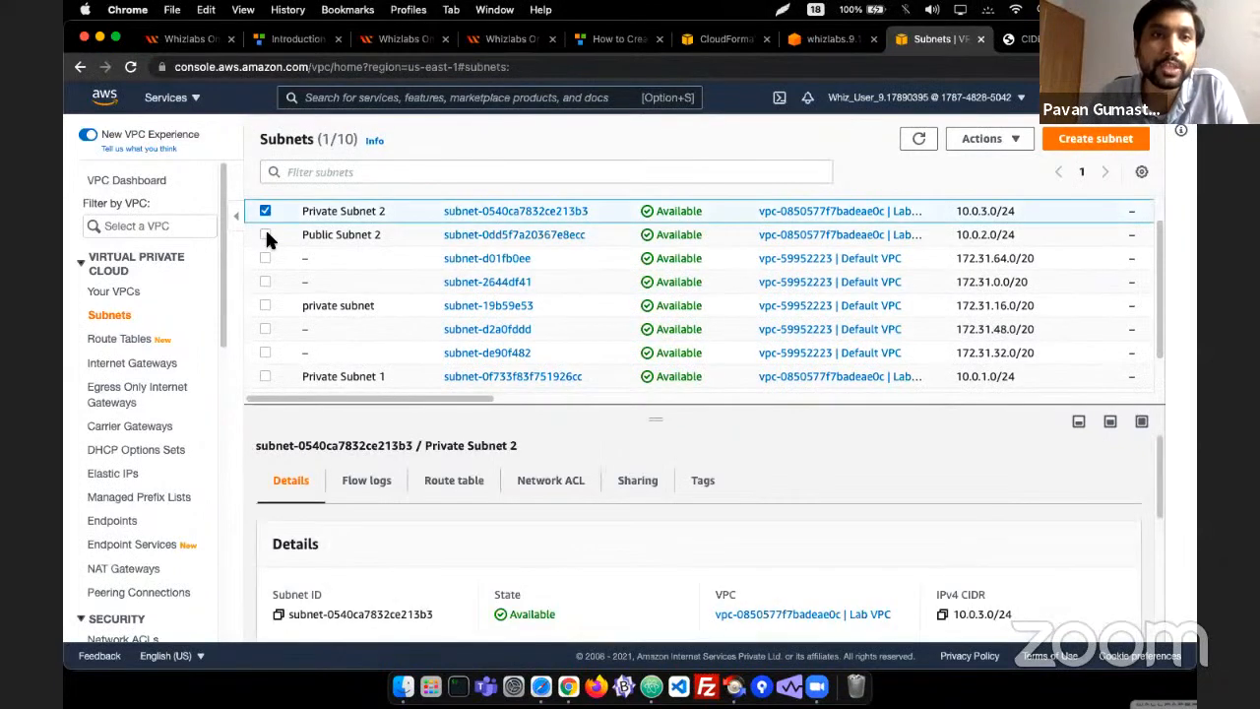
click(266, 236)
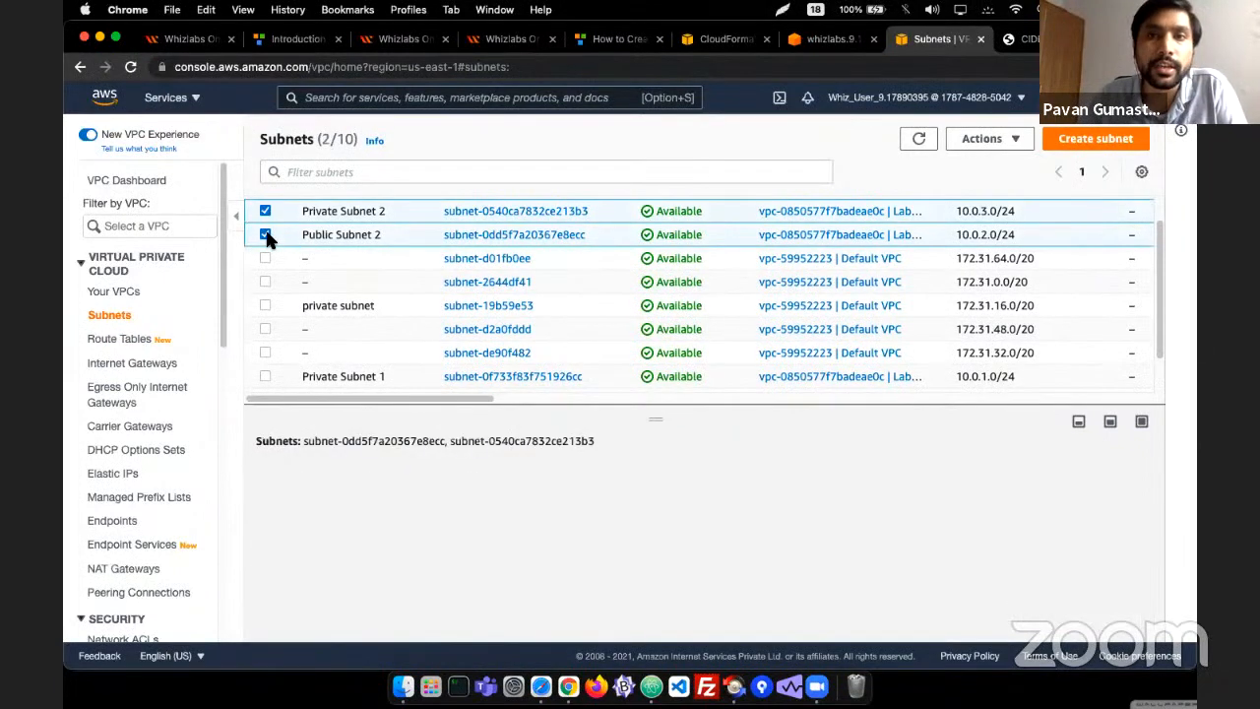
click(932, 191)
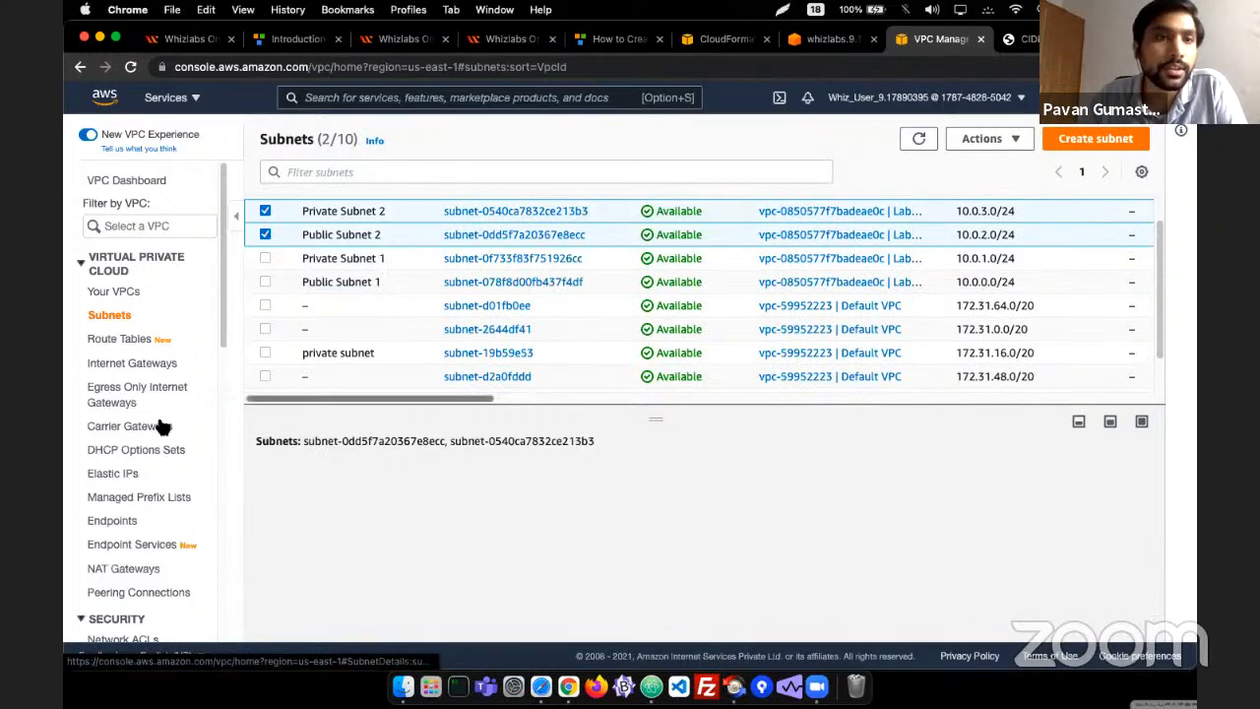
- Return to the route tables and display the routes of Public Route Table
click(147, 342)
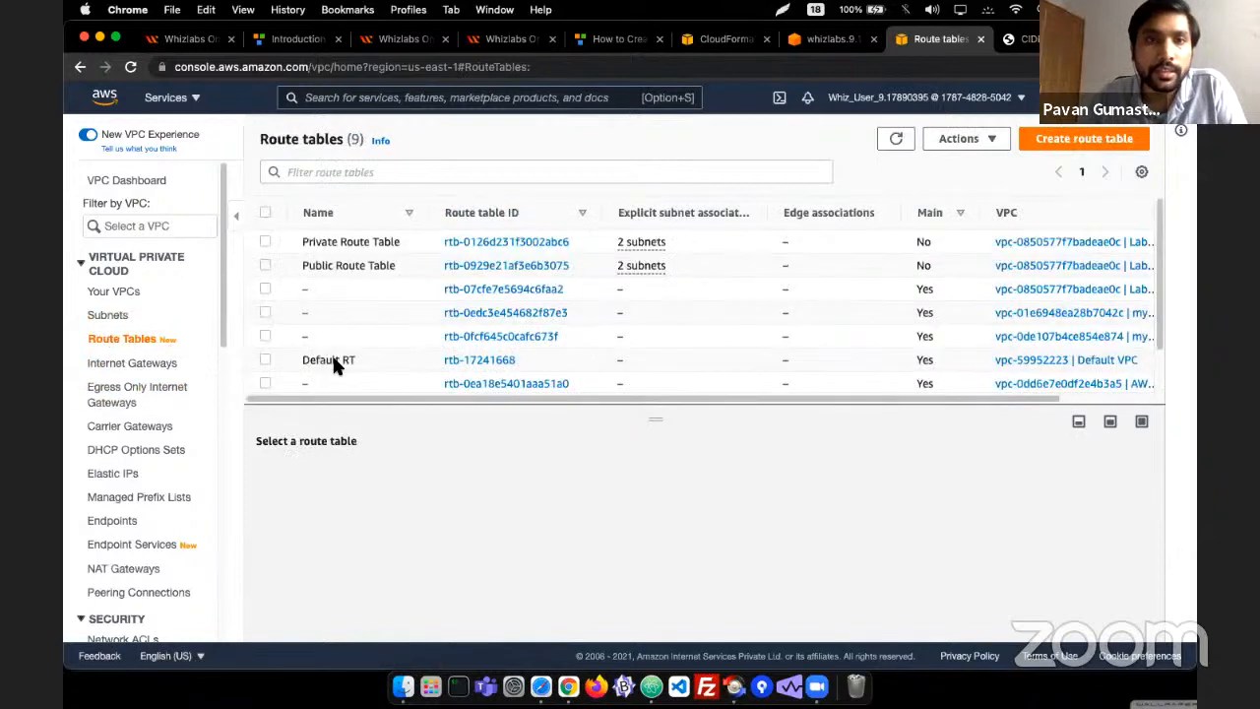
click(265, 265)
scroll(359, 522, down, 1)
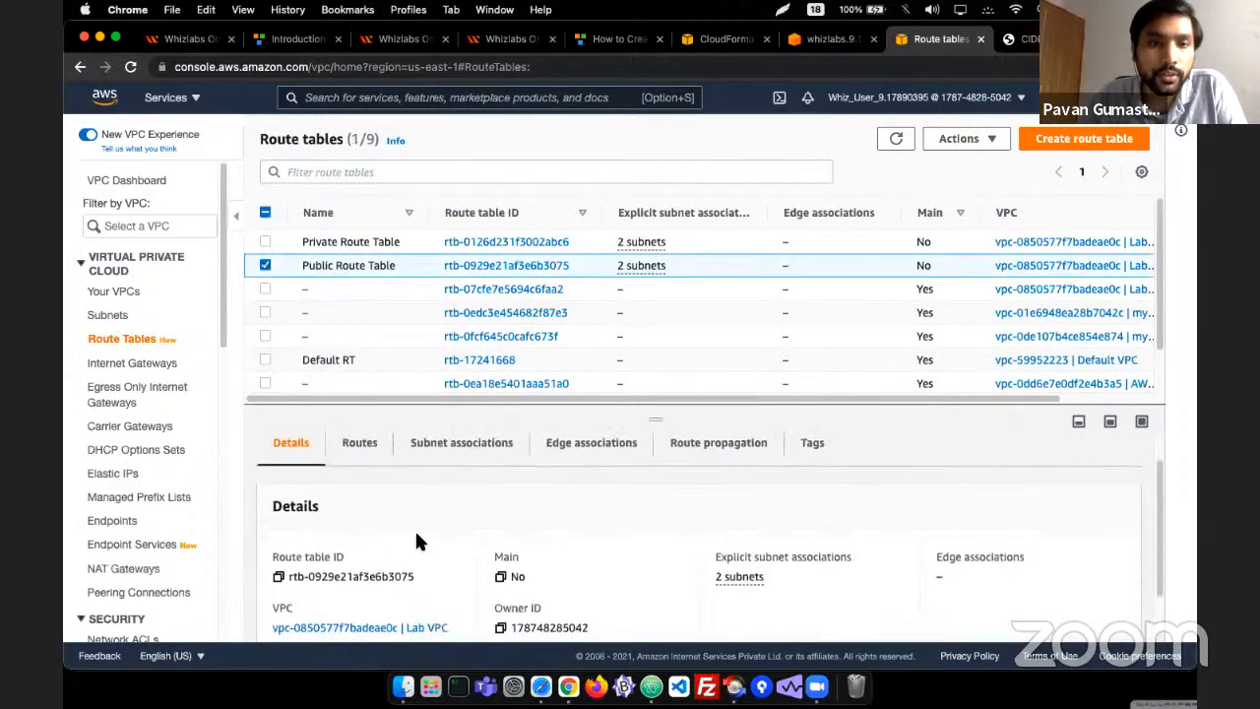
scroll(414, 529, up, 1)
click(360, 461)
scroll(402, 502, down, 1)
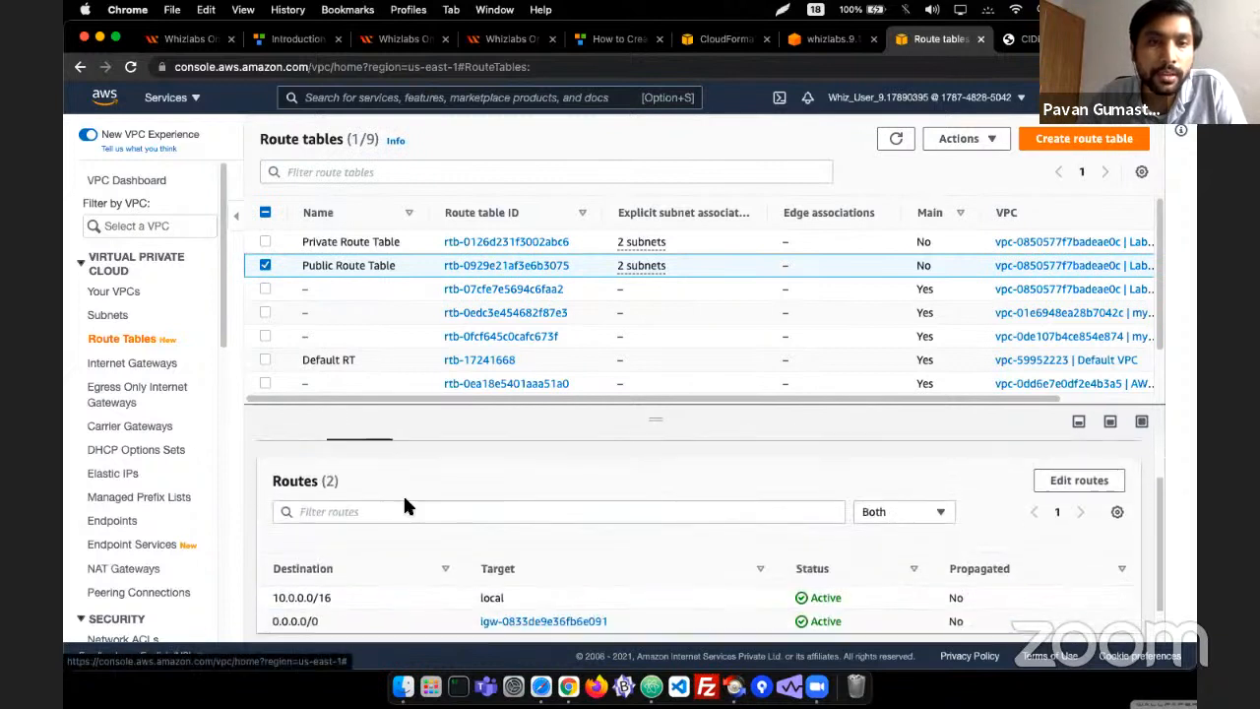
- Examine the explicit subnet associations of Public Route Table and their IPv4 CIDR ranges
scroll(438, 468, up, 2)
click(453, 482)
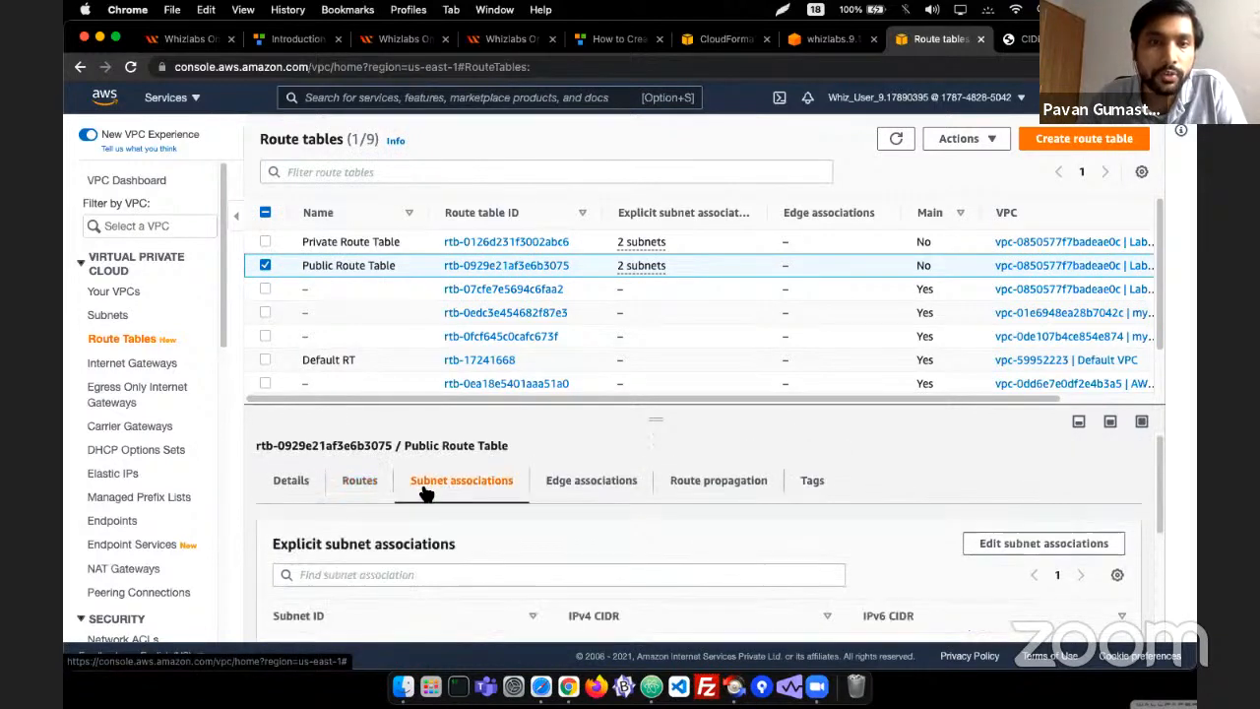
scroll(437, 556, down, 3)
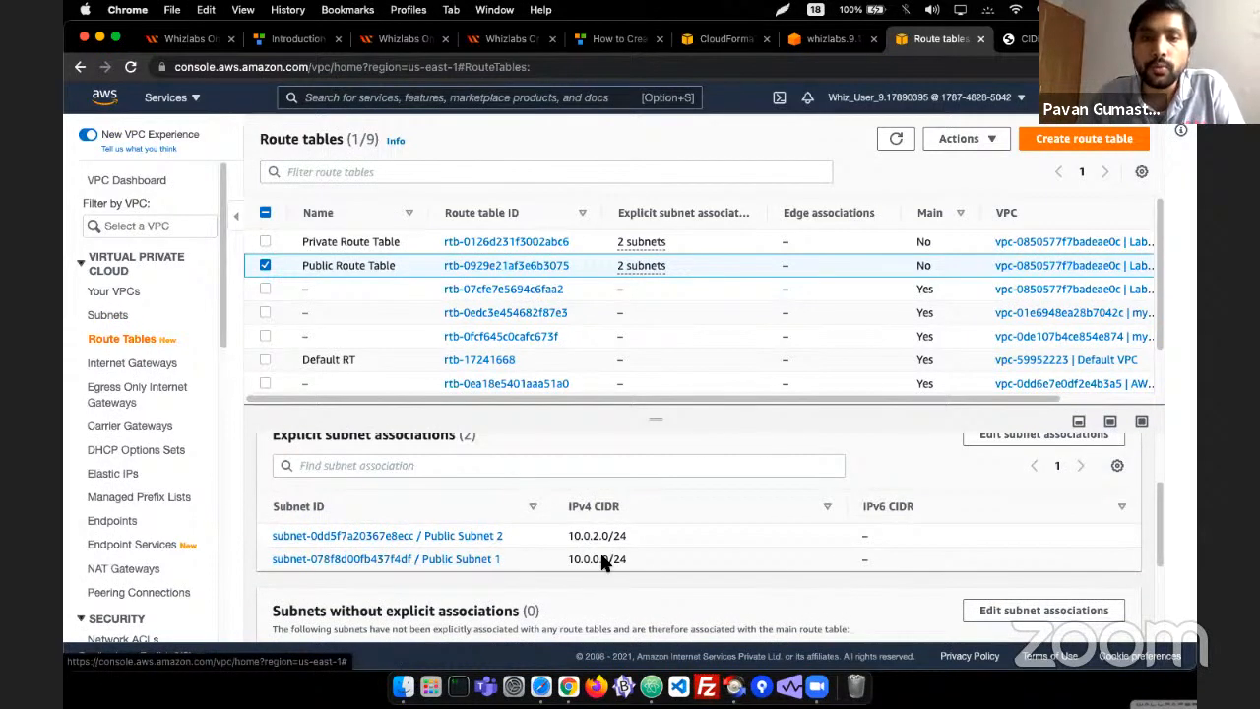
mouse_move(569, 536)
mouse_down()
mouse_move(627, 547)
mouse_move(569, 559)
mouse_move(568, 532)
mouse_up()
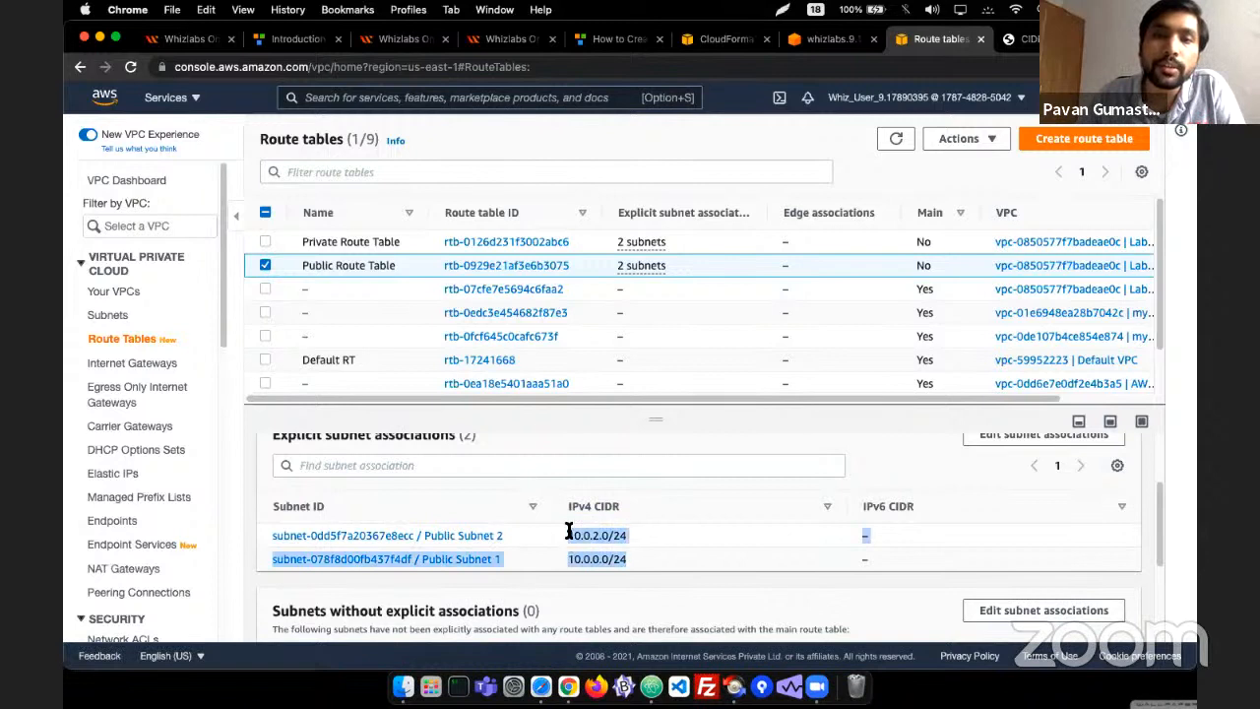
click(596, 578)
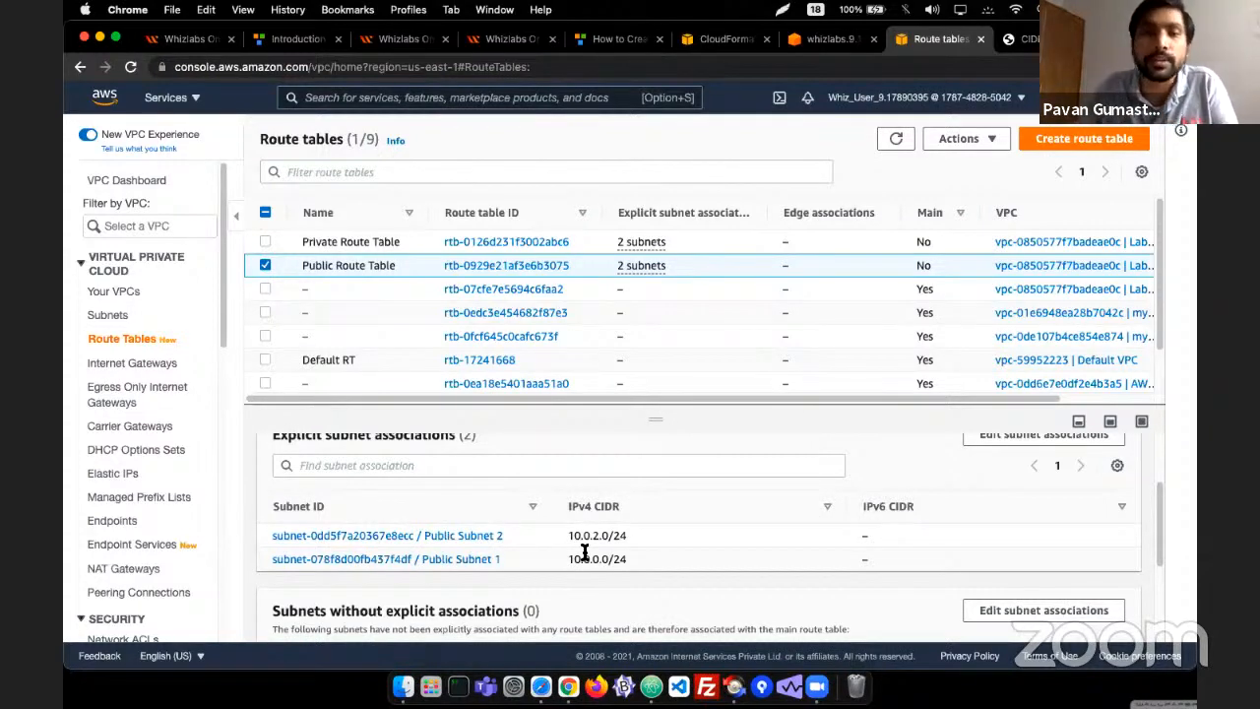
- Select only Private Route Table and examine its explicit subnet associations
click(264, 240)
click(265, 266)
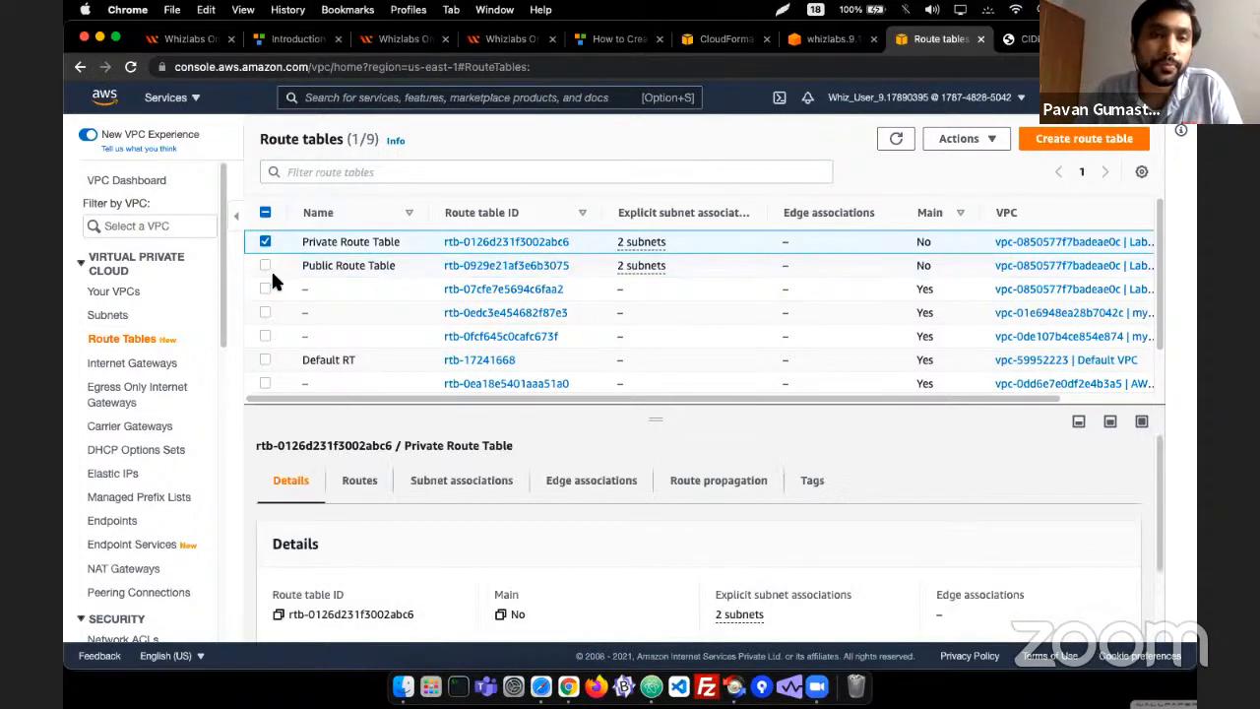
click(483, 500)
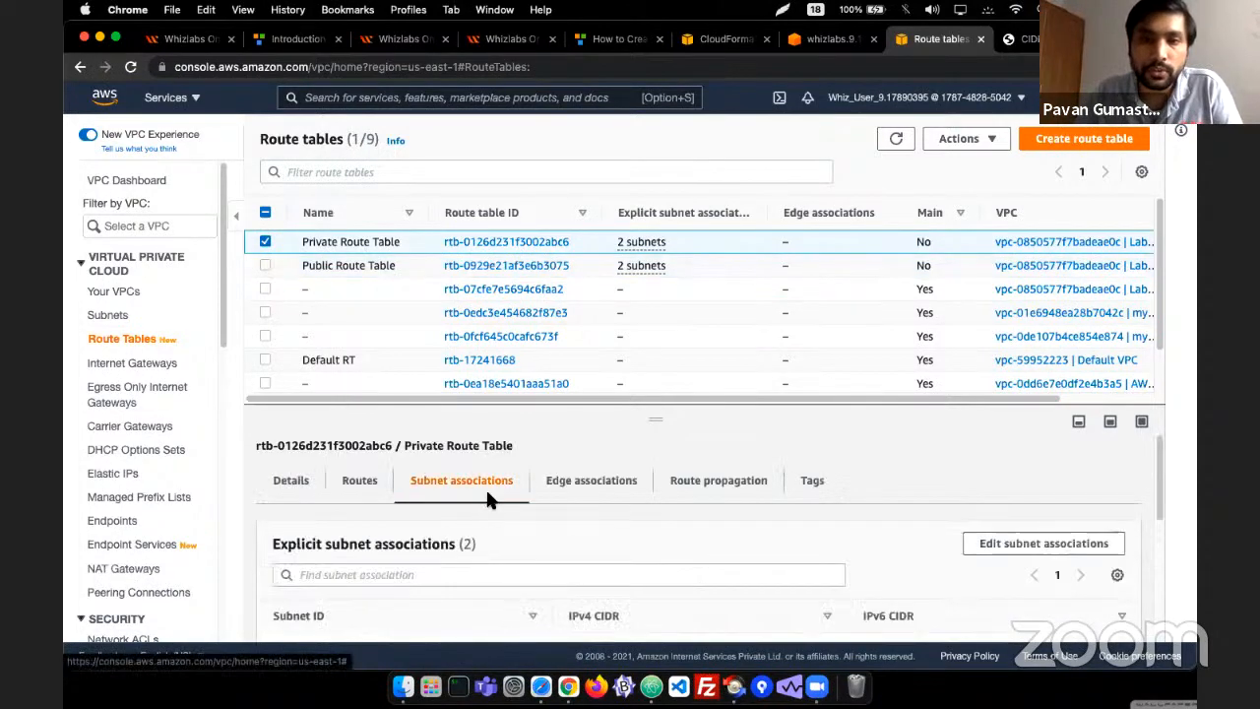
scroll(532, 517, down, 5)
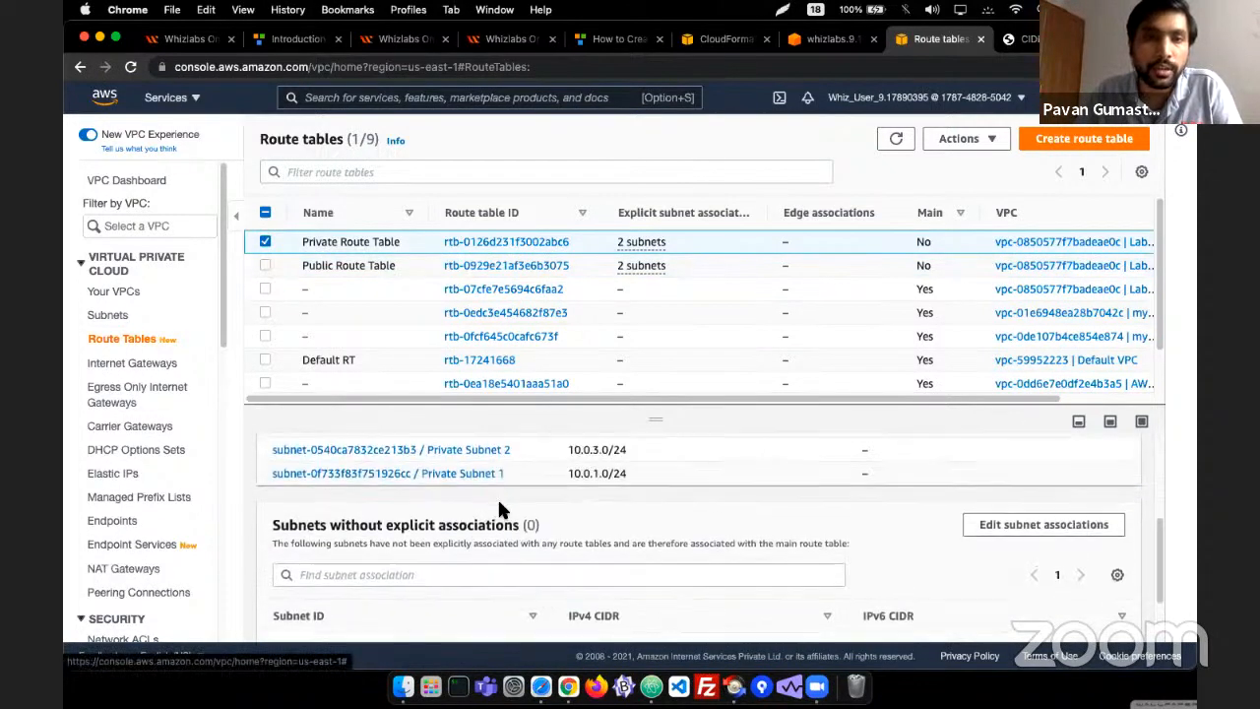
scroll(499, 504, up, 1)
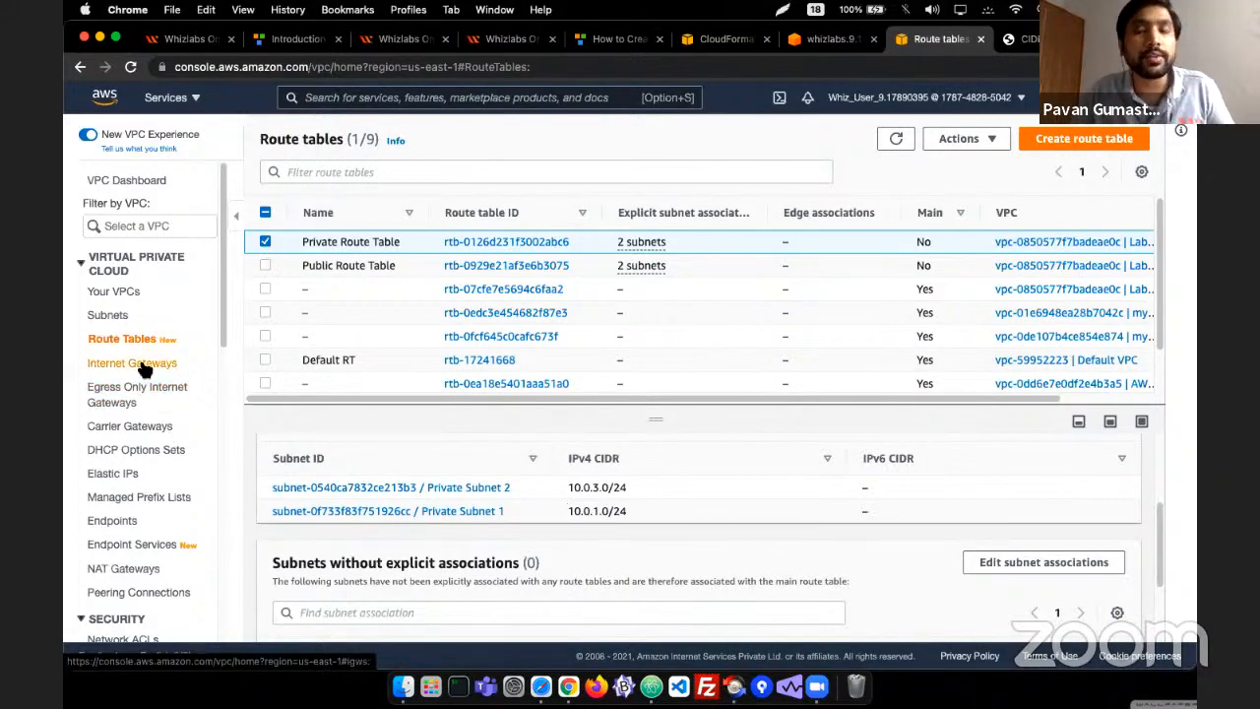
- Switch to Atom to review the VPC and subnet resources in VPC_II_template.json, and return to the Chrome route tables page
key(super+Tab)
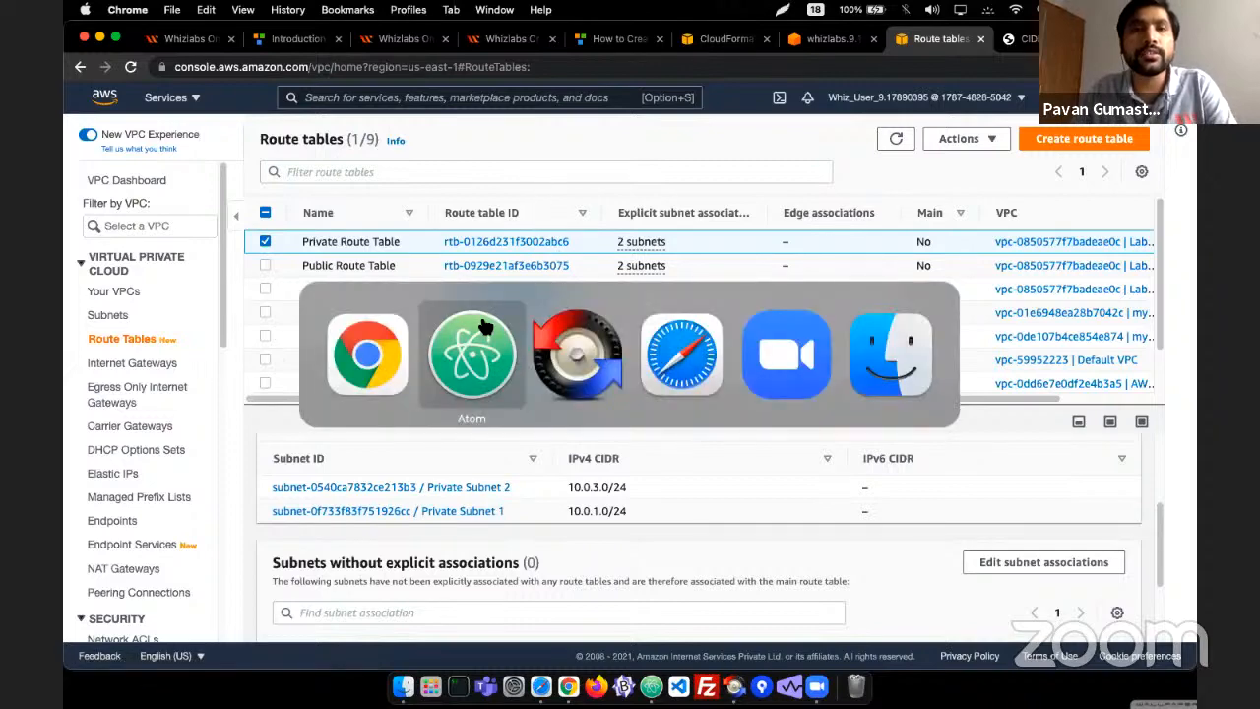
scroll(577, 238, up, 4)
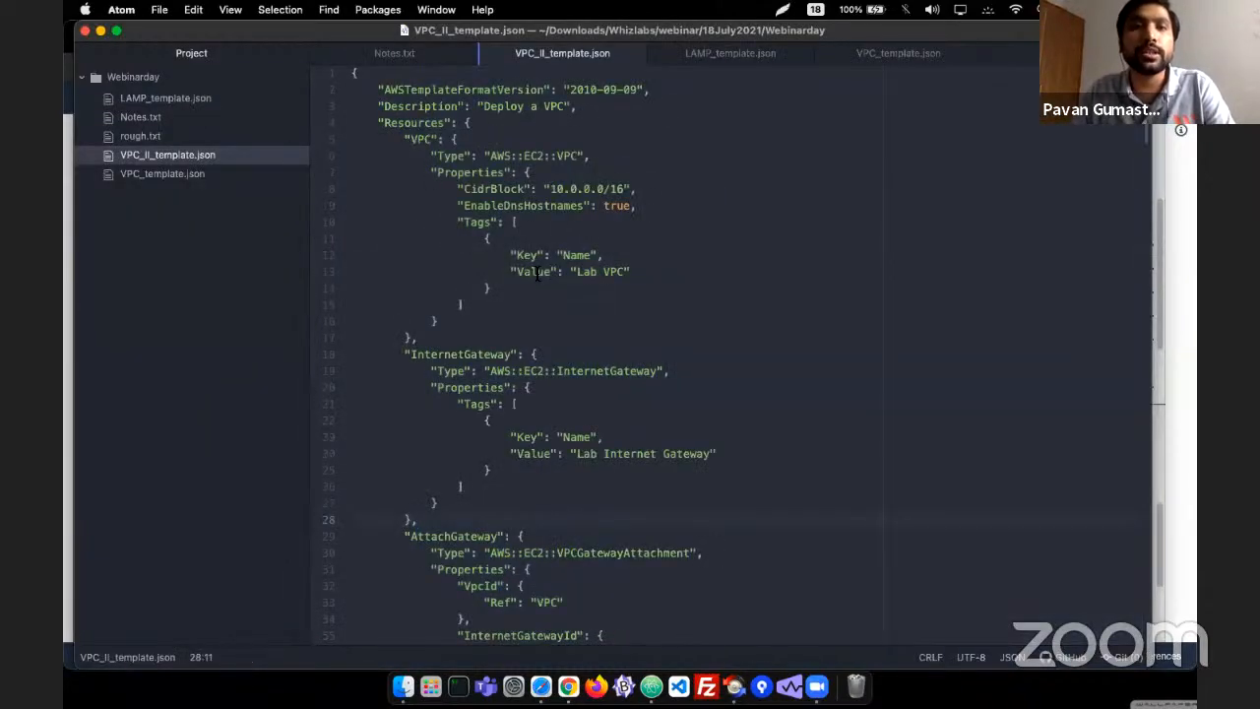
scroll(536, 273, down, 12)
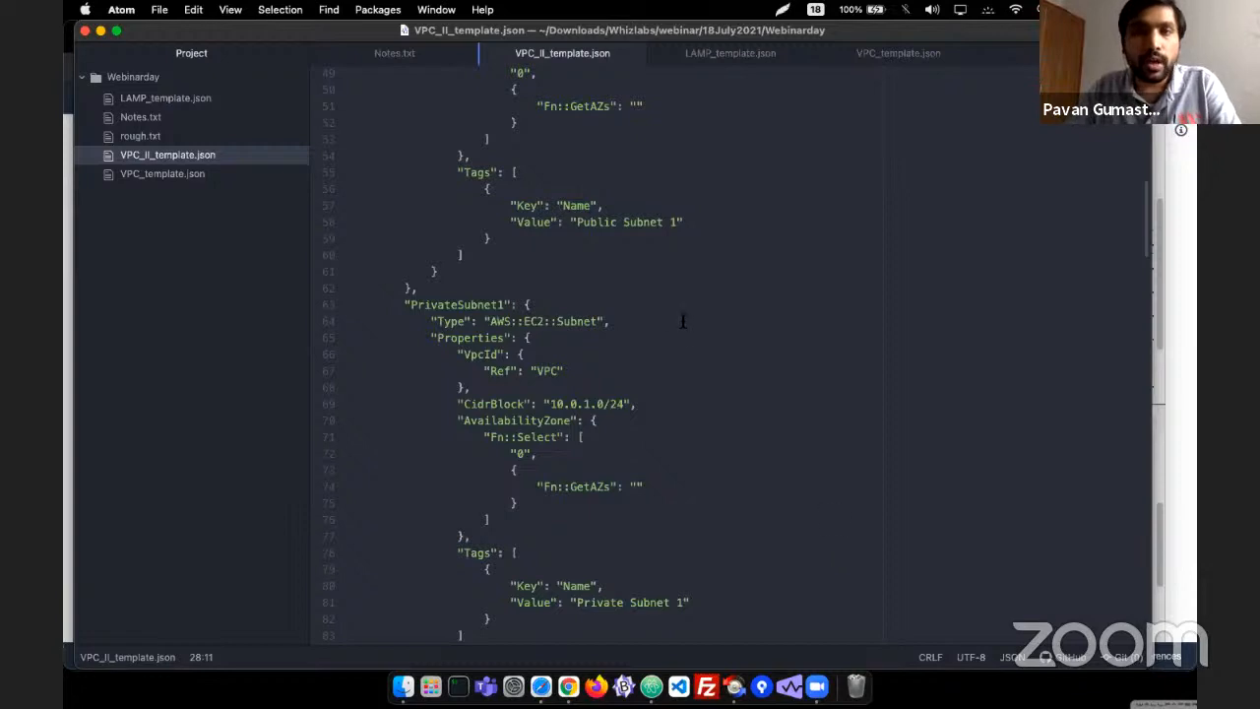
key(super+Tab)
key(super+Tab)
key(super+shift+Tab)
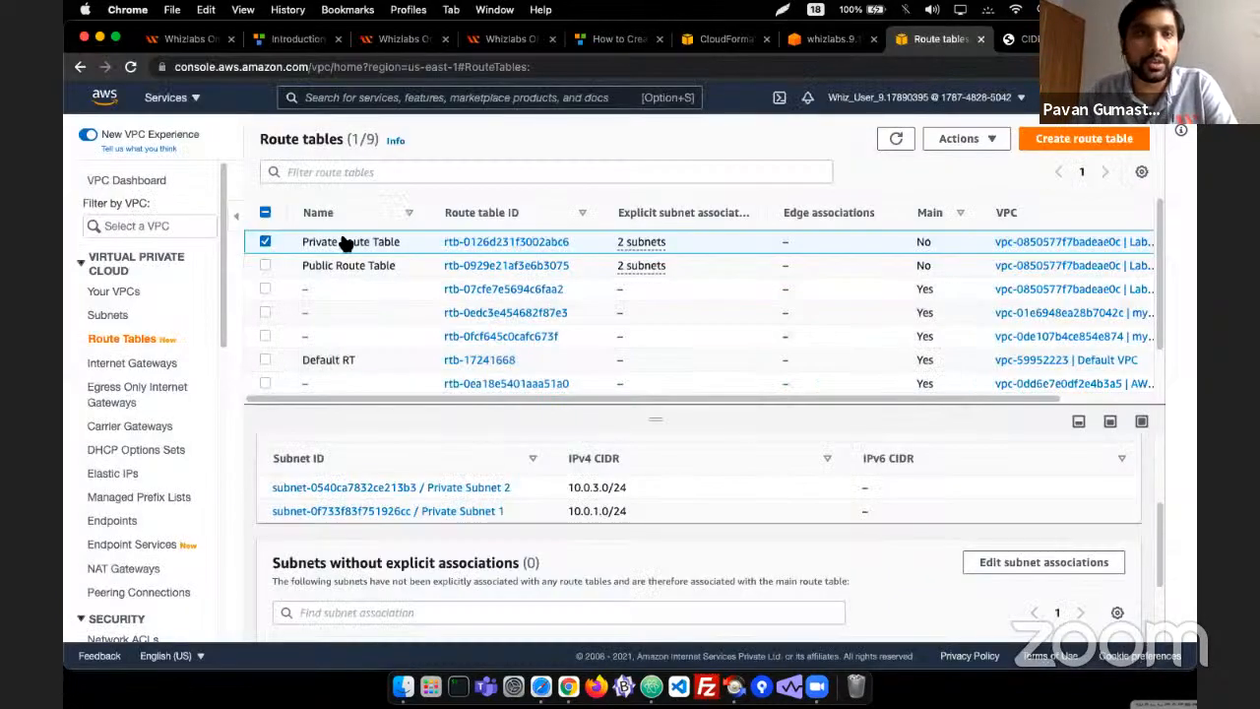
- Run the lab validation from the Whizlabs lab page and close the validation report
click(619, 39)
click(303, 327)
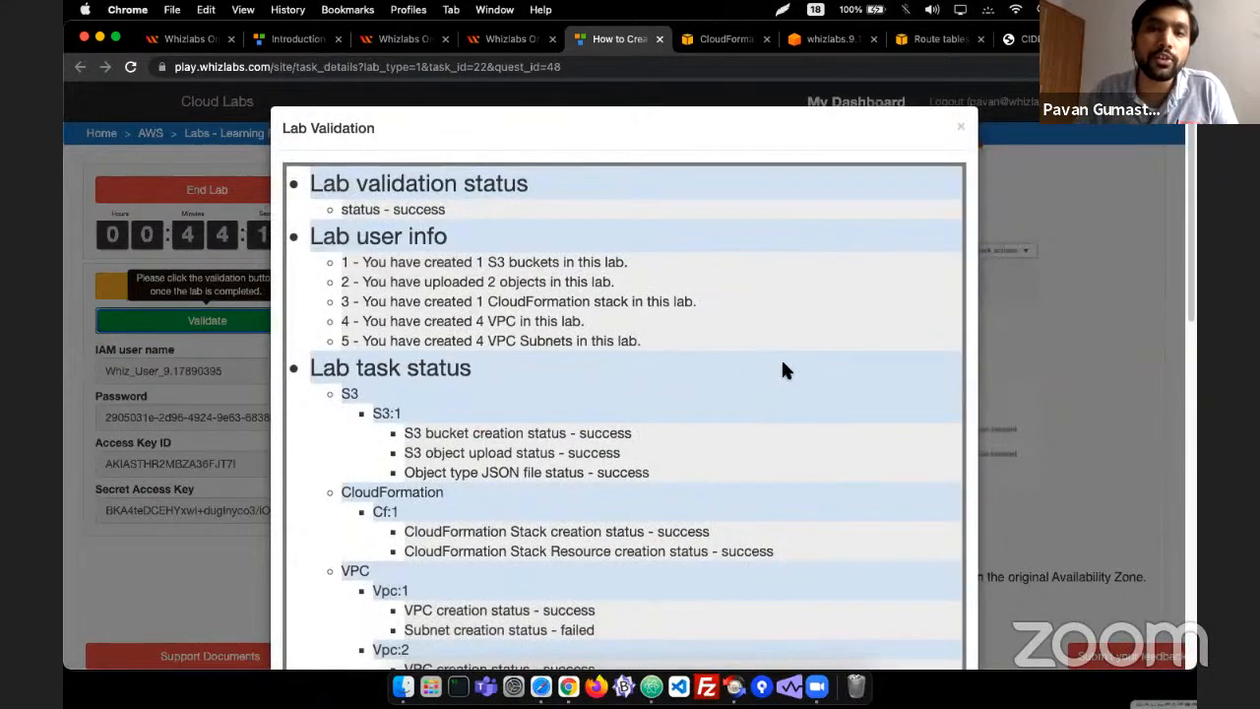
click(781, 362)
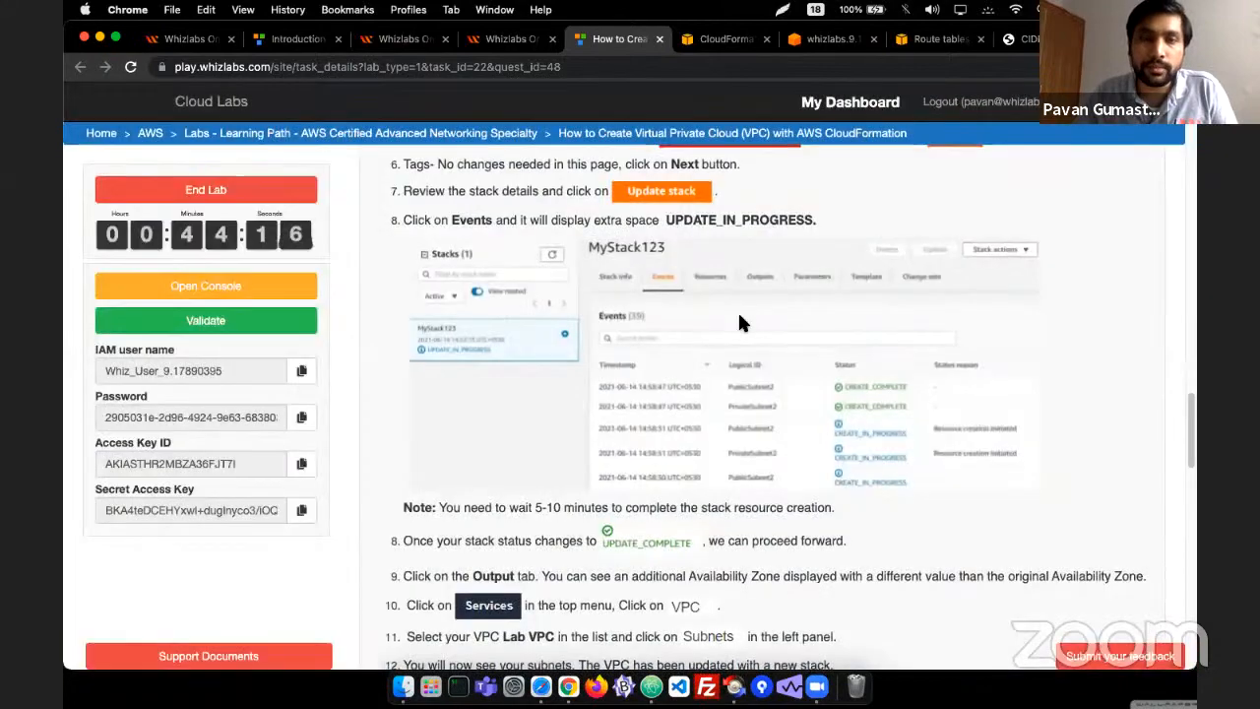
- Review the lab instructions for creating subnets with the VPC template stacks in Tasks 2 and 3
scroll(708, 306, down, 3)
scroll(690, 294, up, 8)
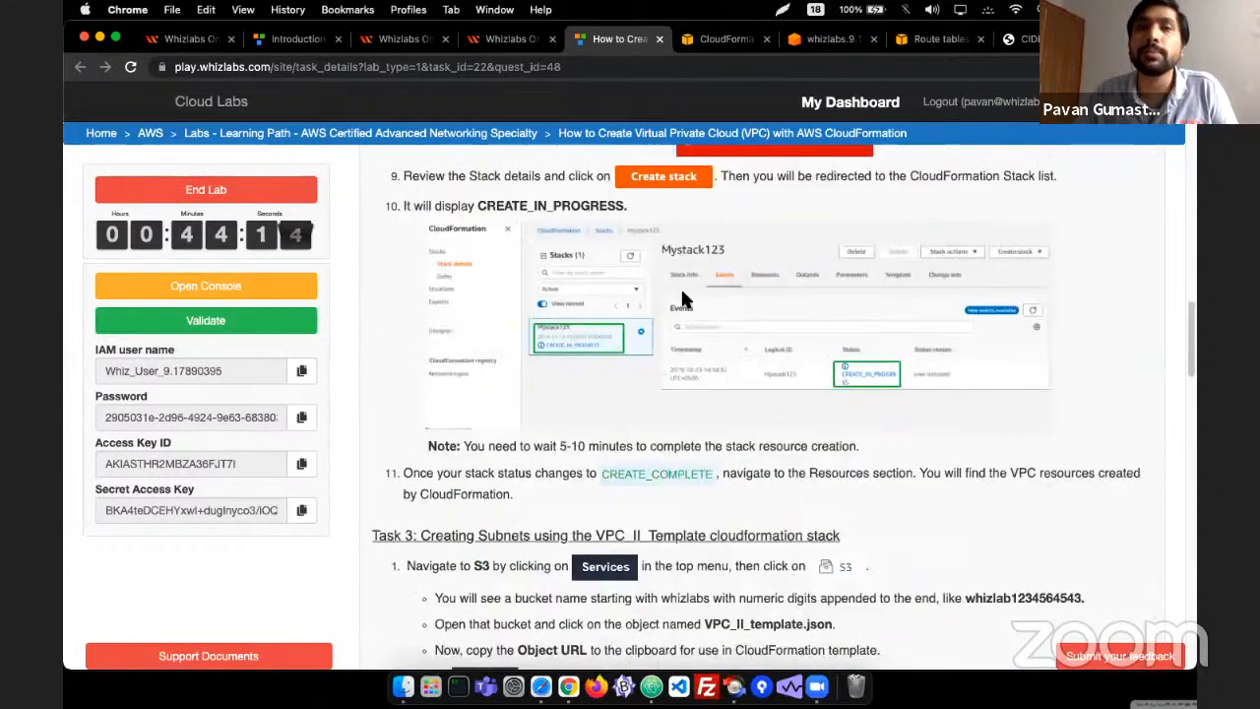
scroll(681, 286, down, 1)
scroll(680, 287, up, 8)
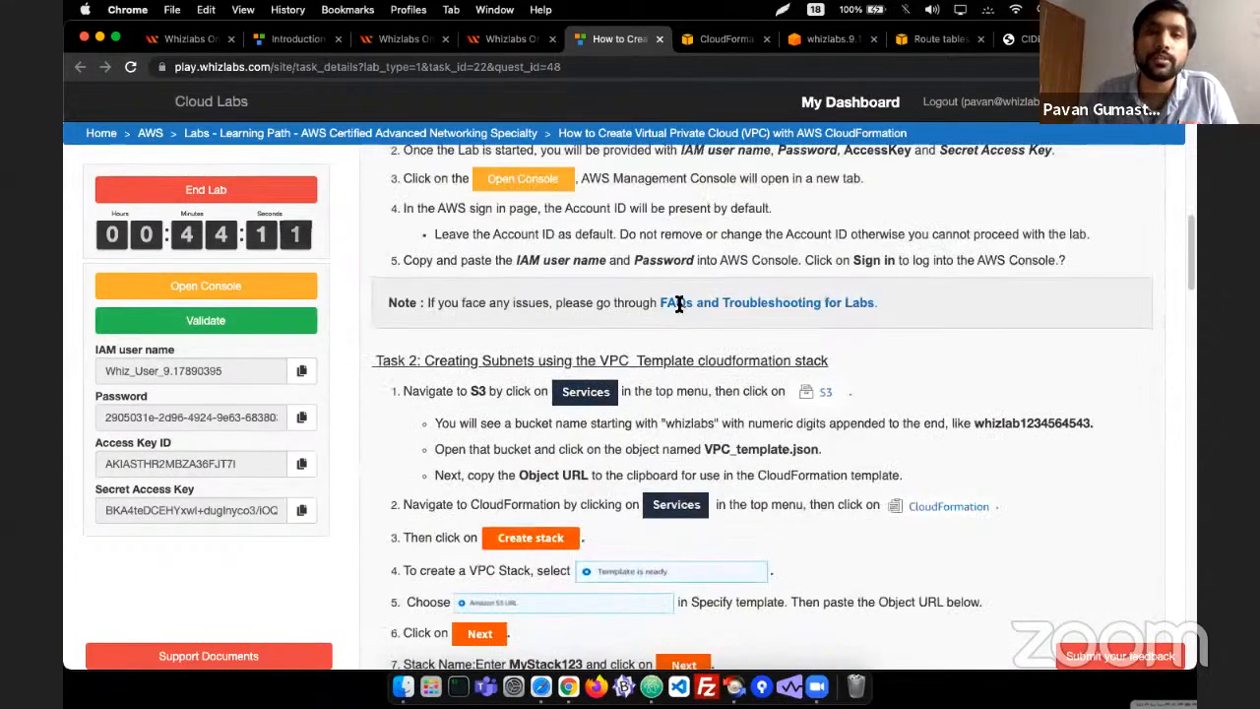
scroll(677, 304, down, 8)
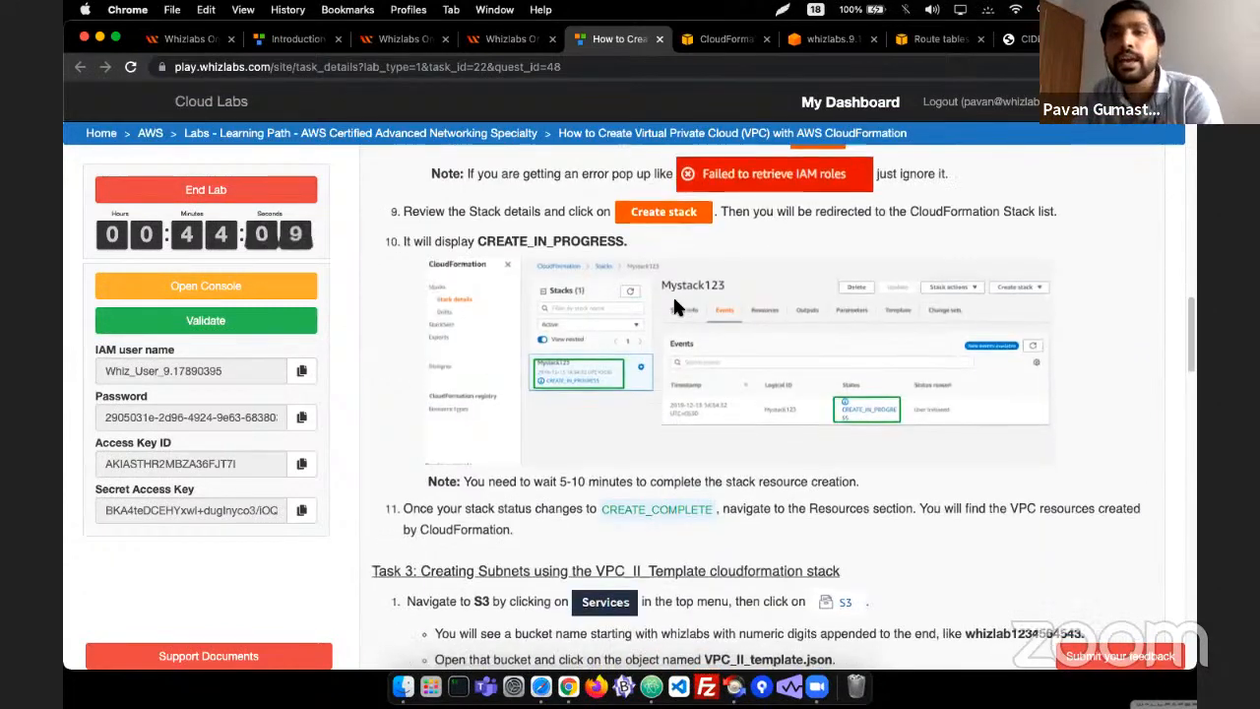
scroll(672, 294, down, 4)
scroll(673, 294, up, 8)
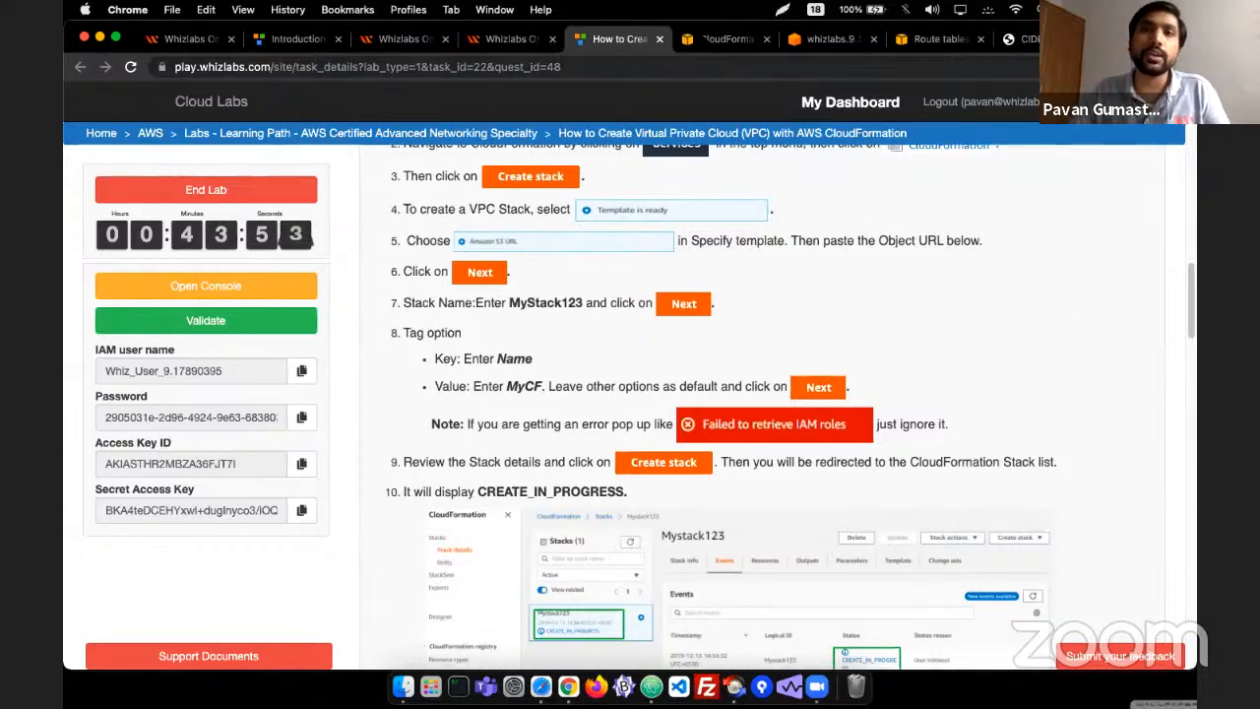
- Return to MyStack123 in CloudFormation and examine its events, resources and outputs
key(ctrl+Tab)
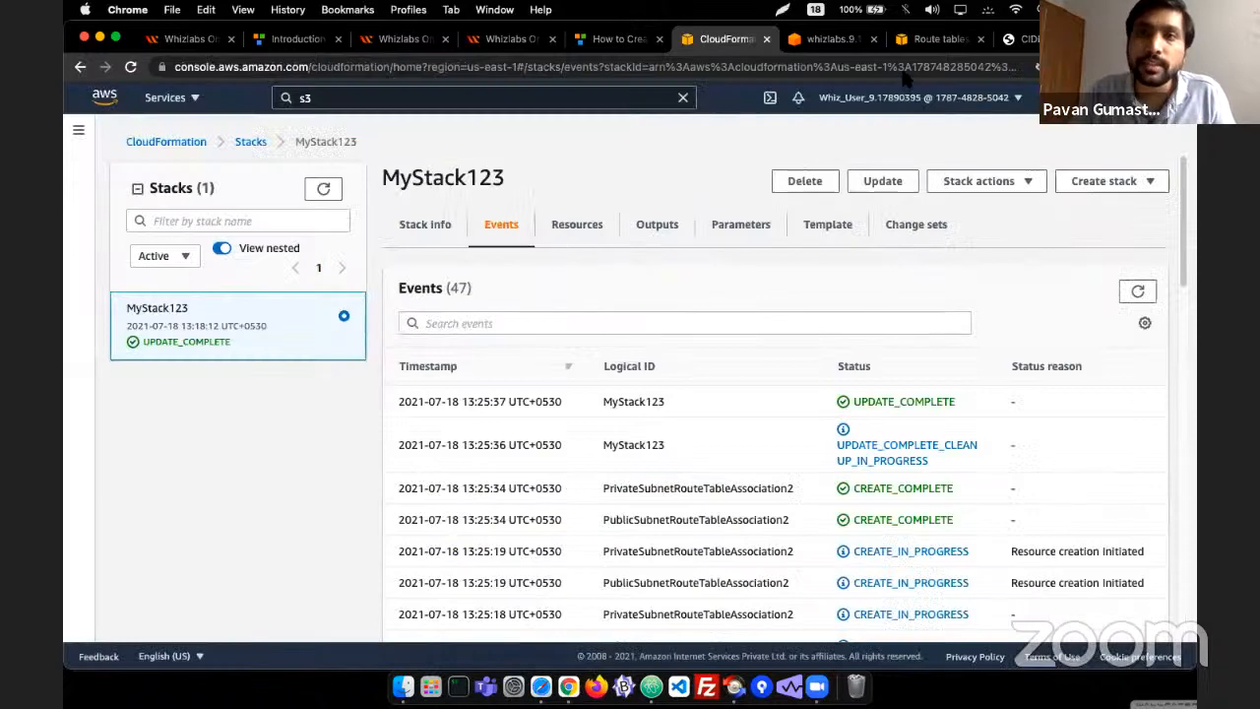
scroll(684, 384, down, 3)
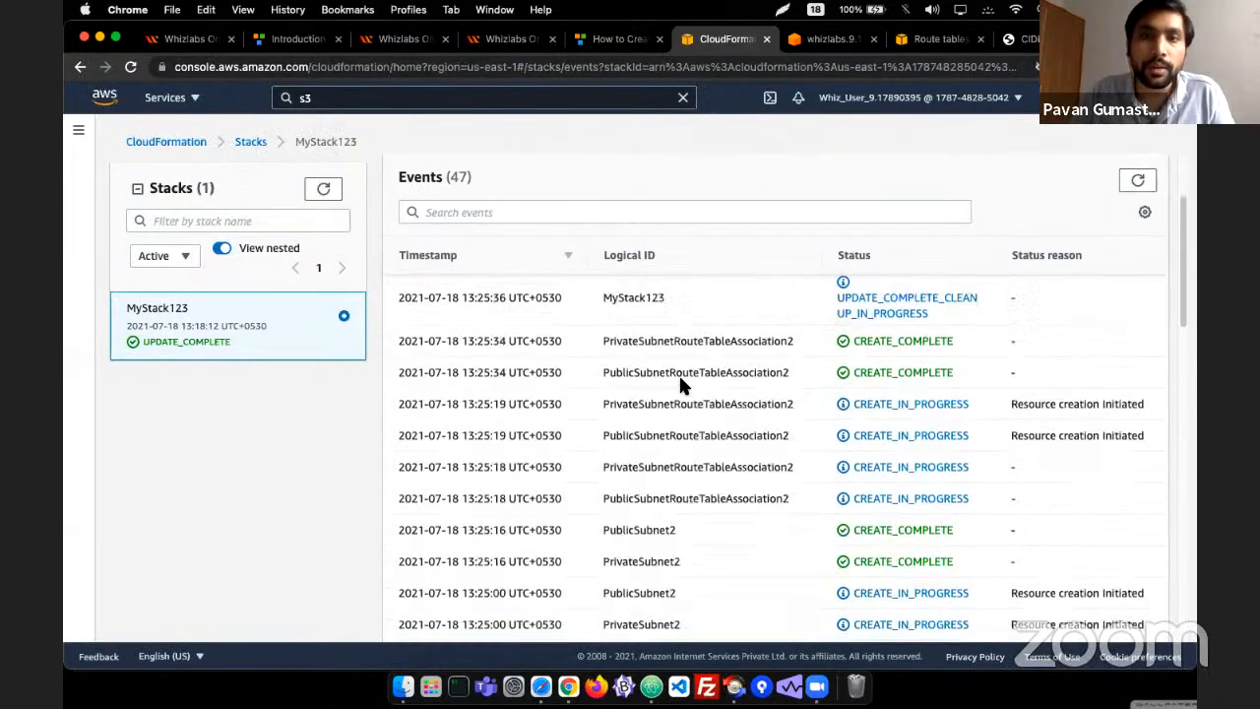
scroll(678, 373, up, 3)
click(589, 228)
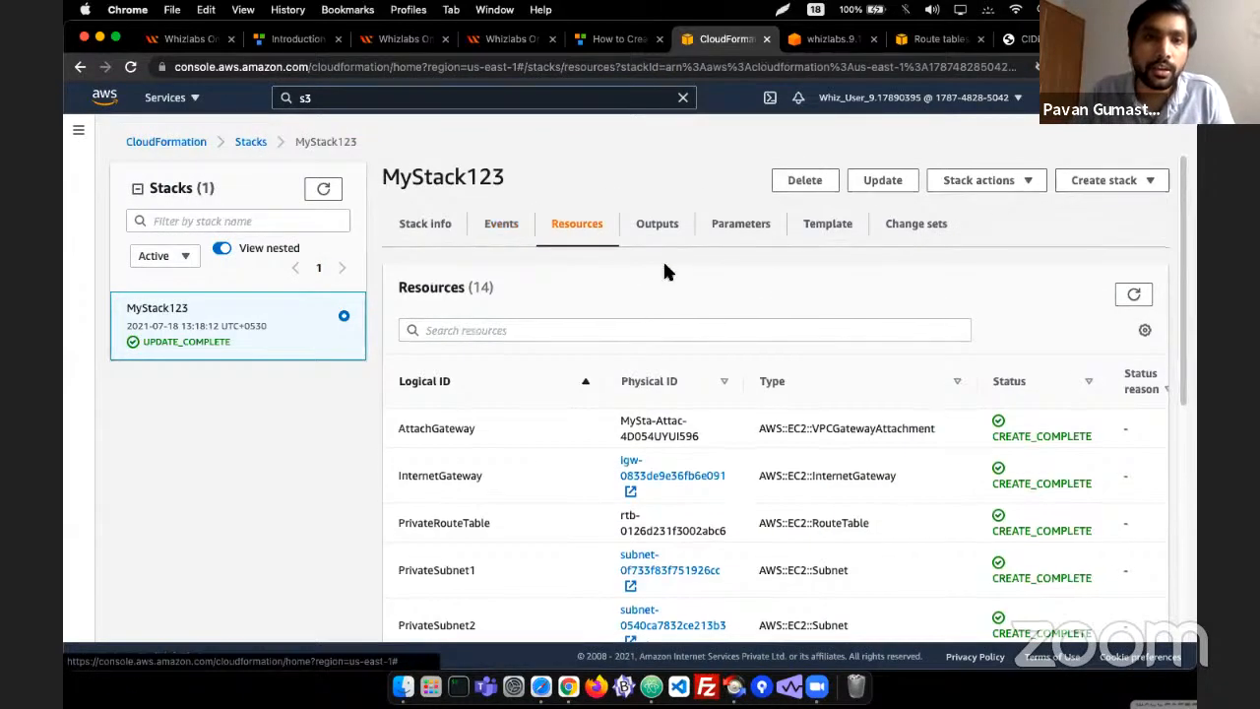
scroll(662, 262, down, 5)
scroll(662, 265, down, 2)
scroll(698, 404, up, 6)
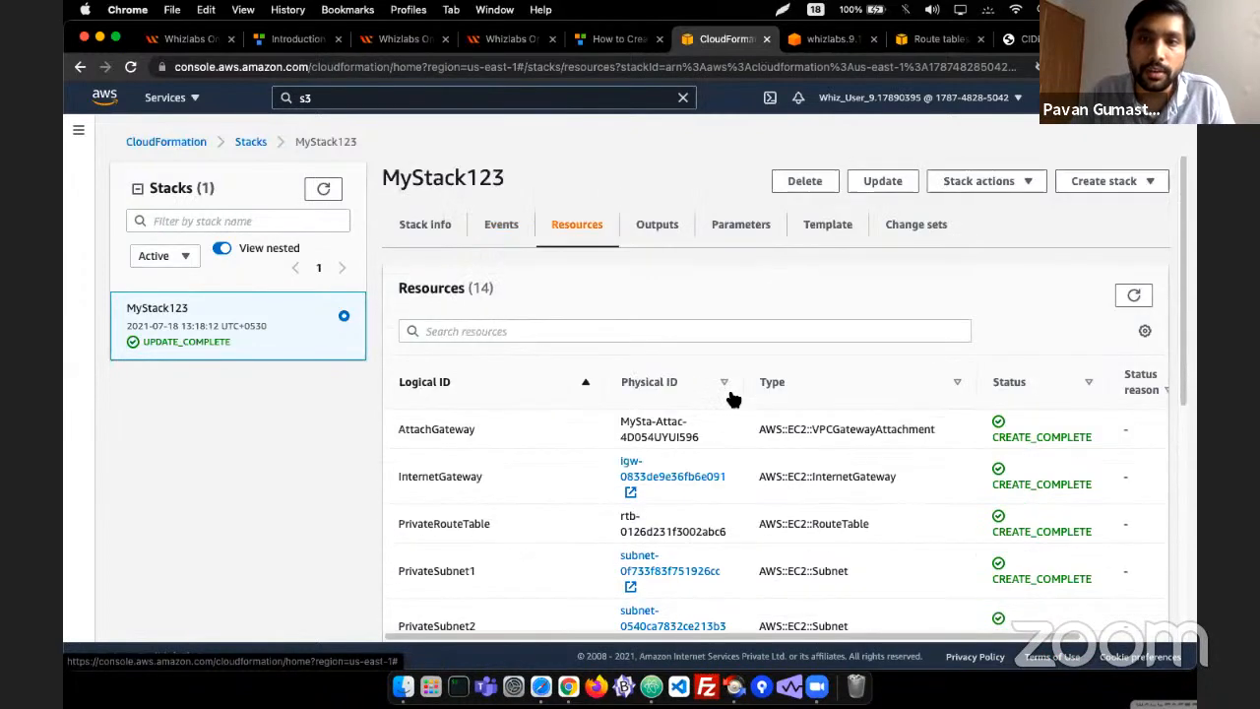
click(523, 229)
click(679, 232)
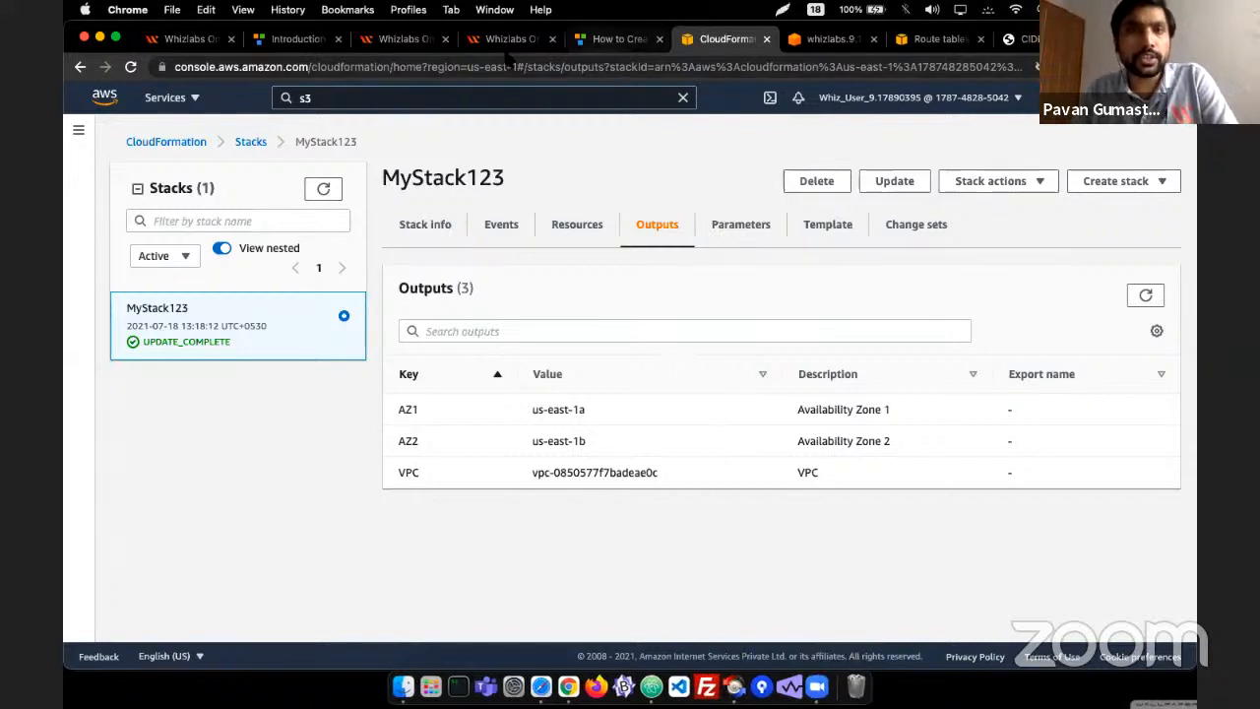
- Switch to the slide presentation and advance to the slide asking whether AWS CloudFormation is IaaS, PaaS or SaaS
key(super+alt+Left)
key(super+Tab)
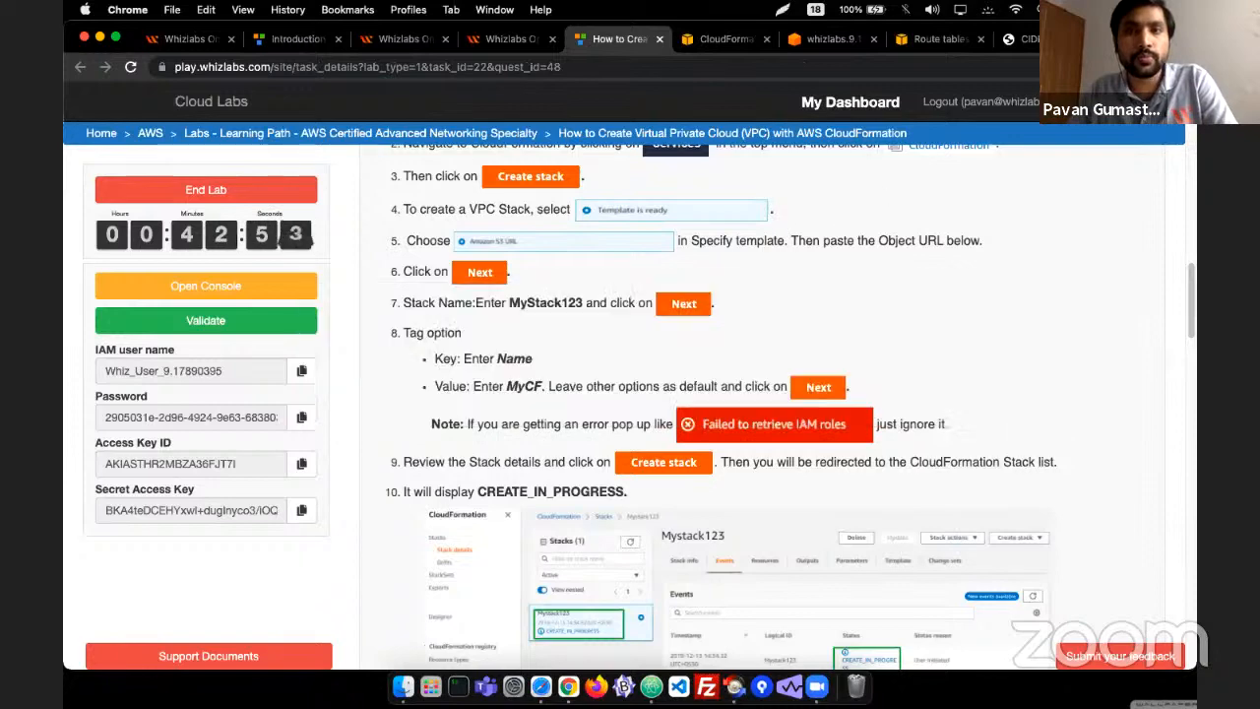
key(ctrl+Up)
click(722, 62)
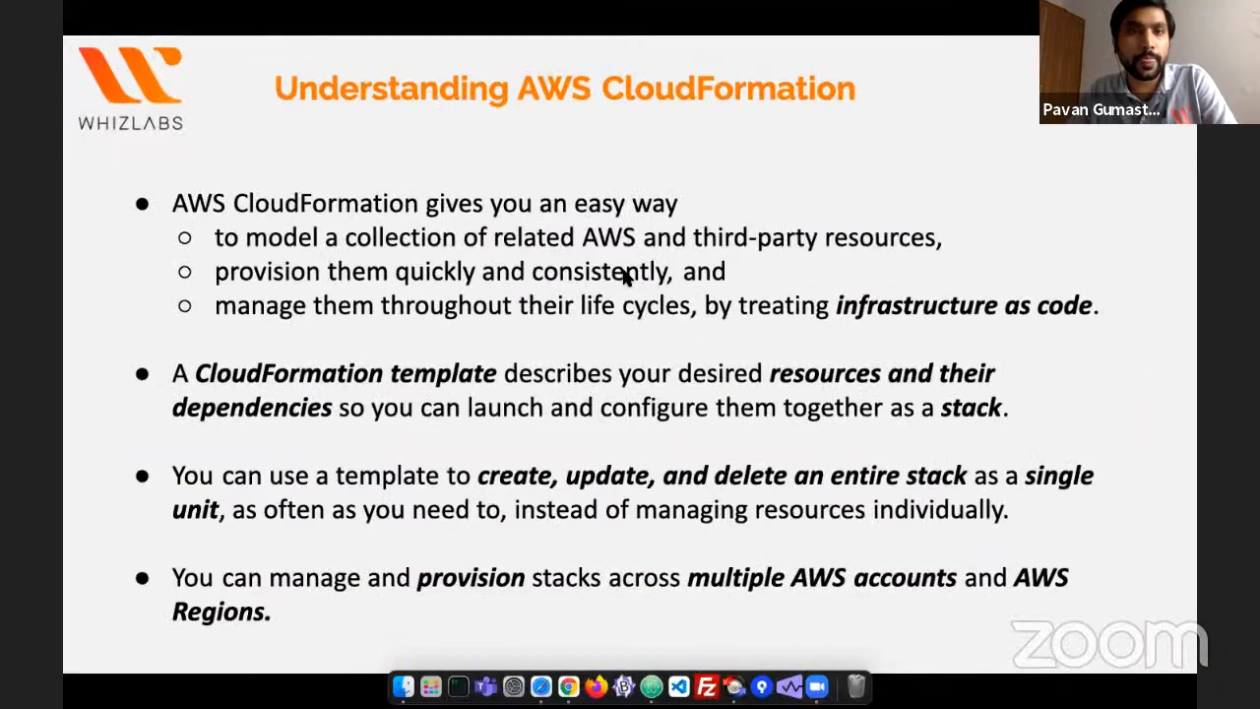
key(Right)
key(Right)
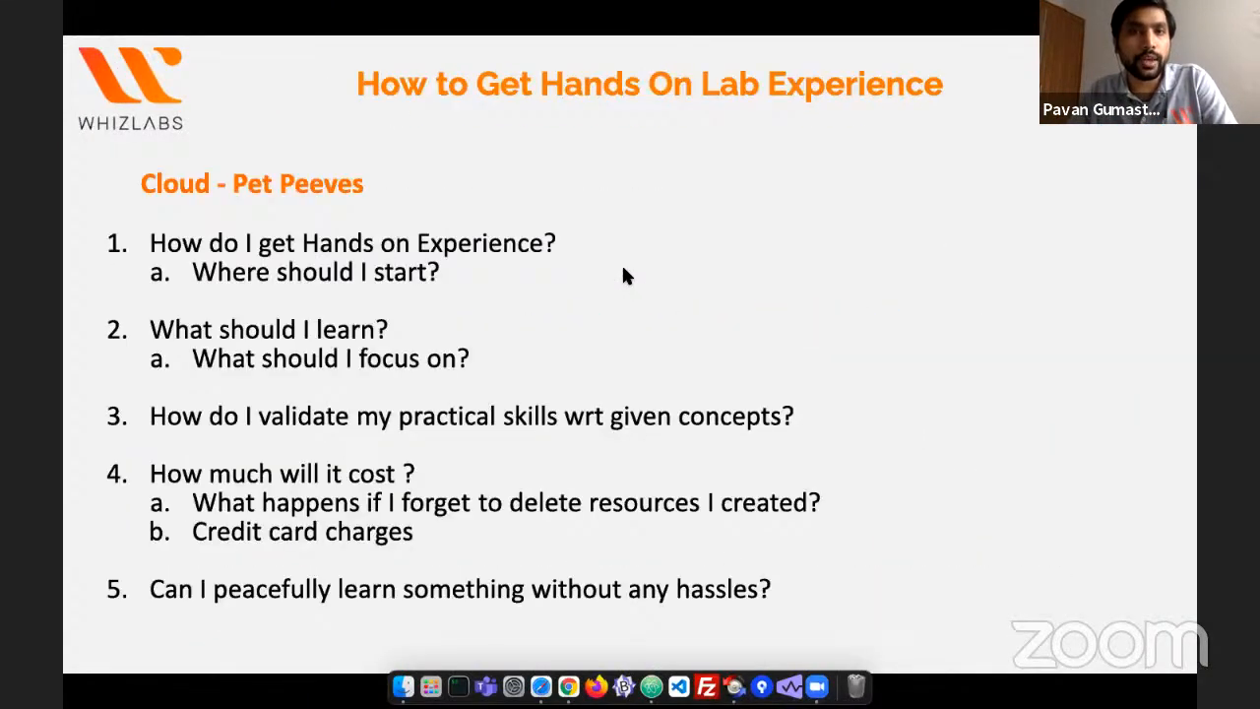
key(Right)
key(Right)
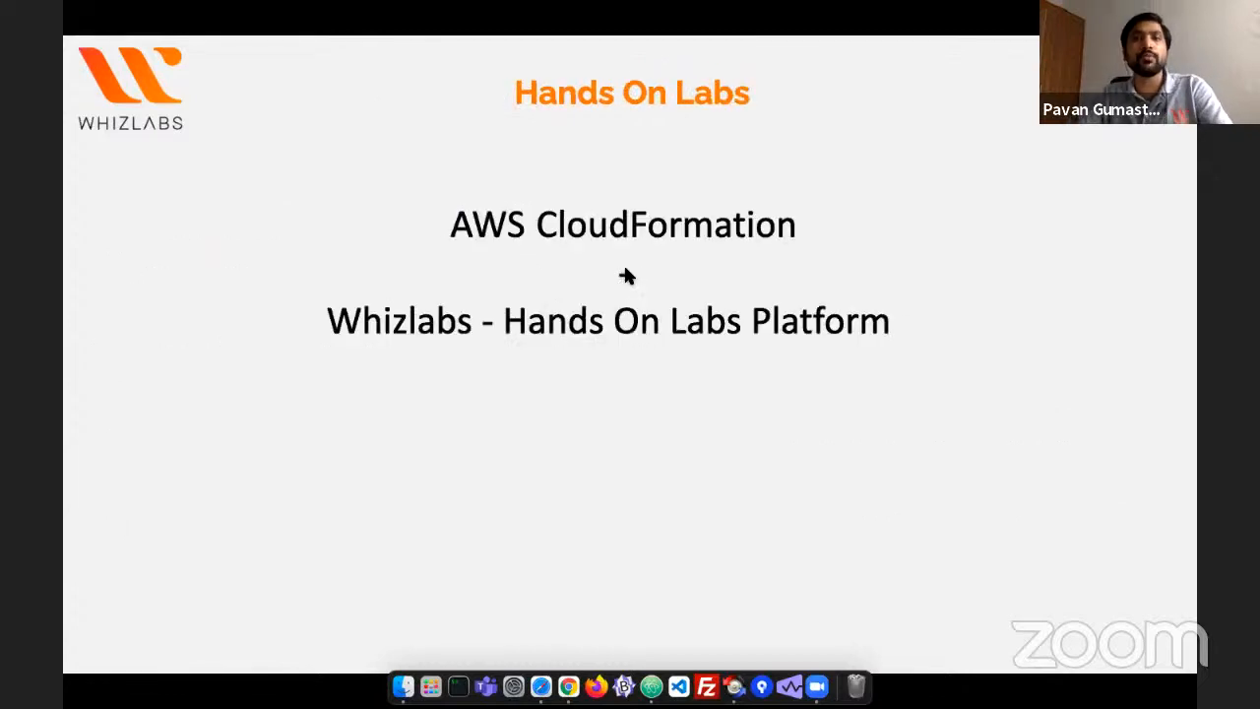
key(Right)
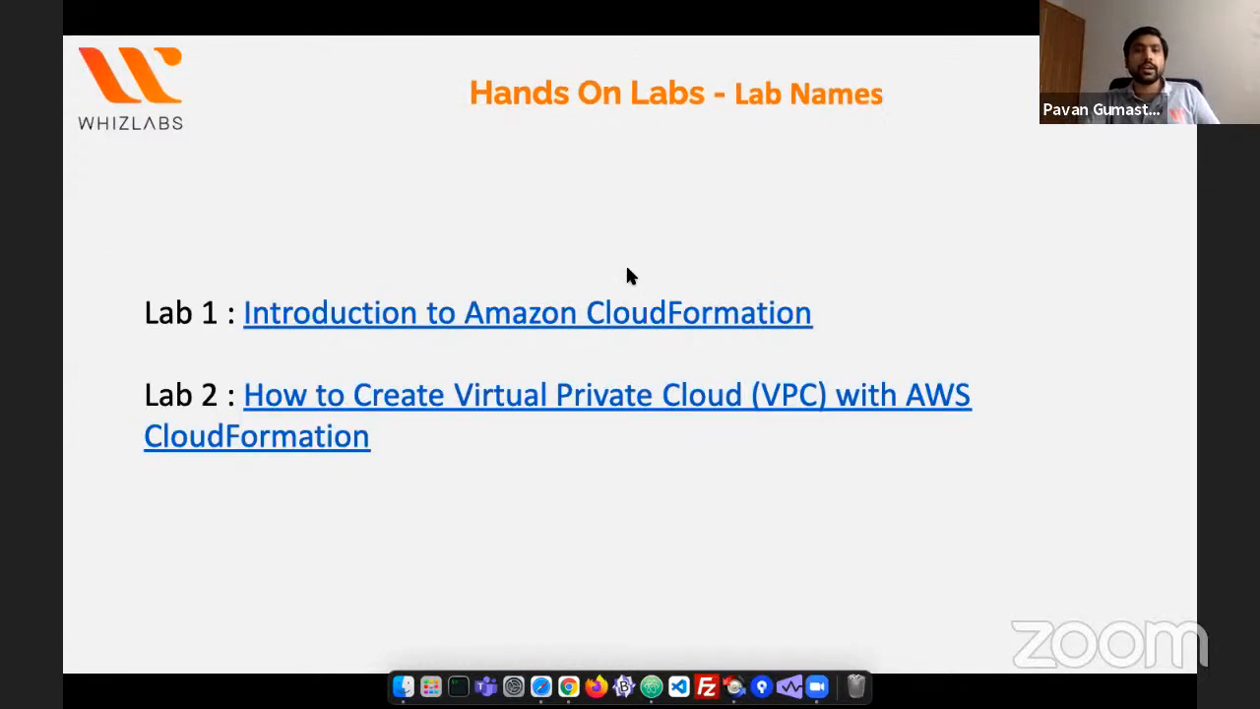
key(Right)
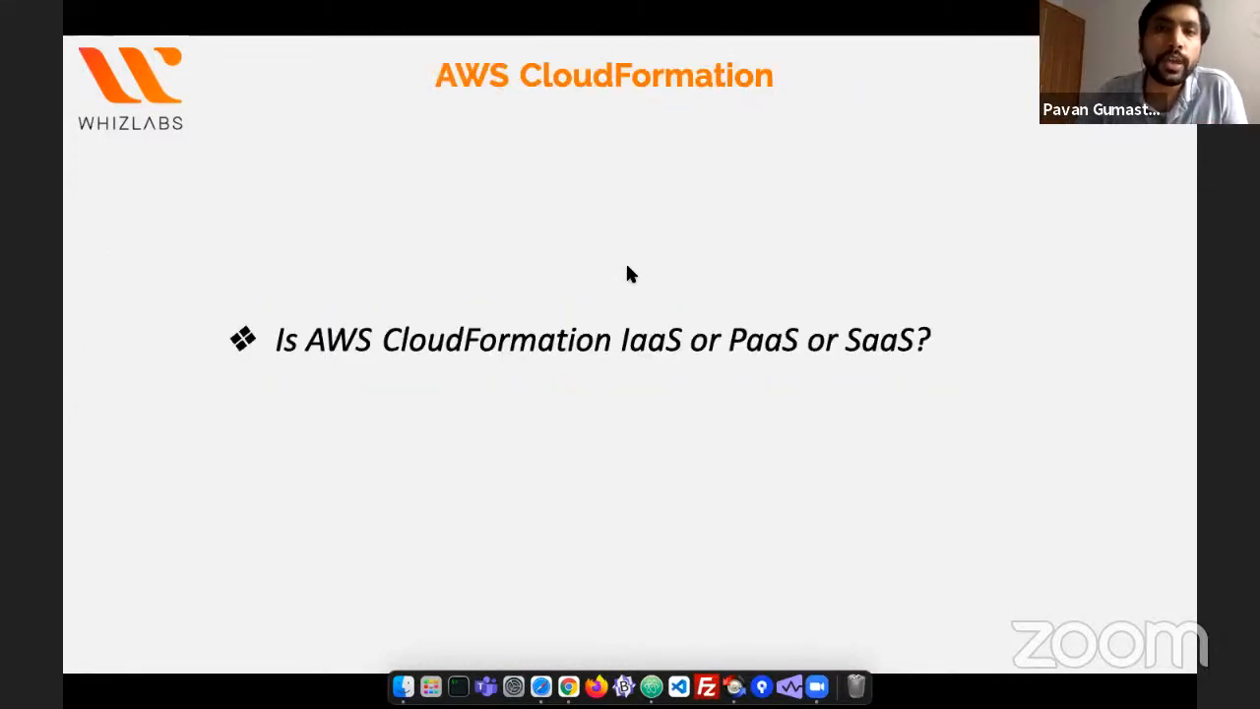